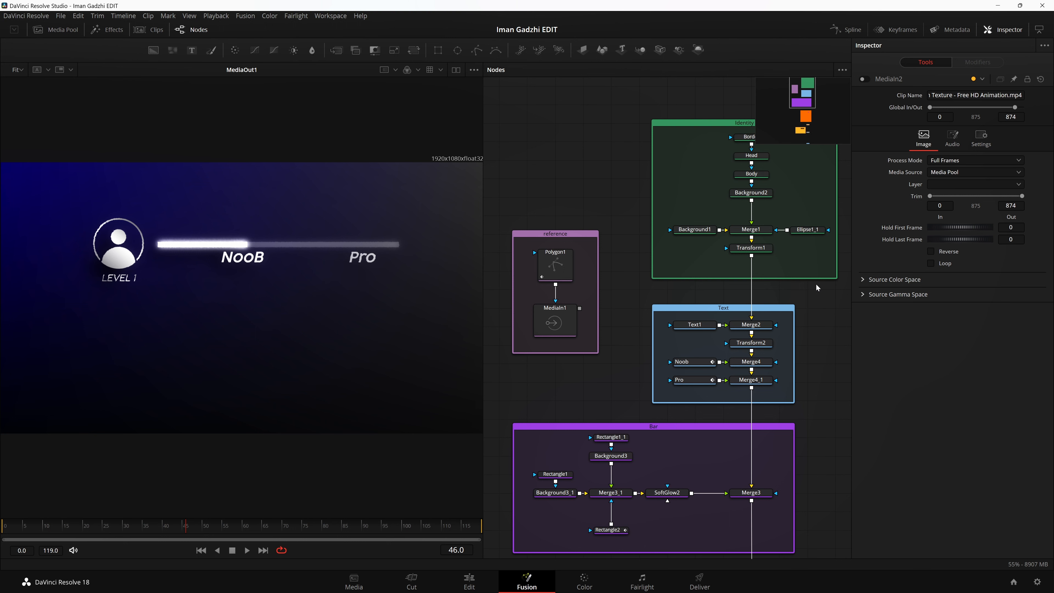
# Step: Look over the node tree's reference, Identity, Text and Bar groups and show the Border mask in the viewer
pyautogui.moveTo(816, 283); pyautogui.dragTo(818, 393)
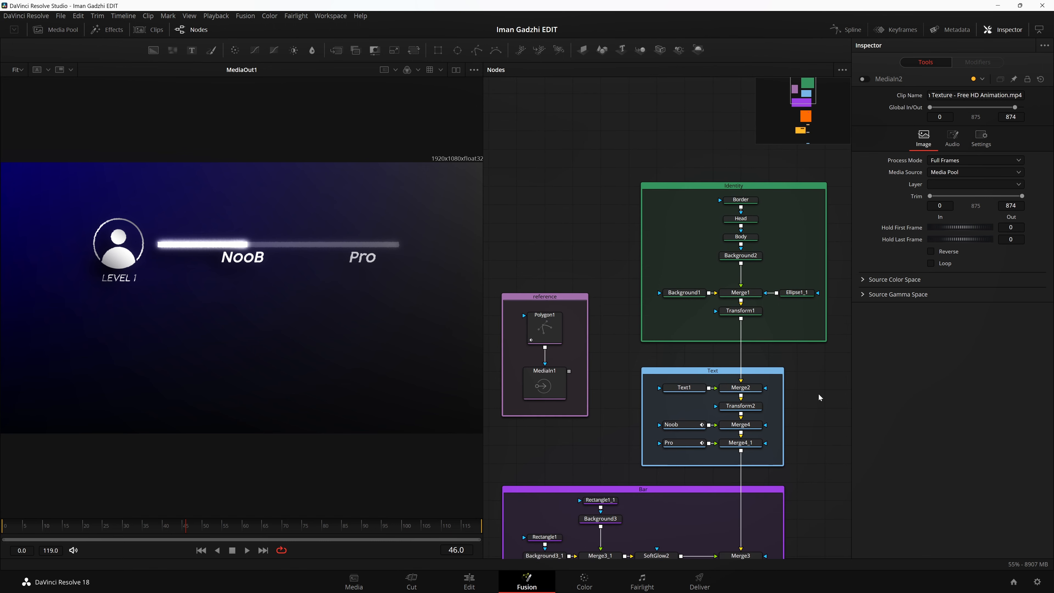
pyautogui.scroll(-8, 814, 431)
pyautogui.scroll(7, 813, 431)
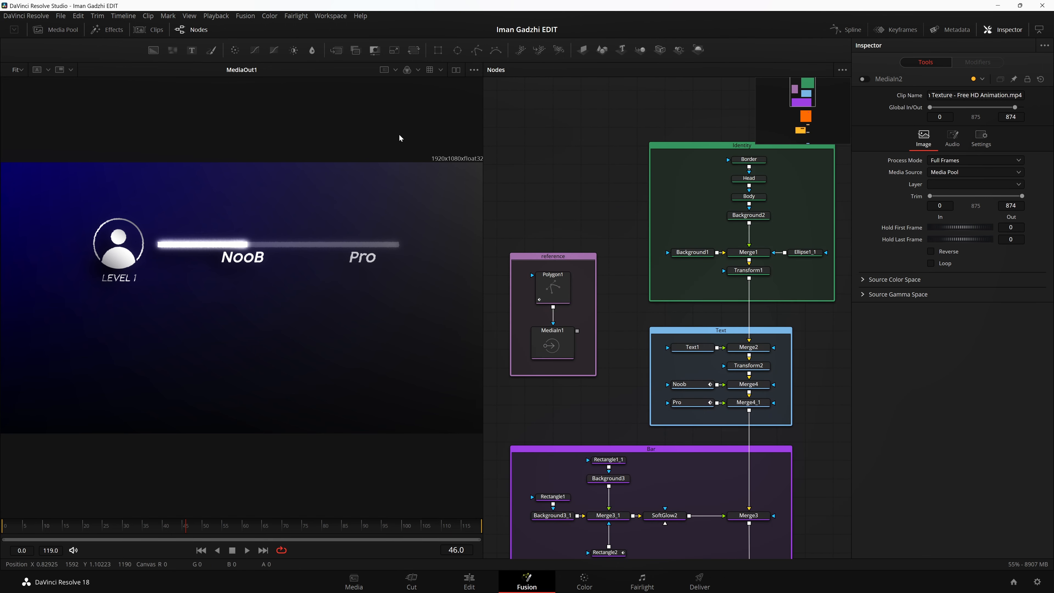
pyautogui.moveTo(404, 144); pyautogui.dragTo(494, 164)
pyautogui.scroll(-3, 616, 308)
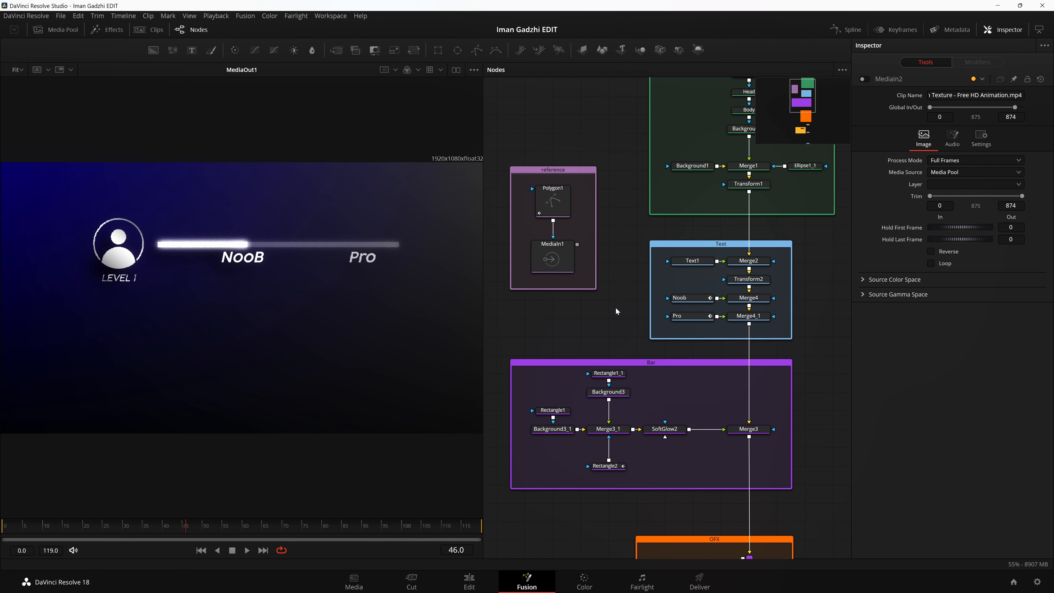
pyautogui.scroll(4, 616, 308)
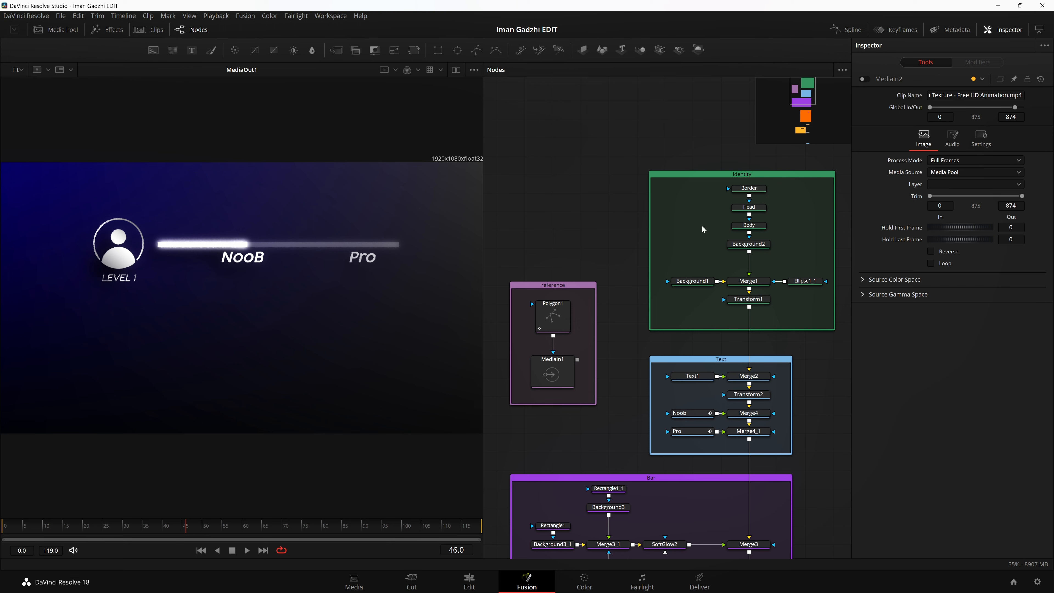
pyautogui.scroll(2, 702, 226)
pyautogui.click(741, 253)
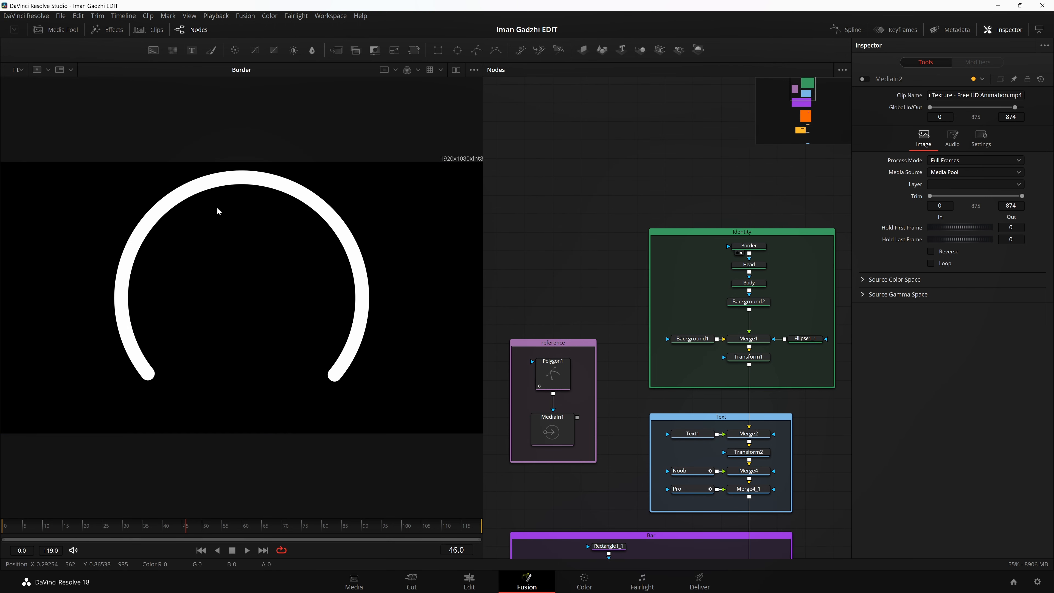
# Step: Show the MediaIn1 reference in the viewer and examine its avatar icons, level labels and progress bars up close
pyautogui.scroll(-2, 580, 304)
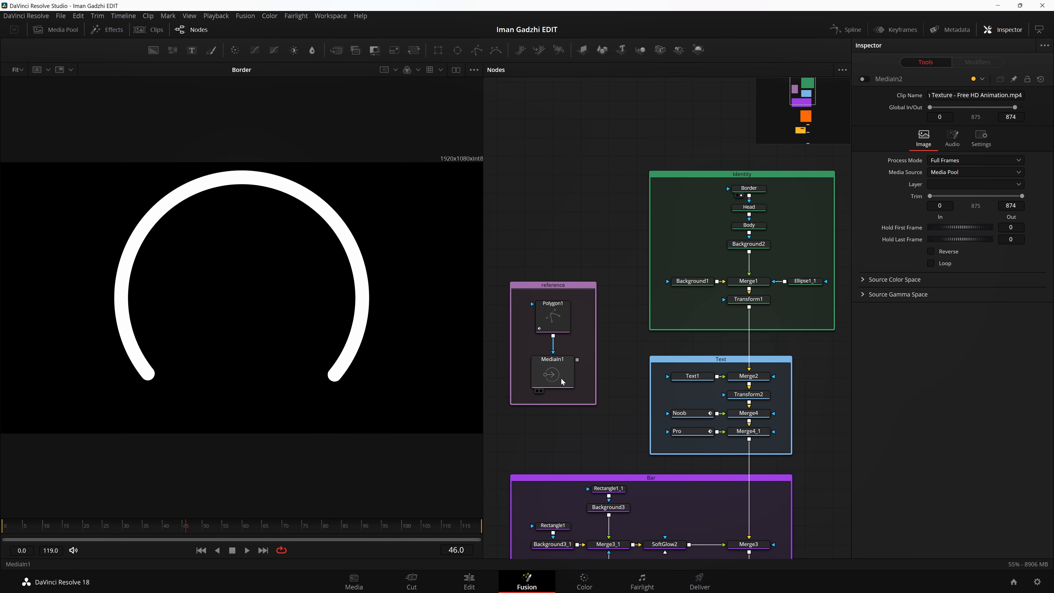
pyautogui.click(537, 390)
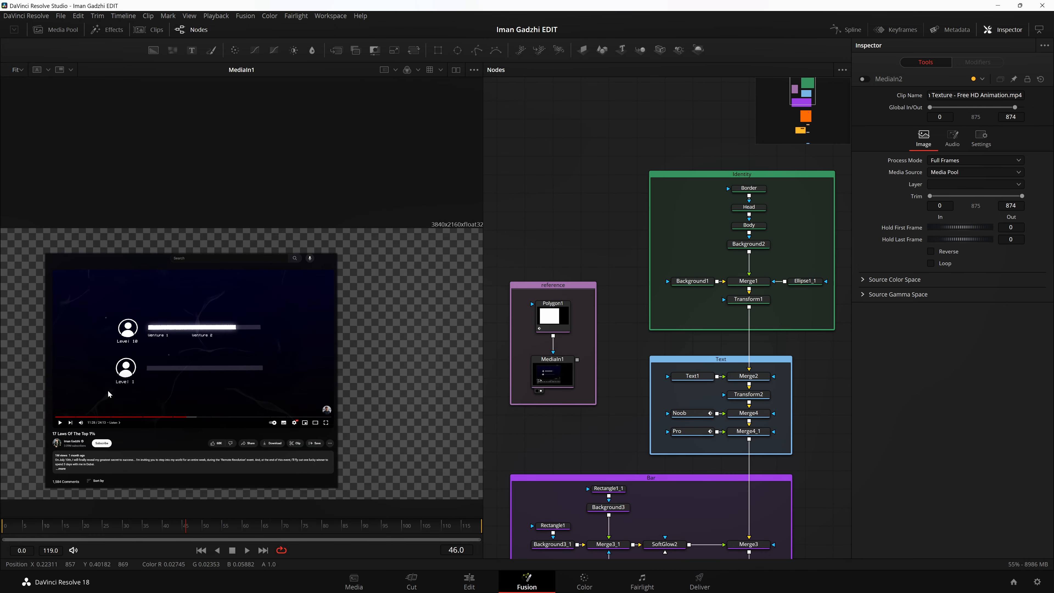
pyautogui.scroll(3, 109, 393)
pyautogui.moveTo(92, 460); pyautogui.dragTo(228, 264)
pyautogui.moveTo(416, 129); pyautogui.dragTo(174, 352)
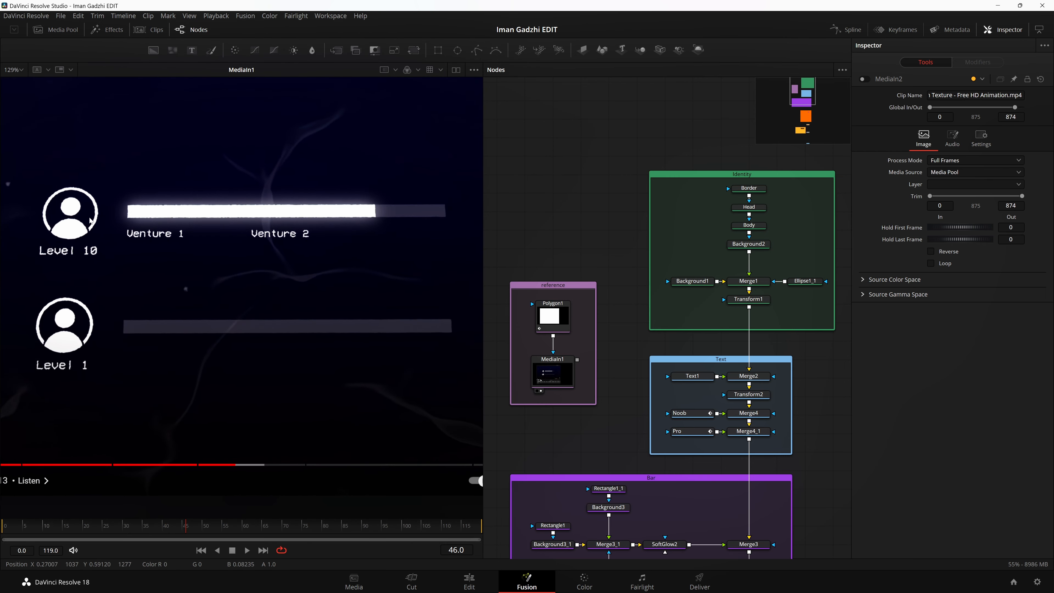
pyautogui.moveTo(293, 286); pyautogui.dragTo(476, 355)
pyautogui.moveTo(405, 352); pyautogui.dragTo(248, 319)
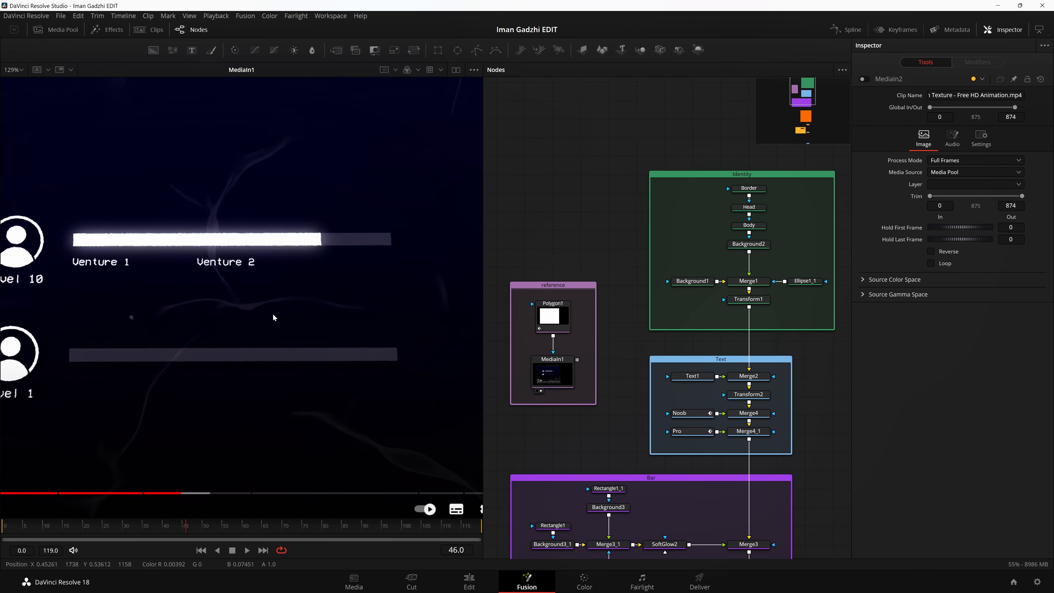
pyautogui.moveTo(272, 313); pyautogui.dragTo(347, 270)
pyautogui.scroll(2, 156, 214)
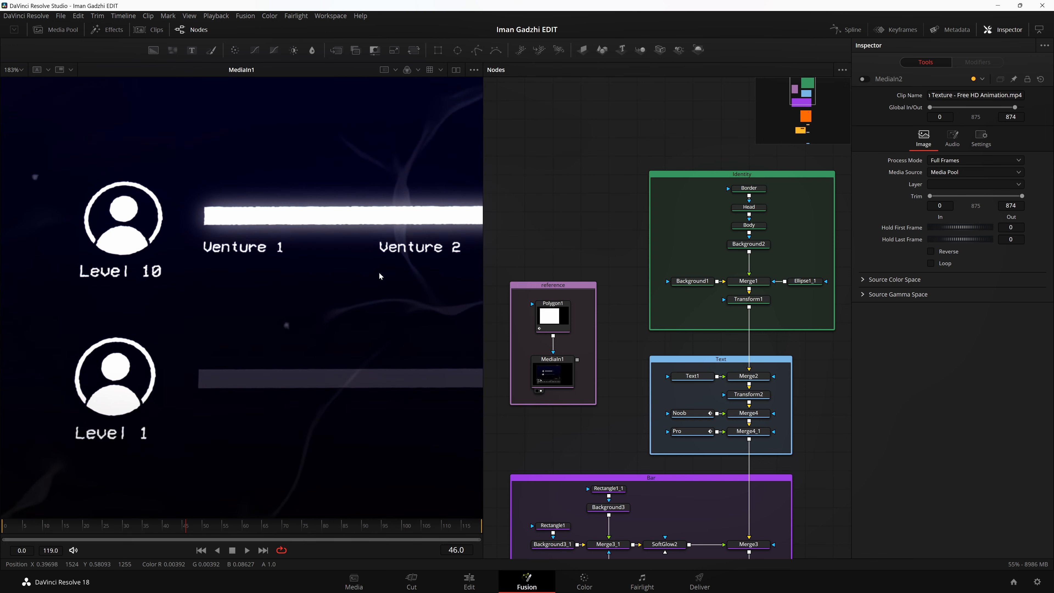
pyautogui.scroll(-2, 379, 273)
pyautogui.moveTo(279, 384); pyautogui.dragTo(131, 403)
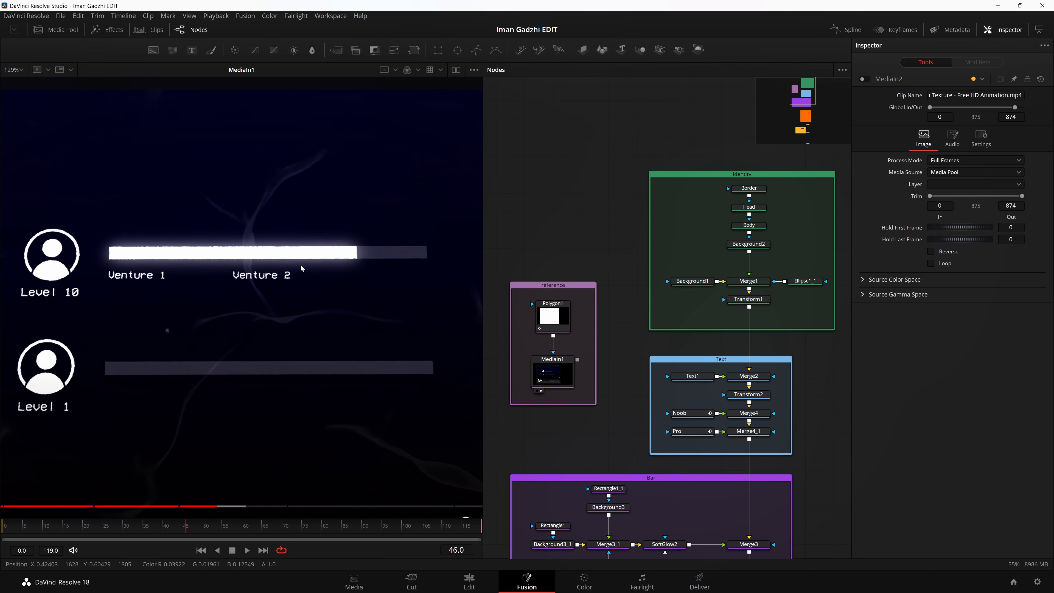
# Step: Show the final MediaOut1 composite and examine its progress bar and labels, ending with the whole frame fitted to the viewer
pyautogui.scroll(-10, 573, 249)
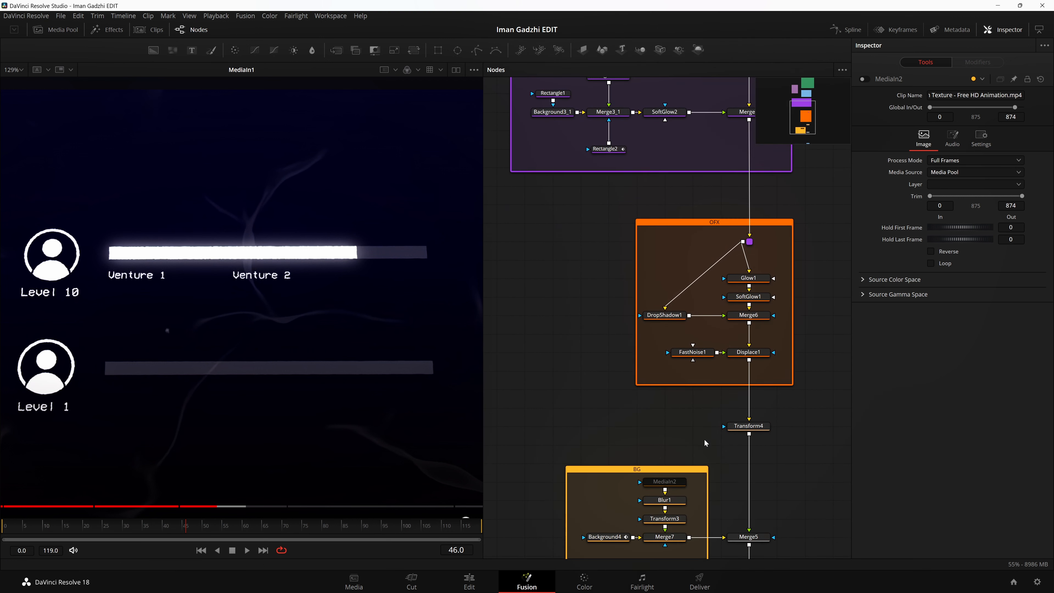
pyautogui.scroll(-6, 705, 440)
pyautogui.click(736, 451)
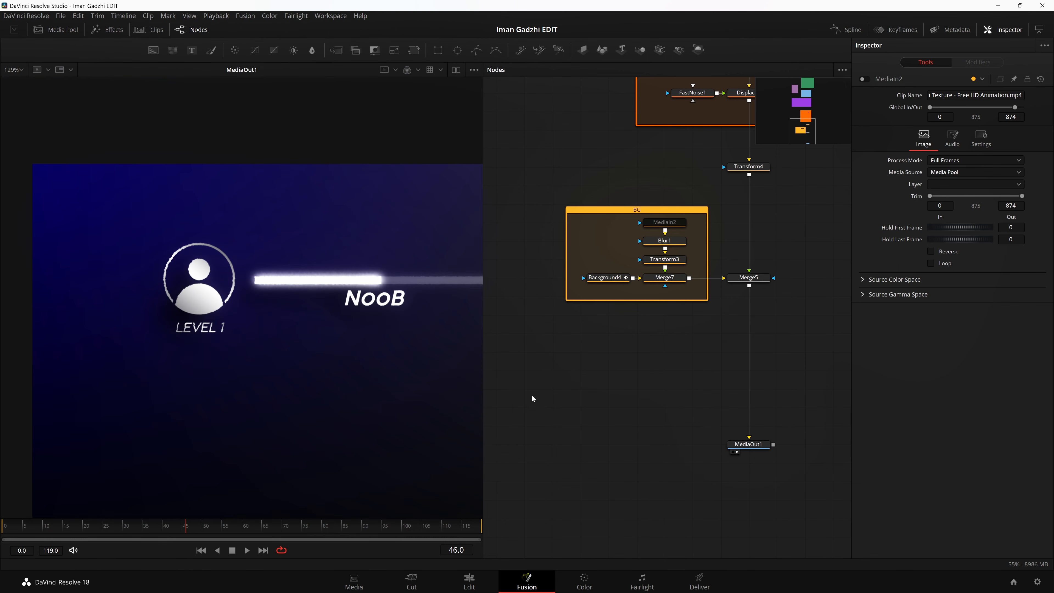
pyautogui.moveTo(388, 362); pyautogui.dragTo(256, 362)
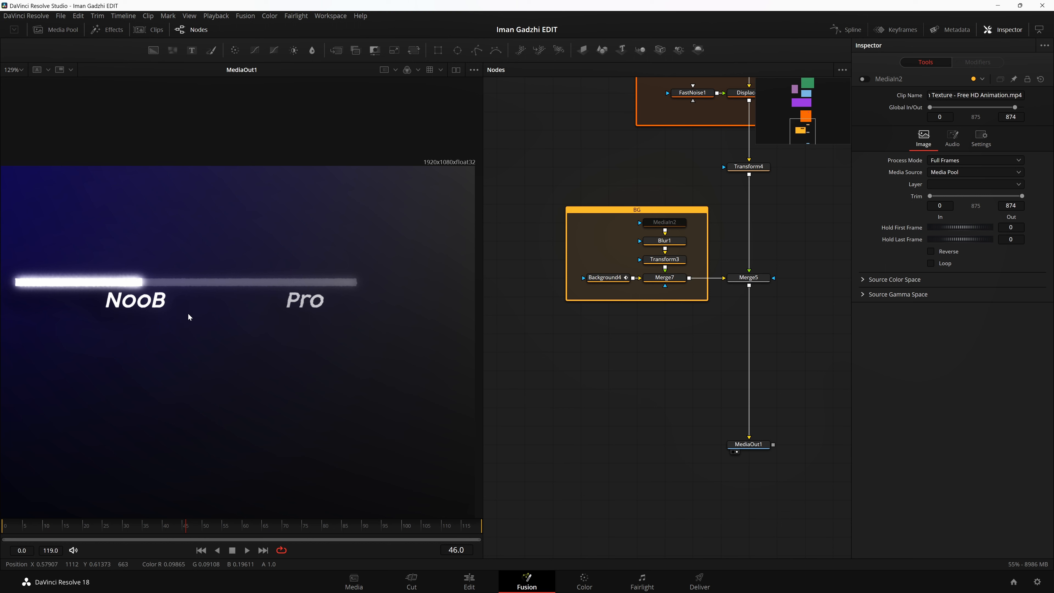
pyautogui.hotkey('ctrl', 'f')
pyautogui.scroll(8, 739, 272)
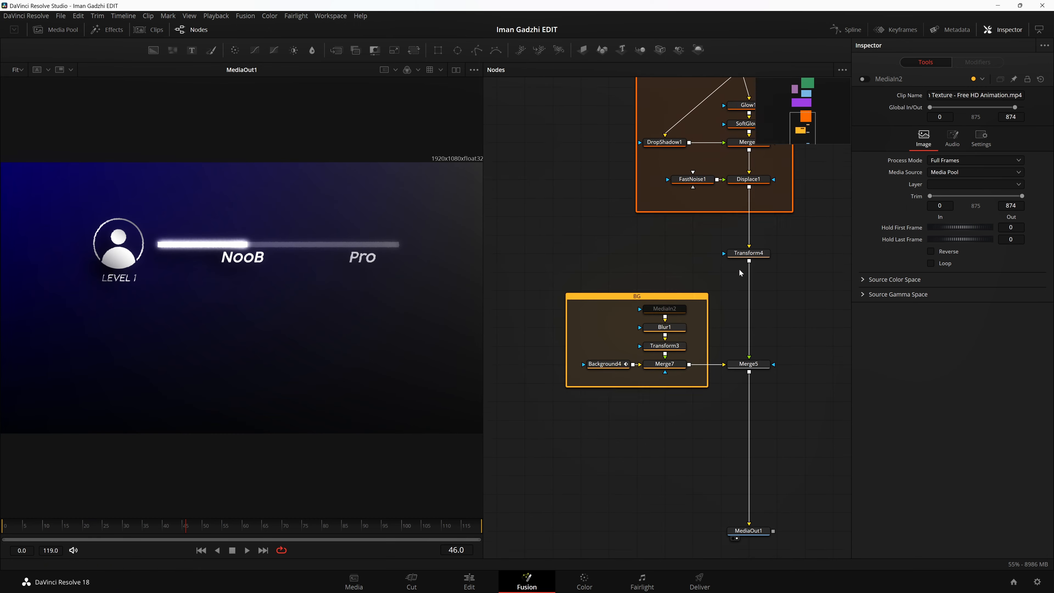
# Step: Show the MediaIn1 reference again and examine the Level 10 avatar icon up close
pyautogui.scroll(3, 555, 223)
pyautogui.moveTo(552, 171); pyautogui.dragTo(153, 277)
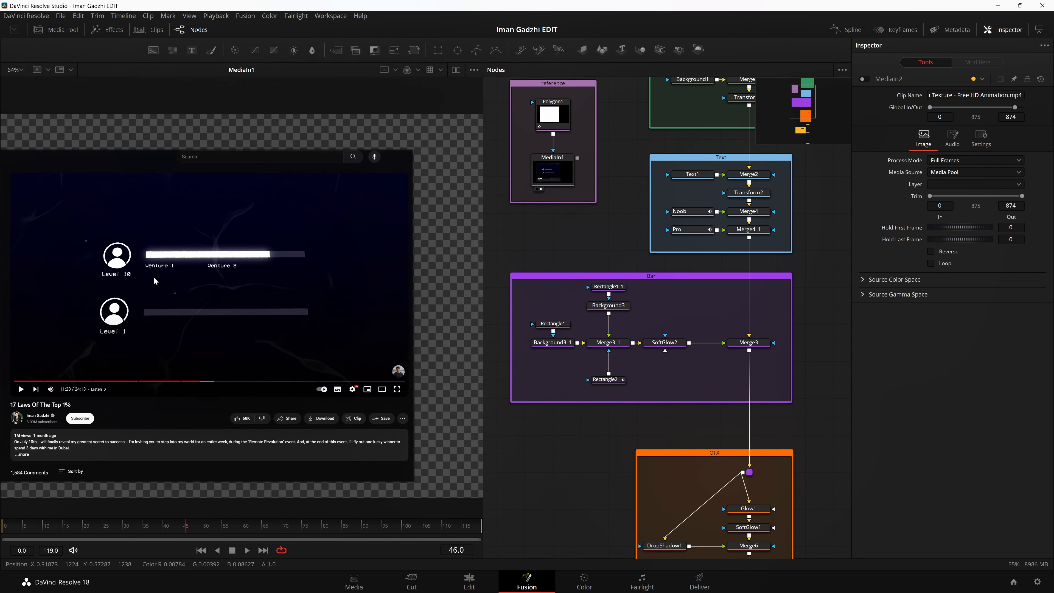
pyautogui.scroll(10, 153, 277)
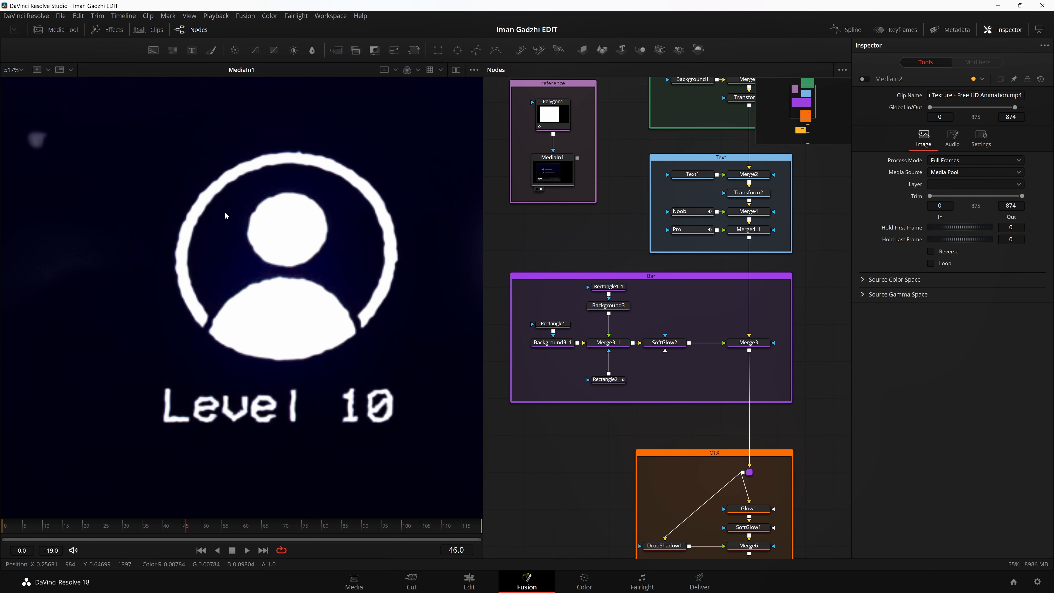
# Step: Return the viewer to MediaOut1, examine the LEVEL 1 avatar icon, and fit the whole frame again
pyautogui.scroll(-10, 687, 381)
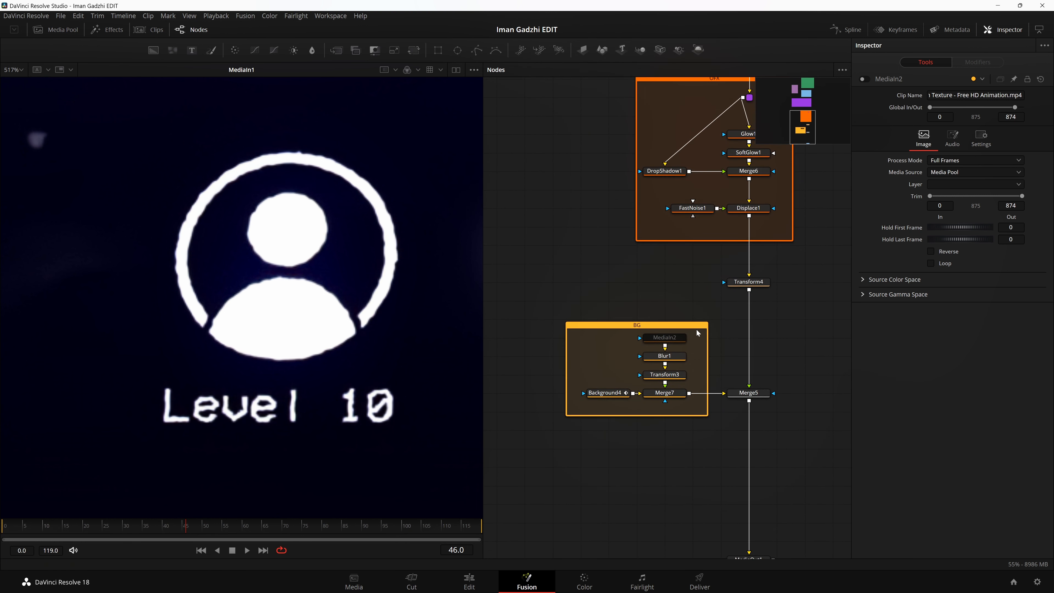
pyautogui.scroll(1, 706, 370)
pyautogui.scroll(-4, 772, 382)
pyautogui.moveTo(748, 444); pyautogui.dragTo(51, 344)
pyautogui.moveTo(292, 352); pyautogui.dragTo(238, 266)
pyautogui.scroll(-4, 316, 328)
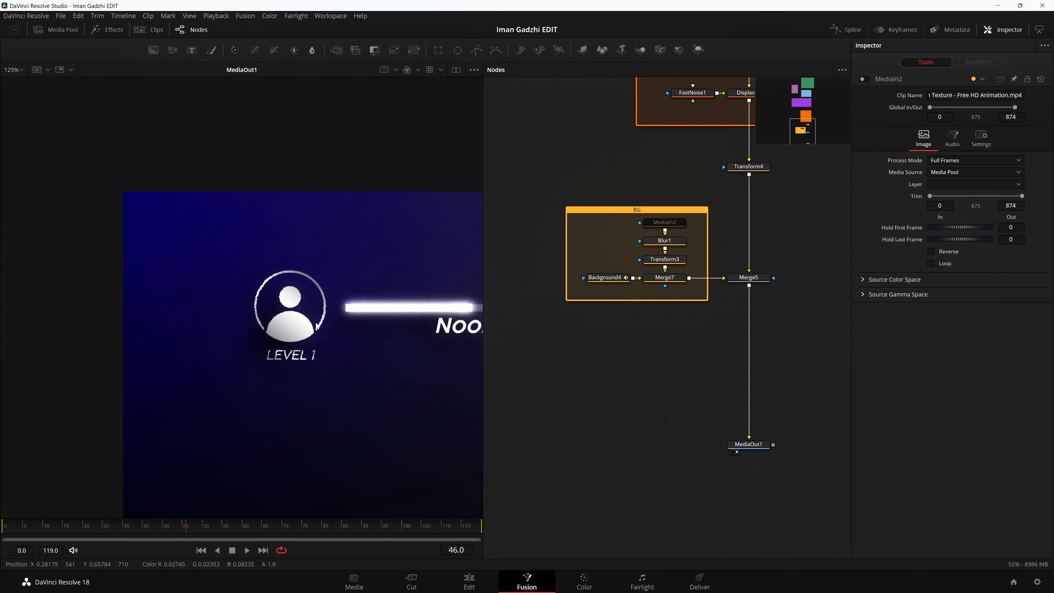
pyautogui.moveTo(361, 345); pyautogui.dragTo(324, 345)
pyautogui.hotkey('ctrl', 'f')
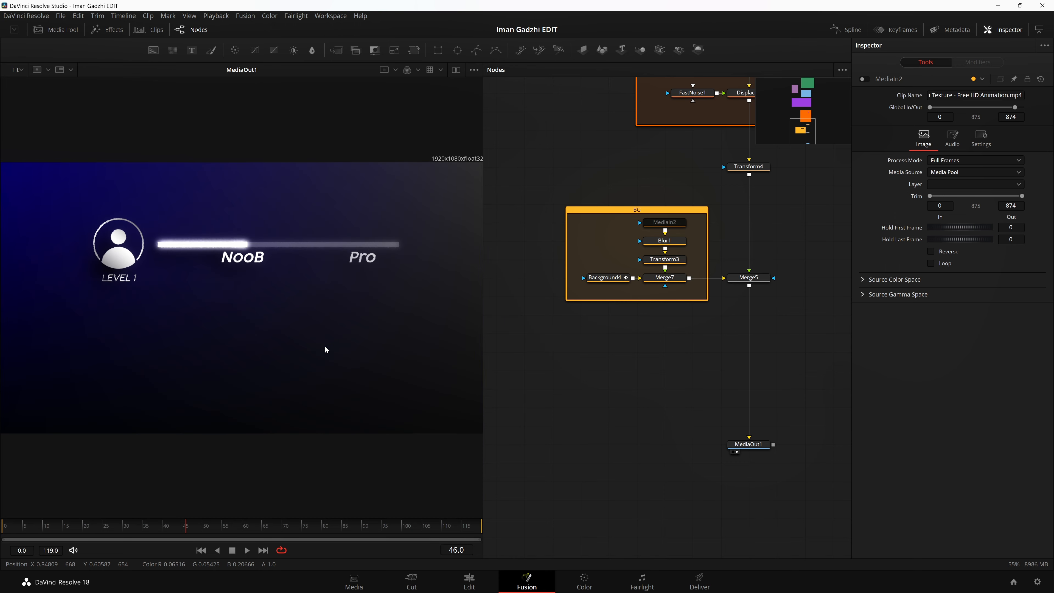
# Step: Select all nodes of the Identity group to review them, clear the selection, and show the Border mask in the viewer
pyautogui.scroll(15, 772, 397)
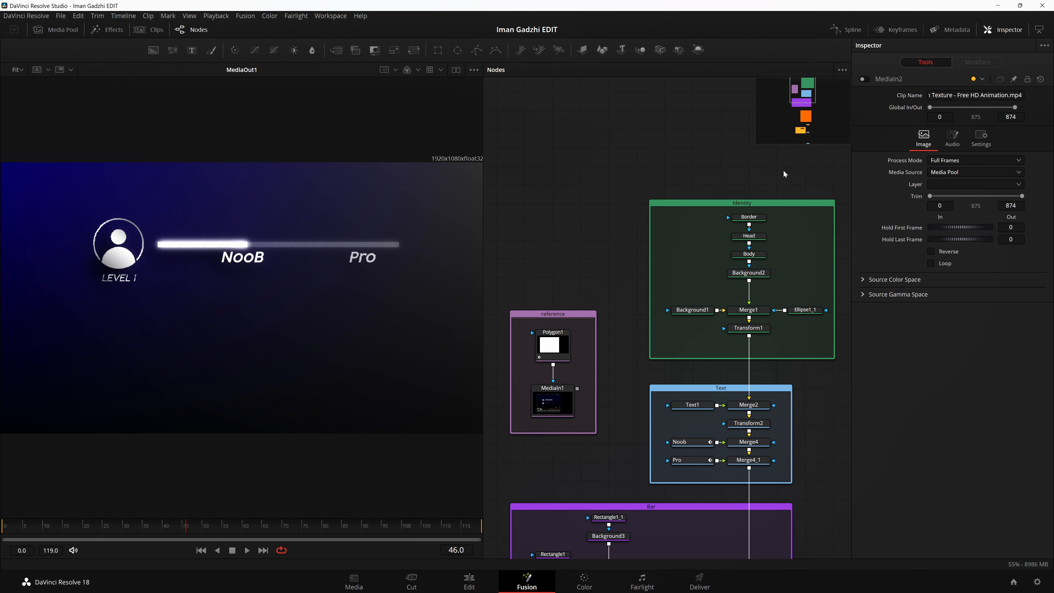
pyautogui.moveTo(677, 210); pyautogui.dragTo(812, 339)
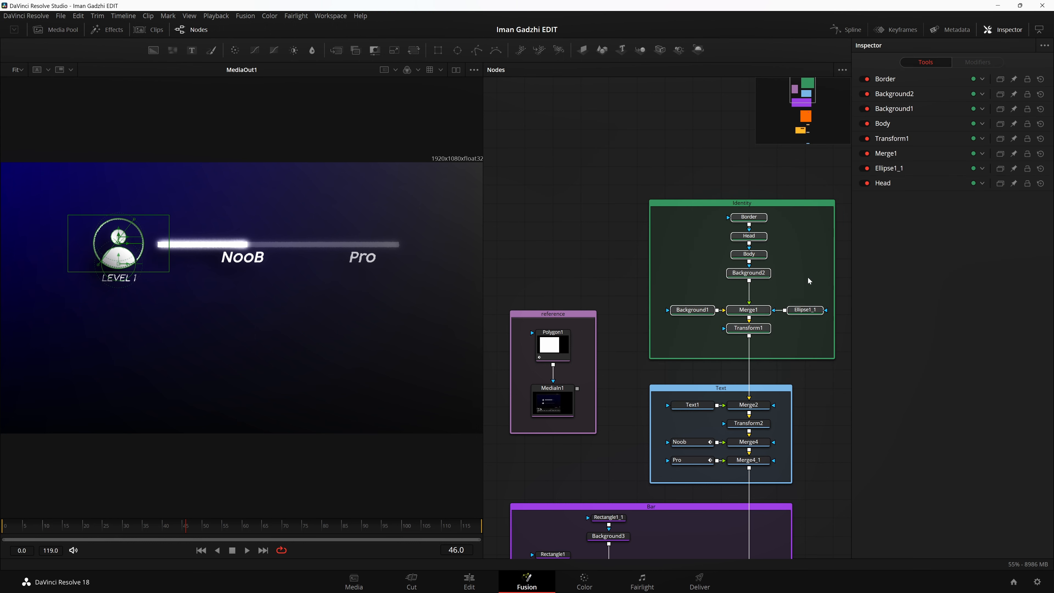
pyautogui.click(809, 281)
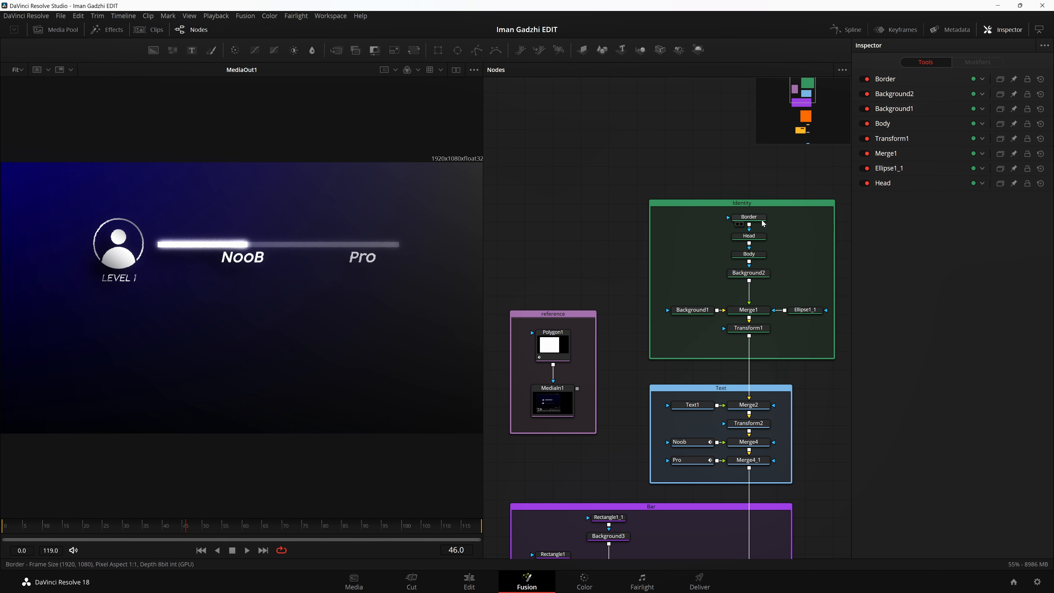
pyautogui.moveTo(759, 220); pyautogui.dragTo(361, 199)
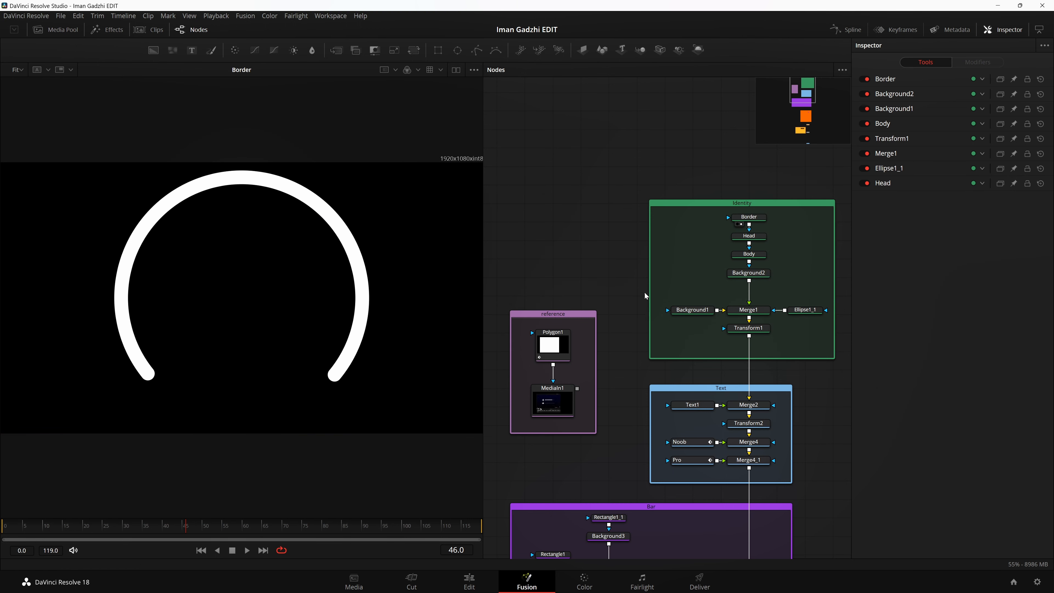
# Step: Show the transparent Background1 node in the viewer, inspect its color settings, and check the full canvas area
pyautogui.moveTo(694, 312); pyautogui.dragTo(309, 305)
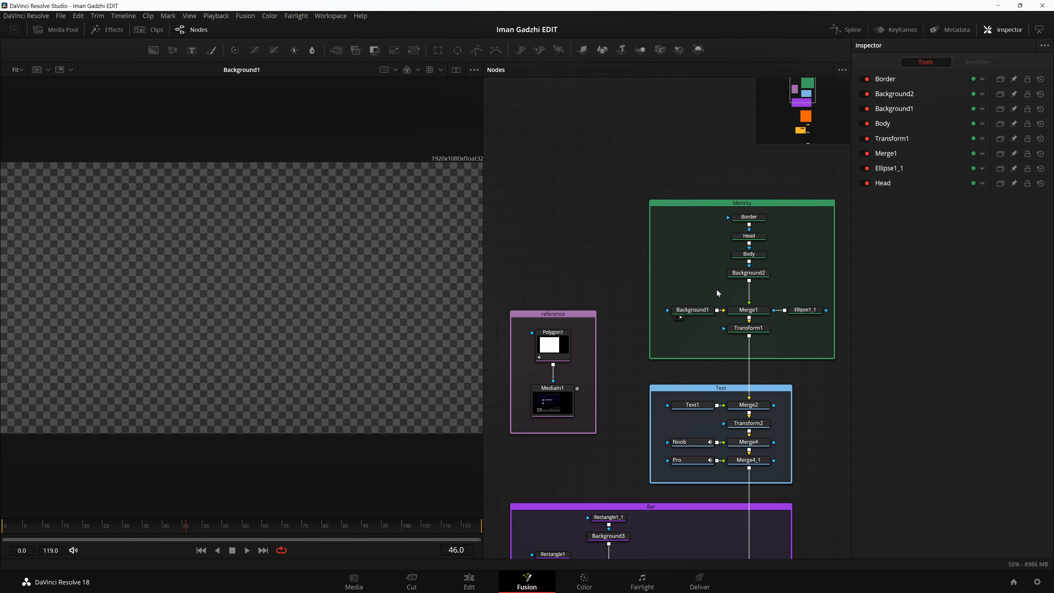
pyautogui.click(695, 309)
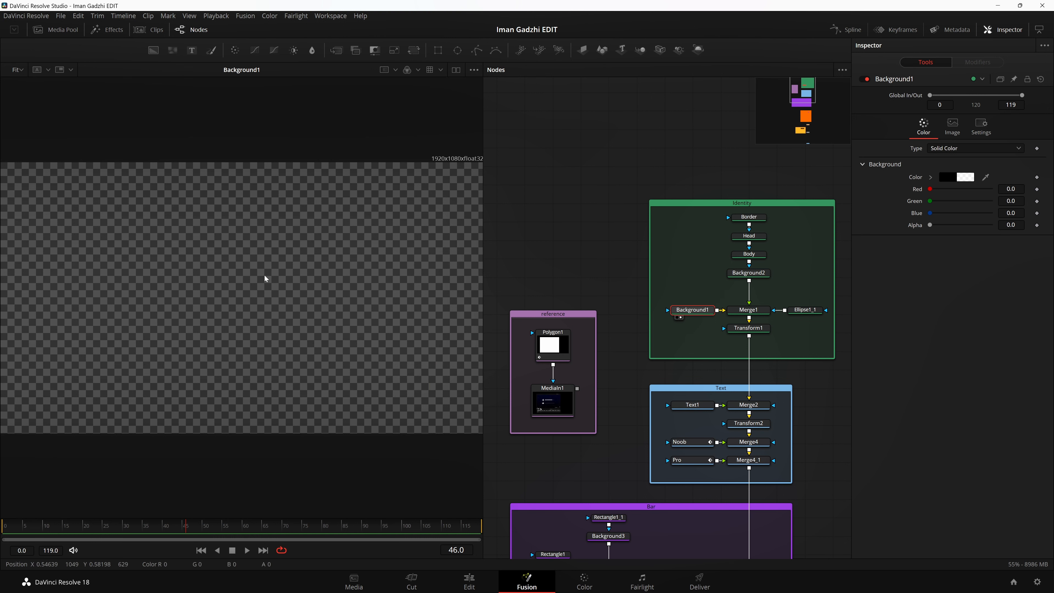
pyautogui.scroll(-1, 266, 278)
pyautogui.moveTo(308, 366); pyautogui.dragTo(251, 389)
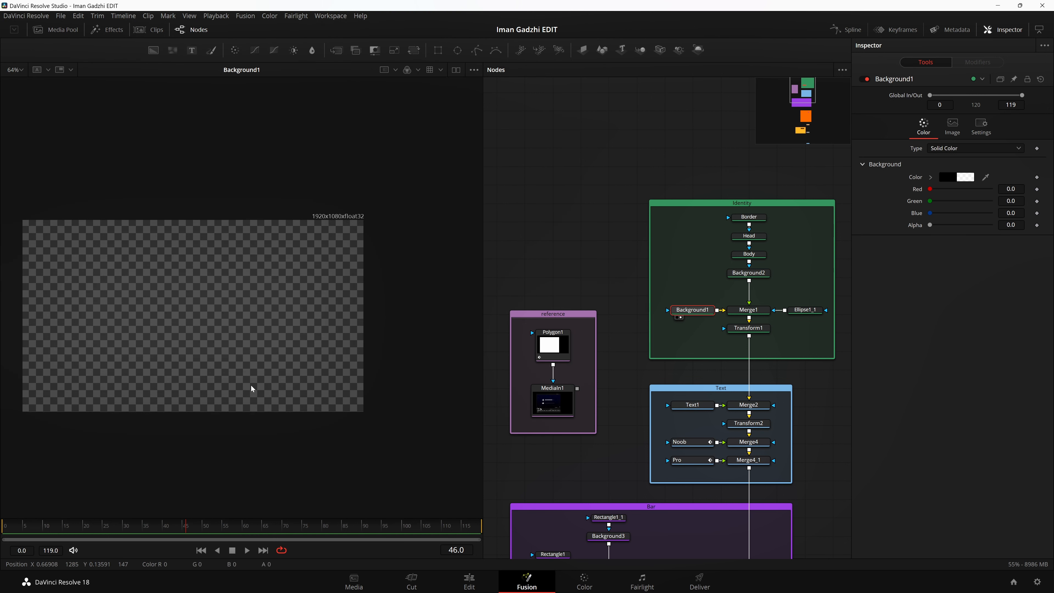
pyautogui.hotkey('ctrl', 'f')
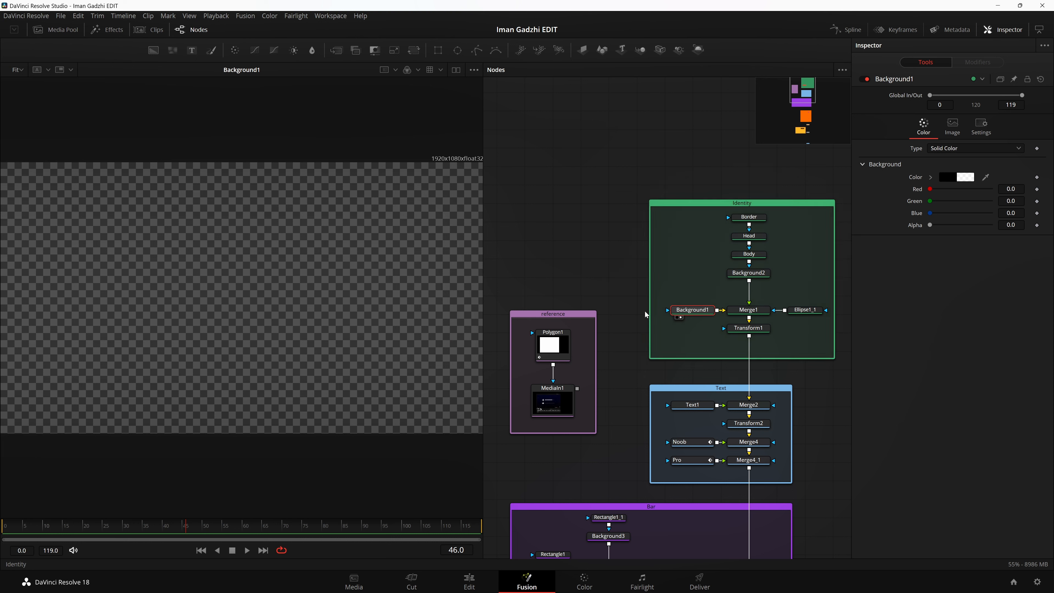
# Step: Try changing Background1's alpha, return it to 0, and fit the canvas to the viewer
pyautogui.moveTo(930, 225); pyautogui.dragTo(918, 254)
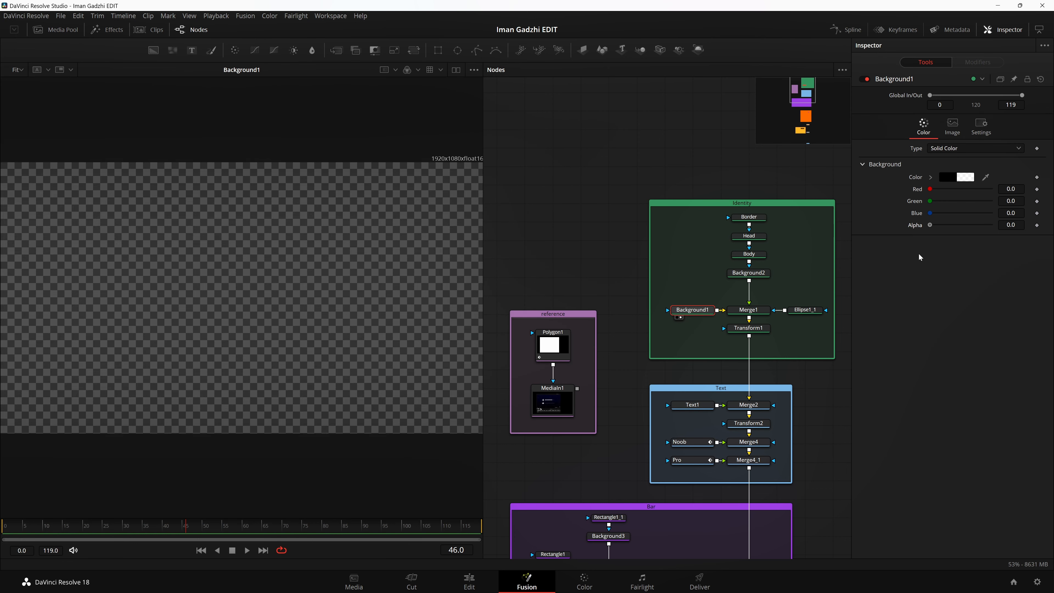
pyautogui.moveTo(227, 302); pyautogui.dragTo(263, 292)
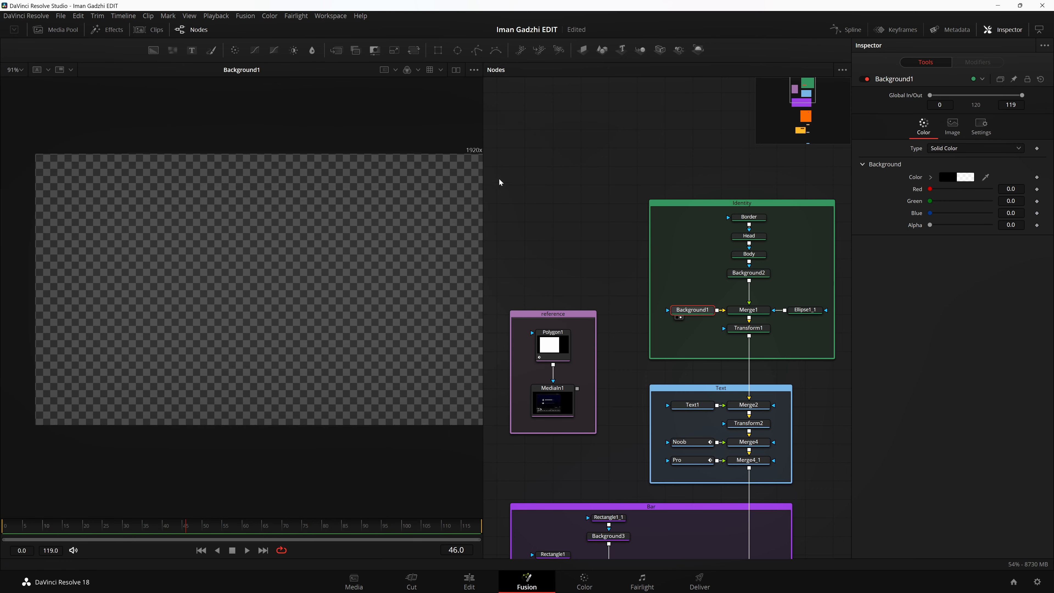
pyautogui.hotkey('ctrl', 'f')
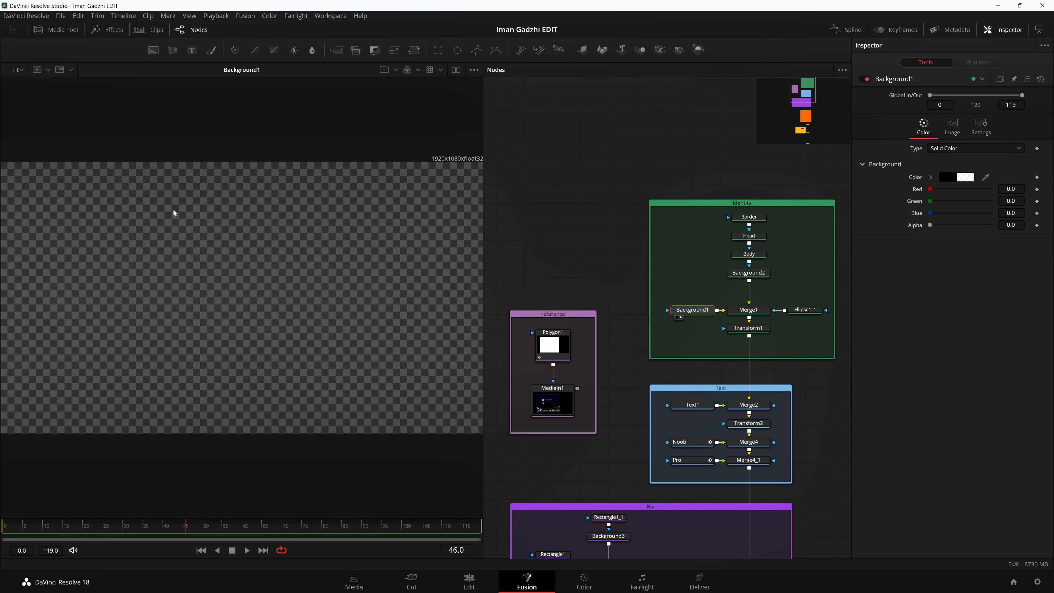
# Step: Show the Identity group's Merge1 result in the viewer
pyautogui.scroll(-1, 645, 206)
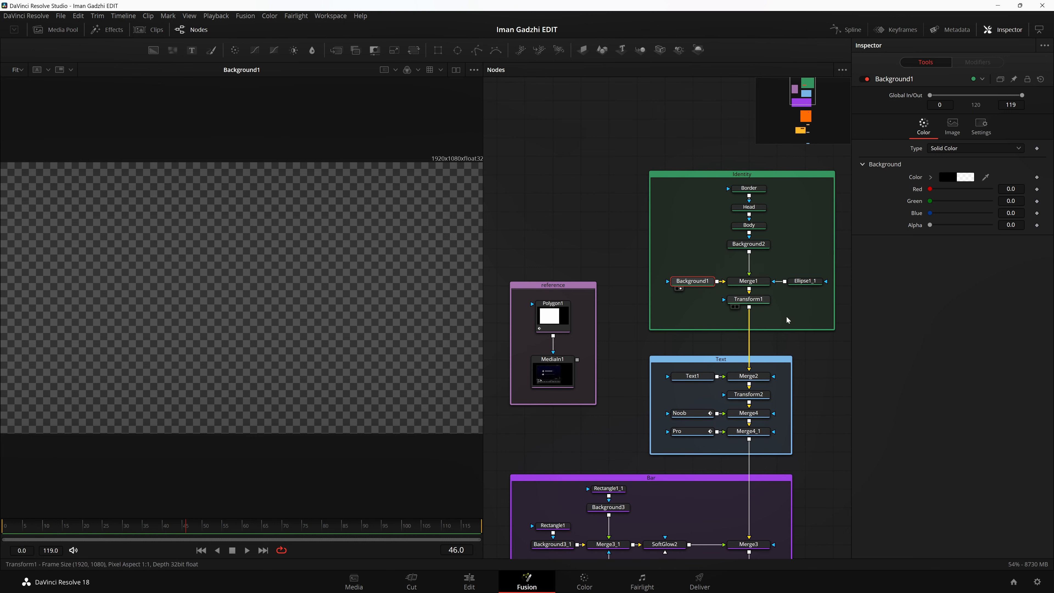
pyautogui.moveTo(748, 281); pyautogui.dragTo(294, 313)
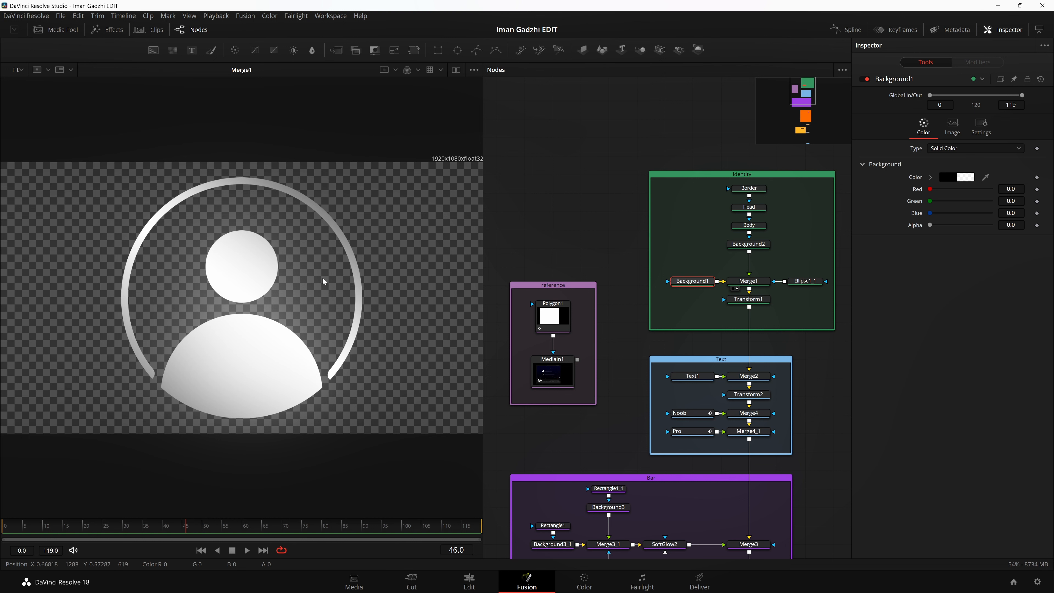
# Step: Show Background2 in the viewer and disable the Border, Head and Body masks feeding it
pyautogui.moveTo(604, 228); pyautogui.dragTo(531, 239)
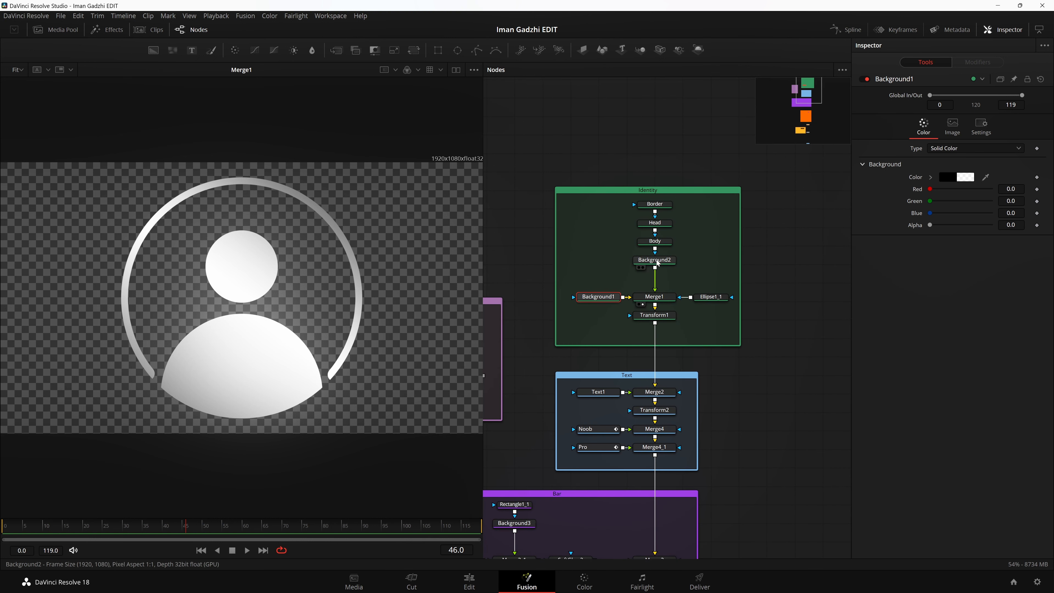
pyautogui.moveTo(656, 260); pyautogui.dragTo(282, 234)
pyautogui.moveTo(689, 200); pyautogui.dragTo(647, 244)
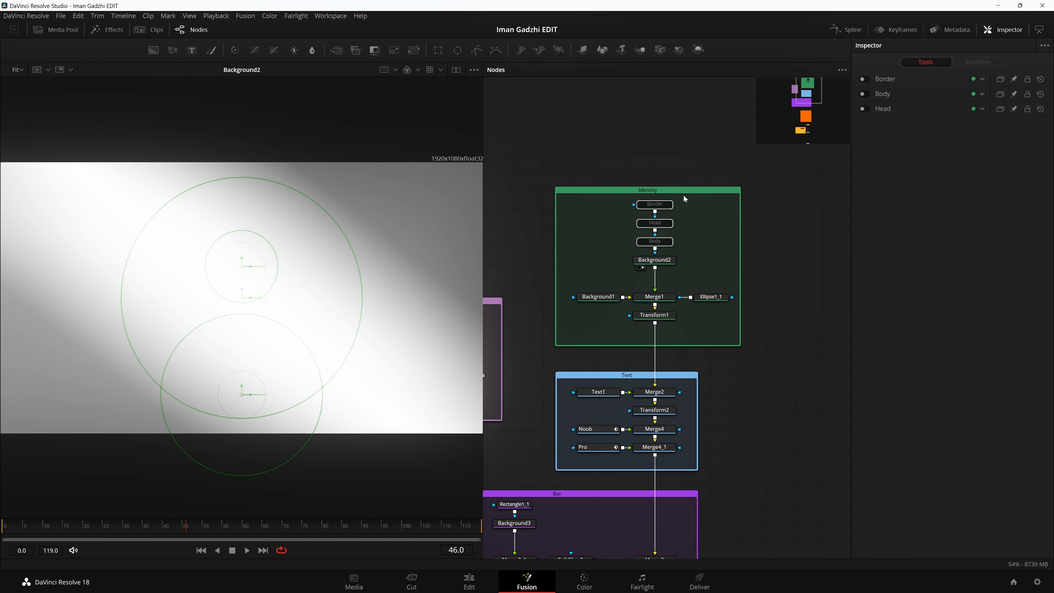
# Step: Select Background2 in the Identity group, fit it to the viewer, and review its background types, keeping Gradient
pyautogui.click(654, 260)
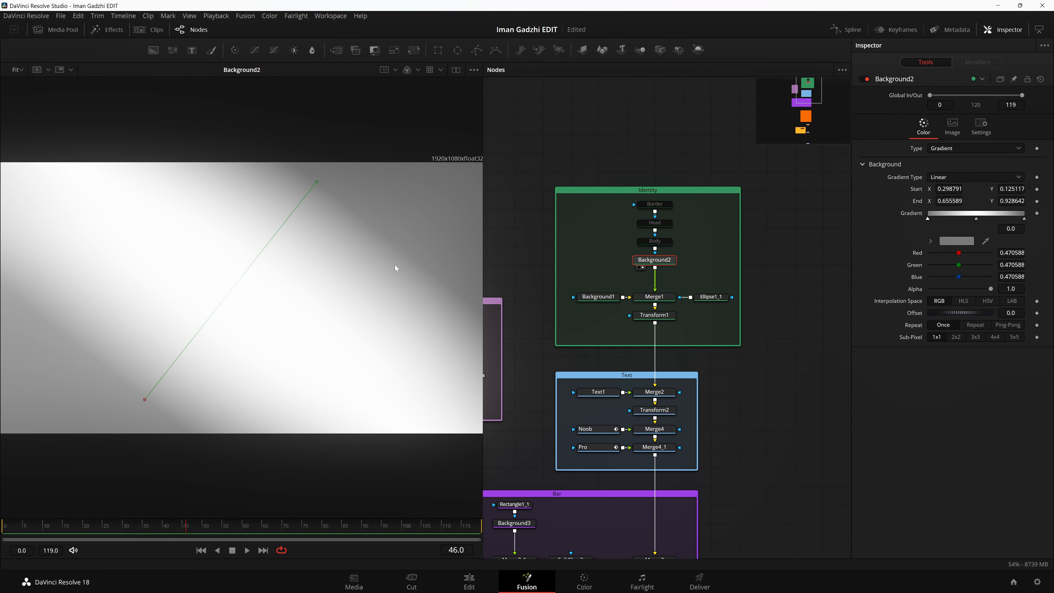
pyautogui.scroll(-1, 329, 268)
pyautogui.scroll(1, 328, 268)
pyautogui.click(19, 69)
pyautogui.click(20, 84)
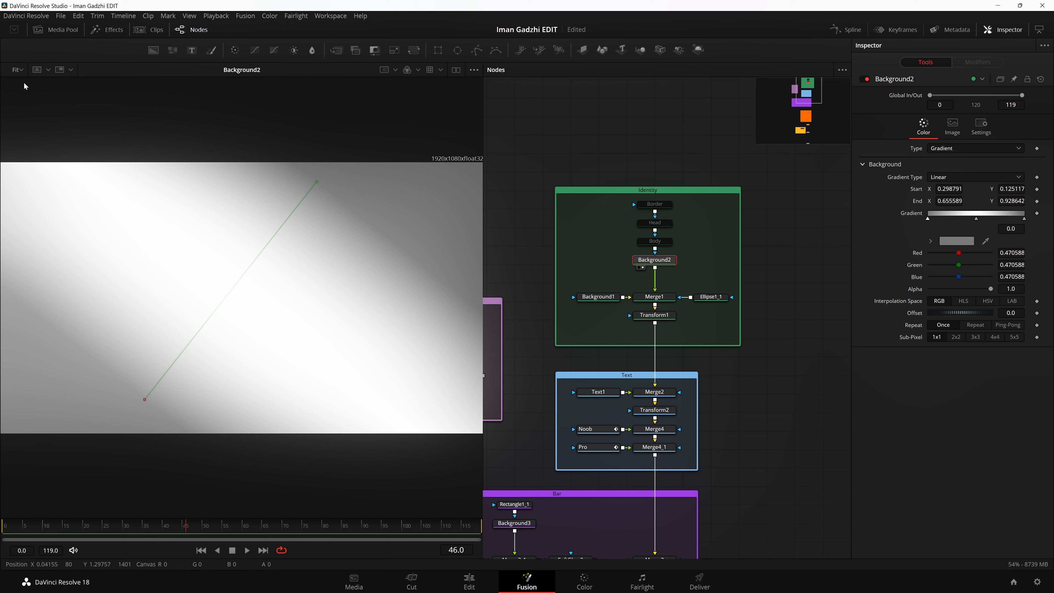
pyautogui.click(974, 149)
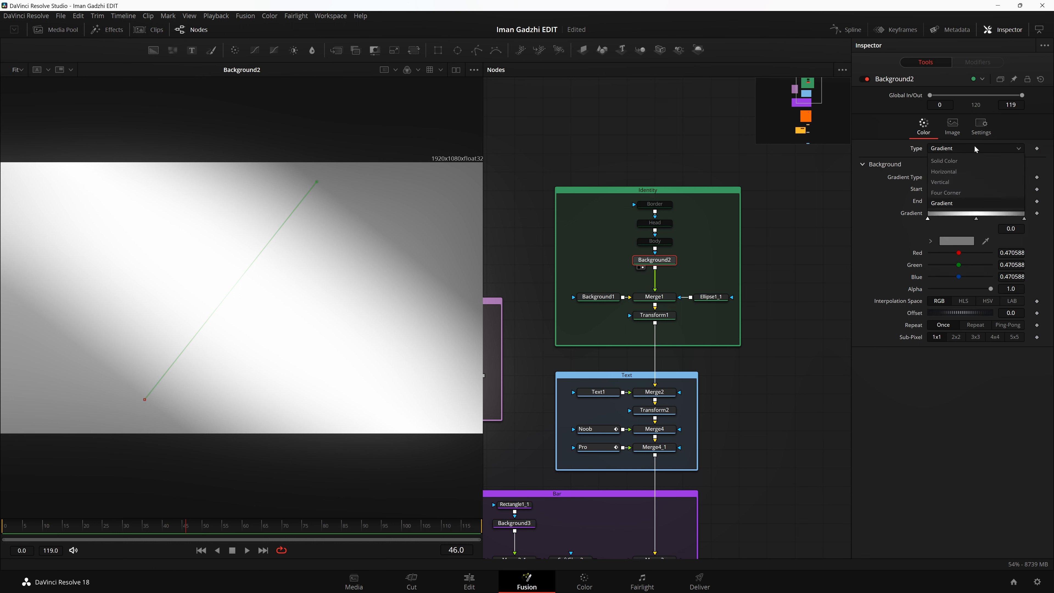
pyautogui.click(959, 203)
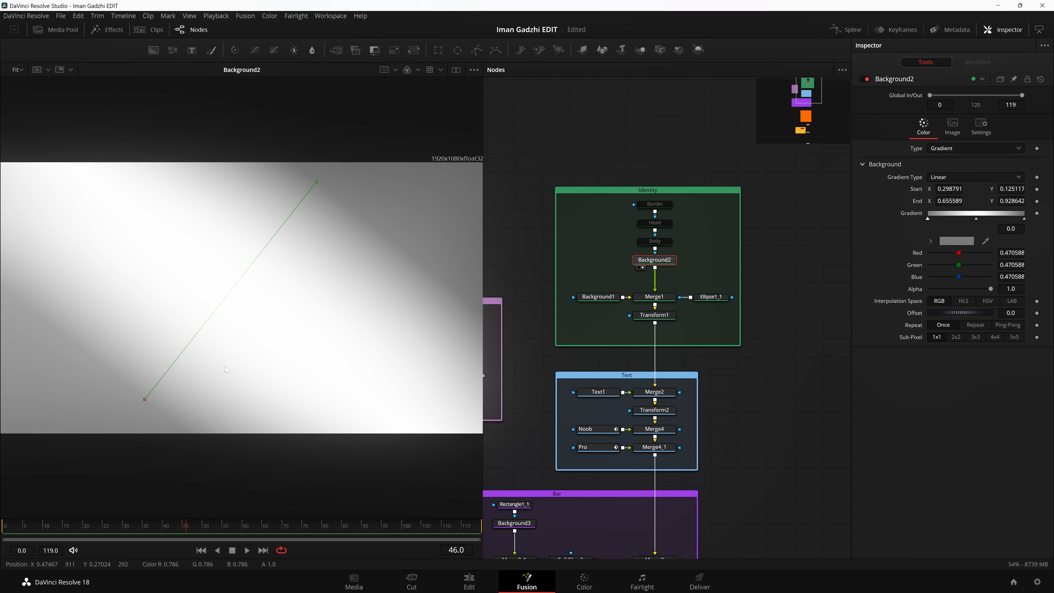
# Step: Try moving the start point of Background2's gradient toward the canvas center, undo it, and inspect the gradient's middle color stop
pyautogui.moveTo(143, 399); pyautogui.dragTo(249, 362)
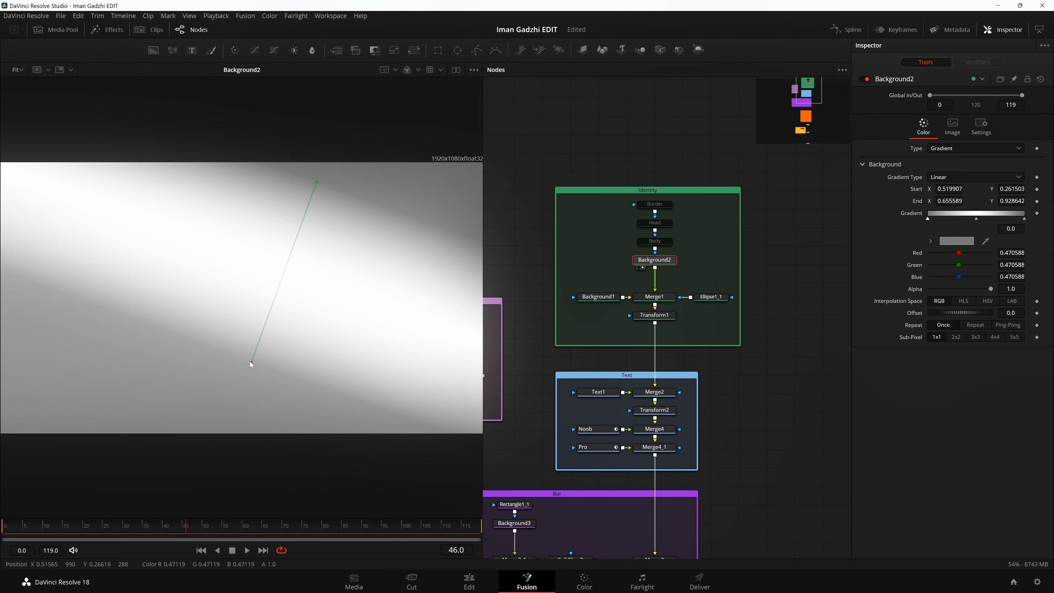
pyautogui.hotkey('ctrl', 'z')
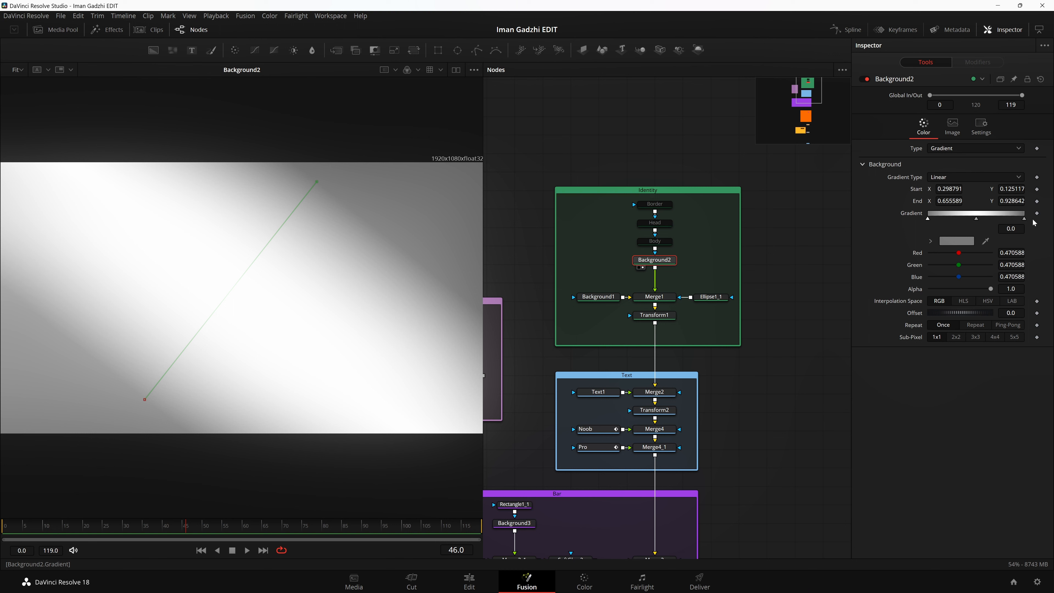
pyautogui.moveTo(976, 223); pyautogui.dragTo(976, 226)
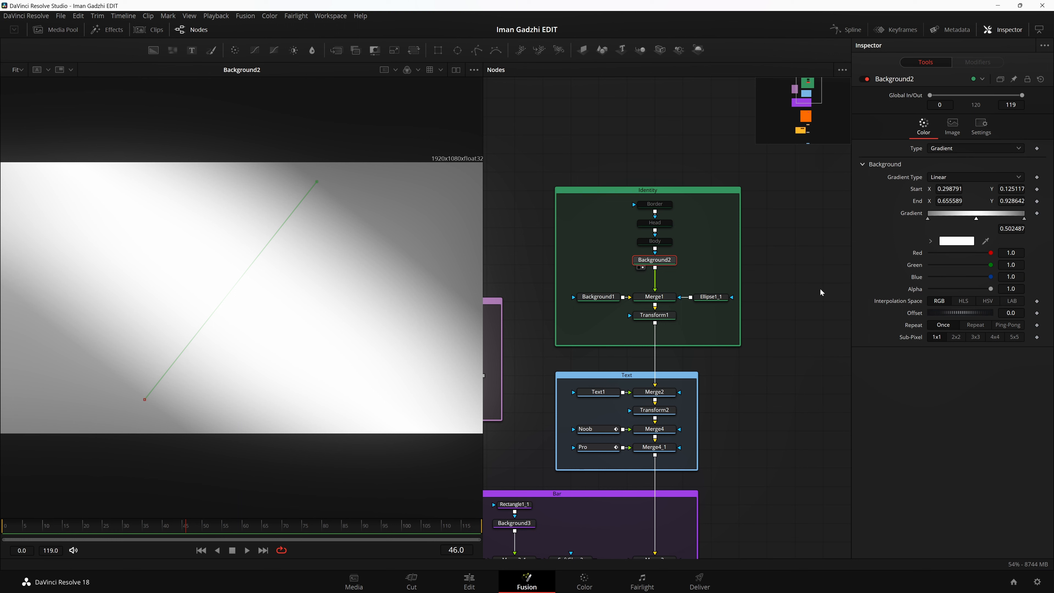
# Step: Re-enable the Border, Head and Body masks in the Identity group and show each one in turn in the viewer
pyautogui.moveTo(705, 249); pyautogui.dragTo(639, 201)
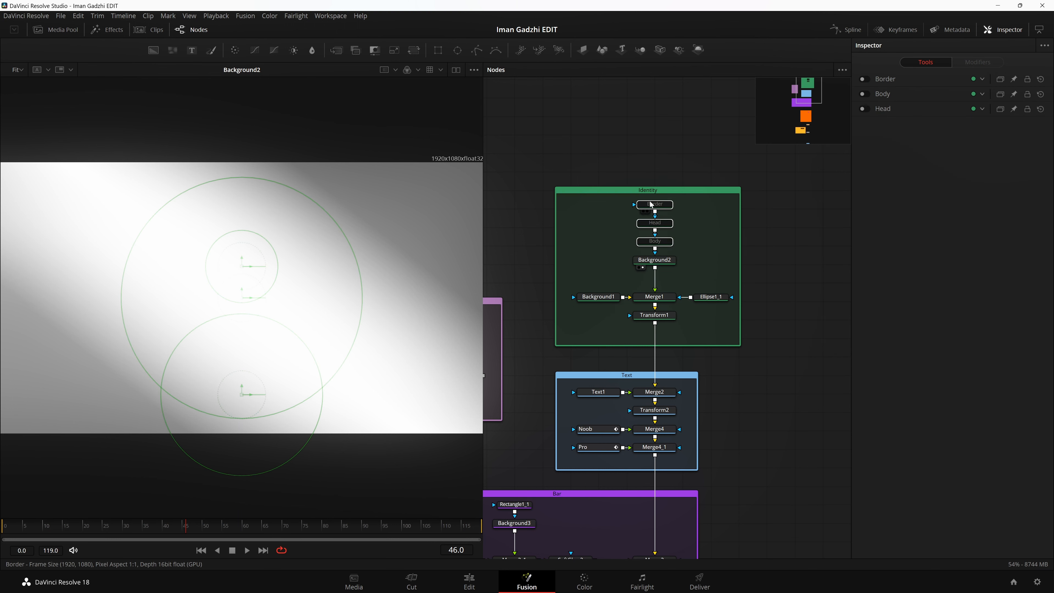
pyautogui.hotkey('ctrl', 'p')
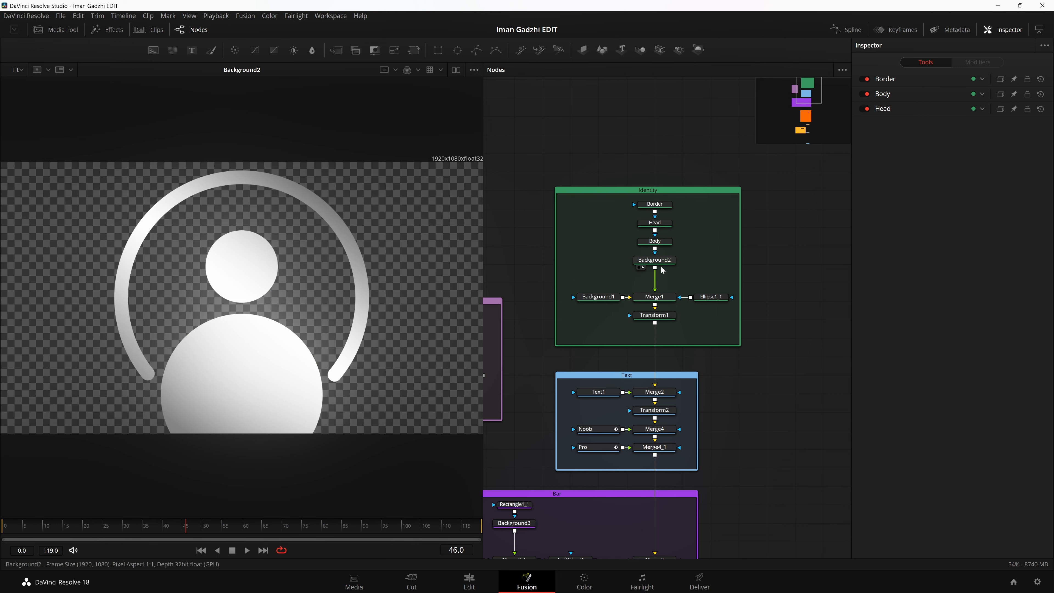
pyautogui.click(642, 211)
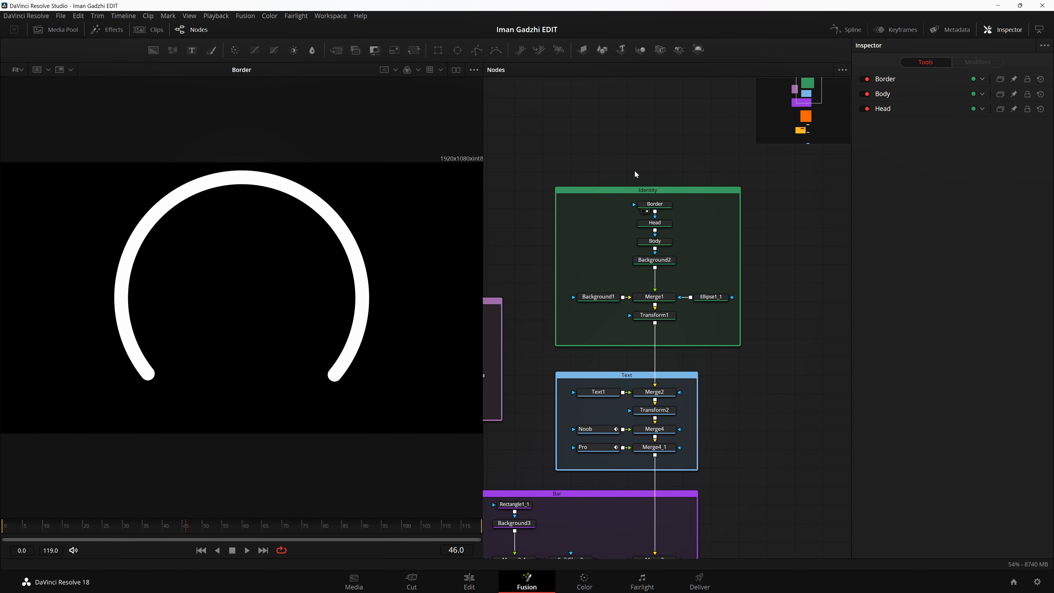
pyautogui.moveTo(655, 204); pyautogui.dragTo(393, 243)
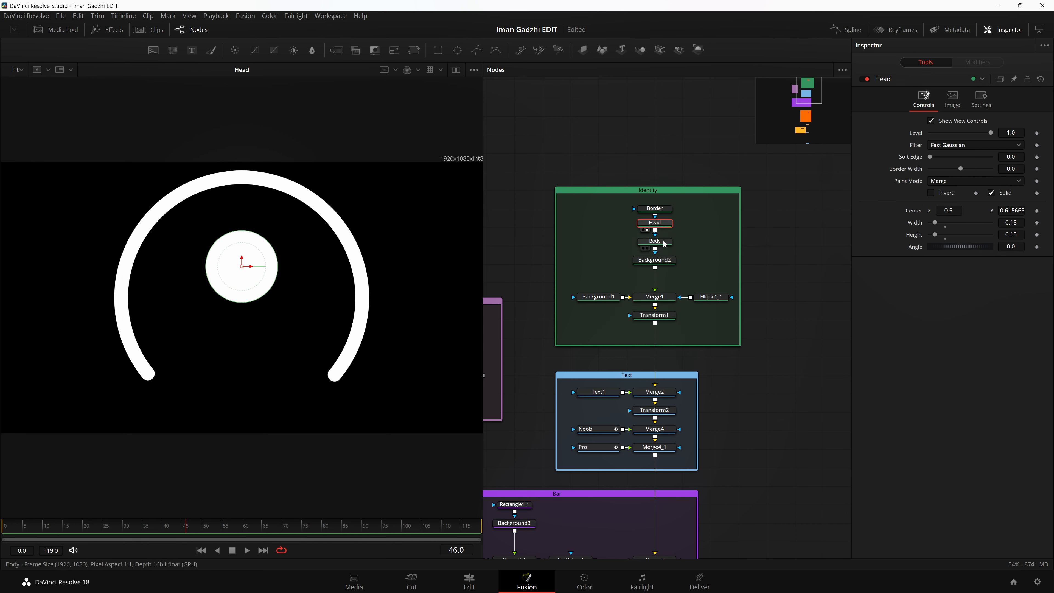
pyautogui.moveTo(664, 244); pyautogui.dragTo(209, 229)
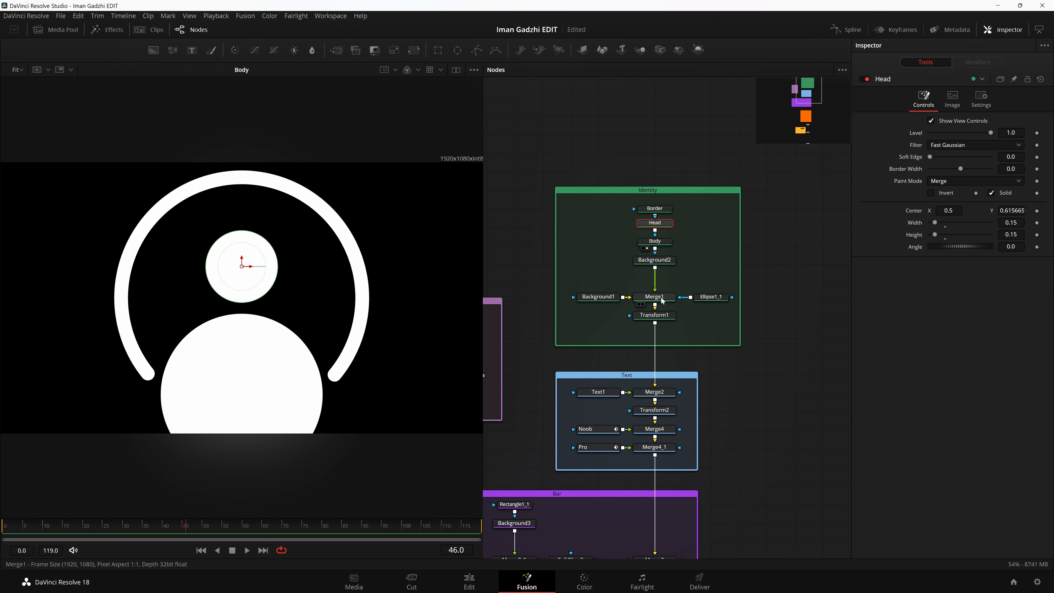
# Step: Compare Merge1 with Background2 and the Ellipse1_1 mask in the viewer, and open Ellipse1_1's settings
pyautogui.moveTo(664, 297); pyautogui.dragTo(197, 249)
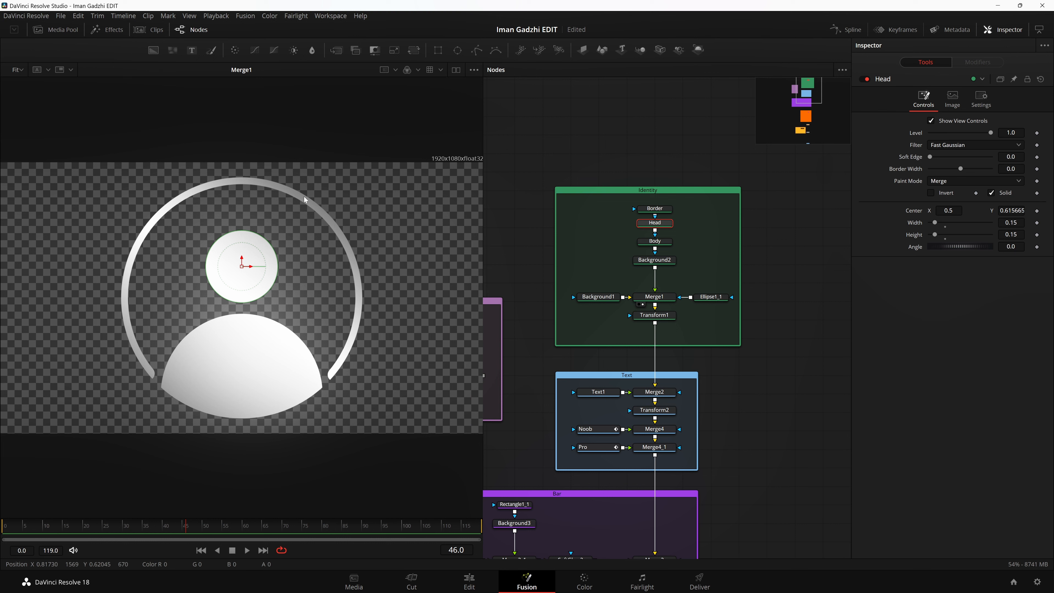
pyautogui.moveTo(778, 311); pyautogui.dragTo(726, 311)
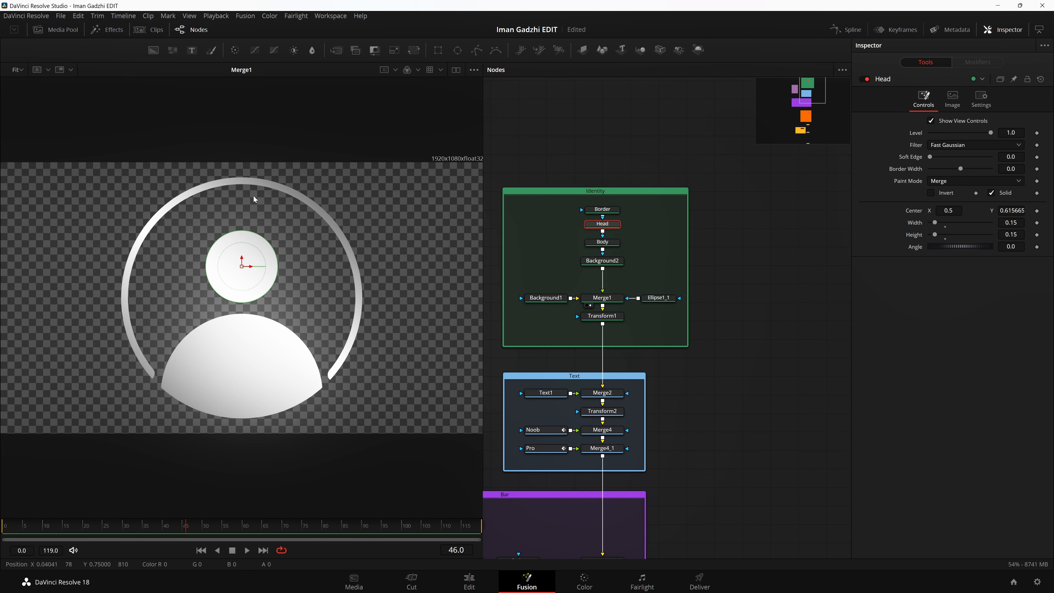
pyautogui.moveTo(602, 260); pyautogui.dragTo(197, 266)
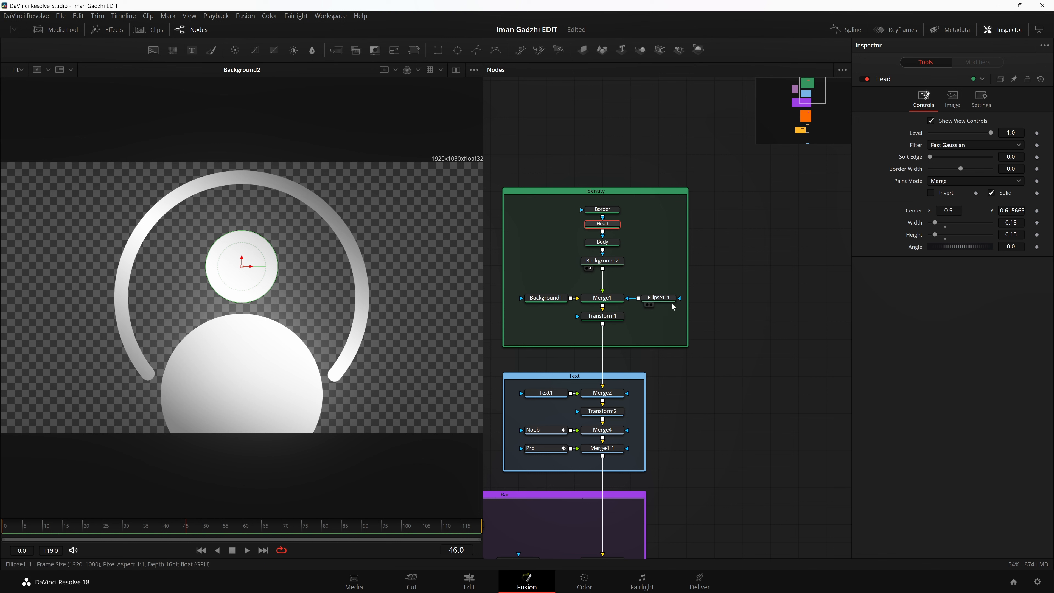
pyautogui.moveTo(615, 306); pyautogui.dragTo(77, 258)
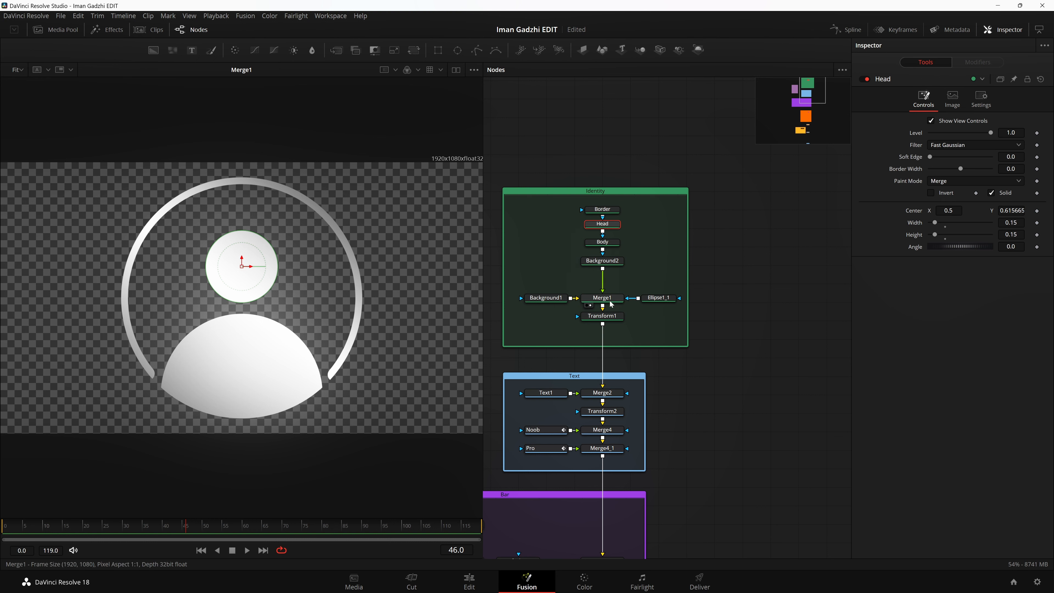
pyautogui.moveTo(610, 263); pyautogui.dragTo(212, 287)
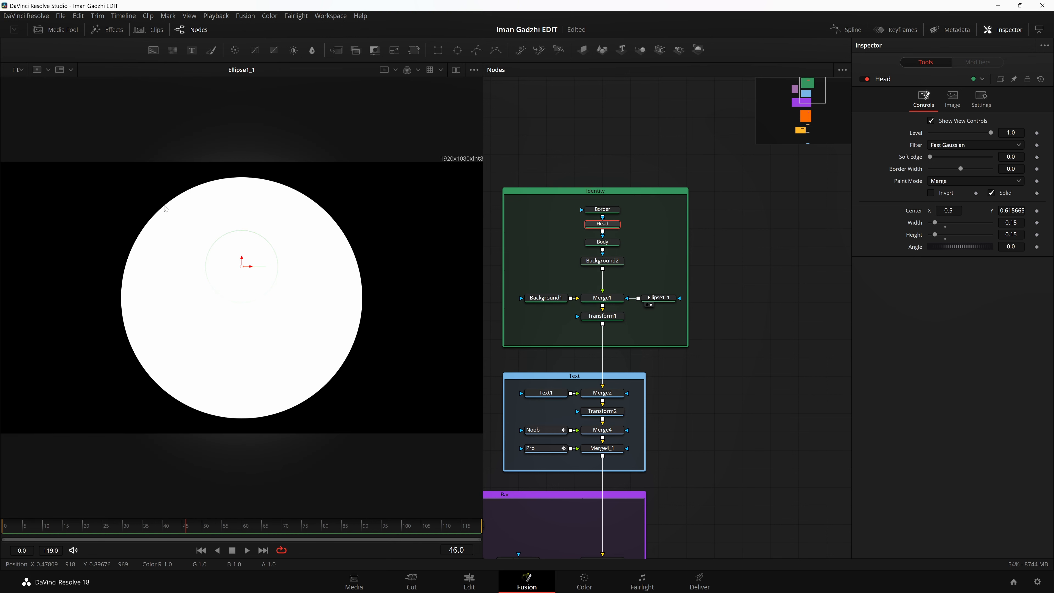
pyautogui.click(588, 305)
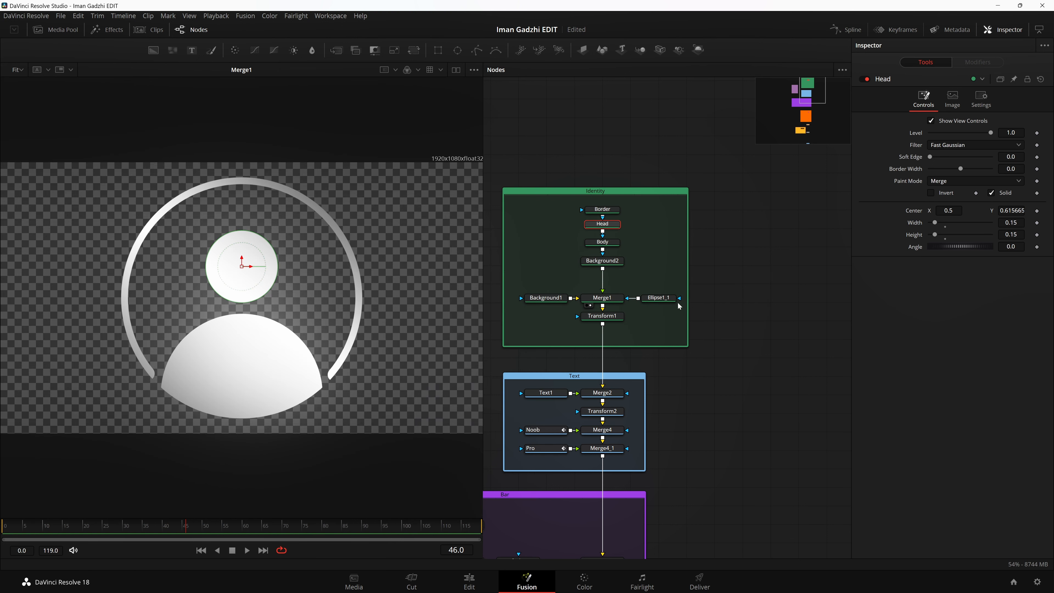
pyautogui.click(660, 298)
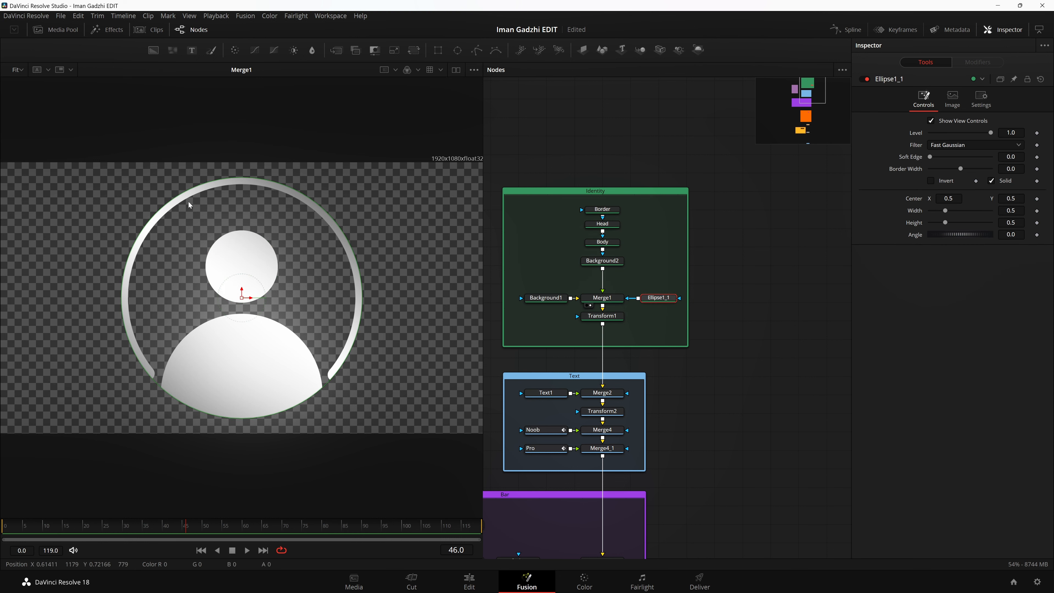
# Step: Show Transform1 in the viewer and examine its center and size settings
pyautogui.scroll(-3, 722, 309)
pyautogui.moveTo(611, 229); pyautogui.dragTo(611, 233)
pyautogui.press('2')
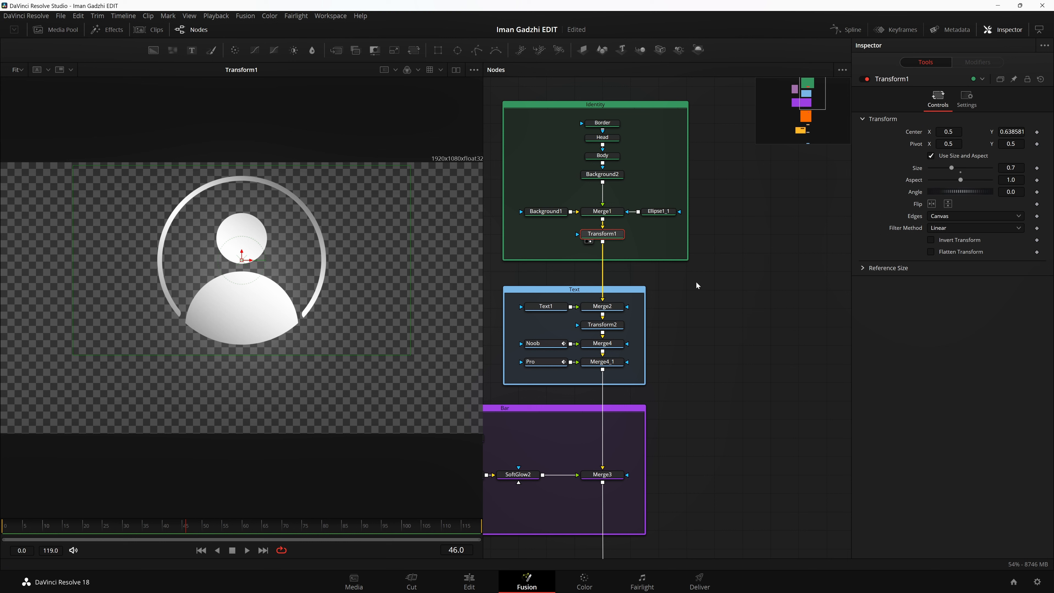
pyautogui.scroll(-2, 706, 279)
pyautogui.moveTo(717, 278); pyautogui.dragTo(790, 311)
pyautogui.scroll(-1, 778, 308)
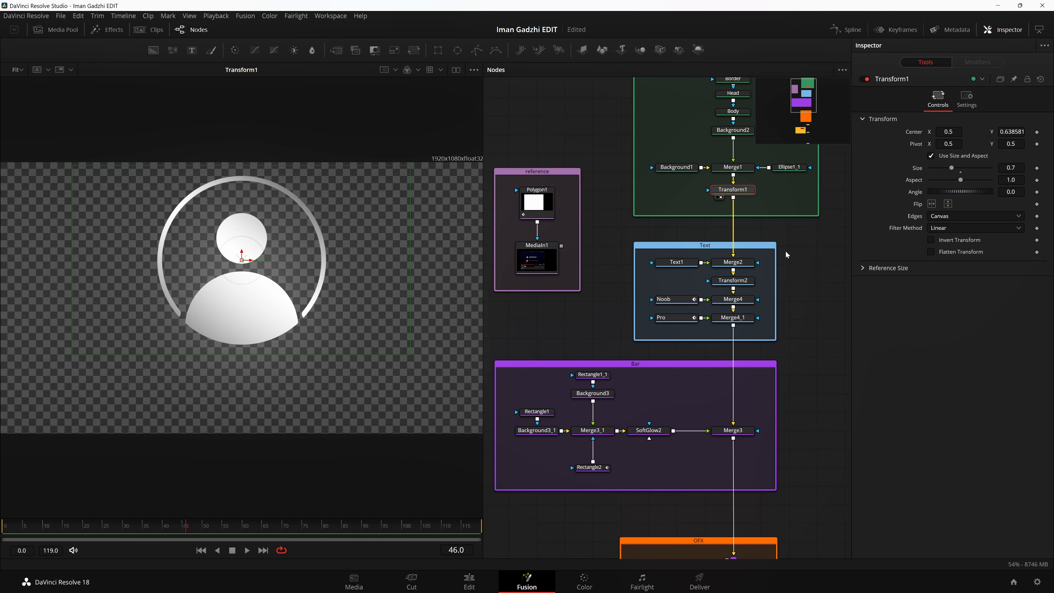
pyautogui.click(835, 203)
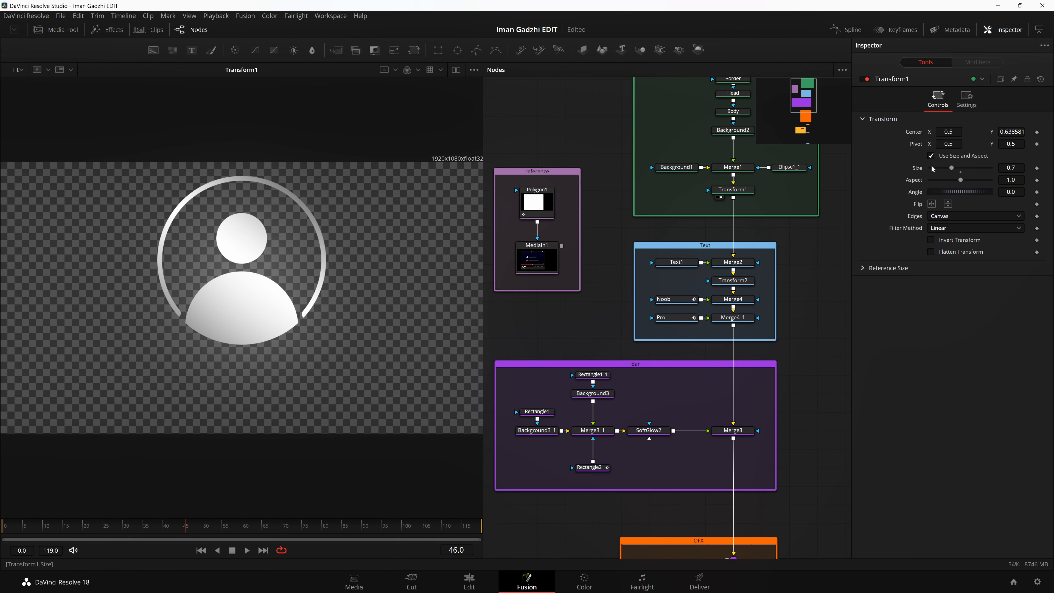
# Step: Show Text1 in the viewer and examine its font settings and shading gradient
pyautogui.scroll(-2, 804, 307)
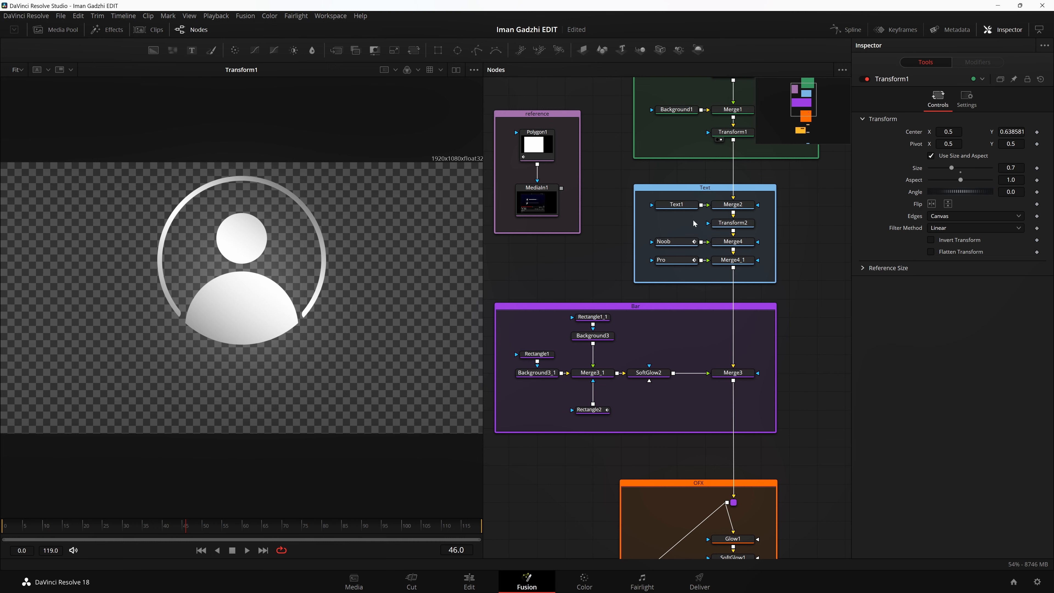
pyautogui.click(665, 213)
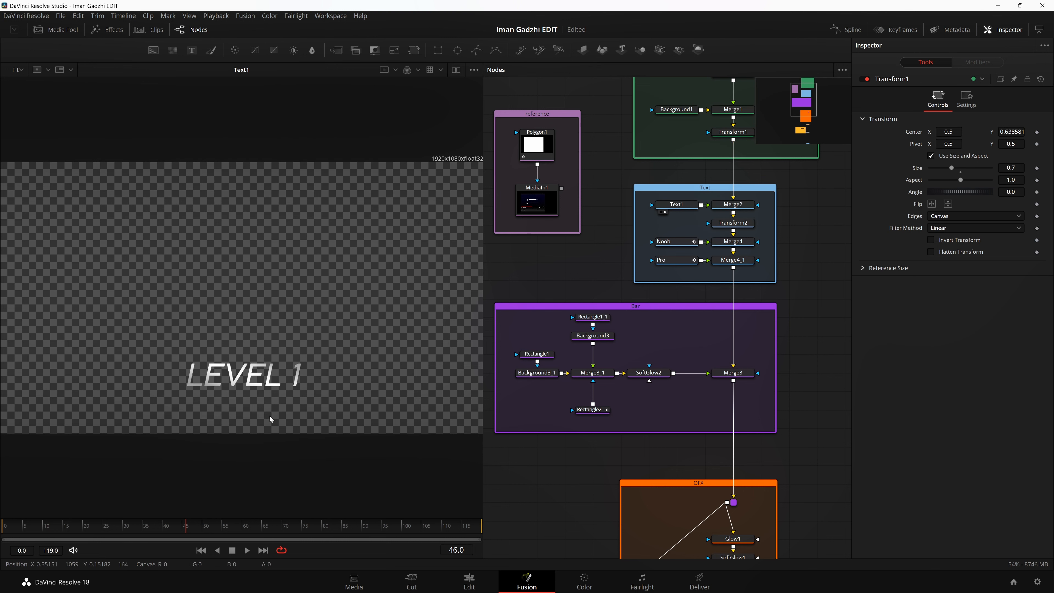
pyautogui.click(674, 209)
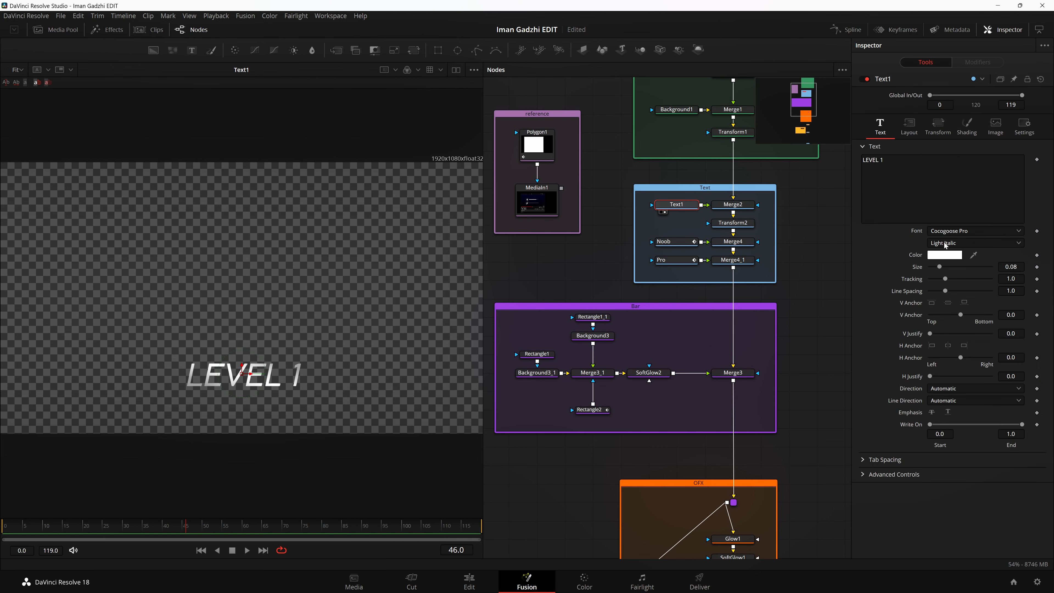
pyautogui.click(967, 124)
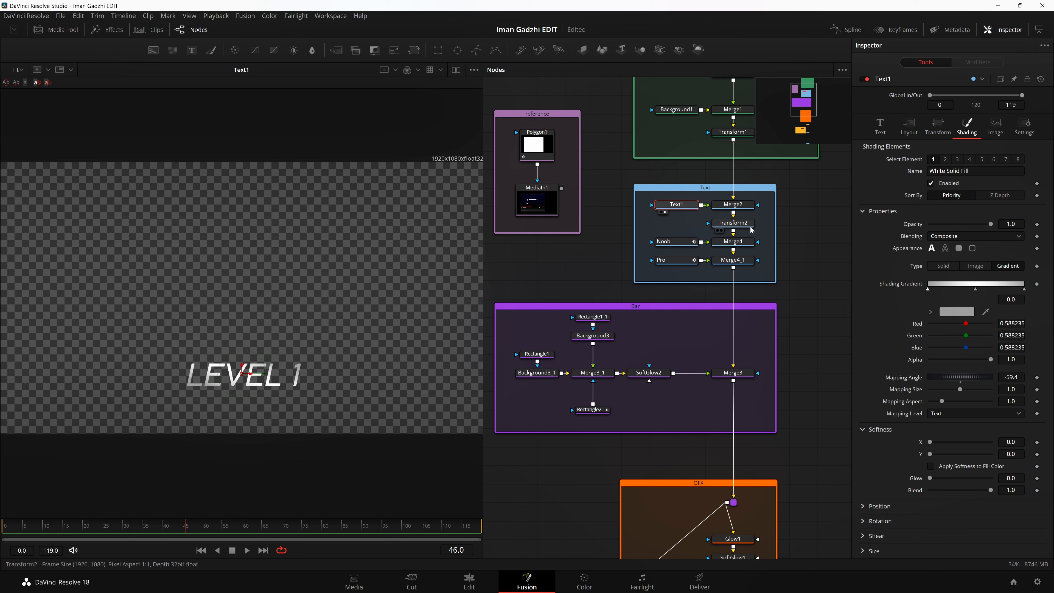
# Step: Compare the Merge2 result with Transform1 in the viewer to examine how the level text joins the avatar
pyautogui.click(718, 212)
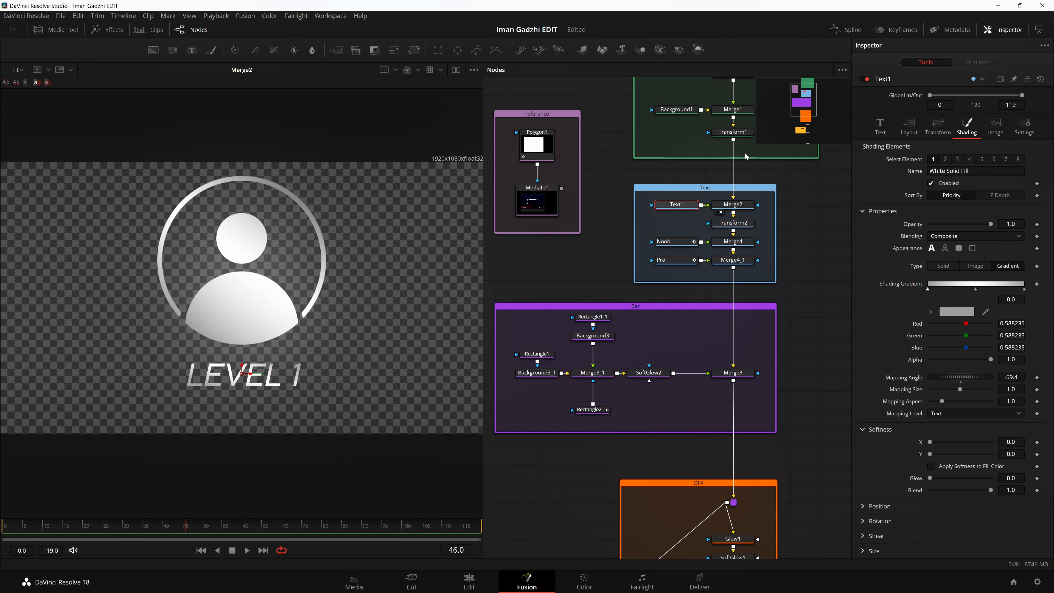
pyautogui.scroll(3, 756, 217)
pyautogui.press('1')
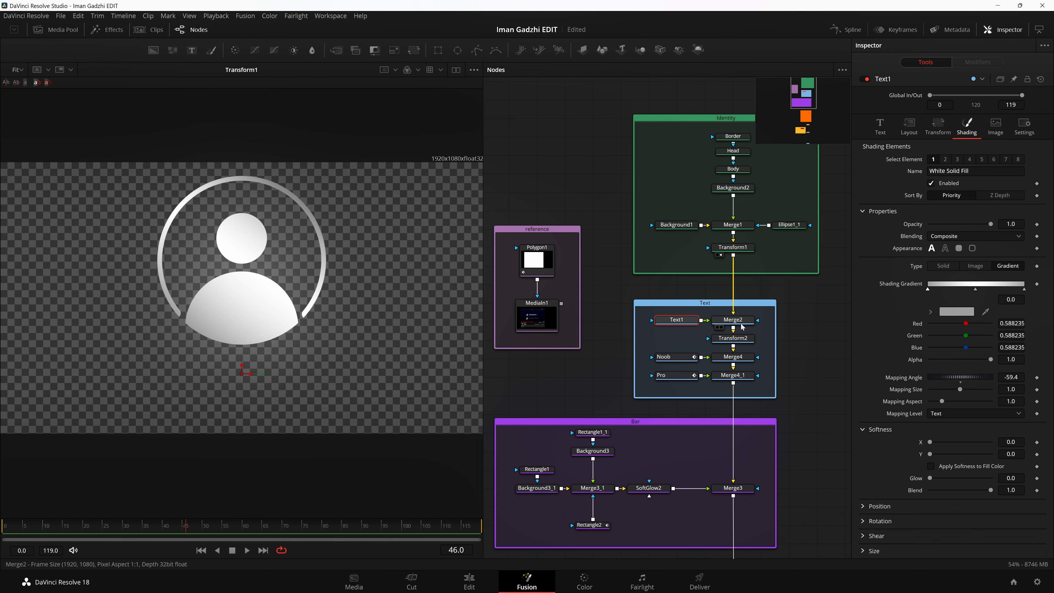
pyautogui.press('1')
# Step: Show Transform2, Merge4 and Merge4_1 of the Text group one after another in the viewer
pyautogui.scroll(-1, 729, 314)
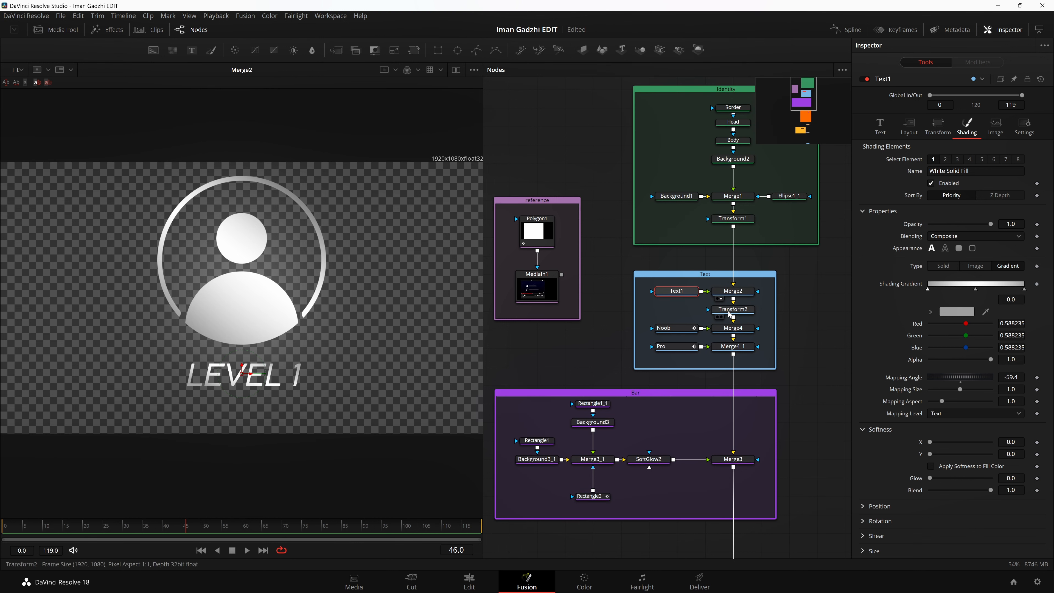
pyautogui.press('1')
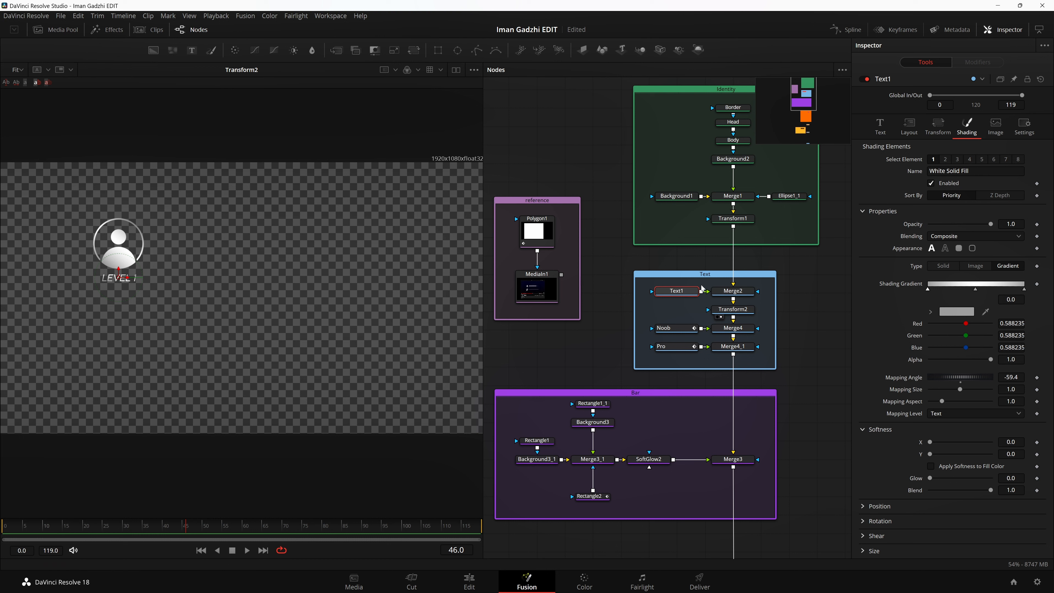
pyautogui.press('1')
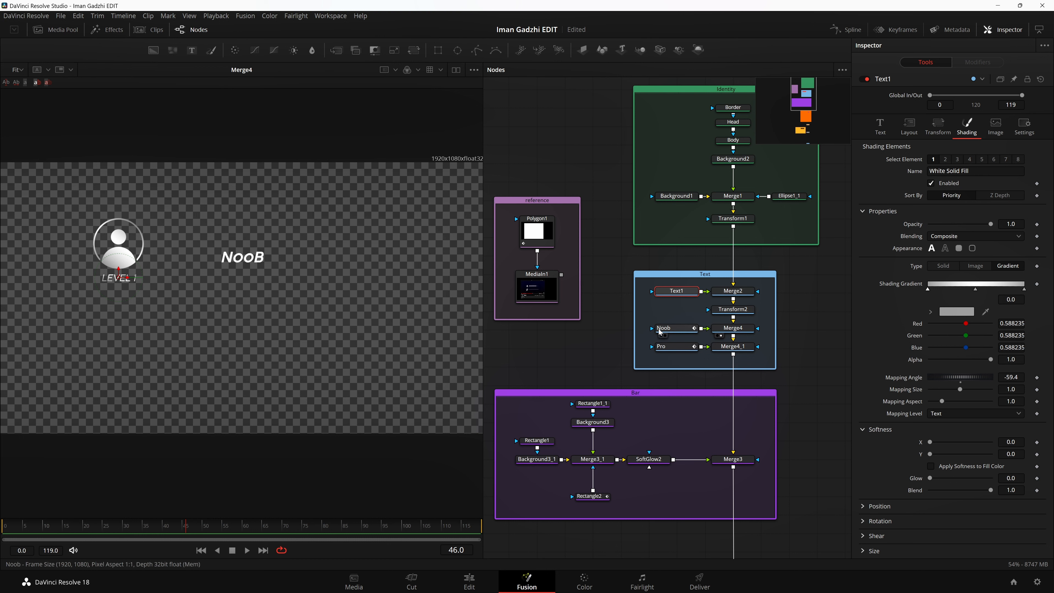
pyautogui.press('1')
# Step: Select the Noob text node and examine its shading opacity keyframes, enlarging the word and comparing frames 14 and 22
pyautogui.click(680, 329)
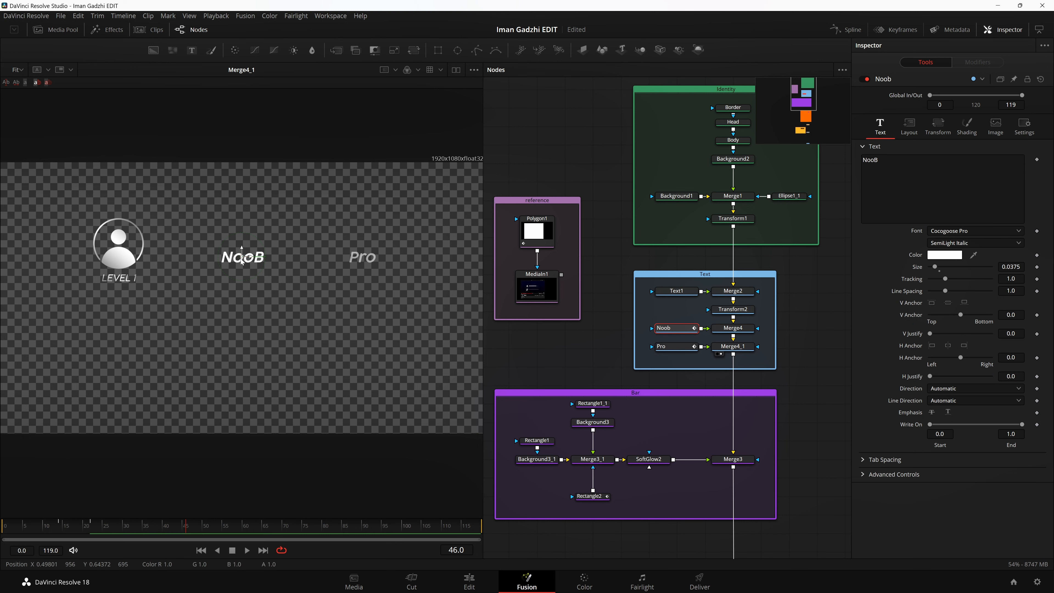
pyautogui.scroll(4, 244, 261)
pyautogui.moveTo(152, 527); pyautogui.dragTo(67, 534)
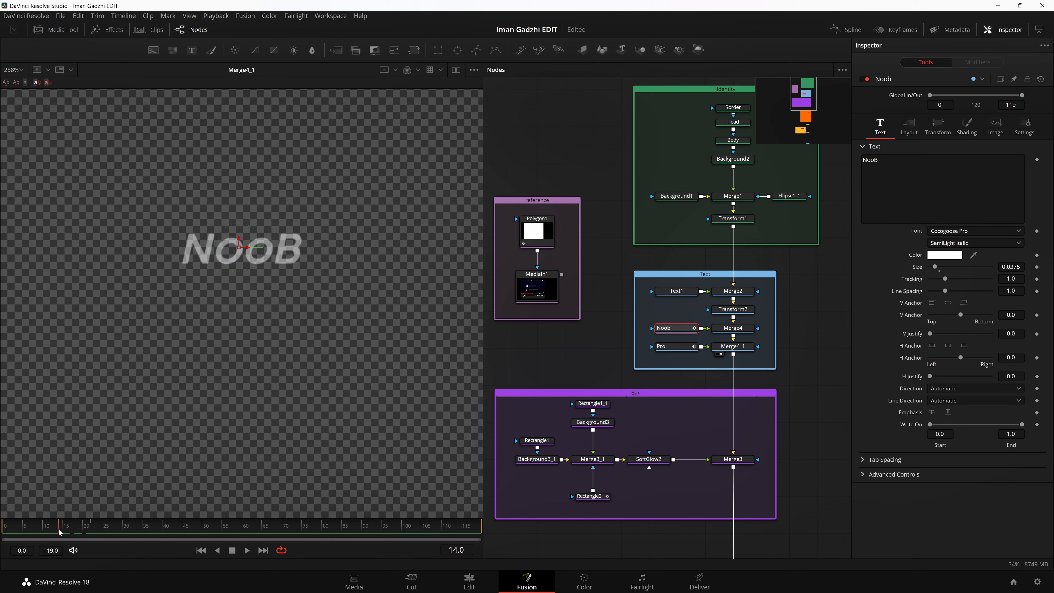
pyautogui.click(967, 125)
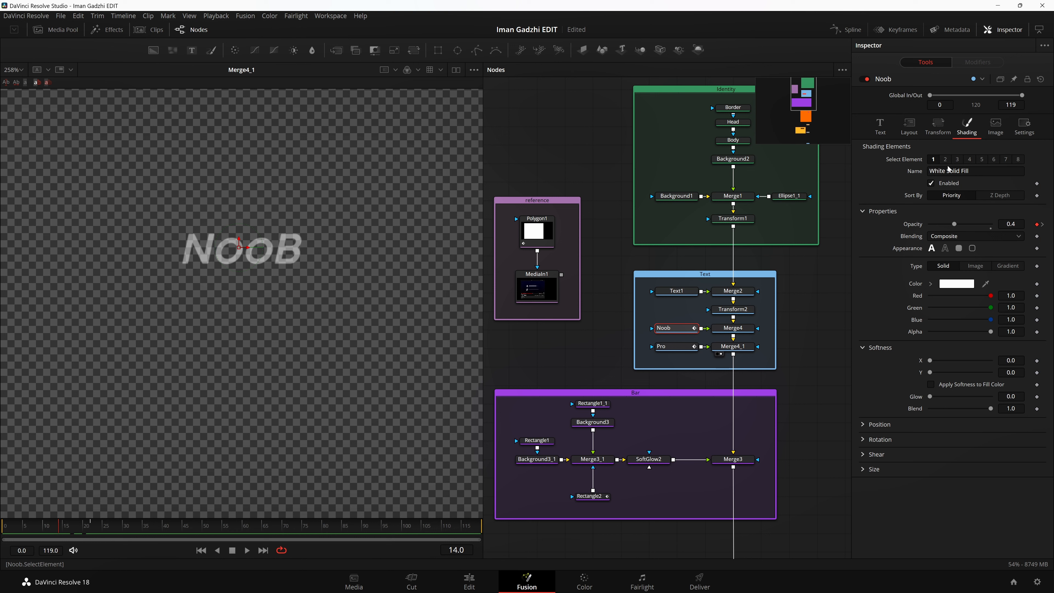
pyautogui.moveTo(88, 527); pyautogui.dragTo(92, 528)
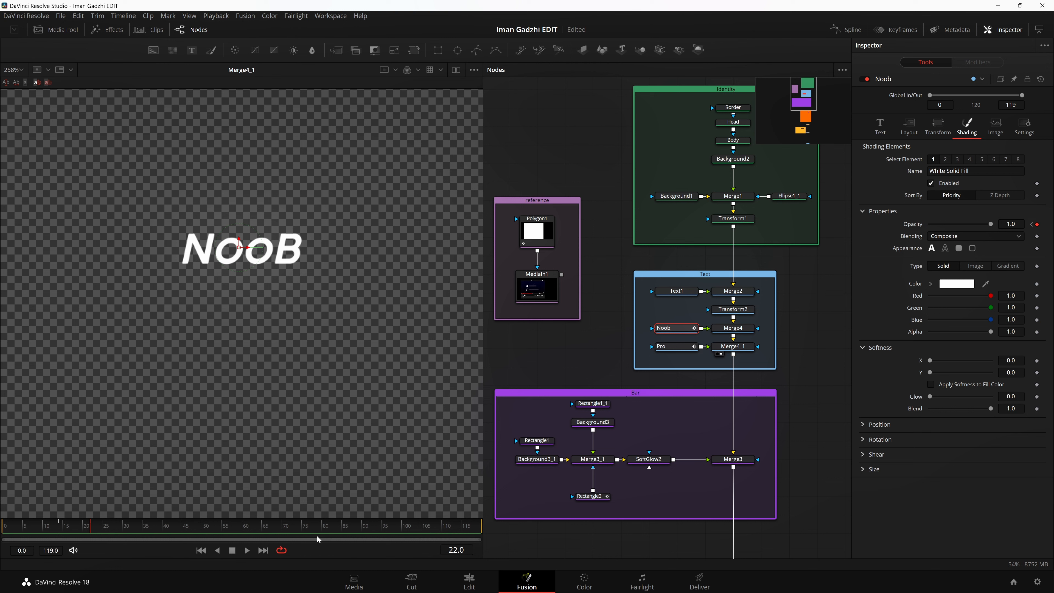
# Step: Select the Pro text node and examine its shading opacity keyframes at frames 75 and 85, finishing with the whole frame fitted in the viewer
pyautogui.click(673, 347)
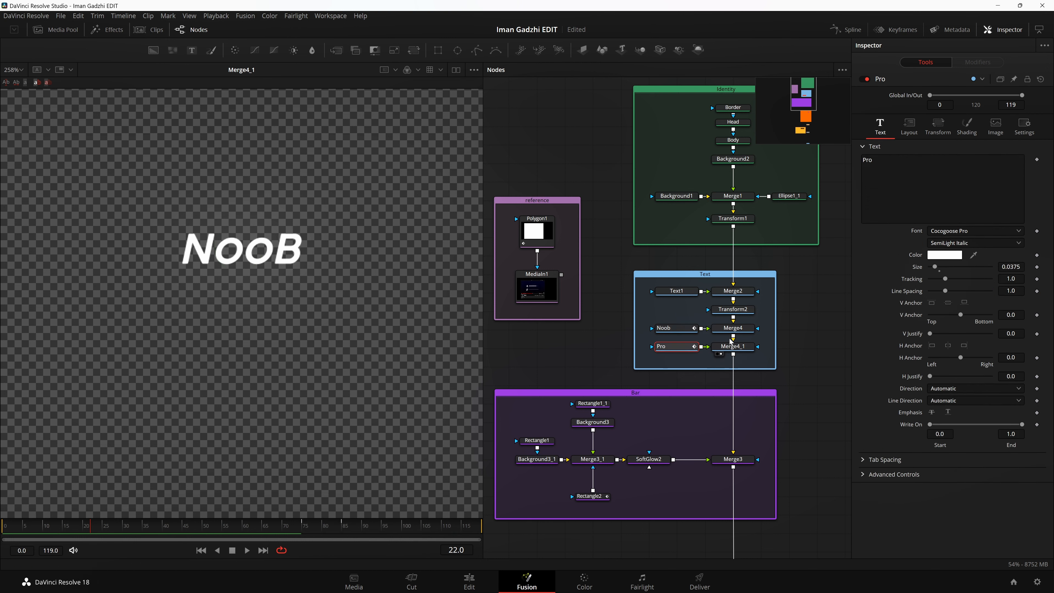
pyautogui.hscroll(5, 238, 329)
pyautogui.hscroll(-1, 310, 318)
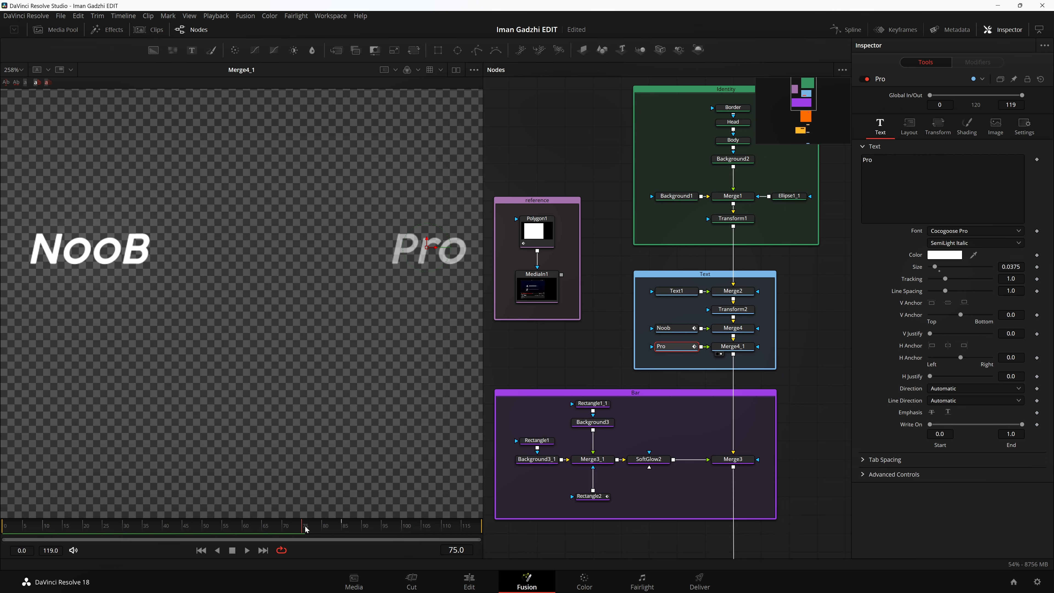
pyautogui.click(967, 124)
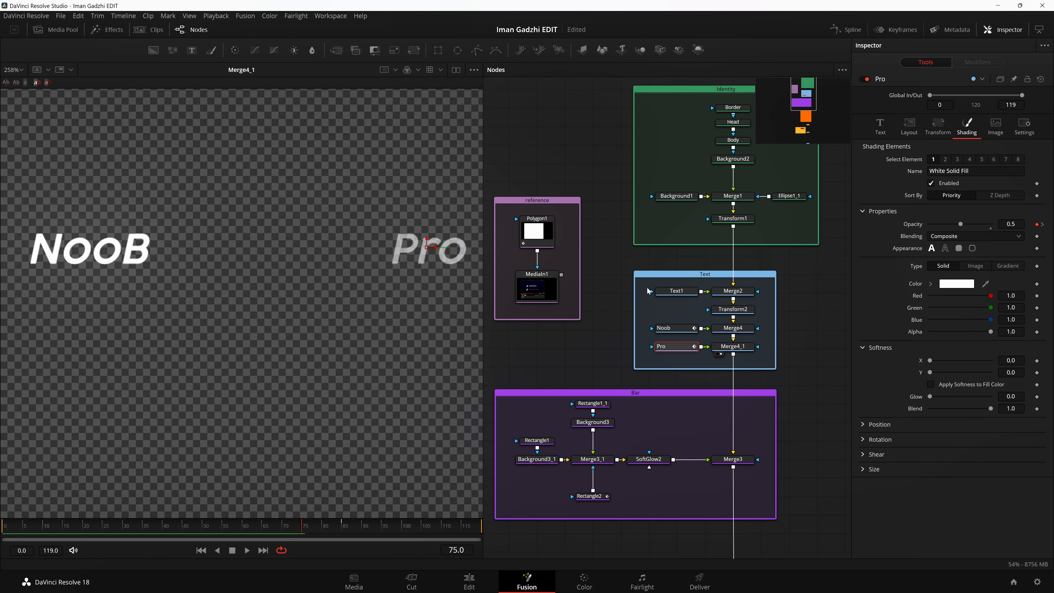
pyautogui.moveTo(309, 530); pyautogui.dragTo(345, 532)
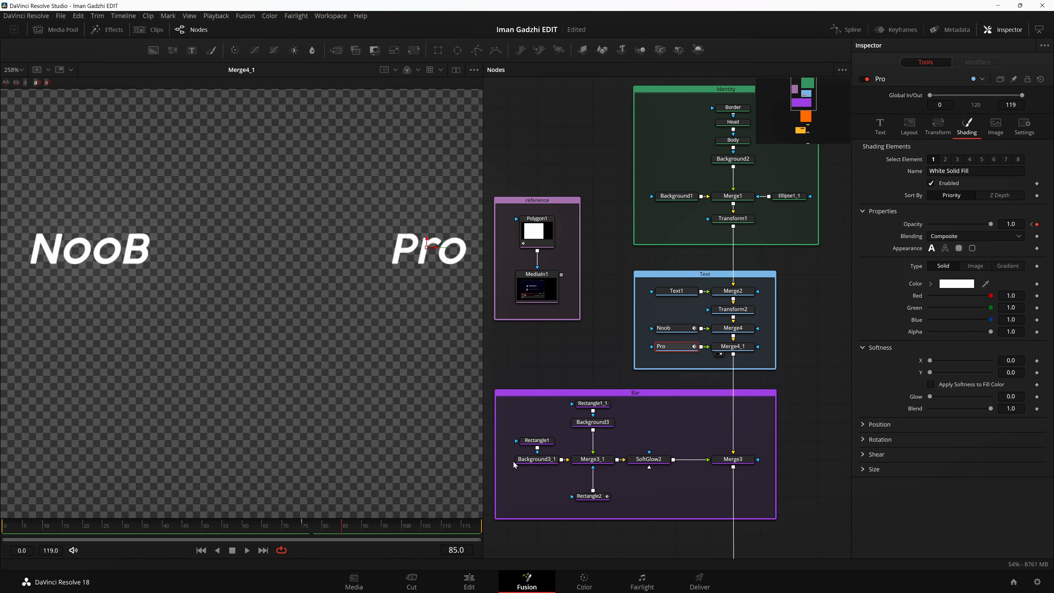
pyautogui.hotkey('ctrl', 'f')
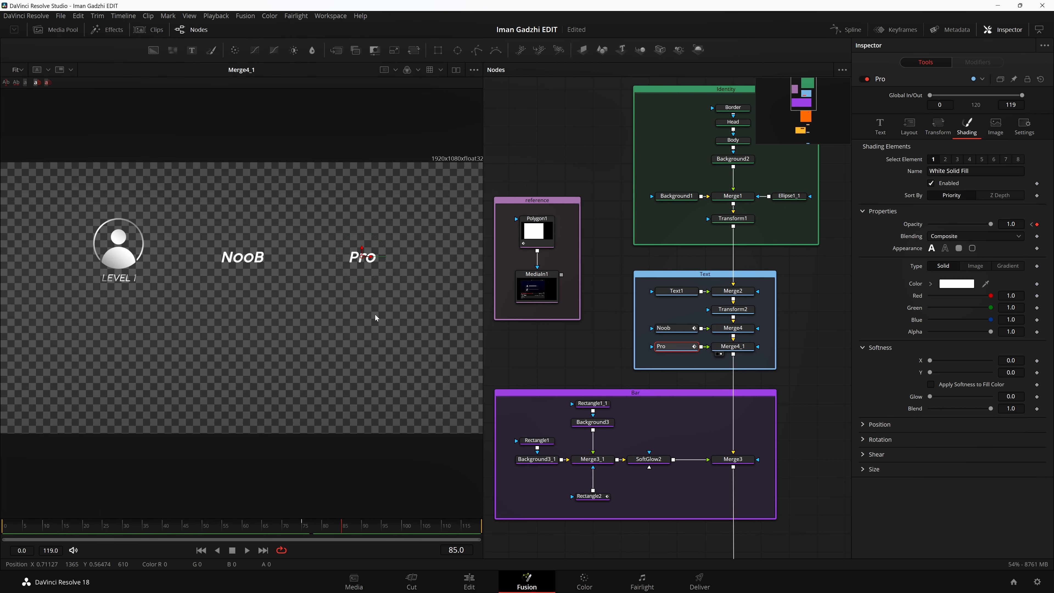
# Step: Save the project and select the upper nodes of the Bar group, from Background3_1 through Merge3, to point them out
pyautogui.hotkey('ctrl', 's')
pyautogui.moveTo(733, 347); pyautogui.dragTo(315, 234)
pyautogui.scroll(-5, 654, 358)
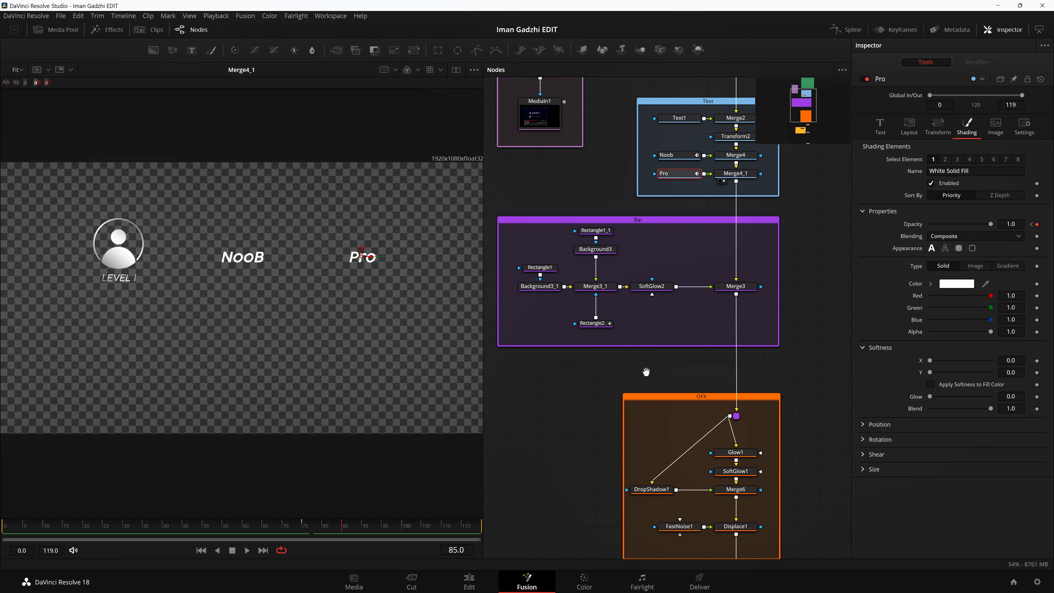
pyautogui.moveTo(657, 374); pyautogui.dragTo(669, 372)
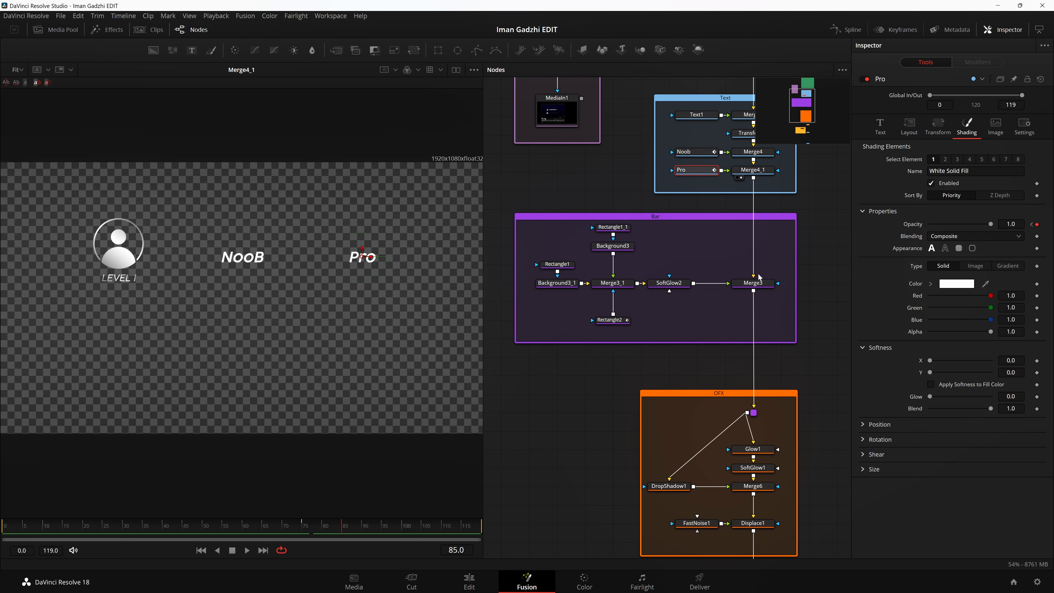
pyautogui.moveTo(531, 225); pyautogui.dragTo(774, 308)
pyautogui.click(639, 373)
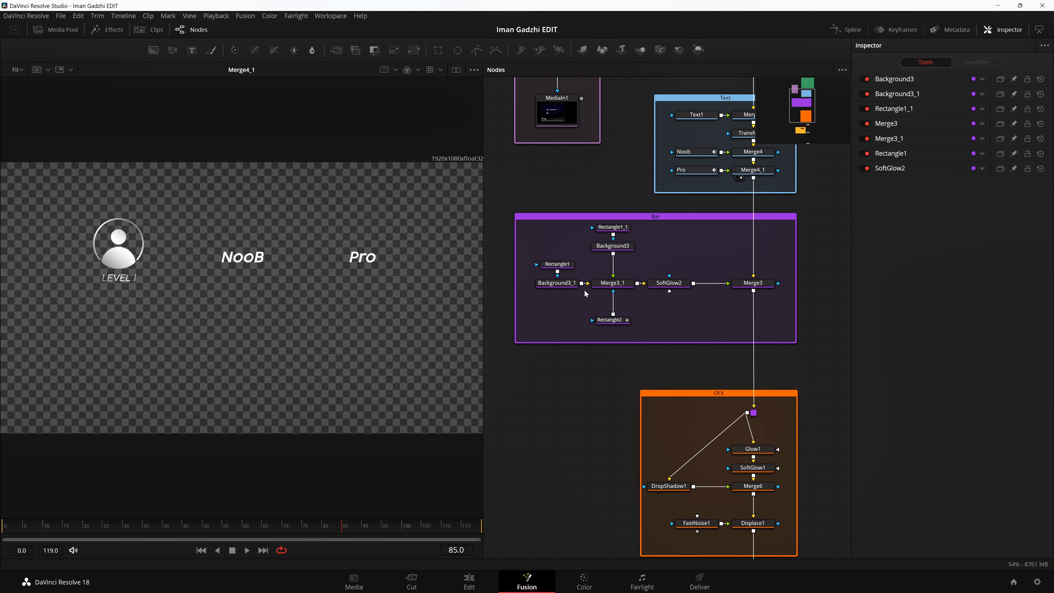
# Step: Show Background3_1 in the viewer with the checker underlay turned off and examine the faint base bar
pyautogui.click(540, 290)
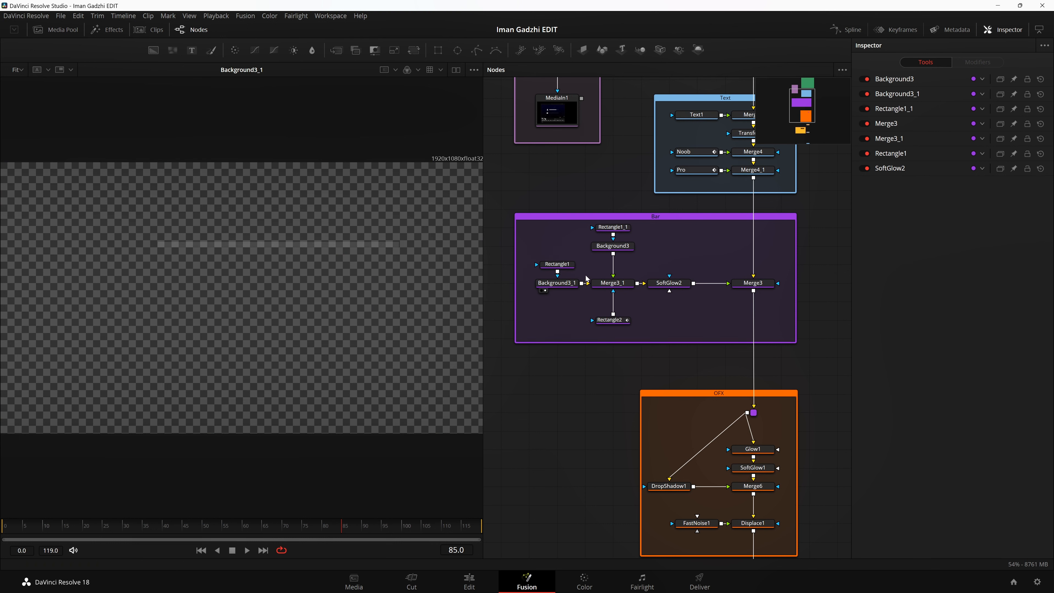
pyautogui.click(473, 69)
pyautogui.click(440, 140)
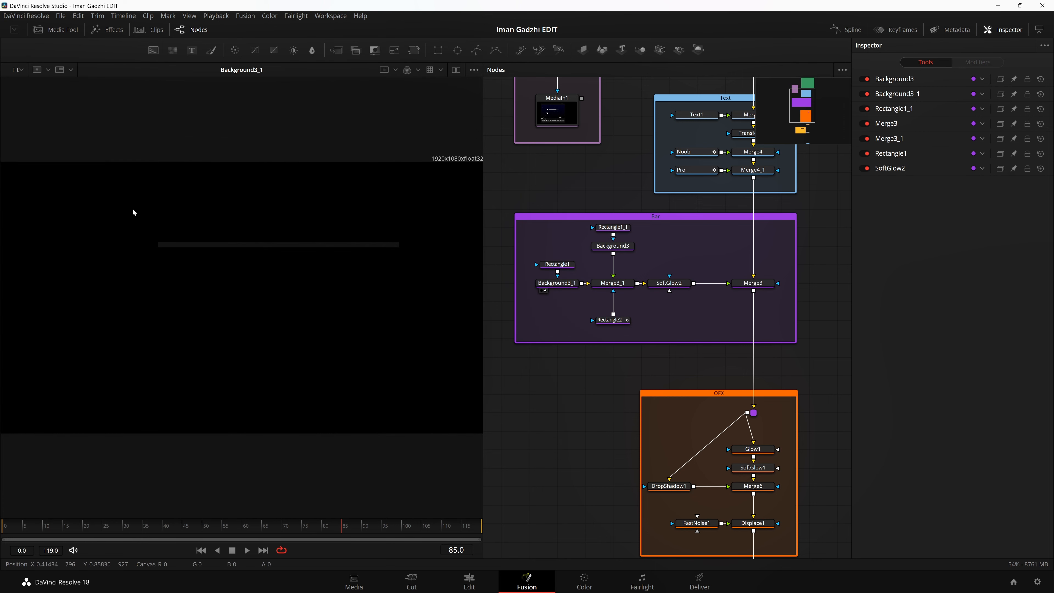
pyautogui.moveTo(102, 198); pyautogui.dragTo(439, 298)
pyautogui.scroll(2, 418, 271)
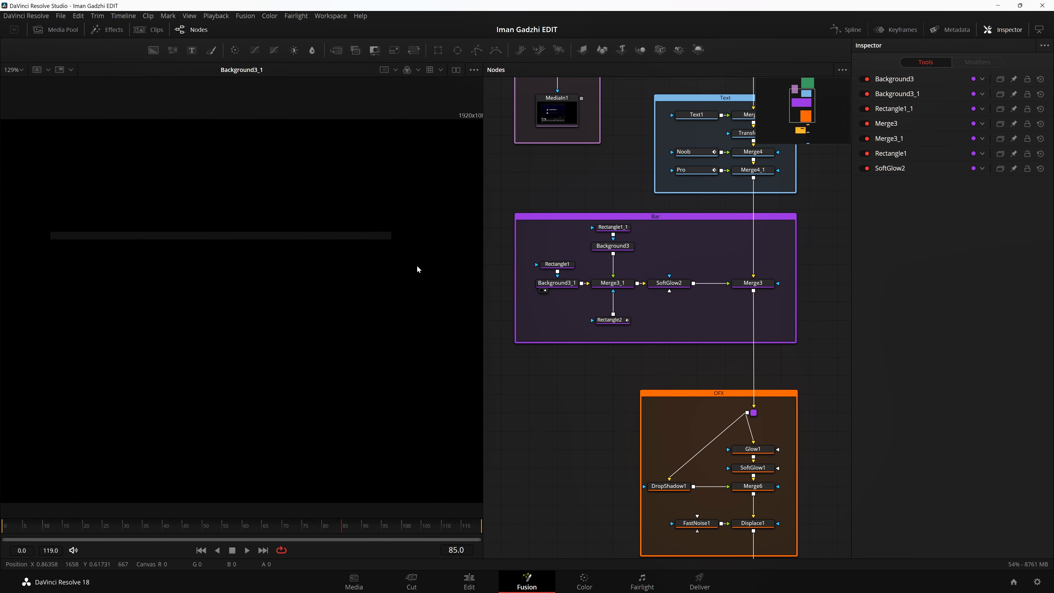
pyautogui.scroll(-2, 52, 228)
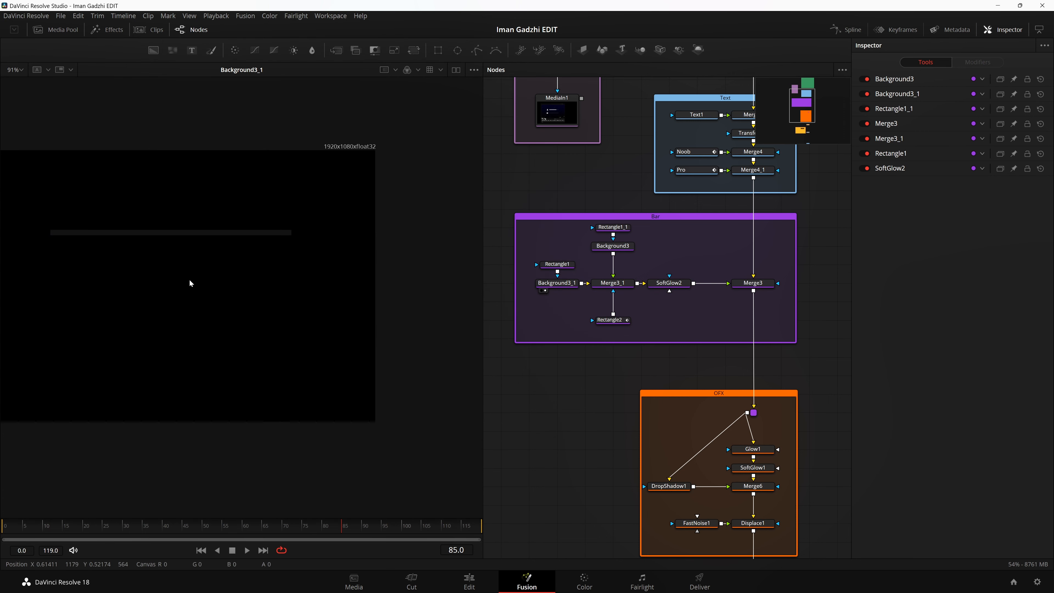
pyautogui.hotkey('ctrl', 'f')
# Step: Examine the color settings of Background3_1 and the level and size settings of its Rectangle1 mask
pyautogui.click(562, 286)
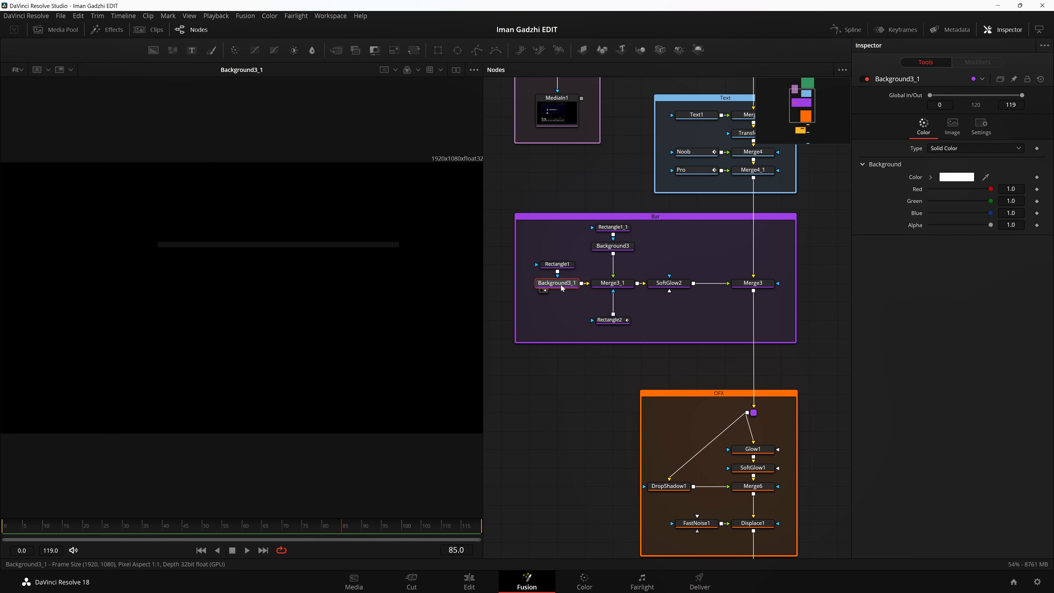
pyautogui.click(565, 263)
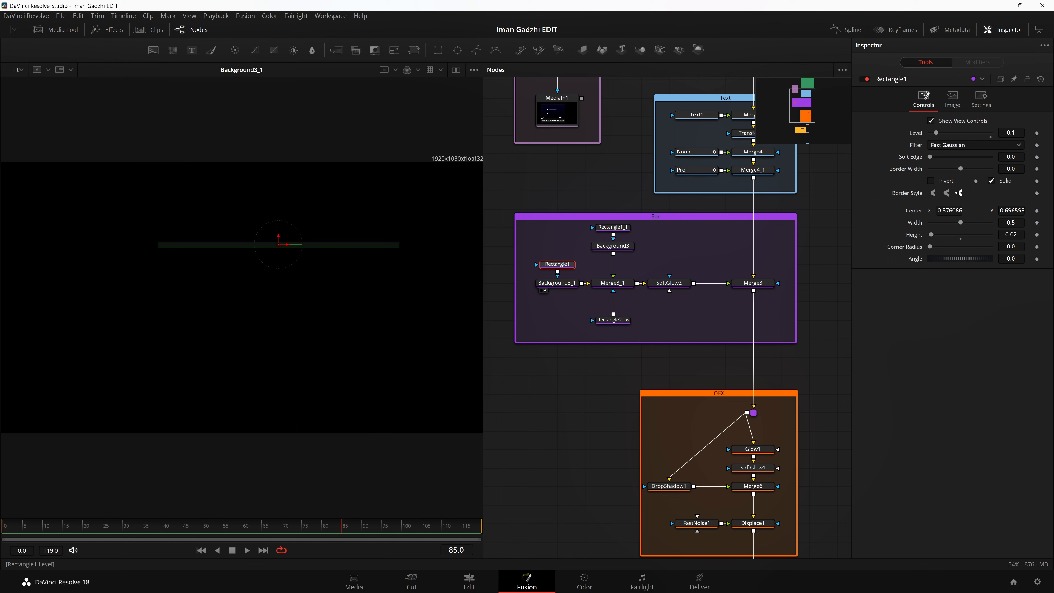
pyautogui.click(596, 412)
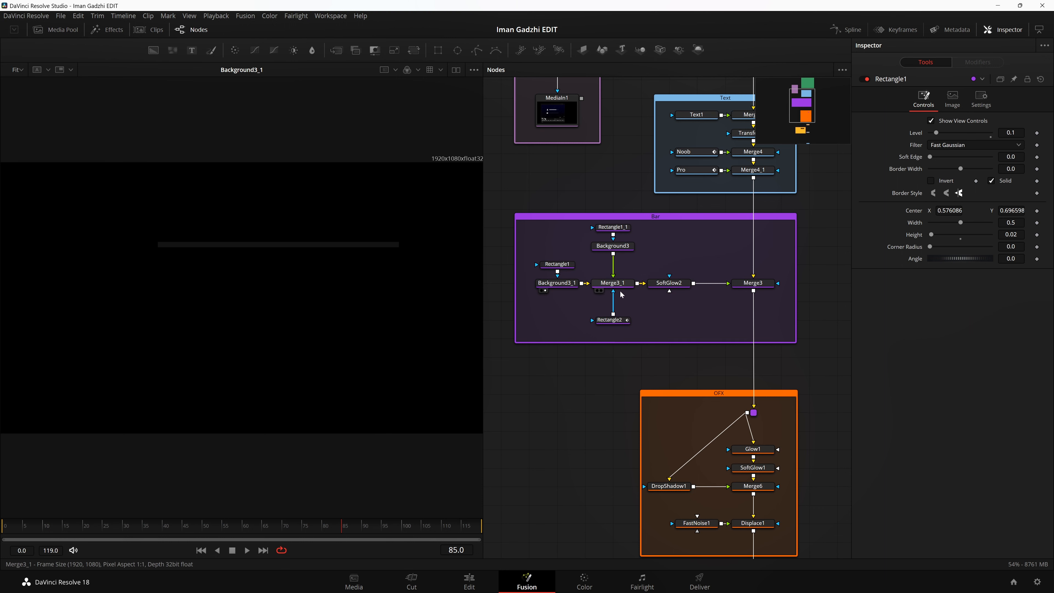
# Step: Show Merge3_1 in the viewer and scrub from about frame 33 to 112 to examine Rectangle2's animated center filling the bar
pyautogui.click(601, 290)
pyautogui.click(623, 322)
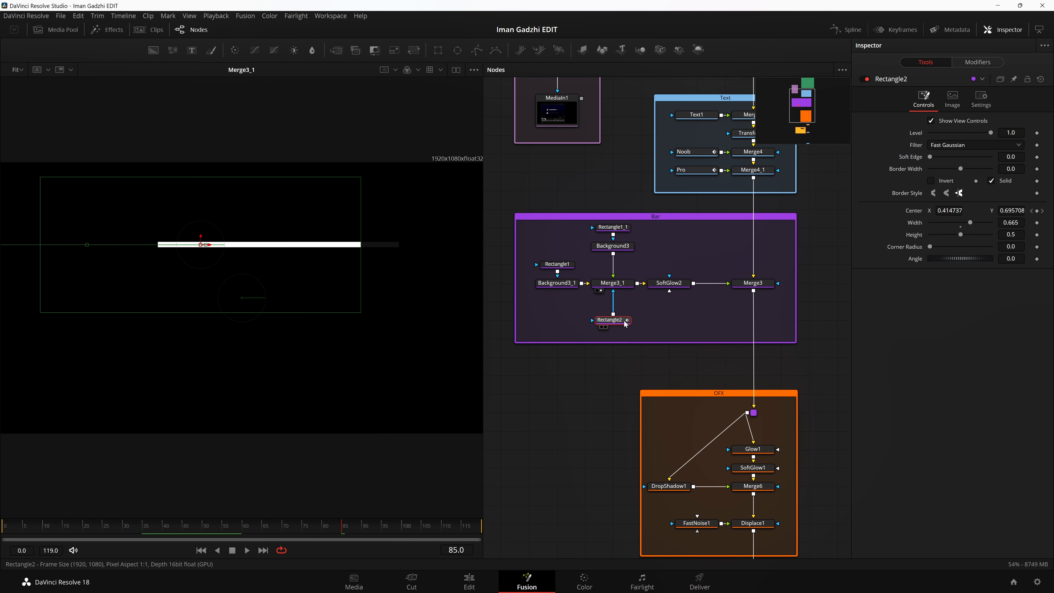
pyautogui.click(136, 526)
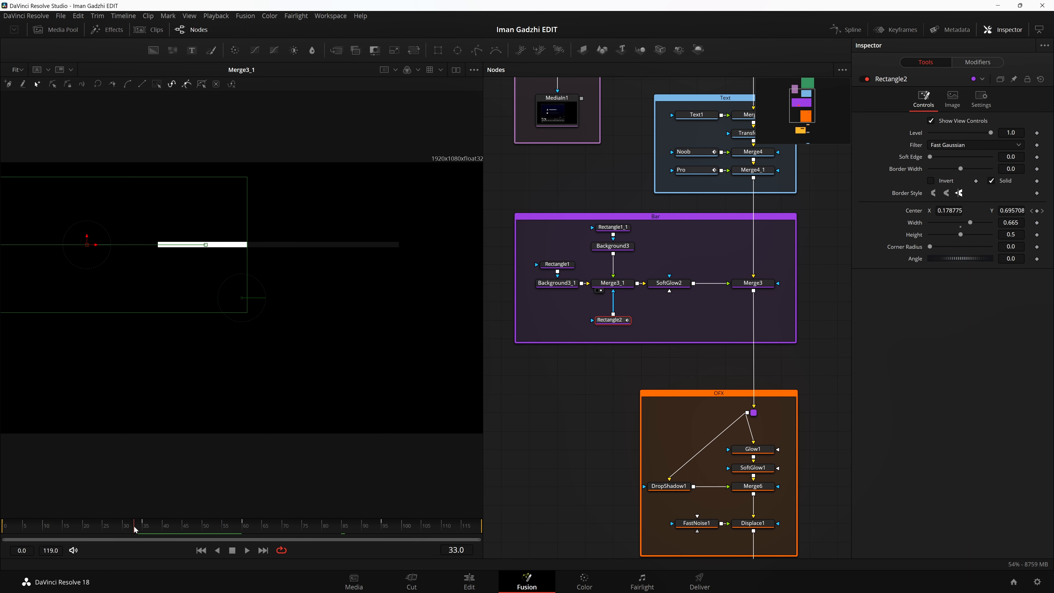
pyautogui.moveTo(118, 532); pyautogui.dragTo(147, 542)
pyautogui.moveTo(248, 539); pyautogui.dragTo(423, 538)
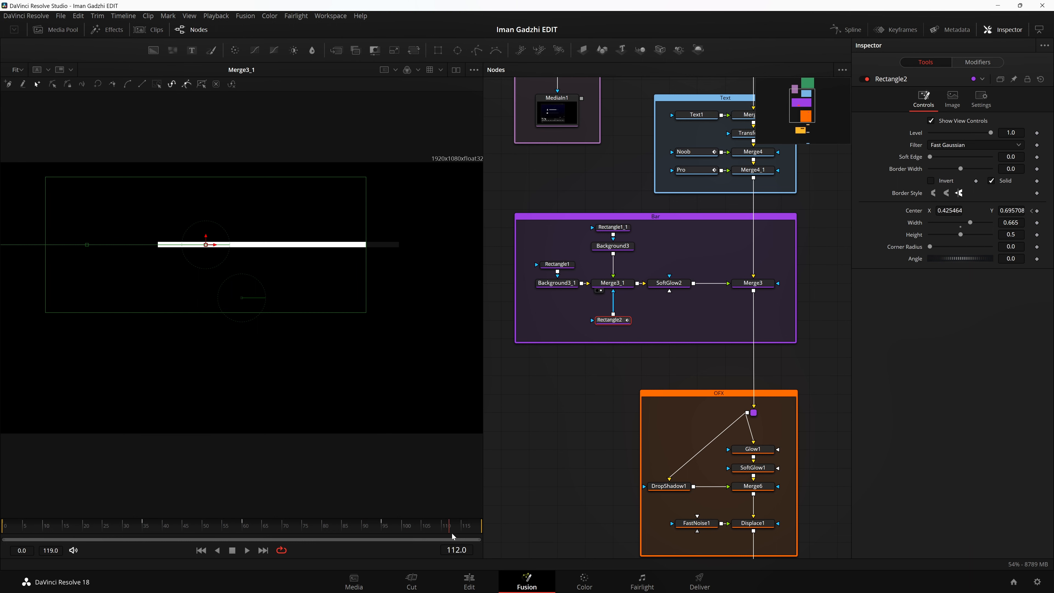
# Step: Compare Background3 with Background3_1 in the viewer to examine the solid fill bar against the faint base bar
pyautogui.click(612, 283)
pyautogui.click(610, 320)
pyautogui.click(597, 253)
pyautogui.moveTo(412, 211); pyautogui.dragTo(39, 320)
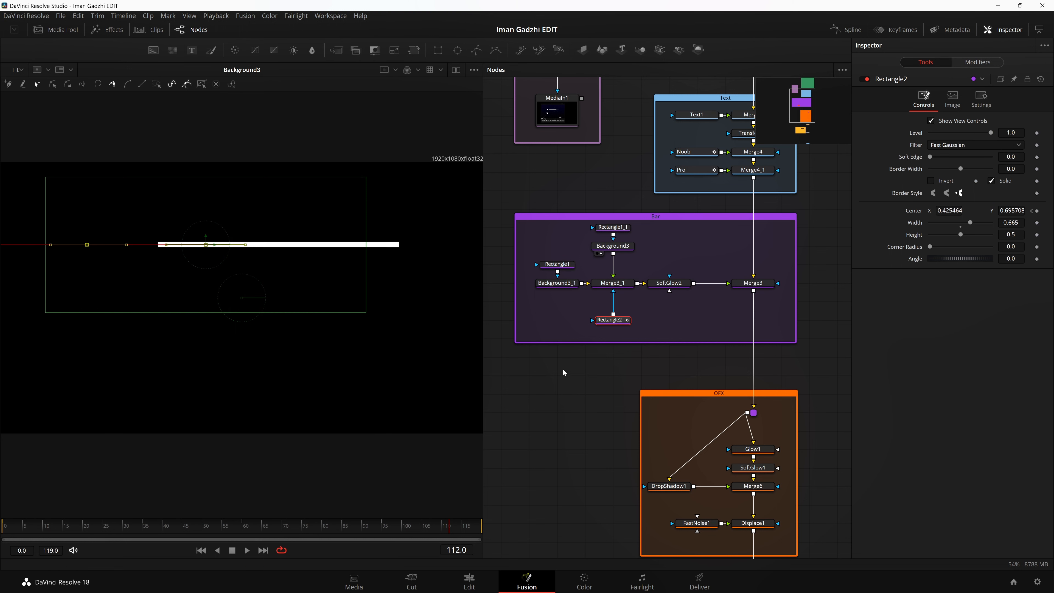
pyautogui.click(545, 290)
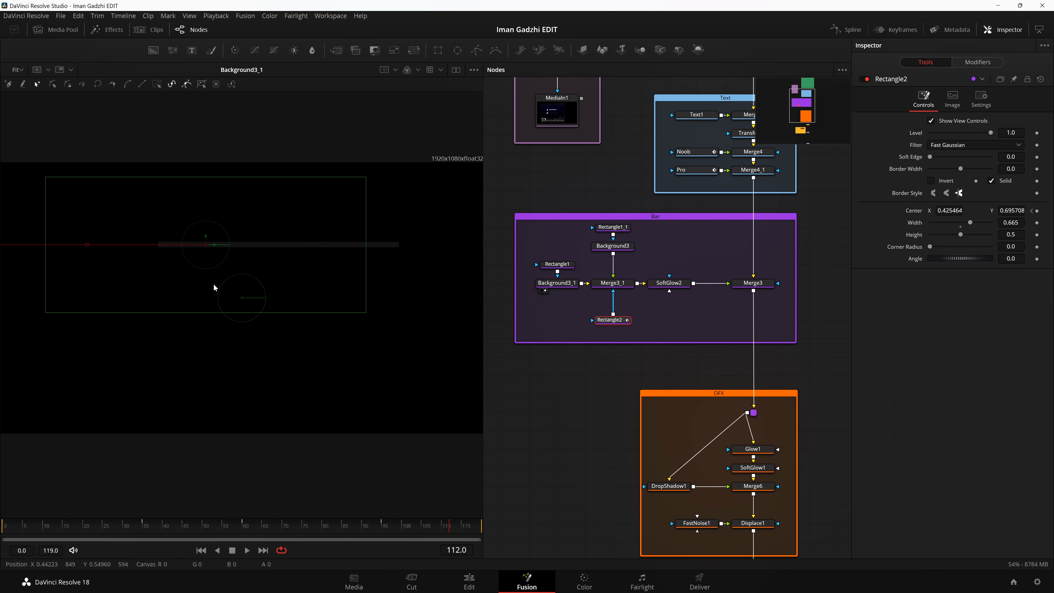
pyautogui.click(572, 284)
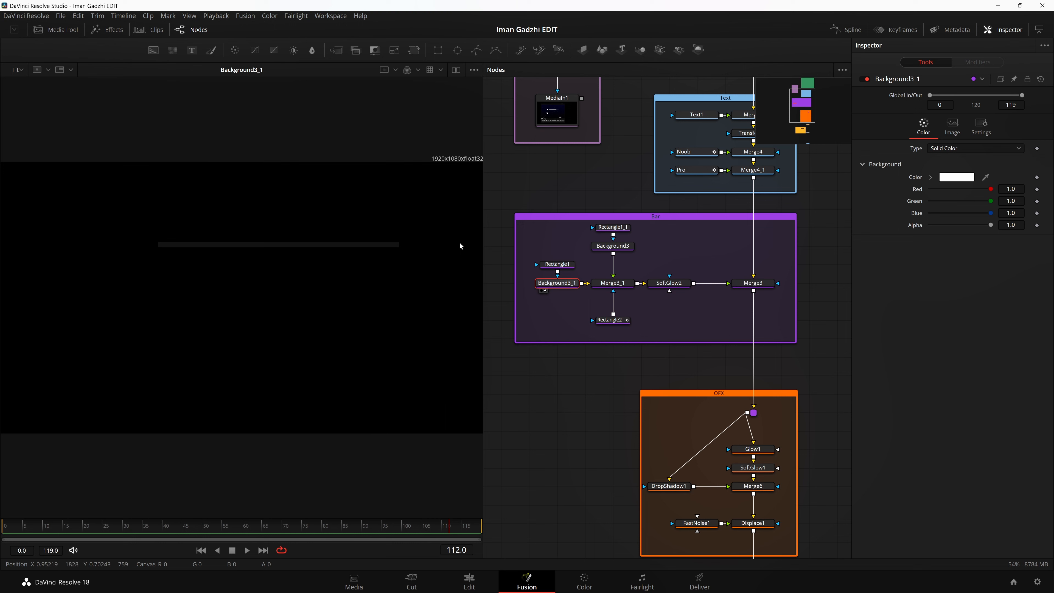
pyautogui.moveTo(426, 224)
pyautogui.mouseDown()
pyautogui.moveTo(178, 283)
pyautogui.moveTo(104, 312)
pyautogui.mouseUp()
# Step: Show Background3, try a width of 0.309 on its Rectangle1_1 mask, and undo the width change
pyautogui.click(601, 254)
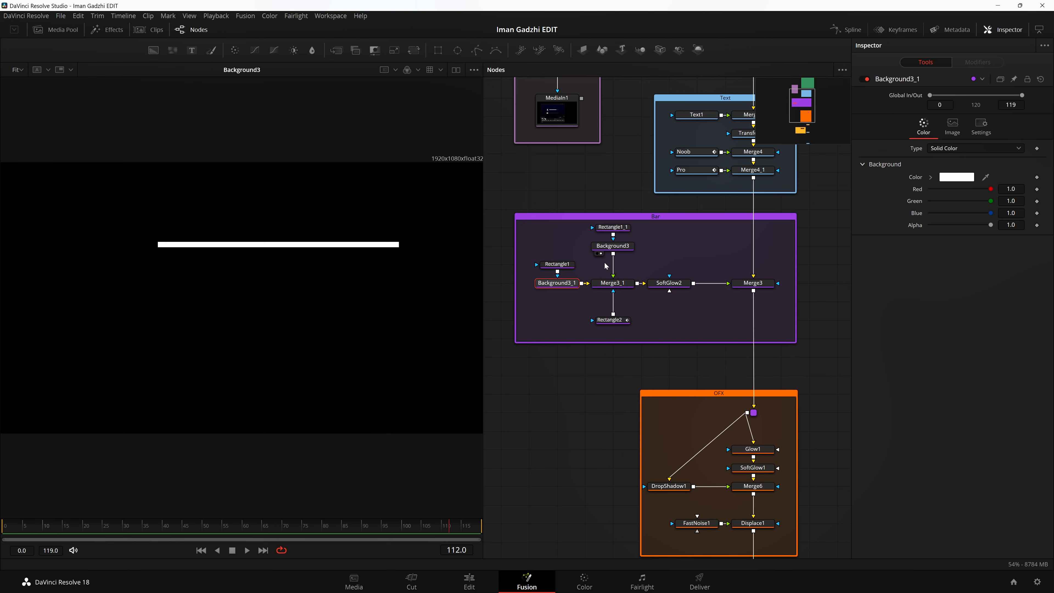
pyautogui.click(625, 227)
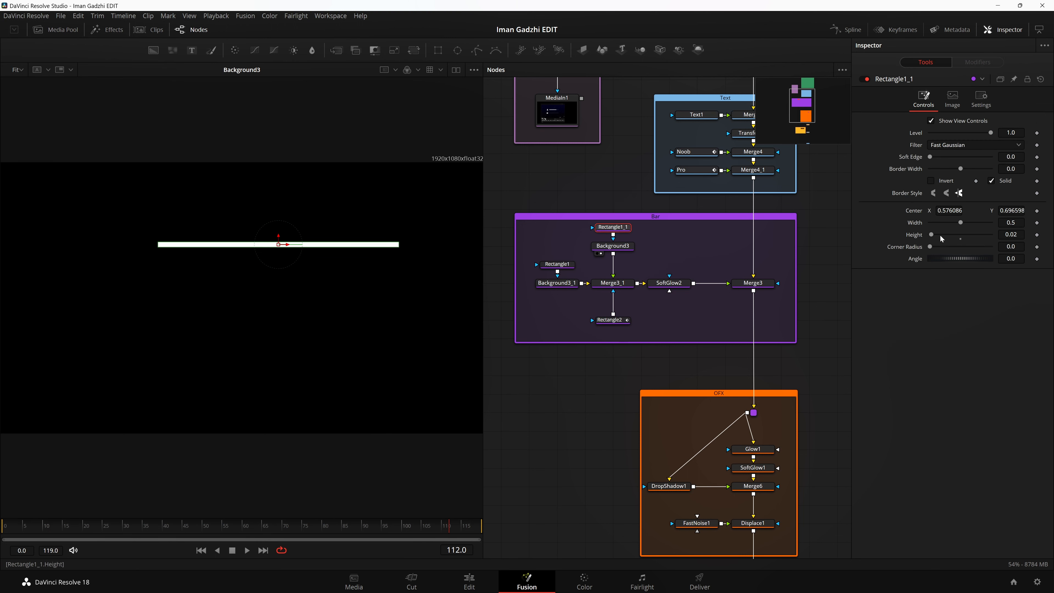
pyautogui.moveTo(1016, 225)
pyautogui.mouseDown()
pyautogui.moveTo(1000, 225)
pyautogui.moveTo(1009, 225)
pyautogui.mouseUp()
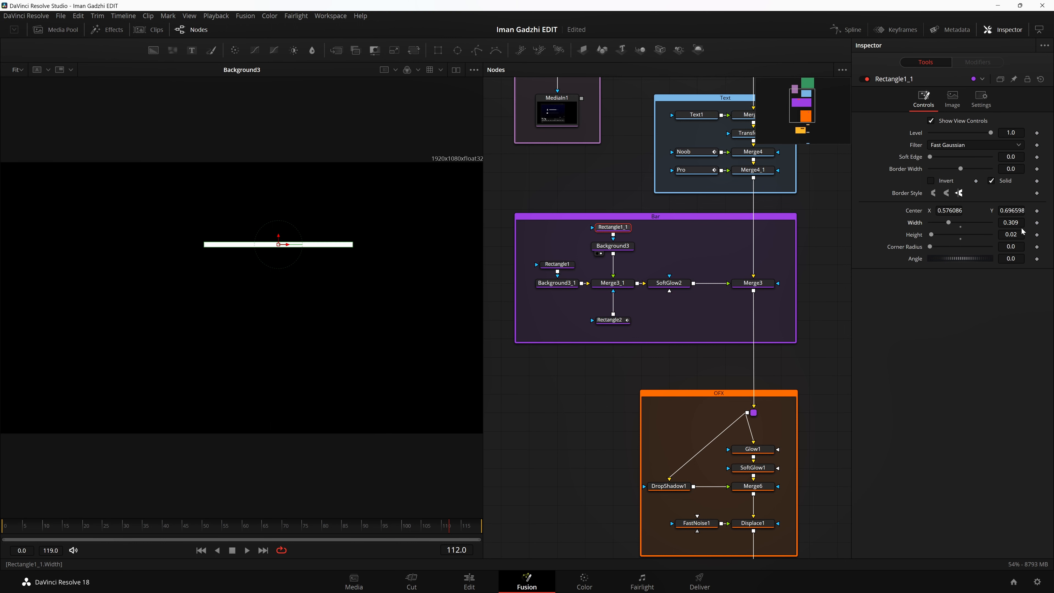
pyautogui.hotkey('ctrl', 'z')
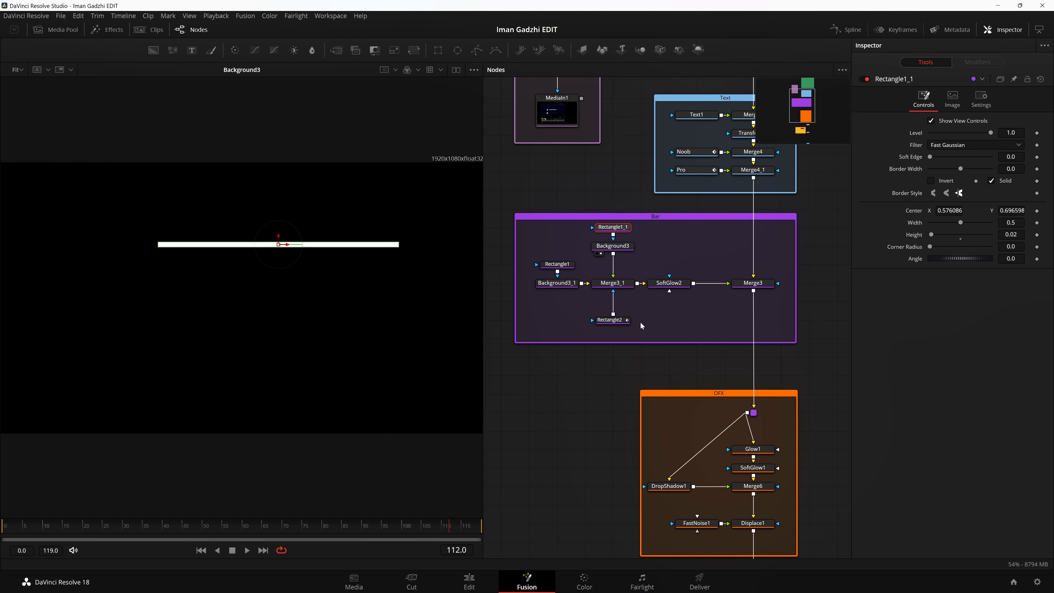
# Step: Show the Rectangle2 mask and the Merge3_1 result in turn, and examine Rectangle2's masking of the bar at frame 41
pyautogui.click(601, 327)
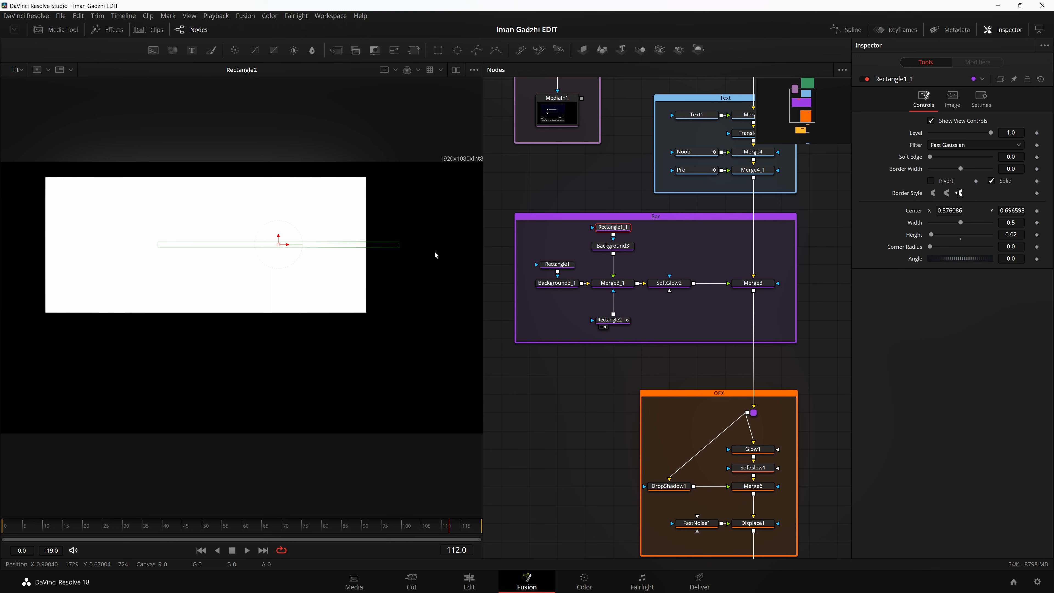
pyautogui.click(598, 291)
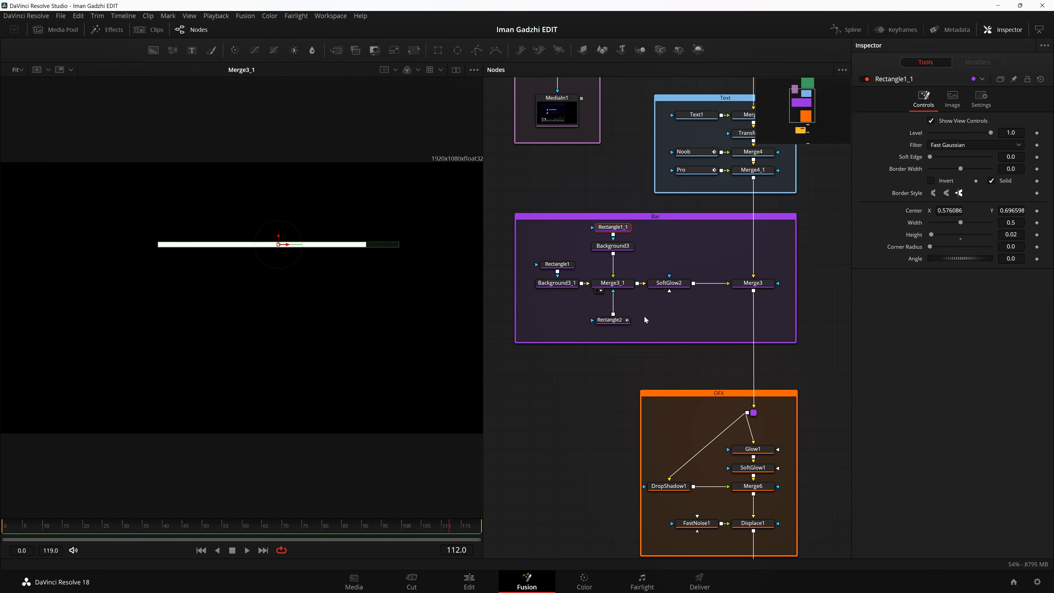
pyautogui.click(627, 321)
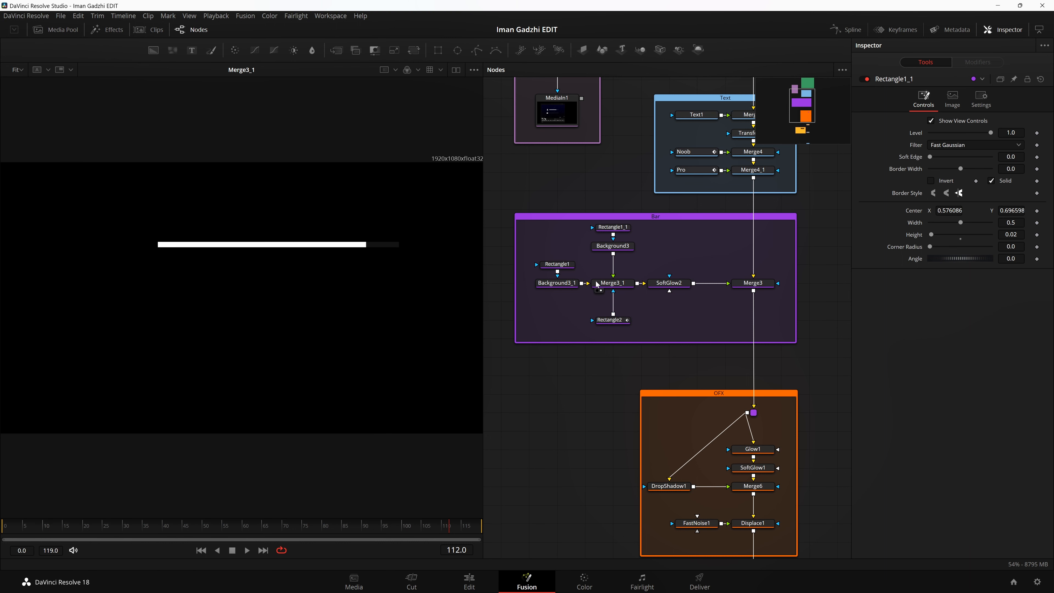
pyautogui.click(616, 324)
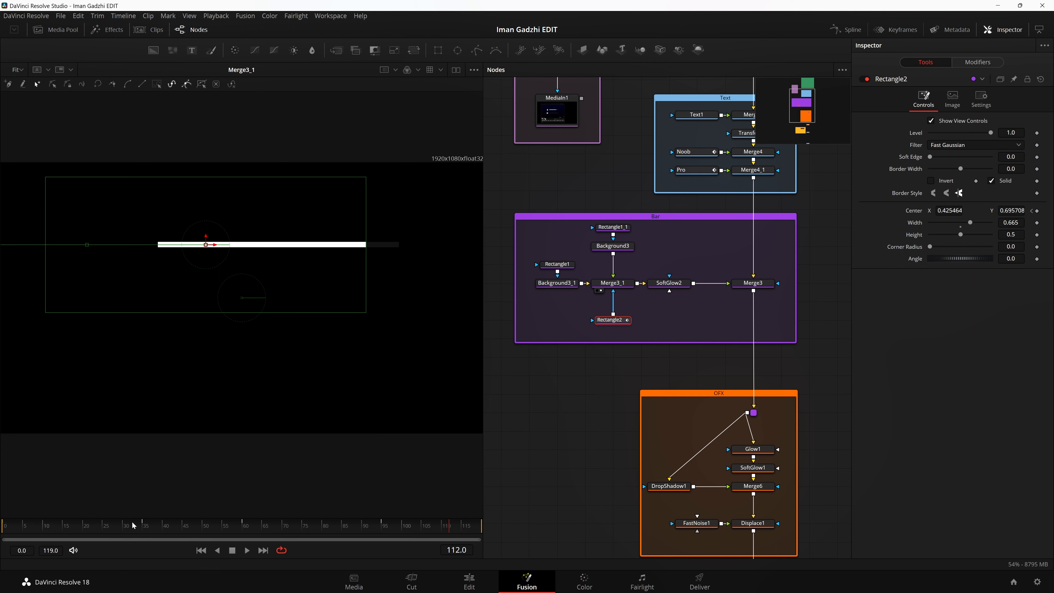
pyautogui.click(168, 526)
# Step: Show the SoftGlow2 bar and the Merge4_1 avatar and text composite in the viewer one after the other
pyautogui.press('1')
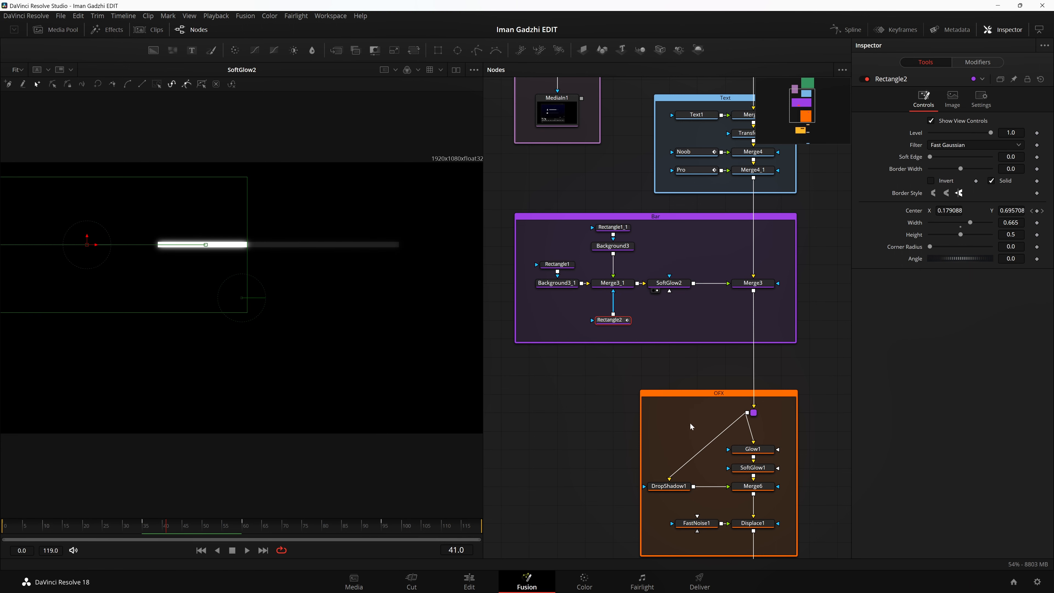
pyautogui.moveTo(668, 421); pyautogui.dragTo(610, 421)
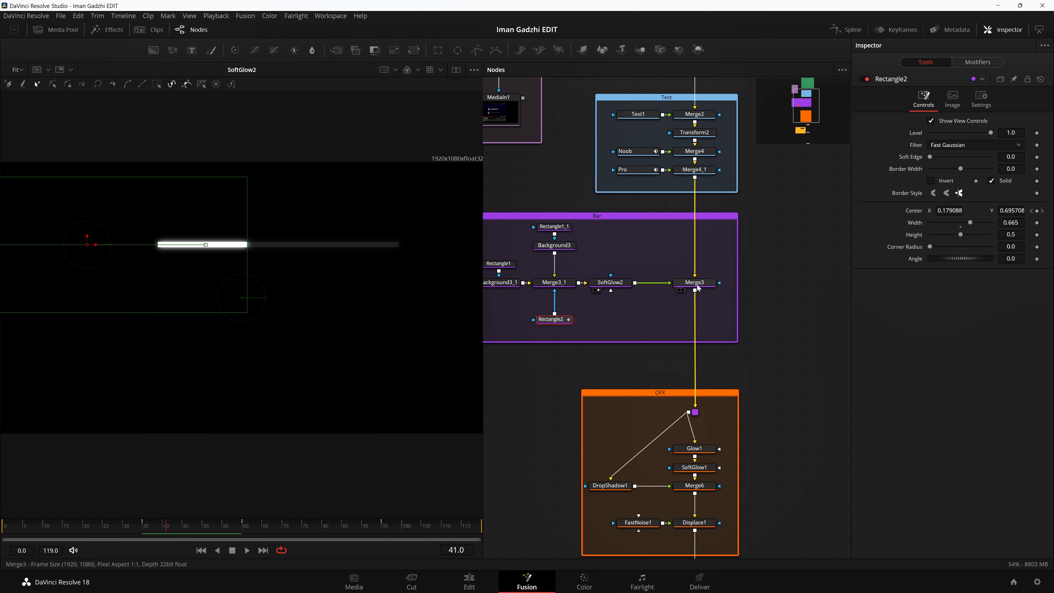
pyautogui.moveTo(695, 169); pyautogui.dragTo(88, 278)
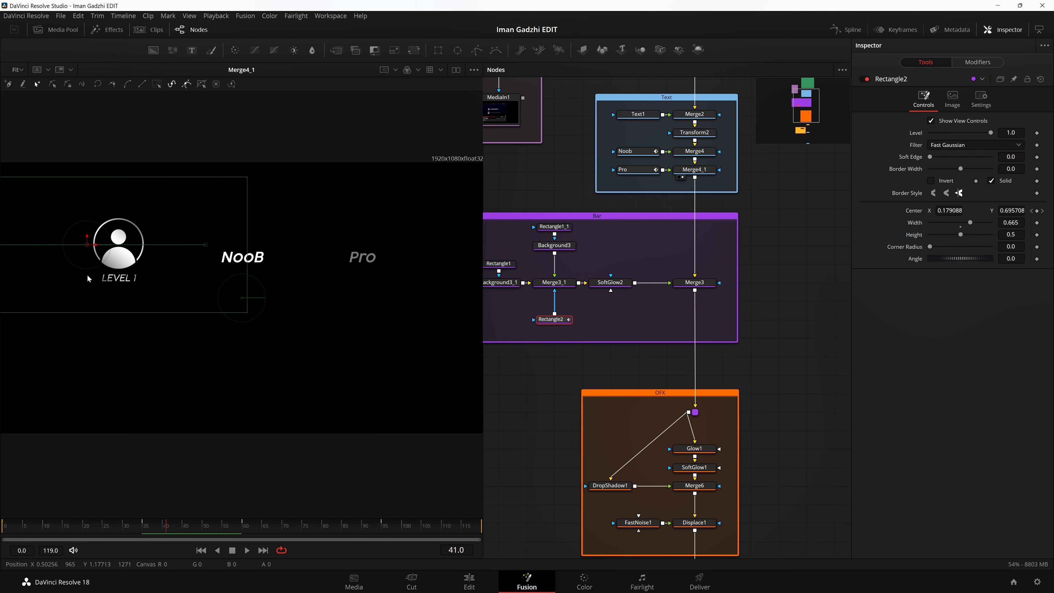
# Step: Turn the viewer's checker underlay back on for Merge4_1 and move the playhead to frame 57
pyautogui.click(474, 70)
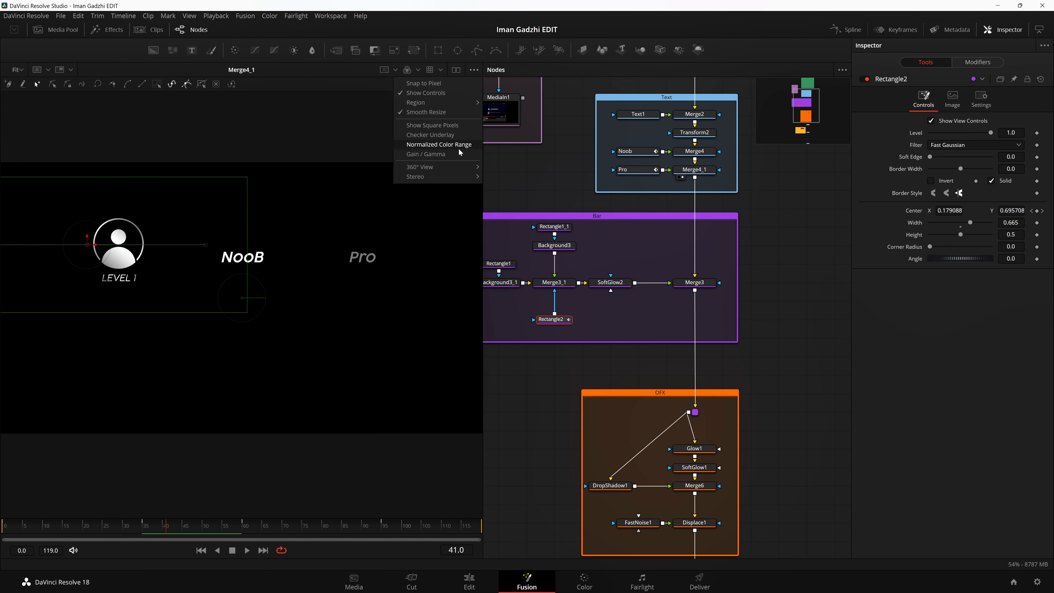
pyautogui.click(430, 135)
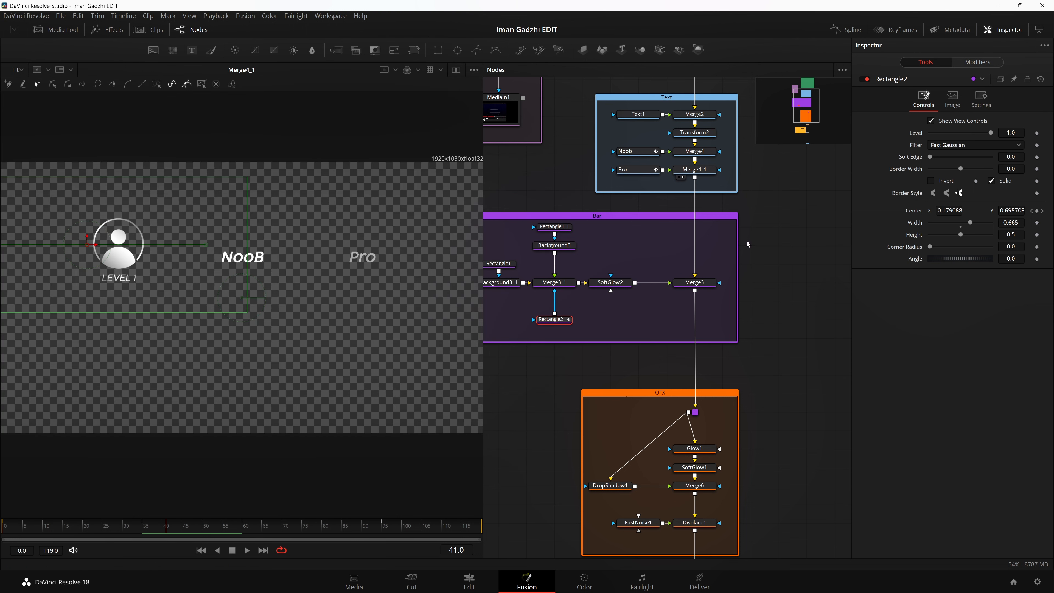
pyautogui.moveTo(224, 525); pyautogui.dragTo(231, 525)
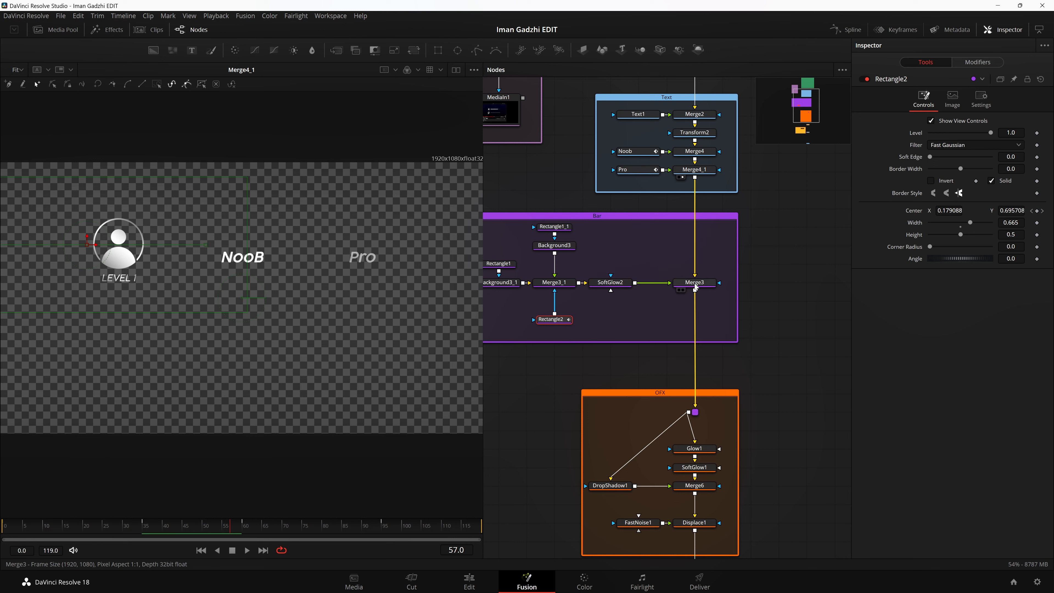
# Step: Show the Merge3 composite in the viewer, followed by the PipeRouter1 output that feeds the OFX group
pyautogui.moveTo(695, 287); pyautogui.dragTo(54, 195)
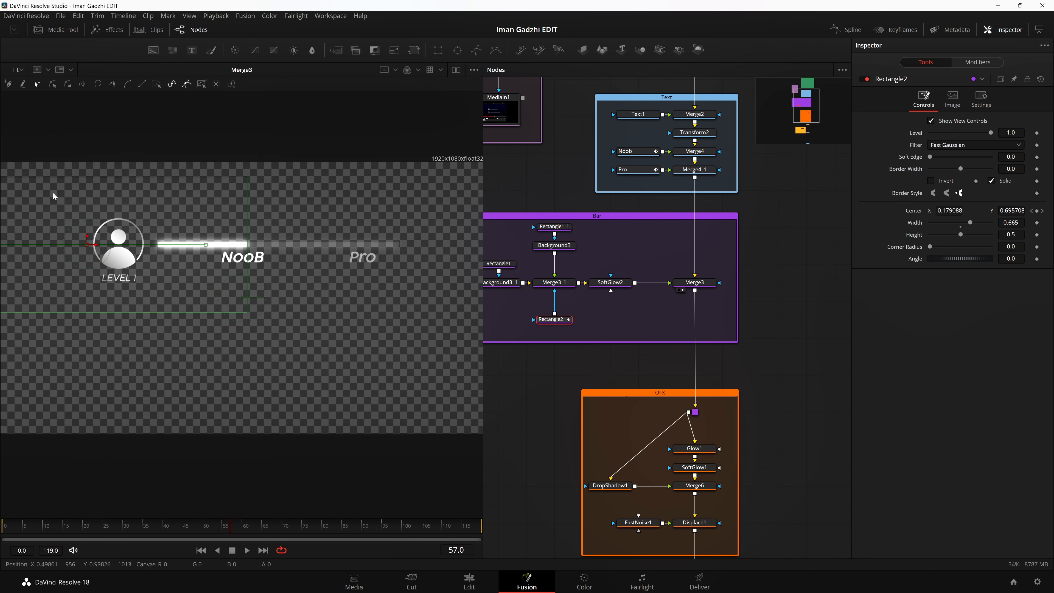
pyautogui.click(559, 404)
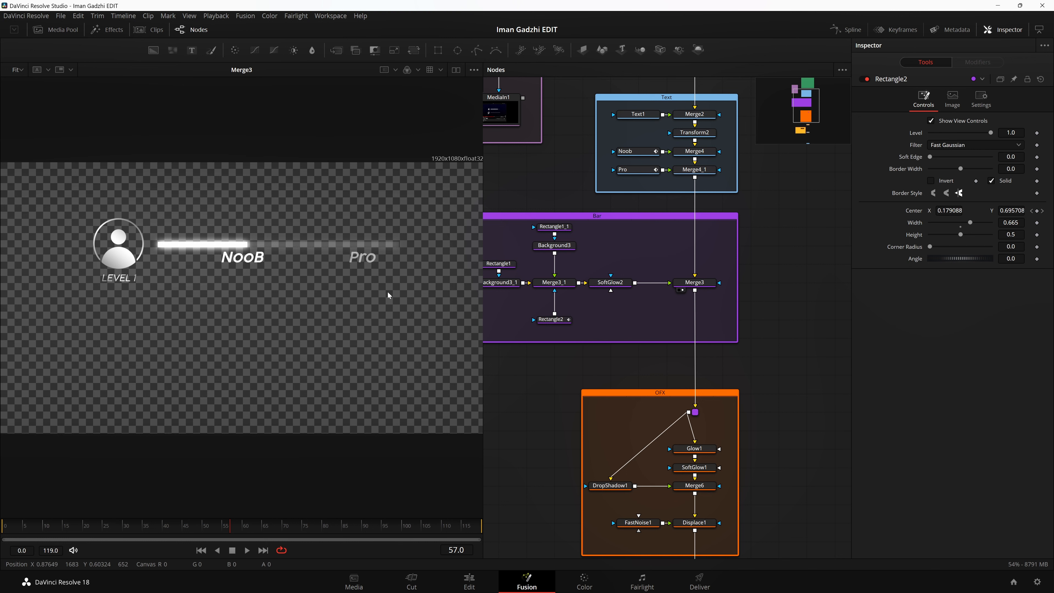
pyautogui.scroll(-5, 765, 353)
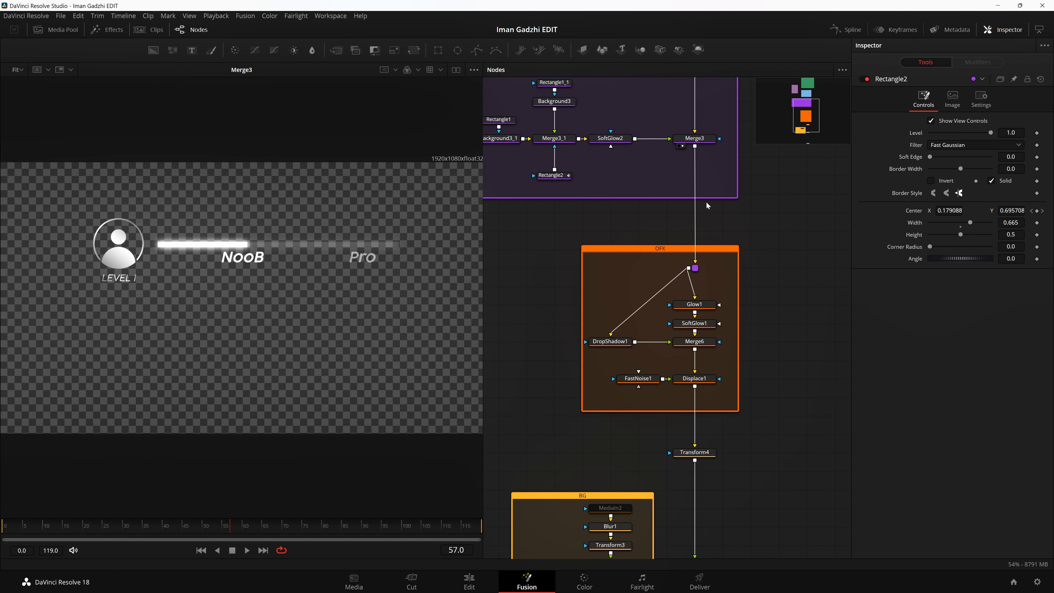
pyautogui.moveTo(696, 269)
pyautogui.mouseDown()
pyautogui.moveTo(722, 269)
pyautogui.moveTo(696, 269)
pyautogui.mouseUp()
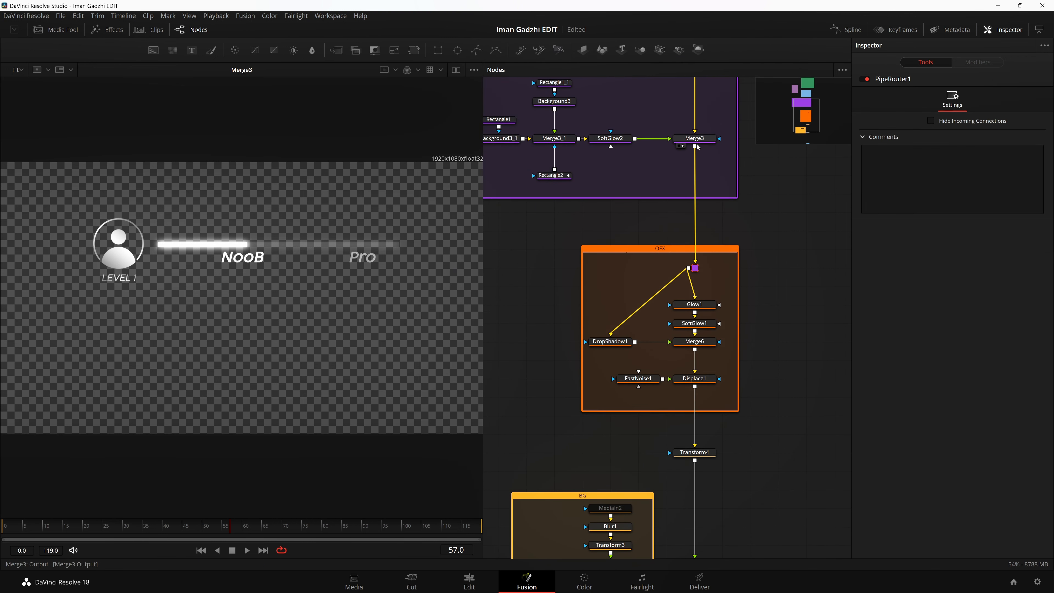
pyautogui.press('1')
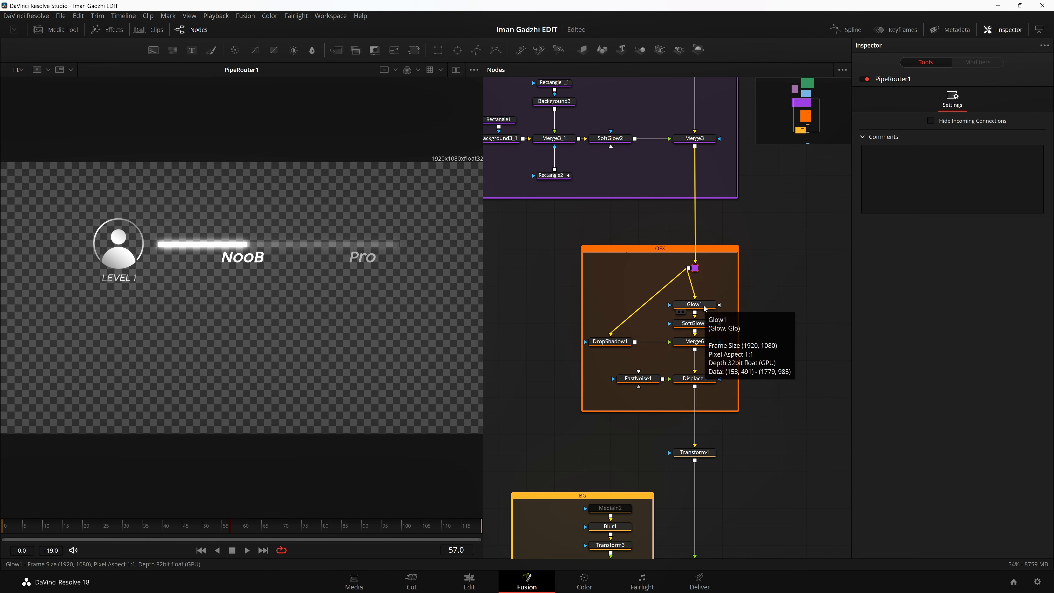
# Step: Show the SoftGlow1 and Merge6 results in turn, and move the DropShadow1 node up level with SoftGlow1
pyautogui.press('1')
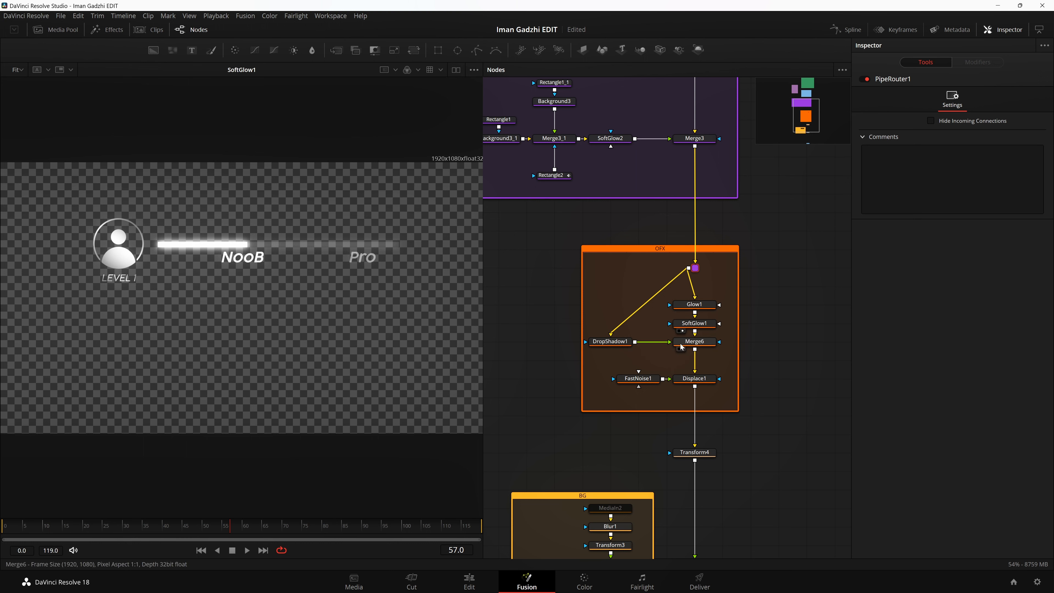
pyautogui.press('1')
pyautogui.moveTo(609, 341)
pyautogui.mouseDown()
pyautogui.moveTo(617, 301)
pyautogui.moveTo(638, 286)
pyautogui.moveTo(612, 345)
pyautogui.moveTo(614, 331)
pyautogui.mouseUp()
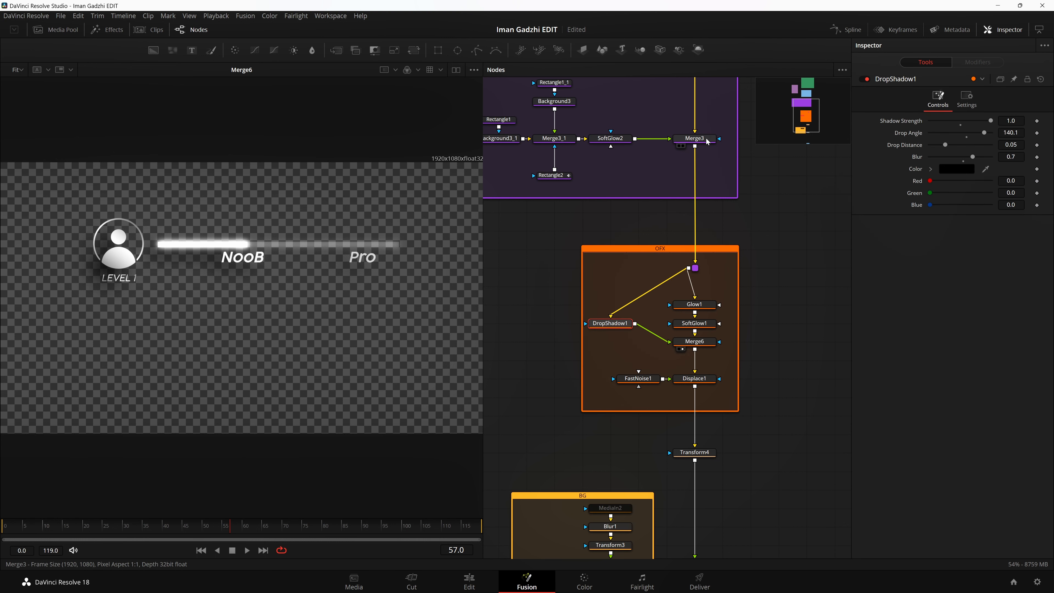
# Step: Show Merge3 again for comparison, select Glow1 and SoftGlow1 together, and clear the selection
pyautogui.moveTo(707, 141); pyautogui.dragTo(291, 219)
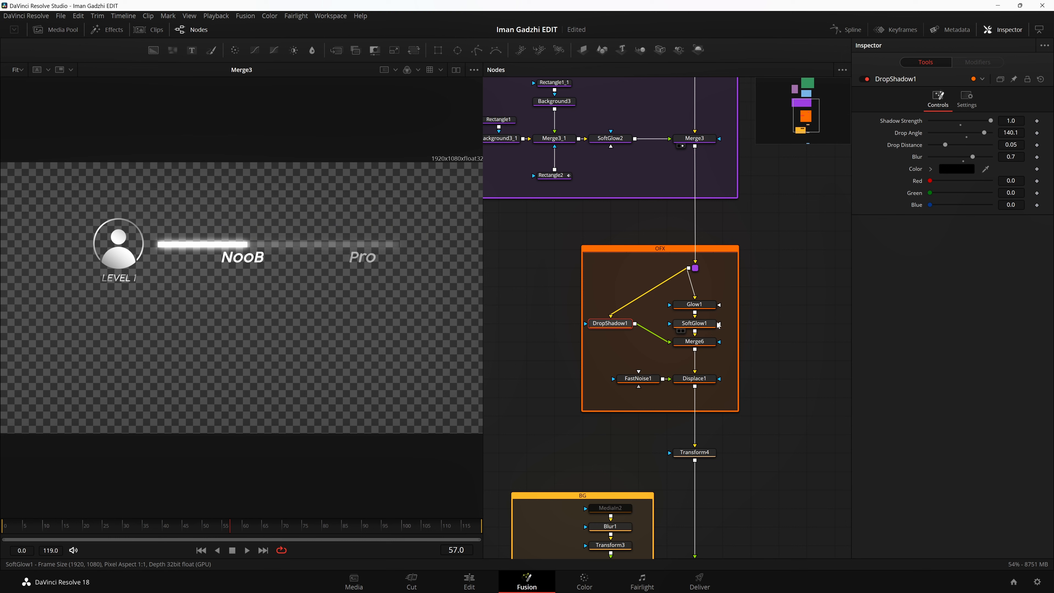
pyautogui.moveTo(723, 297); pyautogui.dragTo(710, 329)
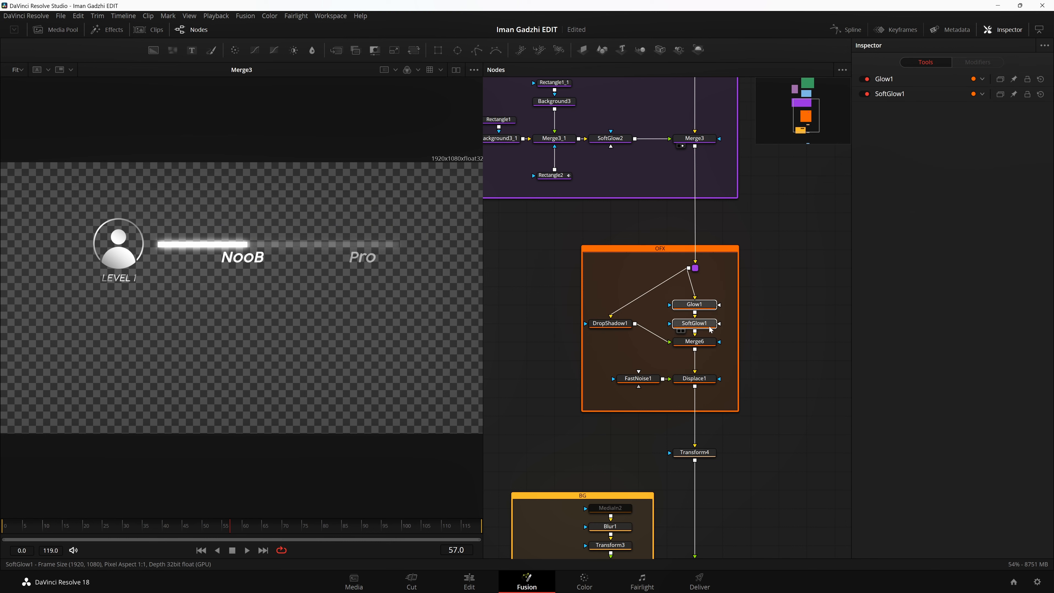
pyautogui.click(757, 338)
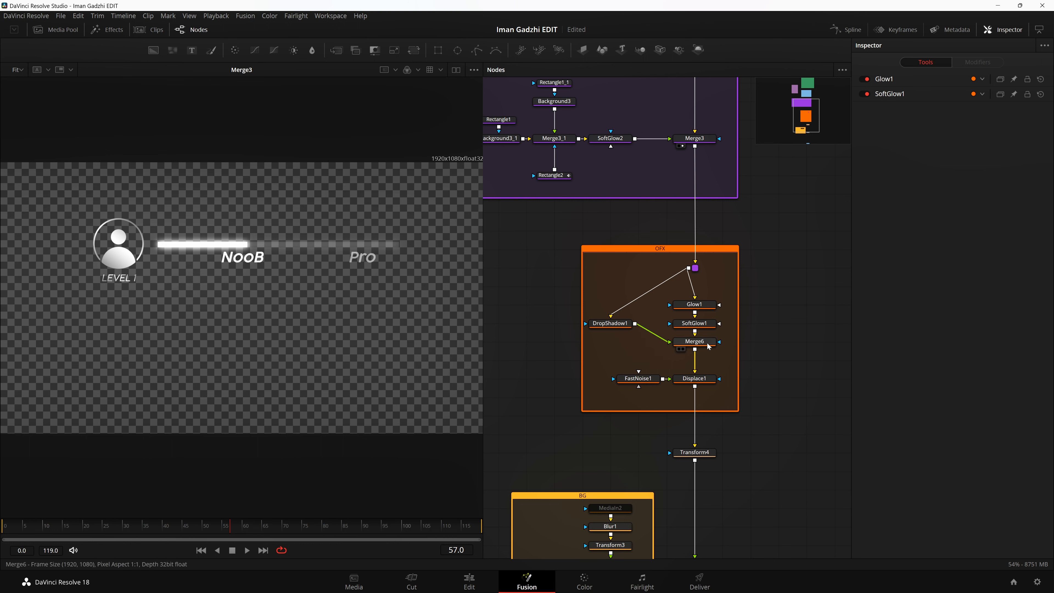
# Step: Move the DropShadow1 node back level with Merge6 and show the Merge6 result in the viewer
pyautogui.moveTo(607, 330); pyautogui.dragTo(607, 348)
pyautogui.click(681, 349)
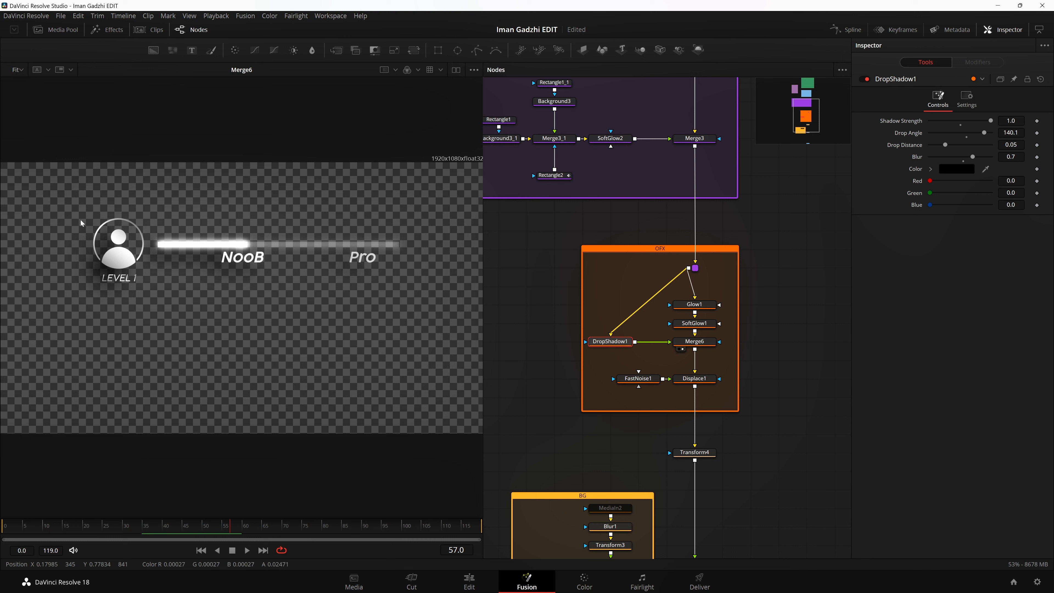
# Step: Examine the avatar close up in Merge6 and switch the viewer to the Displace1 result
pyautogui.scroll(-2, 706, 280)
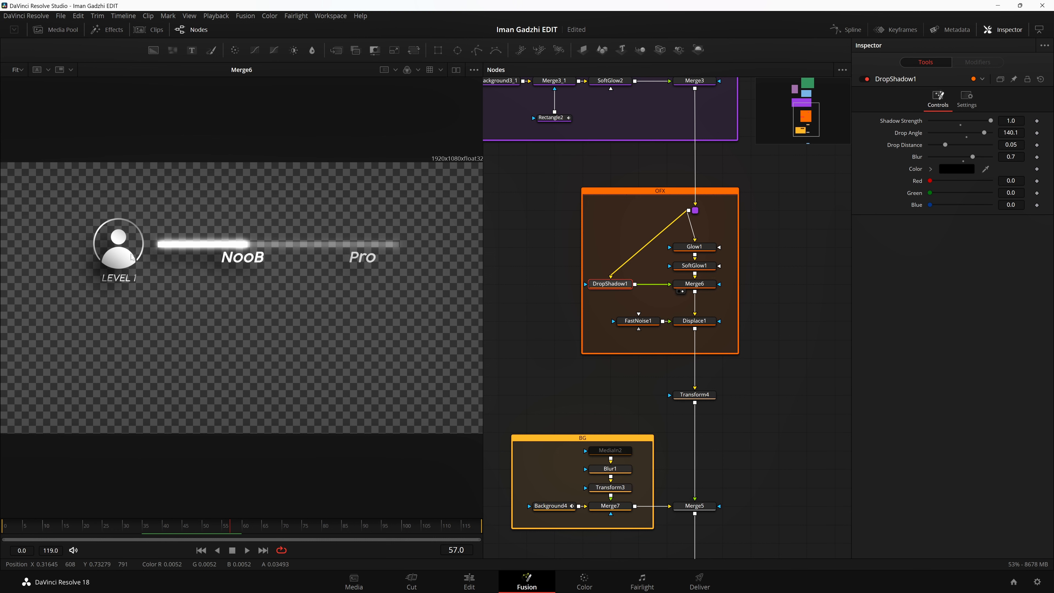
pyautogui.scroll(-3, 729, 330)
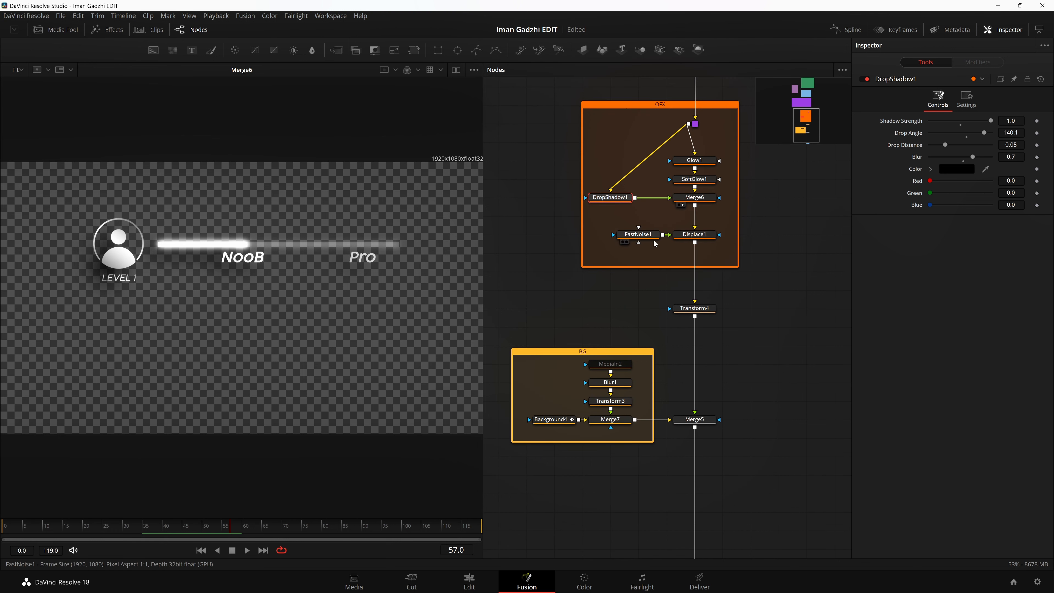
pyautogui.scroll(5, 109, 224)
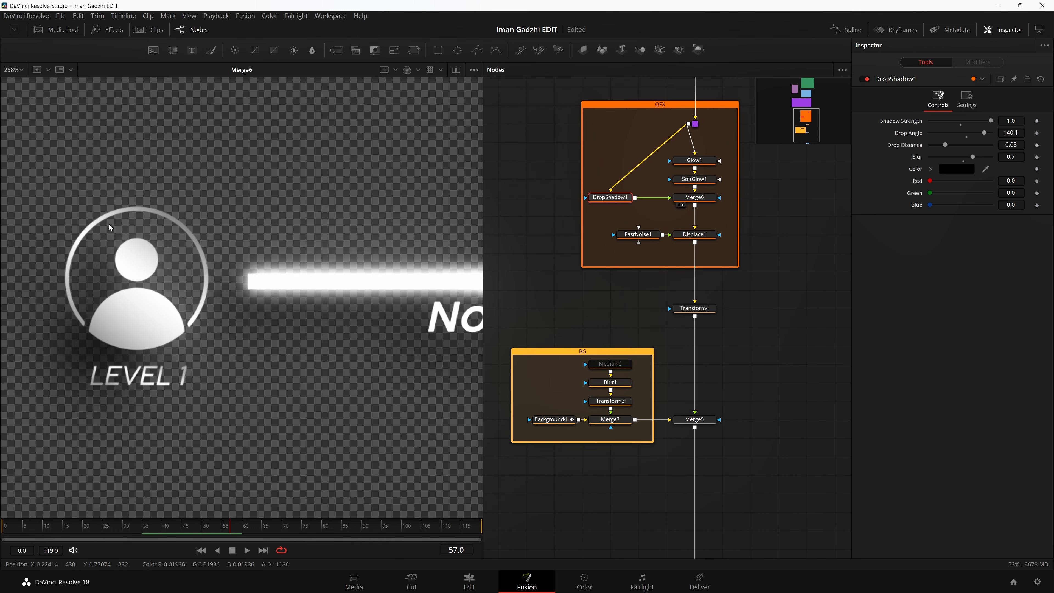
pyautogui.click(678, 241)
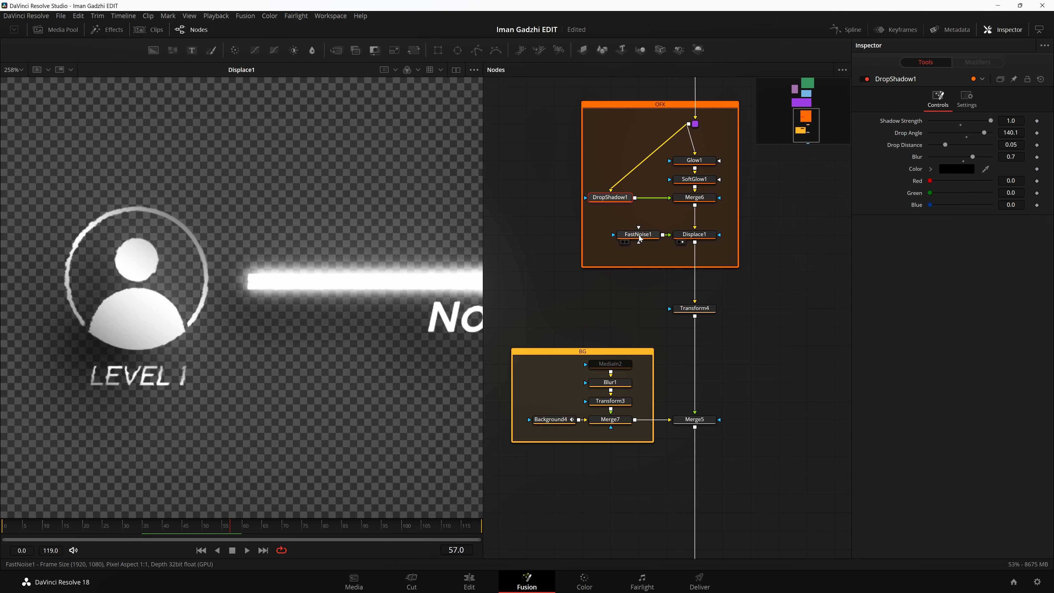
# Step: Compare FastNoise1 with the Displace1 result in the viewer and inspect the settings of both nodes
pyautogui.press('1')
pyautogui.click(633, 238)
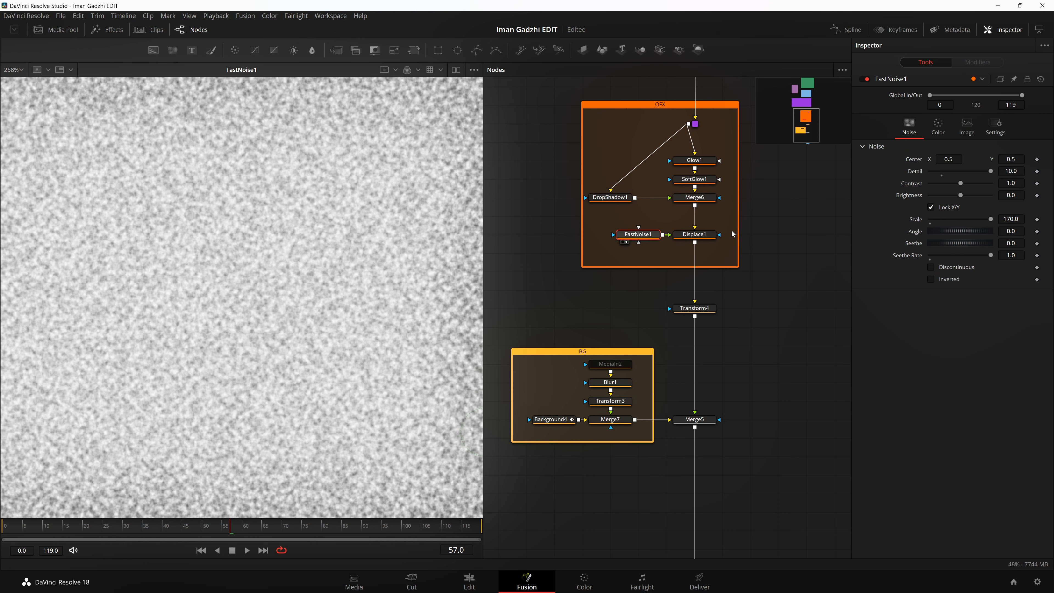
pyautogui.click(681, 242)
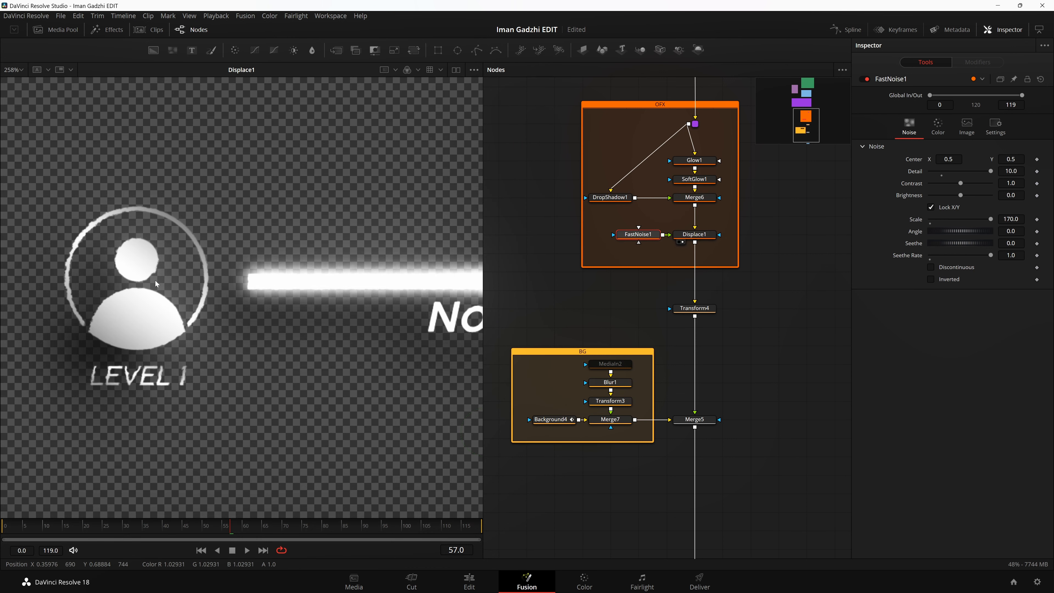
pyautogui.click(699, 236)
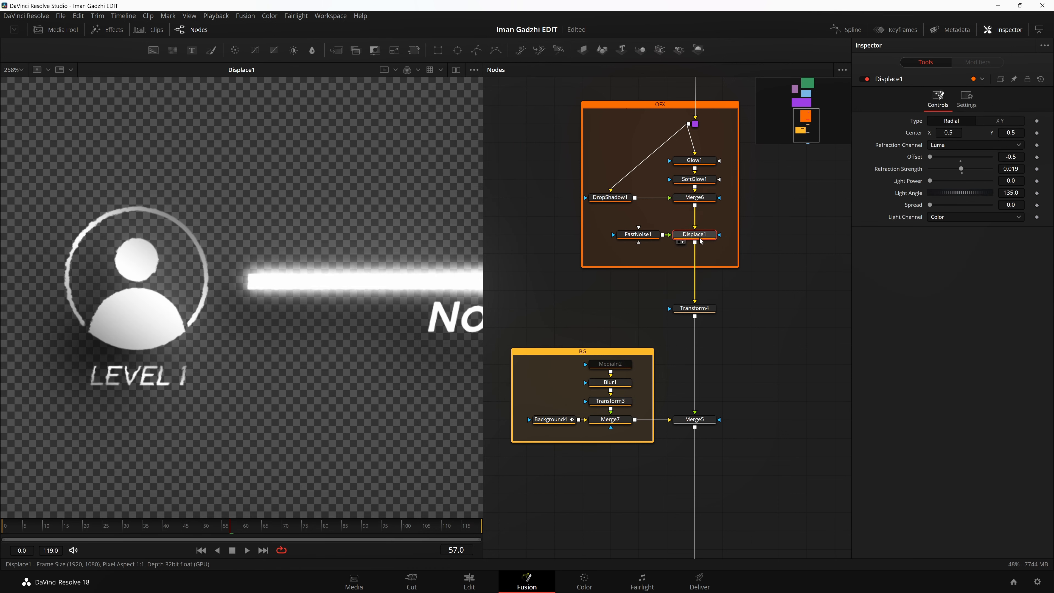
pyautogui.click(647, 238)
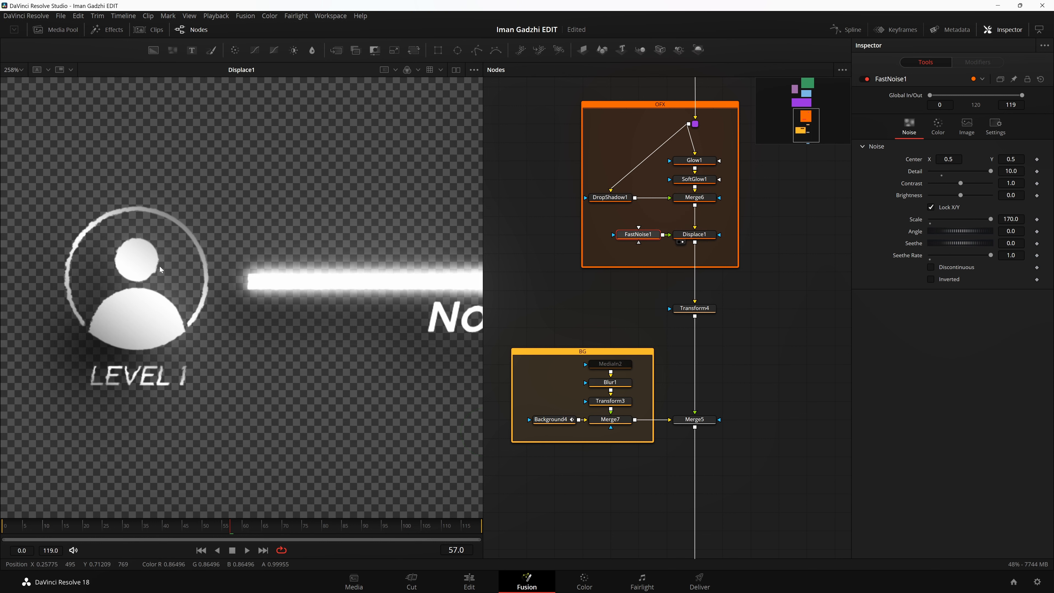
# Step: Play the animation on Displace1 and examine the displaced avatar edges close up
pyautogui.press('space')
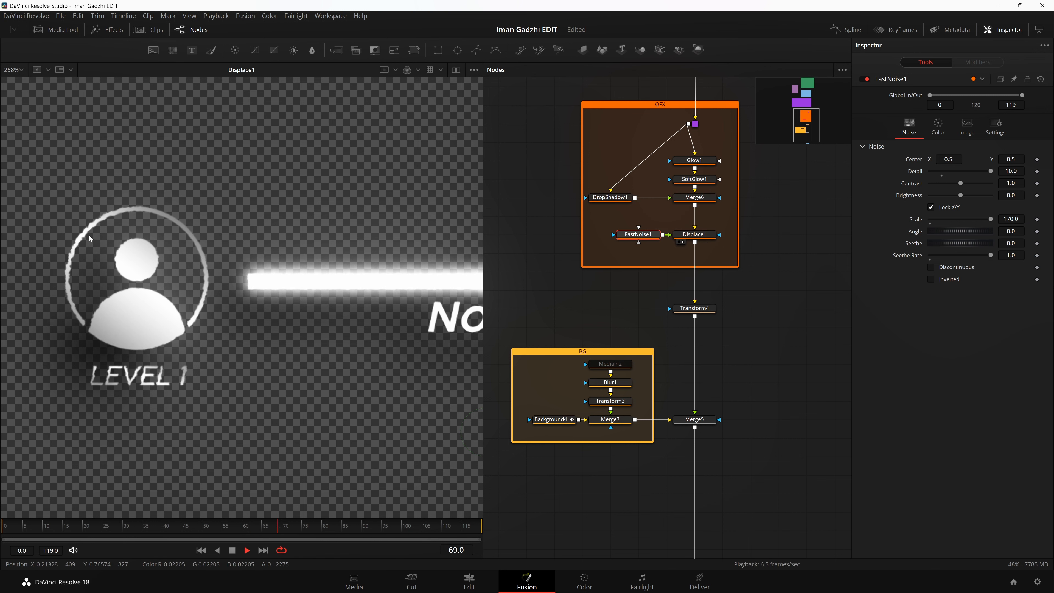
pyautogui.scroll(1, 157, 271)
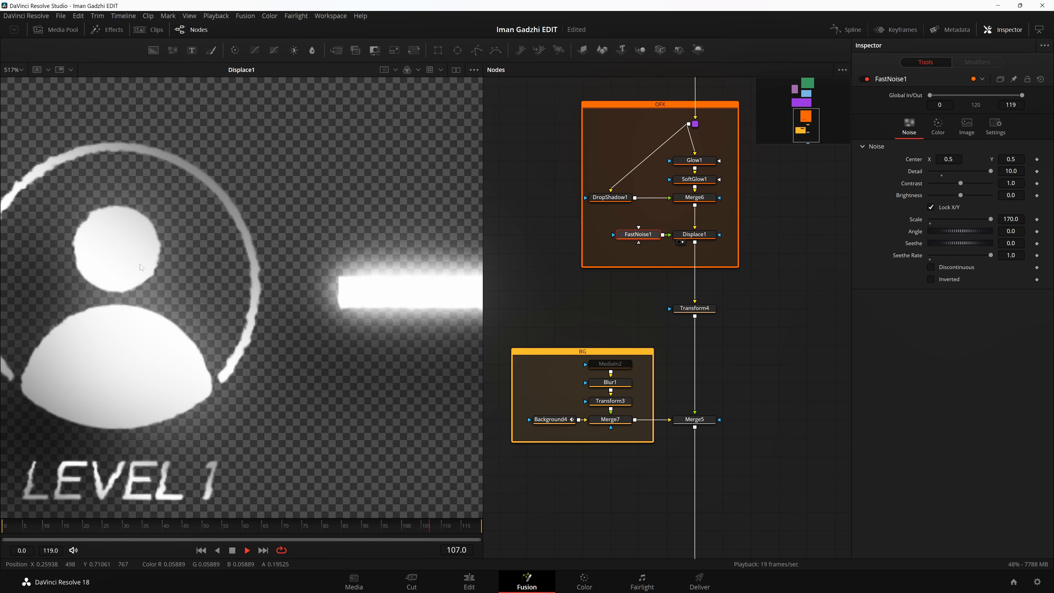
pyautogui.scroll(-1, 193, 290)
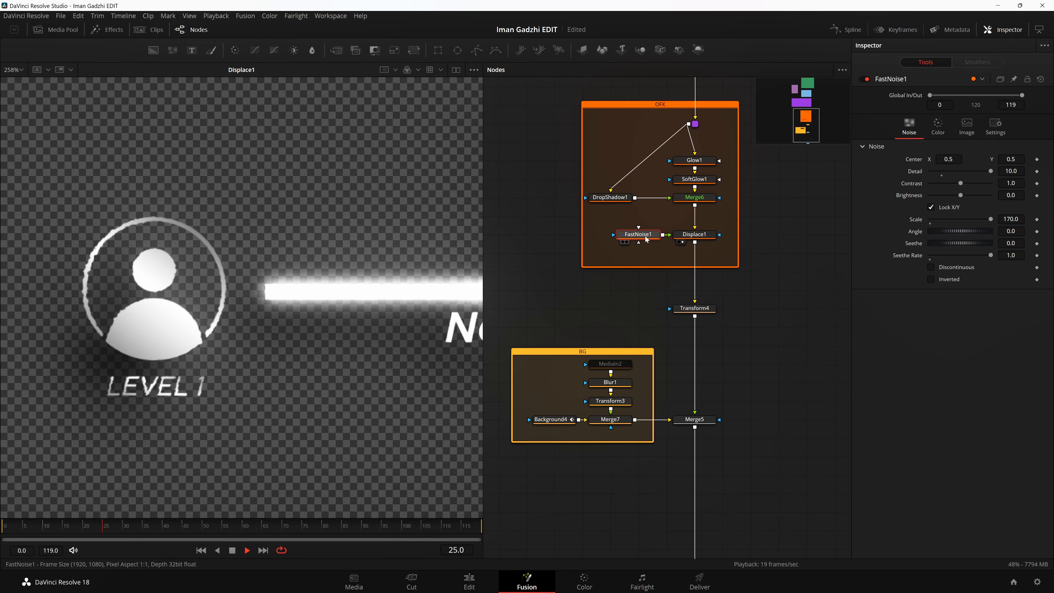
# Step: Show FastNoise1 during playback, return the viewer to Displace1, stop playback, and open Displace1's settings
pyautogui.moveTo(644, 236); pyautogui.dragTo(240, 305)
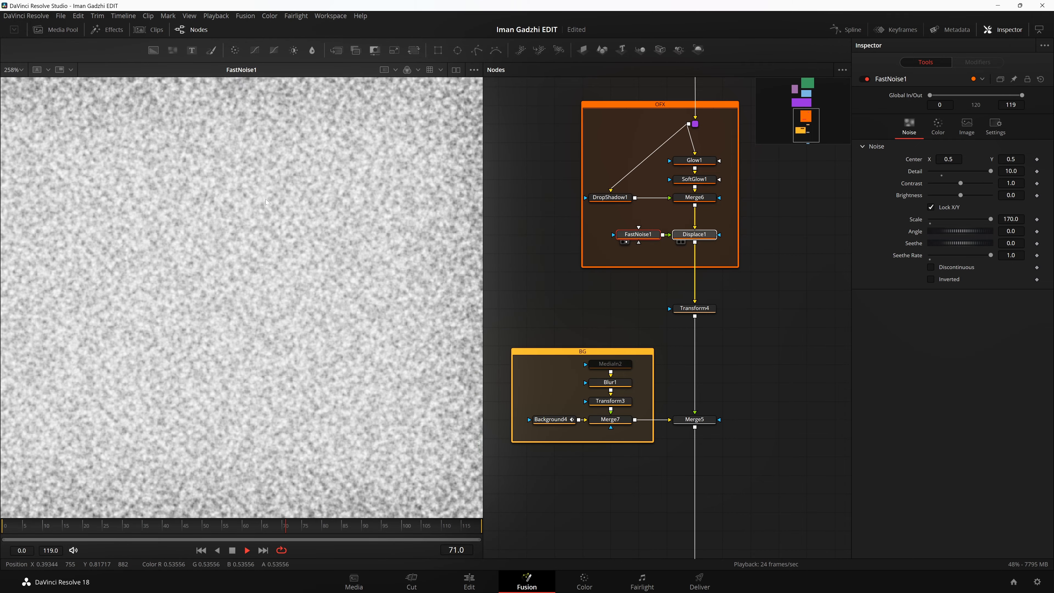
pyautogui.press('1')
pyautogui.press('space')
pyautogui.click(703, 235)
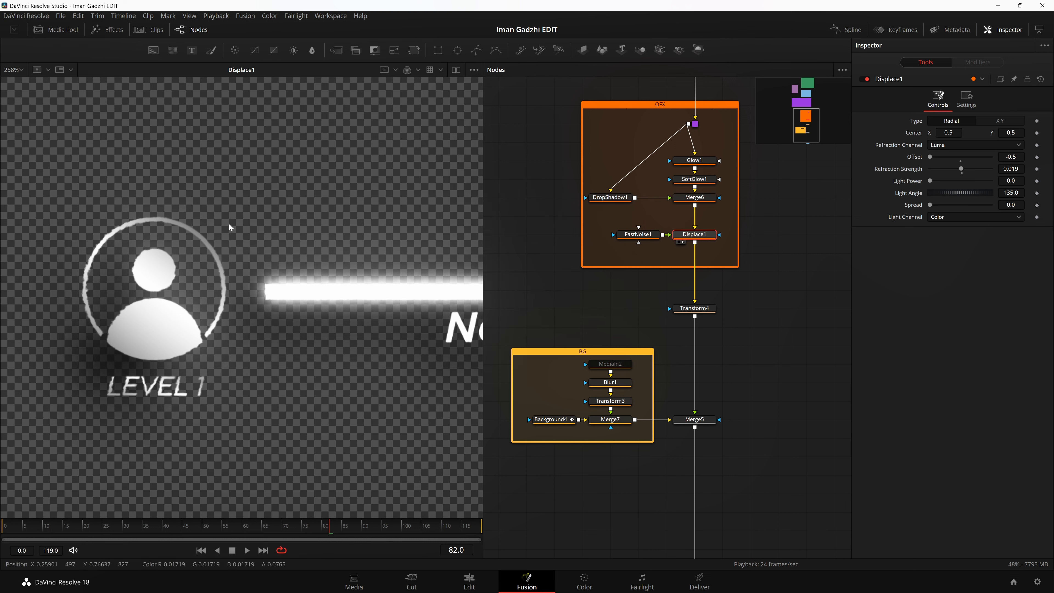
# Step: Show the whole Transform4 result in the viewer, select Transform4, and move its node lower, below the OFX group
pyautogui.scroll(-2, 749, 298)
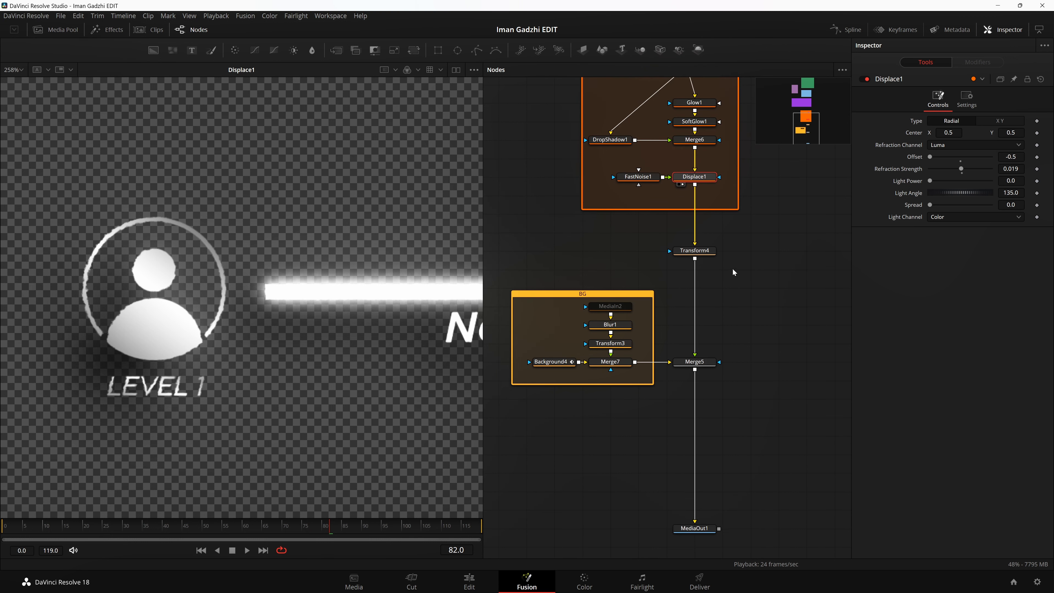
pyautogui.press('2')
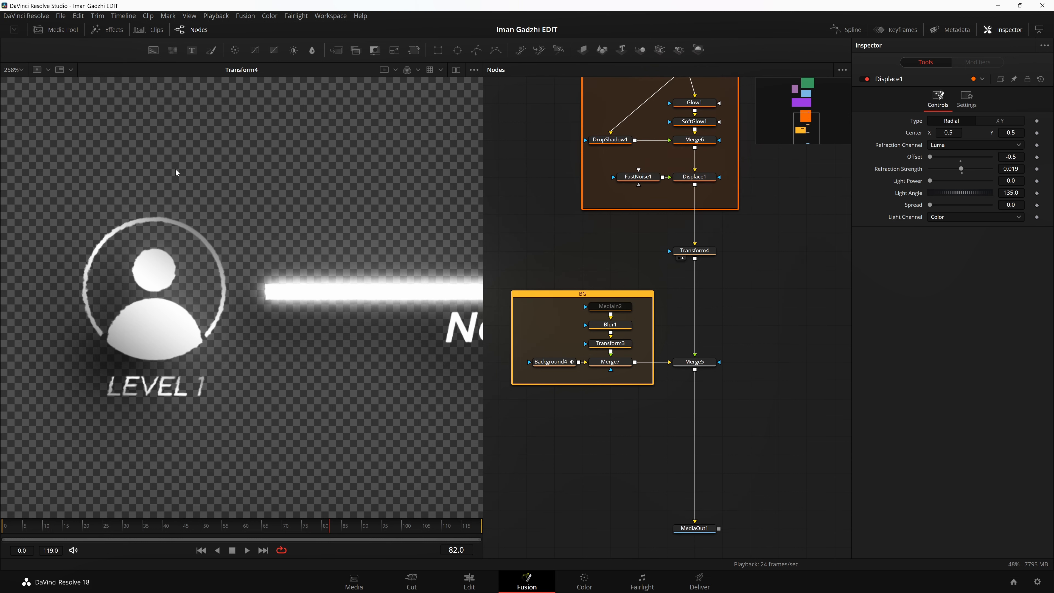
pyautogui.scroll(-1, 355, 231)
pyautogui.hotkey('ctrl', 'f')
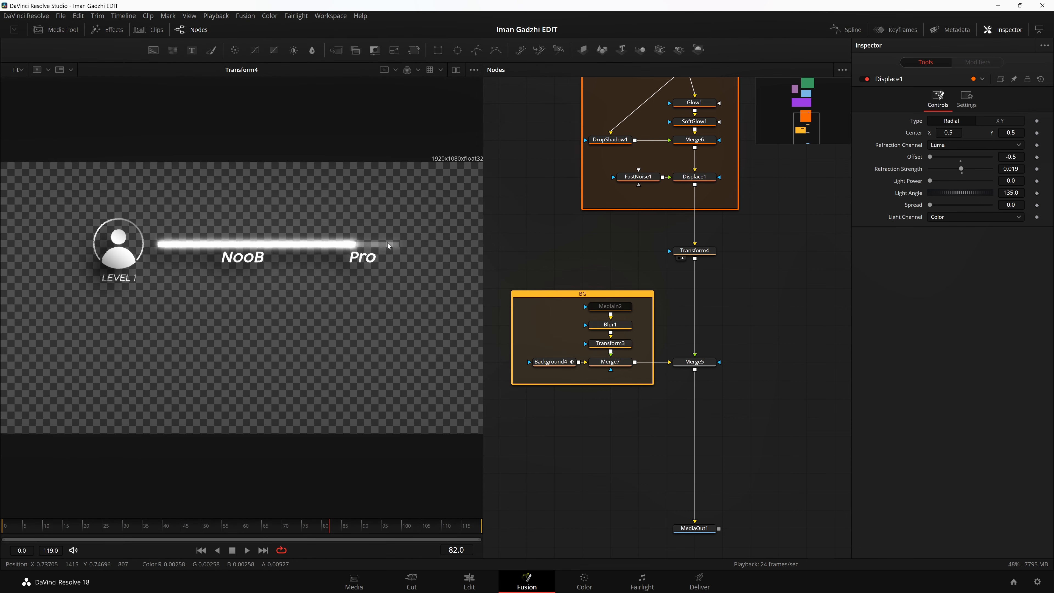
pyautogui.click(694, 250)
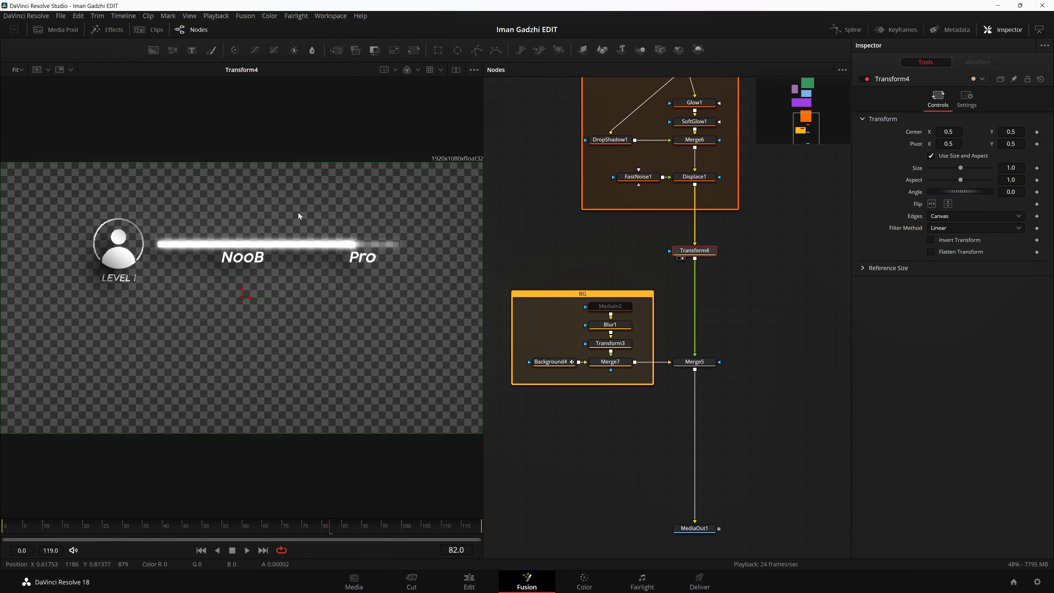
pyautogui.moveTo(707, 256); pyautogui.dragTo(707, 274)
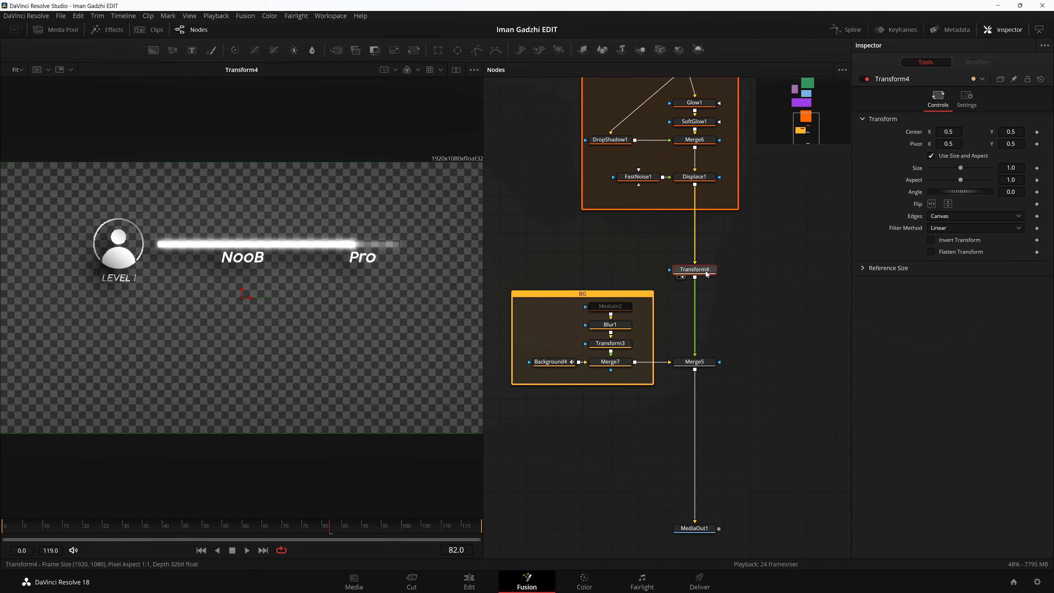
# Step: Try smaller sizes on Transform4 and reset its size to 1.0
pyautogui.moveTo(960, 168); pyautogui.dragTo(954, 168)
pyautogui.doubleClick(960, 169)
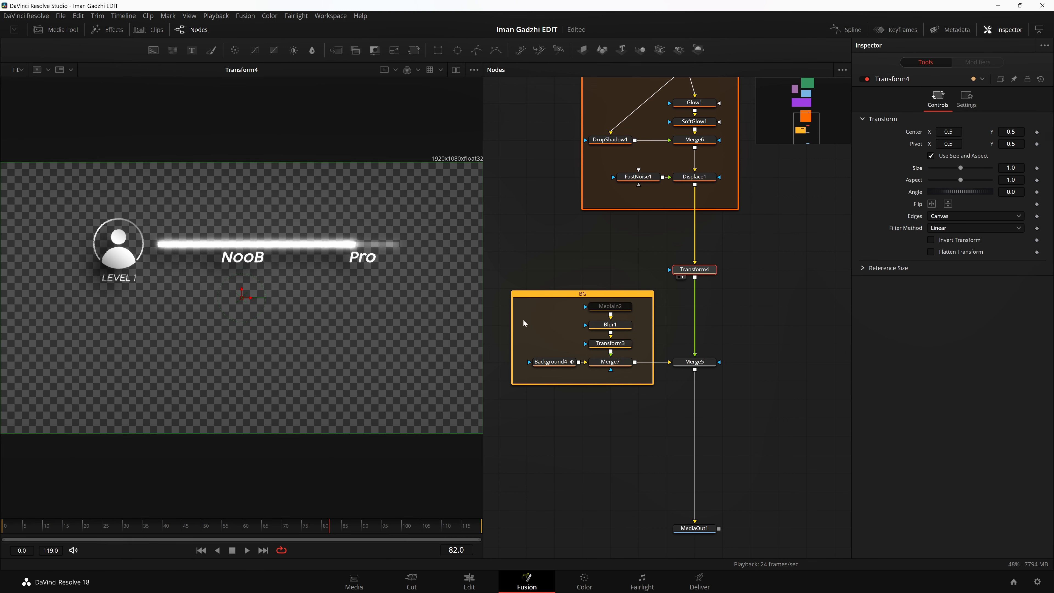
pyautogui.moveTo(1011, 168)
pyautogui.mouseDown()
pyautogui.moveTo(990, 168)
pyautogui.moveTo(1029, 168)
pyautogui.moveTo(1000, 168)
pyautogui.mouseUp()
pyautogui.doubleClick(961, 172)
# Step: View the playback quality options, including Auto Proxy, and close them
pyautogui.rightClick(338, 549)
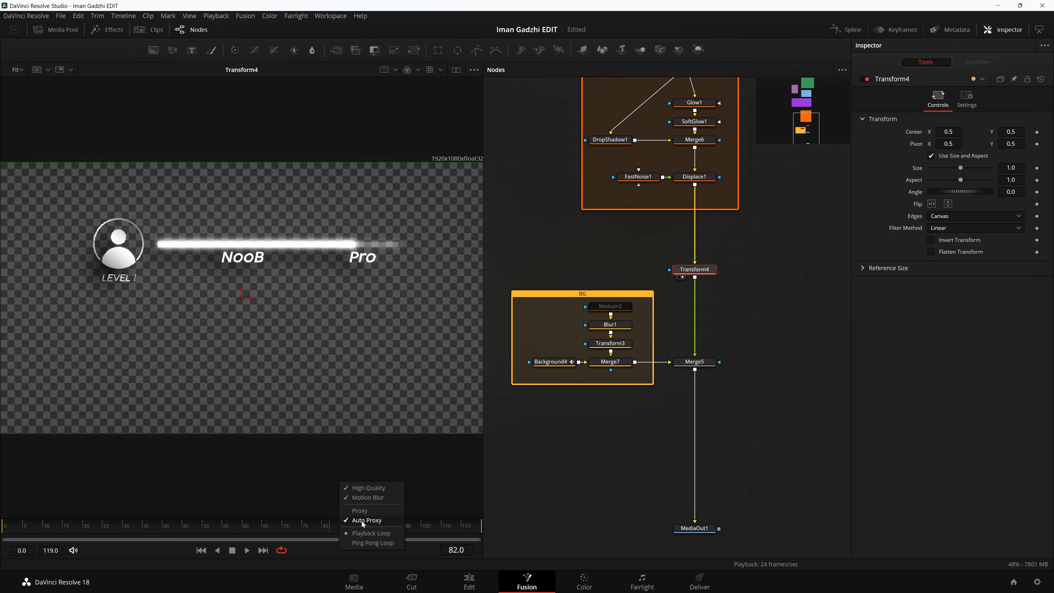
pyautogui.click(327, 427)
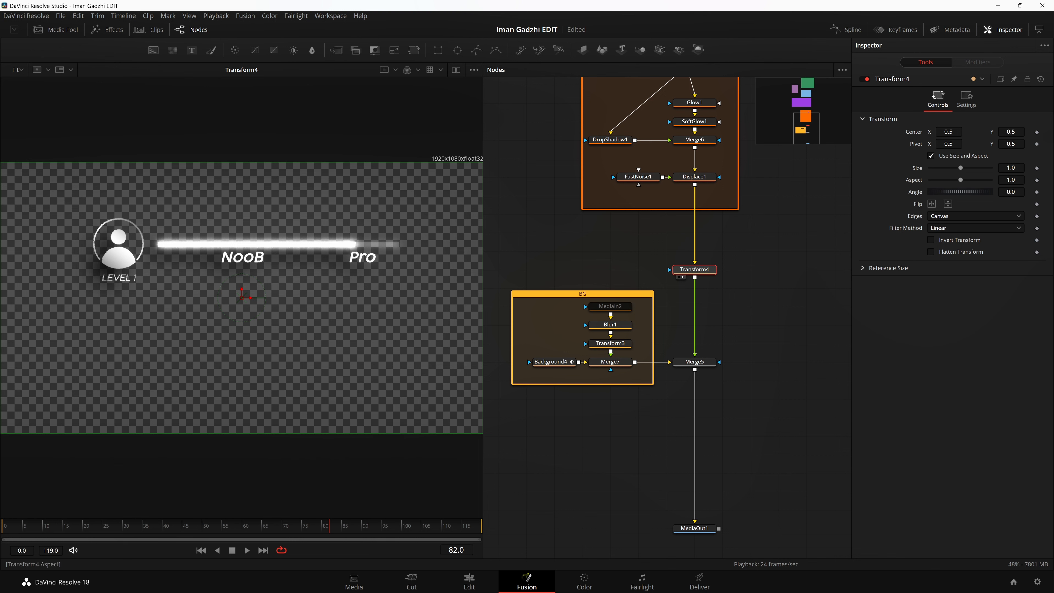
# Step: Set Transform4's size to 0.713 and look at the playback quality options again
pyautogui.moveTo(961, 168)
pyautogui.mouseDown()
pyautogui.moveTo(939, 168)
pyautogui.moveTo(951, 168)
pyautogui.mouseUp()
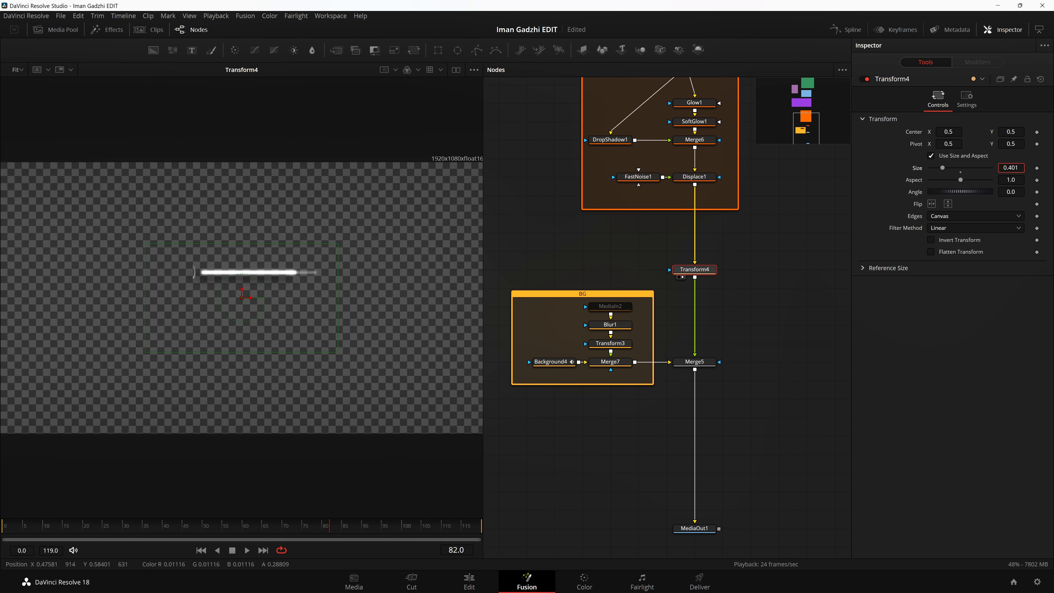
pyautogui.rightClick(339, 551)
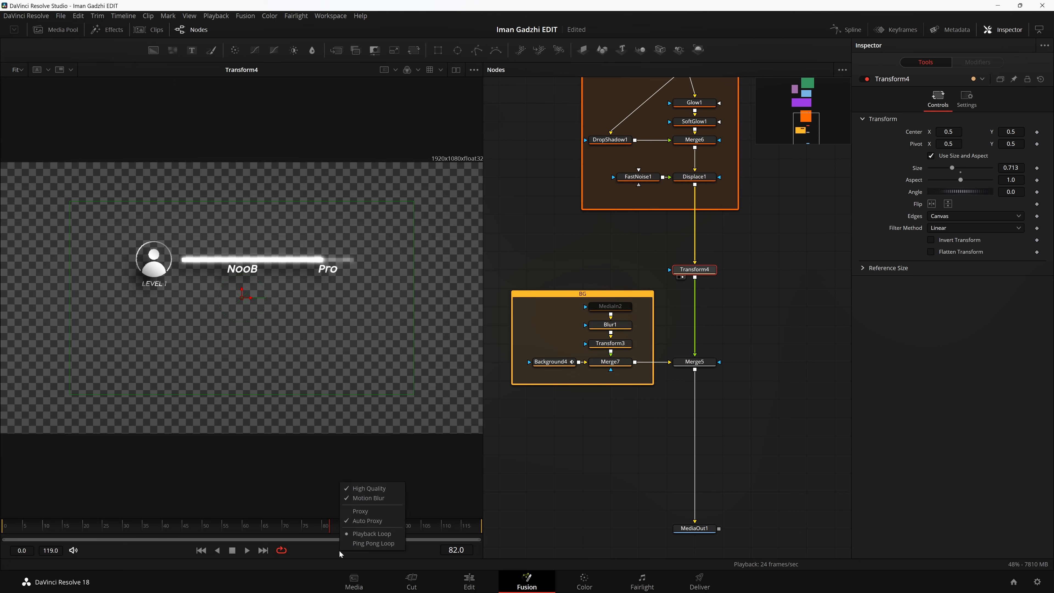
pyautogui.click(843, 418)
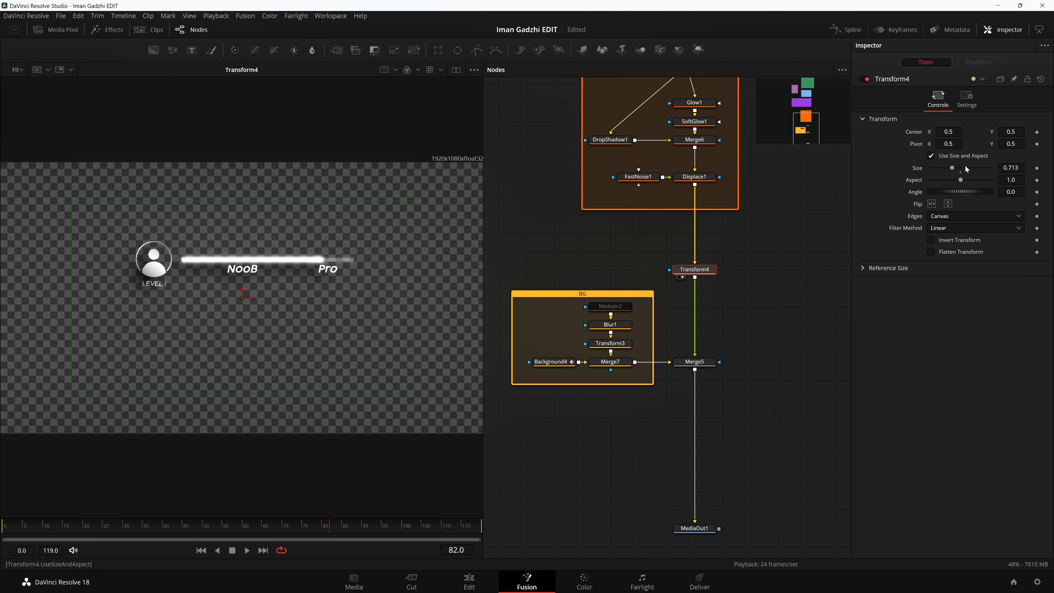
# Step: Reset Transform4's size to 1.0 and look at the playback quality options, including High Quality, Motion Blur and Auto Proxy
pyautogui.click(960, 173)
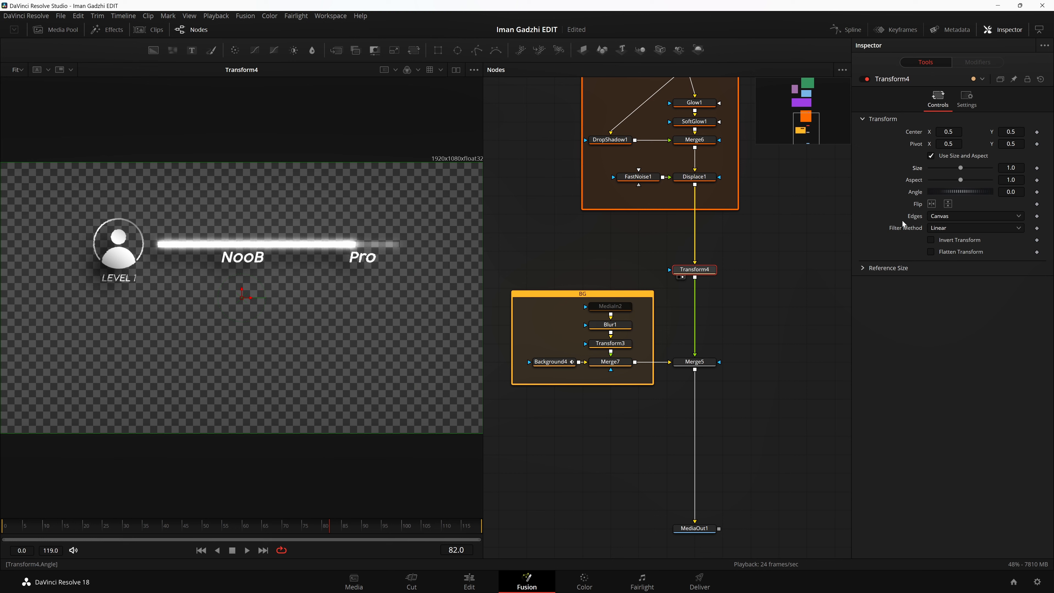
pyautogui.scroll(-5, 818, 413)
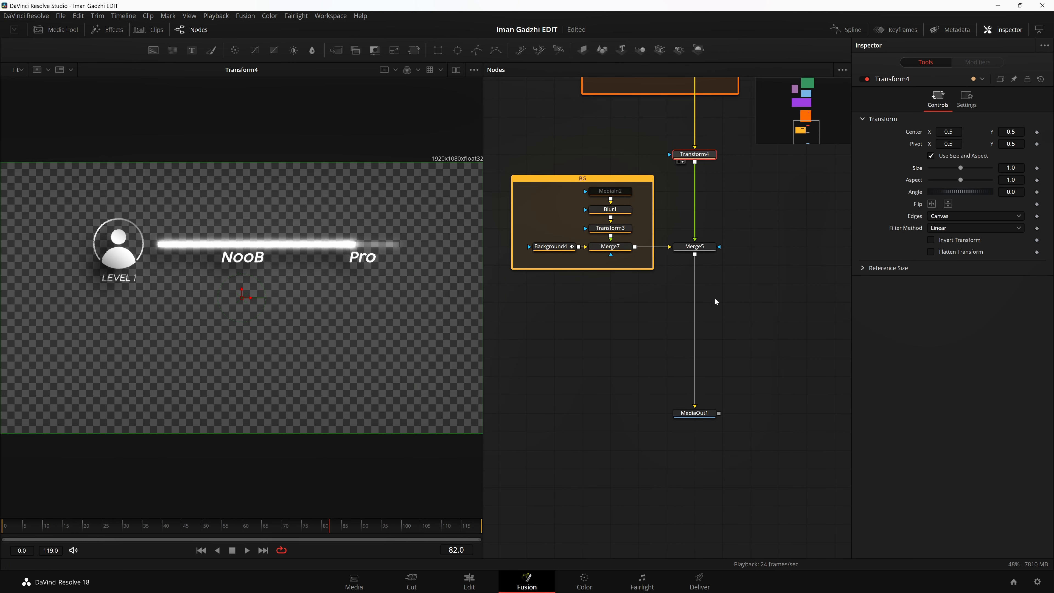
pyautogui.rightClick(357, 551)
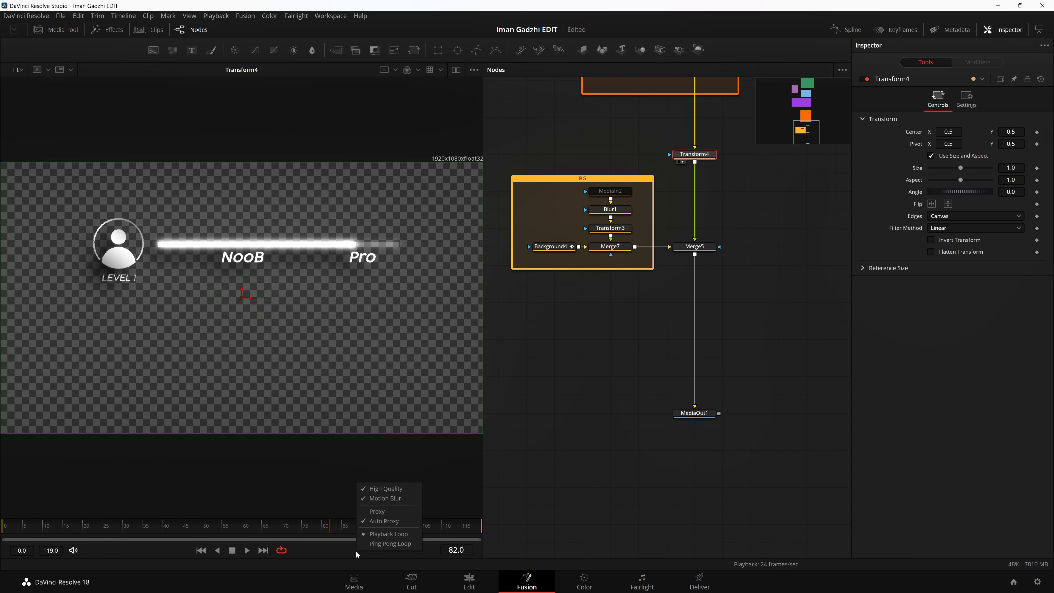
pyautogui.click(325, 550)
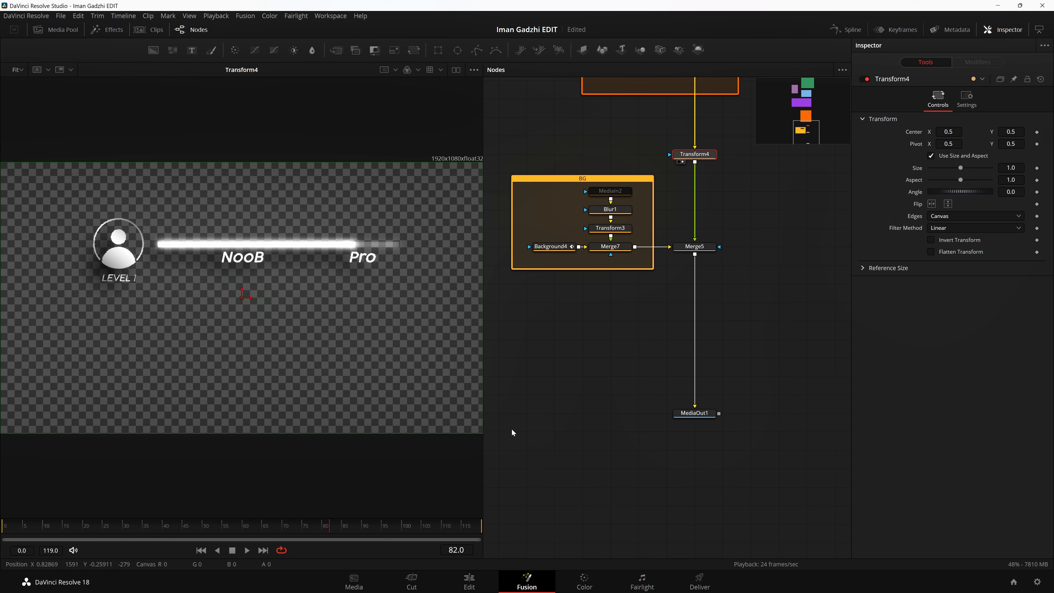
pyautogui.rightClick(361, 544)
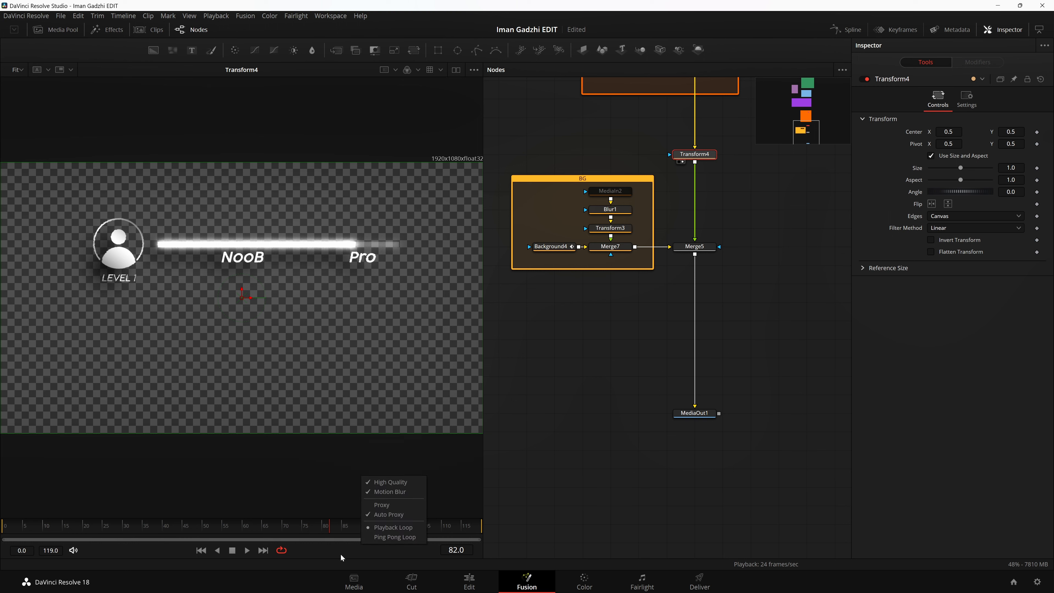
pyautogui.click(340, 553)
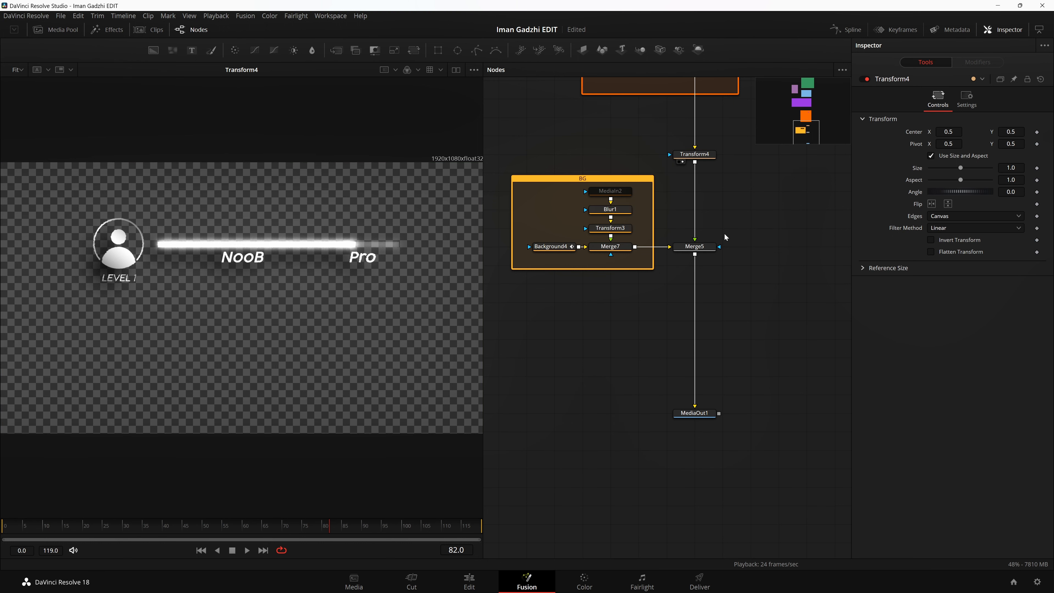
# Step: Show Background4 from the BG group in the viewer and examine its Four Corner gradient settings
pyautogui.scroll(1, 640, 315)
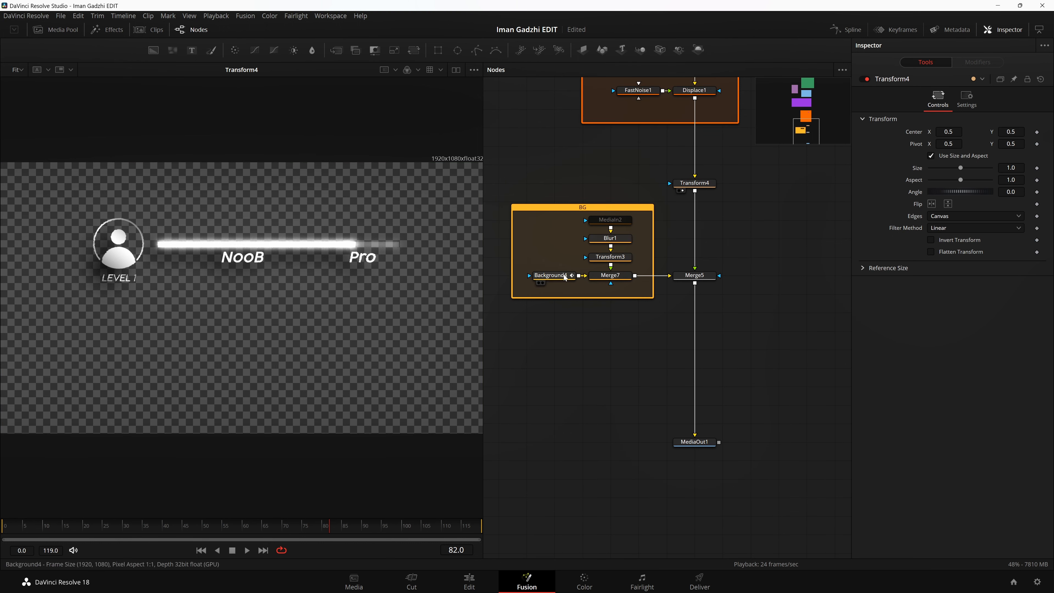
pyautogui.moveTo(567, 276); pyautogui.dragTo(401, 257)
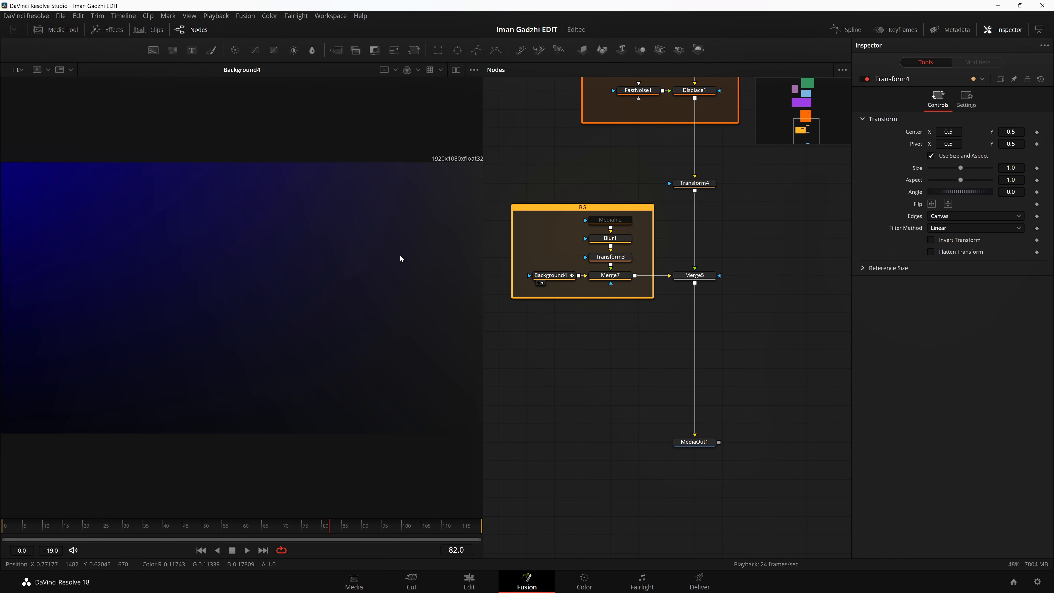
pyautogui.click(552, 281)
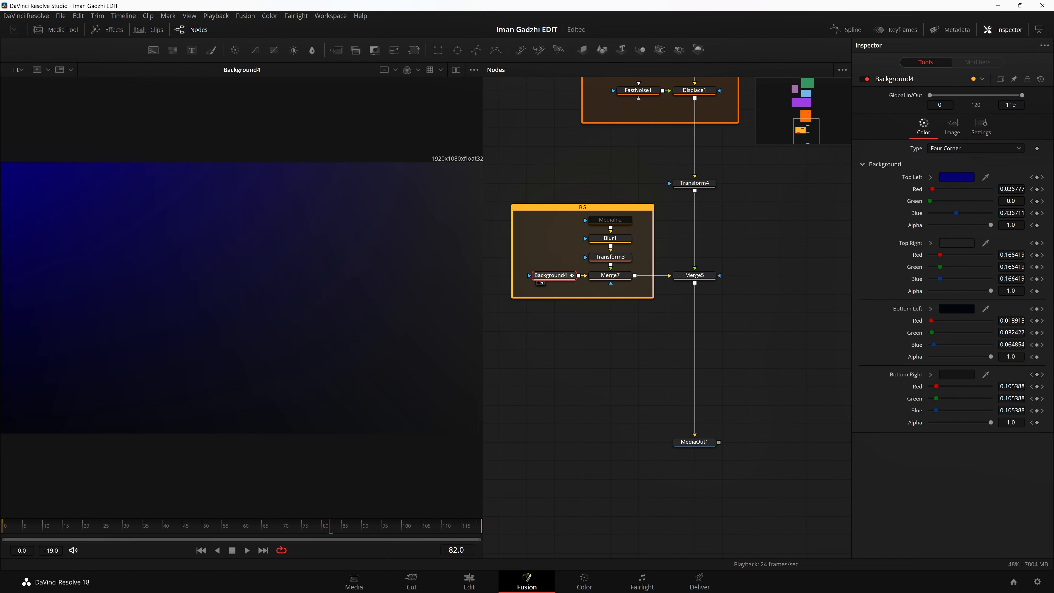
pyautogui.click(983, 148)
pyautogui.click(890, 144)
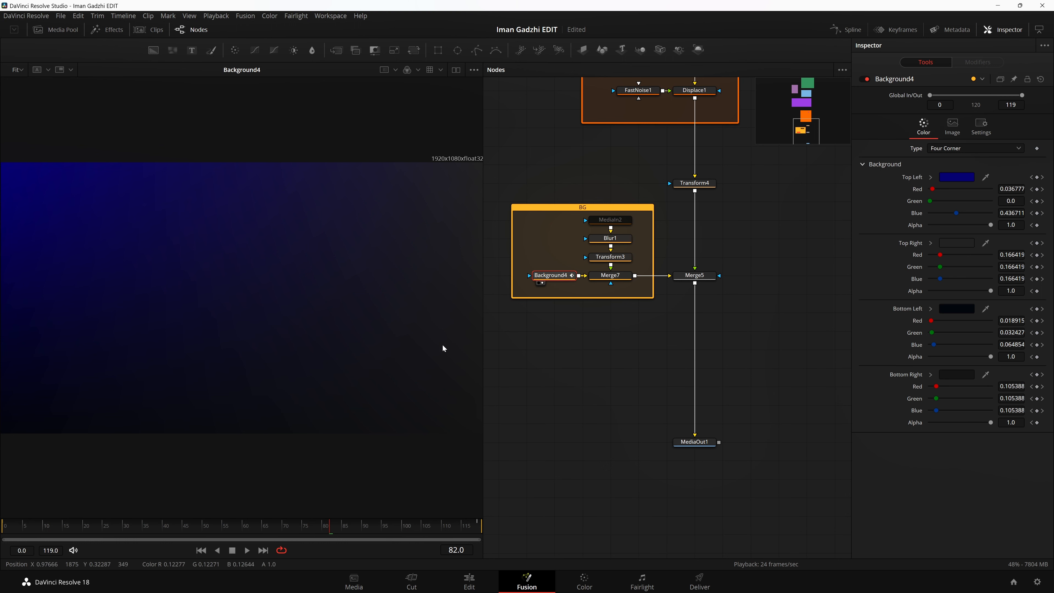
pyautogui.scroll(-2, 223, 263)
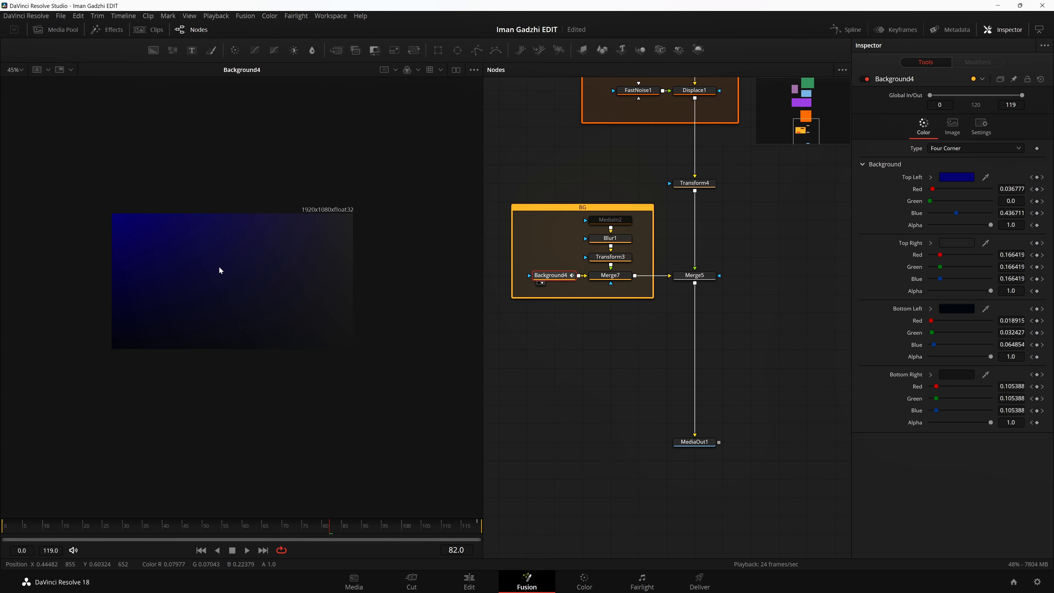
pyautogui.hotkey('ctrl', 'f')
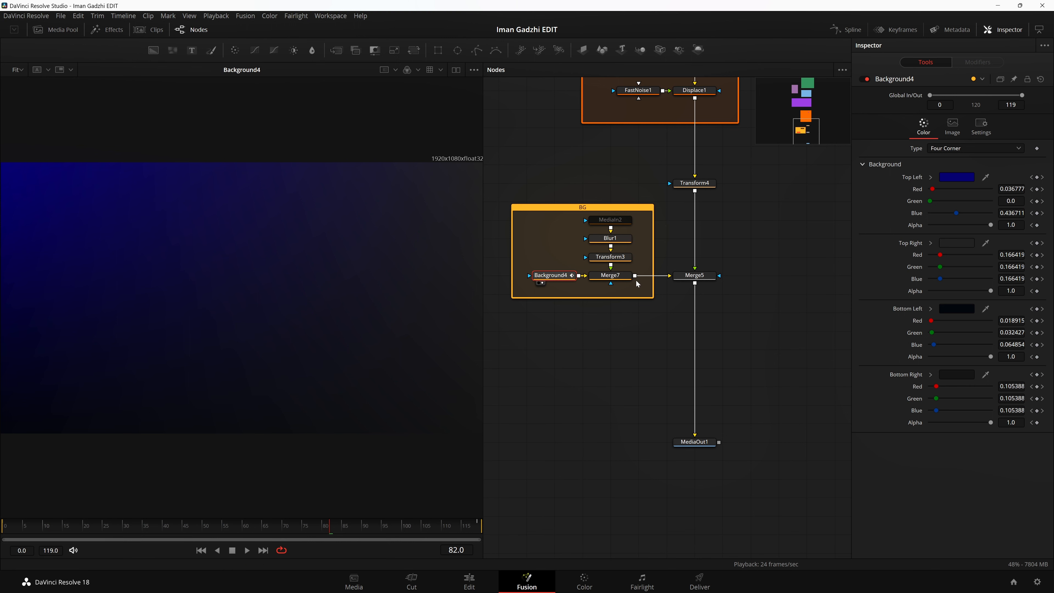
# Step: Show Merge7 in the viewer and set the project's timeline resolution to 3840 x 2160 Ultra HD
pyautogui.press('2')
pyautogui.click(1033, 583)
pyautogui.click(564, 112)
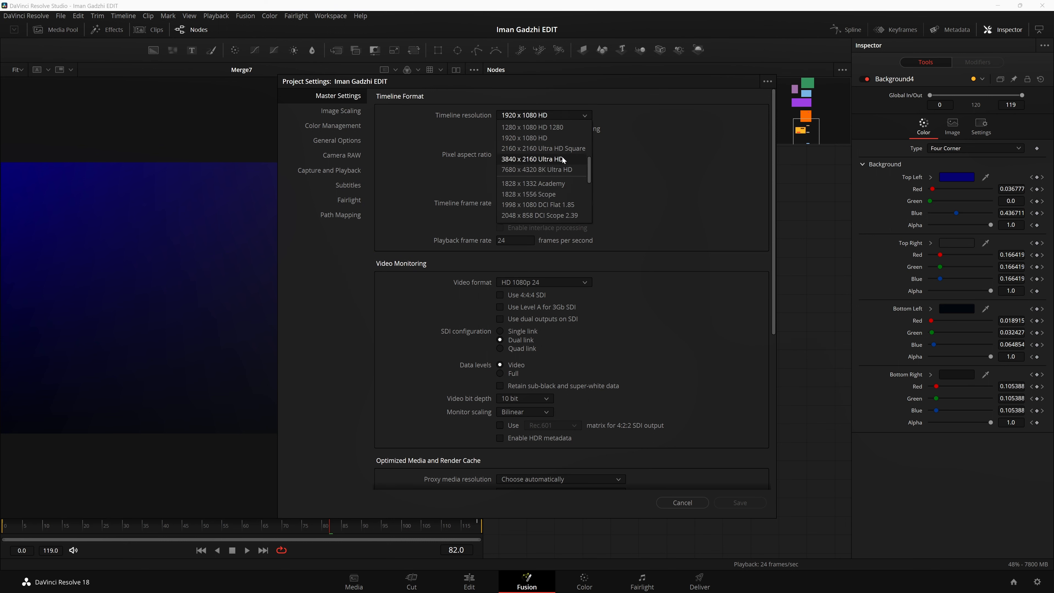
pyautogui.click(561, 158)
pyautogui.click(740, 502)
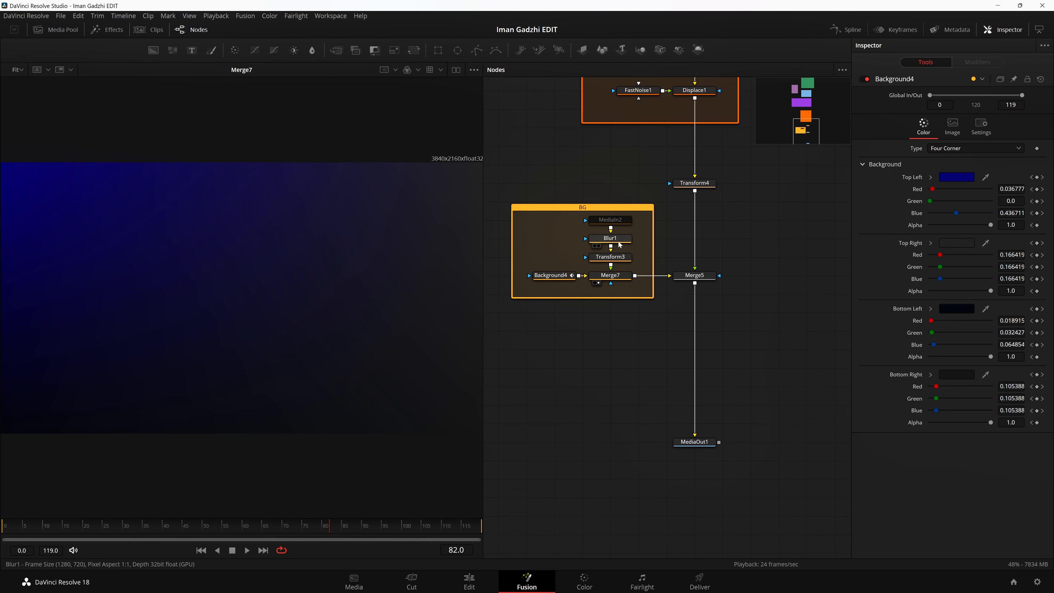
# Step: Enable MediaIn2 in the BG group, show it in the viewer and play the texture clip
pyautogui.click(610, 220)
pyautogui.press('1')
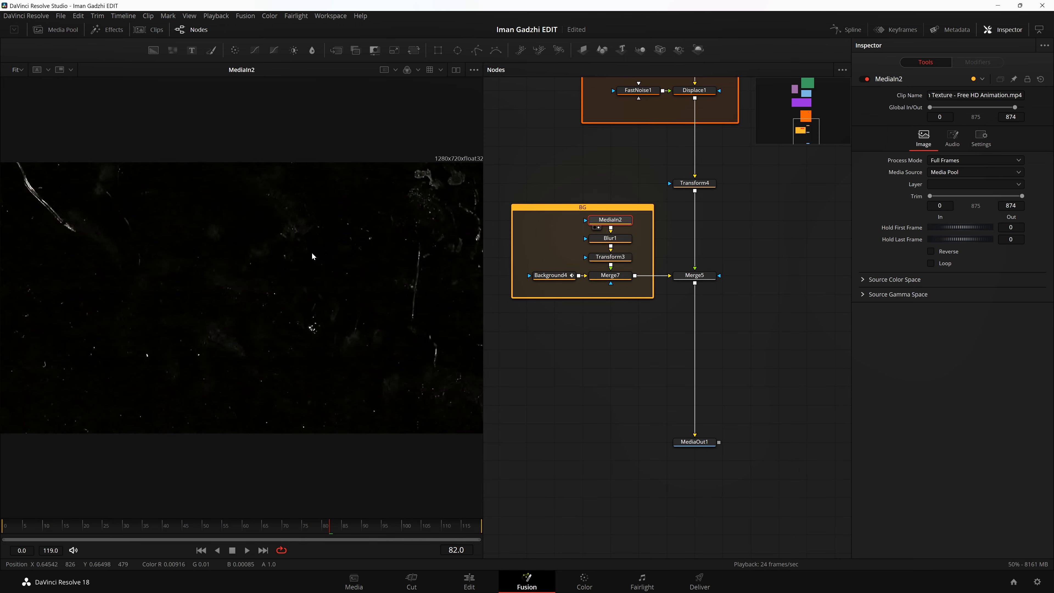
pyautogui.press('space')
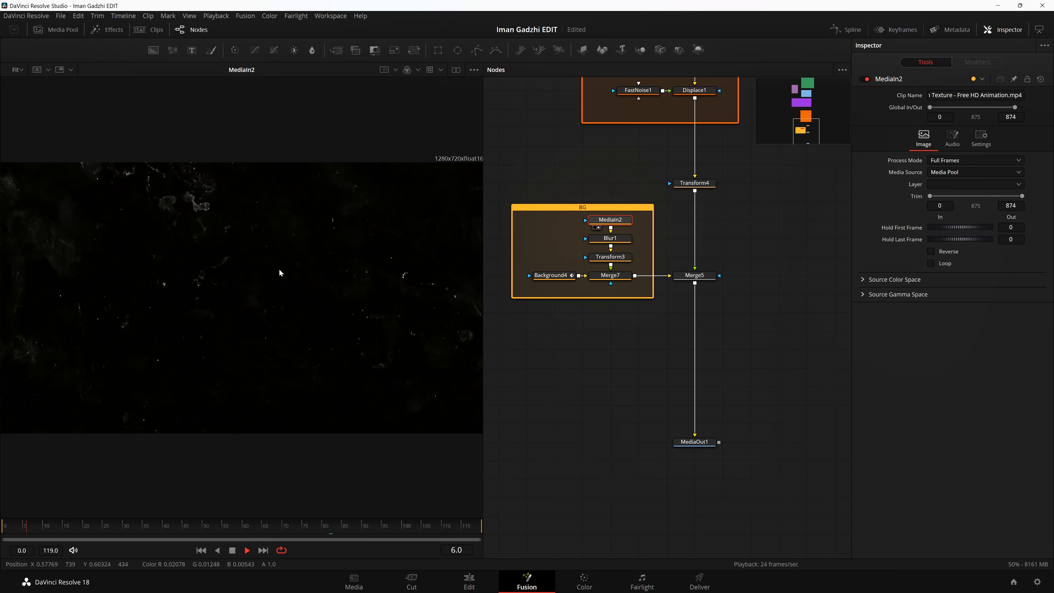
pyautogui.press('space')
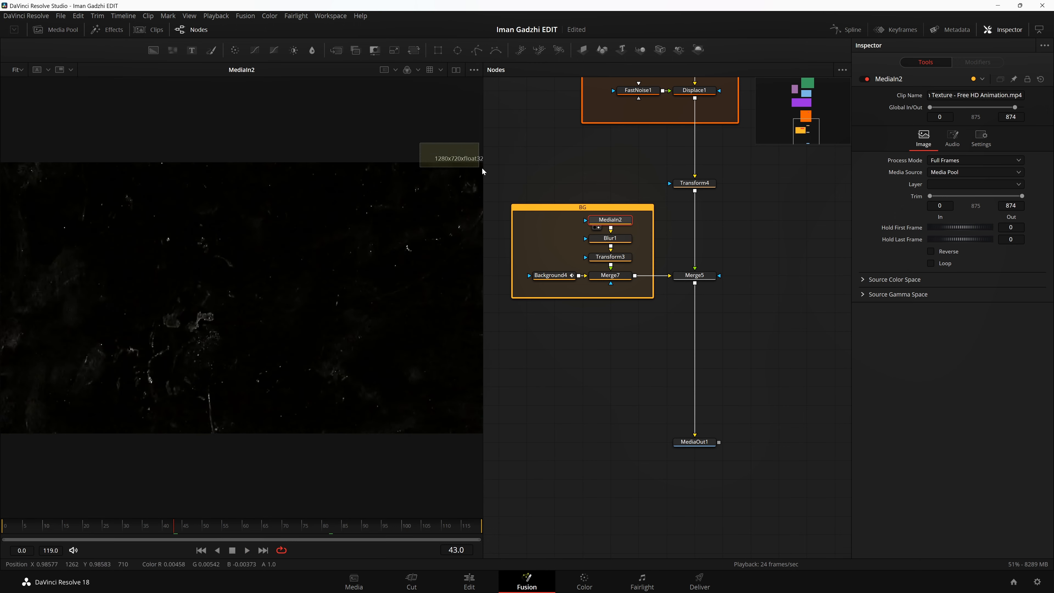
pyautogui.press('space')
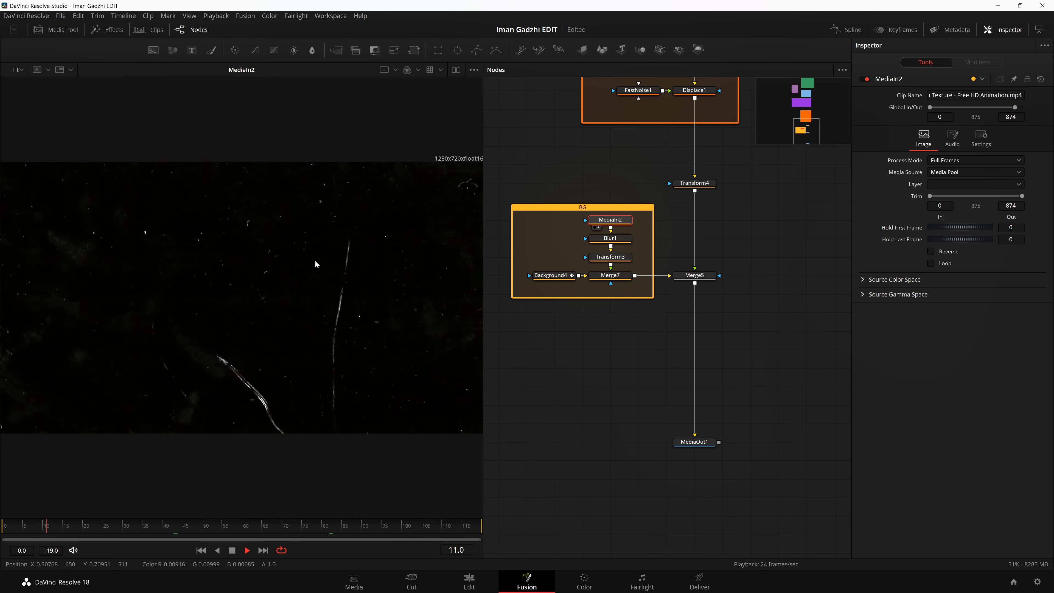
pyautogui.press('space')
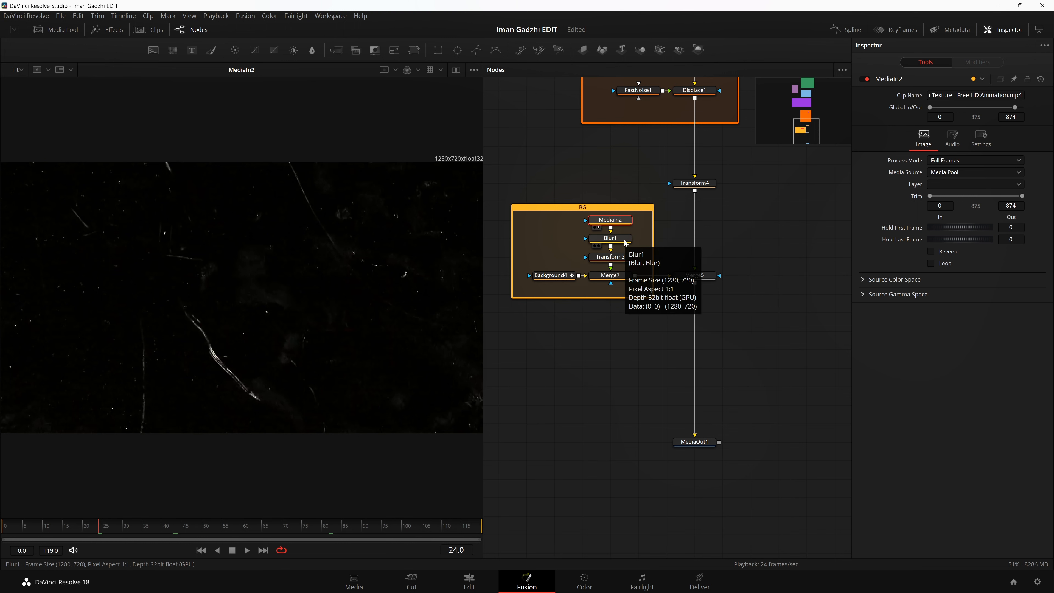
# Step: View the results of Blur1 and Transform3 in the BG group and inspect Transform3's settings
pyautogui.click(598, 246)
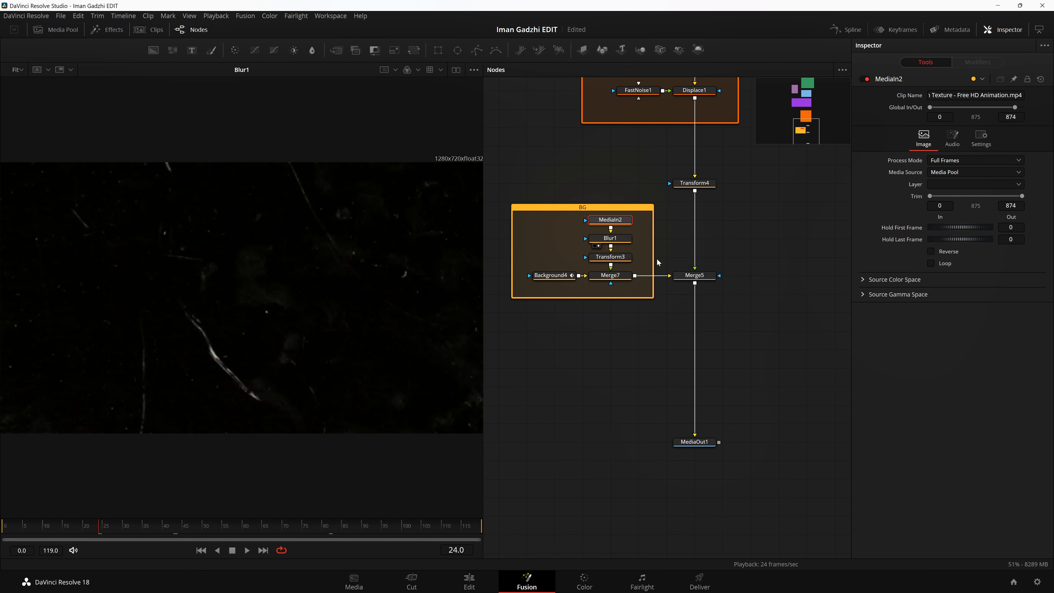
pyautogui.click(599, 264)
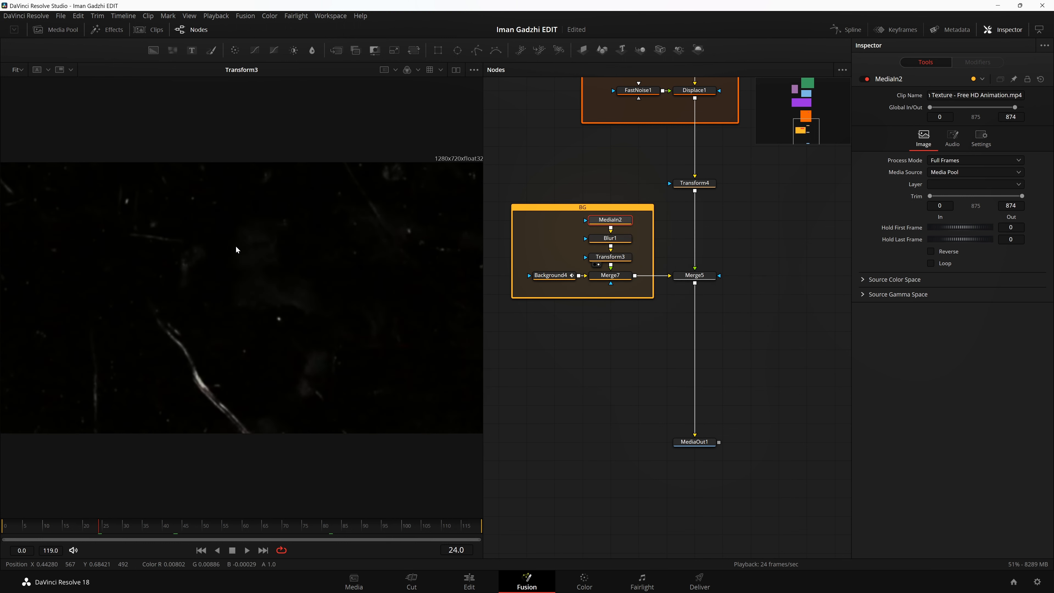
pyautogui.click(626, 259)
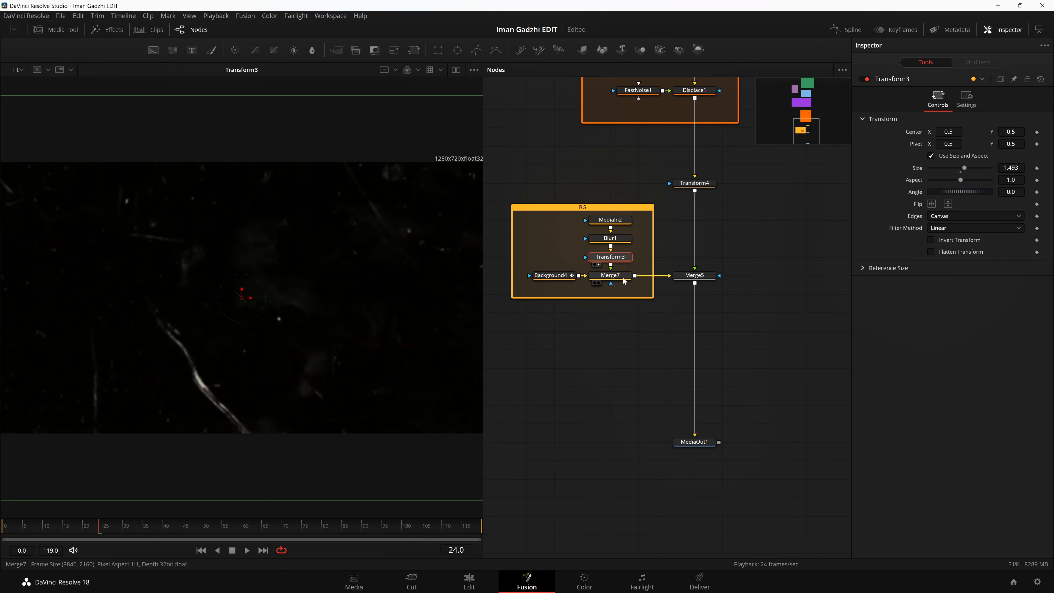
# Step: Show Merge7 in the viewer, inspect its merge settings and play the combined background
pyautogui.moveTo(623, 281); pyautogui.dragTo(334, 266)
pyautogui.click(609, 276)
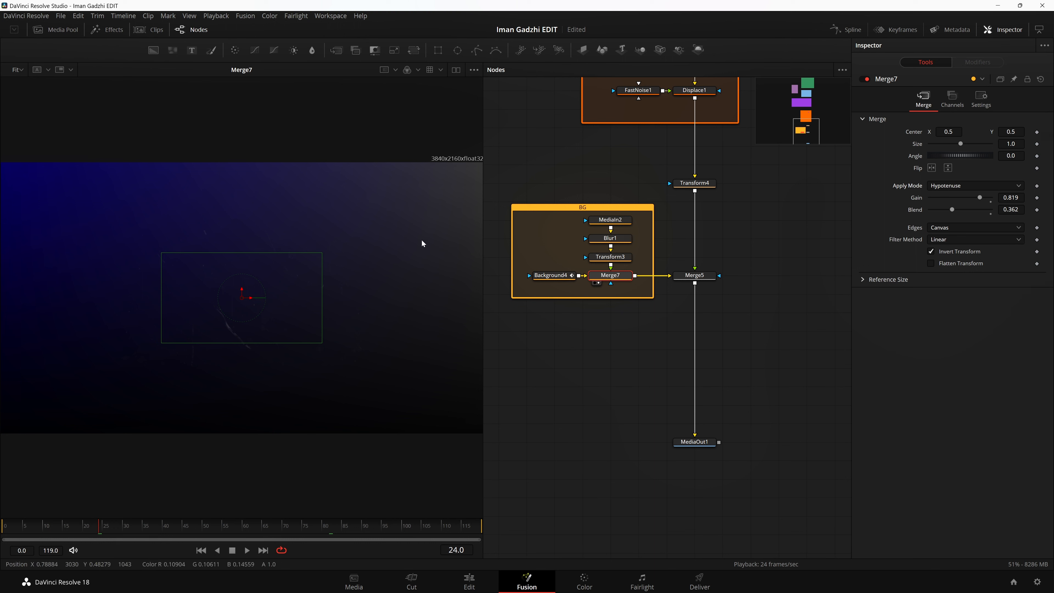
pyautogui.click(564, 423)
pyautogui.press('space')
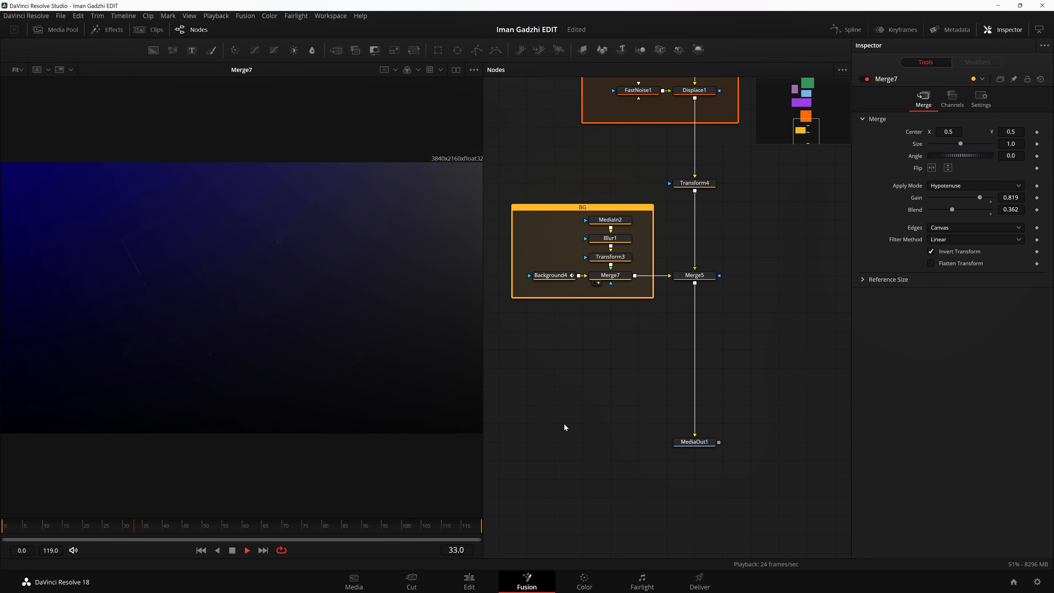
# Step: Disable the MediaIn2 texture node and set the project's timeline resolution to 1920 x 1080 HD
pyautogui.click(621, 221)
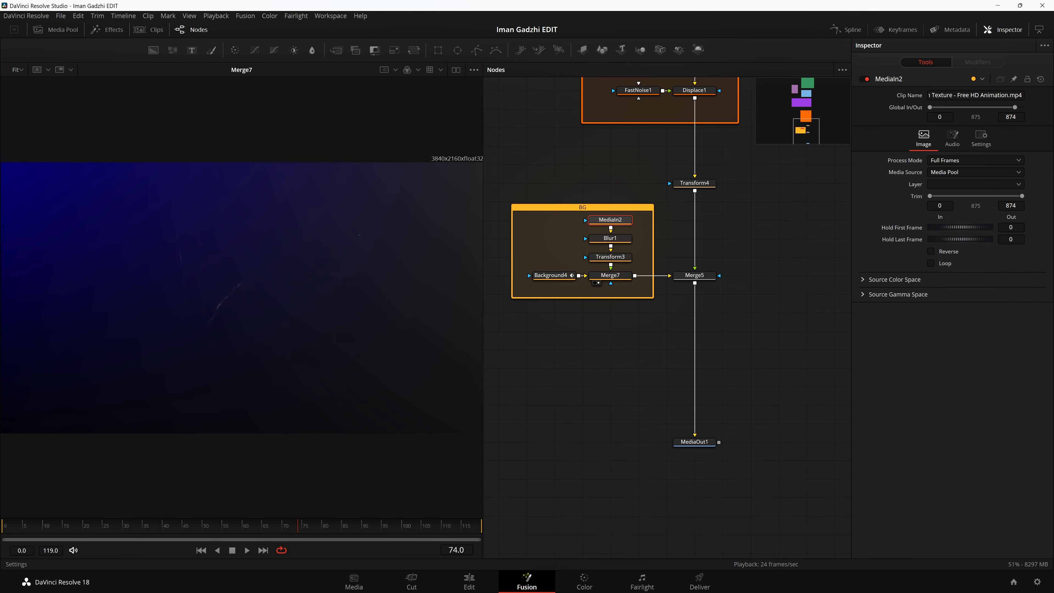
pyautogui.click(866, 79)
pyautogui.click(1037, 582)
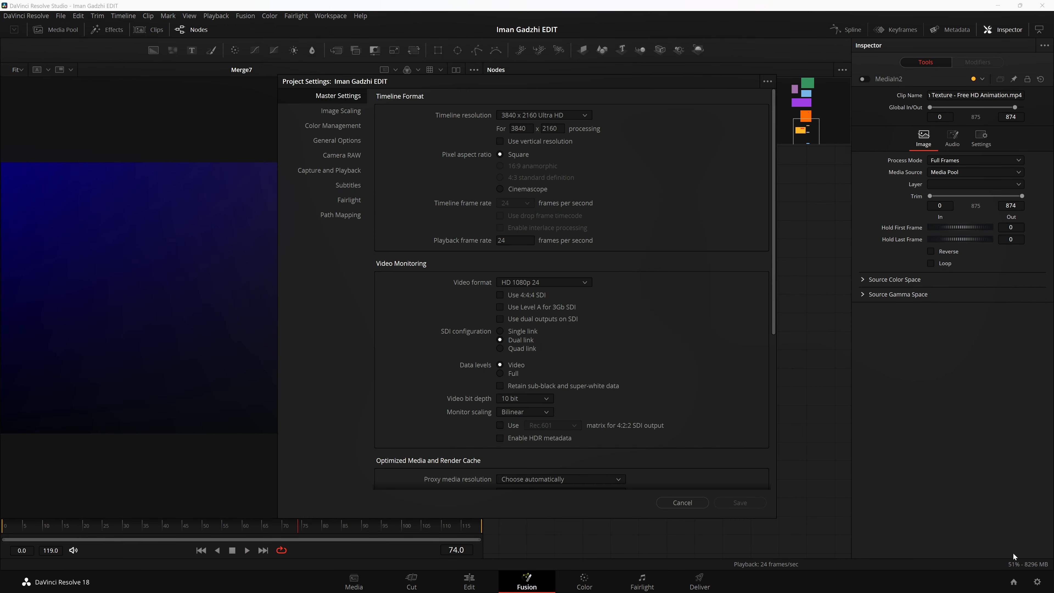
pyautogui.click(563, 116)
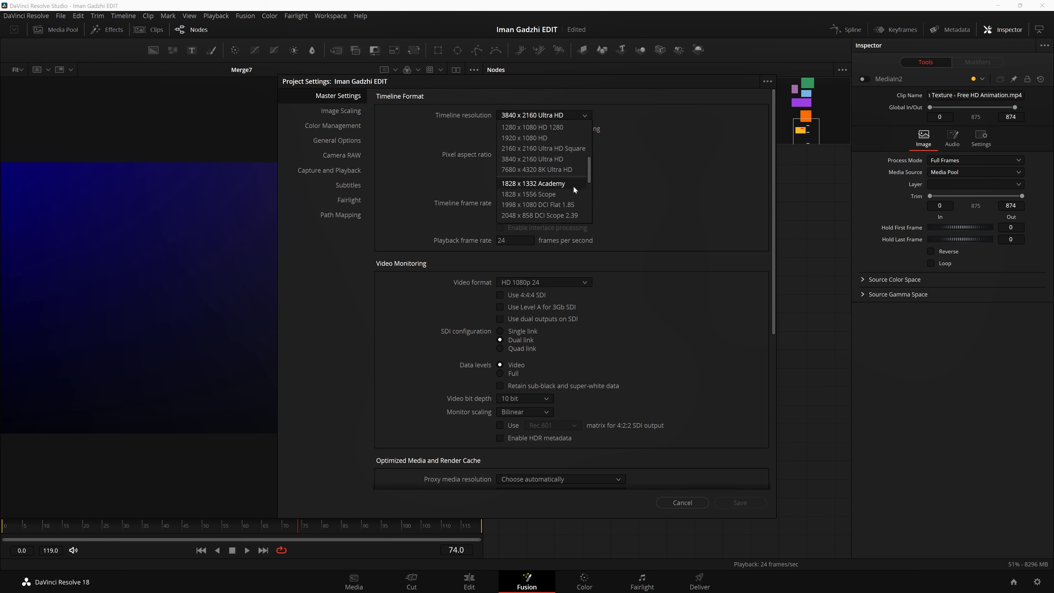
pyautogui.click(570, 141)
pyautogui.click(740, 503)
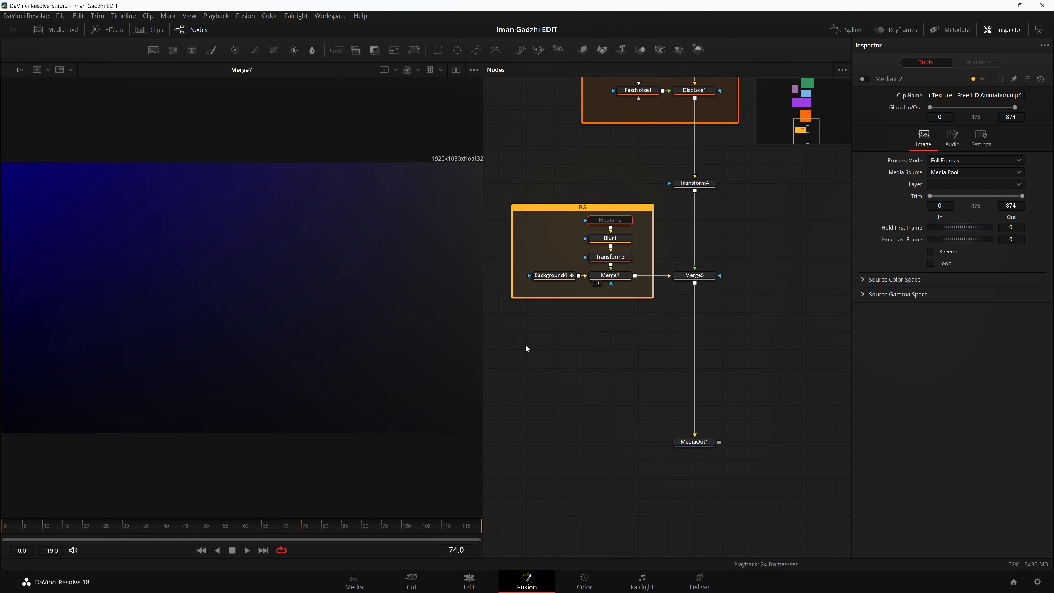
# Step: Show Merge5 and MediaOut1 in the viewer to check the bar composited over the background
pyautogui.moveTo(694, 275); pyautogui.dragTo(63, 216)
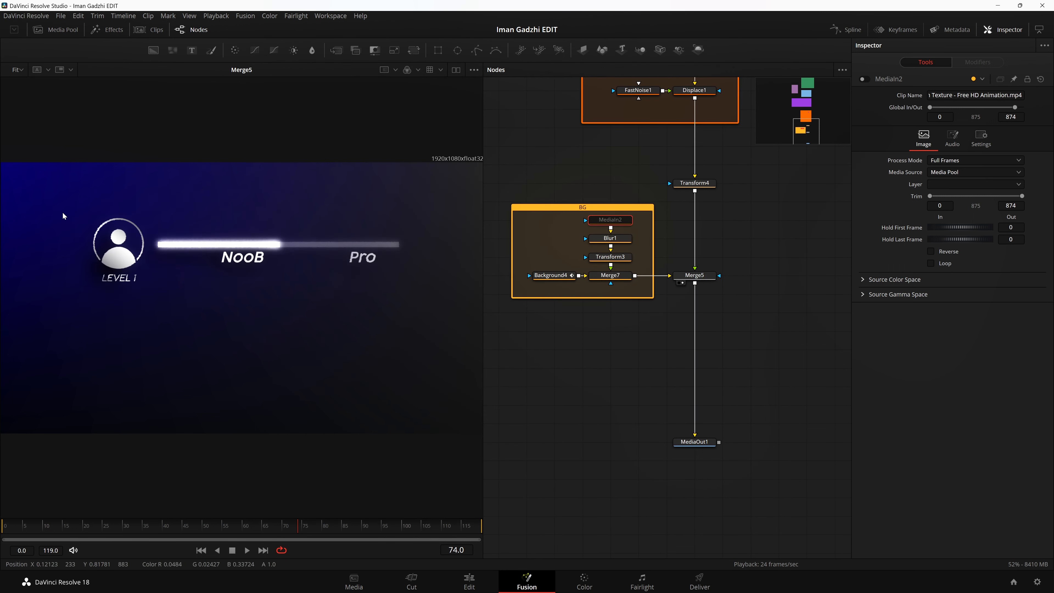
pyautogui.moveTo(694, 441); pyautogui.dragTo(390, 313)
pyautogui.scroll(8, 589, 371)
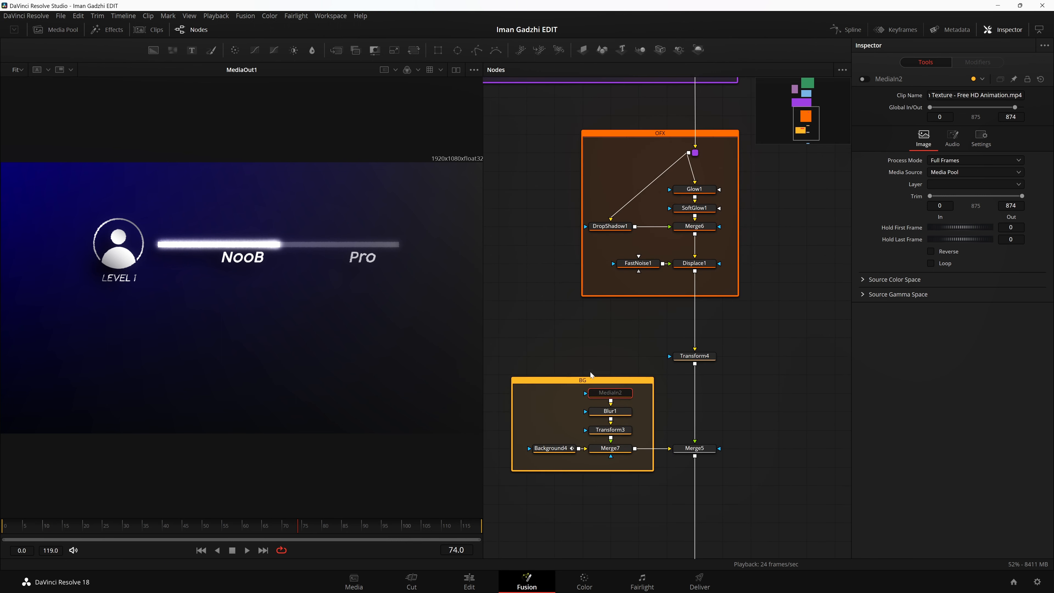
# Step: Review the finished node tree, covering the OFX, Bar, Text, Identity and reference groups
pyautogui.scroll(10, 591, 372)
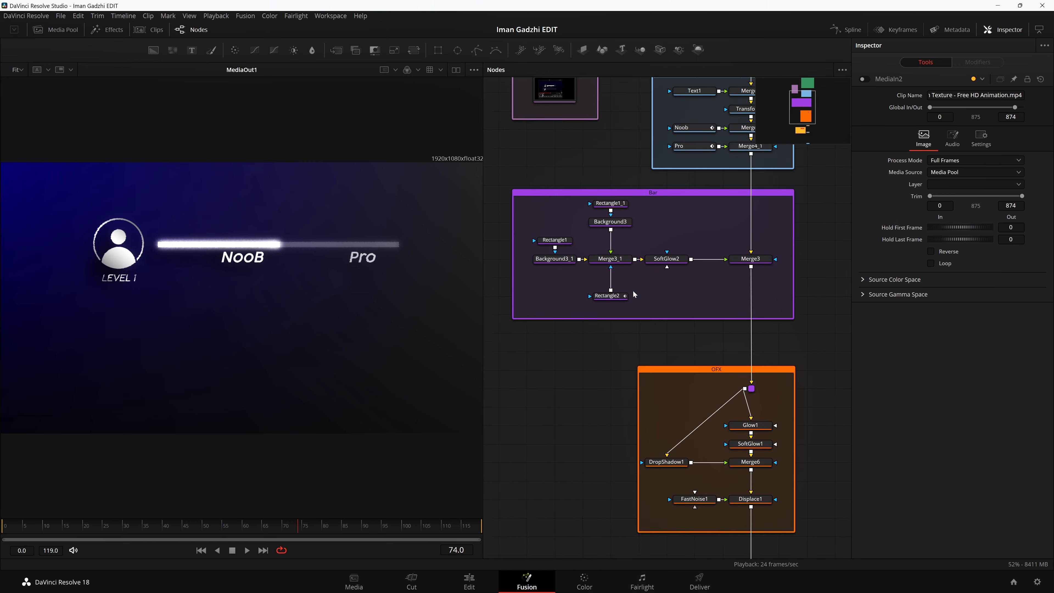
pyautogui.scroll(8, 632, 290)
pyautogui.hscroll(6, 652, 265)
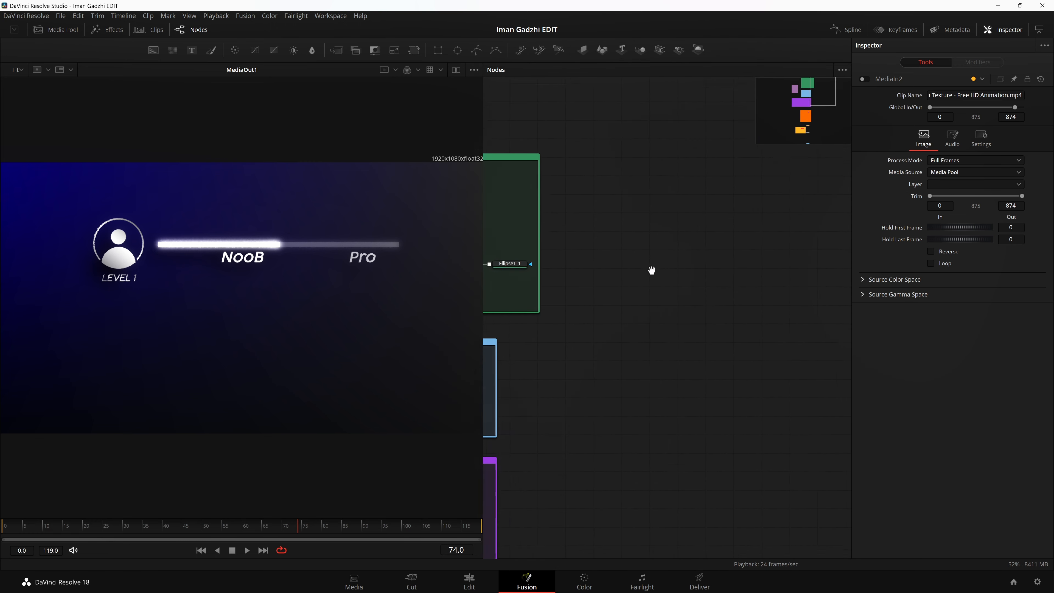
pyautogui.scroll(-1, 708, 340)
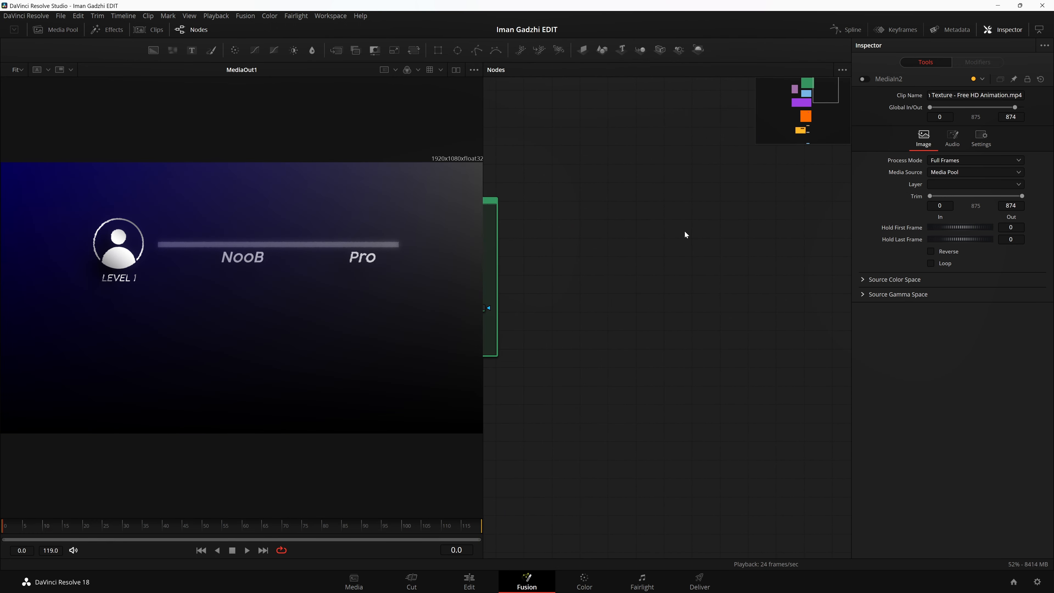
pyautogui.hscroll(-8, 786, 266)
pyautogui.scroll(-2, 768, 291)
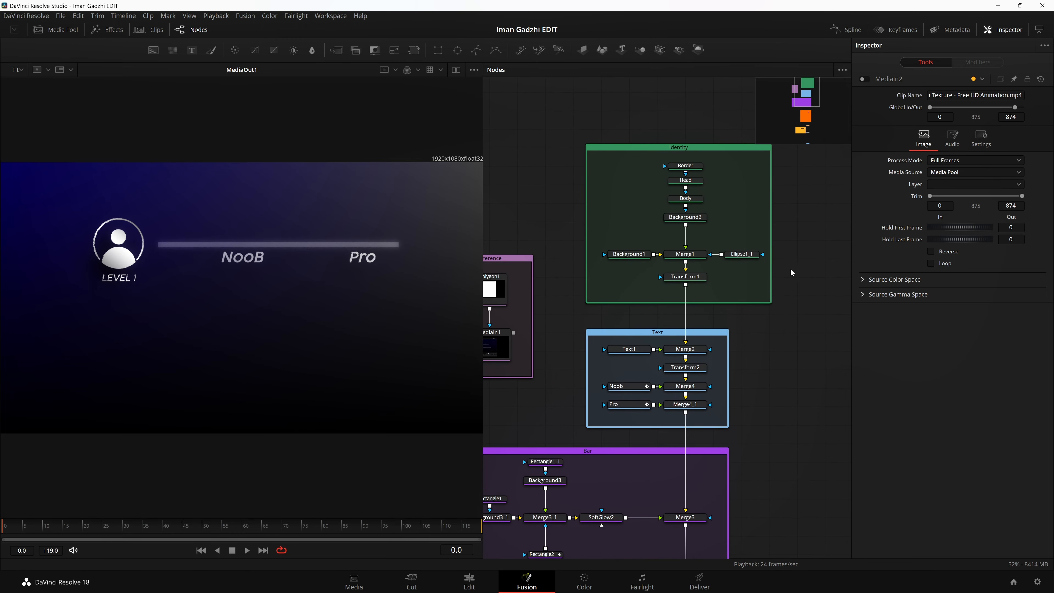
pyautogui.scroll(-3, 809, 283)
pyautogui.hscroll(-2, 826, 274)
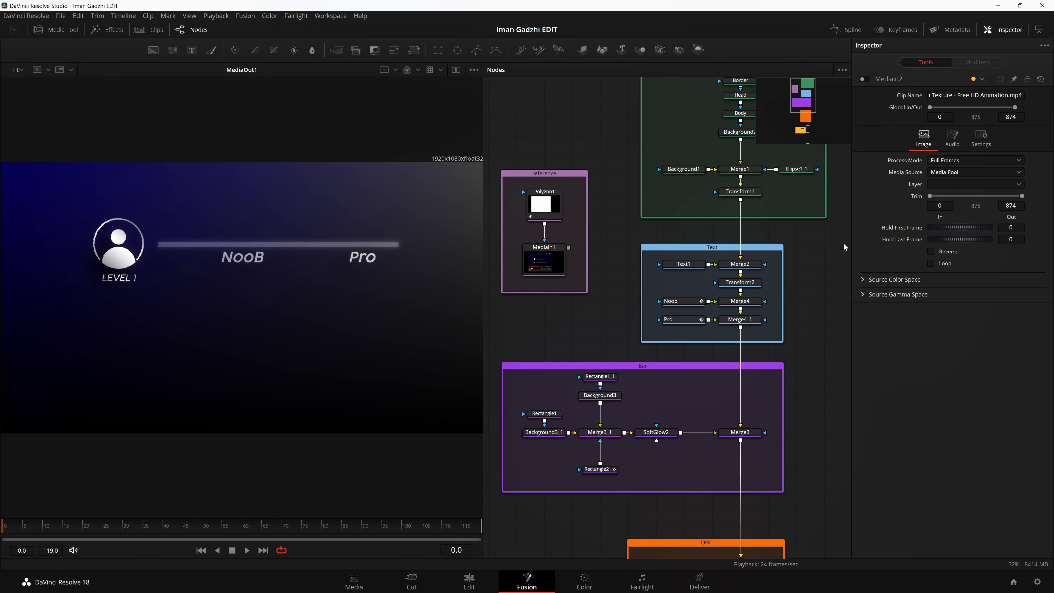
pyautogui.scroll(2, 844, 247)
# Step: Switch the workspace to a full-screen window and look at the layout presets
pyautogui.click(330, 15)
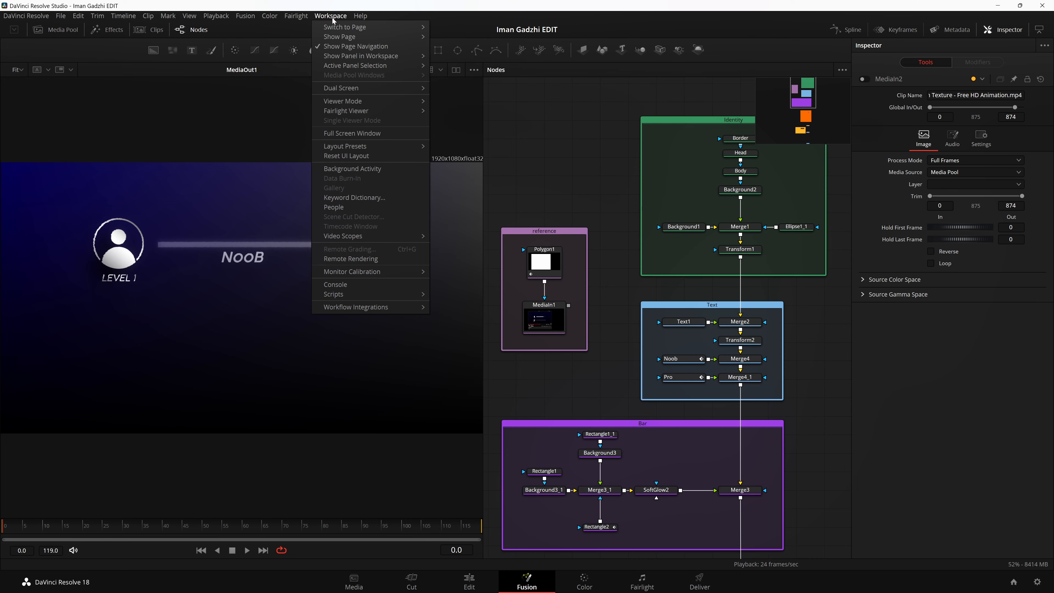
pyautogui.click(388, 134)
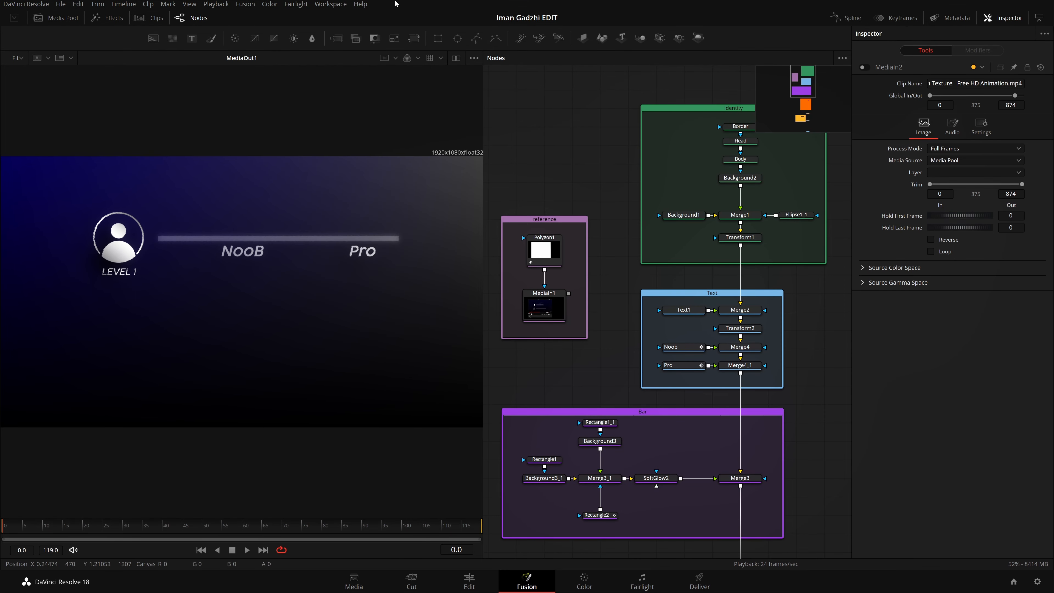
pyautogui.click(330, 4)
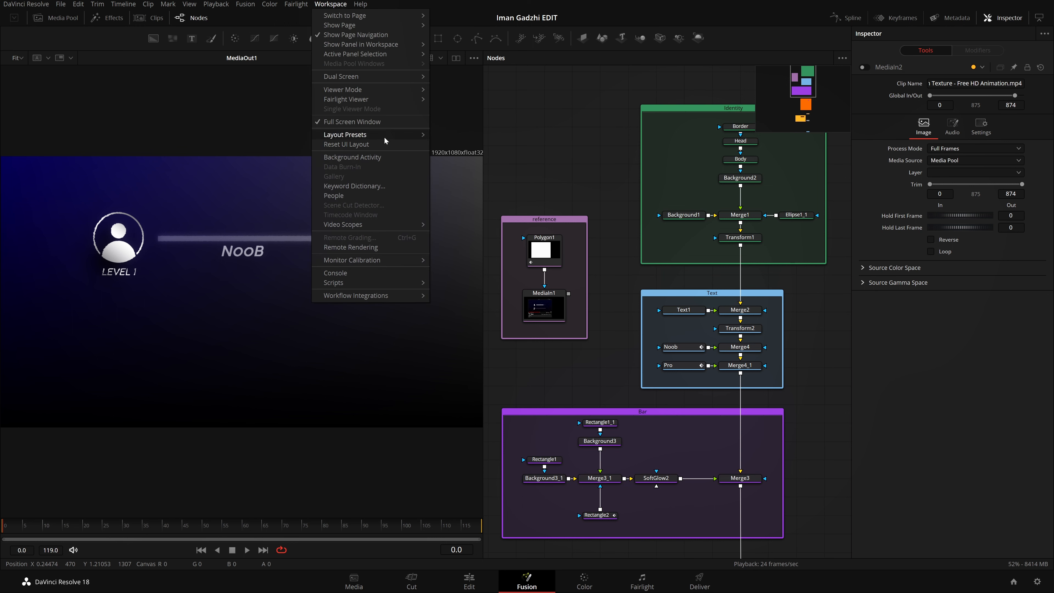
pyautogui.moveTo(385, 140)
pyautogui.moveTo(489, 158)
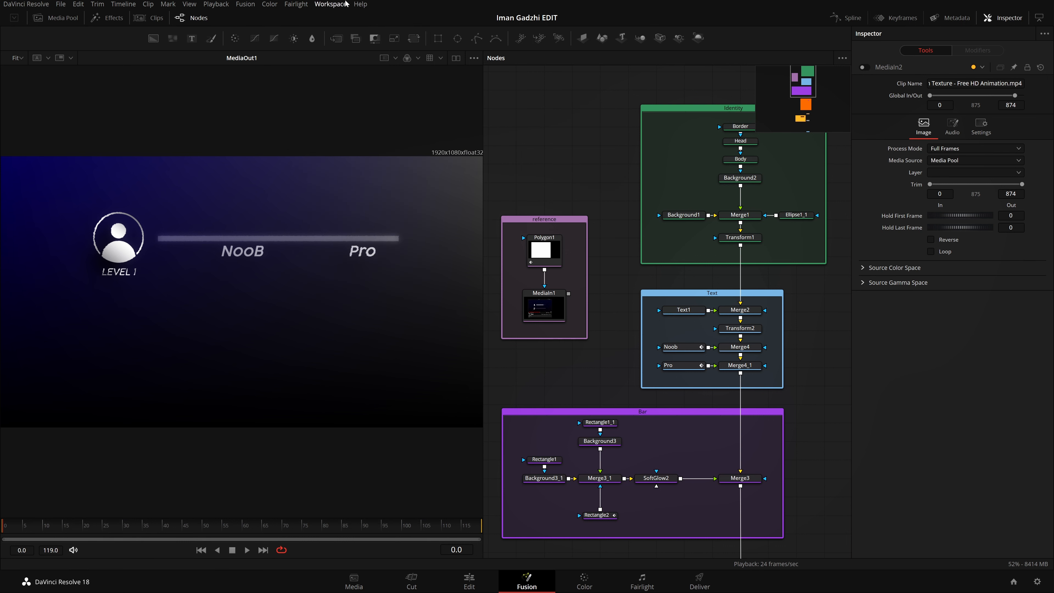
pyautogui.moveTo(759, 347); pyautogui.dragTo(678, 267)
pyautogui.moveTo(839, 326); pyautogui.dragTo(694, 327)
pyautogui.moveTo(774, 302); pyautogui.dragTo(770, 359)
pyautogui.moveTo(566, 276); pyautogui.dragTo(787, 233)
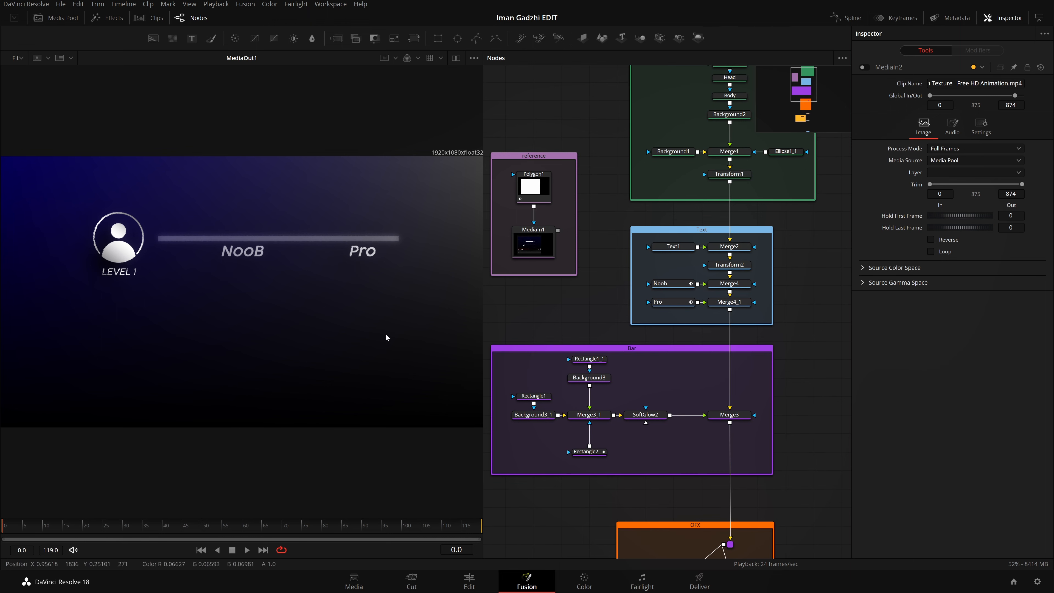
pyautogui.scroll(-2, 652, 169)
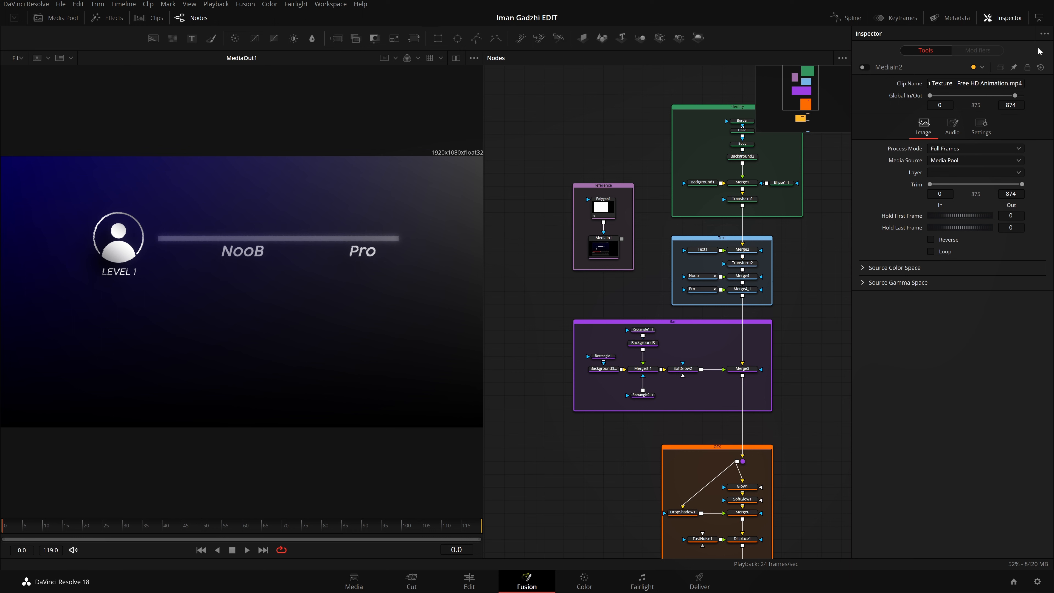
# Step: Select the Background2 node in the Identity group and look at the tool selection list without adding anything
pyautogui.click(742, 156)
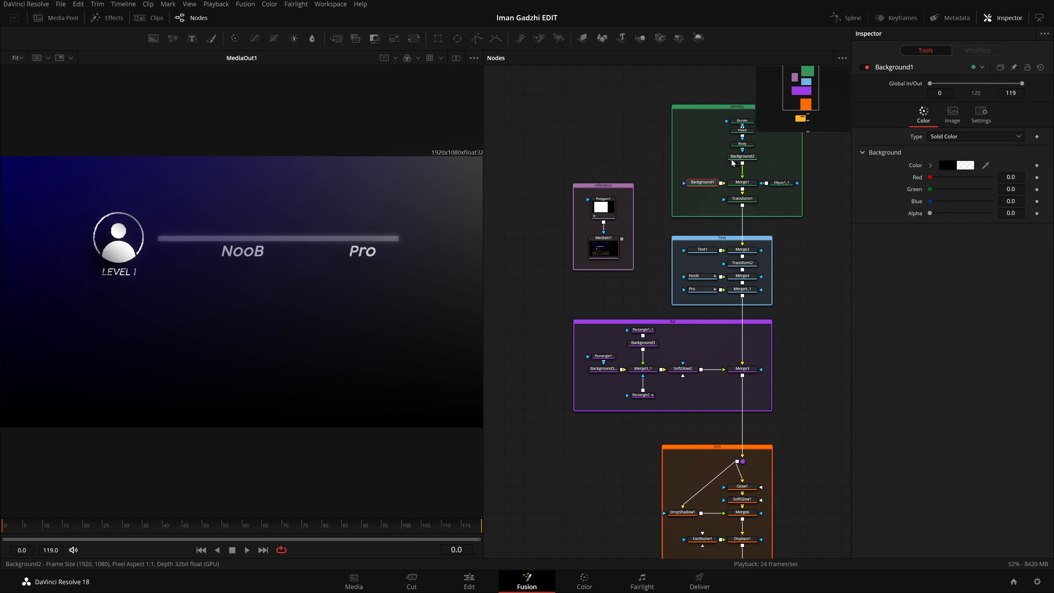
pyautogui.moveTo(768, 214); pyautogui.dragTo(648, 216)
pyautogui.click(766, 214)
pyautogui.hotkey('ctrl', 'space')
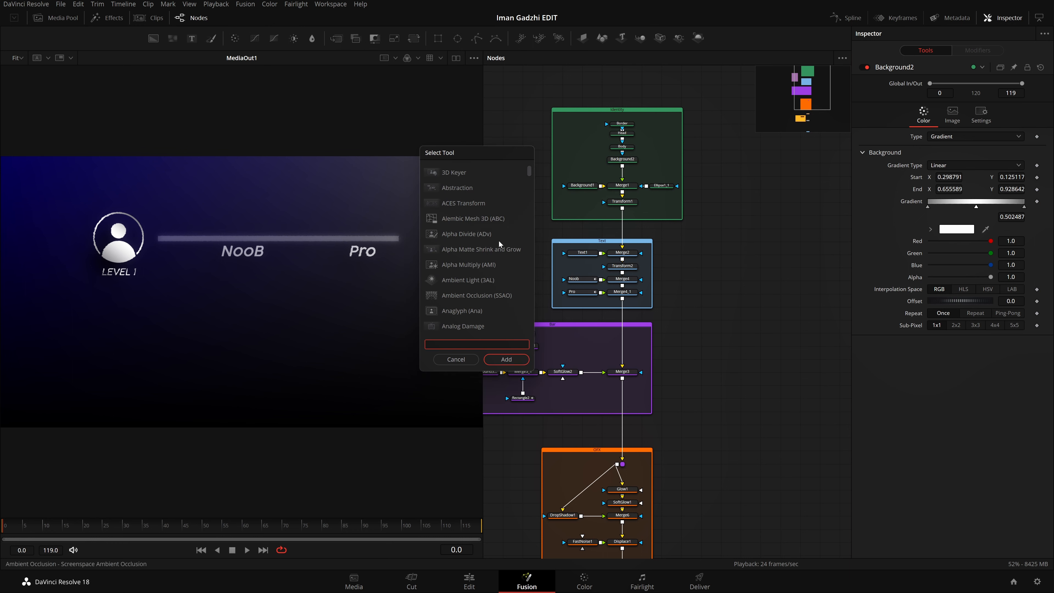
pyautogui.click(456, 365)
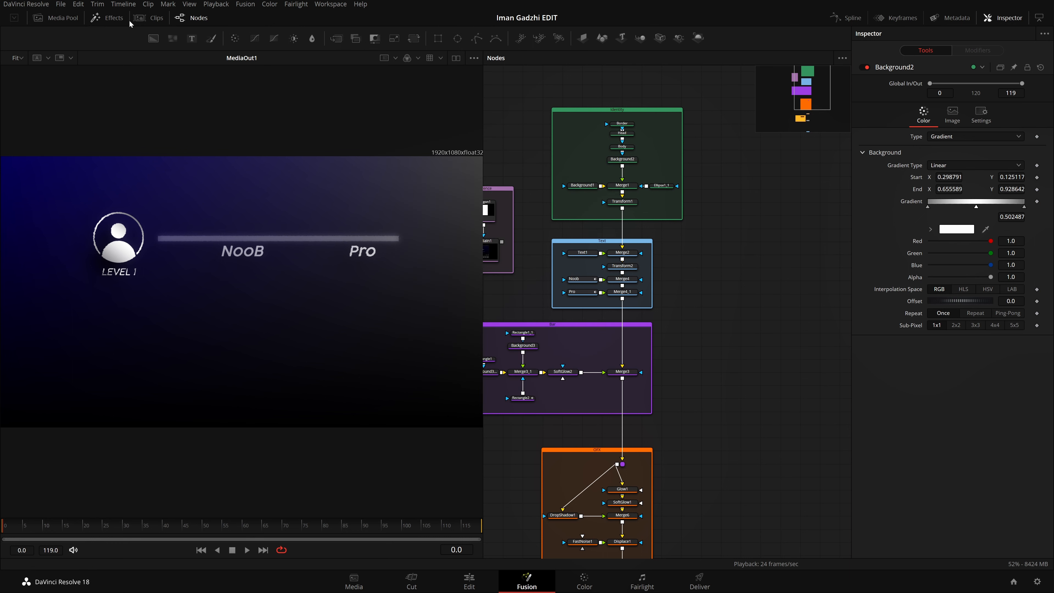
# Step: Browse the effects library's Tools and OpenFX categories, including Resolve FX Blur and Resolve FX Color, and close the library
pyautogui.click(109, 18)
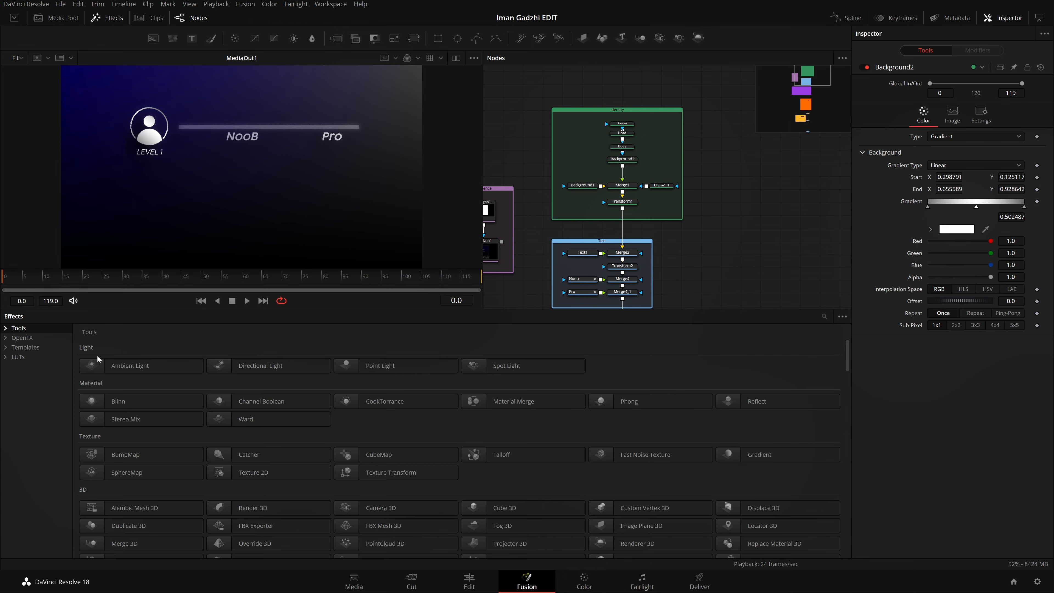
pyautogui.click(7, 329)
pyautogui.click(9, 330)
pyautogui.click(6, 337)
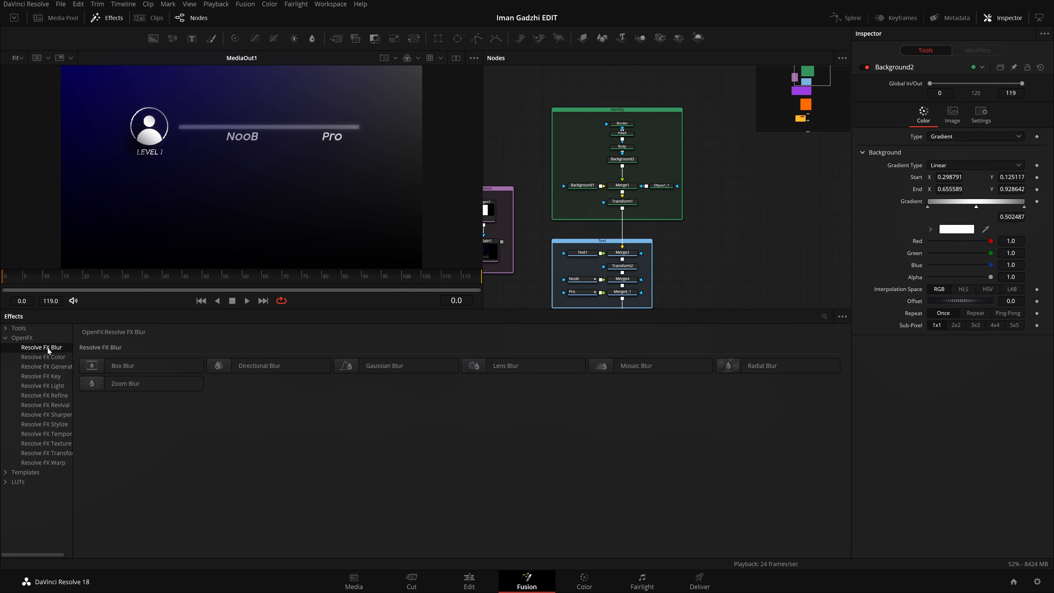
pyautogui.click(42, 357)
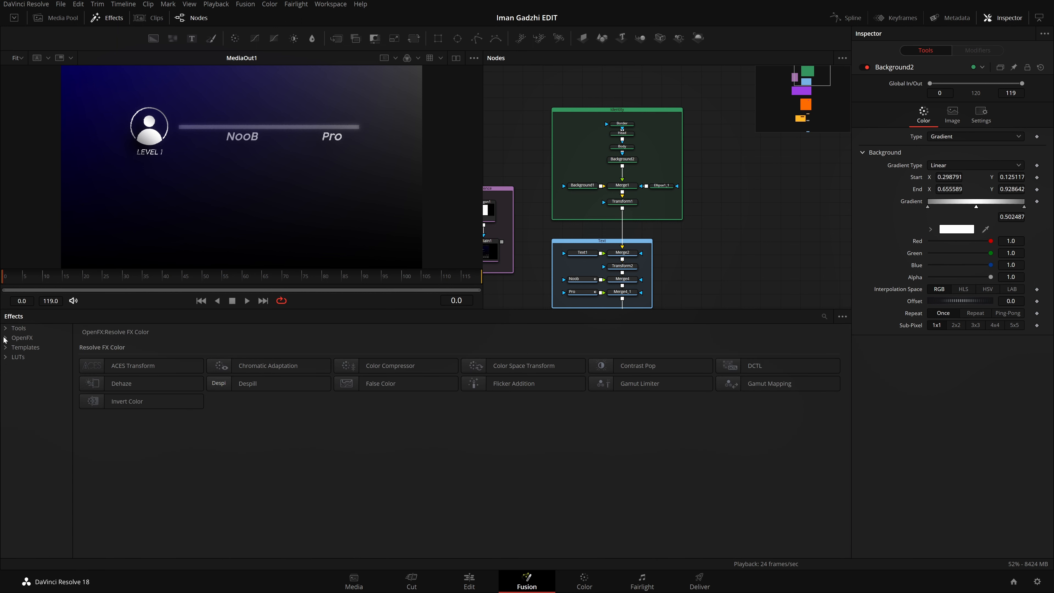
pyautogui.click(100, 22)
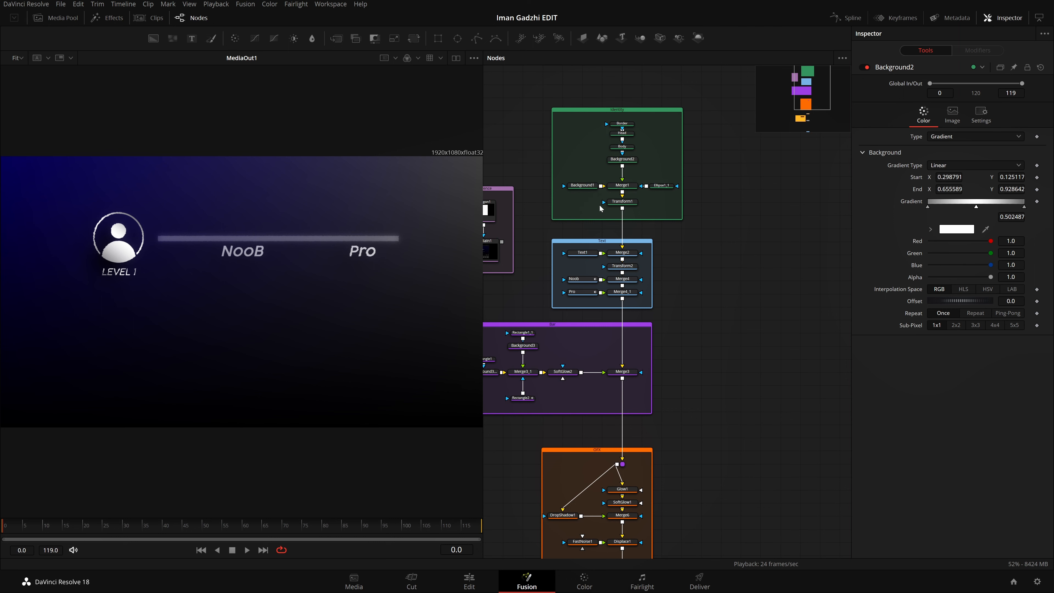
# Step: Widen the node editor by shrinking the viewer and bring the node groups into sight
pyautogui.moveTo(483, 189); pyautogui.dragTo(241, 199)
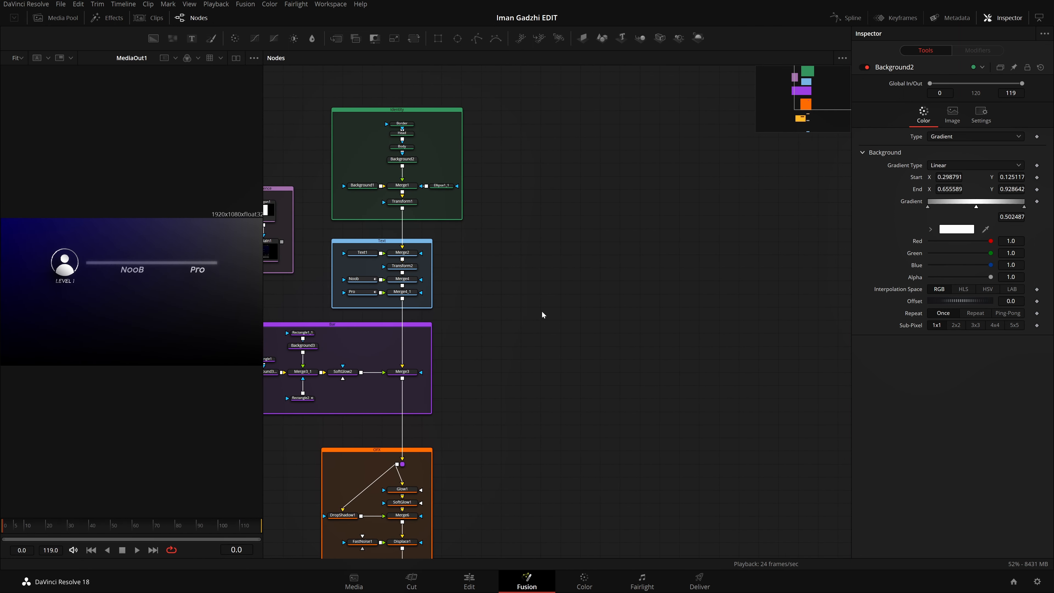
pyautogui.moveTo(541, 311)
pyautogui.mouseDown()
pyautogui.moveTo(723, 291)
pyautogui.moveTo(659, 313)
pyautogui.moveTo(672, 291)
pyautogui.moveTo(682, 295)
pyautogui.mouseUp()
pyautogui.moveTo(600, 120); pyautogui.dragTo(761, 371)
pyautogui.moveTo(767, 192); pyautogui.dragTo(461, 324)
pyautogui.moveTo(622, 156); pyautogui.dragTo(334, 235)
# Step: Look over the context menus of the node editor and the viewer without choosing any command
pyautogui.rightClick(668, 199)
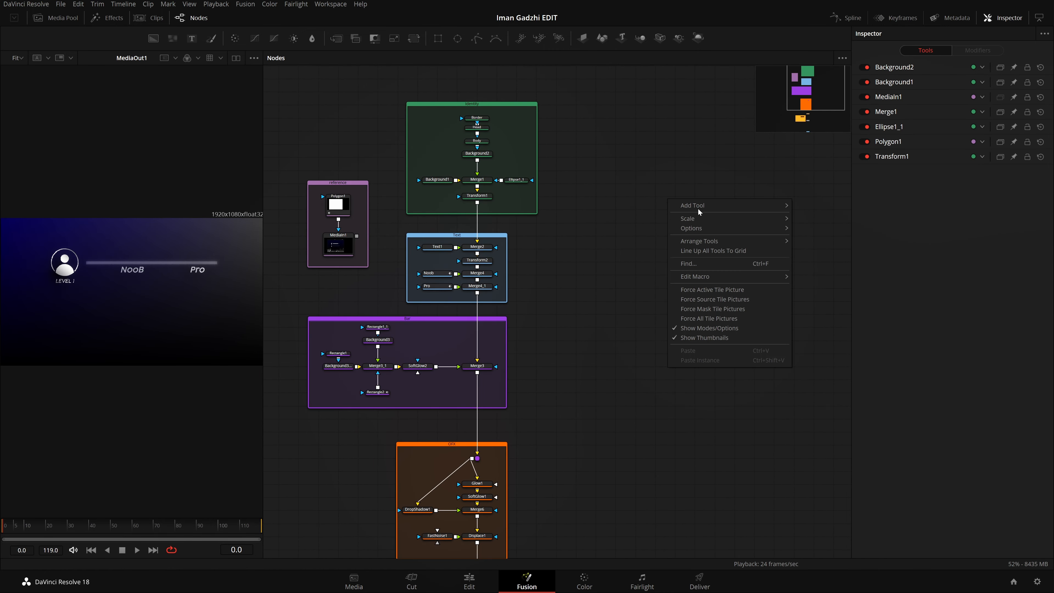
pyautogui.click(700, 185)
pyautogui.rightClick(653, 232)
pyautogui.click(607, 207)
pyautogui.rightClick(622, 182)
pyautogui.click(79, 303)
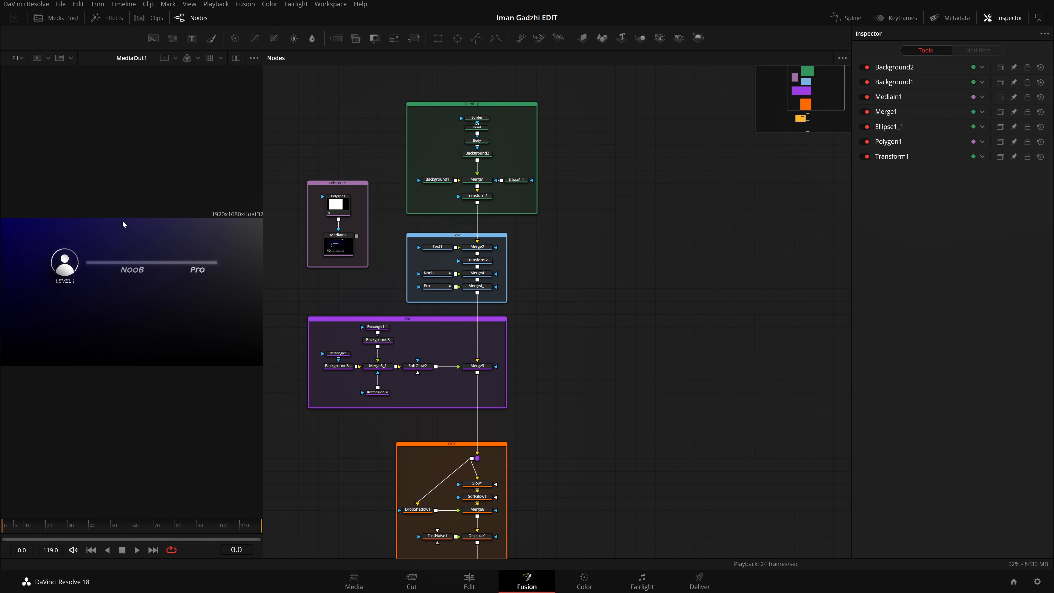
pyautogui.rightClick(102, 156)
pyautogui.rightClick(77, 258)
pyautogui.click(55, 294)
# Step: Enlarge the viewer again and bring an empty area of the node graph beside the Identity group into sight
pyautogui.moveTo(661, 326); pyautogui.dragTo(638, 333)
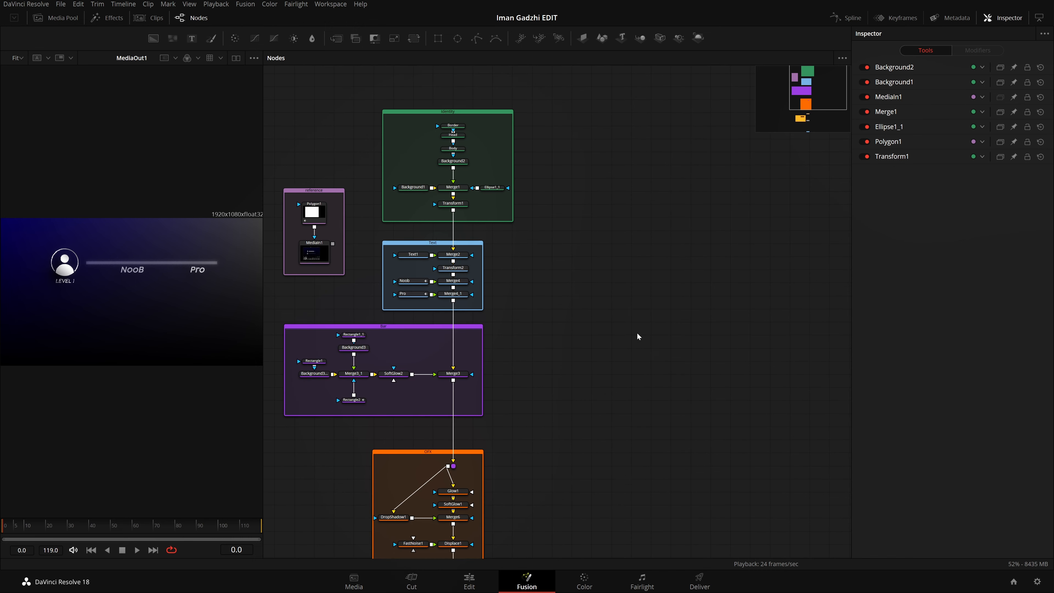
pyautogui.moveTo(262, 293); pyautogui.dragTo(416, 309)
pyautogui.moveTo(674, 312); pyautogui.dragTo(645, 321)
pyautogui.moveTo(786, 290); pyautogui.dragTo(621, 353)
# Step: Add a Background node found by searching "bg" in the empty graph area and show it in the viewer
pyautogui.hotkey('shift', 'space')
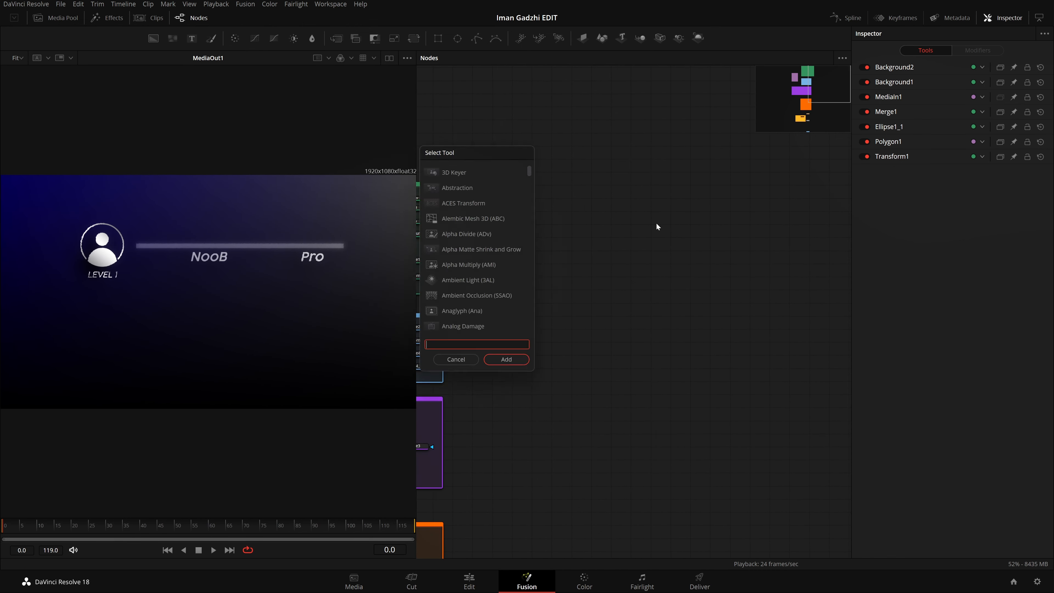
pyautogui.write('bg')
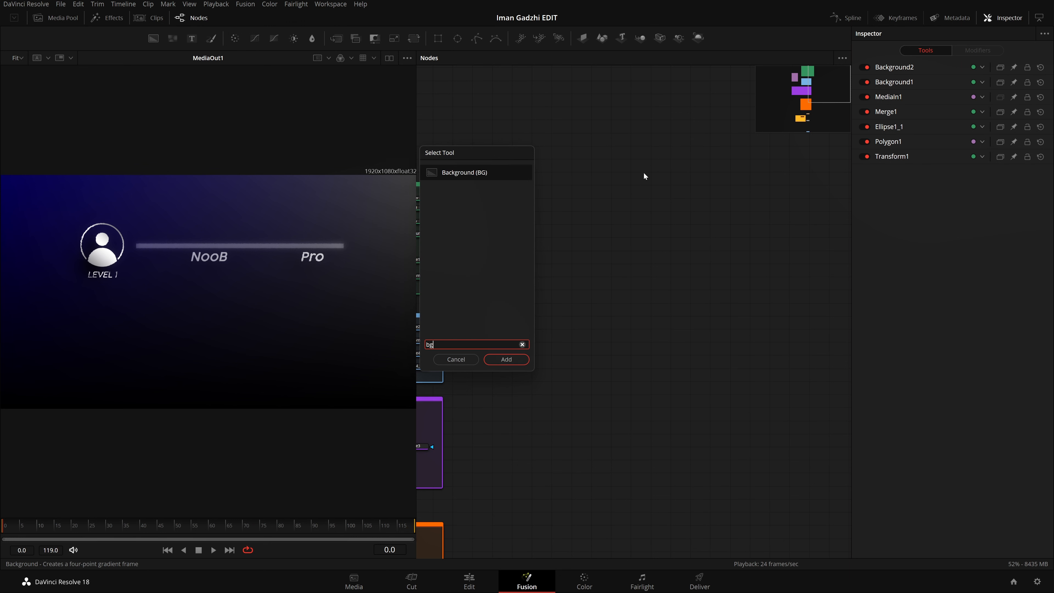
pyautogui.moveTo(507, 149); pyautogui.dragTo(490, 112)
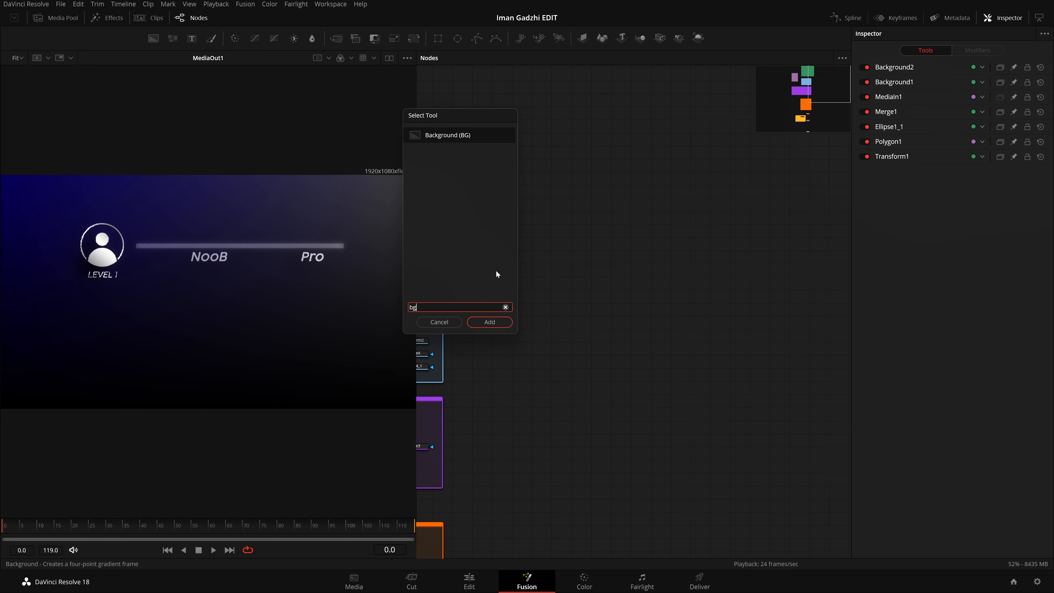
pyautogui.click(488, 322)
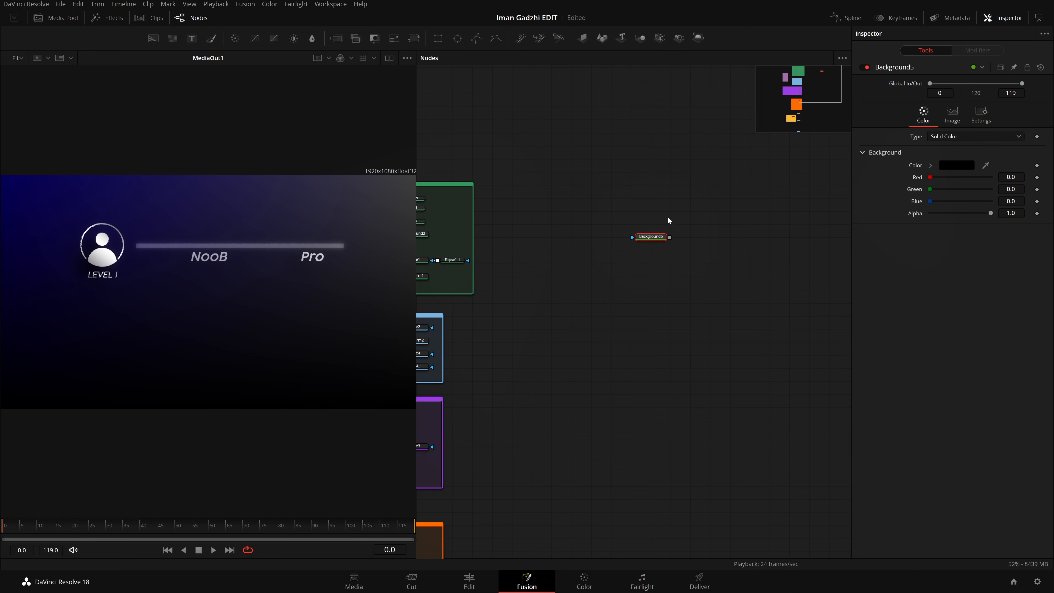
pyautogui.press('1')
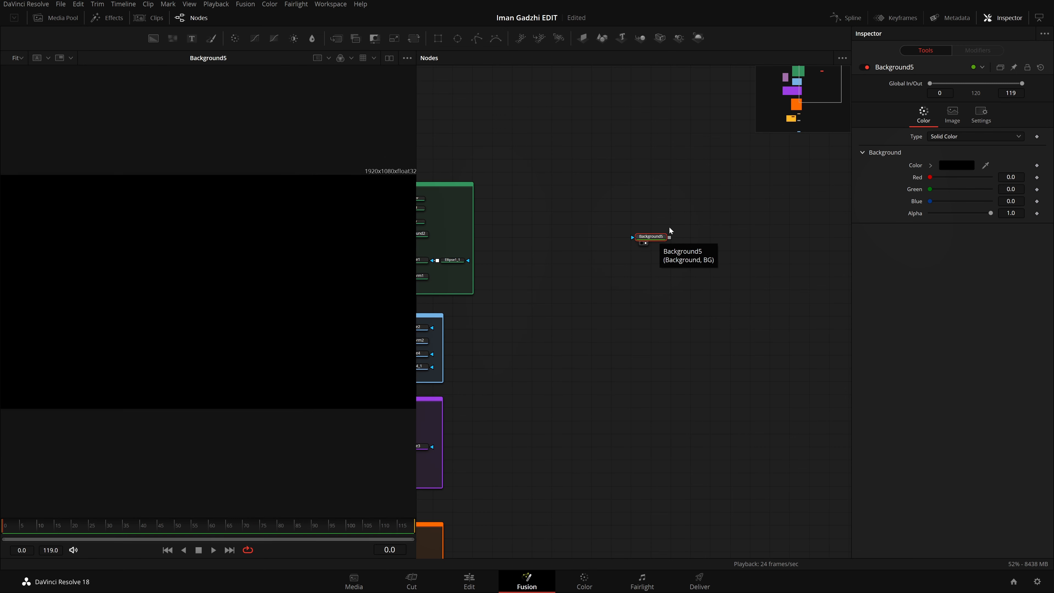
# Step: Try the dual-viewer layout, return to a single viewer, and toggle the new Background node's display off and on
pyautogui.click(389, 59)
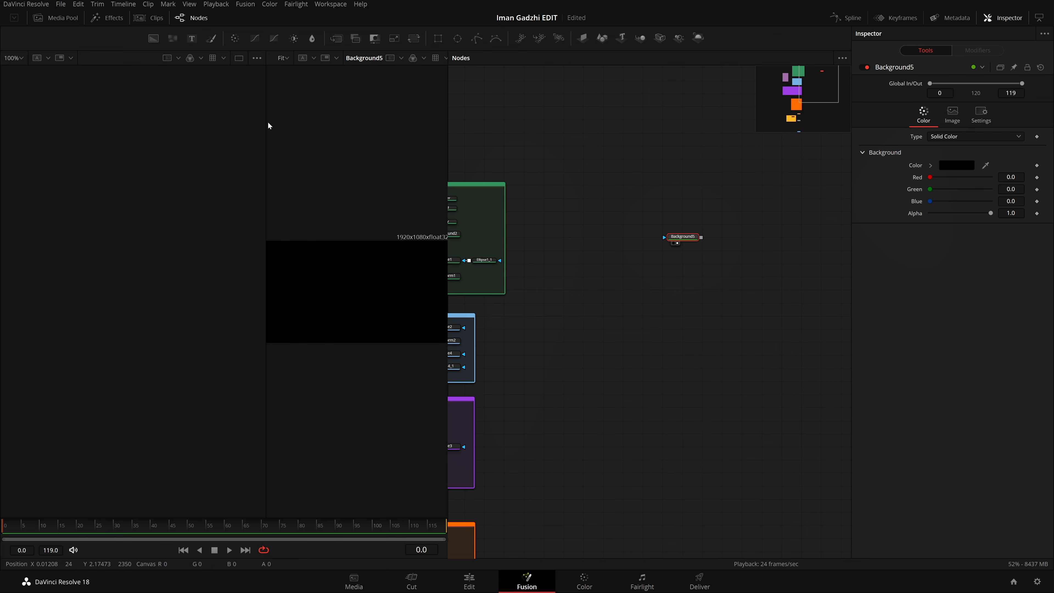
pyautogui.moveTo(266, 126); pyautogui.dragTo(172, 136)
pyautogui.click(421, 58)
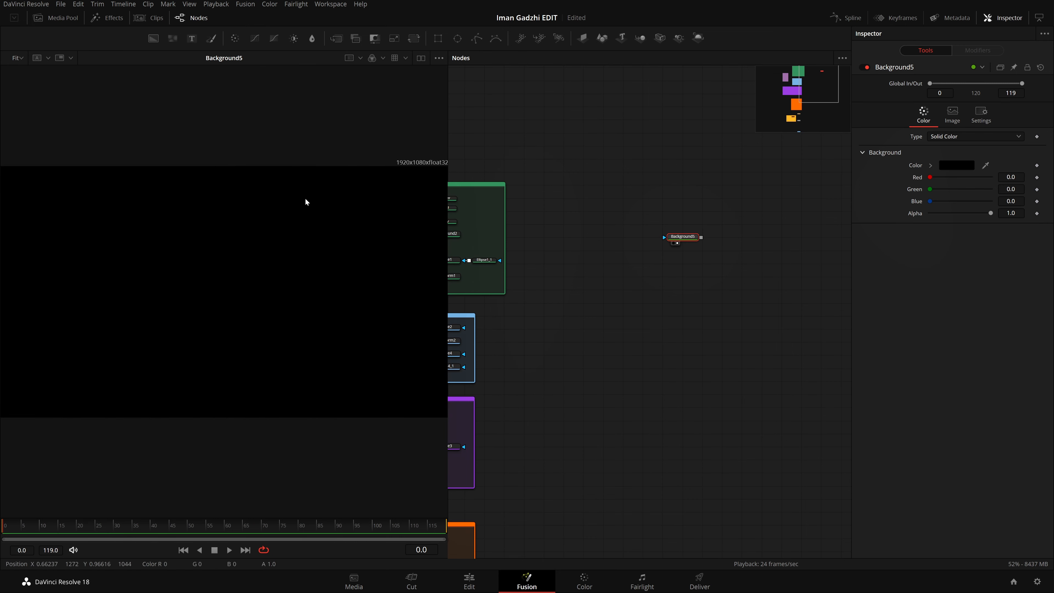
pyautogui.press('2')
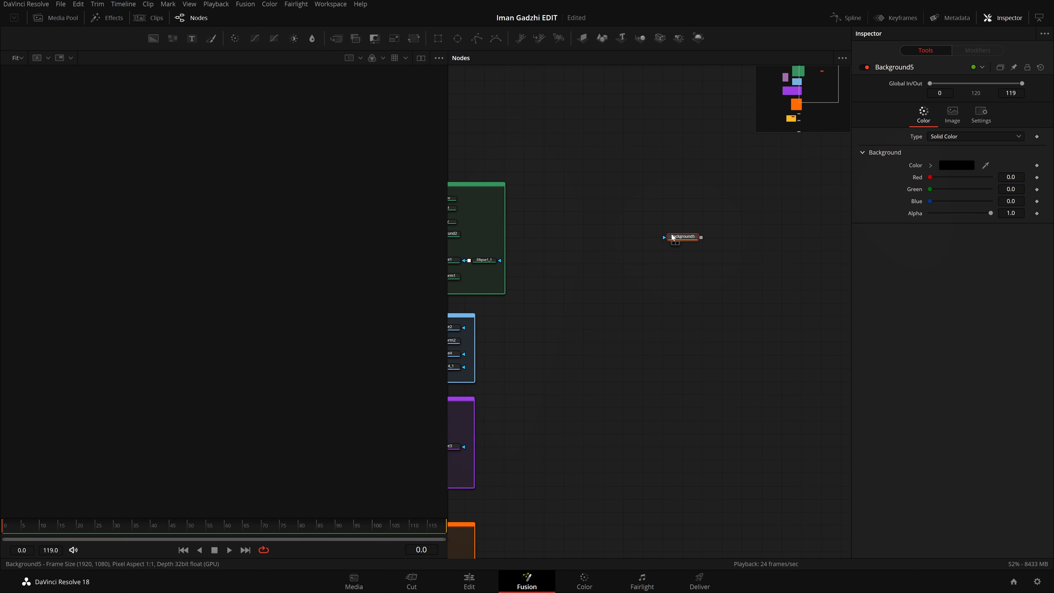
pyautogui.press('2')
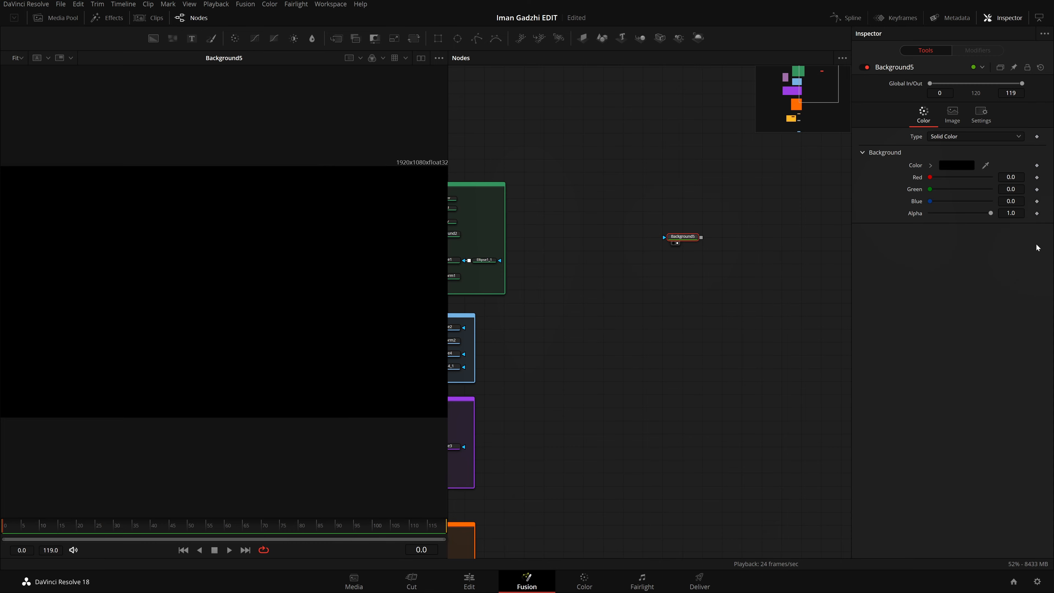
# Step: Set the new Background node's alpha to 0.0 and reposition the node in the empty graph area
pyautogui.moveTo(989, 213); pyautogui.dragTo(832, 221)
pyautogui.moveTo(693, 237); pyautogui.dragTo(712, 211)
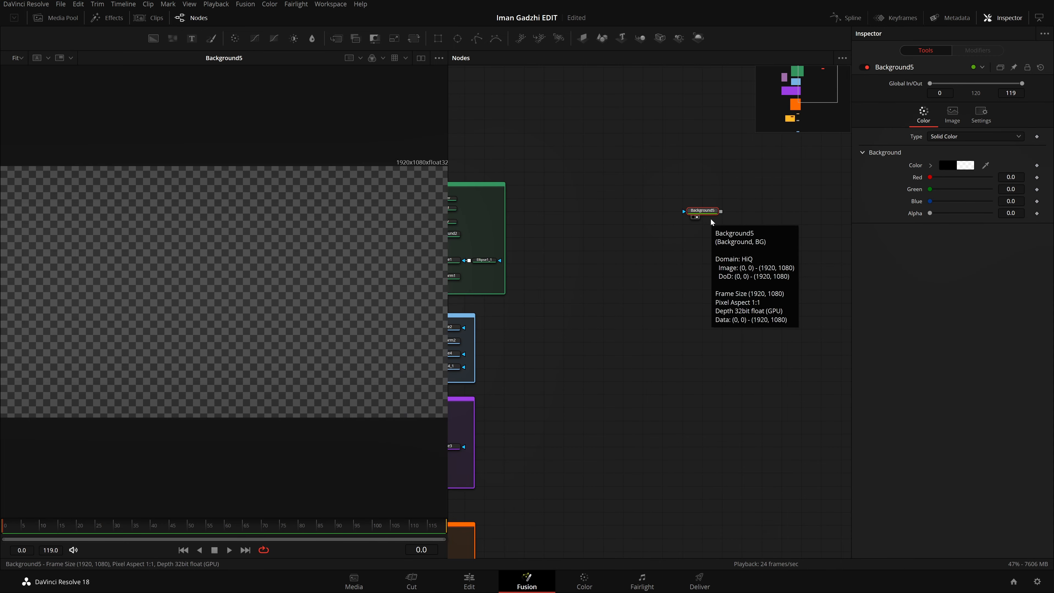
pyautogui.moveTo(710, 219); pyautogui.dragTo(659, 254)
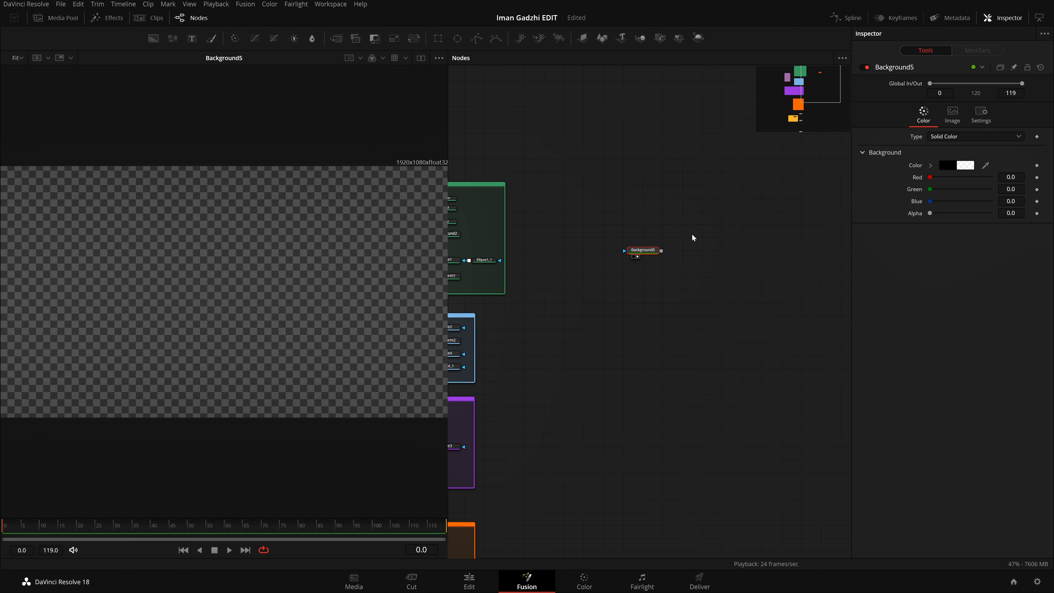
# Step: Add a Merge node connected after the transparent Background node and space the two nodes apart
pyautogui.hotkey('shift', 'space')
pyautogui.write('bgmerge')
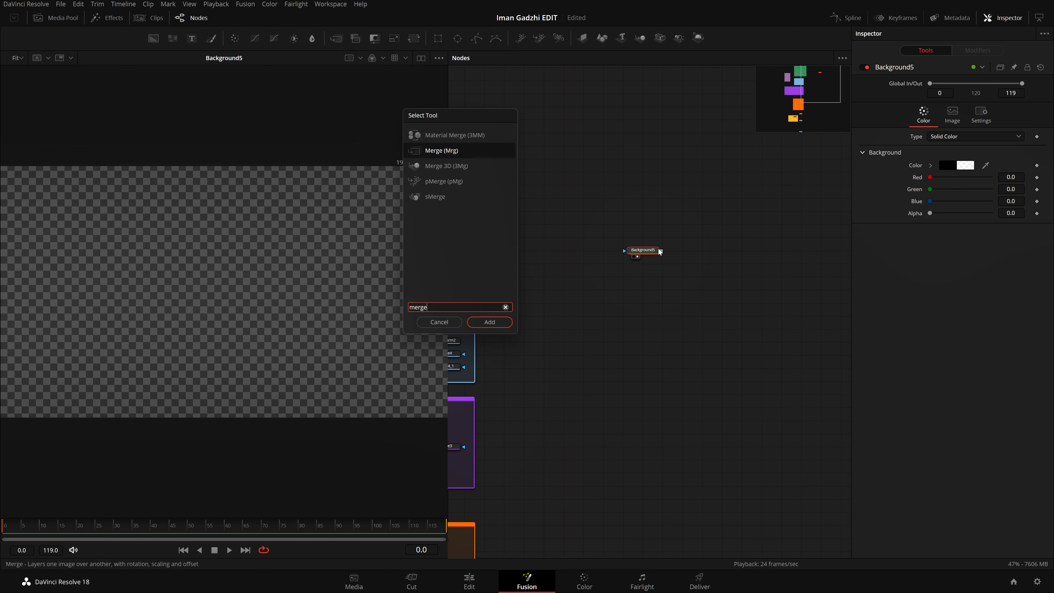
pyautogui.press('Return')
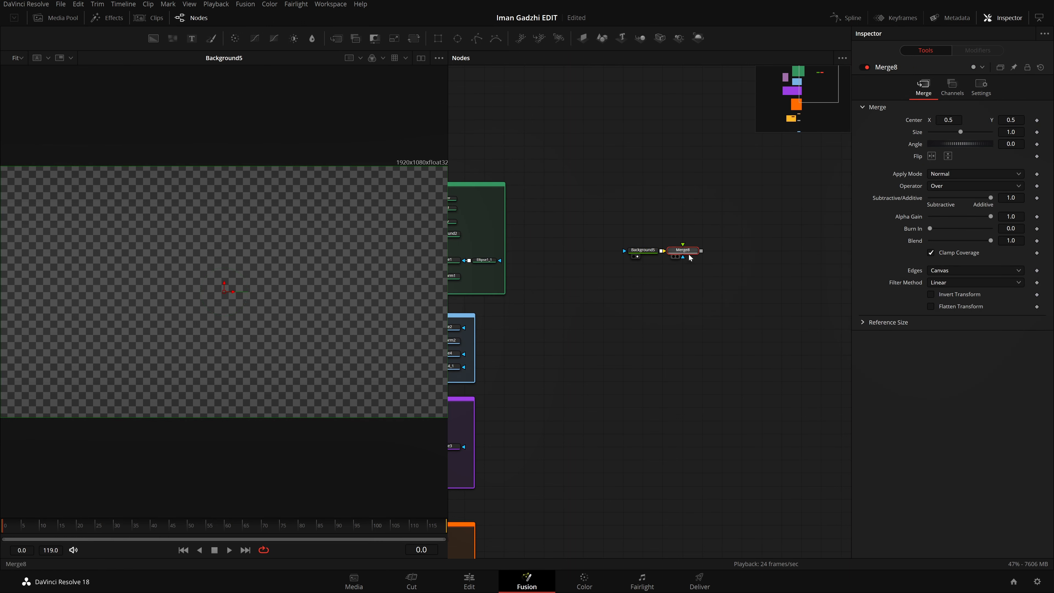
pyautogui.moveTo(689, 255); pyautogui.dragTo(703, 254)
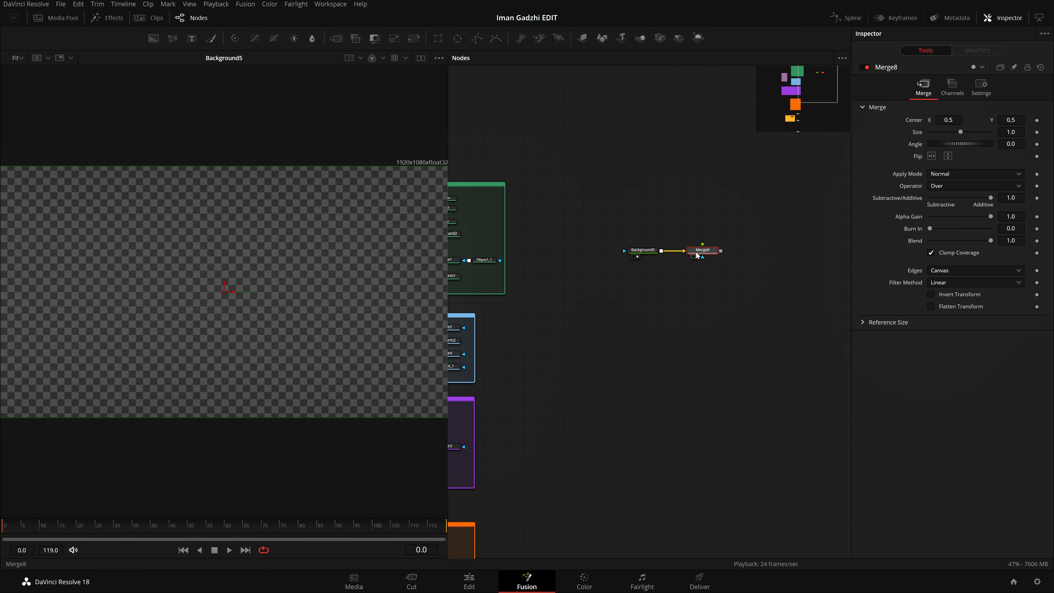
pyautogui.click(713, 202)
pyautogui.hotkey('shift', 'space')
pyautogui.click(458, 322)
# Step: Duplicate the transparent Background node, connect the copy to Merge8's foreground input, and show Merge8 in the viewer
pyautogui.click(646, 249)
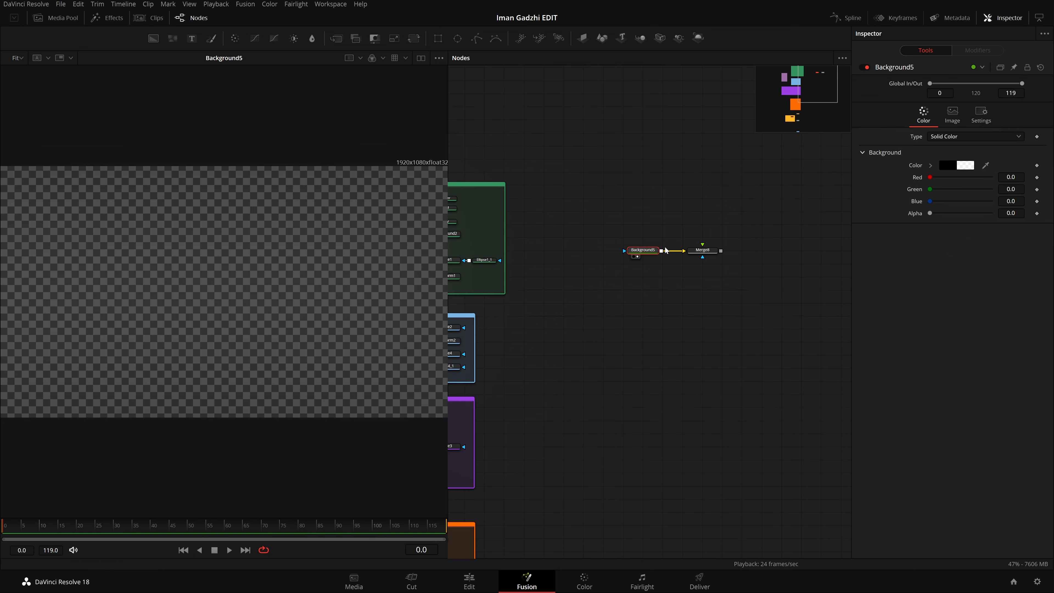
pyautogui.hotkey('ctrl', 'v')
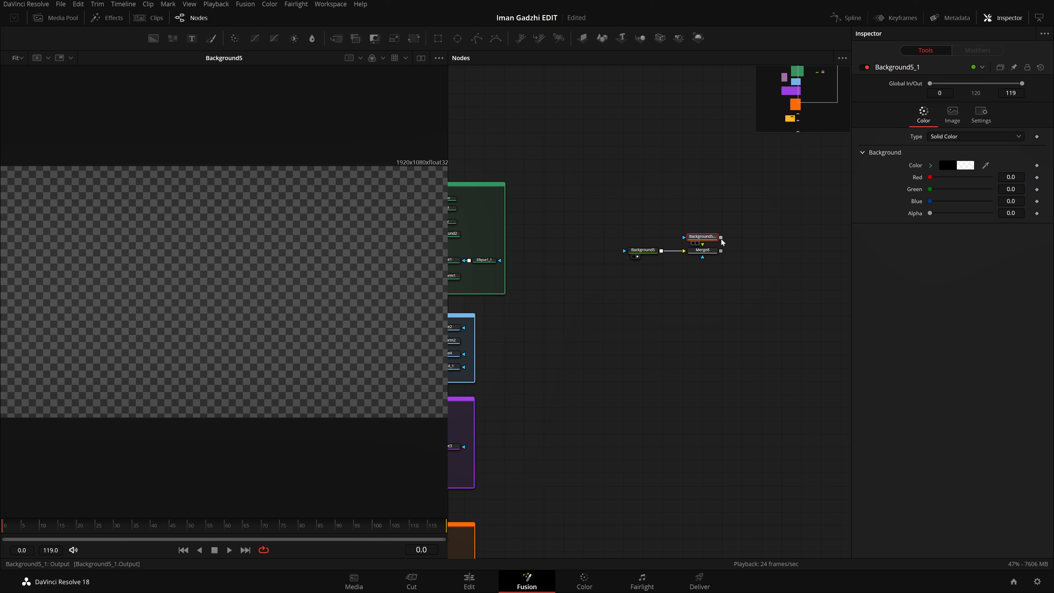
pyautogui.moveTo(722, 238)
pyautogui.mouseDown()
pyautogui.moveTo(740, 220)
pyautogui.moveTo(710, 251)
pyautogui.mouseUp()
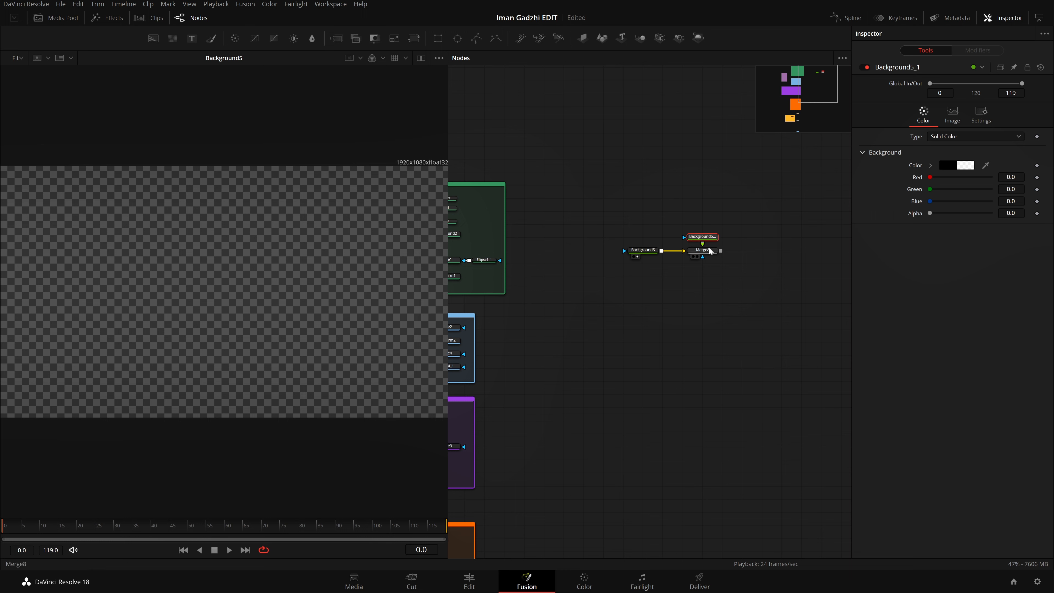
pyautogui.click(697, 256)
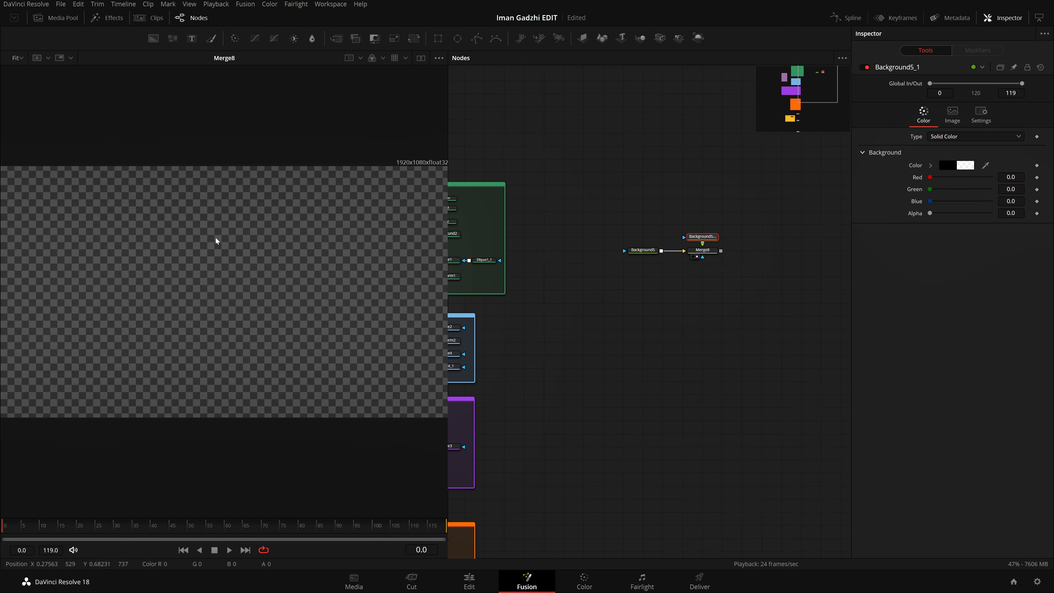
# Step: Move Background5_1 a little farther above Merge8, set its alpha to 1.0 and change its color to white
pyautogui.click(642, 250)
pyautogui.click(705, 236)
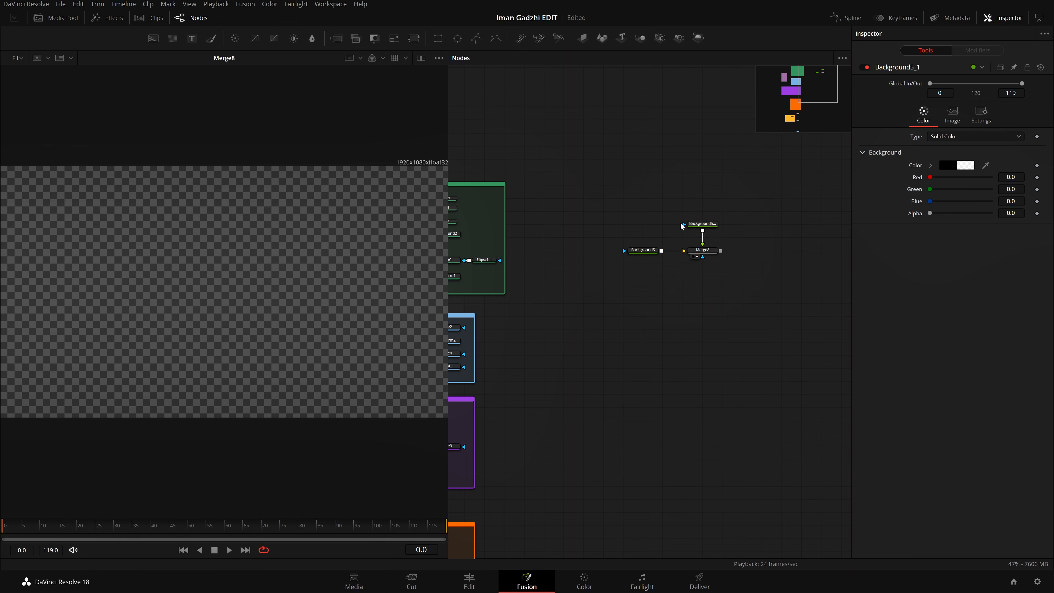
pyautogui.moveTo(929, 213); pyautogui.dragTo(1046, 226)
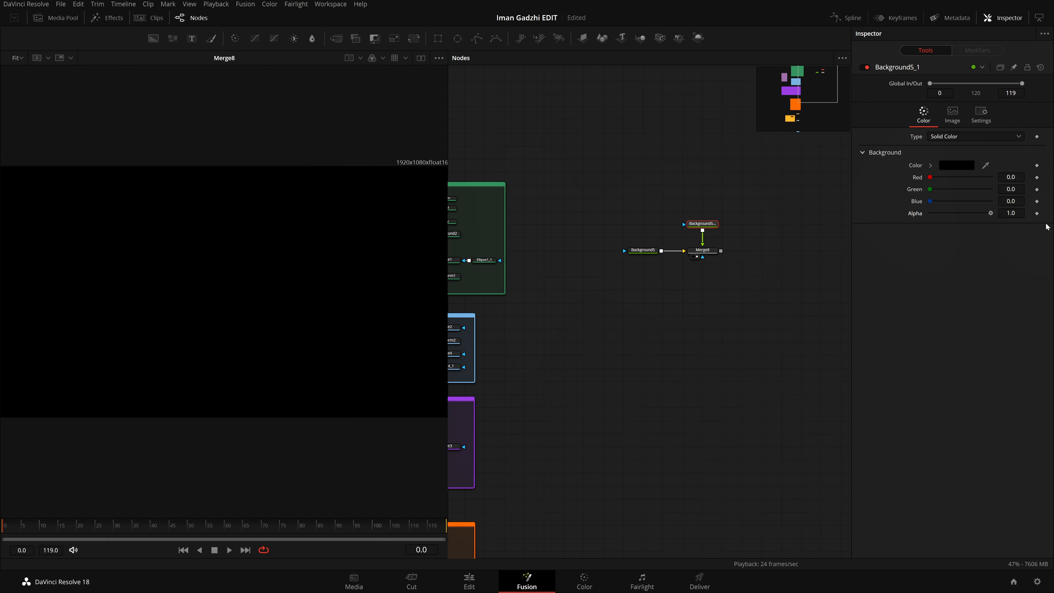
pyautogui.click(949, 166)
pyautogui.moveTo(643, 306); pyautogui.dragTo(641, 207)
pyautogui.click(624, 381)
# Step: Change the Background5_1 fill type to Gradient and set the gradient's start color to dark grey #363636
pyautogui.click(971, 137)
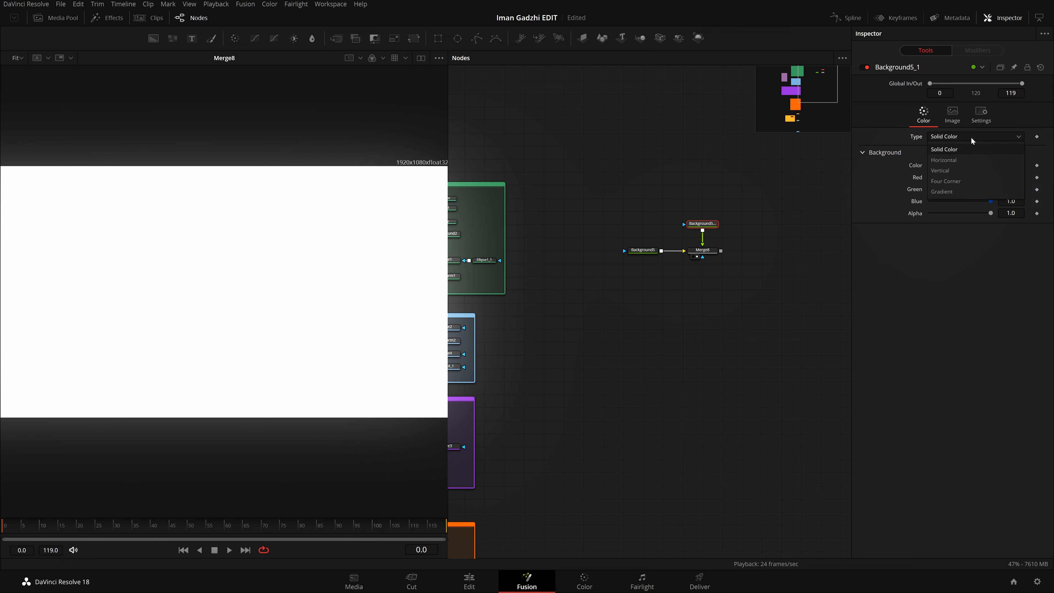
pyautogui.click(985, 186)
pyautogui.hscroll(-5, 588, 292)
pyautogui.hscroll(4, 584, 261)
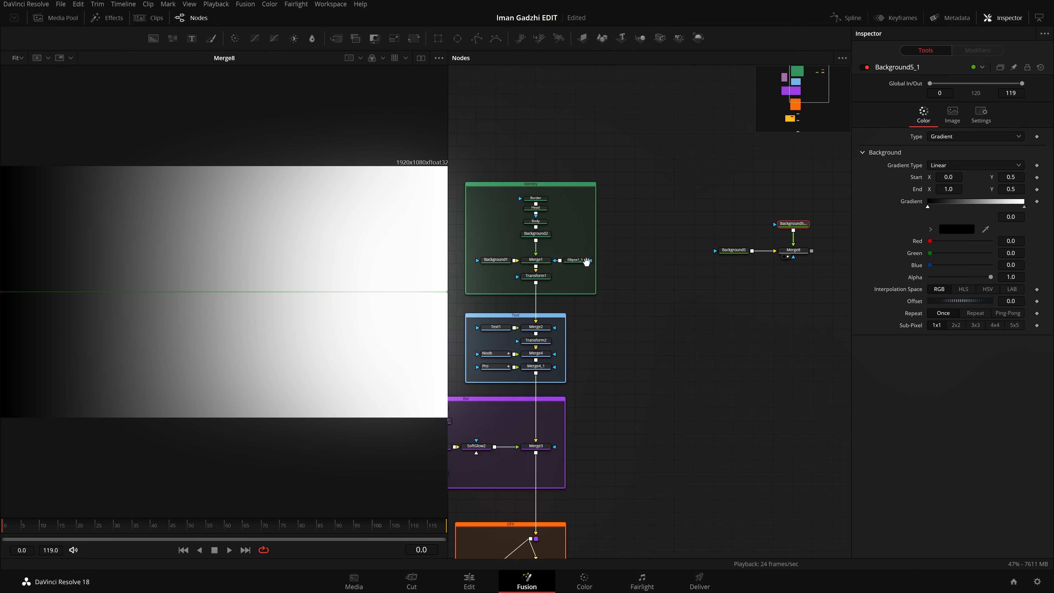
pyautogui.click(942, 232)
pyautogui.moveTo(643, 267); pyautogui.dragTo(640, 286)
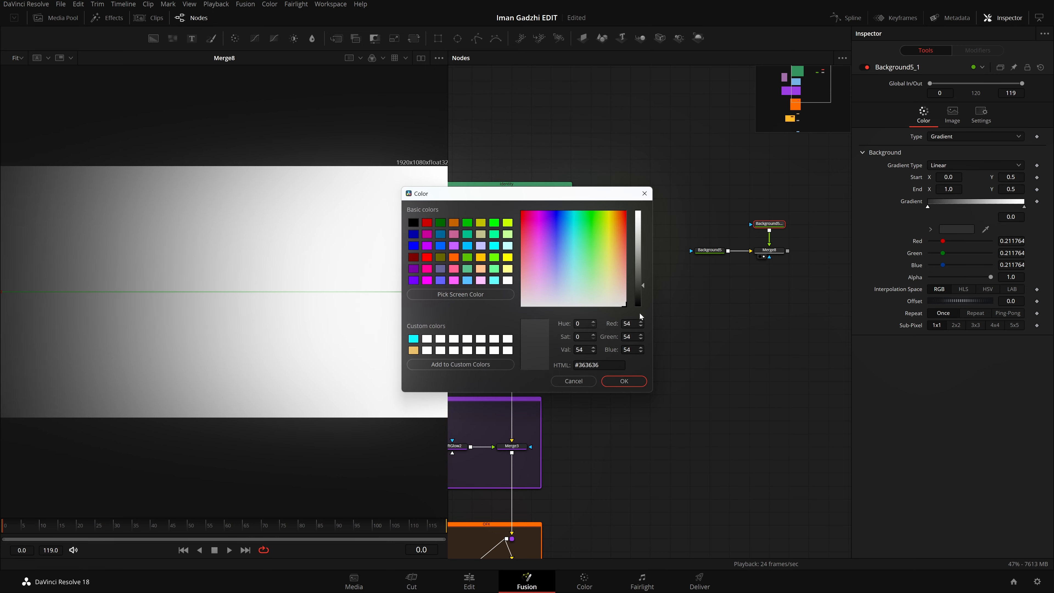
pyautogui.click(630, 381)
pyautogui.scroll(-2, 190, 283)
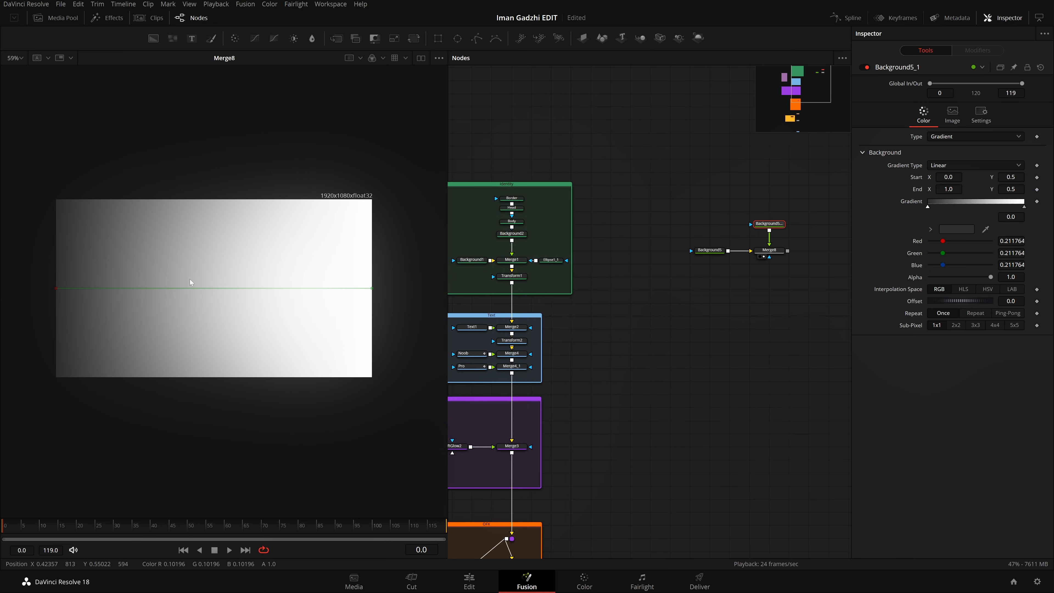
# Step: Tilt the gradient diagonally, with its start at about X 0.225, Y 0.003 and its end at about X 0.591, Y 1.0
pyautogui.moveTo(372, 289); pyautogui.dragTo(247, 203)
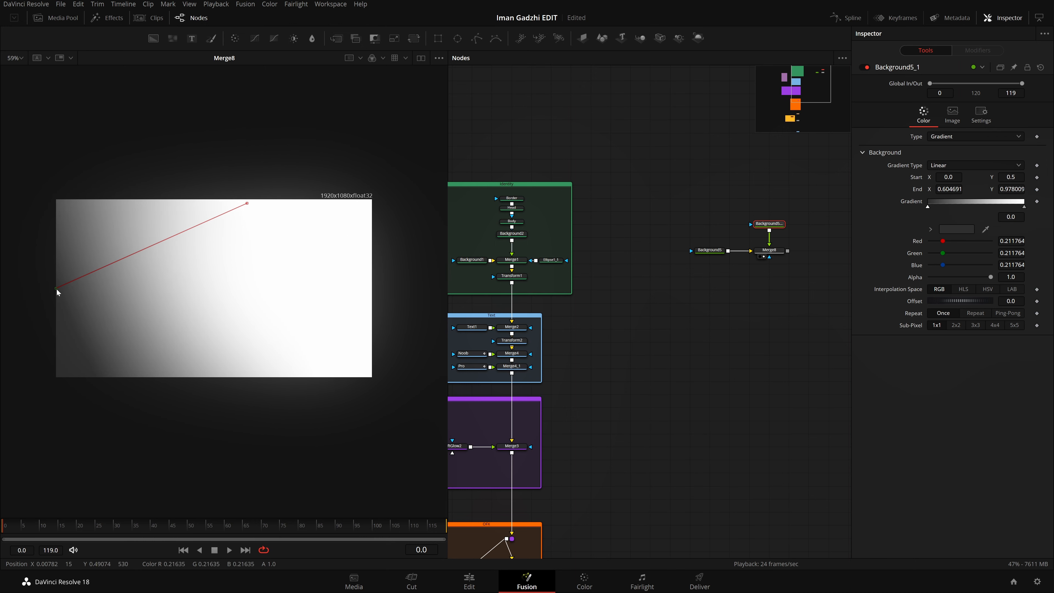
pyautogui.moveTo(56, 287); pyautogui.dragTo(126, 377)
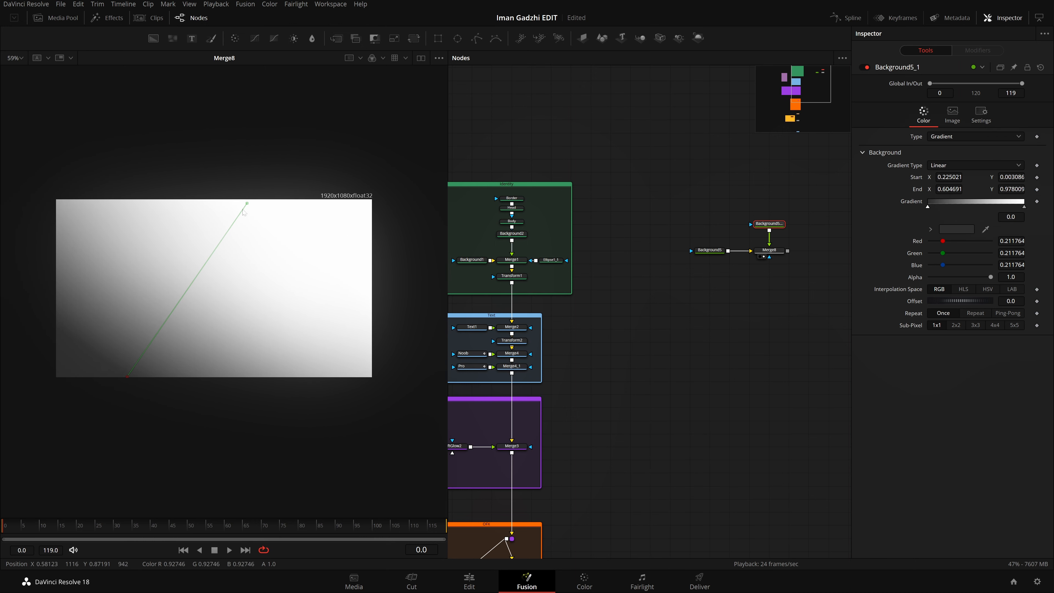
pyautogui.moveTo(247, 203); pyautogui.dragTo(242, 199)
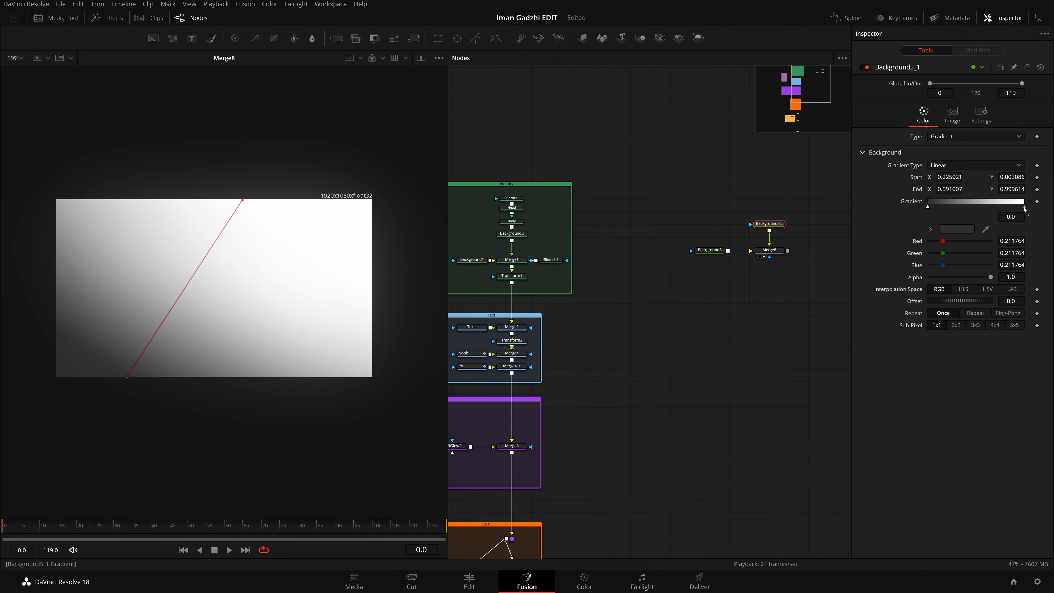
# Step: Move the white gradient stop to about 0.49 and add a grey stop near the start of the gradient
pyautogui.moveTo(1024, 209); pyautogui.dragTo(975, 211)
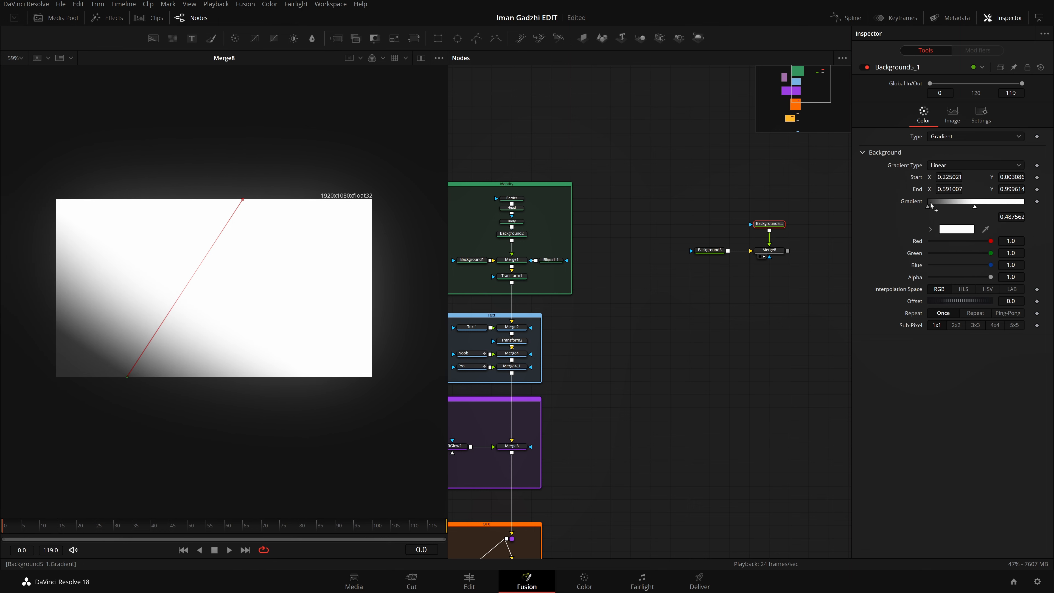
pyautogui.moveTo(930, 205); pyautogui.dragTo(987, 207)
# Step: Try recoloring the added stop and adding further gradient stops, and undo back to the single added grey stop
pyautogui.moveTo(988, 244); pyautogui.dragTo(1053, 256)
pyautogui.click(994, 201)
pyautogui.click(959, 202)
pyautogui.click(941, 202)
pyautogui.hotkey('ctrl', 'z')
pyautogui.hotkey('ctrl', 'z')
pyautogui.hotkey('ctrl', 'z')
pyautogui.hotkey('ctrl', 'z')
pyautogui.hotkey('ctrl', 'z')
pyautogui.hotkey('ctrl', 'shift', 'z')
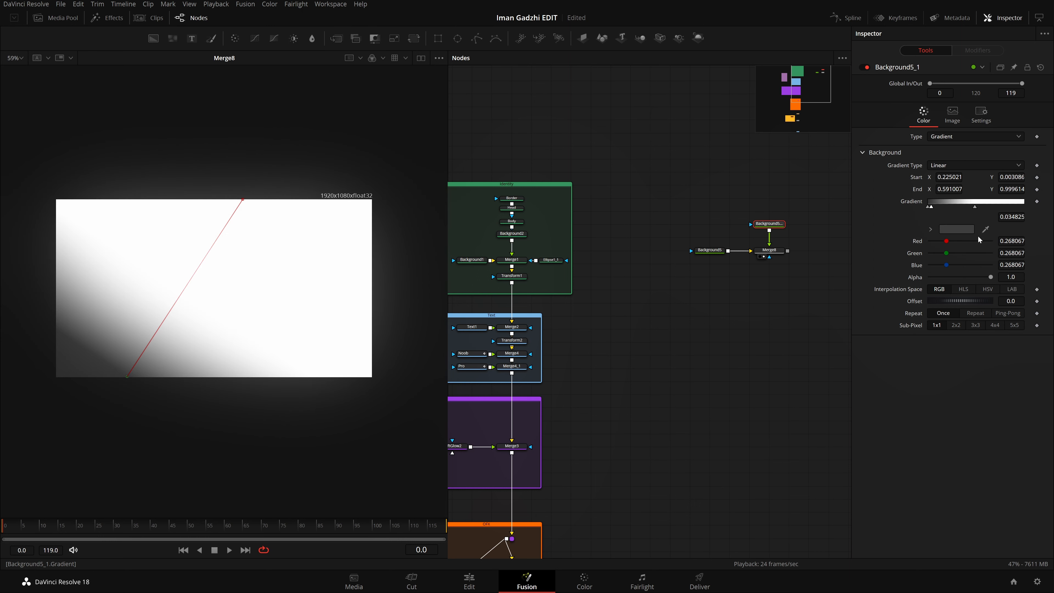
# Step: Move the added grey stop to position 1.0 and shift the gradient's end point to about X 0.61, Y 0.98
pyautogui.moveTo(930, 207); pyautogui.dragTo(1023, 207)
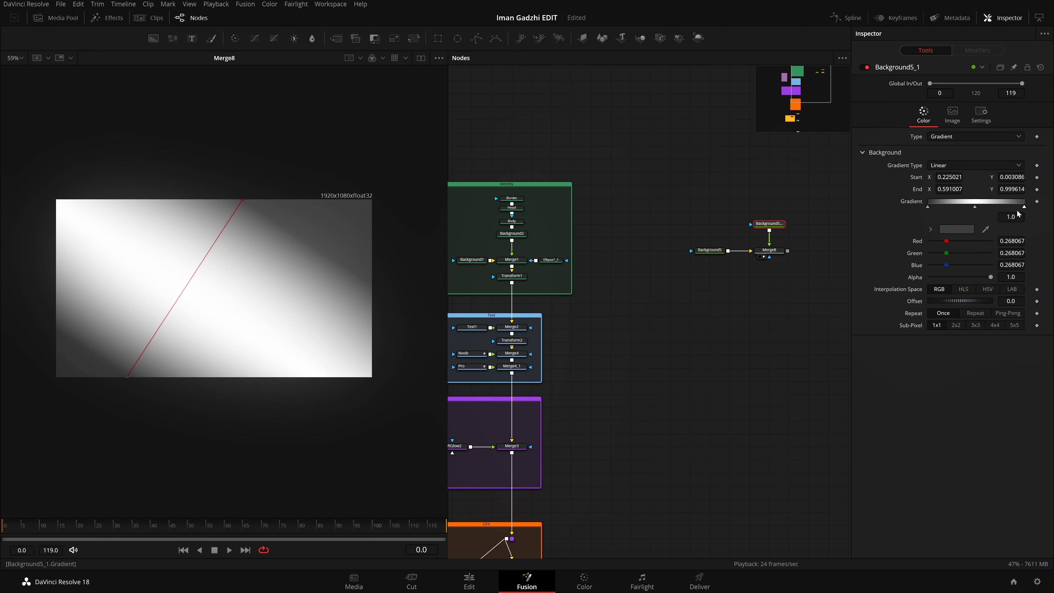
pyautogui.moveTo(244, 202); pyautogui.dragTo(292, 221)
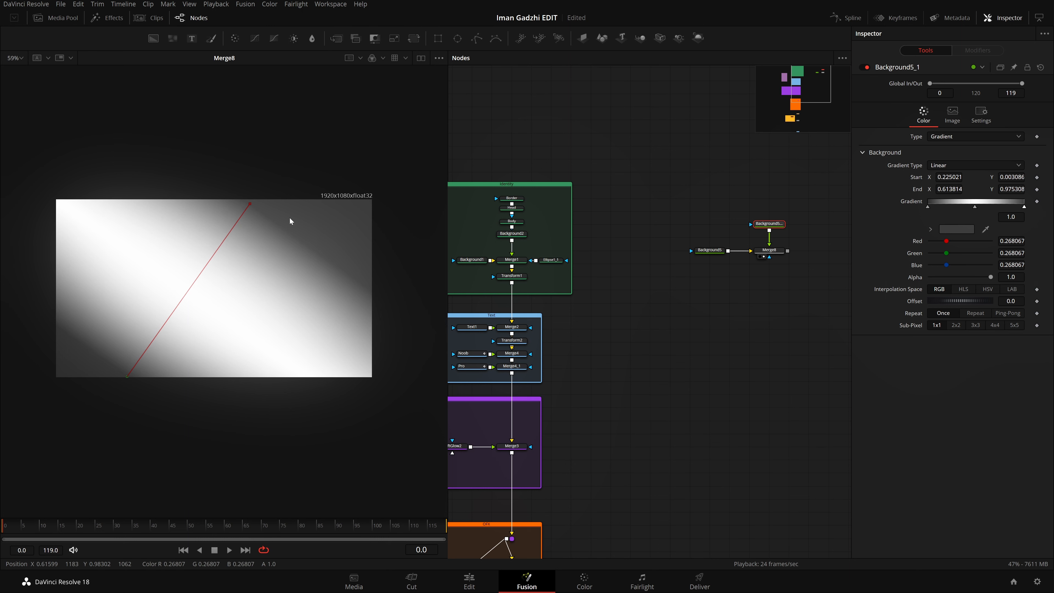
# Step: Compare the original Background2 gradient settings with those of Background5_1, and inspect the transparent Background5
pyautogui.click(511, 235)
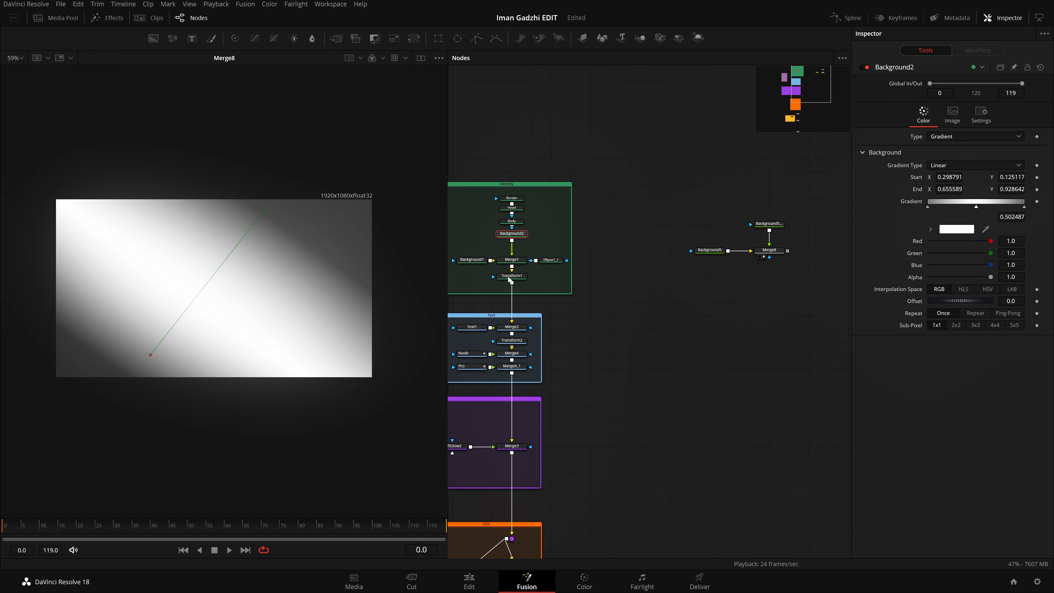
pyautogui.click(771, 225)
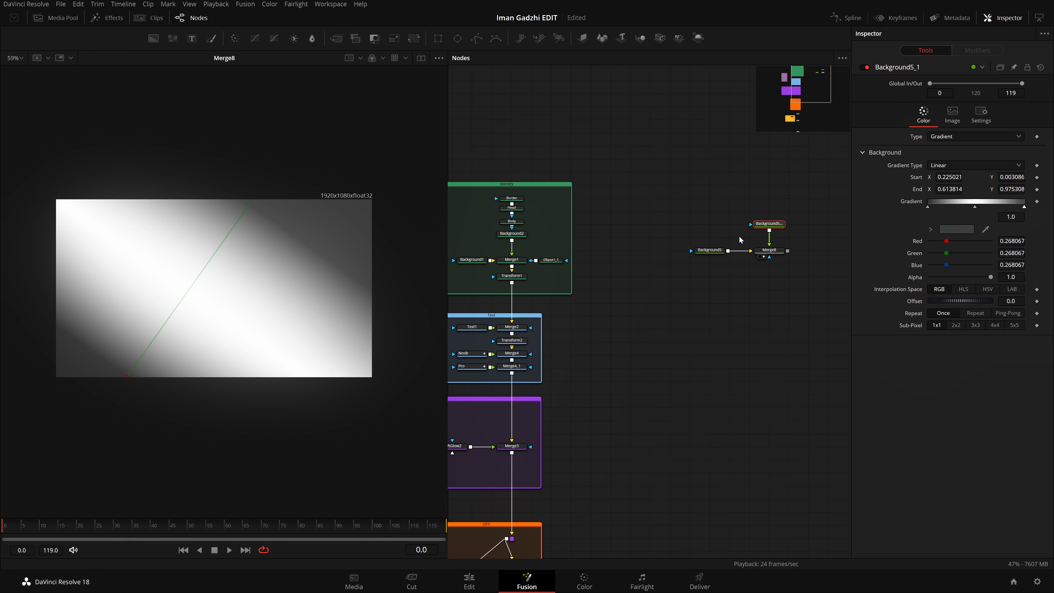
pyautogui.click(719, 251)
pyautogui.scroll(3, 740, 234)
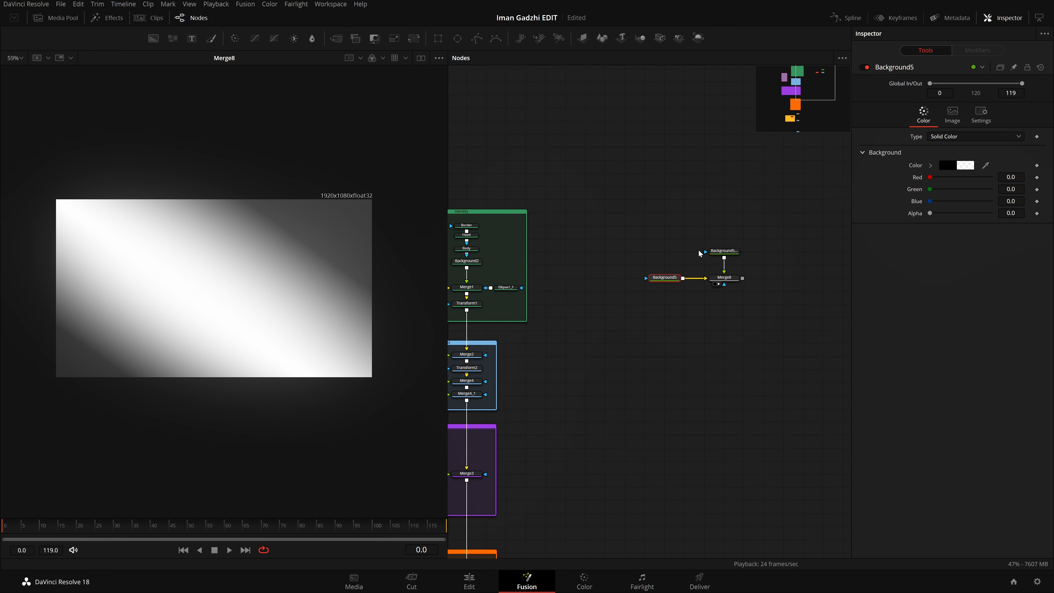
pyautogui.moveTo(759, 234); pyautogui.dragTo(749, 260)
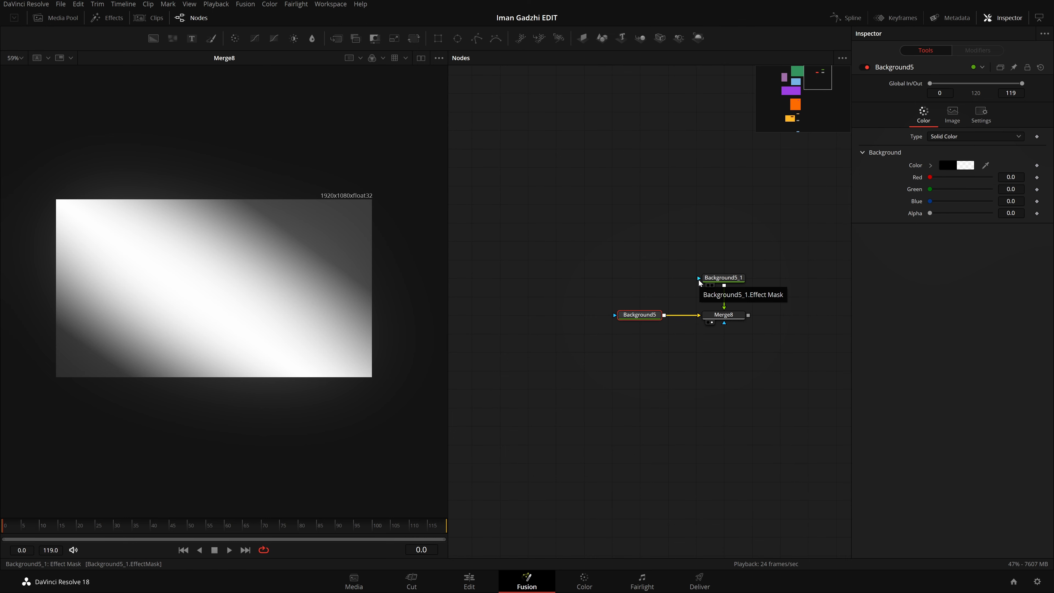
pyautogui.scroll(2, 728, 282)
pyautogui.moveTo(746, 259); pyautogui.dragTo(708, 312)
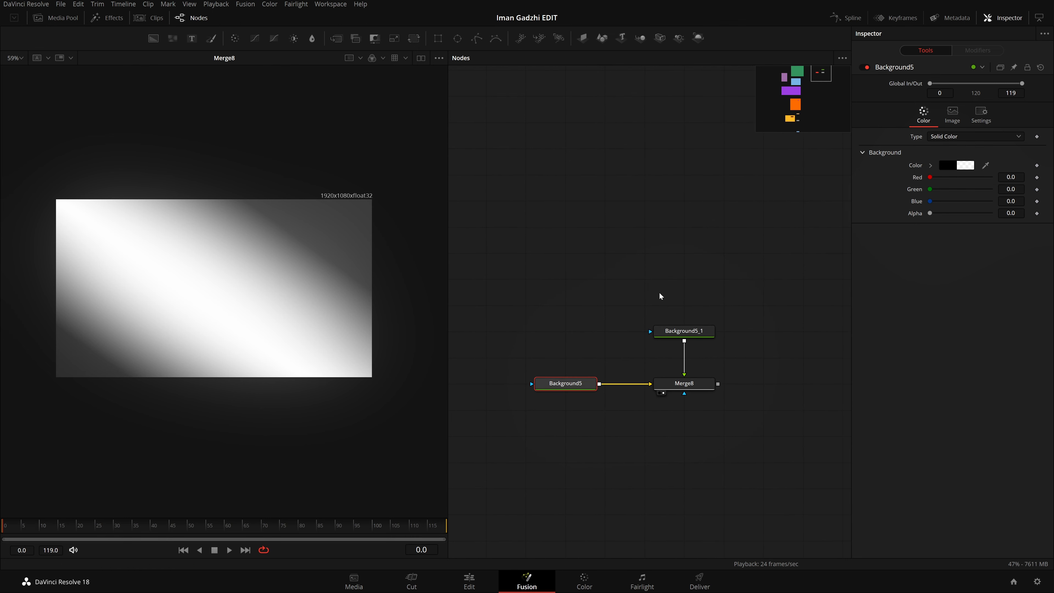
pyautogui.click(677, 290)
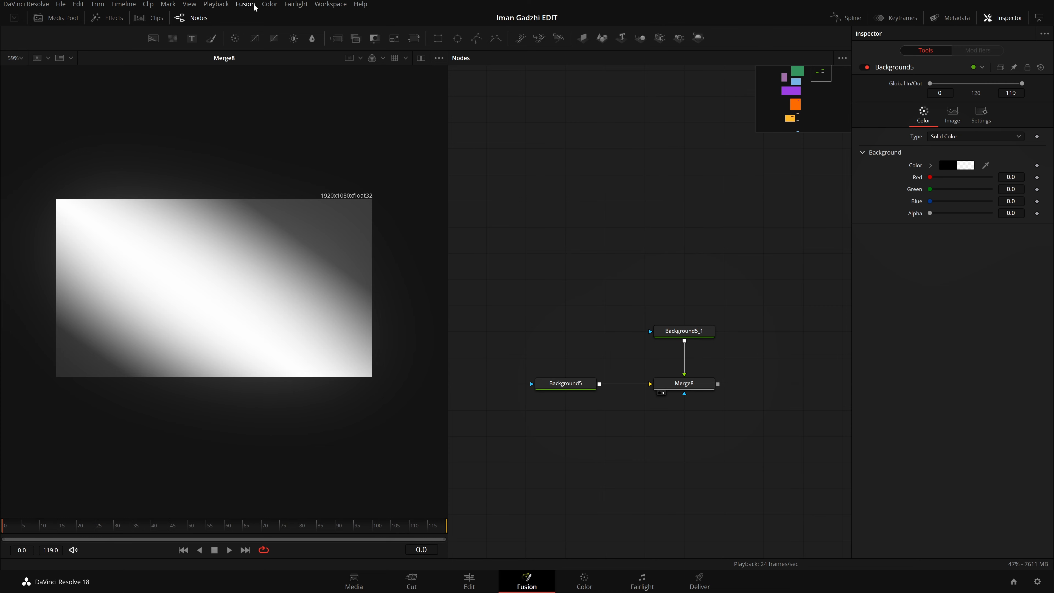
pyautogui.click(245, 4)
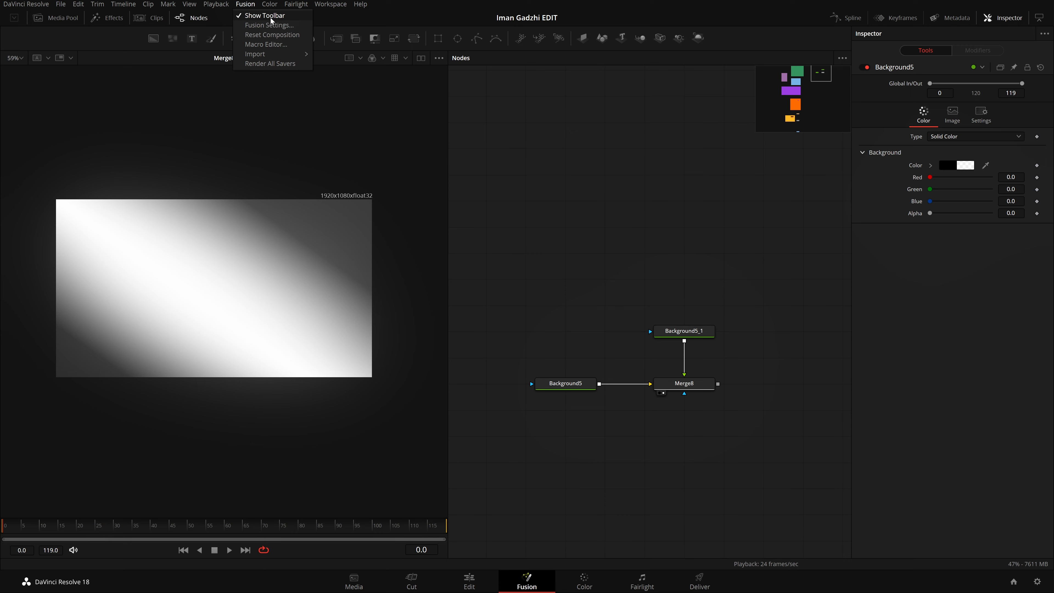
pyautogui.click(505, 208)
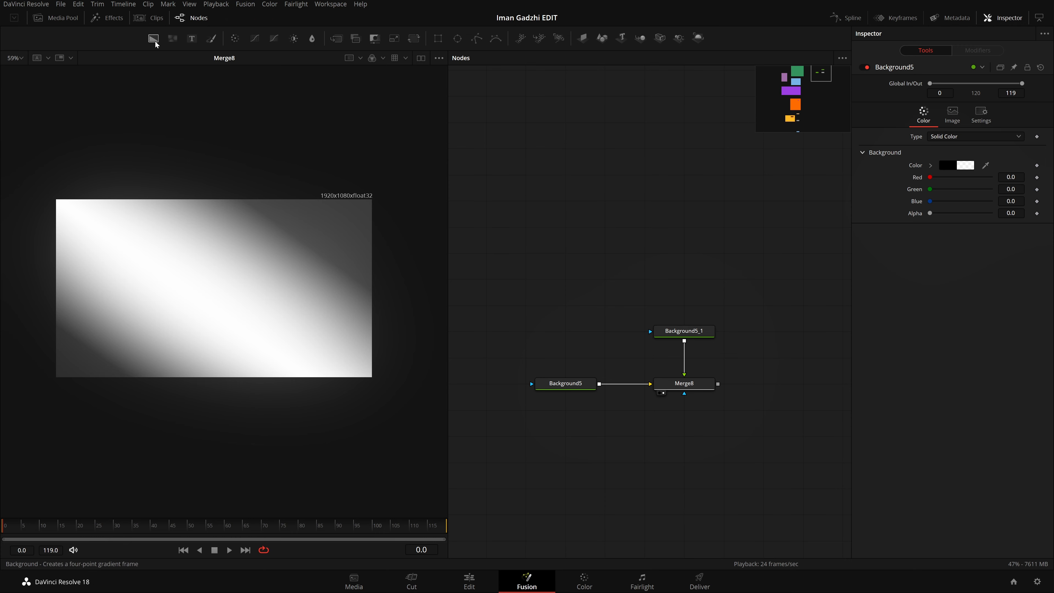
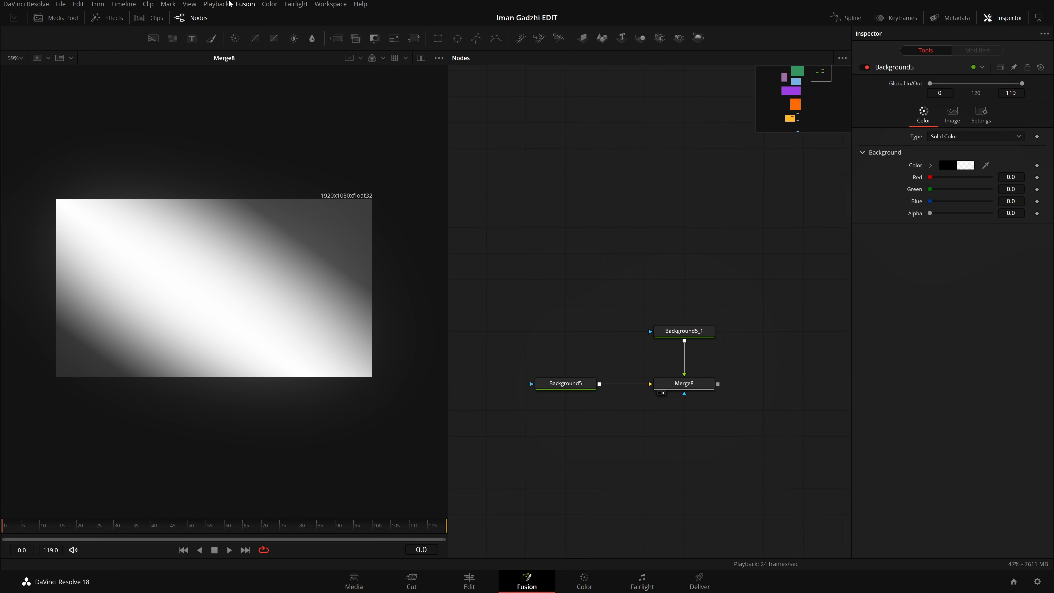
pyautogui.hotkey('shift', 'space')
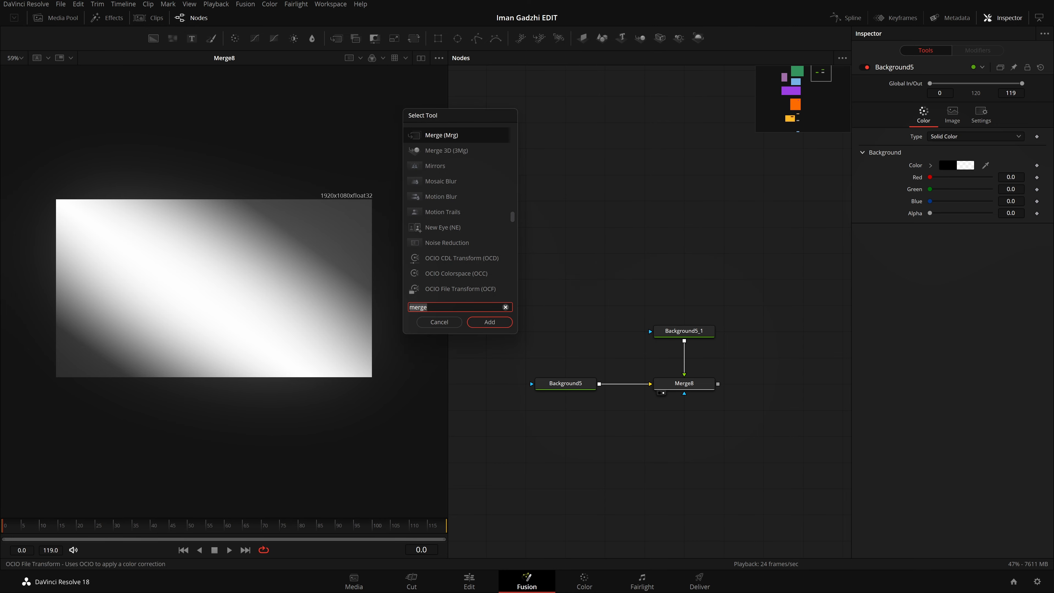
pyautogui.moveTo(461, 124); pyautogui.dragTo(489, 144)
pyautogui.click(467, 341)
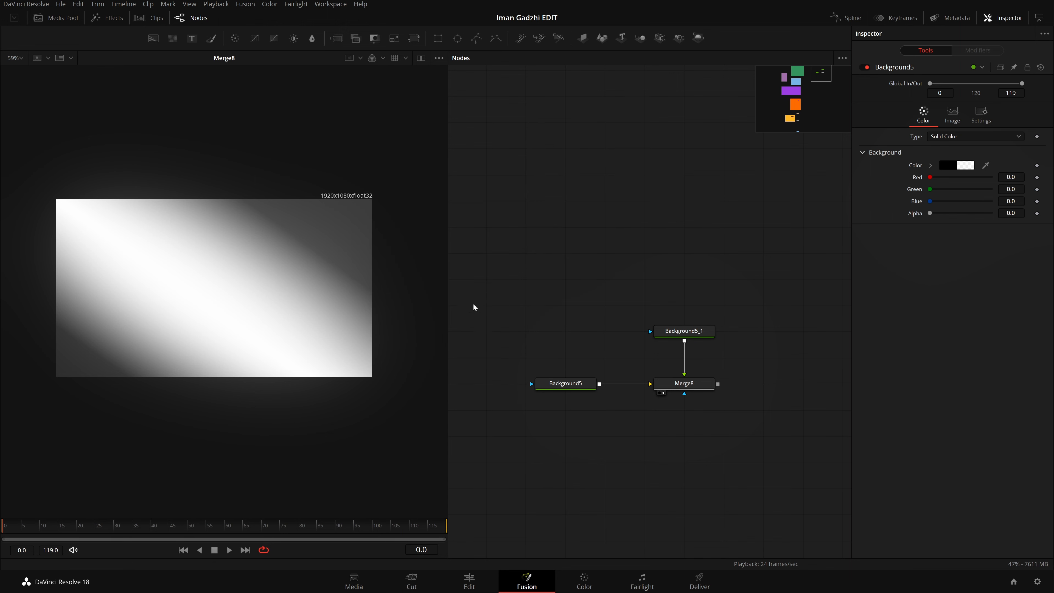
# Step: Hide the Fusion toolbar and fit the merged gradient image to the viewer
pyautogui.click(245, 4)
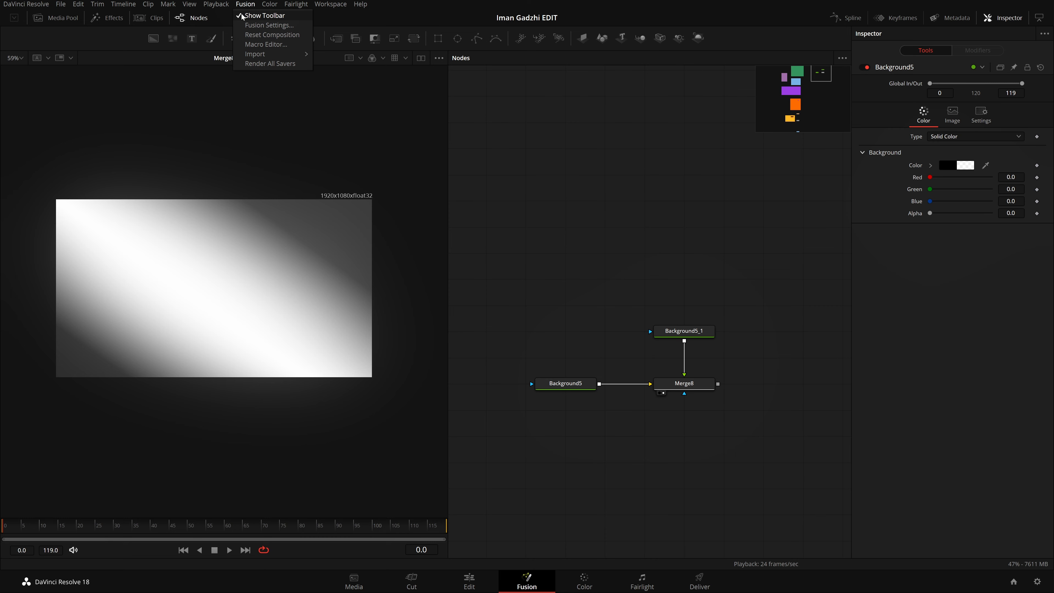
pyautogui.click(249, 17)
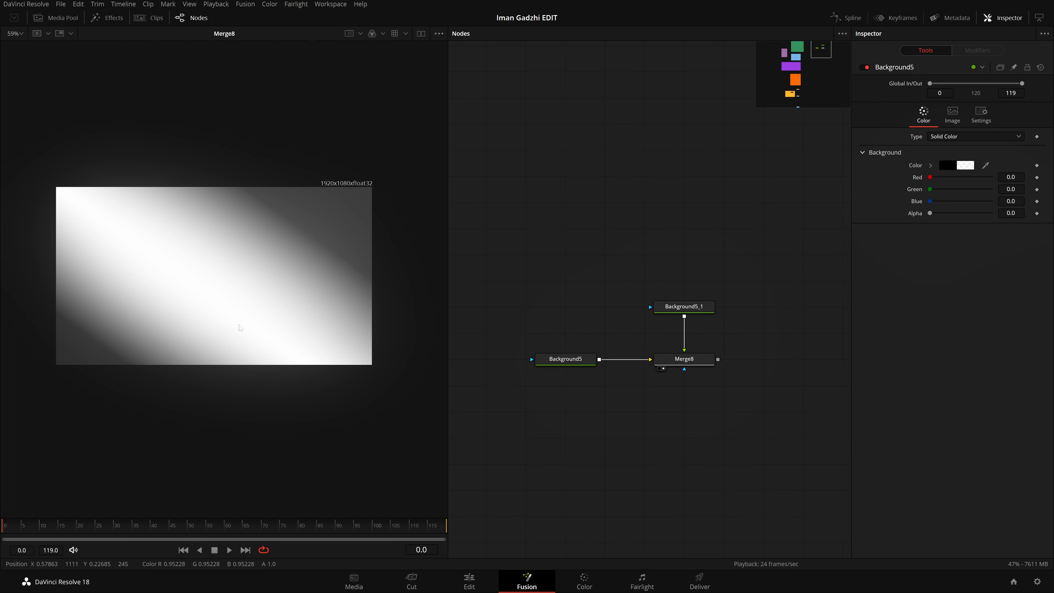
pyautogui.hotkey('ctrl', 'f')
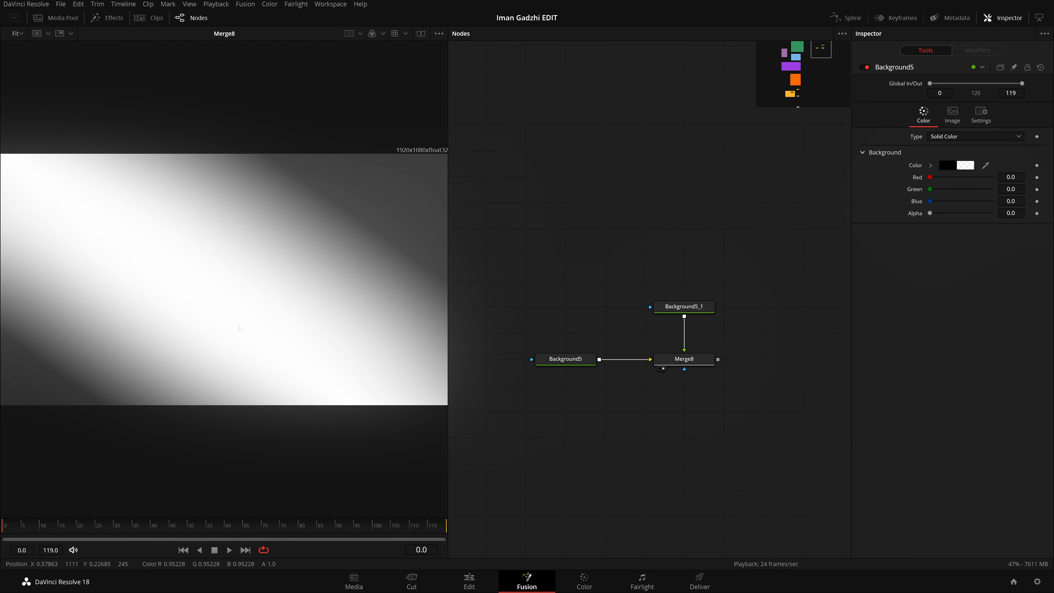
# Step: Add an Ellipse effect mask to the gradient Background5_1 node, centered near the middle of the image
pyautogui.click(678, 312)
pyautogui.rightClick(206, 284)
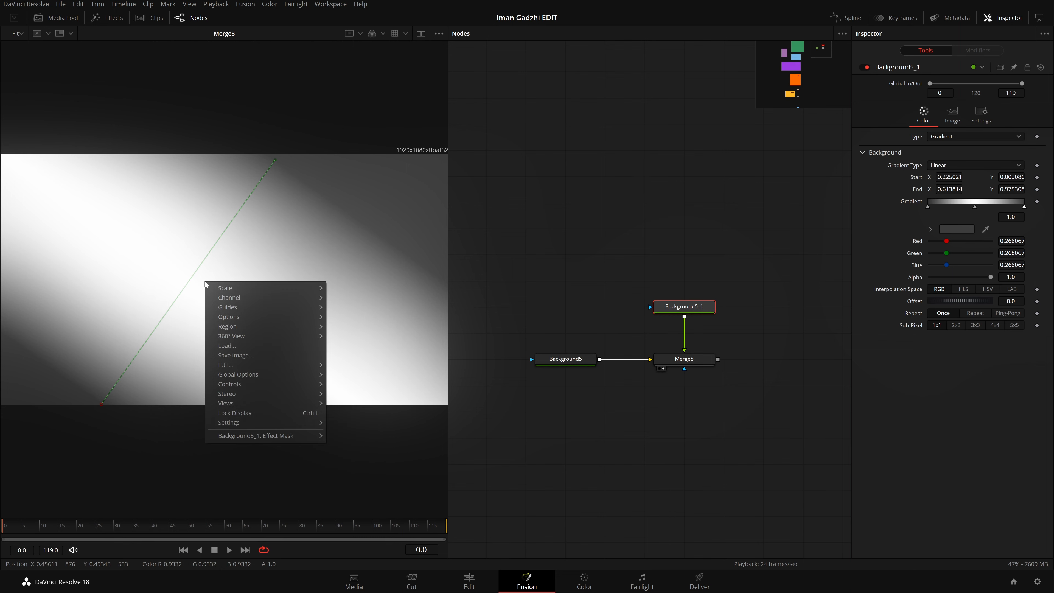
pyautogui.moveTo(259, 438)
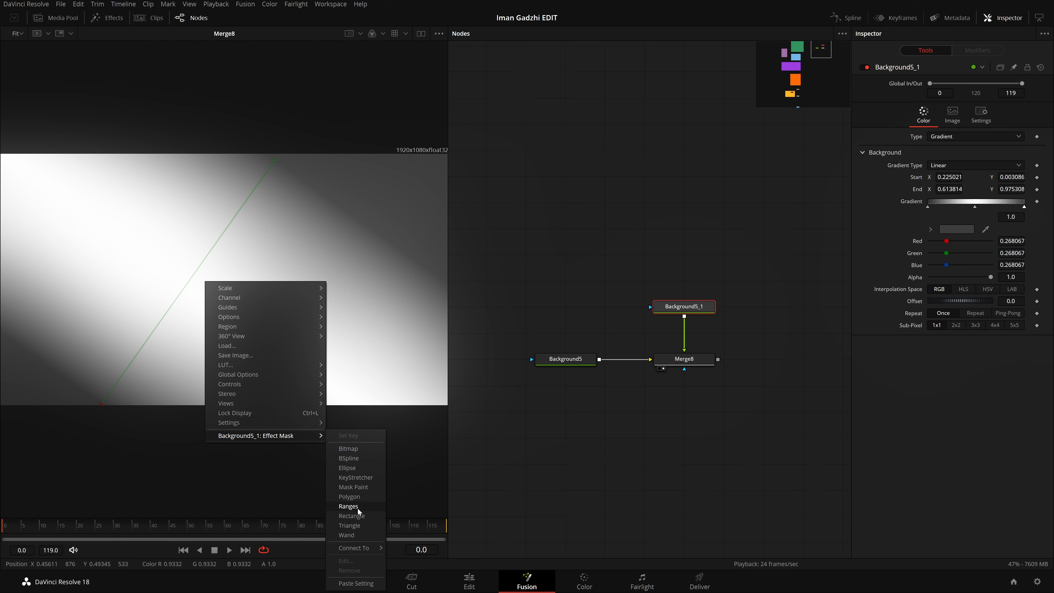
pyautogui.click(361, 468)
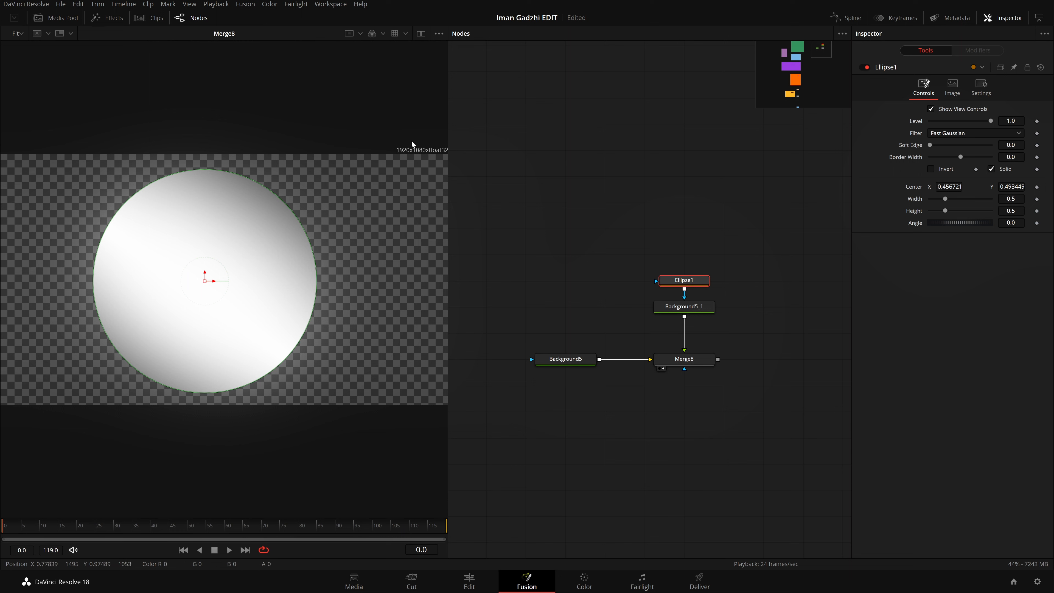
# Step: Try different width and height values on the ellipse mask, and reset both to their default of 0.5
pyautogui.moveTo(945, 198); pyautogui.dragTo(945, 212)
pyautogui.doubleClick(945, 200)
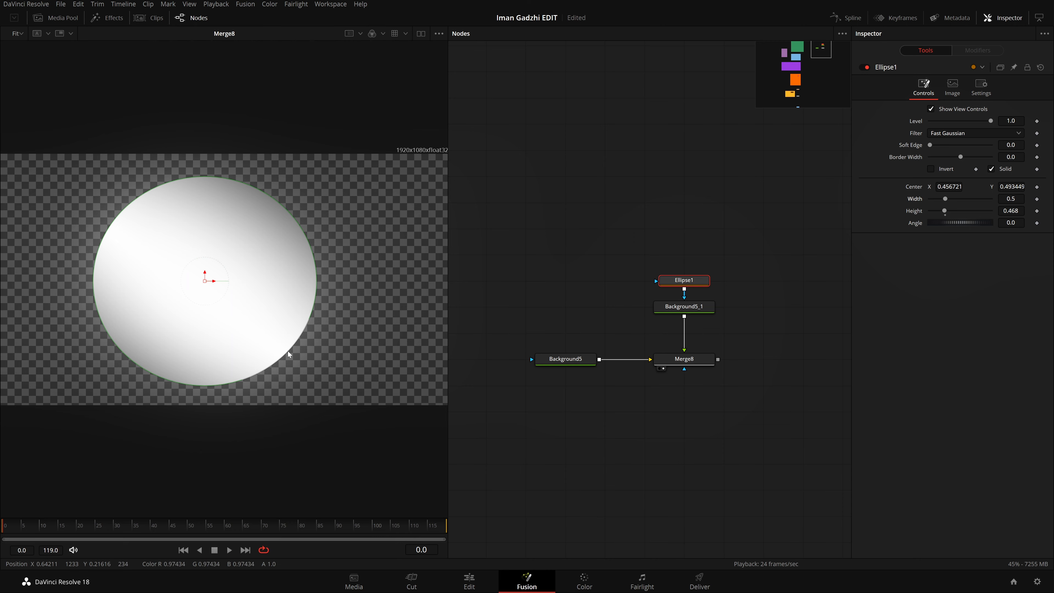
pyautogui.moveTo(295, 360); pyautogui.dragTo(286, 325)
pyautogui.doubleClick(946, 209)
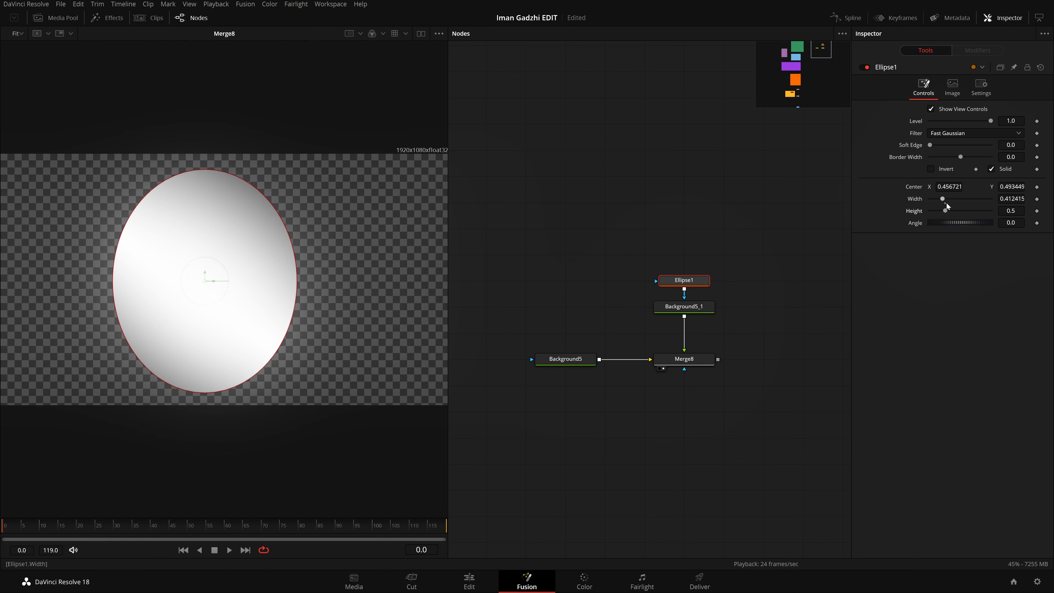
pyautogui.doubleClick(943, 199)
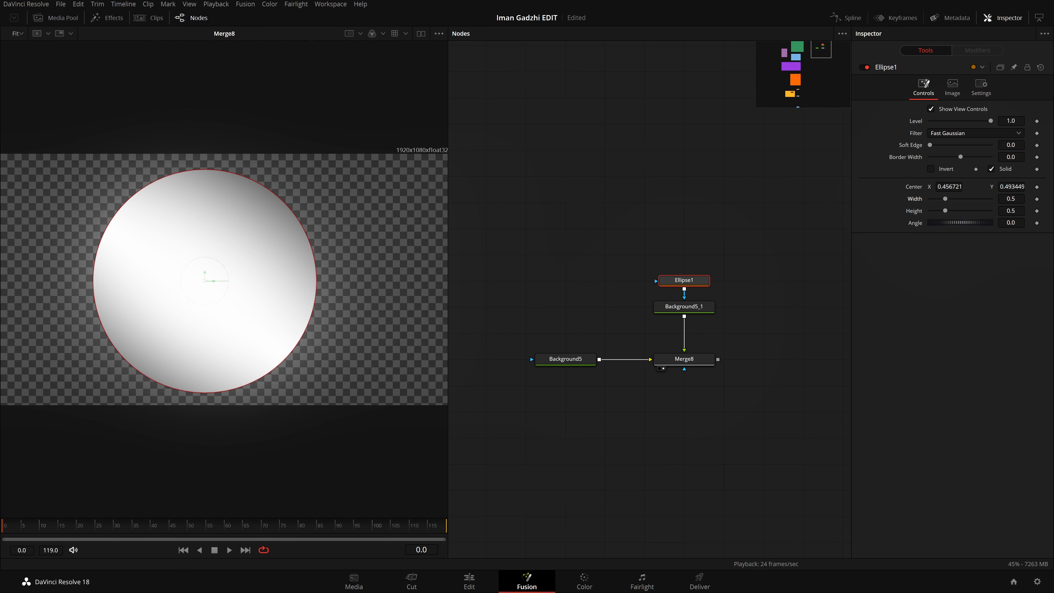
# Step: Turn the ellipse mask into a hollow ring by disabling Solid and setting its border width to 0.0258
pyautogui.click(999, 167)
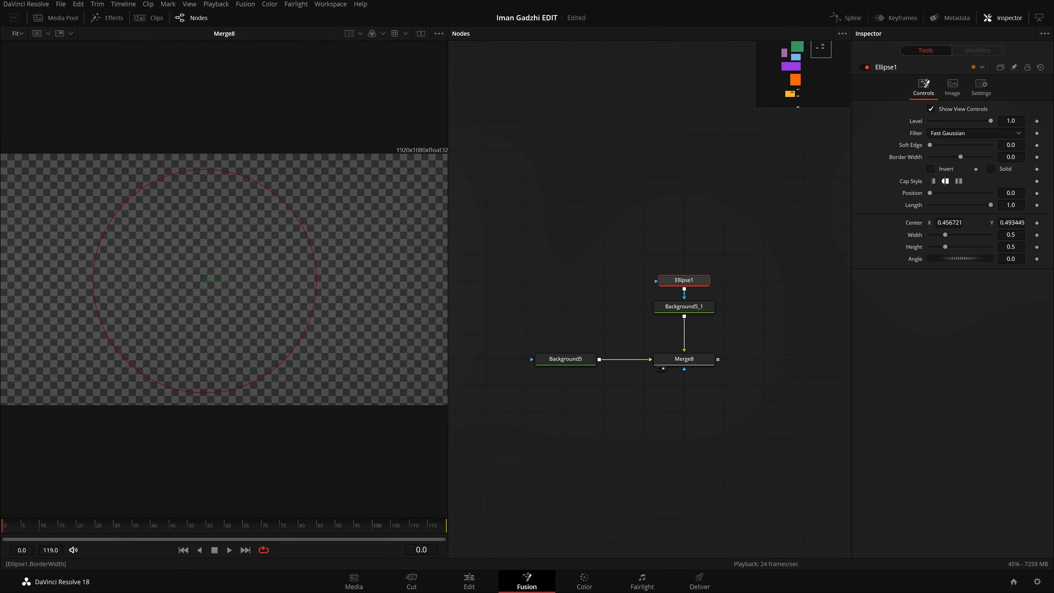
pyautogui.moveTo(1010, 157); pyautogui.dragTo(1035, 157)
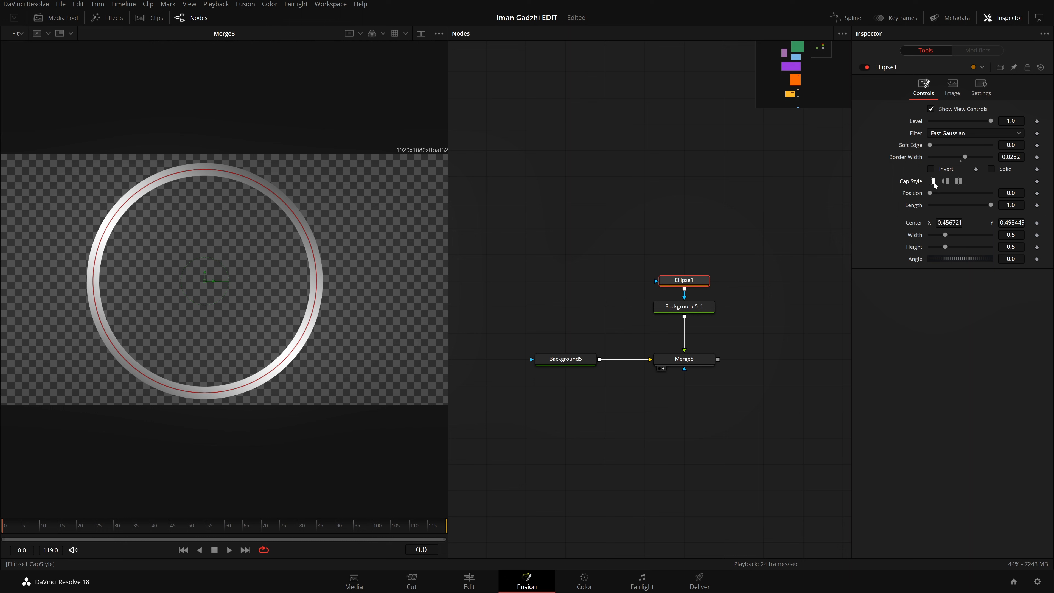
pyautogui.click(945, 182)
pyautogui.moveTo(1011, 157); pyautogui.dragTo(1009, 157)
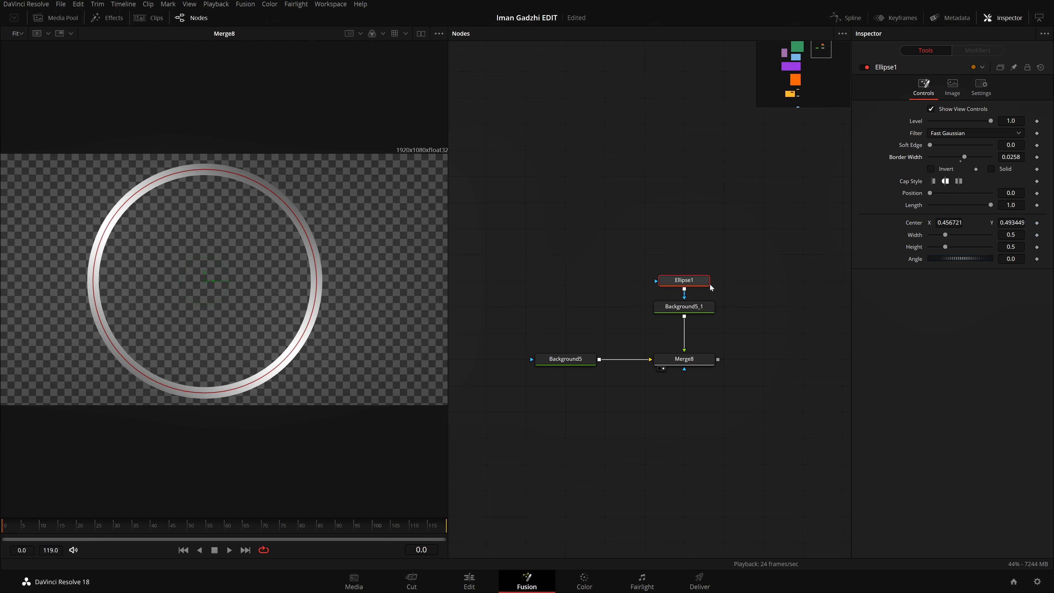
# Step: Rename the Ellipse1 mask node as Bordeer
pyautogui.moveTo(745, 270); pyautogui.dragTo(755, 294)
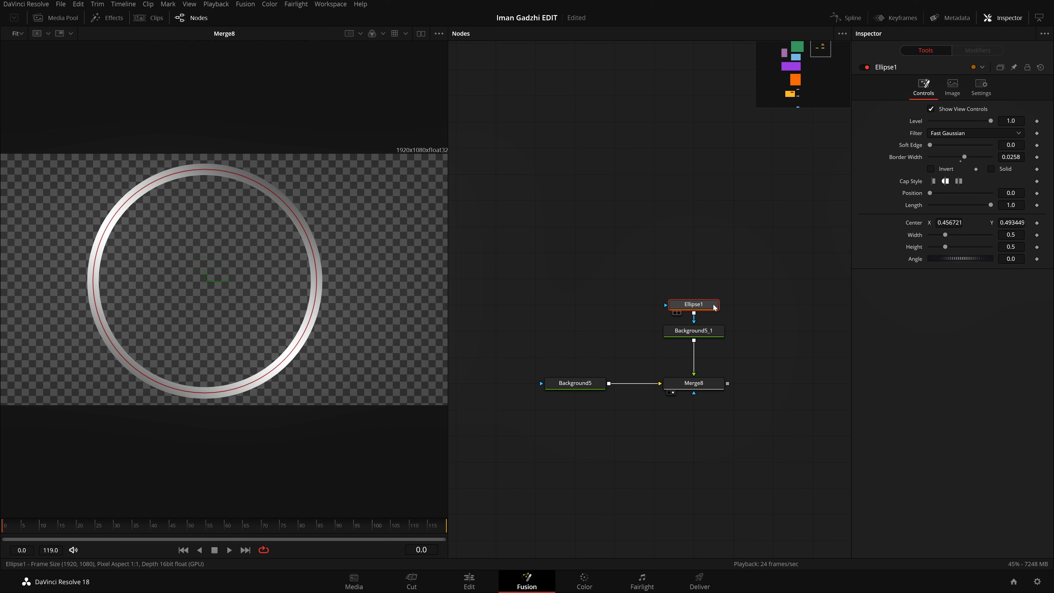
pyautogui.press('F2')
pyautogui.press('BackSpace')
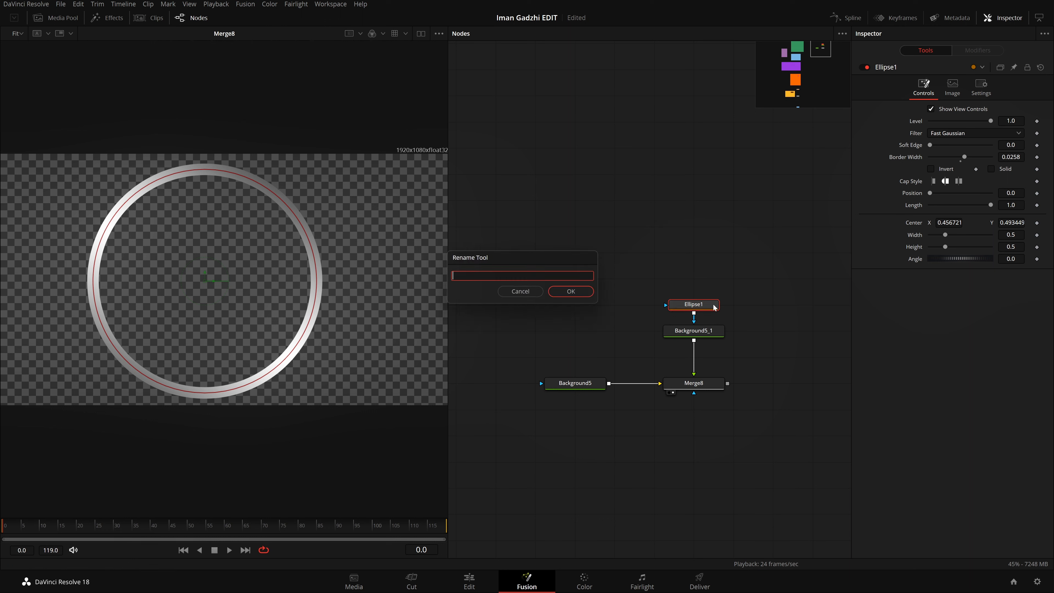
pyautogui.write('Bordeer')
pyautogui.press('Return')
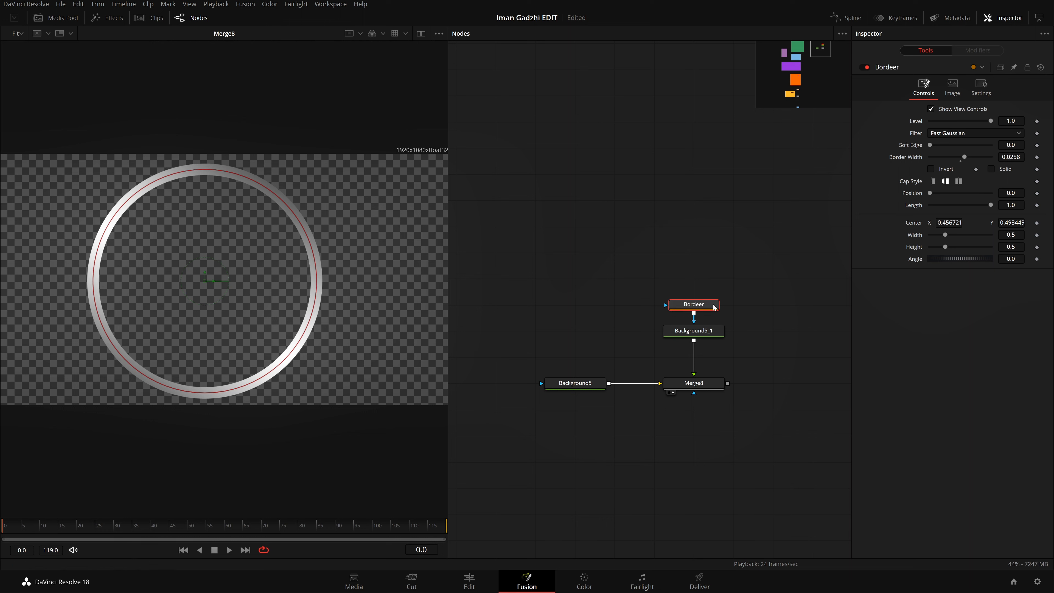
# Step: Move the Bordeer node higher above Background5_1 to leave space between the two nodes
pyautogui.moveTo(611, 332); pyautogui.dragTo(920, 331)
pyautogui.moveTo(657, 374); pyautogui.dragTo(580, 363)
pyautogui.moveTo(770, 348); pyautogui.dragTo(580, 355)
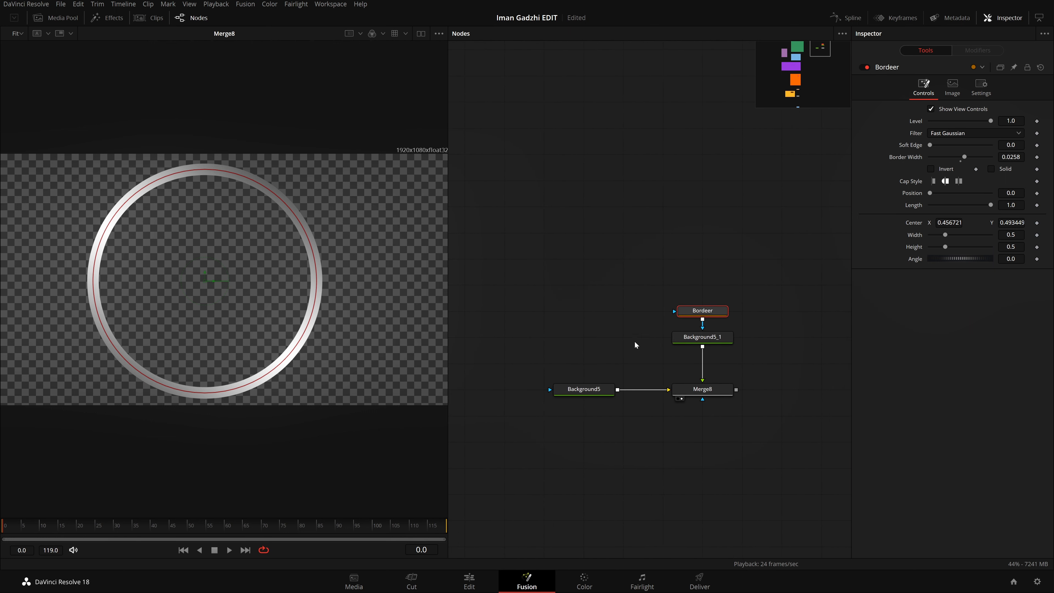
pyautogui.moveTo(766, 328); pyautogui.dragTo(693, 321)
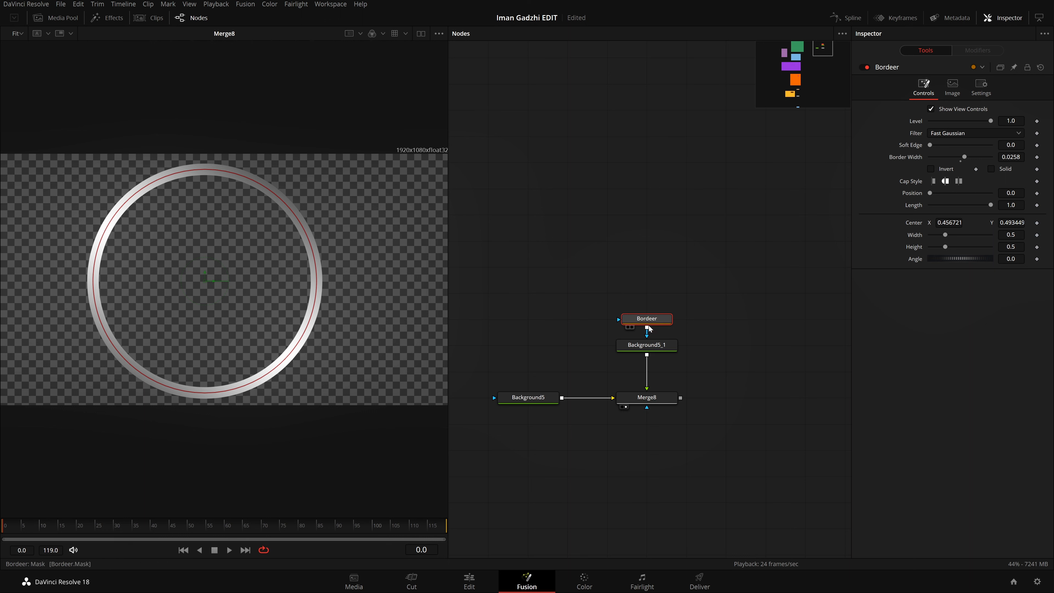
pyautogui.moveTo(662, 319); pyautogui.dragTo(661, 267)
pyautogui.hotkey('shift', 'space')
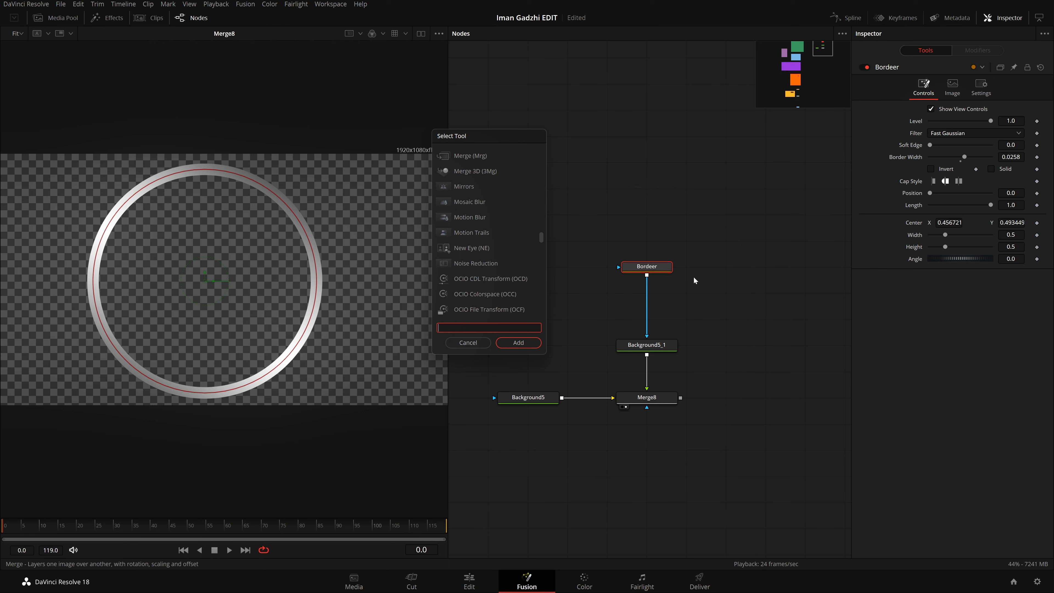
pyautogui.click(468, 343)
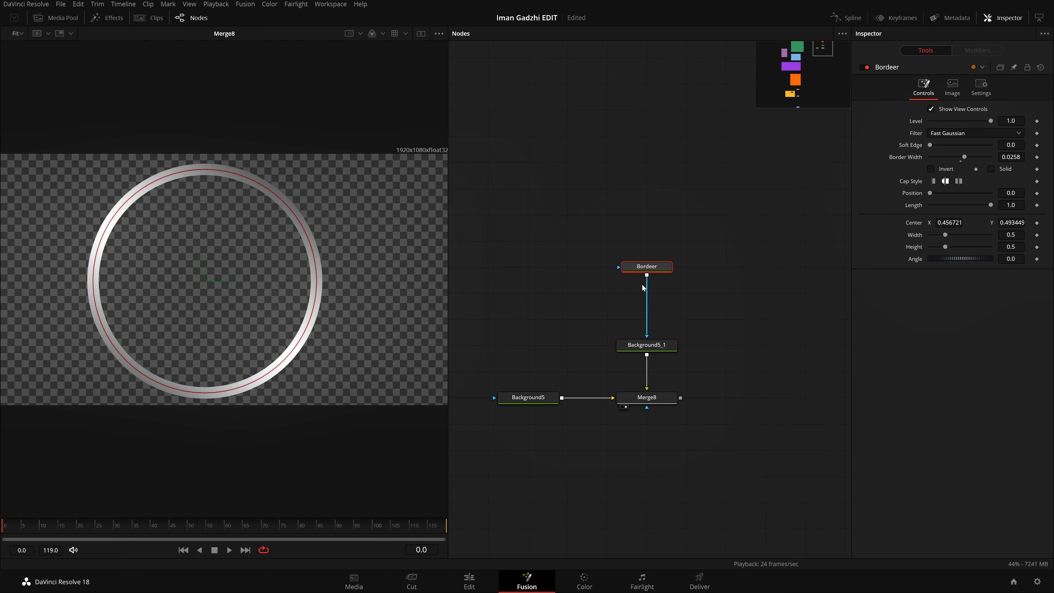
pyautogui.rightClick(204, 282)
pyautogui.moveTo(257, 449)
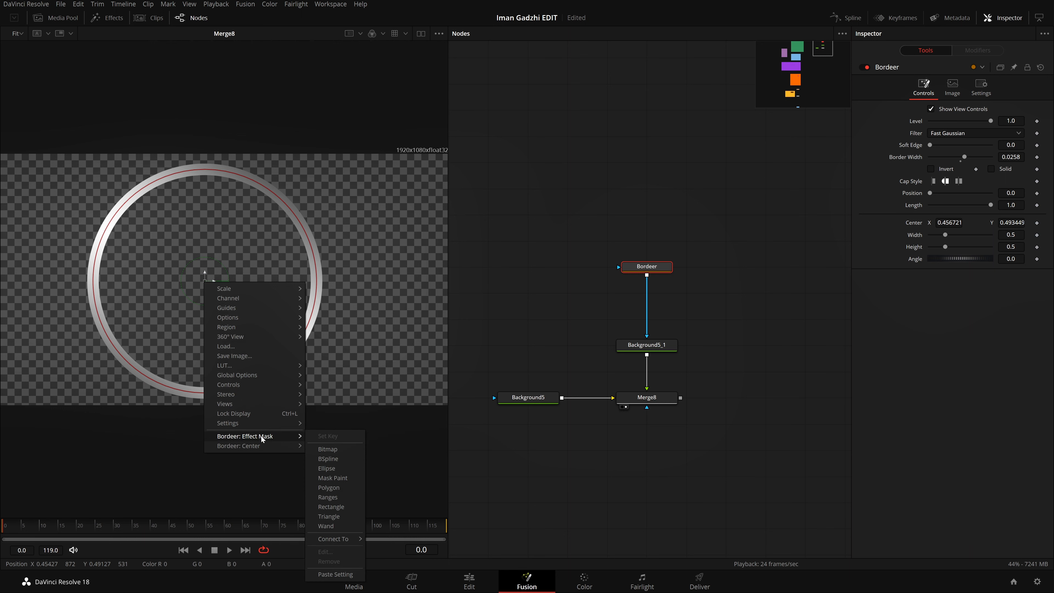
pyautogui.click(261, 510)
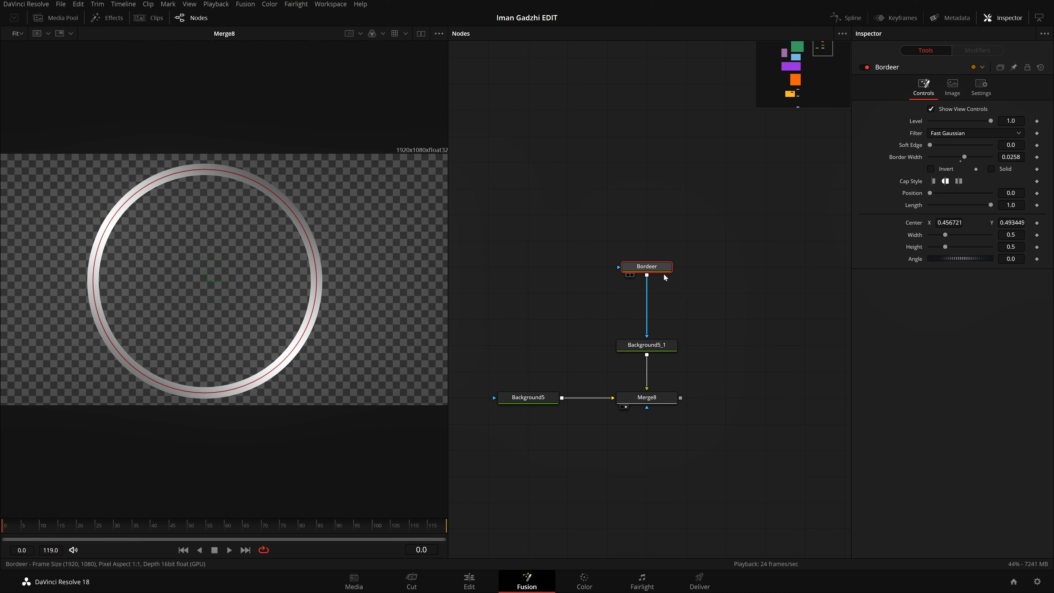
# Step: Center the Bordeer ring in the frame by setting its center to X 0.5 and Y 0.5
pyautogui.doubleClick(950, 223)
pyautogui.write('0.5')
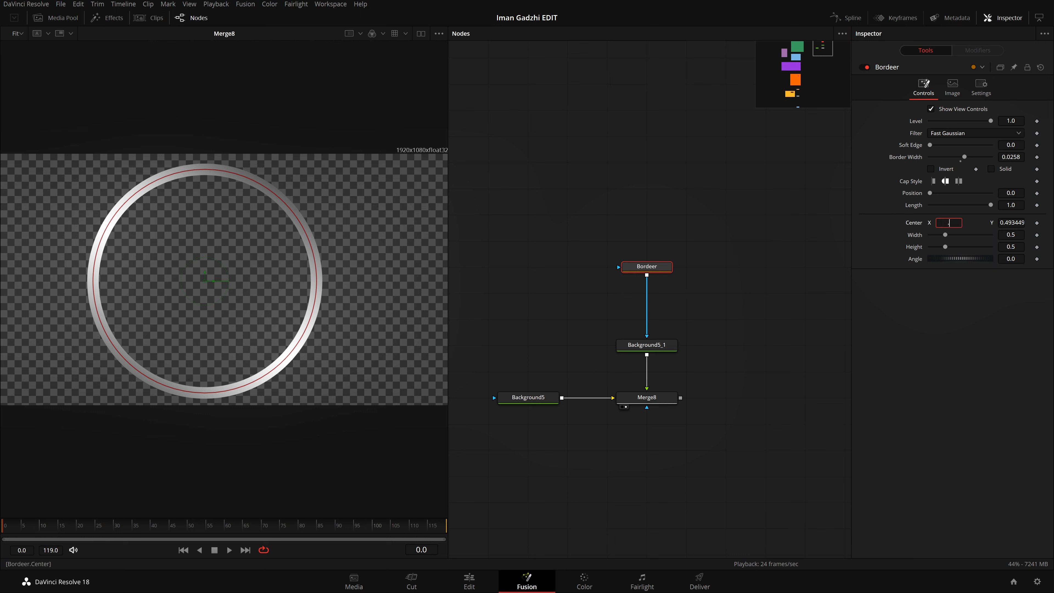
pyautogui.press('Tab')
pyautogui.write('0.5')
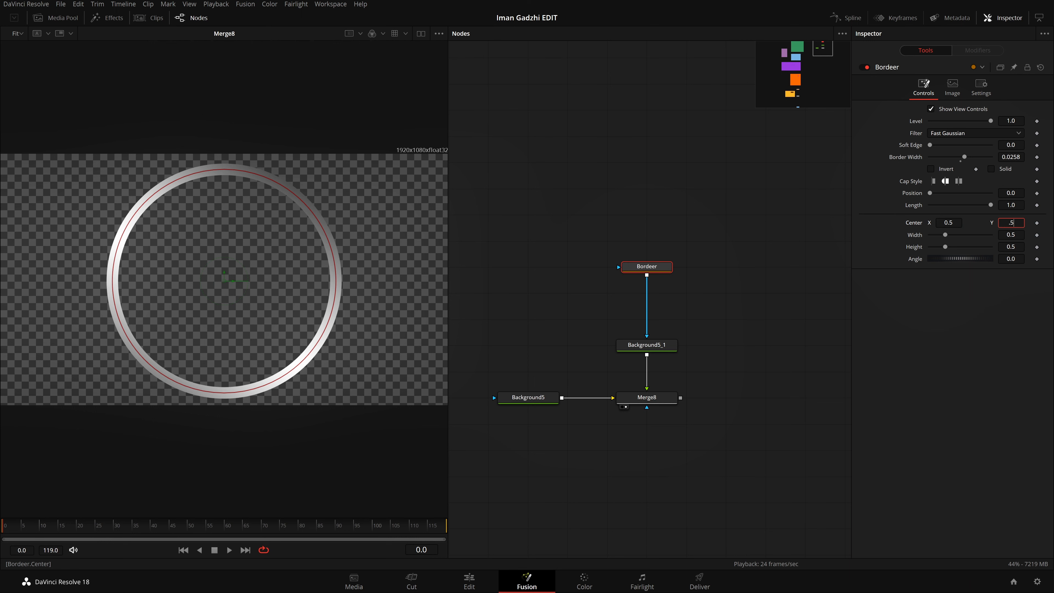
pyautogui.press('Tab')
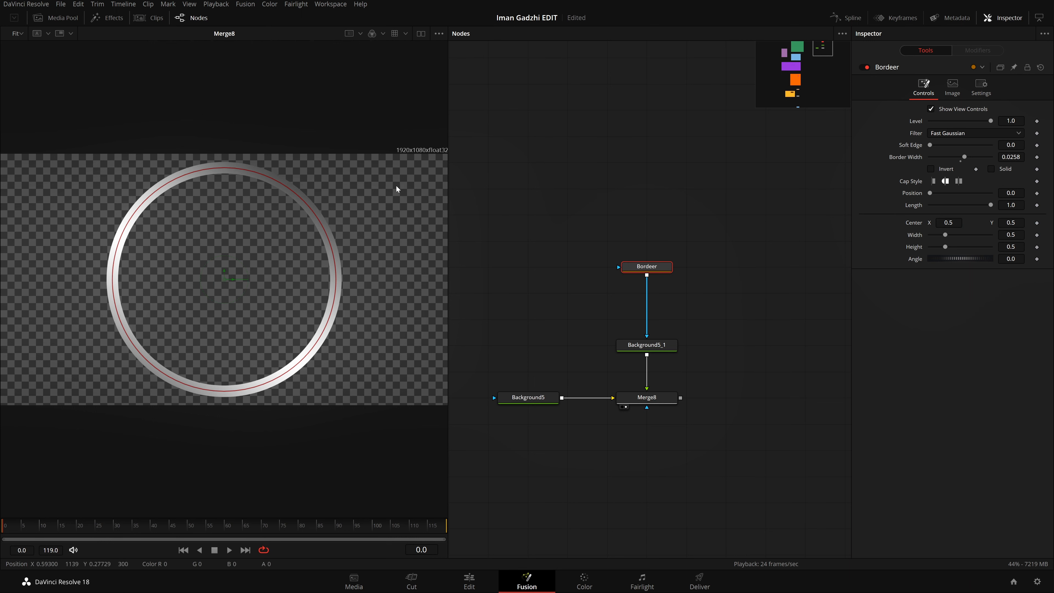
# Step: Try shifting the ring's center along X and Y, and undo both moves
pyautogui.moveTo(949, 223); pyautogui.dragTo(935, 222)
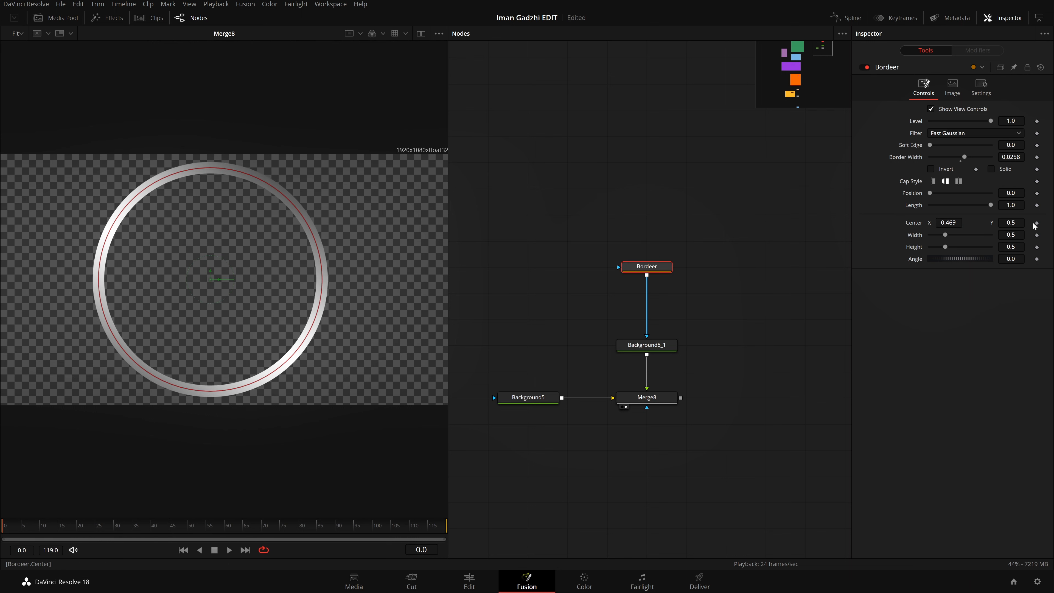
pyautogui.moveTo(1011, 223); pyautogui.dragTo(996, 223)
pyautogui.hotkey('ctrl', 'z')
pyautogui.hotkey('ctrl', 'z')
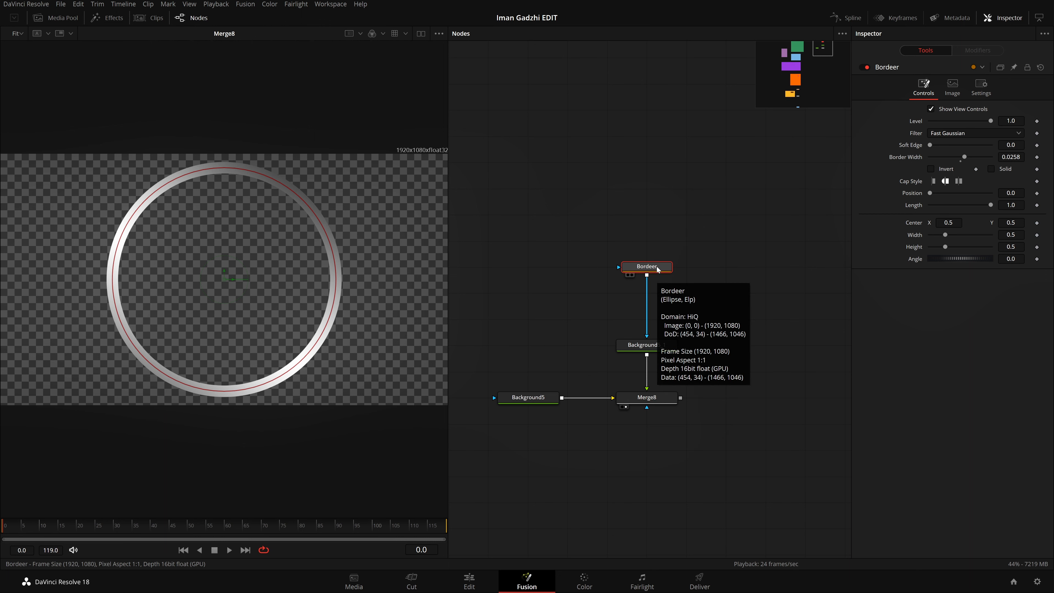
# Step: Add a second Ellipse effect mask on the Bordeer node, near the center of the ring
pyautogui.rightClick(223, 279)
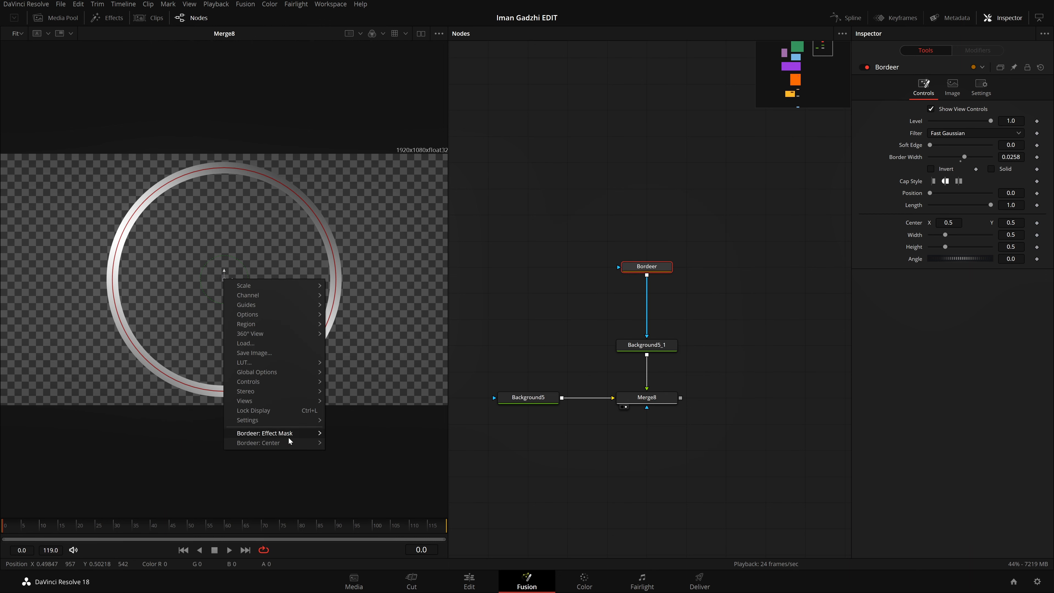
pyautogui.moveTo(289, 439)
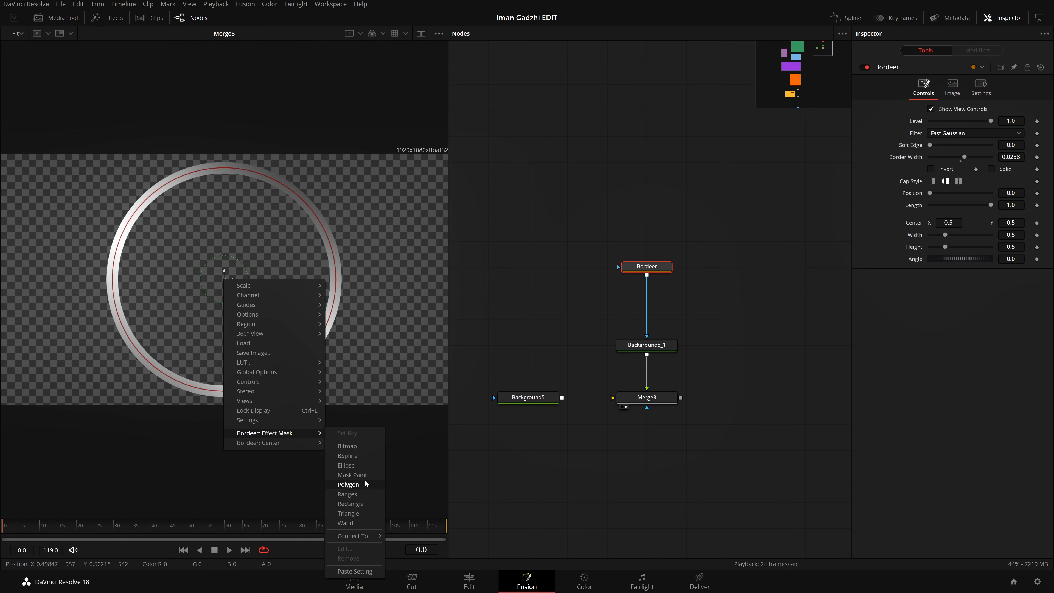
pyautogui.click(367, 466)
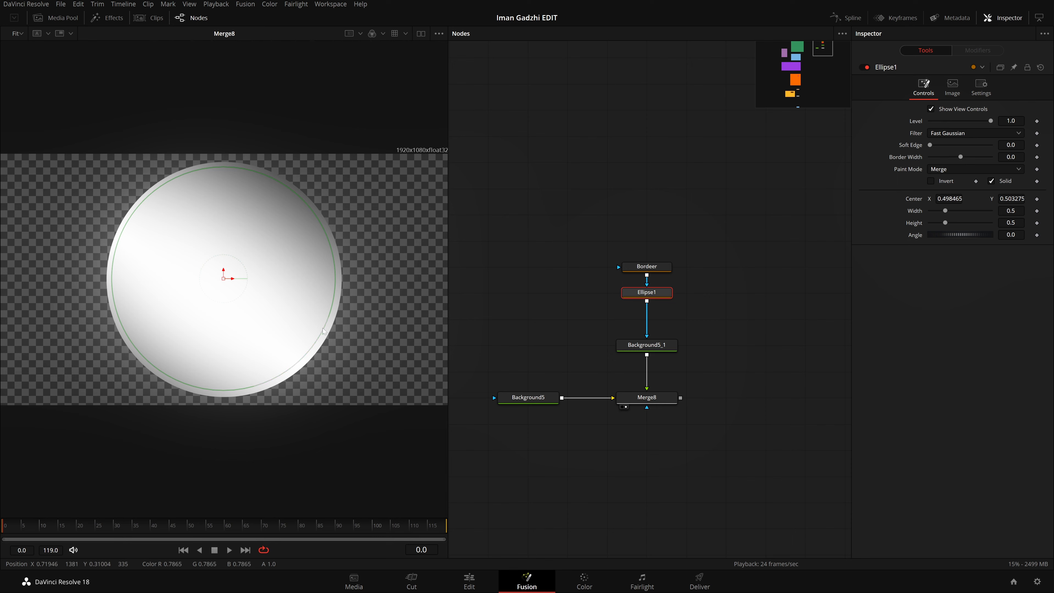
# Step: Set the new ellipse's width and height to 0.15 and raise its center to about Y 0.65 inside the ring
pyautogui.moveTo(323, 328); pyautogui.dragTo(256, 299)
pyautogui.click(1011, 210)
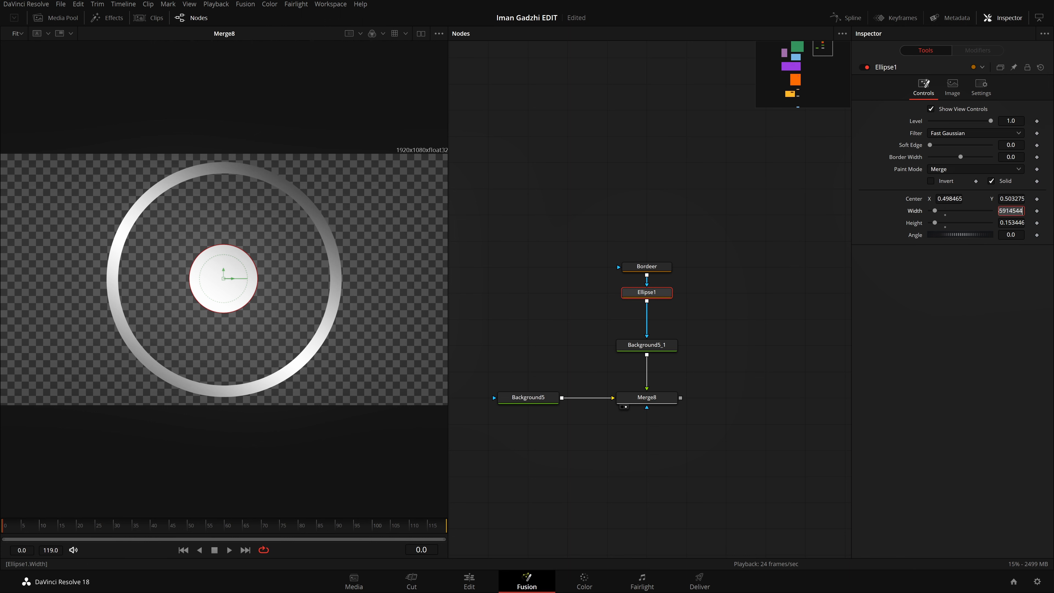
pyautogui.write('0.15')
pyautogui.press('Tab')
pyautogui.write('.')
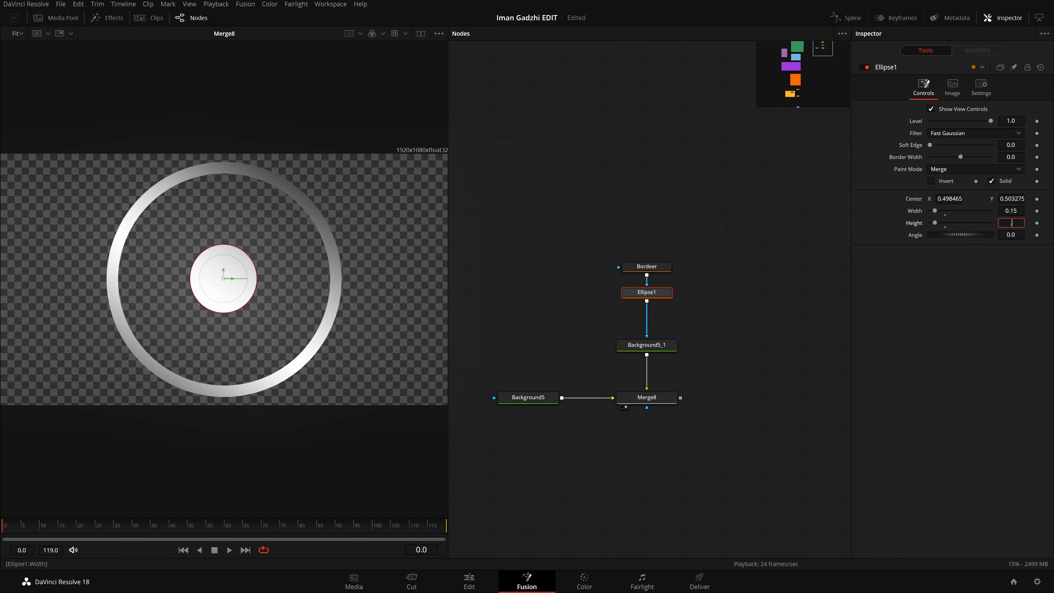
pyautogui.press('Return')
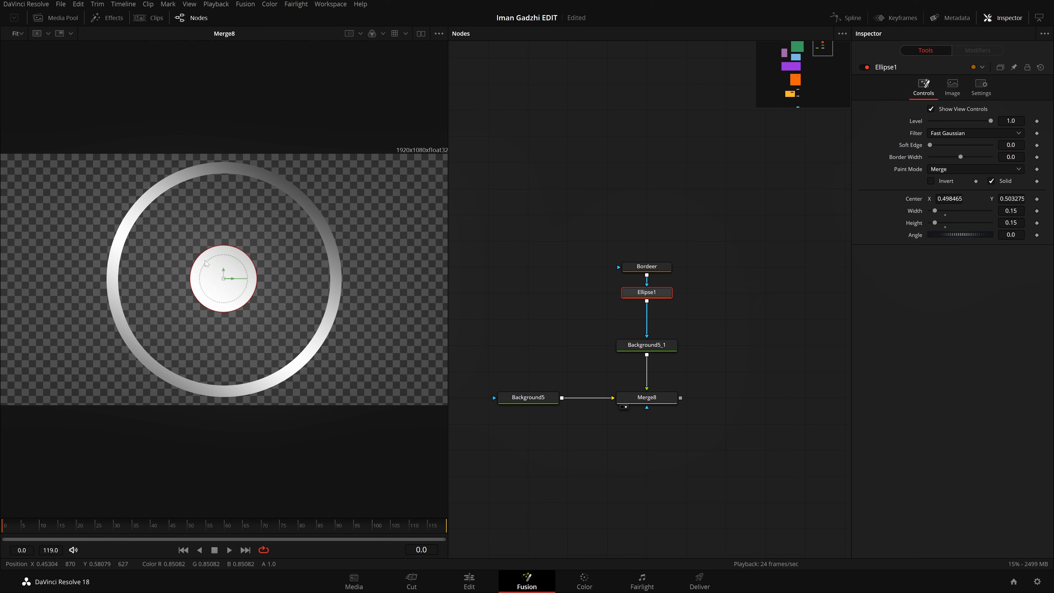
pyautogui.moveTo(225, 270); pyautogui.dragTo(235, 234)
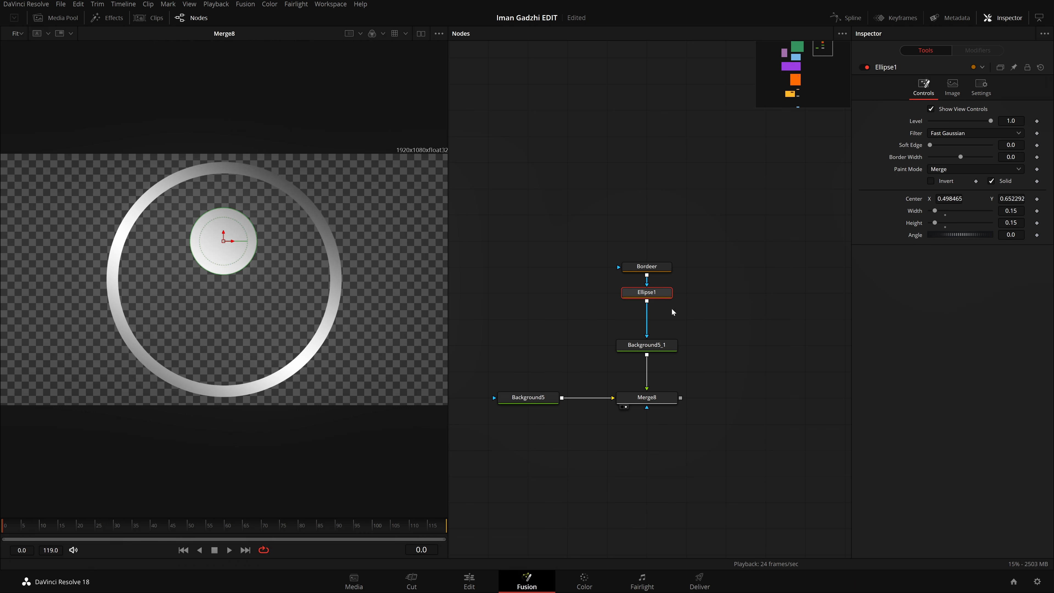
# Step: Paste a copy of the Ellipse1 node and insert it between Ellipse1 and Background5_1
pyautogui.click(666, 314)
pyautogui.hotkey('ctrl', 'v')
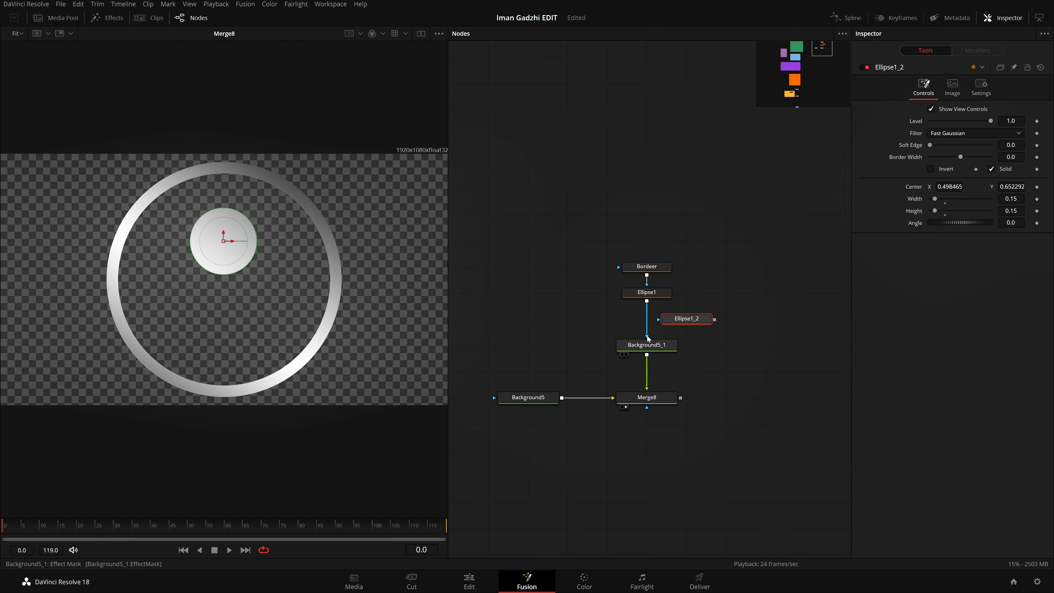
pyautogui.moveTo(646, 330)
pyautogui.mouseDown()
pyautogui.moveTo(688, 322)
pyautogui.moveTo(647, 330)
pyautogui.moveTo(646, 345)
pyautogui.moveTo(672, 339)
pyautogui.moveTo(740, 300)
pyautogui.moveTo(781, 299)
pyautogui.moveTo(734, 315)
pyautogui.moveTo(646, 317)
pyautogui.moveTo(729, 320)
pyautogui.moveTo(492, 320)
pyautogui.moveTo(689, 321)
pyautogui.moveTo(522, 312)
pyautogui.mouseUp()
pyautogui.hotkey('ctrl', 'z')
pyautogui.hotkey('ctrl', 'z')
pyautogui.moveTo(677, 307); pyautogui.dragTo(644, 324)
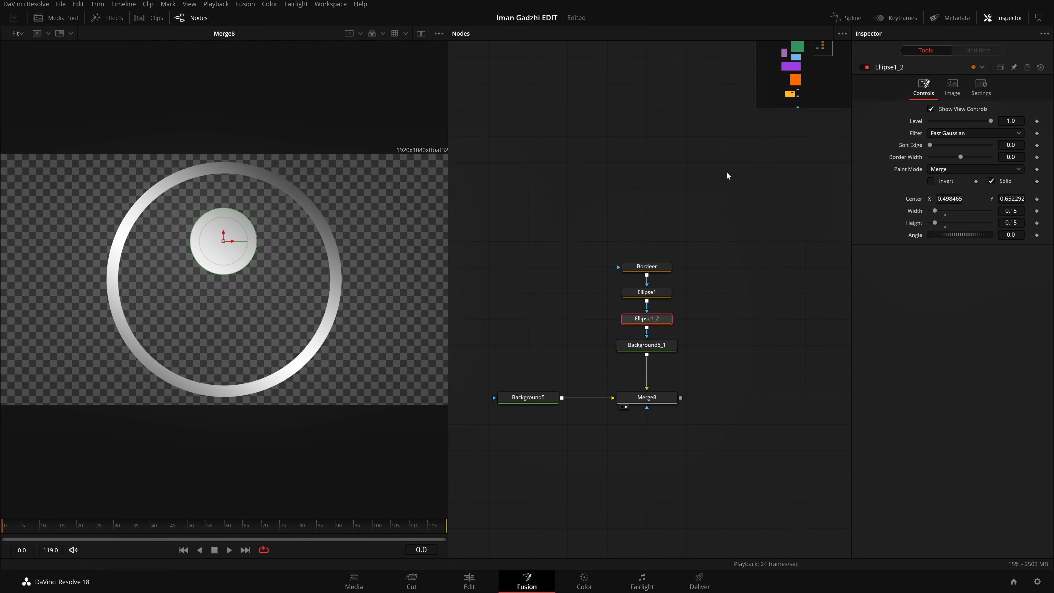
# Step: Examine the node editor's Arrange Tools settings for grid snapping and auto arranging
pyautogui.click(602, 218)
pyautogui.rightClick(602, 218)
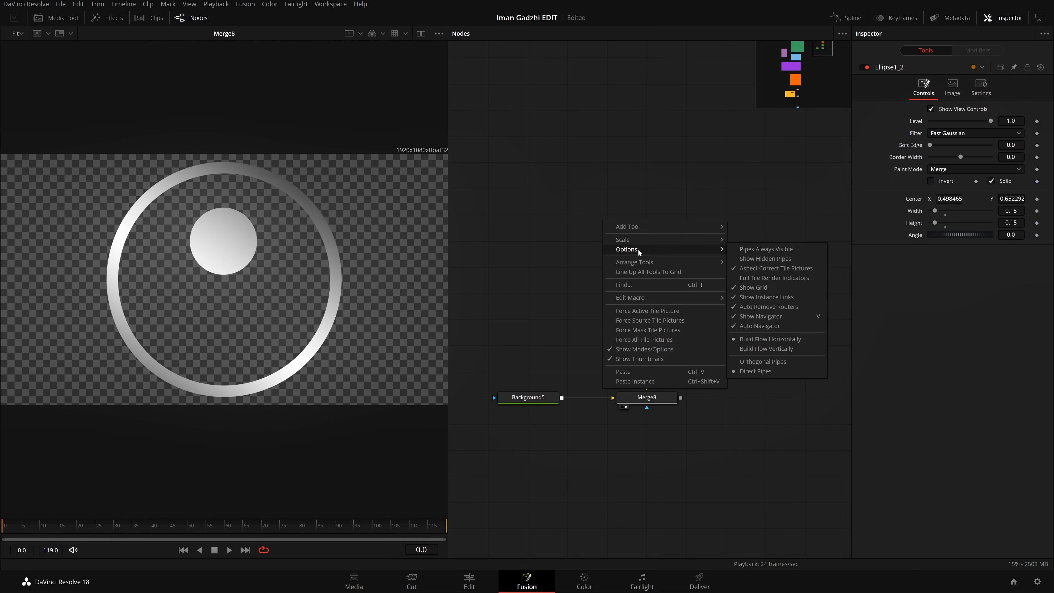
pyautogui.moveTo(640, 263)
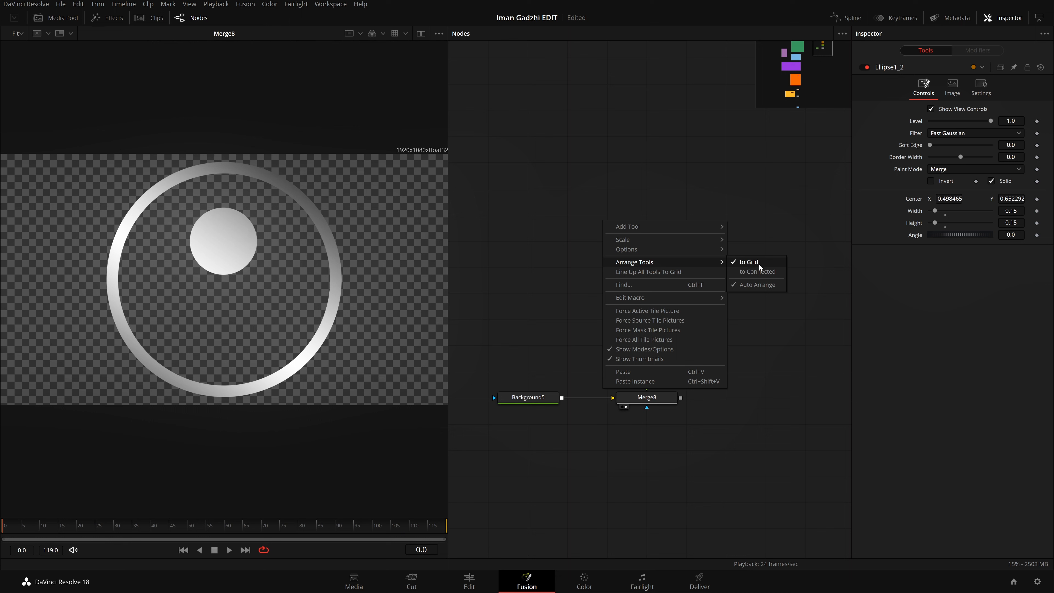
pyautogui.click(759, 290)
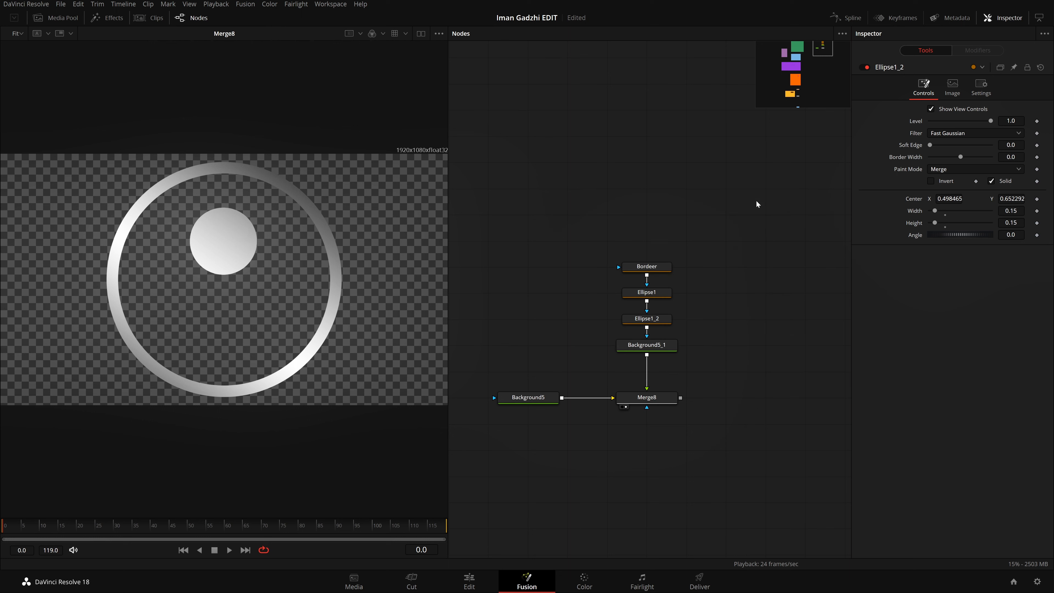
# Step: Enlarge Ellipse1_2 to about 0.42 and lower its center to about Y 0.17 as the body, with the head circle raised slightly above it
pyautogui.click(646, 266)
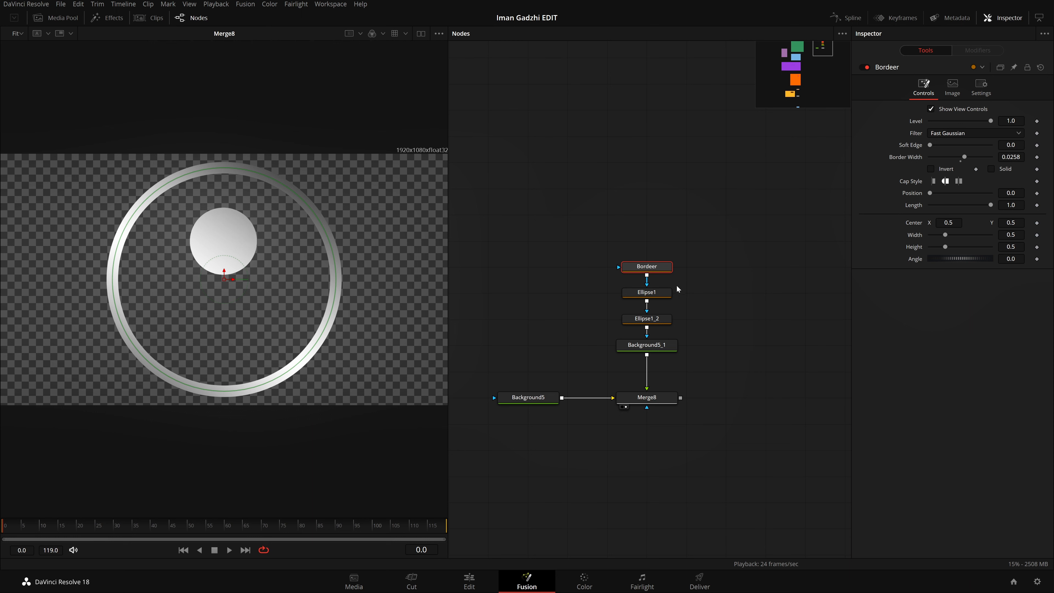
pyautogui.click(662, 319)
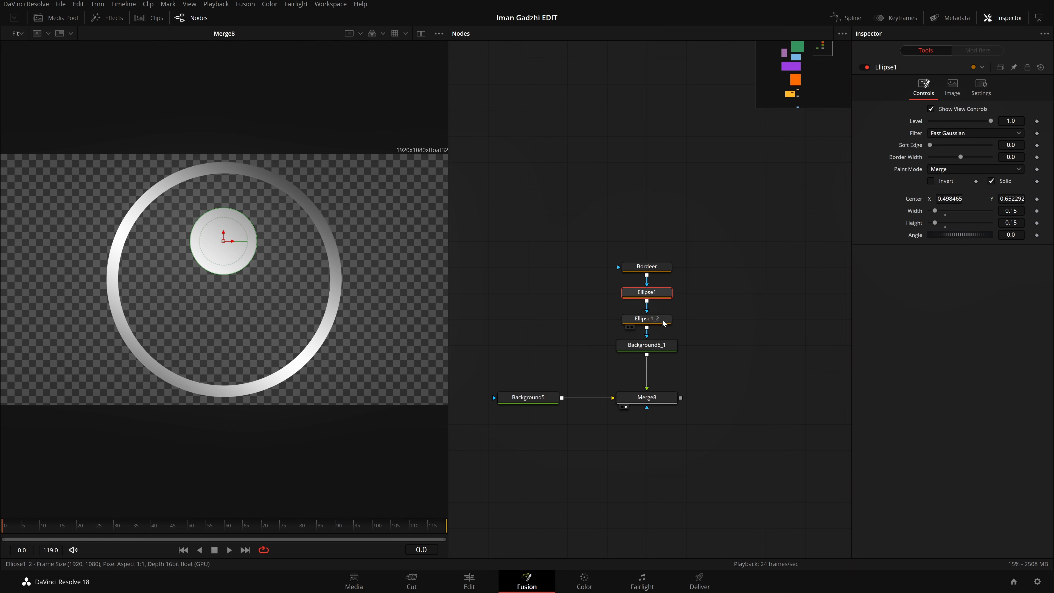
pyautogui.click(653, 293)
pyautogui.click(660, 322)
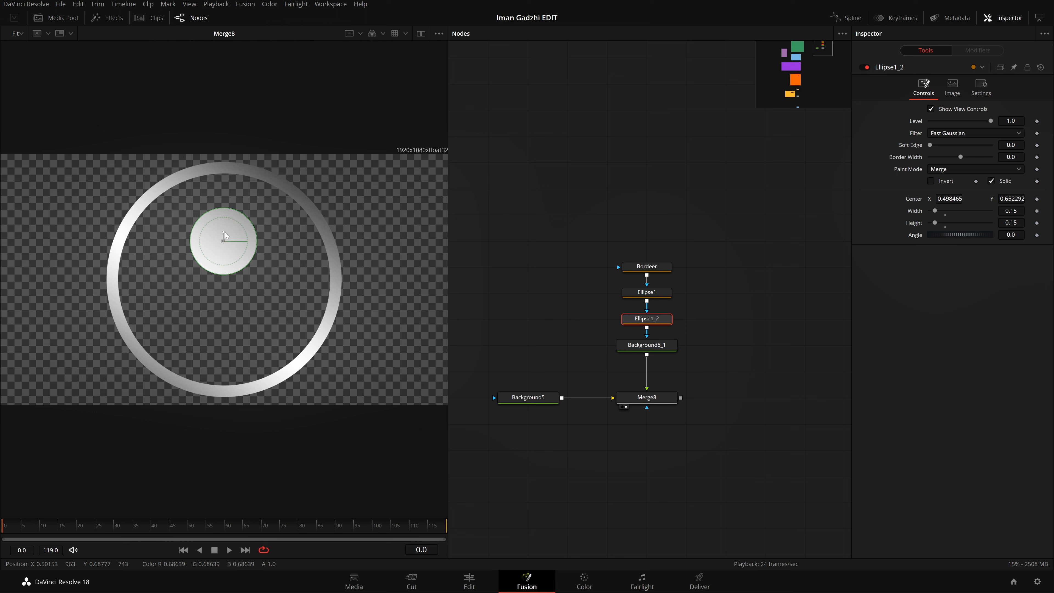
pyautogui.moveTo(224, 232); pyautogui.dragTo(296, 356)
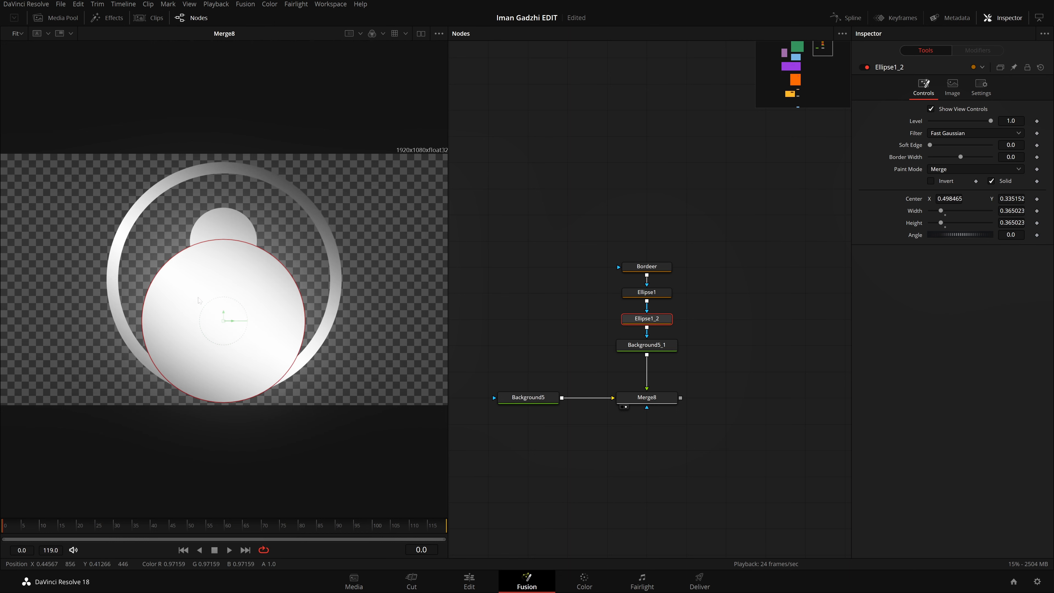
pyautogui.moveTo(224, 315); pyautogui.dragTo(225, 344)
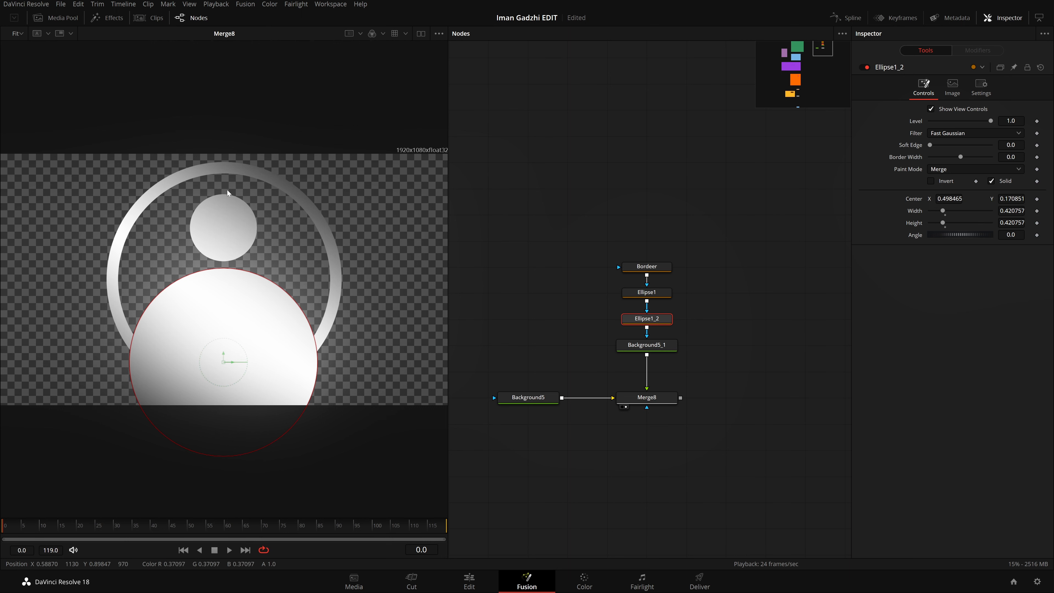
pyautogui.click(701, 384)
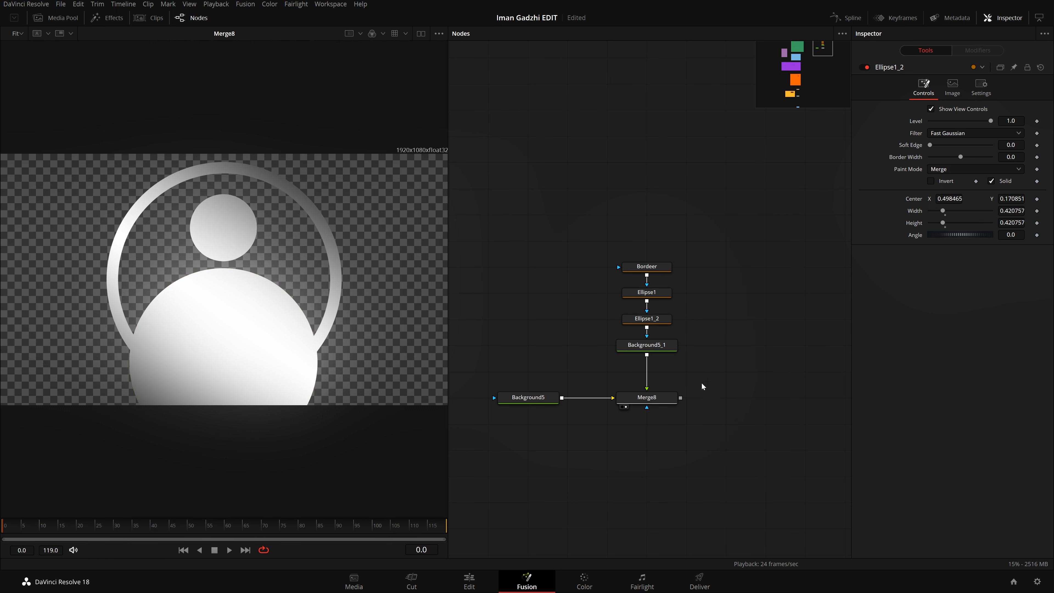
pyautogui.moveTo(681, 414); pyautogui.dragTo(683, 383)
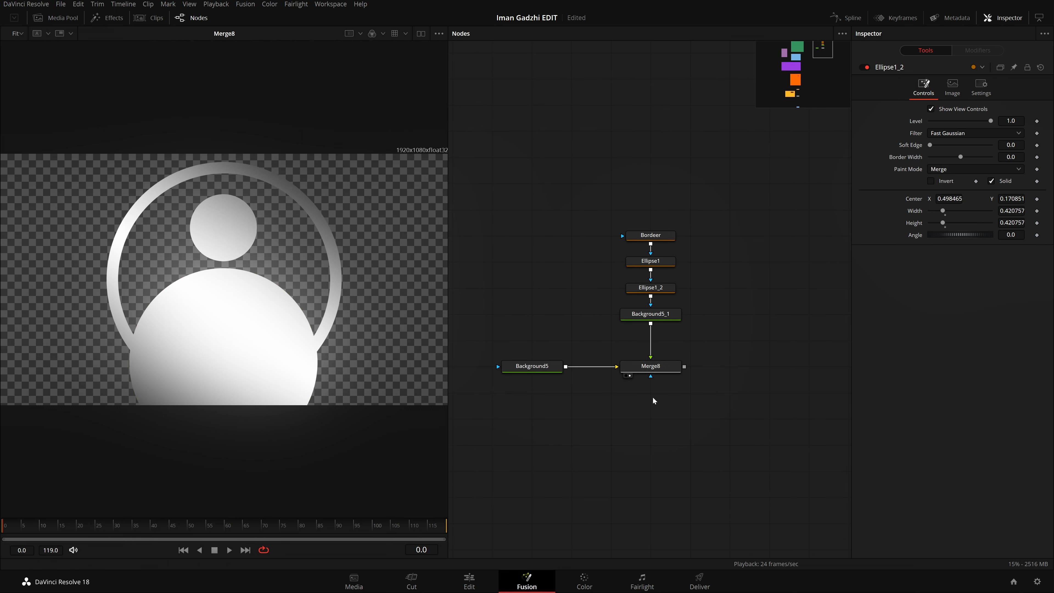
pyautogui.click(648, 367)
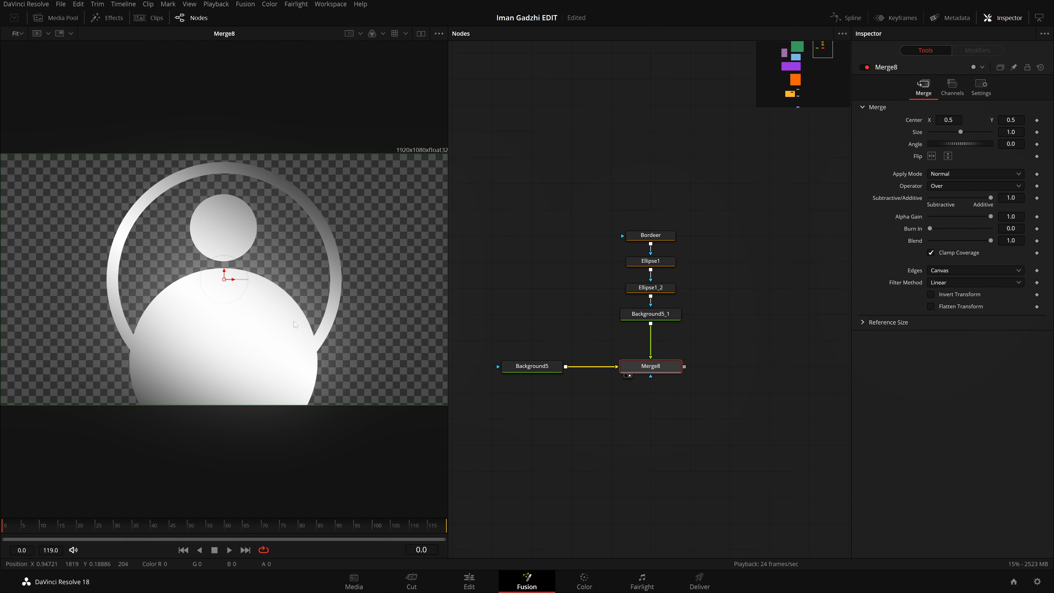
pyautogui.rightClick(226, 279)
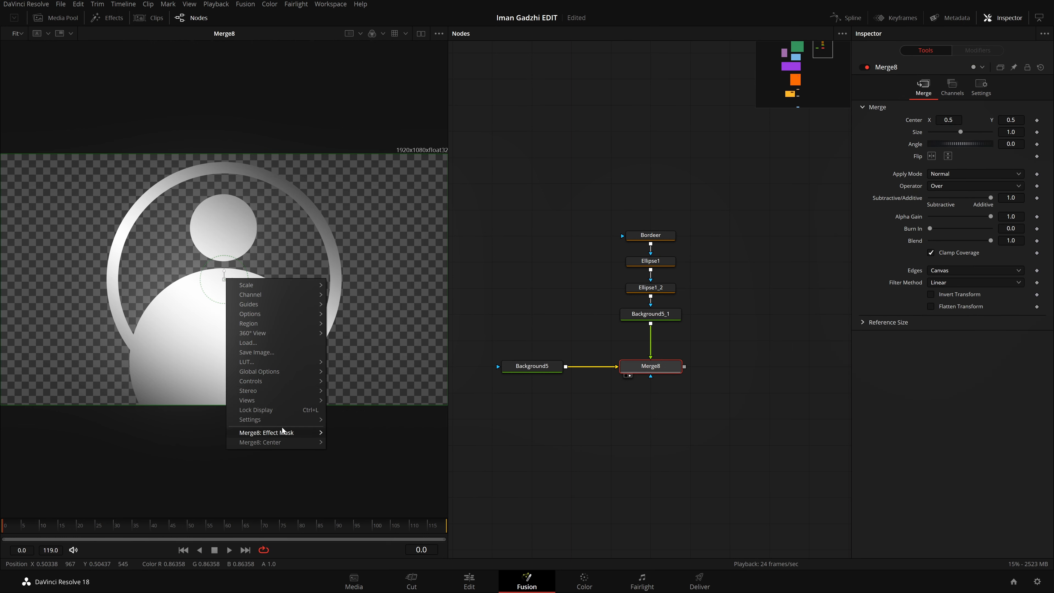
pyautogui.click(498, 392)
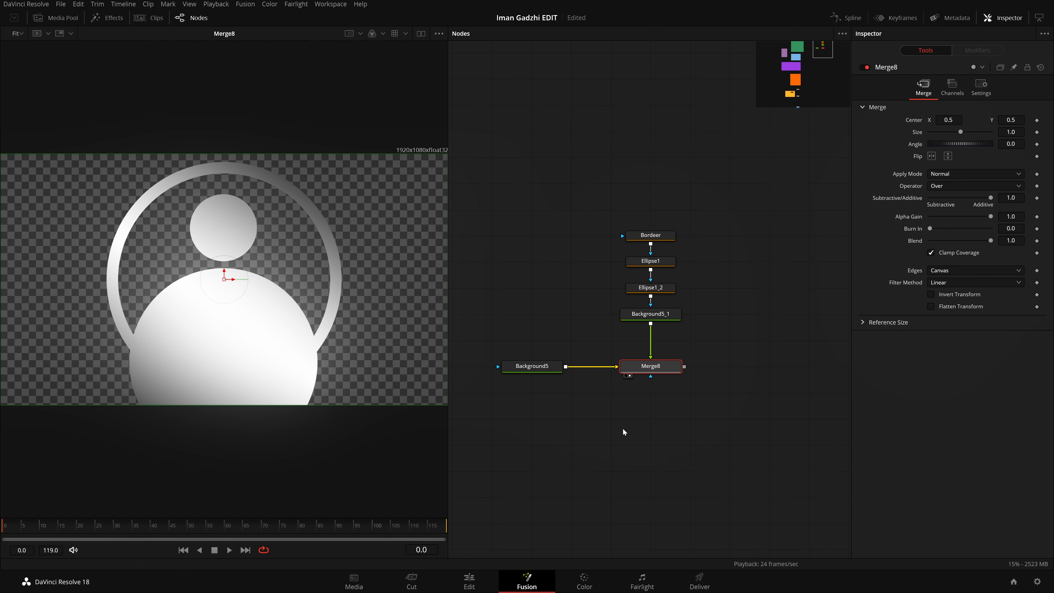
# Step: Add an Ellipse mask to the Merge8 node and place the mask node directly below it
pyautogui.click(634, 408)
pyautogui.click(661, 372)
pyautogui.hotkey('shift', 'space')
pyautogui.write('merge')
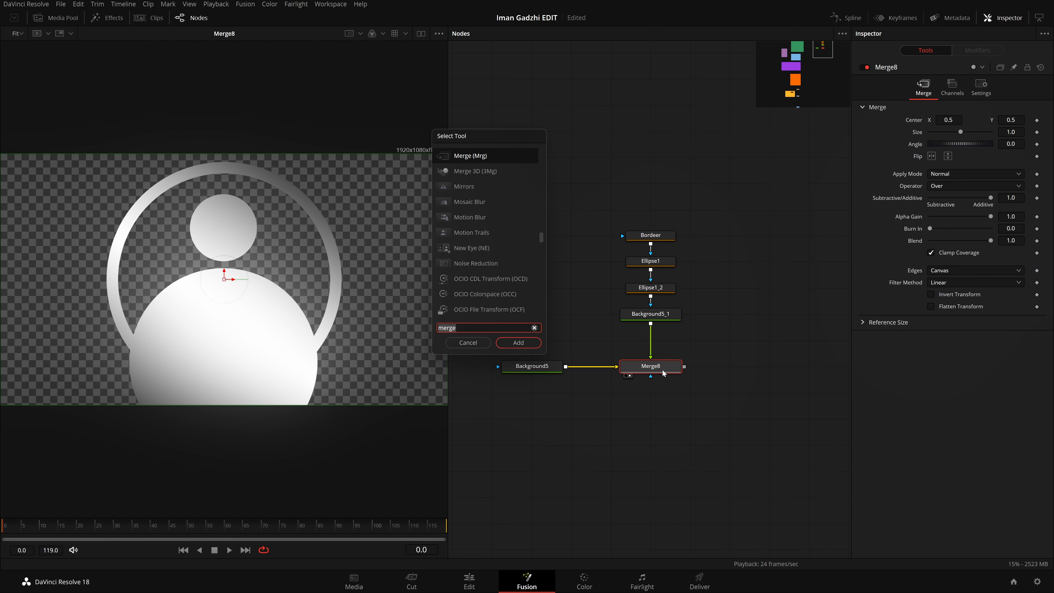
pyautogui.write('ellip')
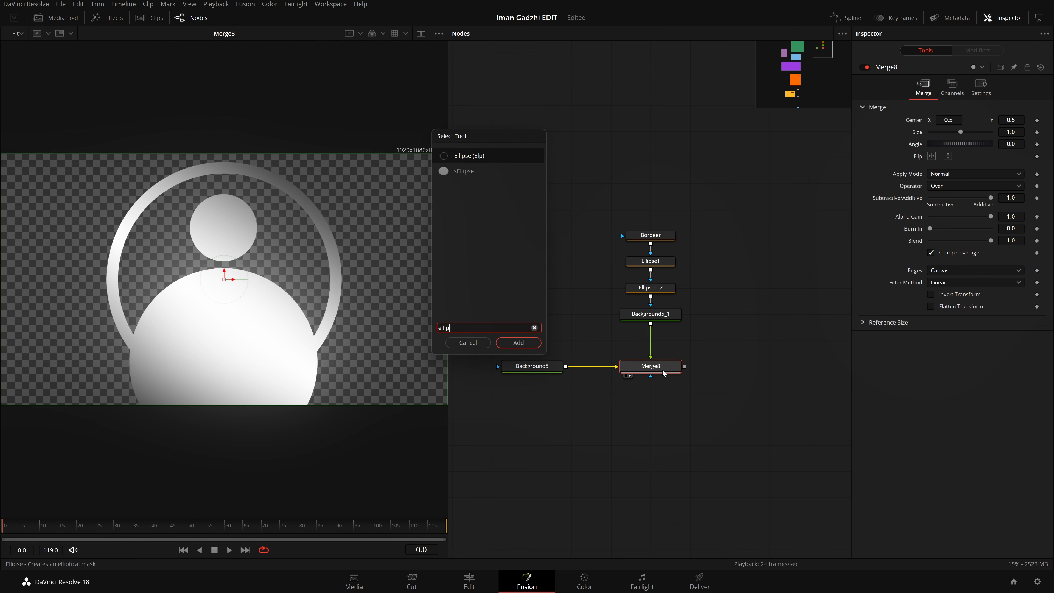
pyautogui.press('Return')
pyautogui.moveTo(660, 338); pyautogui.dragTo(661, 393)
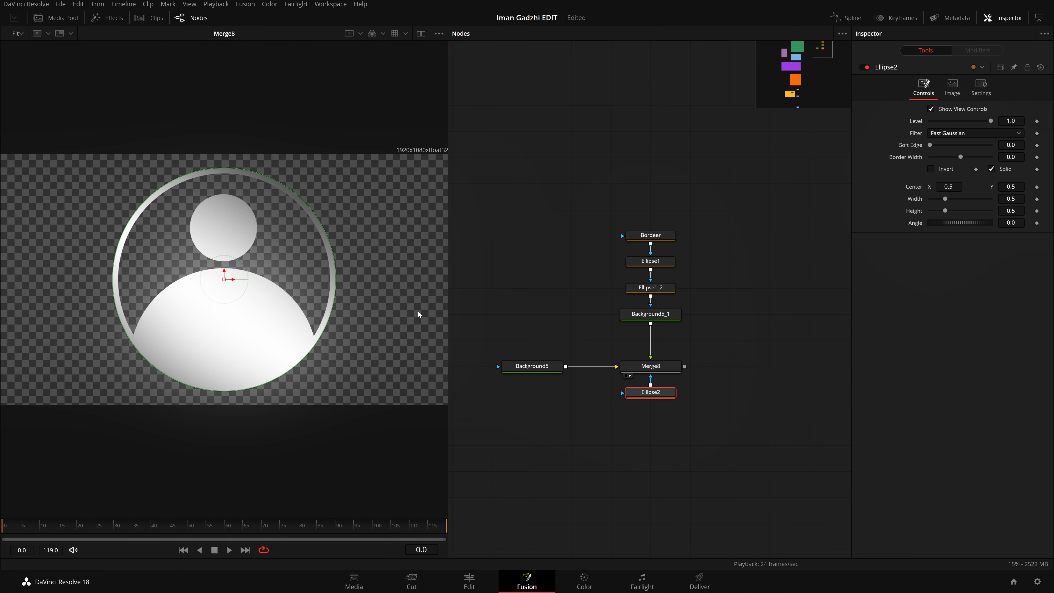
pyautogui.rightClick(223, 281)
pyautogui.click(142, 405)
pyautogui.rightClick(223, 277)
pyautogui.click(198, 329)
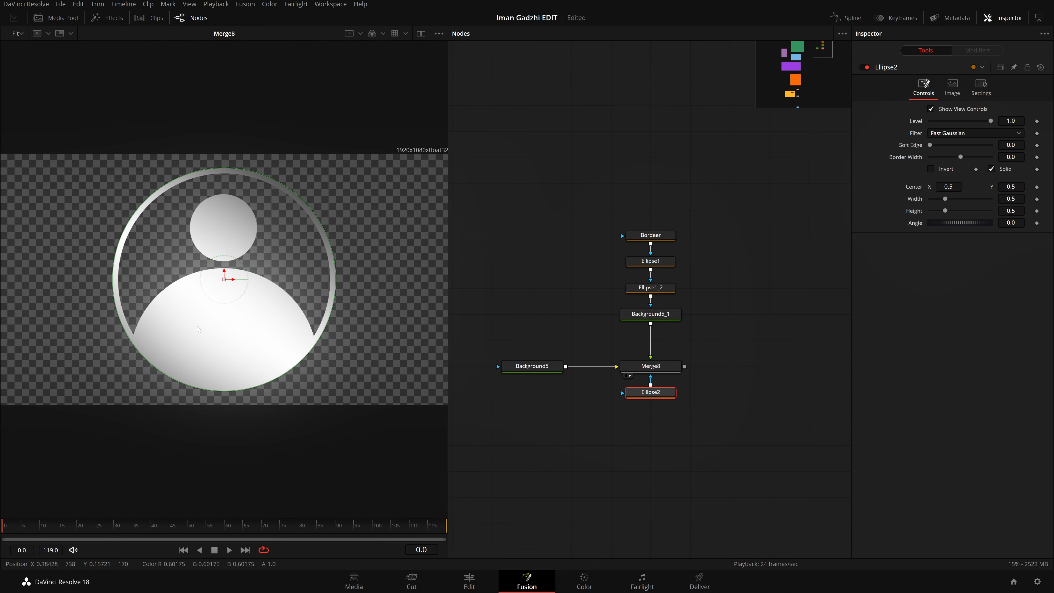
pyautogui.rightClick(223, 281)
pyautogui.click(134, 447)
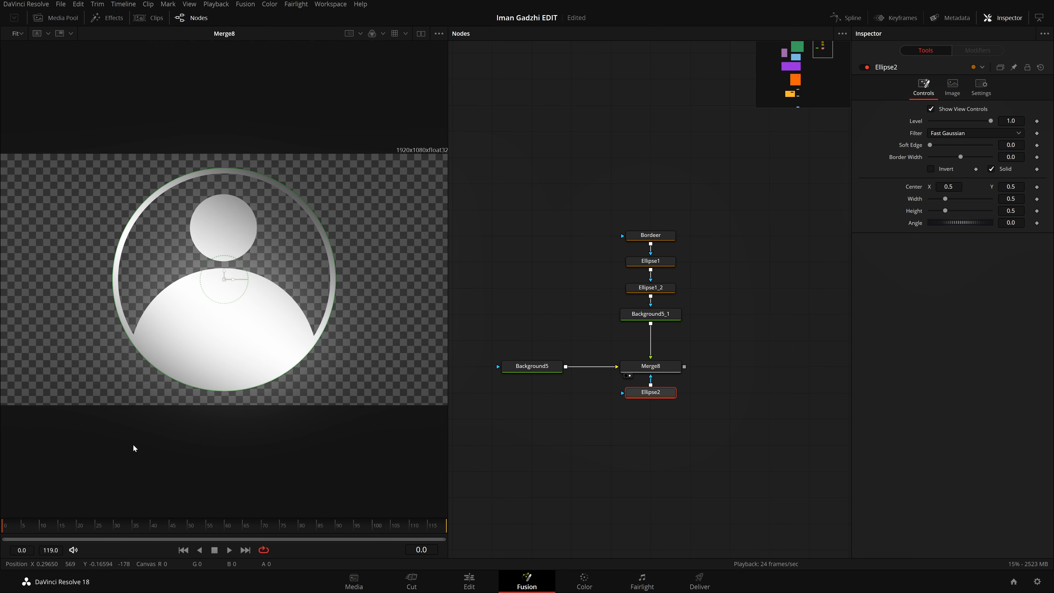
pyautogui.rightClick(224, 278)
pyautogui.click(176, 405)
# Step: Try enlarging the Ellipse2 mask to about 0.57 and a width of 0.58, and return its width and height to 0.5
pyautogui.moveTo(306, 355)
pyautogui.mouseDown()
pyautogui.moveTo(338, 410)
pyautogui.moveTo(309, 372)
pyautogui.mouseUp()
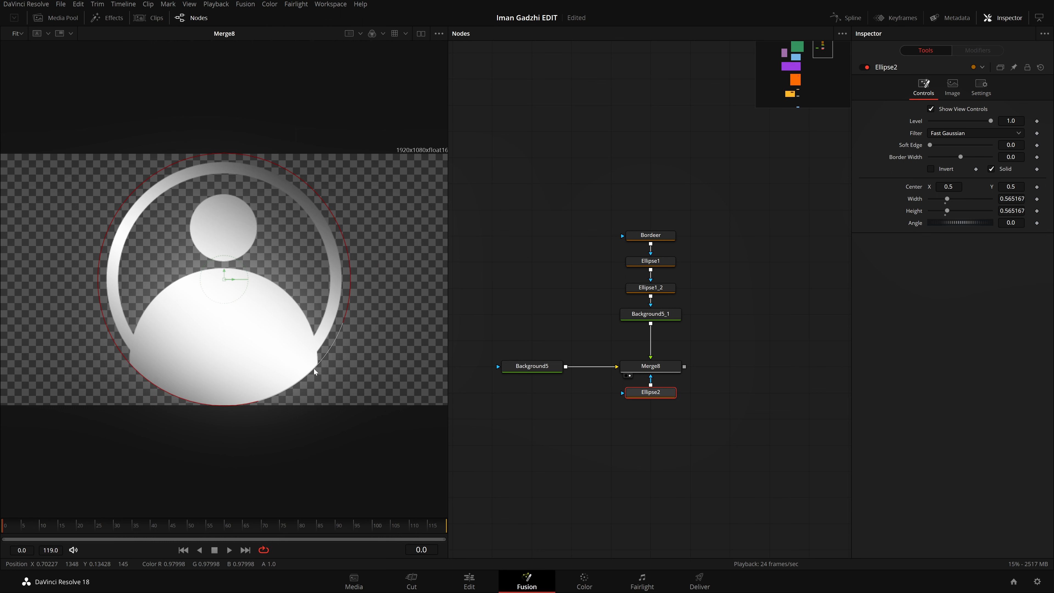
pyautogui.doubleClick(1011, 199)
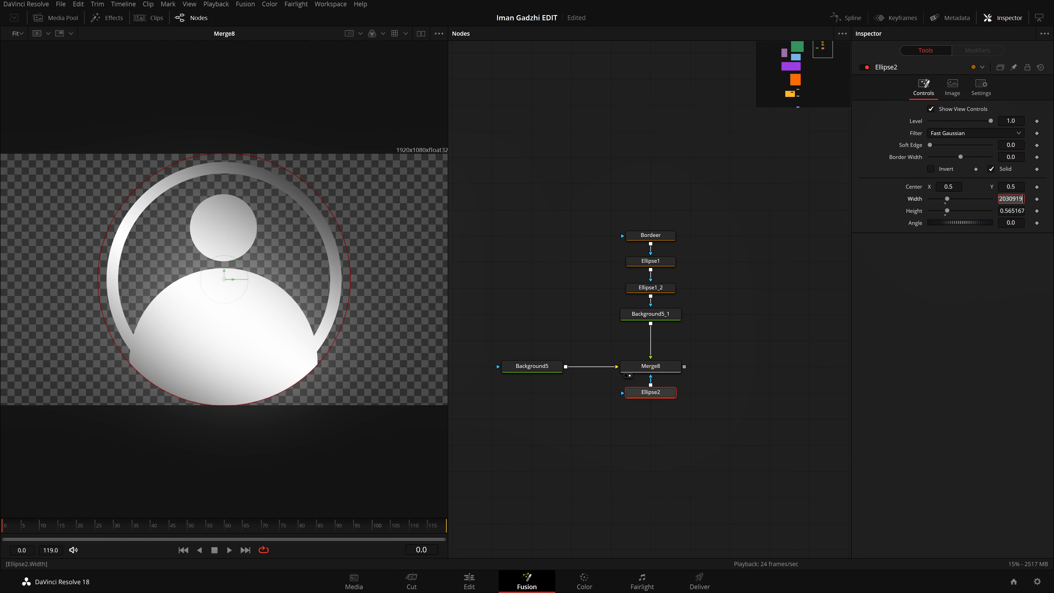
pyautogui.write('.58')
pyautogui.press('Tab')
pyautogui.write('.5')
pyautogui.press('Tab')
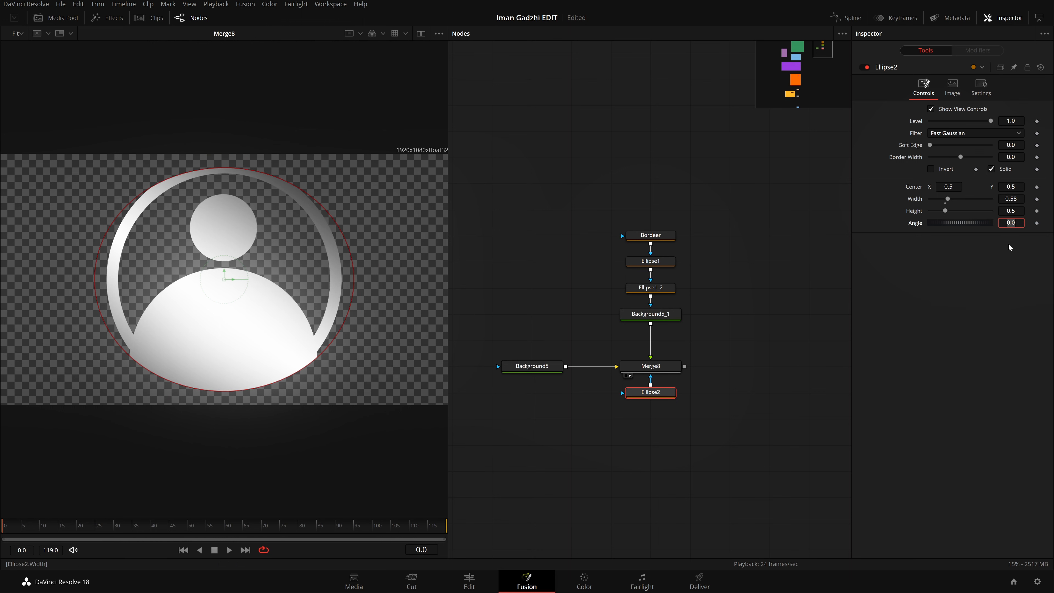
pyautogui.click(1017, 199)
pyautogui.press('Return')
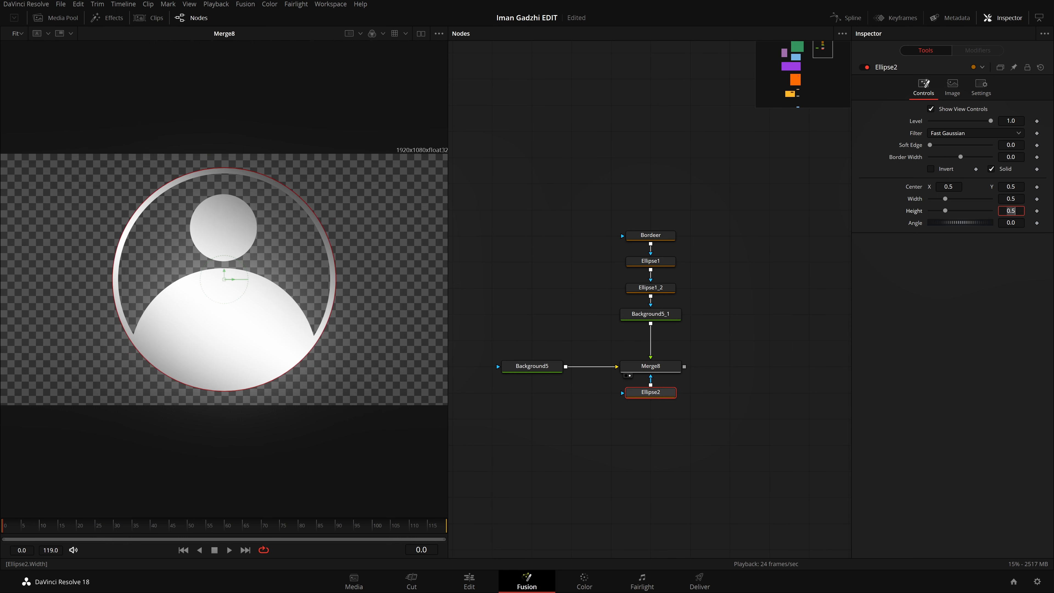
pyautogui.click(294, 226)
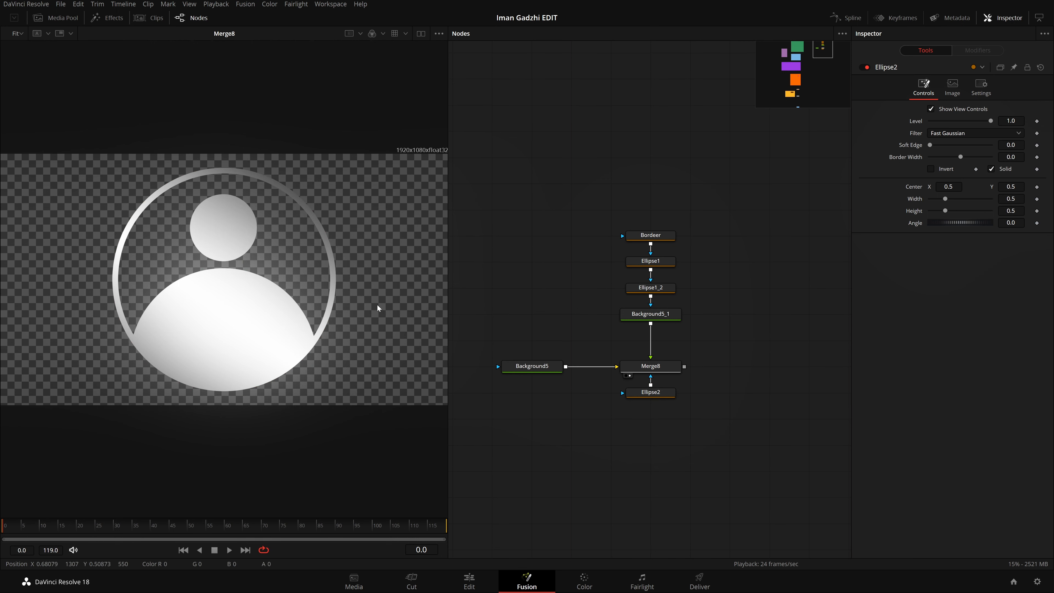
# Step: Examine the Background2 and Merge1 outputs of the Identity group and compare them with the Merge8 output
pyautogui.moveTo(584, 310); pyautogui.dragTo(803, 296)
pyautogui.moveTo(633, 326)
pyautogui.mouseDown()
pyautogui.moveTo(848, 327)
pyautogui.moveTo(329, 283)
pyautogui.mouseUp()
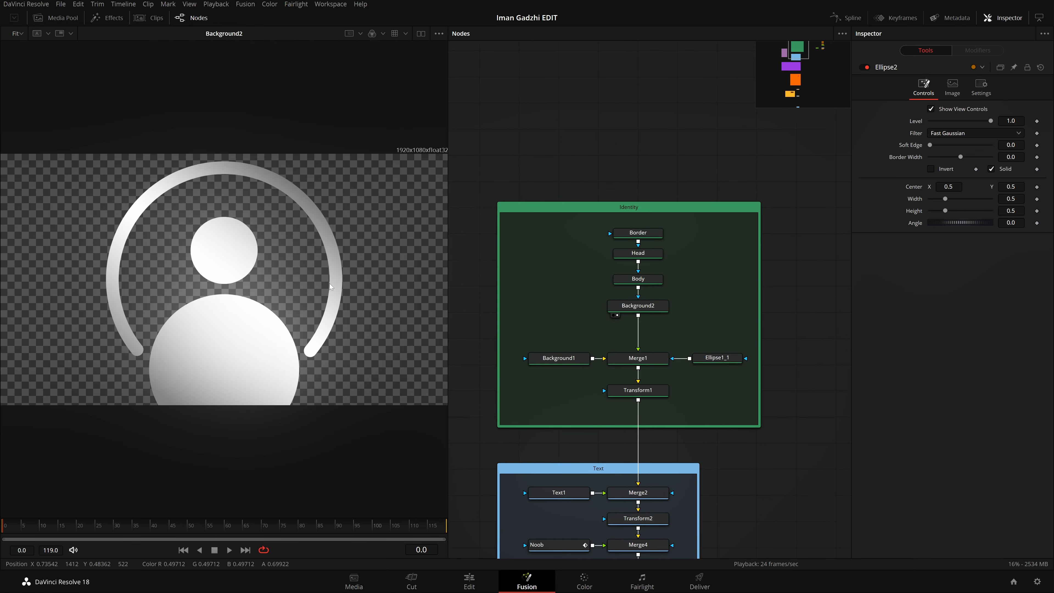
pyautogui.moveTo(649, 359); pyautogui.dragTo(82, 347)
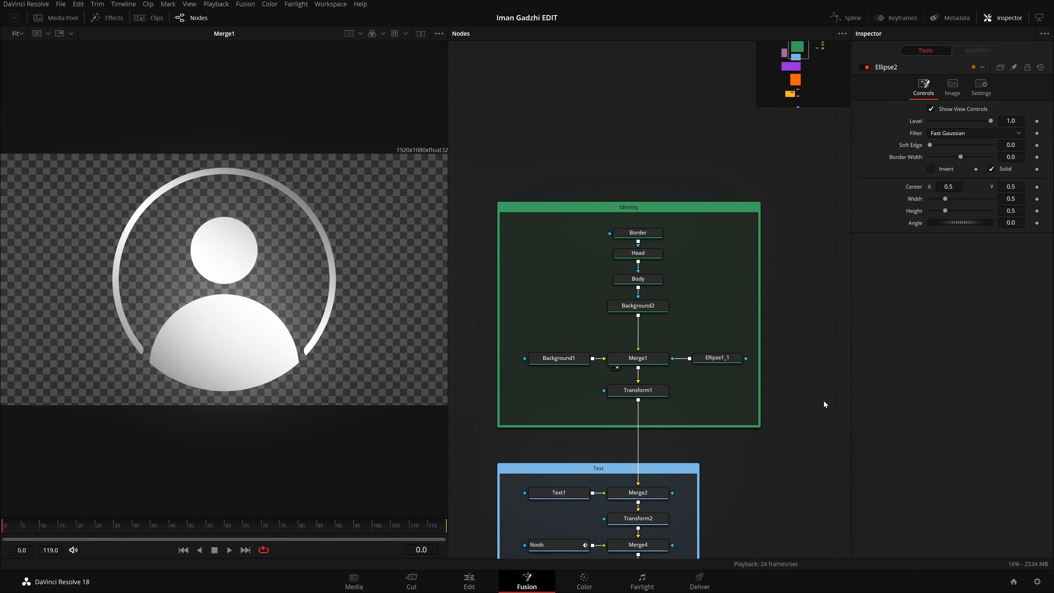
pyautogui.moveTo(845, 398); pyautogui.dragTo(679, 400)
pyautogui.moveTo(846, 372); pyautogui.dragTo(585, 373)
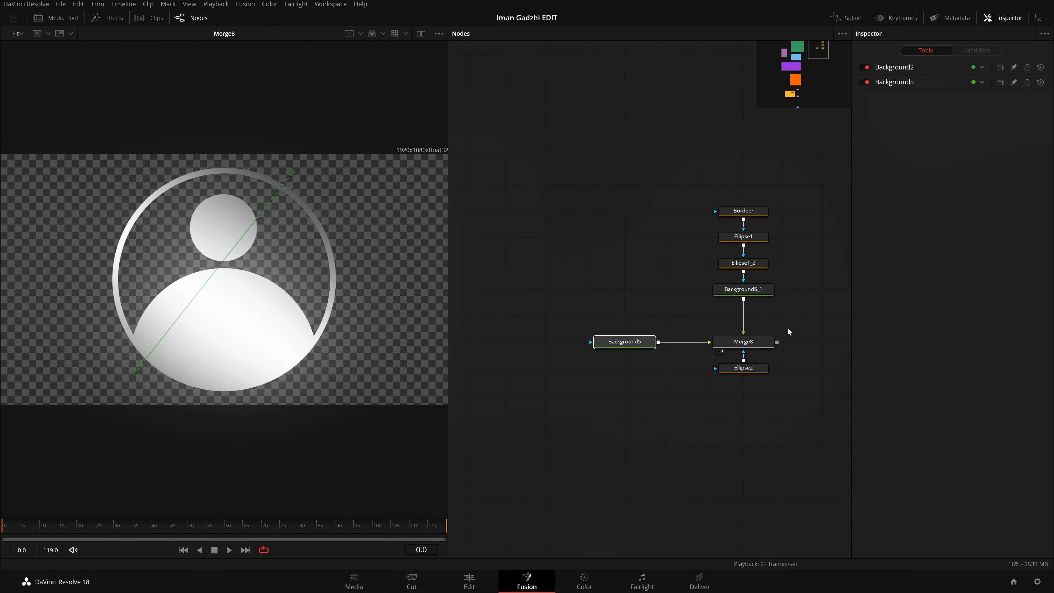
pyautogui.click(788, 329)
pyautogui.moveTo(787, 328); pyautogui.dragTo(754, 346)
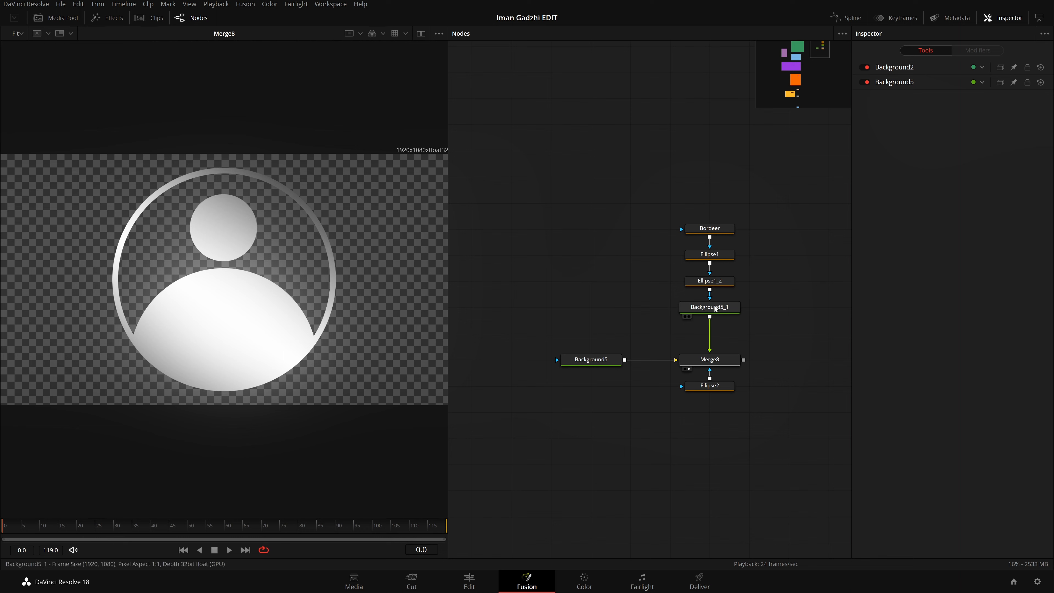
# Step: Shrink the body ellipse, Ellipse1_2, to a width and height of about 0.35
pyautogui.click(720, 283)
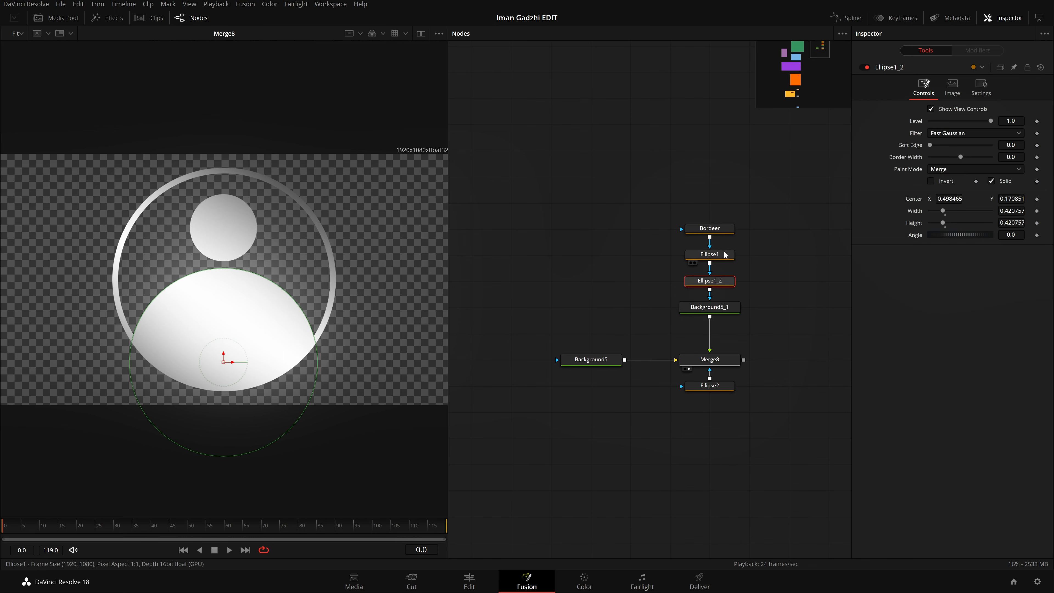
pyautogui.click(725, 255)
pyautogui.click(710, 281)
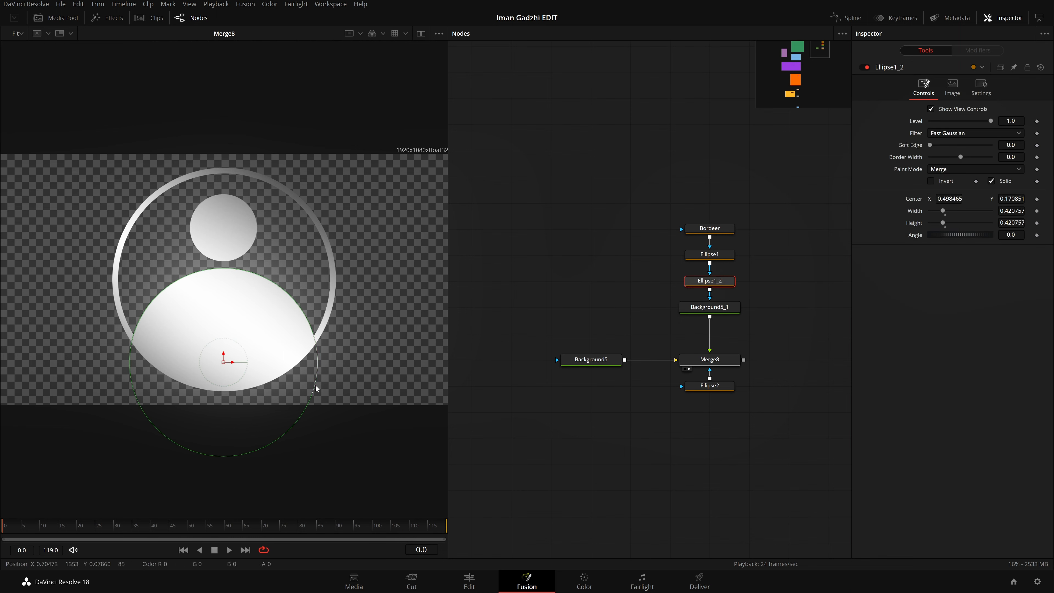
pyautogui.moveTo(317, 389); pyautogui.dragTo(291, 378)
pyautogui.moveTo(302, 414)
pyautogui.mouseDown()
pyautogui.moveTo(275, 393)
pyautogui.moveTo(292, 406)
pyautogui.mouseUp()
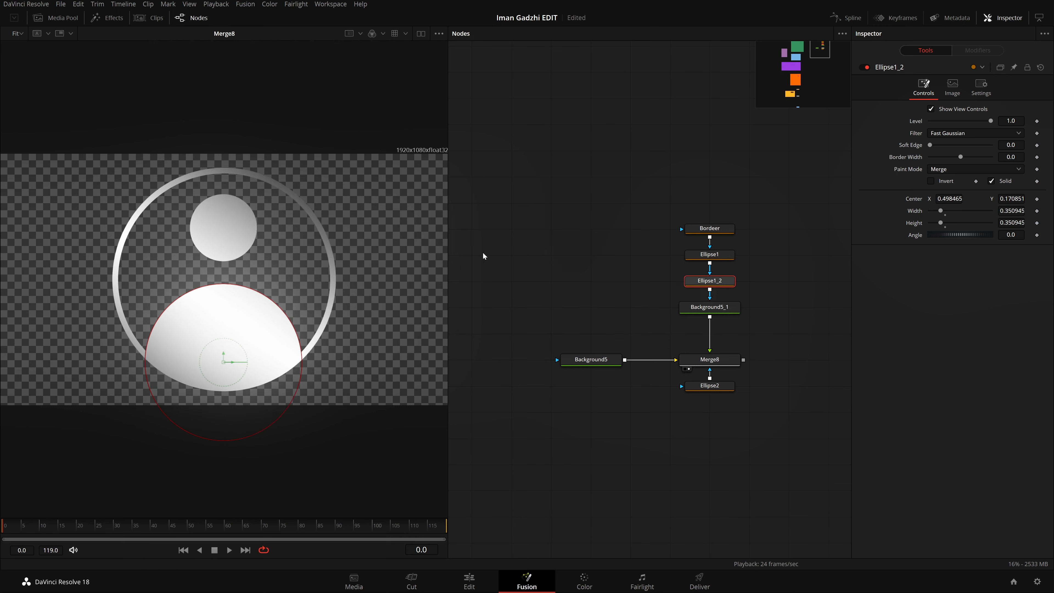
# Step: Lower the head circle, Ellipse1, to a center of about Y 0.65 above the body
pyautogui.click(710, 255)
pyautogui.moveTo(223, 219); pyautogui.dragTo(223, 232)
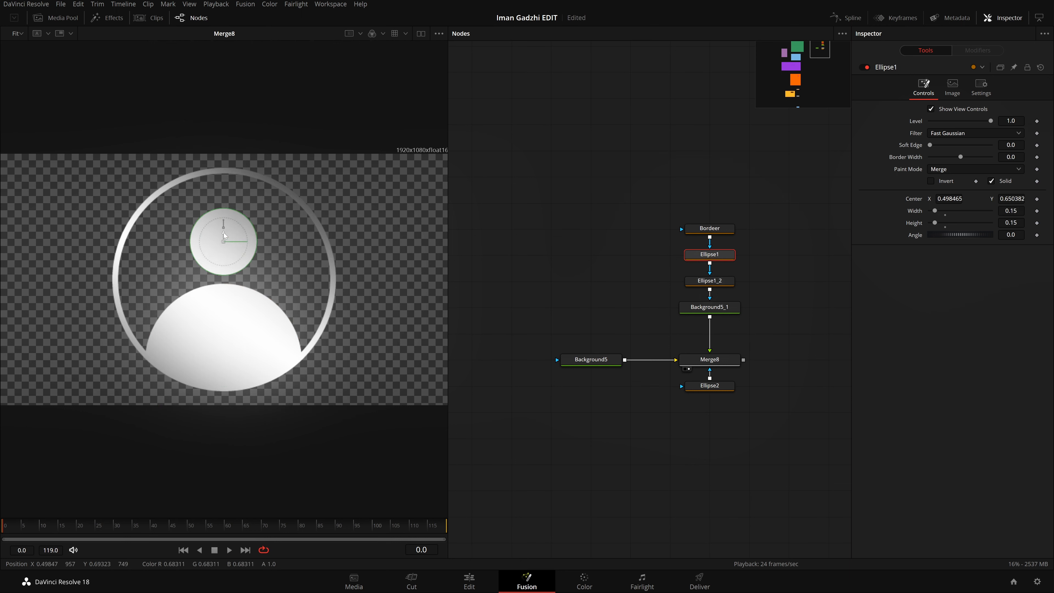
pyautogui.click(635, 412)
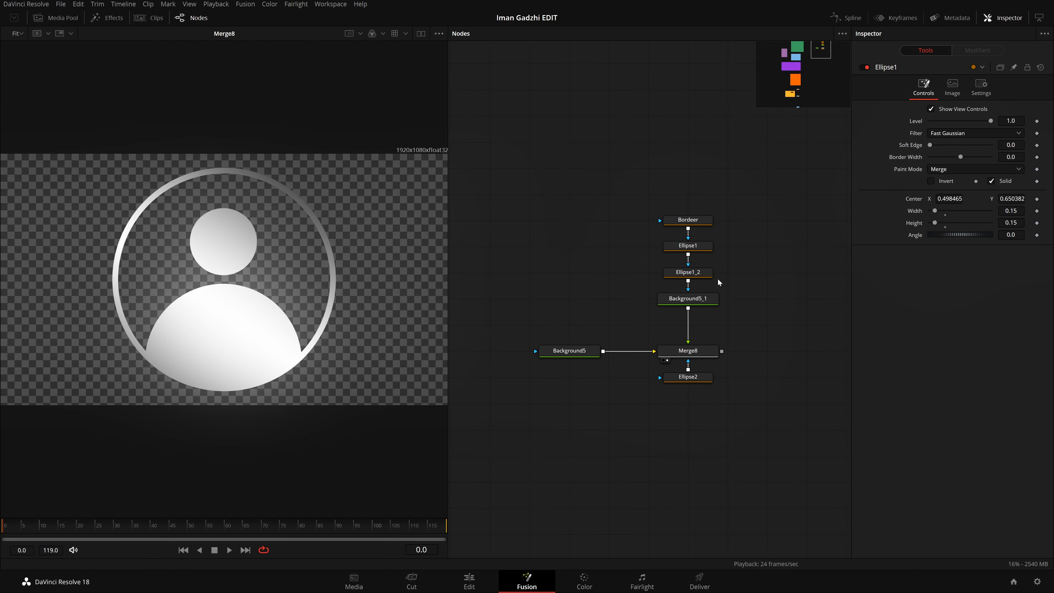
# Step: Reposition the Background5_1 gradient with its end at about X 0.70, Y 1.14 and its start at about X 0.26, Y -0.01
pyautogui.click(685, 299)
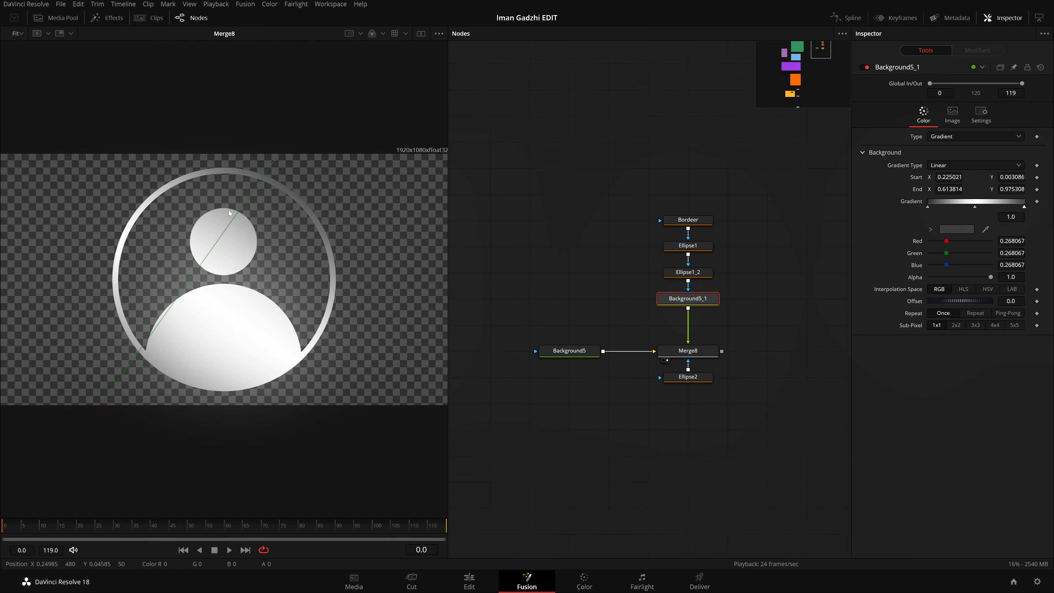
pyautogui.moveTo(275, 159); pyautogui.dragTo(312, 123)
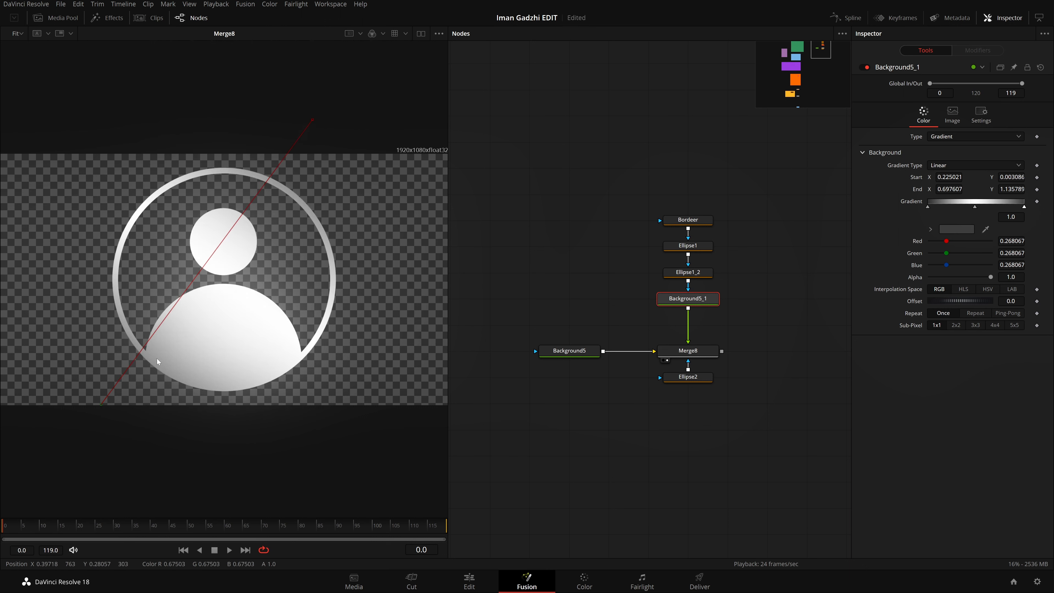
pyautogui.moveTo(101, 403)
pyautogui.mouseDown()
pyautogui.moveTo(122, 397)
pyautogui.moveTo(130, 406)
pyautogui.moveTo(114, 418)
pyautogui.moveTo(118, 407)
pyautogui.mouseUp()
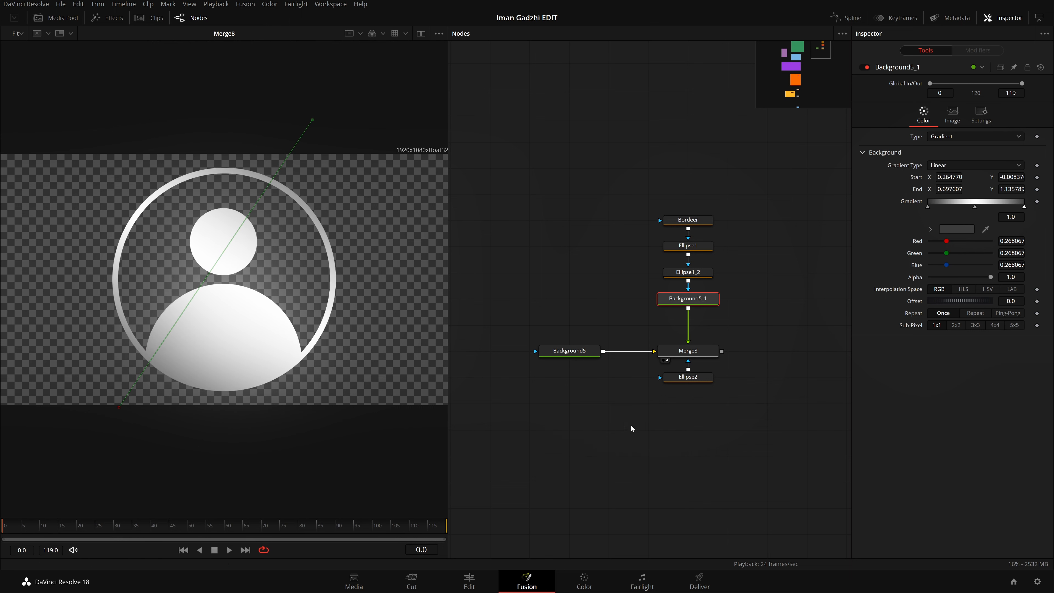
# Step: Rename the head mask Ellipse1 to Heady
pyautogui.click(685, 379)
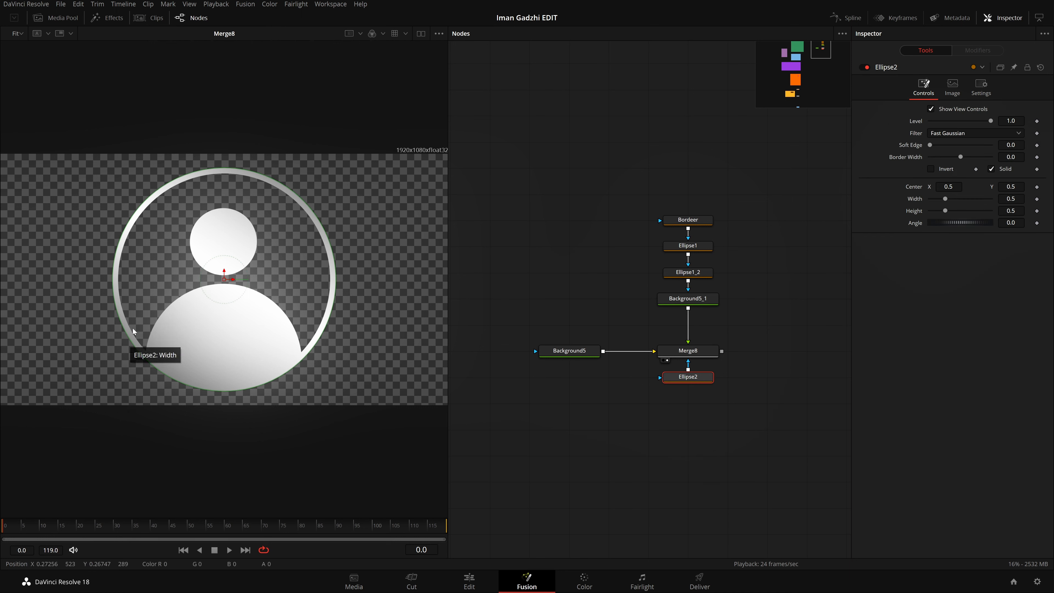
pyautogui.click(699, 222)
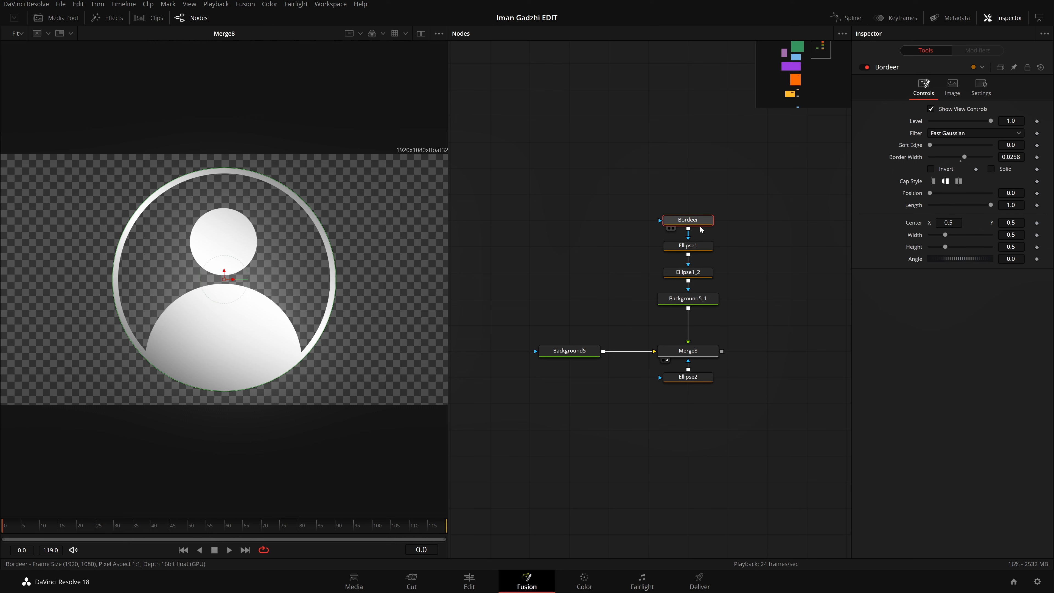
pyautogui.click(704, 247)
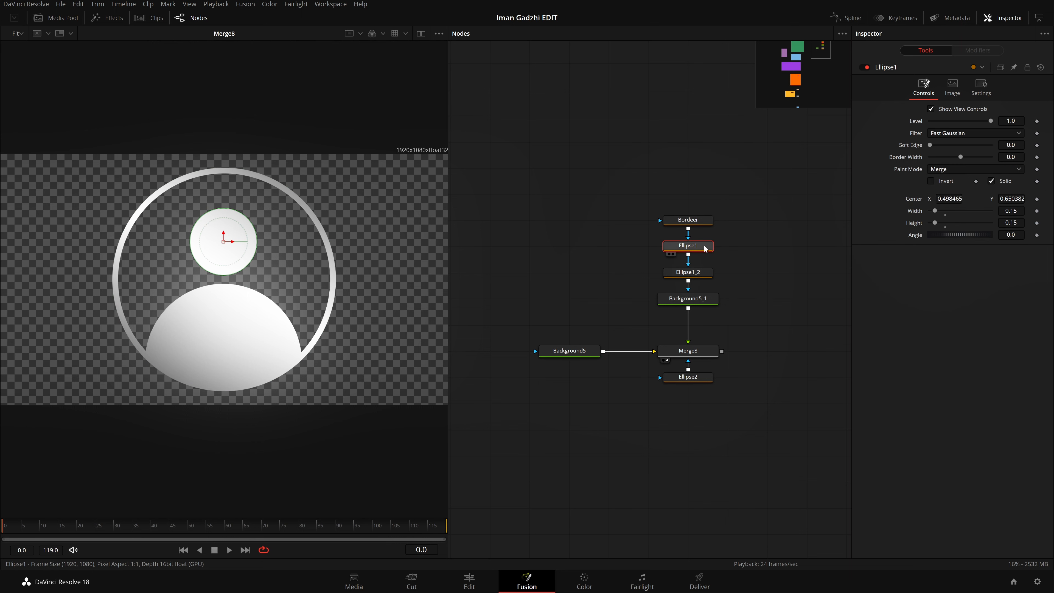
pyautogui.press('F2')
pyautogui.press('BackSpace')
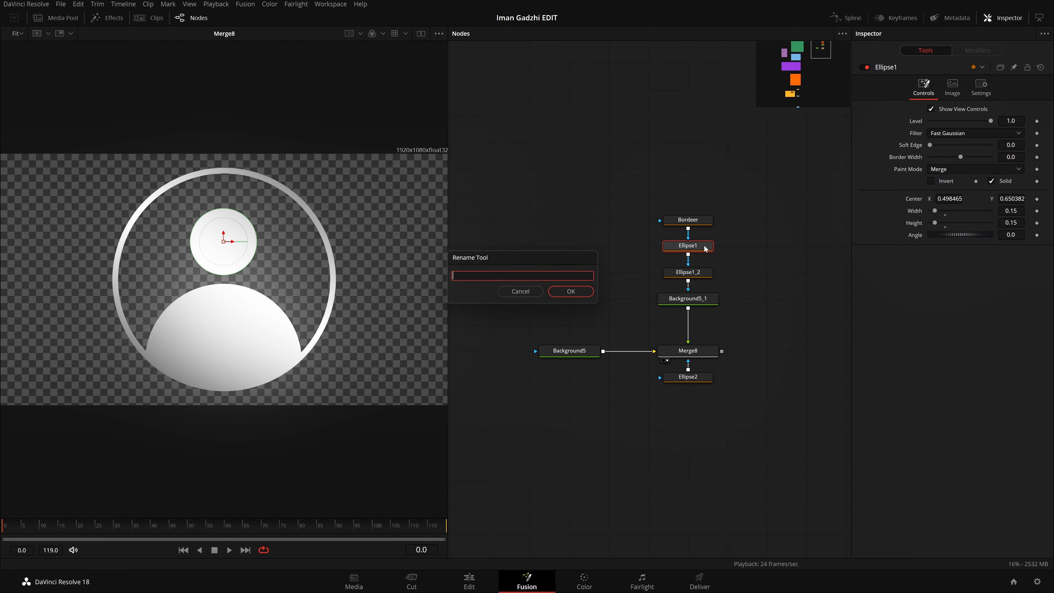
pyautogui.write('Heady')
pyautogui.press('Return')
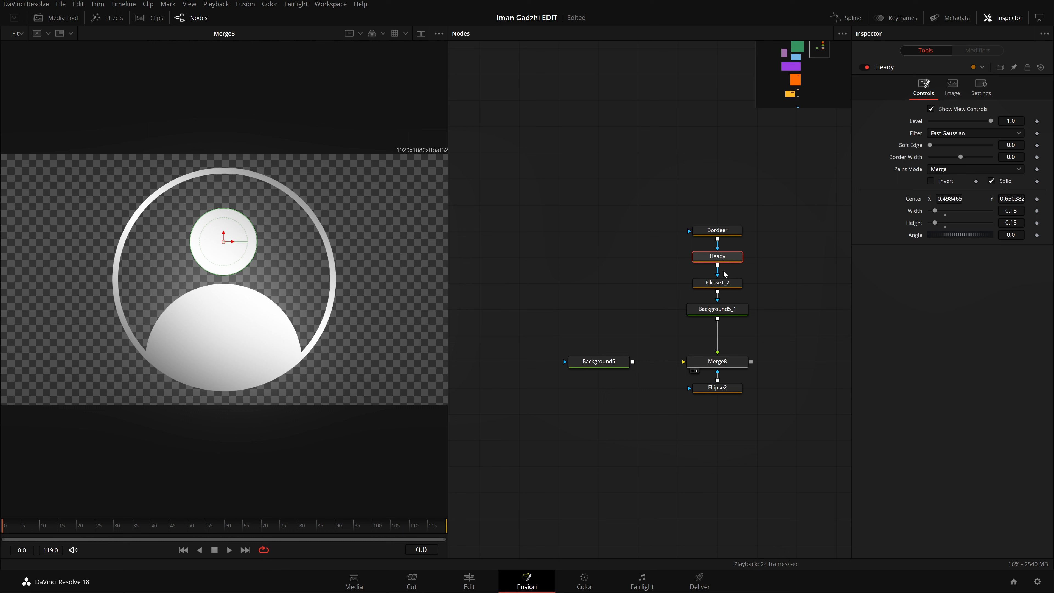
# Step: Rename the body mask Ellipse1_2 to Bodyy
pyautogui.click(723, 283)
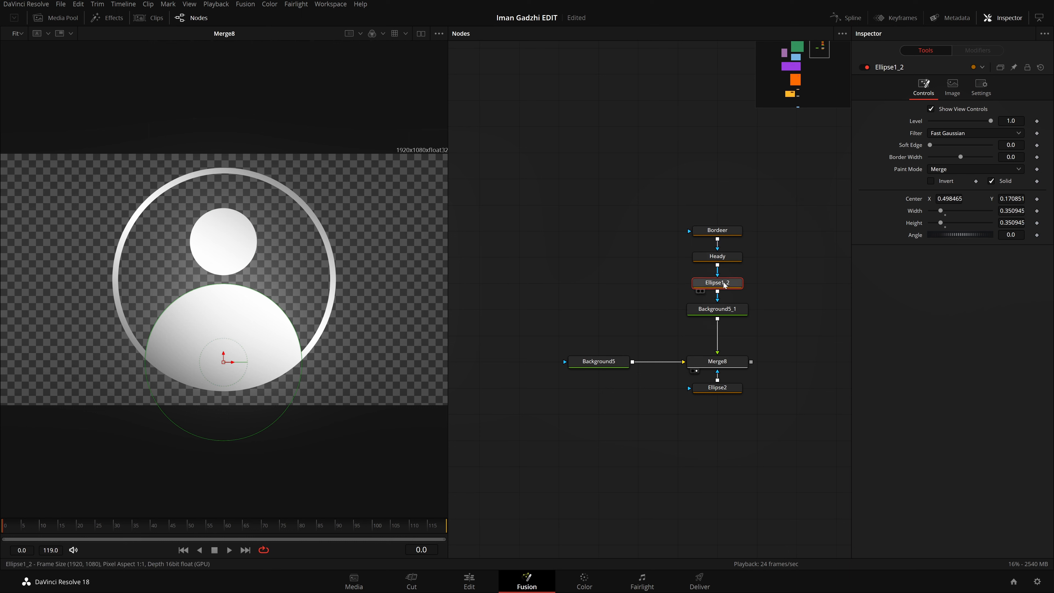
pyautogui.press('F2')
pyautogui.press('BackSpace')
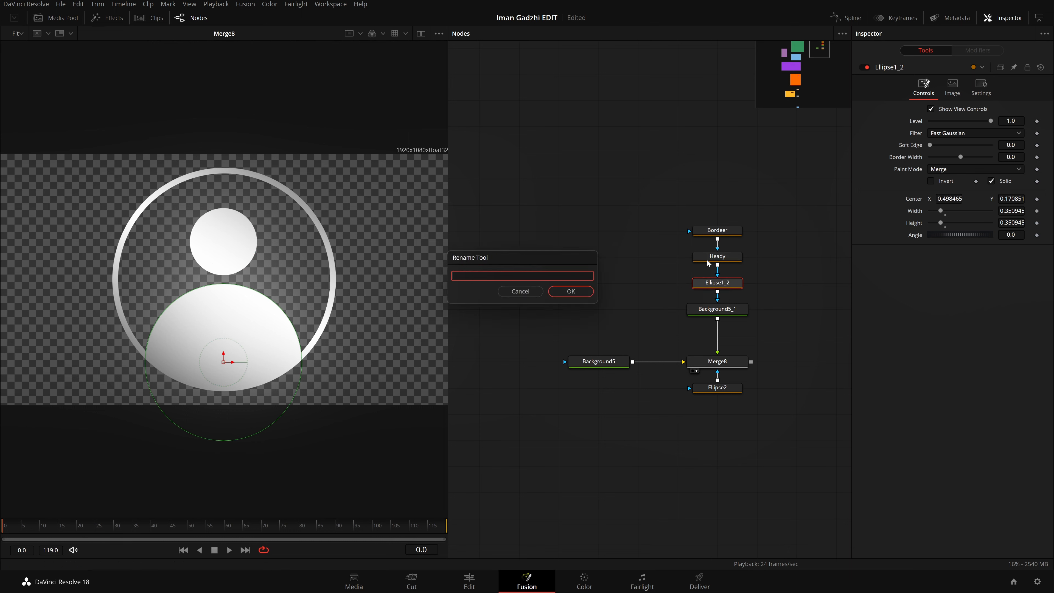
pyautogui.write('Bodyy')
pyautogui.press('Return')
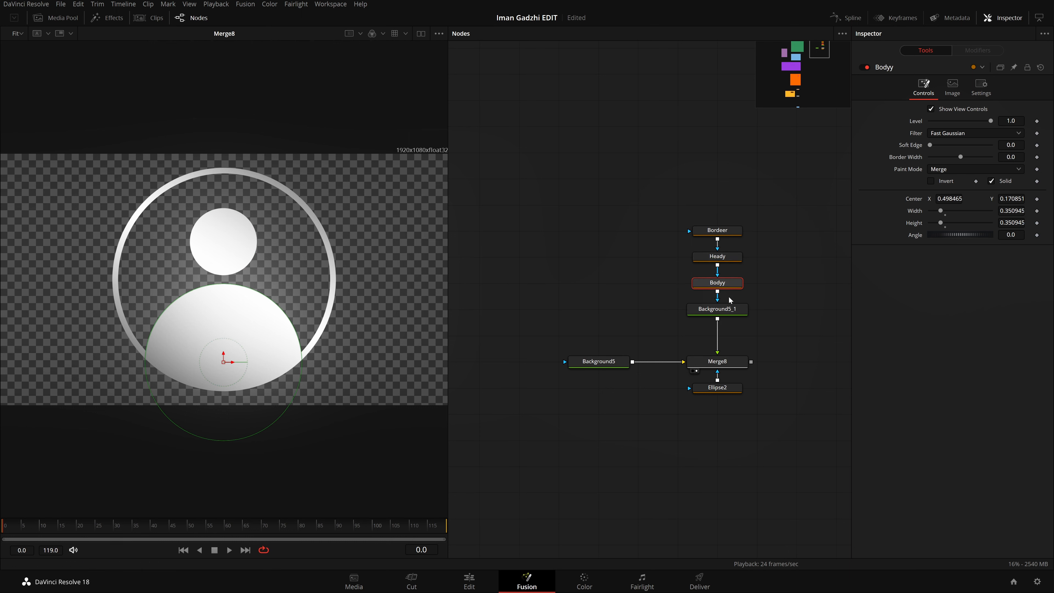
# Step: Rename the Ellipse2 mask feeding Merge8 to Cutout
pyautogui.click(770, 326)
pyautogui.click(722, 387)
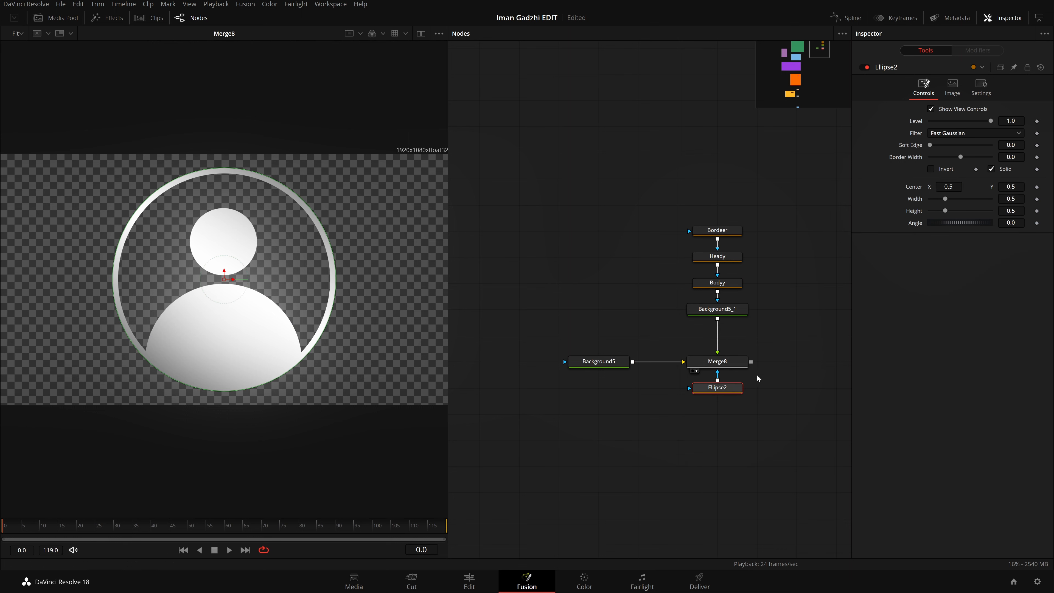
pyautogui.press('F2')
pyautogui.write('Cutout')
pyautogui.press('Return')
# Step: Open a gap at the bottom of the Bordeer ring with Length about 0.698 and Position about 0.899, and save the project
pyautogui.click(729, 232)
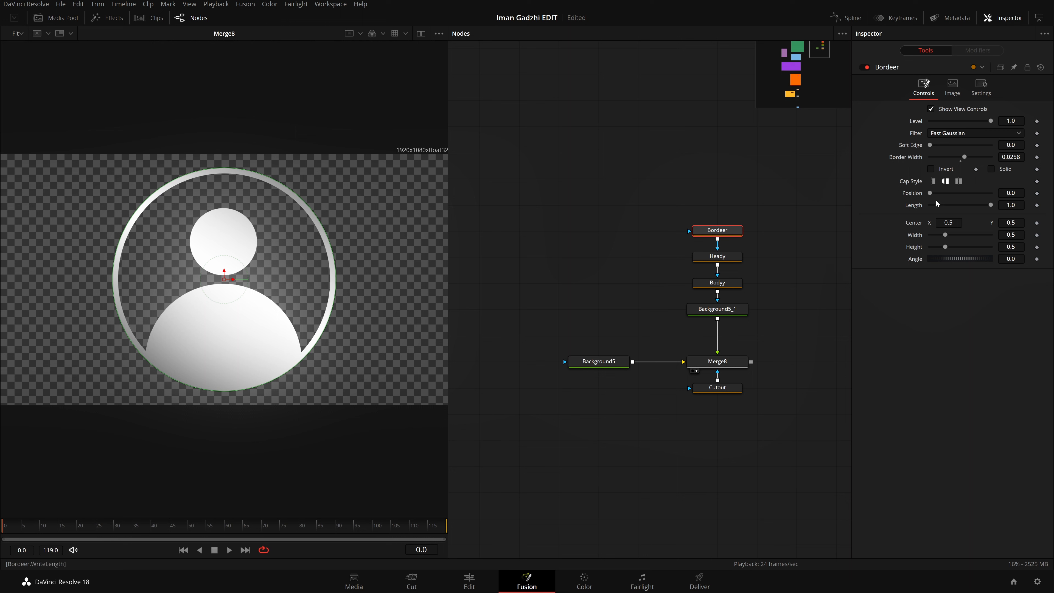
pyautogui.moveTo(991, 205); pyautogui.dragTo(1013, 205)
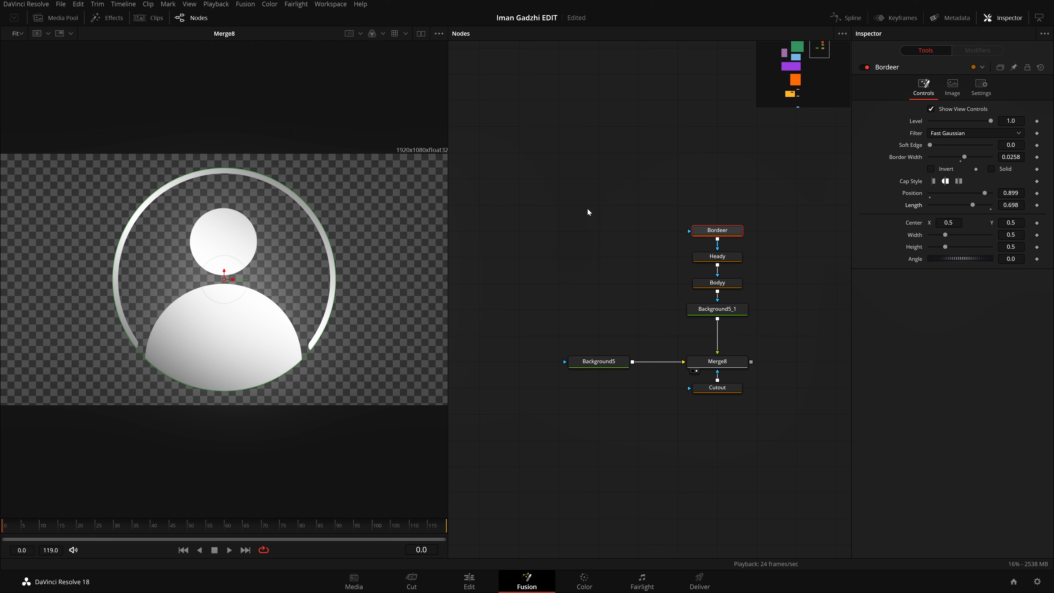
pyautogui.click(586, 212)
pyautogui.moveTo(733, 367); pyautogui.dragTo(357, 309)
pyautogui.hotkey('ctrl', 's')
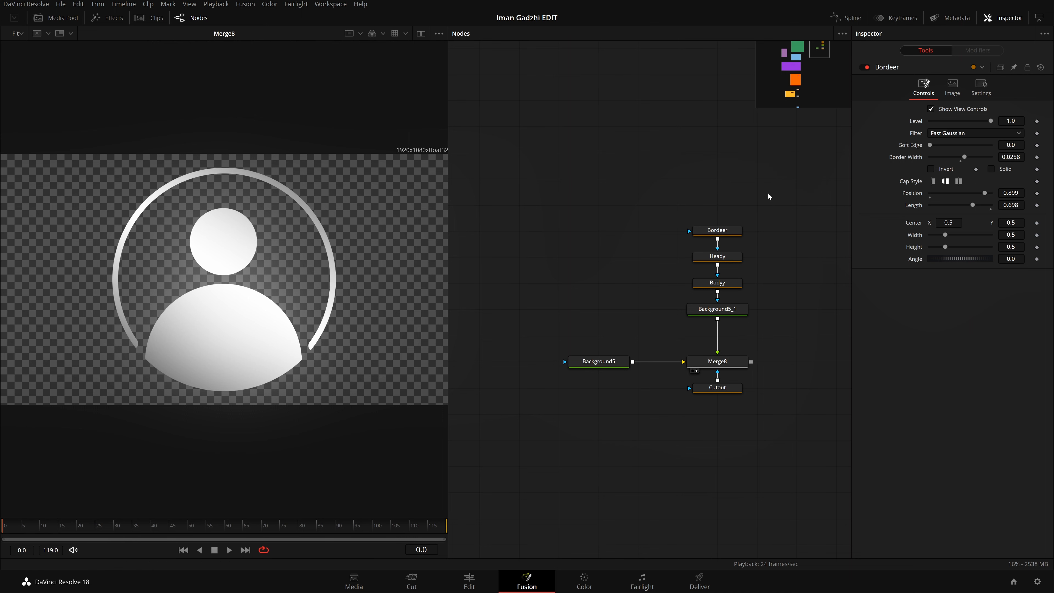
# Step: Rearrange the Cutout node beside Merge8 to match the layout of the Identity group
pyautogui.moveTo(581, 411); pyautogui.dragTo(962, 443)
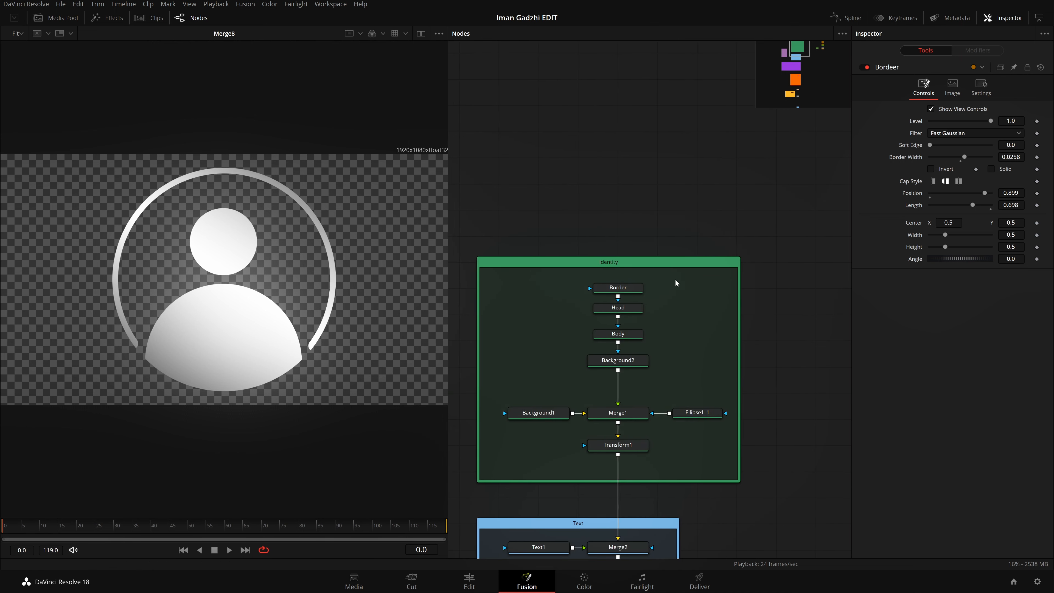
pyautogui.moveTo(798, 404); pyautogui.dragTo(419, 369)
pyautogui.moveTo(624, 379); pyautogui.dragTo(704, 353)
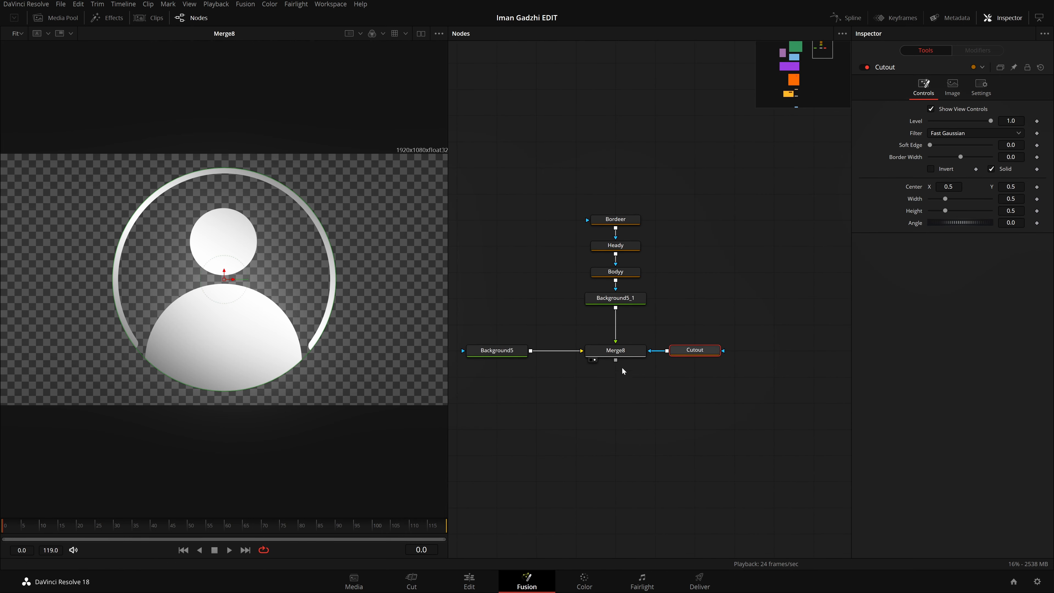
# Step: Add a Transform node directly after Merge8, keep it below the merge, and show its output in the viewer
pyautogui.click(614, 354)
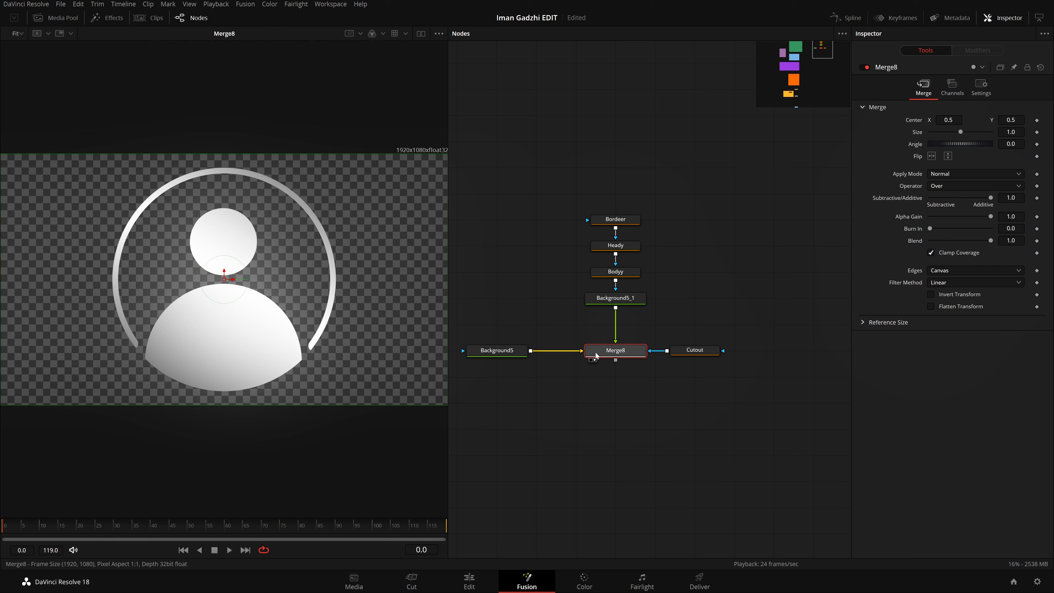
pyautogui.hotkey('shift', 'space')
pyautogui.write('ellip')
pyautogui.press('BackSpace')
pyautogui.press('BackSpace')
pyautogui.press('BackSpace')
pyautogui.press('BackSpace')
pyautogui.press('BackSpace')
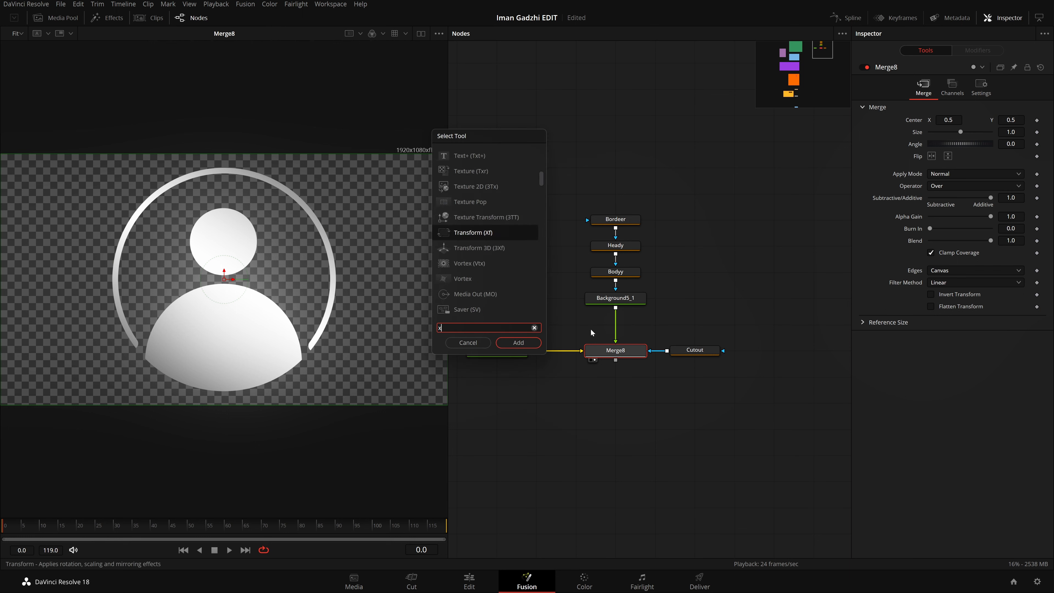
pyautogui.write('xf')
pyautogui.press('Return')
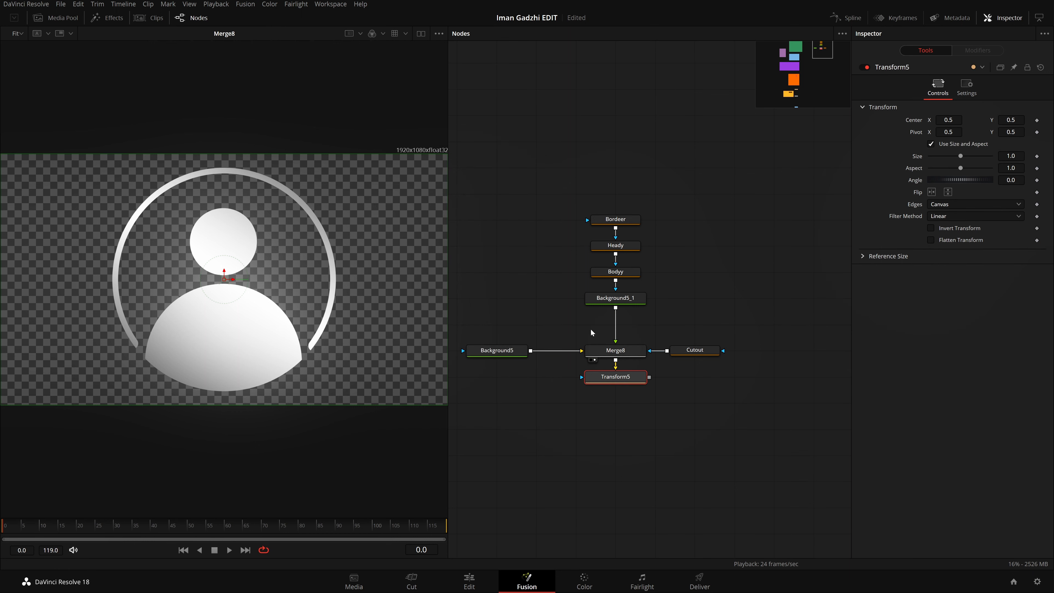
pyautogui.moveTo(615, 376); pyautogui.dragTo(536, 350)
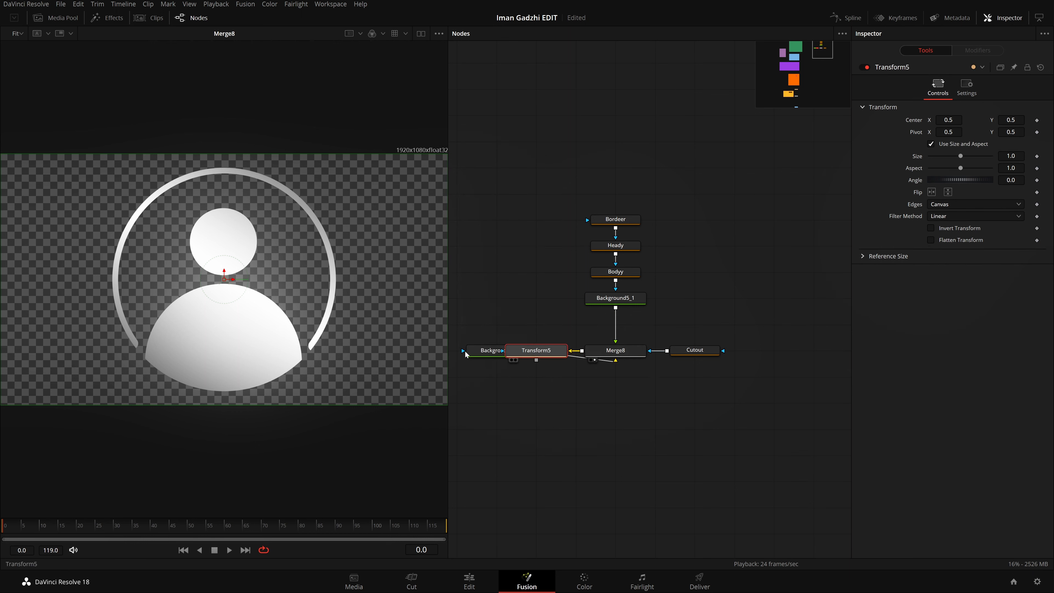
pyautogui.hotkey('ctrl', 'z')
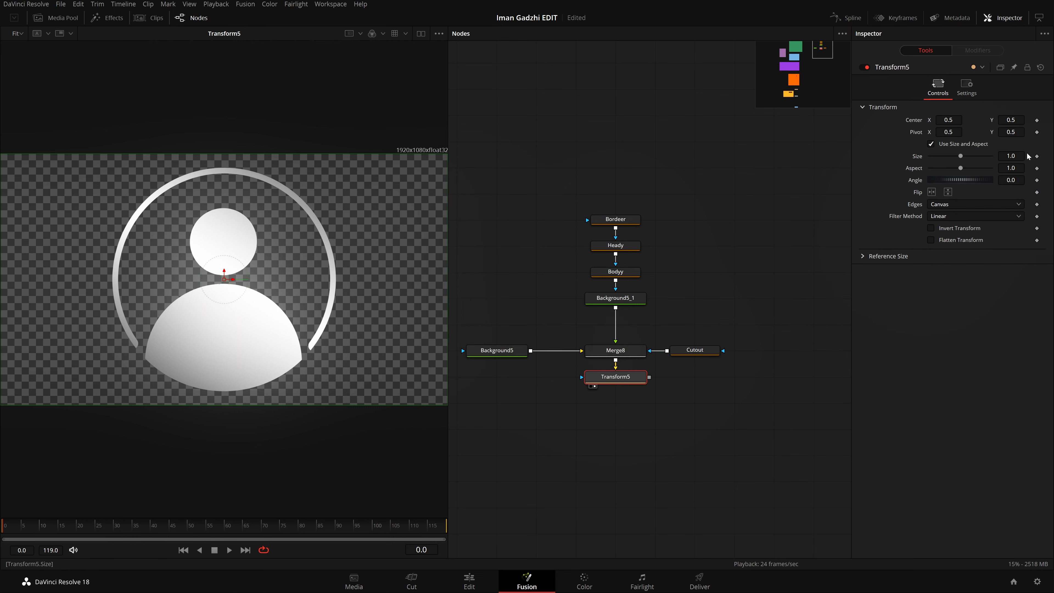
# Step: Examine the size and center settings of Transform1 in the Identity group
pyautogui.moveTo(593, 400); pyautogui.dragTo(1038, 331)
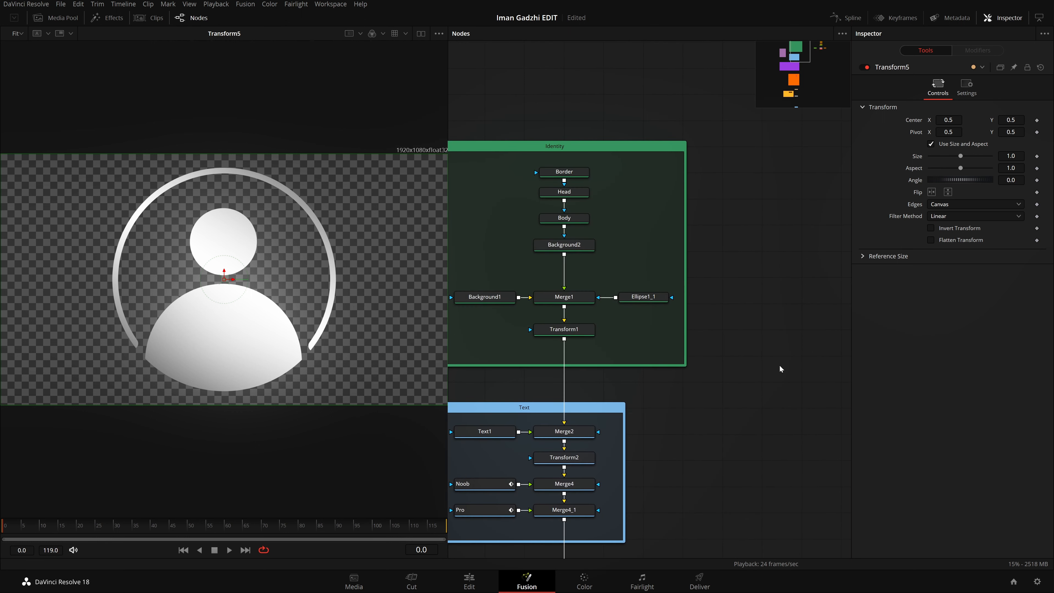
pyautogui.click(577, 333)
pyautogui.moveTo(785, 394); pyautogui.dragTo(403, 417)
pyautogui.moveTo(640, 407); pyautogui.dragTo(975, 404)
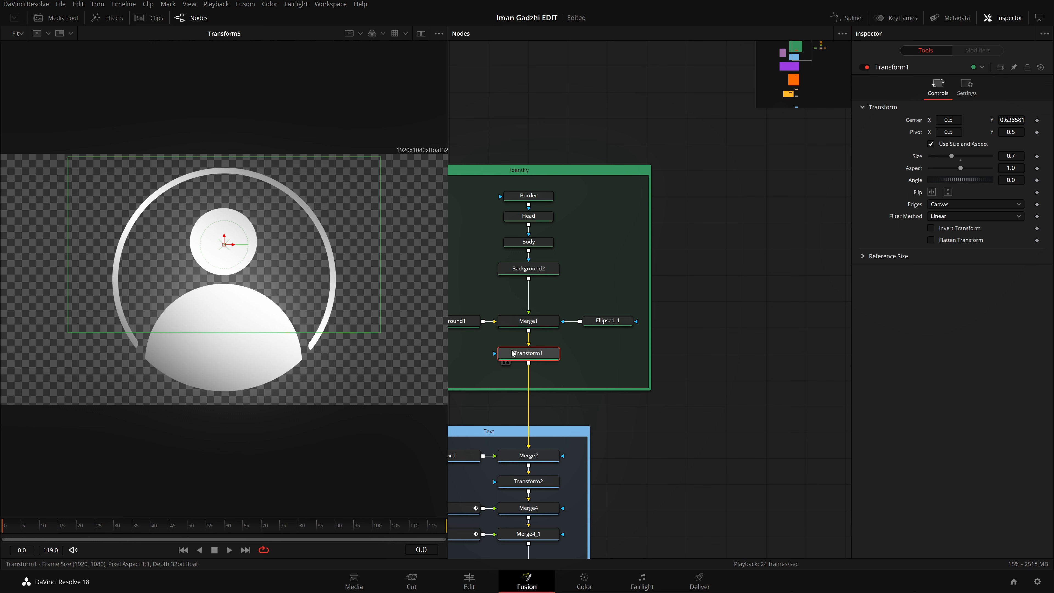
pyautogui.press('2')
pyautogui.moveTo(698, 366); pyautogui.dragTo(433, 396)
pyautogui.moveTo(672, 397); pyautogui.dragTo(599, 406)
pyautogui.moveTo(733, 370); pyautogui.dragTo(289, 293)
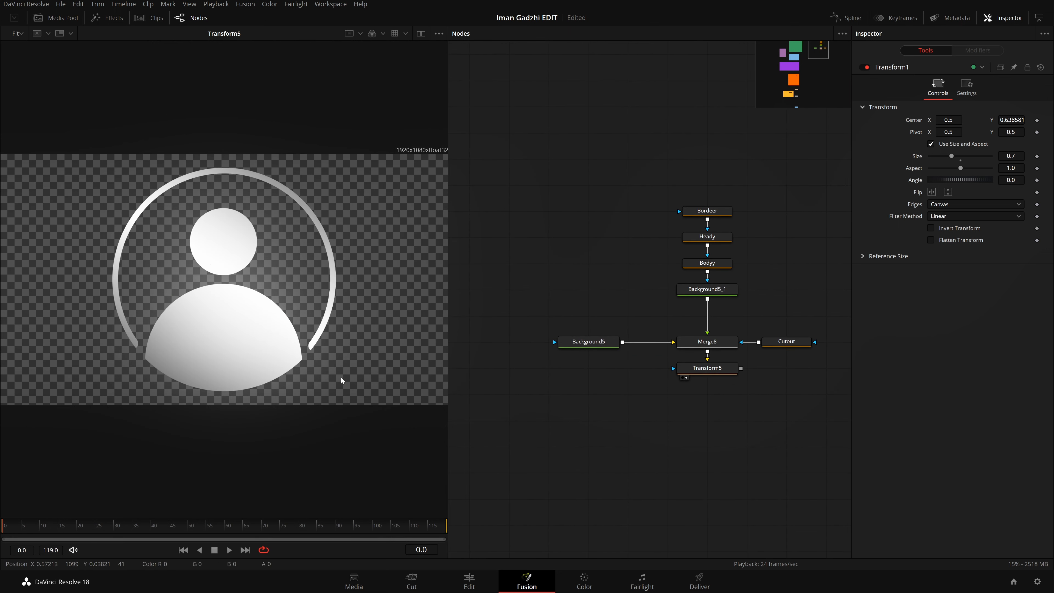
# Step: Set Transform5's size to 0.7 and raise the icon to a center of about Y 0.643
pyautogui.click(783, 344)
pyautogui.click(717, 370)
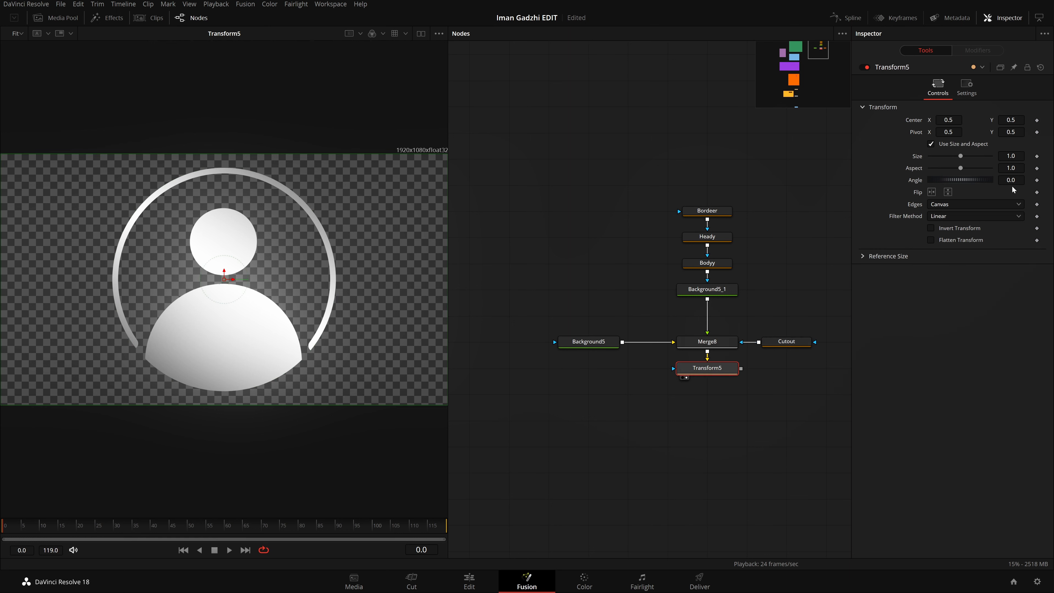
pyautogui.doubleClick(1011, 157)
pyautogui.write('.7')
pyautogui.press('Tab')
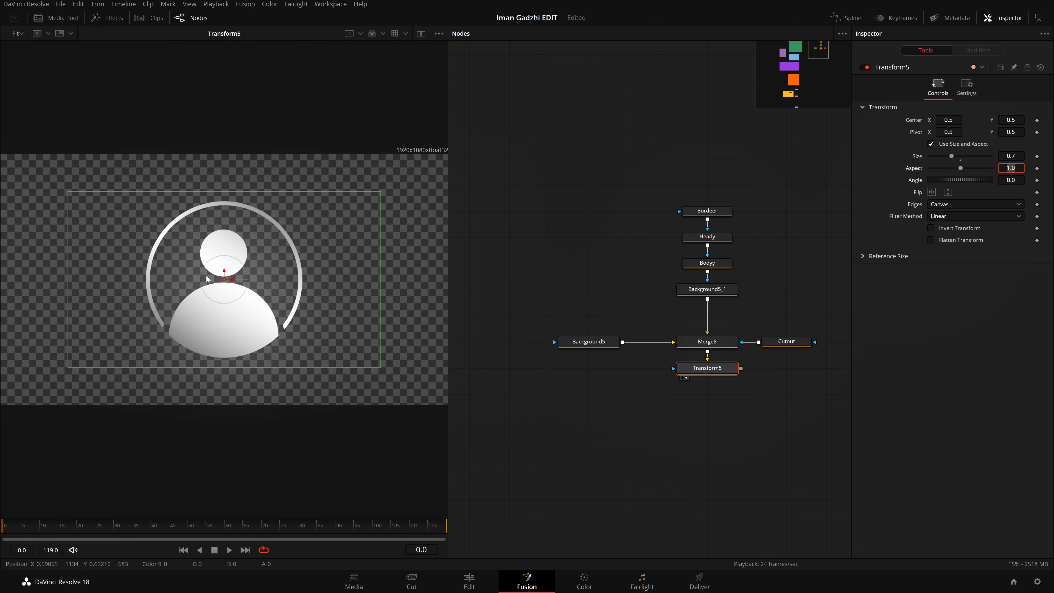
pyautogui.moveTo(224, 270); pyautogui.dragTo(224, 234)
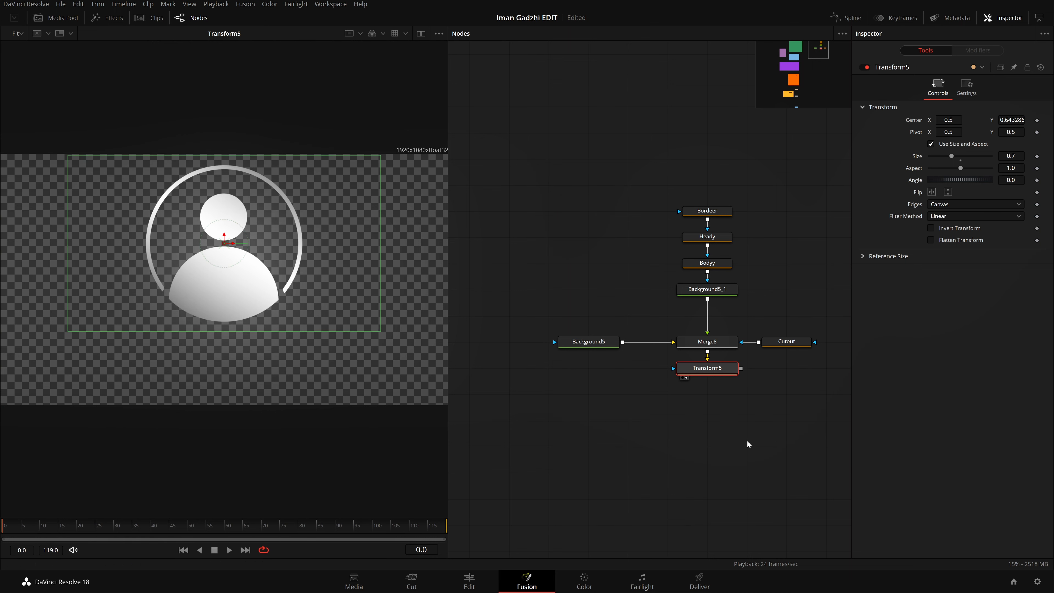
# Step: Add a Text+ node merged over the Transform5 output
pyautogui.moveTo(747, 441); pyautogui.dragTo(712, 375)
pyautogui.click(751, 396)
pyautogui.click(687, 305)
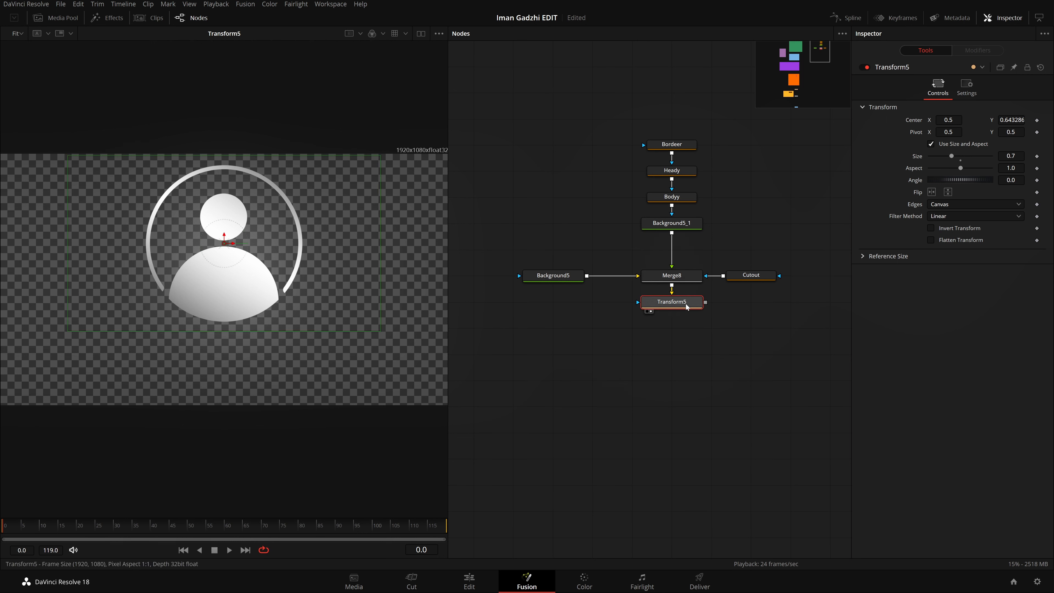
pyautogui.hotkey('shift', 'space')
pyautogui.write('xf')
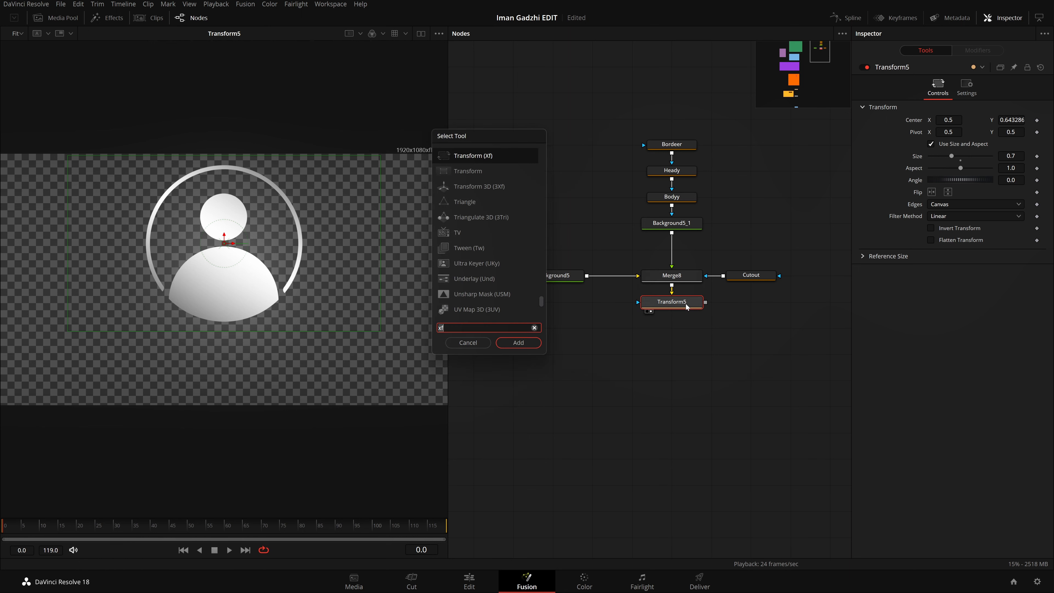
pyautogui.press('BackSpace')
pyautogui.press('BackSpace')
pyautogui.write('text')
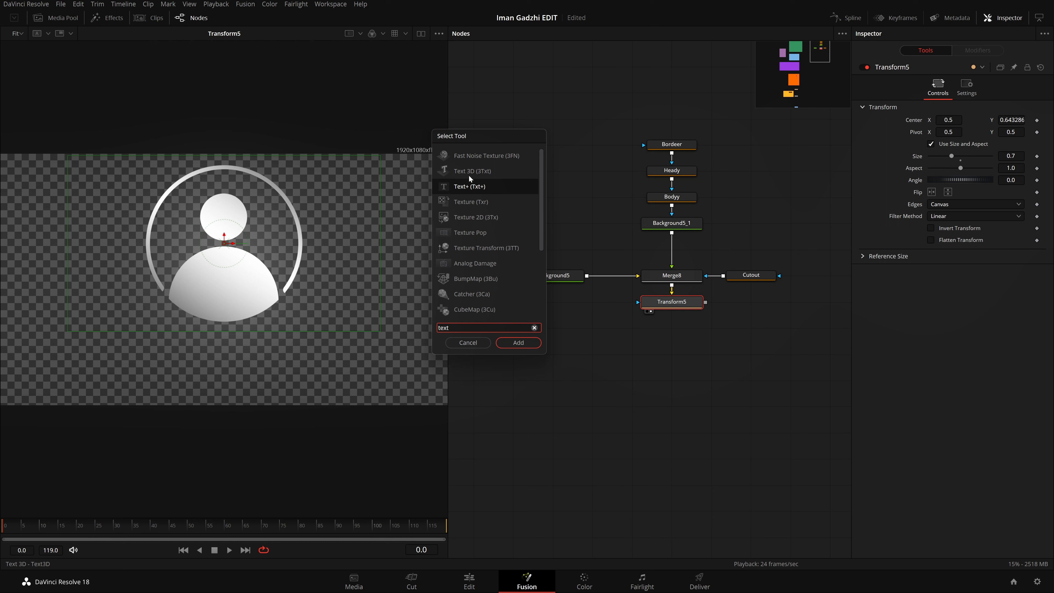
pyautogui.press('Return')
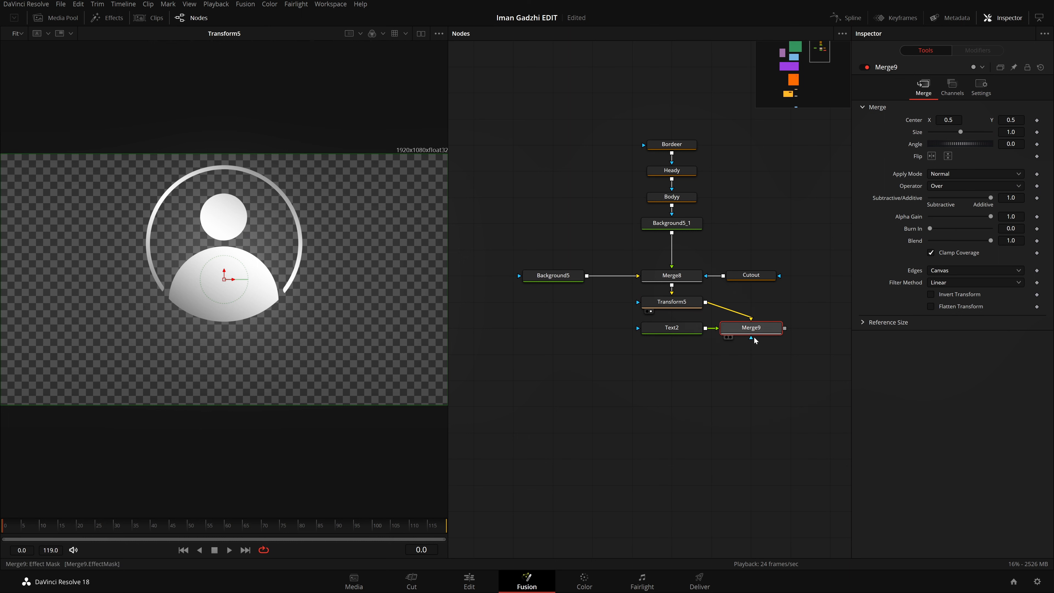
# Step: Align Merge9 directly below Transform5, with the Text2 node beside it
pyautogui.moveTo(760, 363); pyautogui.dragTo(660, 331)
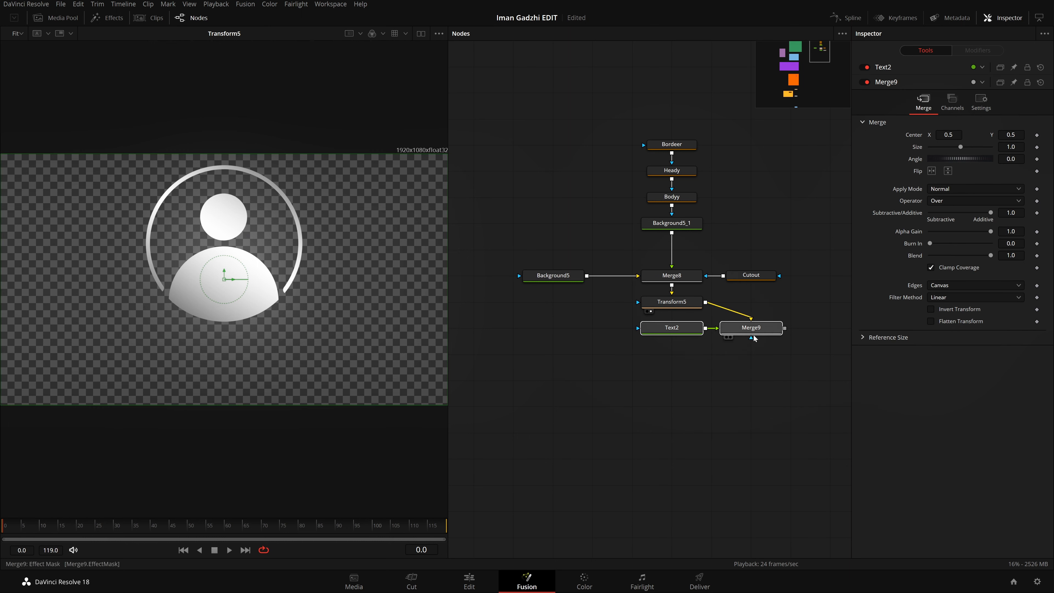
pyautogui.moveTo(751, 337); pyautogui.dragTo(673, 337)
pyautogui.click(688, 370)
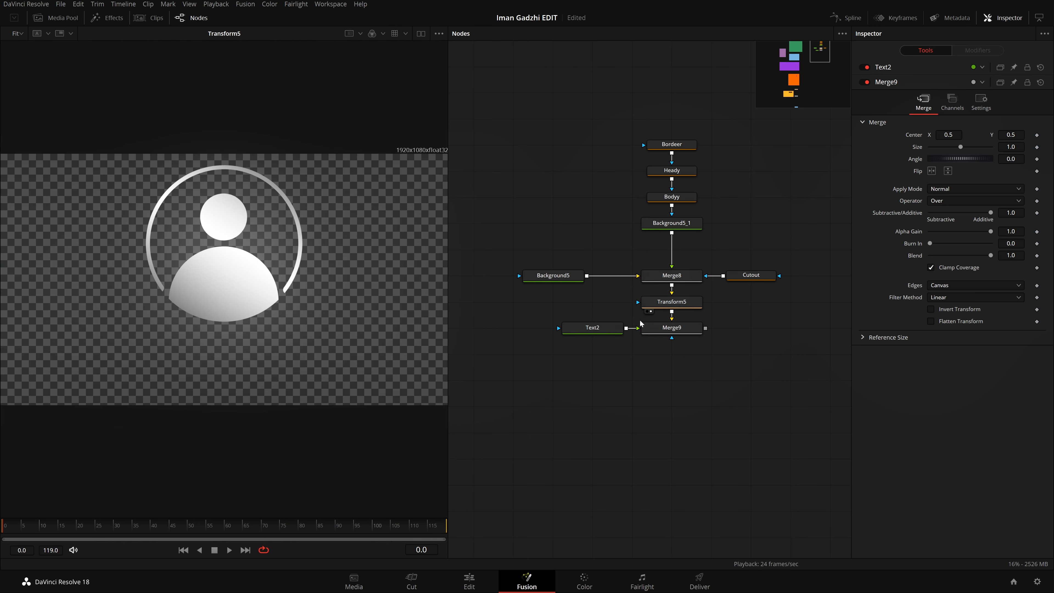
# Step: Enter LEVEL1 as the text of Text2
pyautogui.click(595, 358)
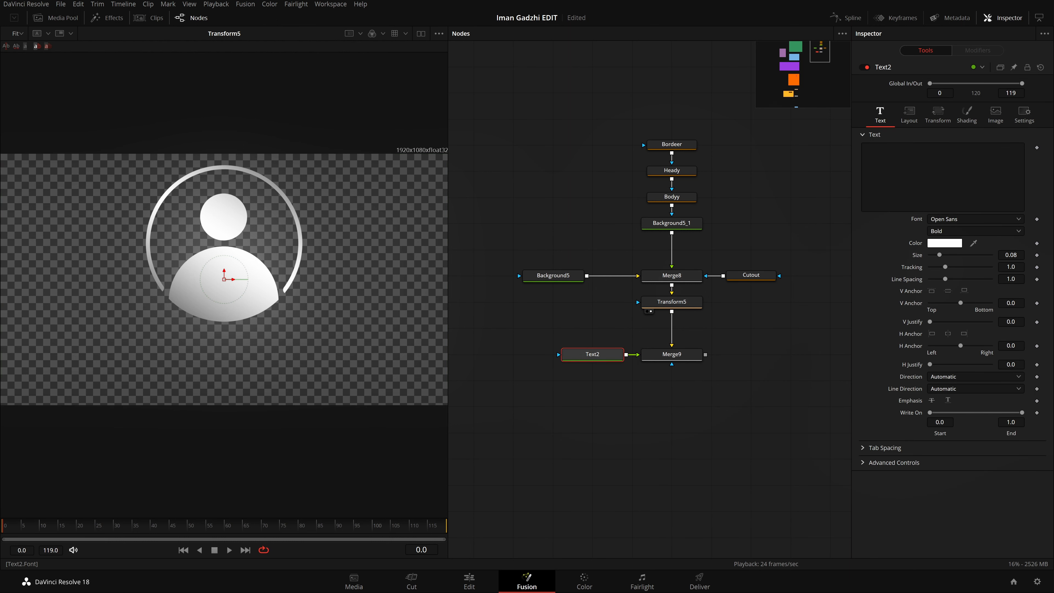
pyautogui.click(939, 181)
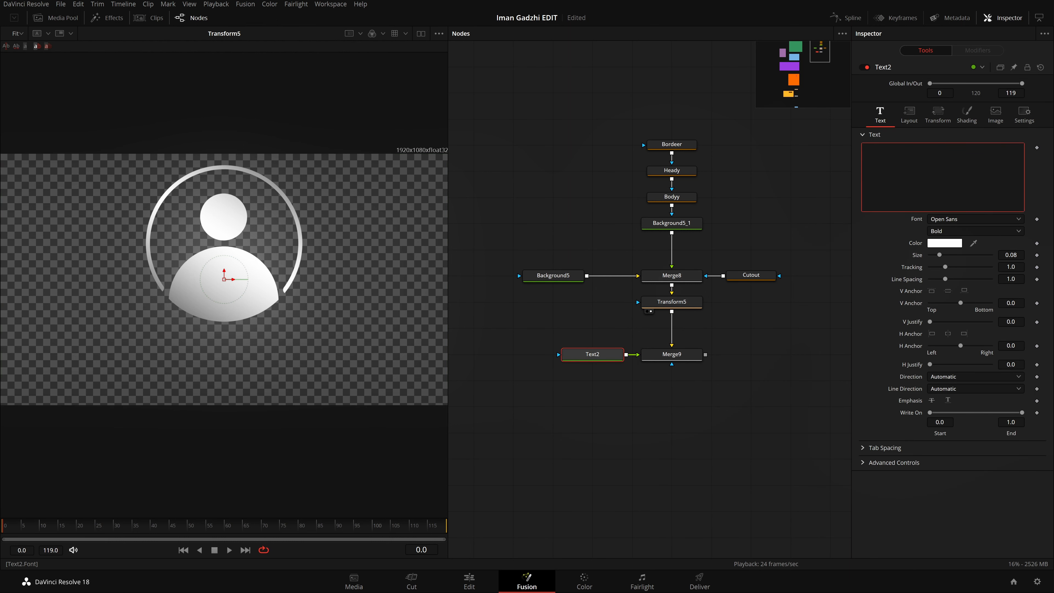
pyautogui.write('LEVEL1')
pyautogui.click(791, 323)
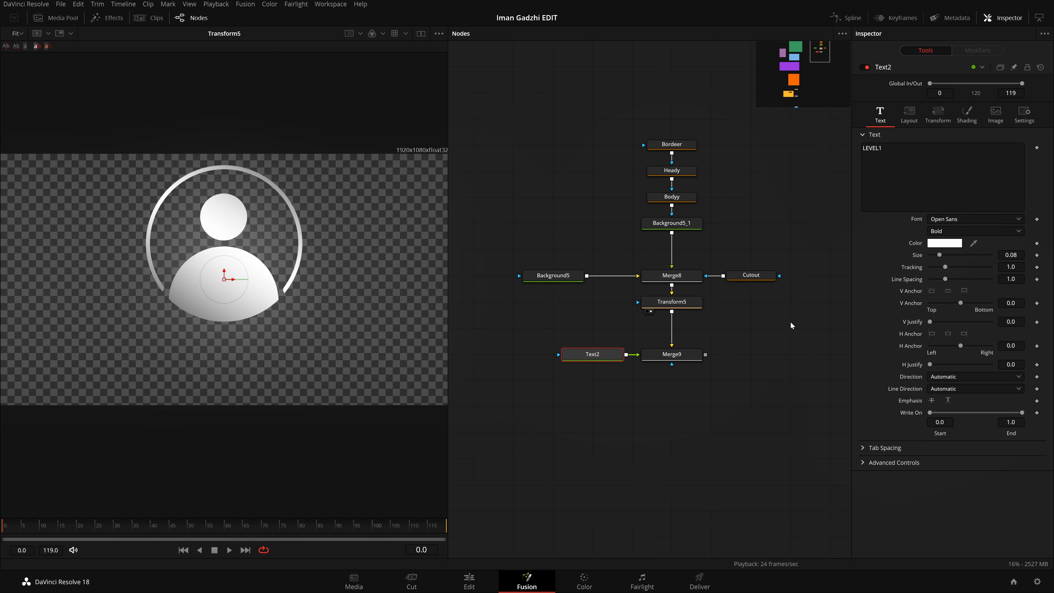
# Step: Replace the text of Text2 with the person's first name in capitals and show Merge9 in the viewer
pyautogui.click(892, 183)
pyautogui.hotkey('ctrl', 'a')
pyautogui.press('BackSpace')
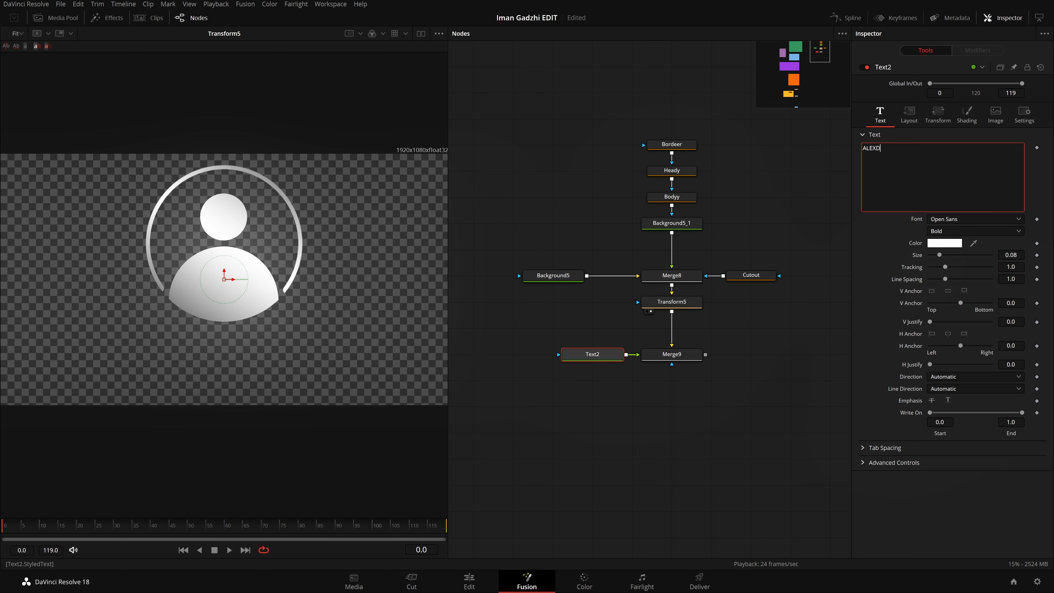
pyautogui.click(678, 359)
pyautogui.press('2')
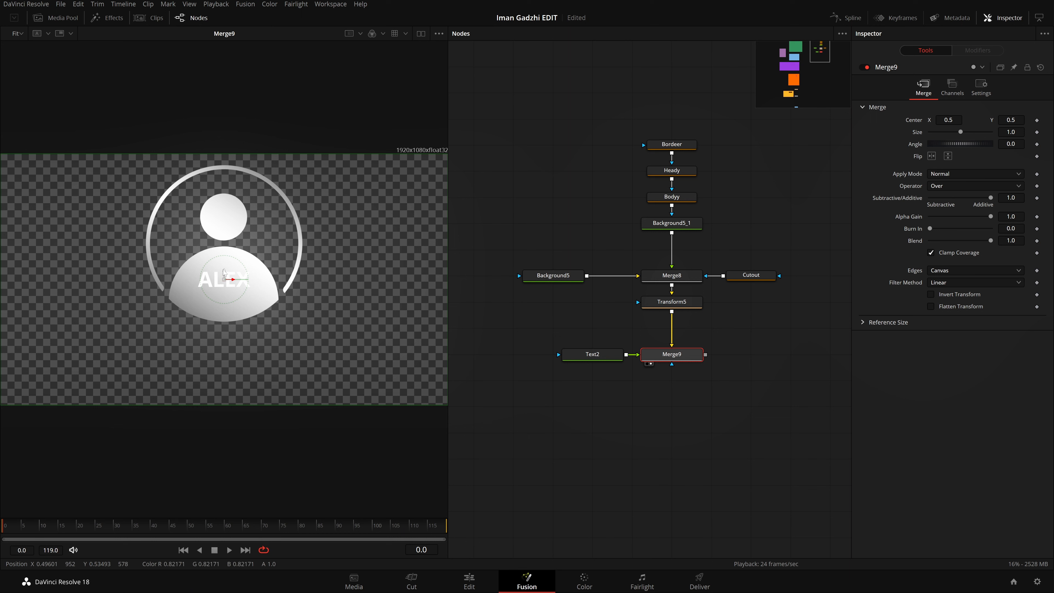
# Step: Try to reposition the name text over the icon, undo the move, and select Text2
pyautogui.moveTo(210, 271); pyautogui.dragTo(223, 295)
pyautogui.hotkey('ctrl', 'z')
pyautogui.click(592, 354)
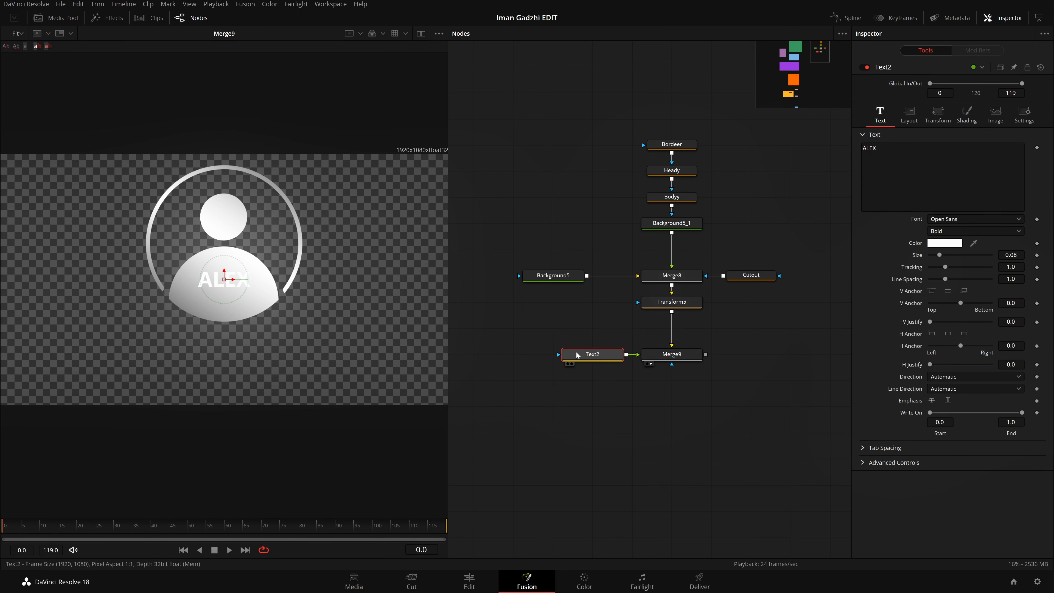
# Step: Move the name text straight down below the person icon, to a centre Y of about 0.234
pyautogui.click(908, 114)
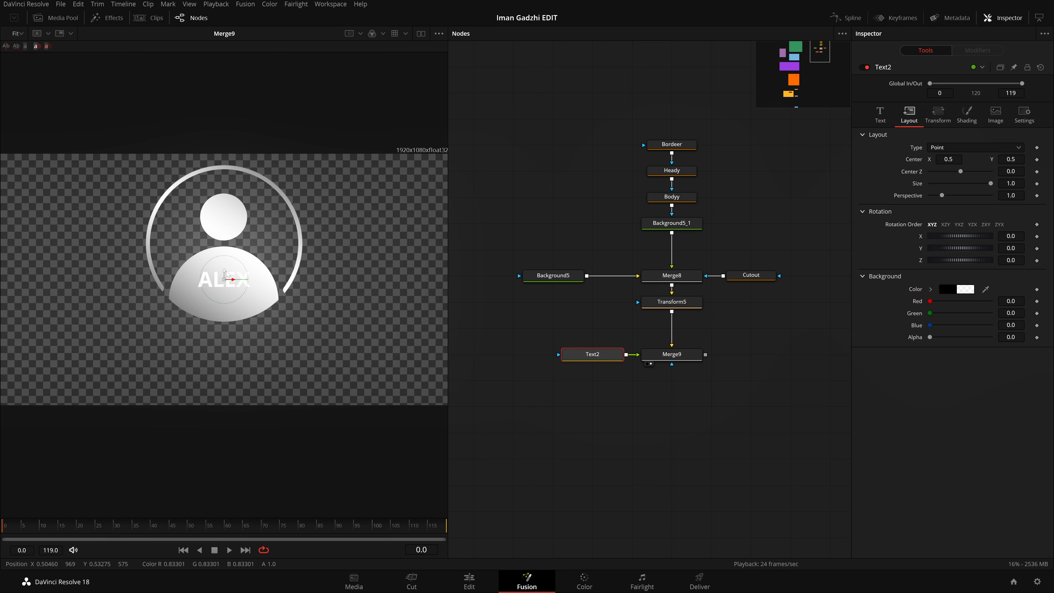
pyautogui.moveTo(225, 278); pyautogui.dragTo(224, 337)
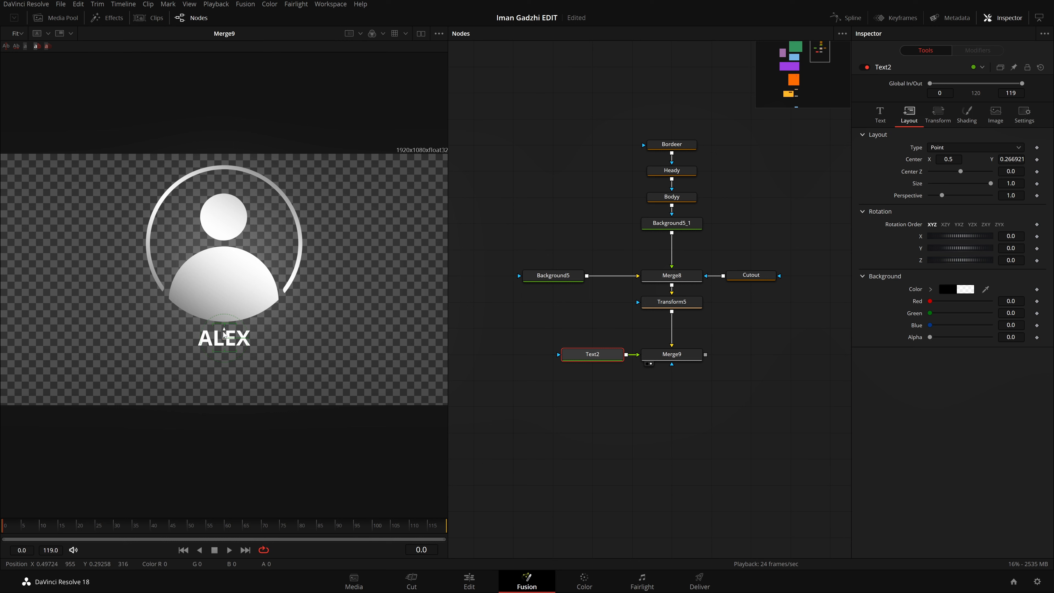
pyautogui.moveTo(224, 334); pyautogui.dragTo(224, 343)
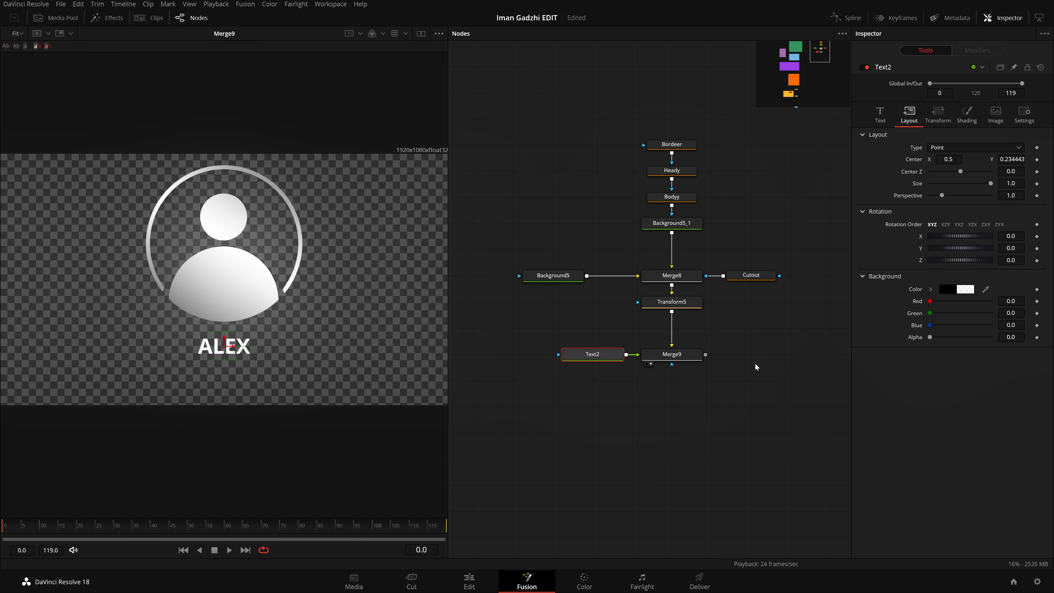
# Step: Browse fonts for the name text, keep Open Sans, and set its style to Extrabold Italic
pyautogui.click(880, 114)
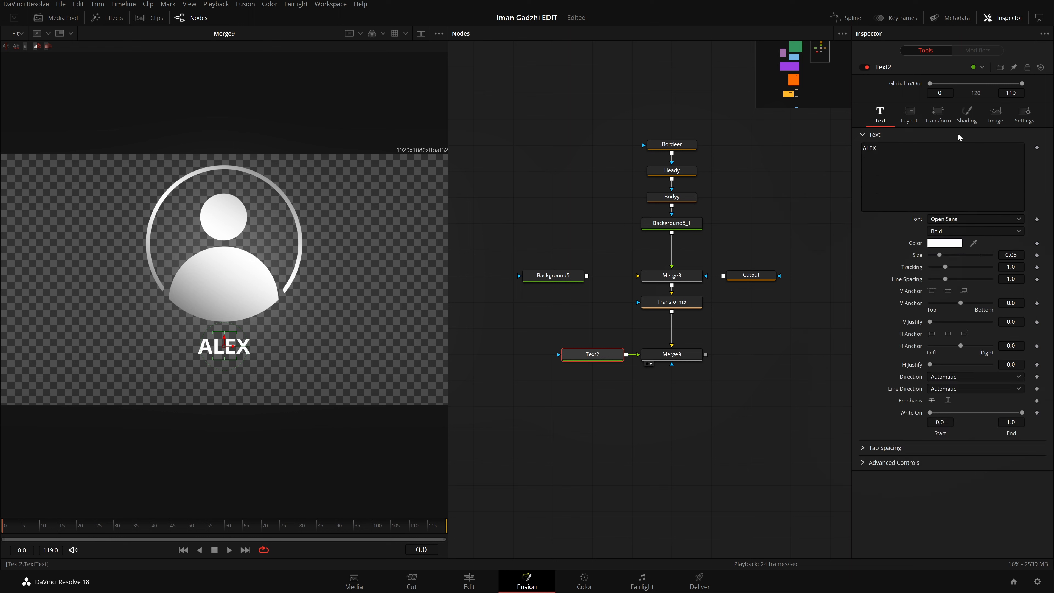
pyautogui.click(976, 220)
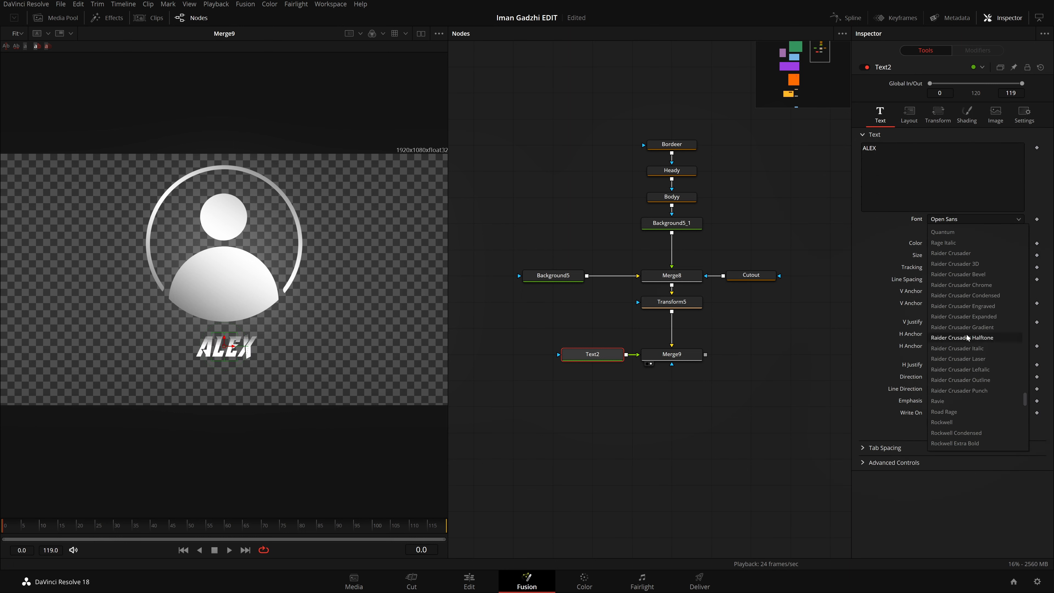
pyautogui.scroll(4, 970, 370)
pyautogui.click(893, 365)
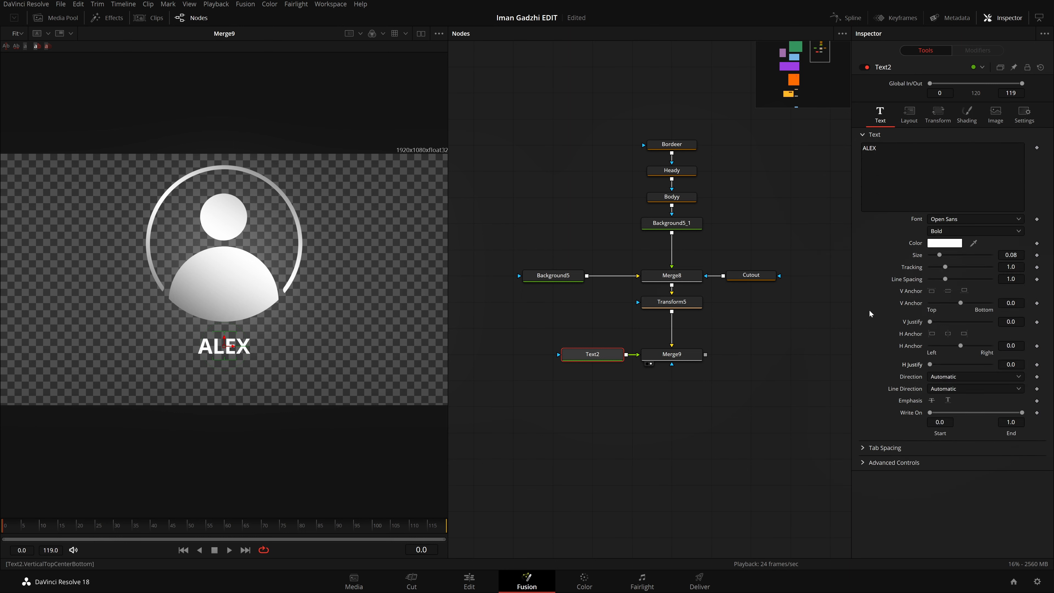
pyautogui.click(1005, 233)
pyautogui.click(982, 336)
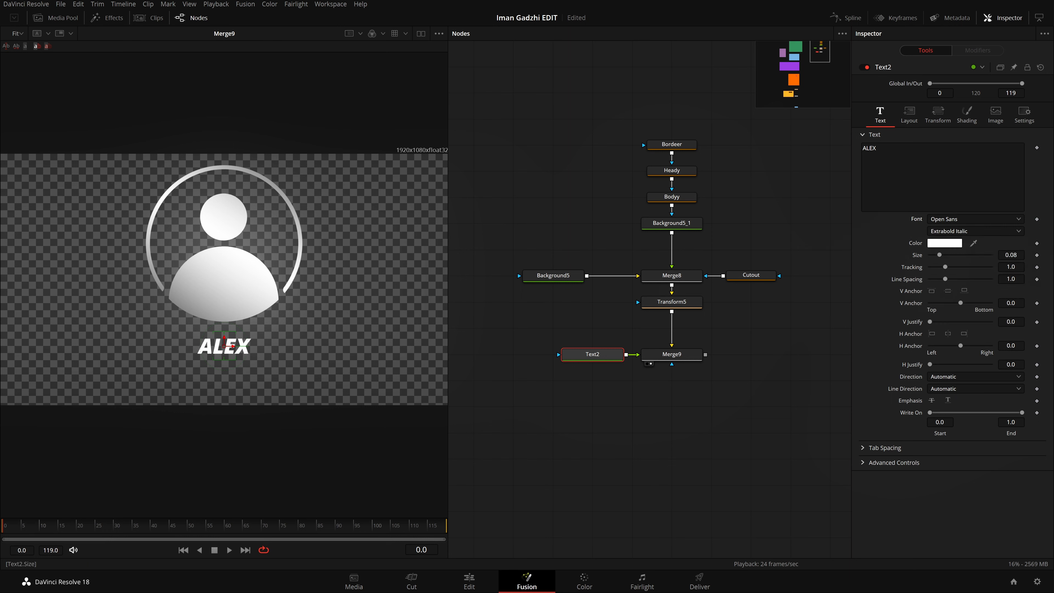
# Step: Set the name text's size to 0.1
pyautogui.moveTo(939, 255); pyautogui.dragTo(945, 254)
pyautogui.doubleClick(1011, 255)
pyautogui.write('0.1')
pyautogui.press('Tab')
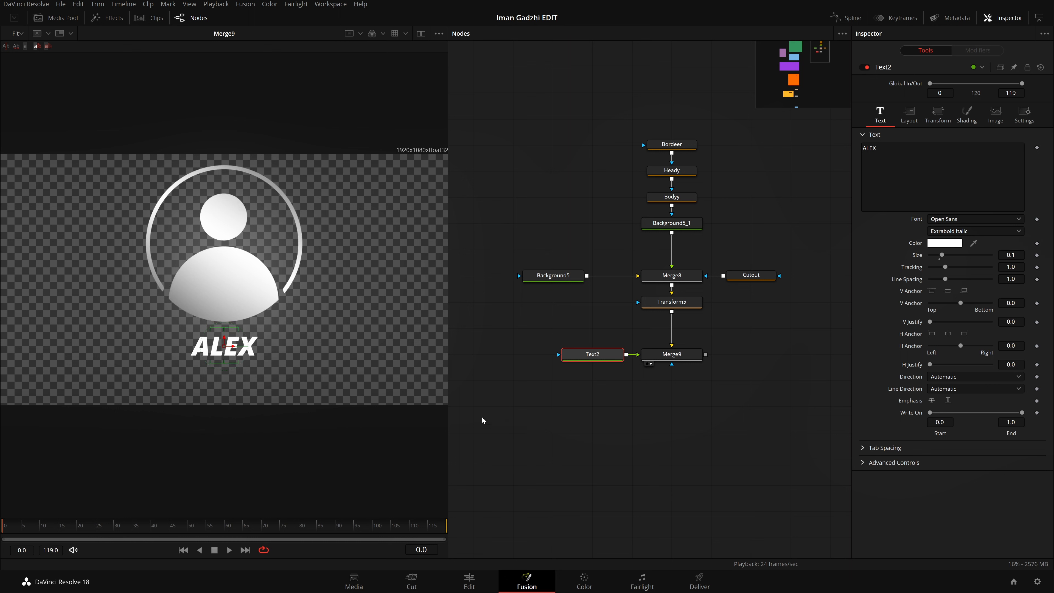
# Step: Give the name text a gradient fill with grey end stops of about 0.584 and a white middle stop at about 0.48
pyautogui.click(966, 112)
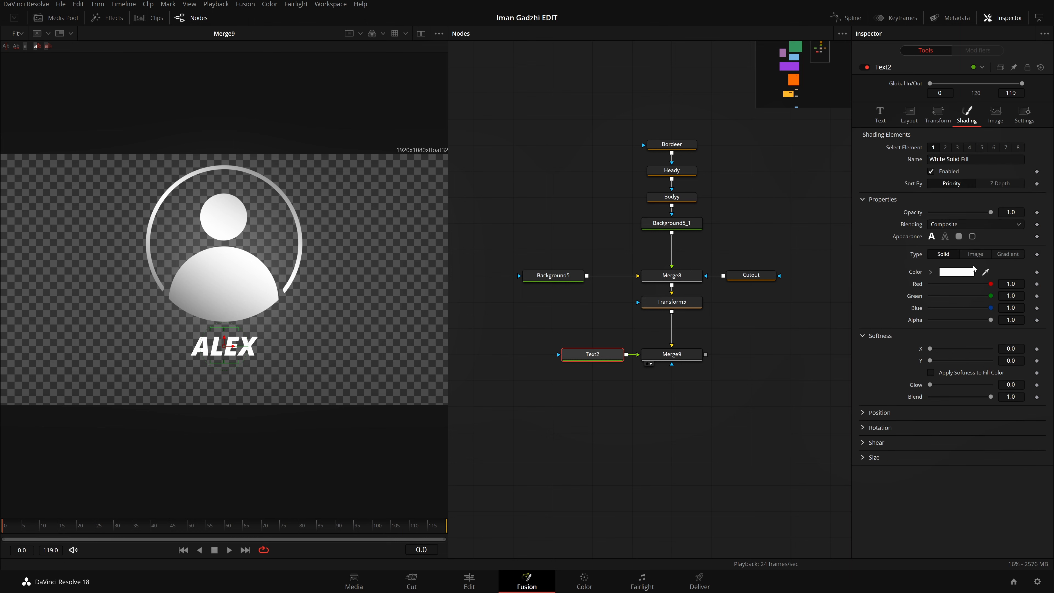
pyautogui.click(1008, 254)
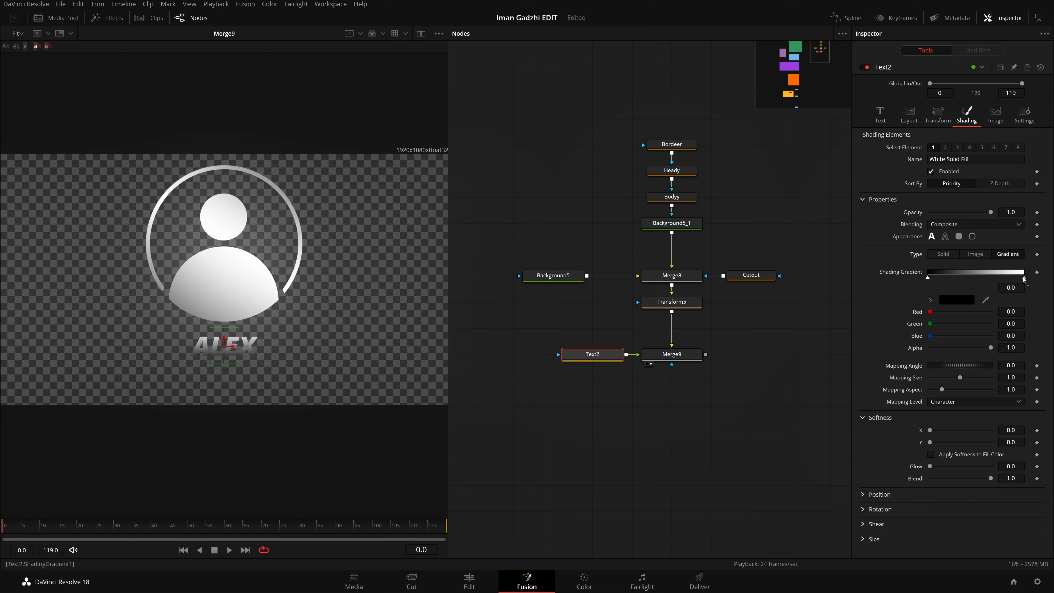
pyautogui.moveTo(1023, 277)
pyautogui.mouseDown()
pyautogui.moveTo(965, 277)
pyautogui.moveTo(1024, 277)
pyautogui.mouseUp()
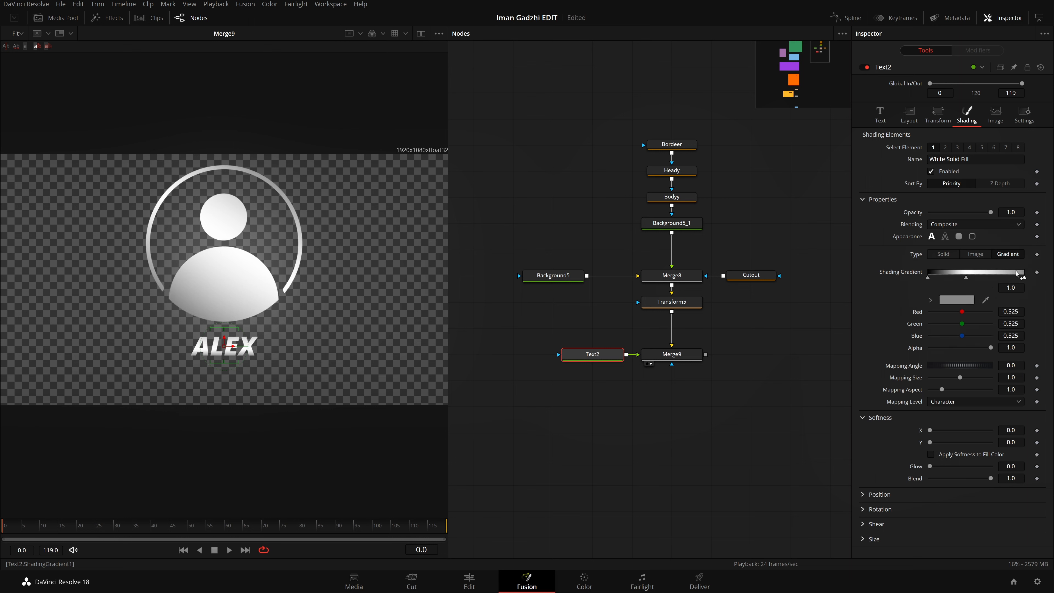
pyautogui.click(928, 278)
pyautogui.press('Delete')
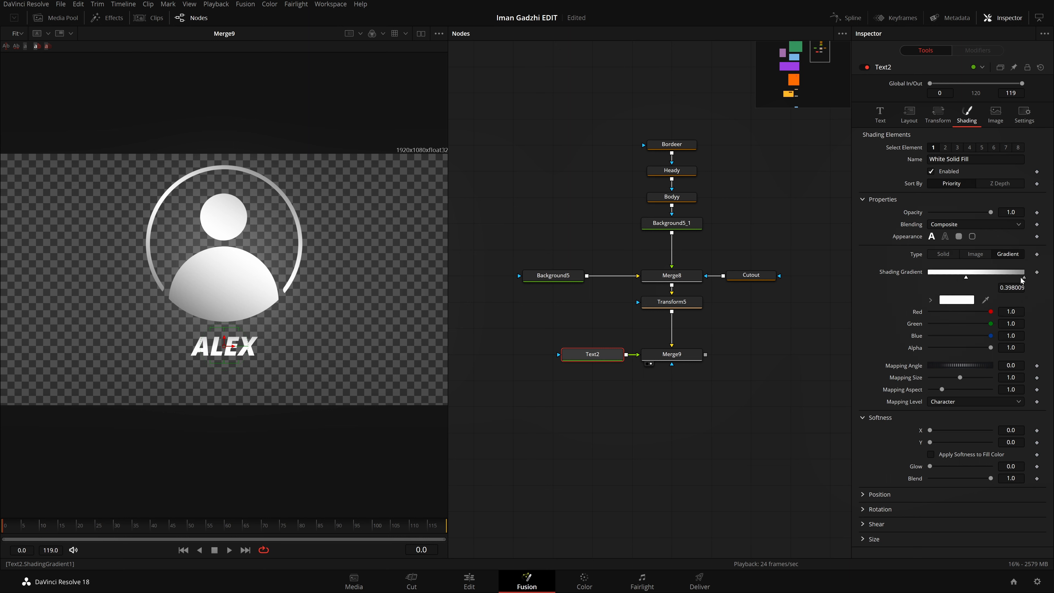
pyautogui.moveTo(1024, 277); pyautogui.dragTo(1052, 298)
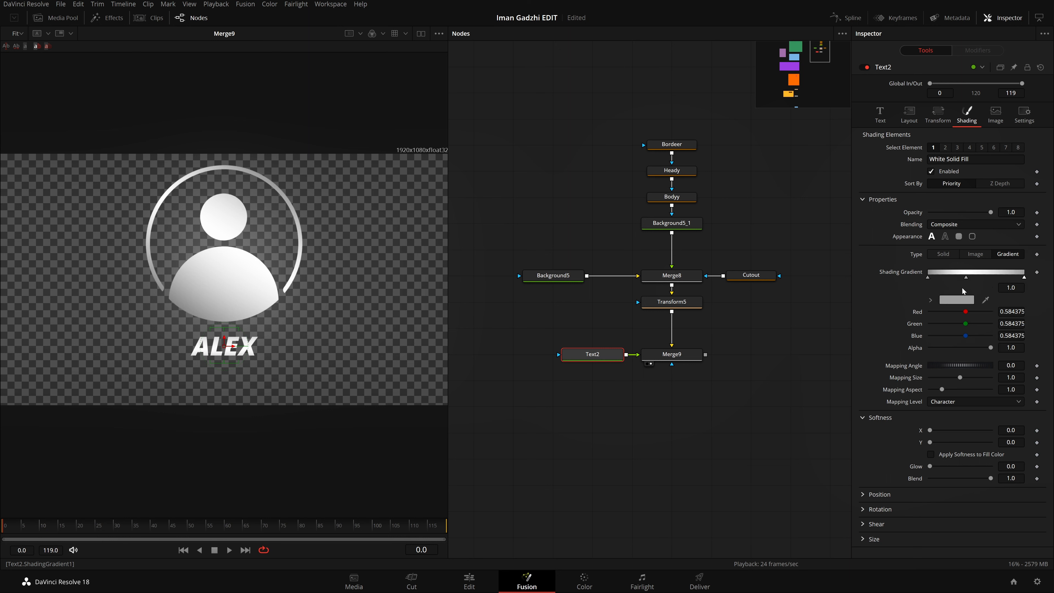
pyautogui.moveTo(968, 279); pyautogui.dragTo(975, 279)
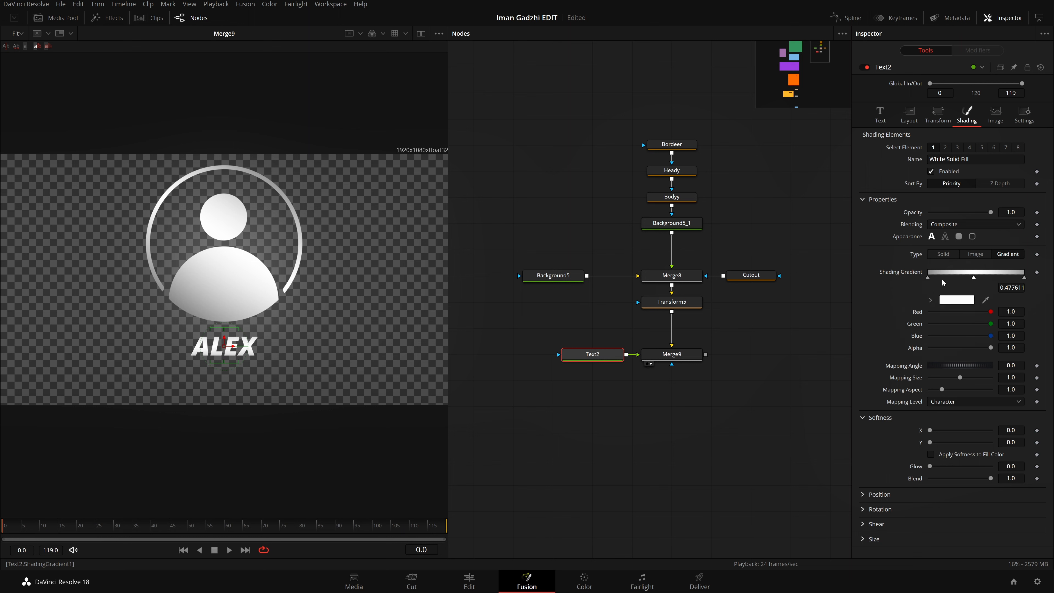
# Step: Set the gradient's start stop to #343434 and its end stop to #4c4c4c
pyautogui.click(928, 278)
pyautogui.click(956, 300)
pyautogui.click(638, 287)
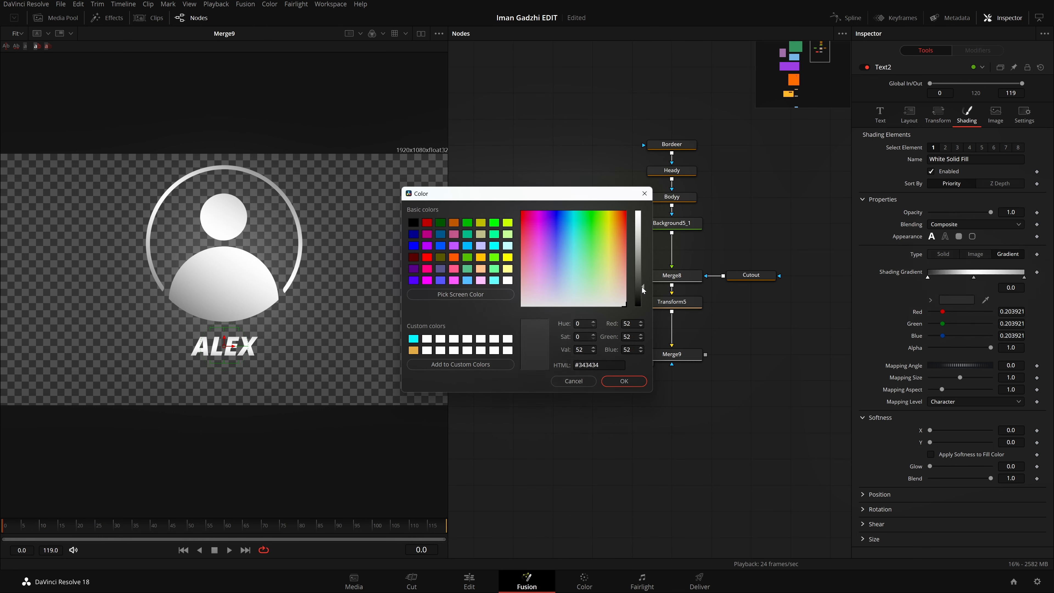
pyautogui.click(623, 381)
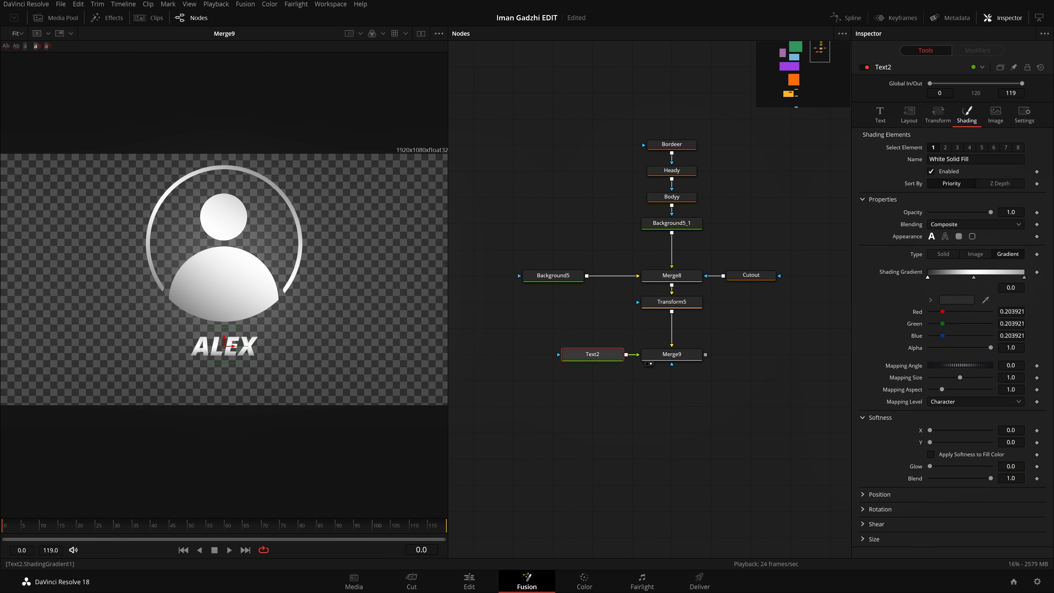
pyautogui.click(1027, 281)
pyautogui.click(956, 300)
pyautogui.click(642, 279)
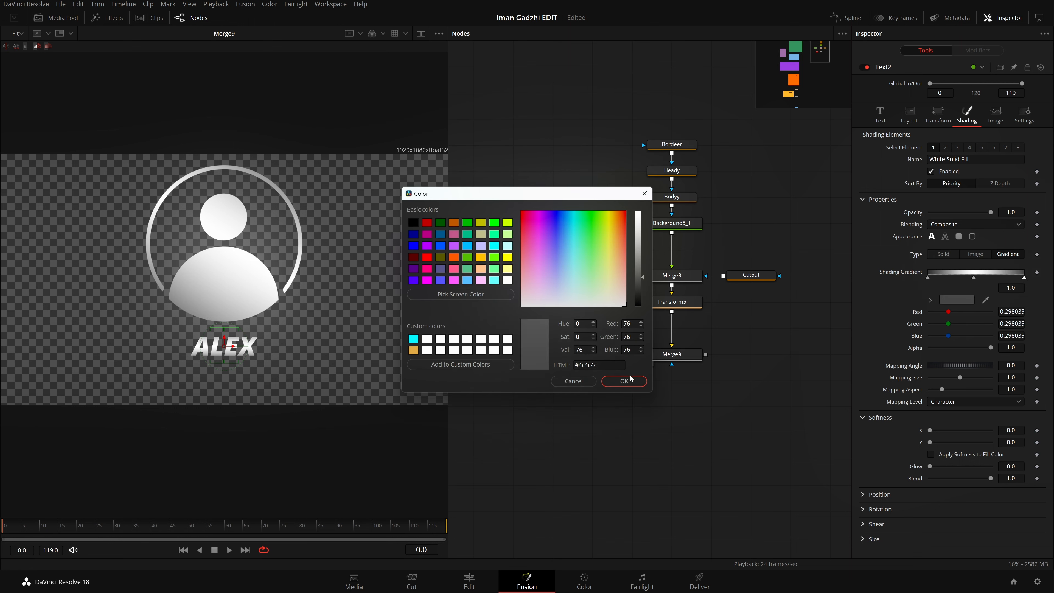
pyautogui.click(624, 381)
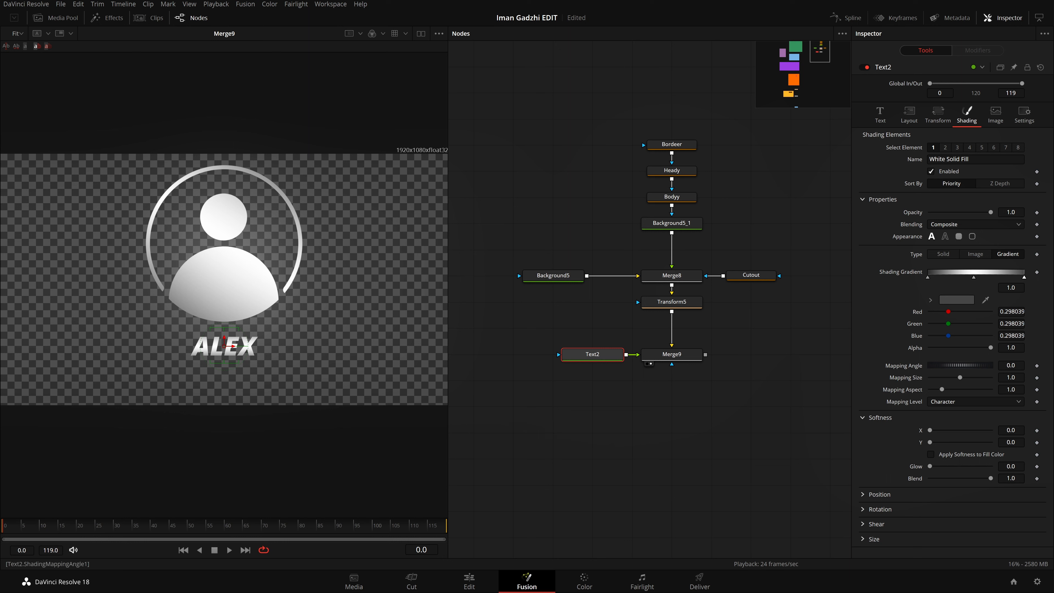
# Step: Map the text gradient at the Text level and rotate its mapping angle to about 110.9
pyautogui.moveTo(955, 365); pyautogui.dragTo(987, 366)
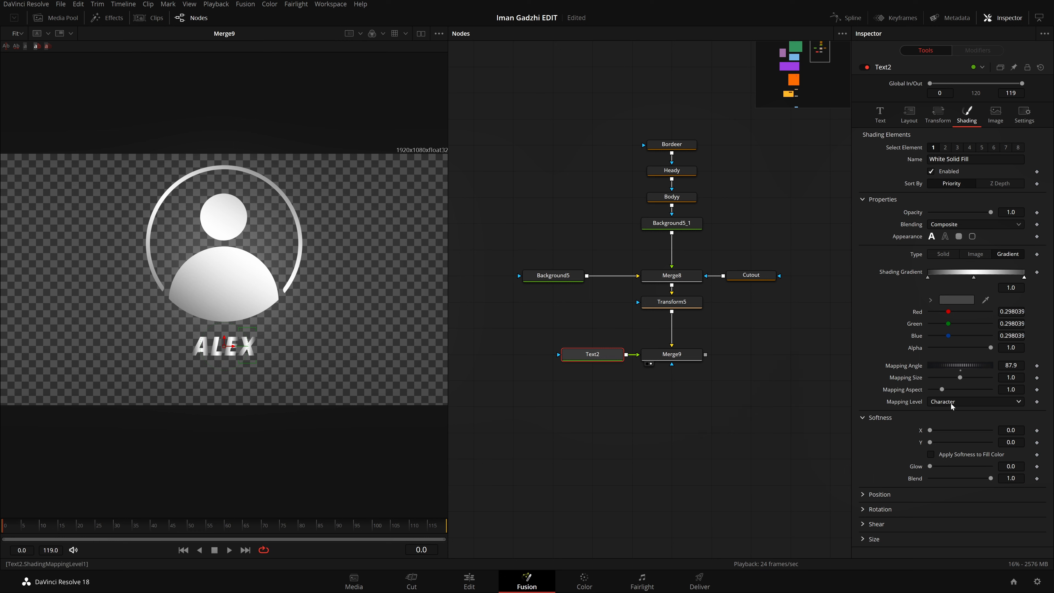
pyautogui.click(960, 403)
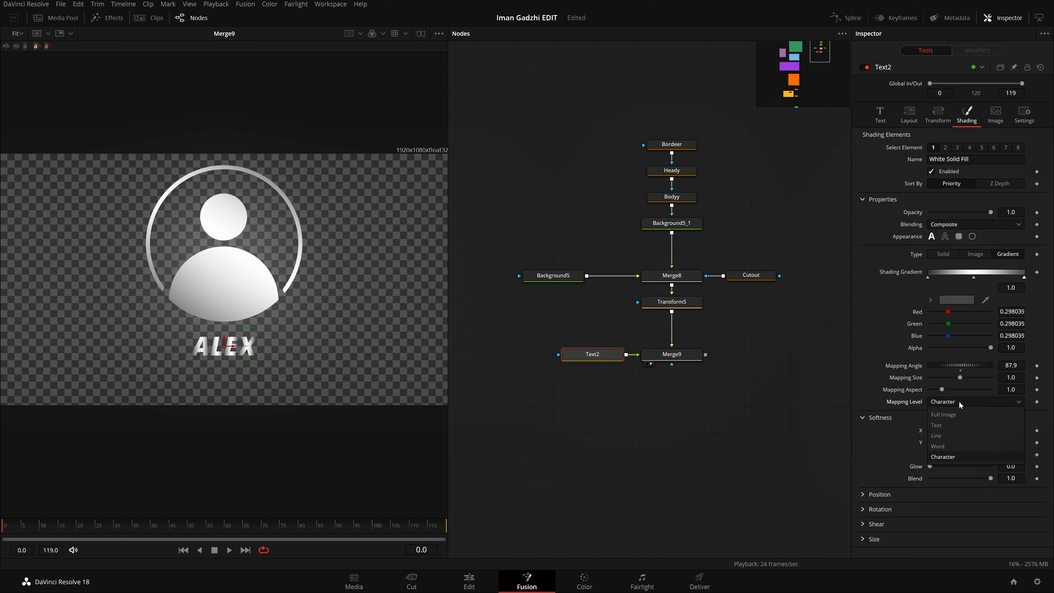
pyautogui.click(965, 426)
pyautogui.moveTo(960, 366)
pyautogui.mouseDown()
pyautogui.moveTo(948, 365)
pyautogui.moveTo(978, 365)
pyautogui.moveTo(969, 365)
pyautogui.mouseUp()
# Step: Lighten the gradient's end stop to #686868 and its start stop to #5a5a5a, and deselect Text2
pyautogui.click(957, 300)
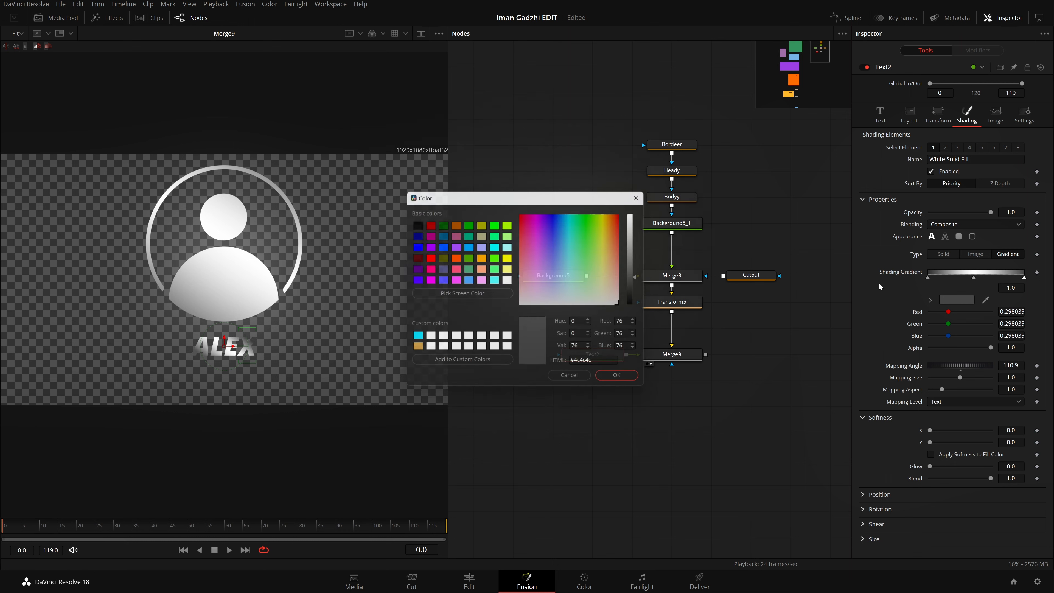
pyautogui.moveTo(644, 281); pyautogui.dragTo(644, 270)
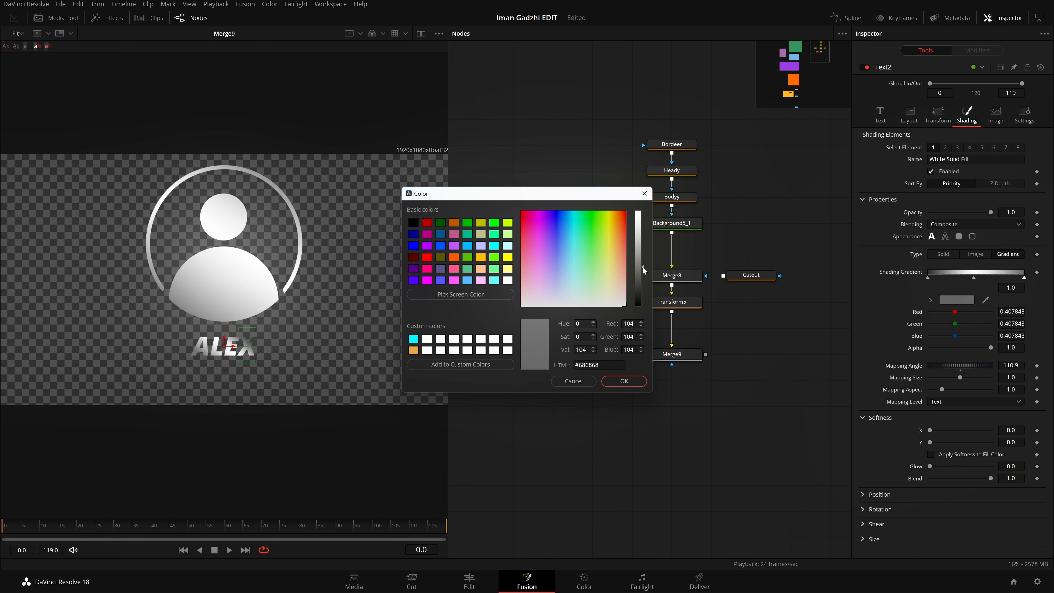
pyautogui.click(623, 381)
pyautogui.click(928, 277)
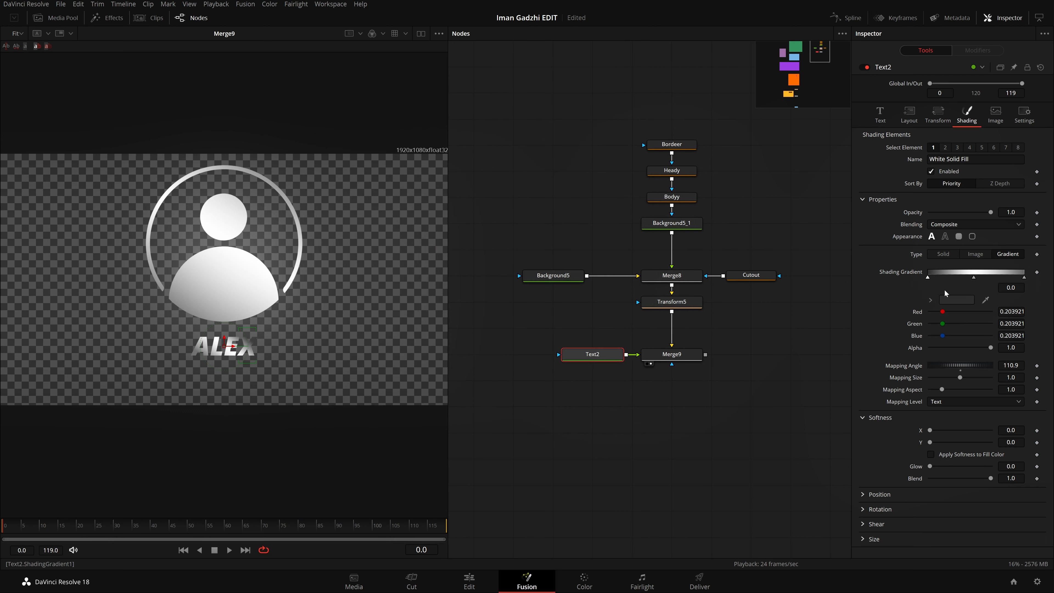
pyautogui.click(950, 301)
pyautogui.moveTo(644, 288); pyautogui.dragTo(644, 273)
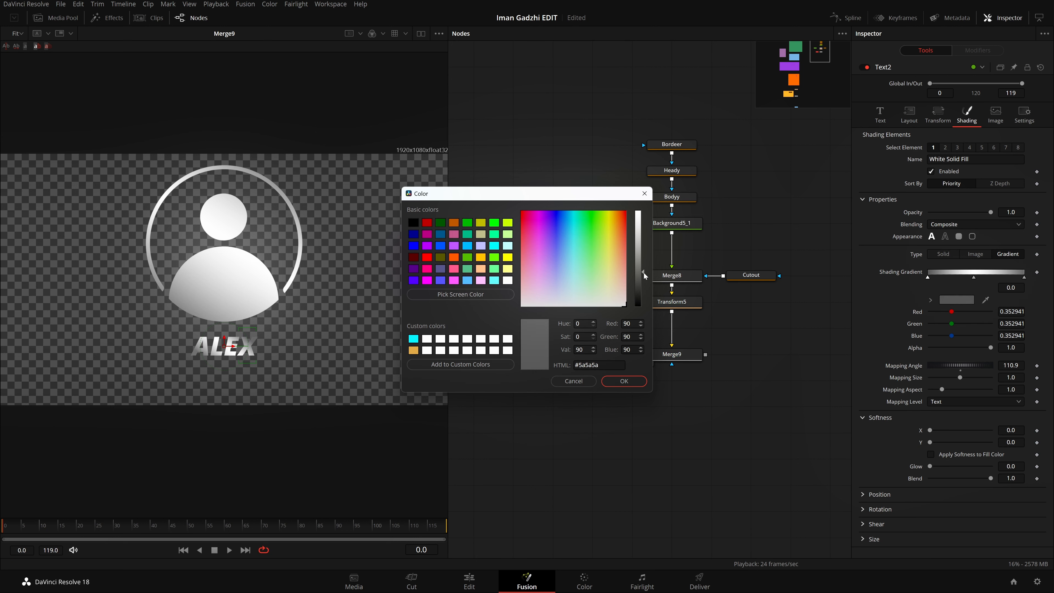
pyautogui.click(623, 381)
pyautogui.click(628, 403)
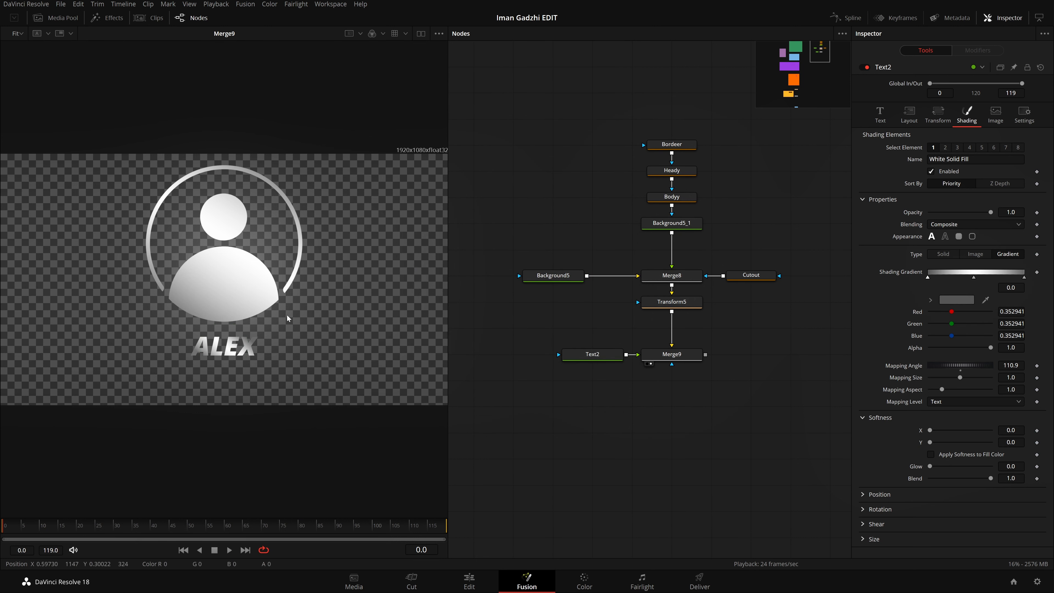
# Step: Add a Transform node after Merge9, place it directly below, and show it in the viewer
pyautogui.scroll(-3, 728, 388)
pyautogui.hscroll(-12, 628, 346)
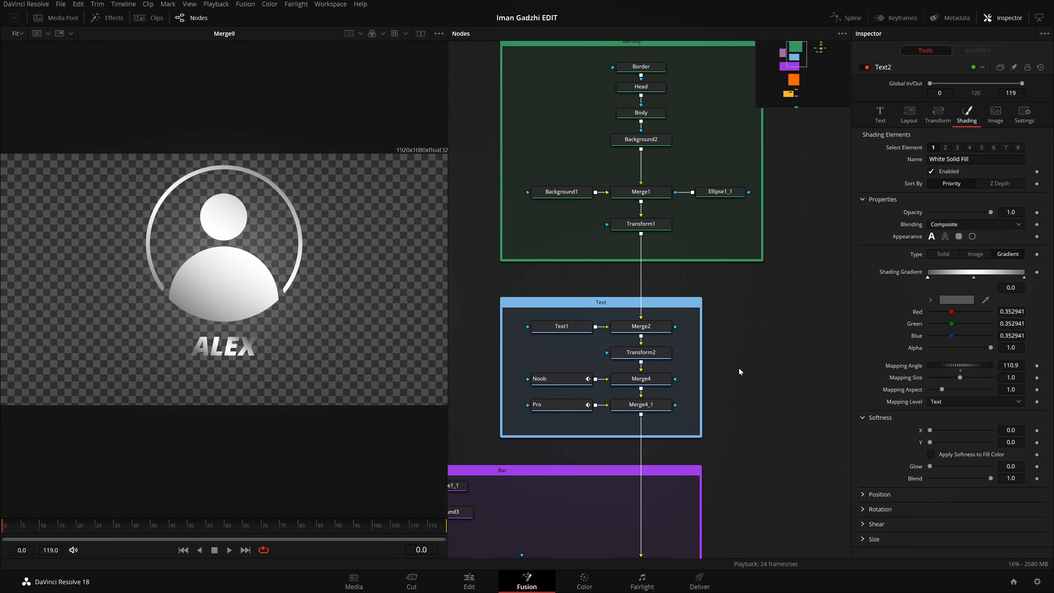
pyautogui.moveTo(750, 343); pyautogui.dragTo(583, 348)
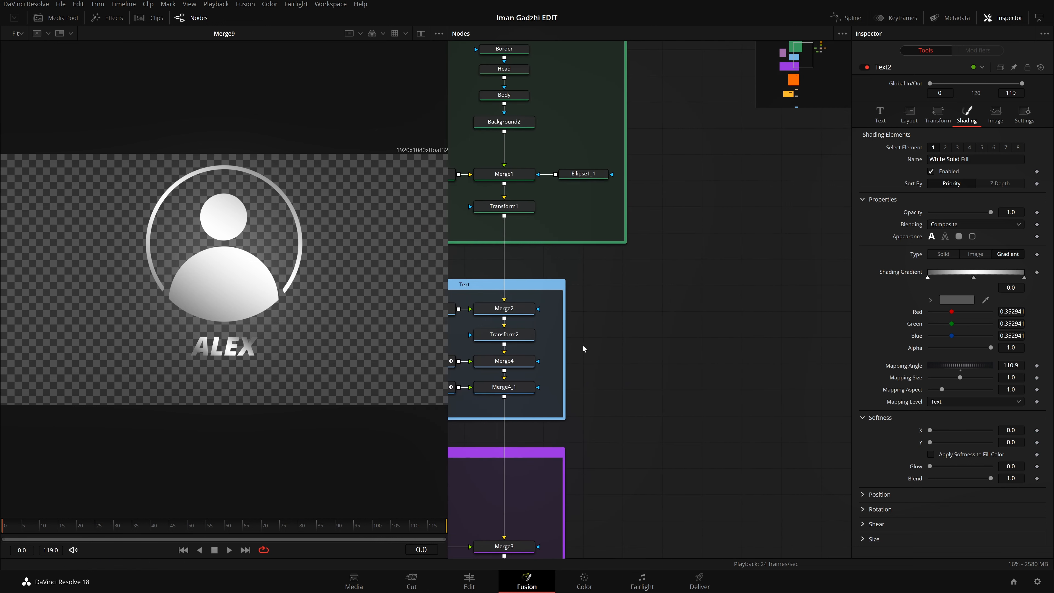
pyautogui.moveTo(674, 329); pyautogui.dragTo(407, 369)
pyautogui.moveTo(623, 361); pyautogui.dragTo(483, 378)
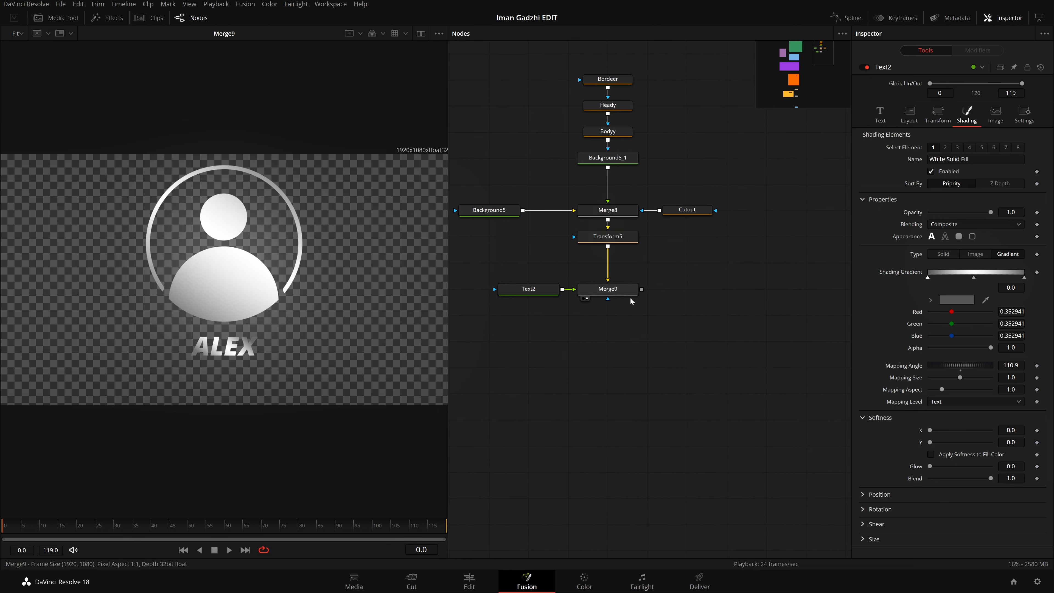
pyautogui.click(621, 290)
pyautogui.hotkey('shift', 'space')
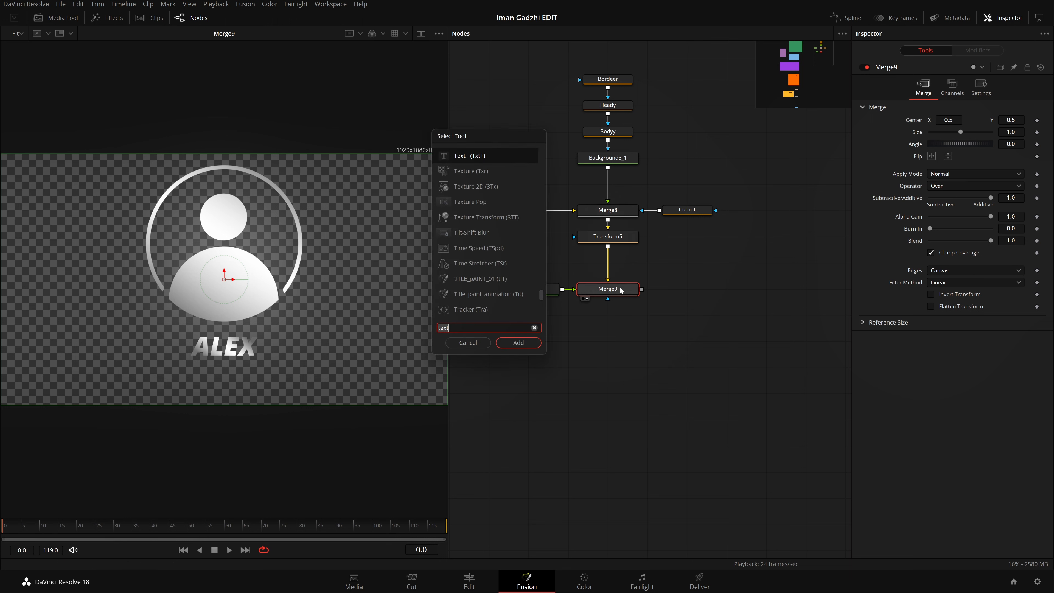
pyautogui.write('transform')
pyautogui.press('Return')
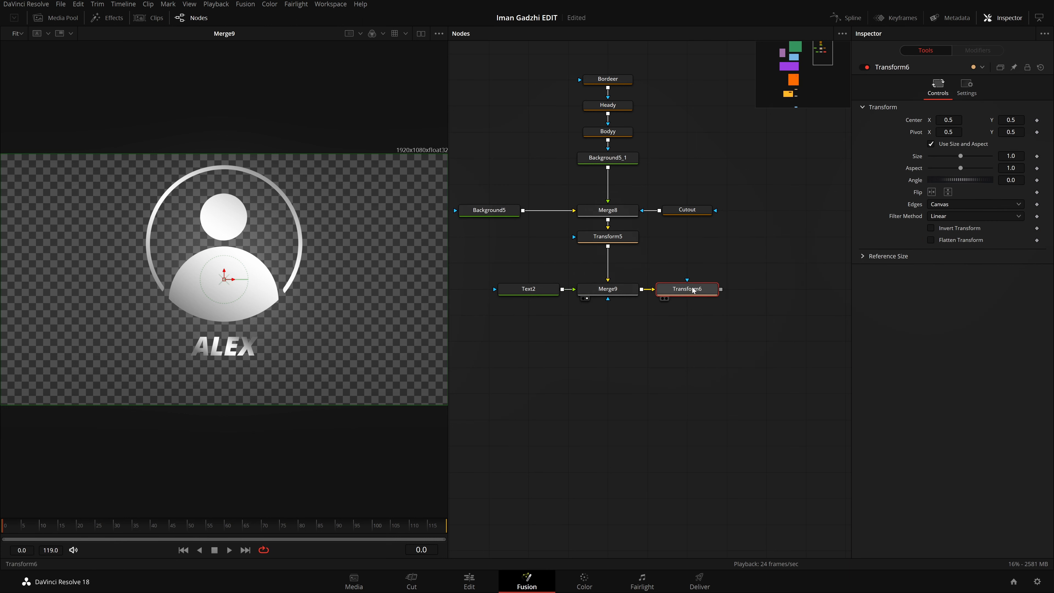
pyautogui.moveTo(694, 291); pyautogui.dragTo(615, 350)
pyautogui.moveTo(117, 267); pyautogui.dragTo(117, 267)
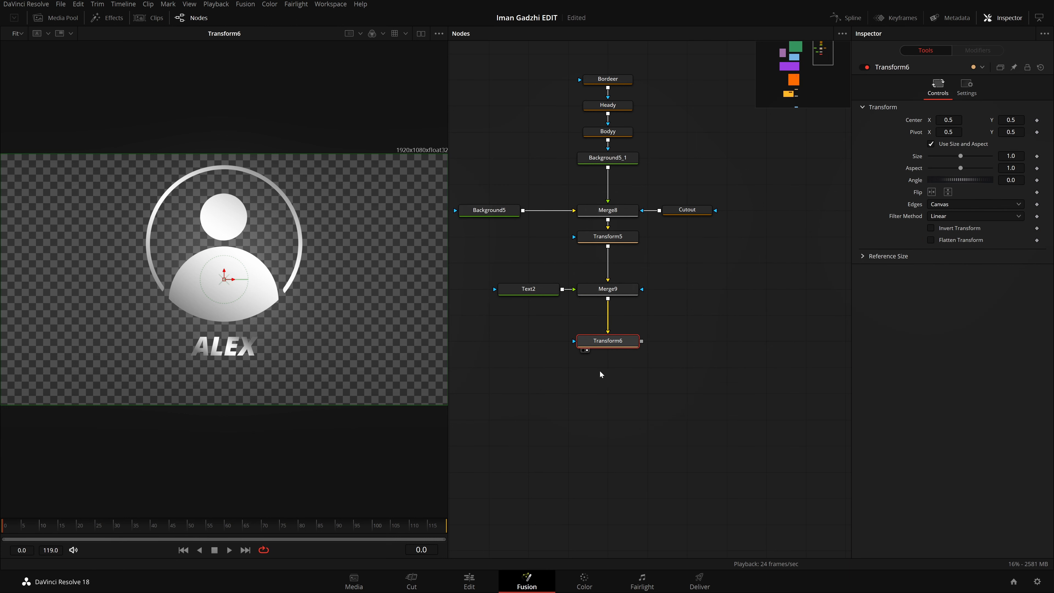
# Step: Scale Transform6 to a size of 0.5 and move the icon with its name to about X 0.236, Y 0.540
pyautogui.moveTo(1011, 156); pyautogui.dragTo(826, 156)
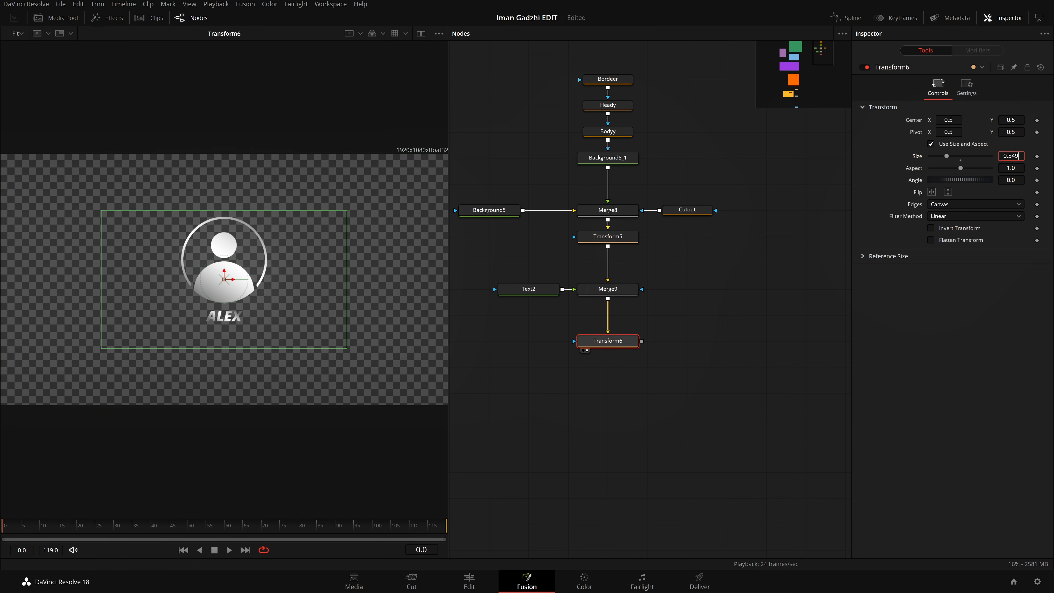
pyautogui.doubleClick(1011, 156)
pyautogui.write('.5')
pyautogui.press('Tab')
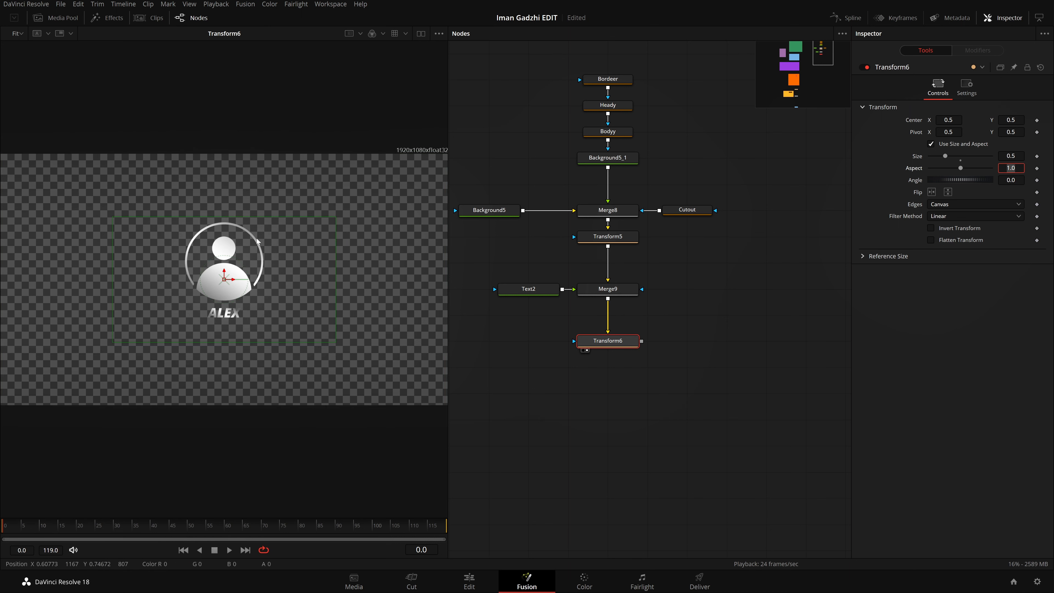
pyautogui.moveTo(228, 284); pyautogui.dragTo(105, 262)
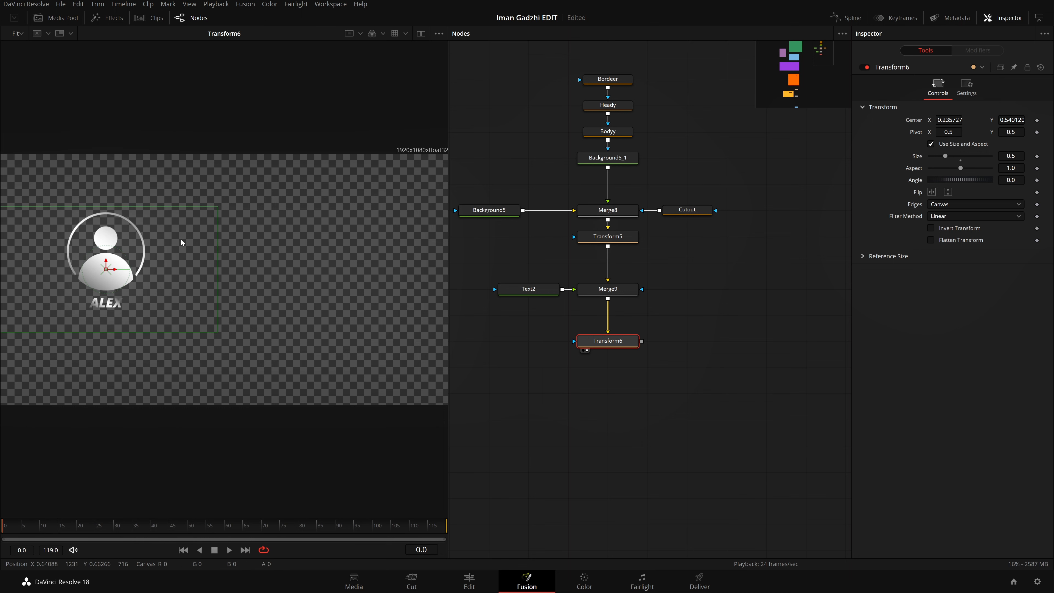
pyautogui.moveTo(625, 390); pyautogui.dragTo(763, 336)
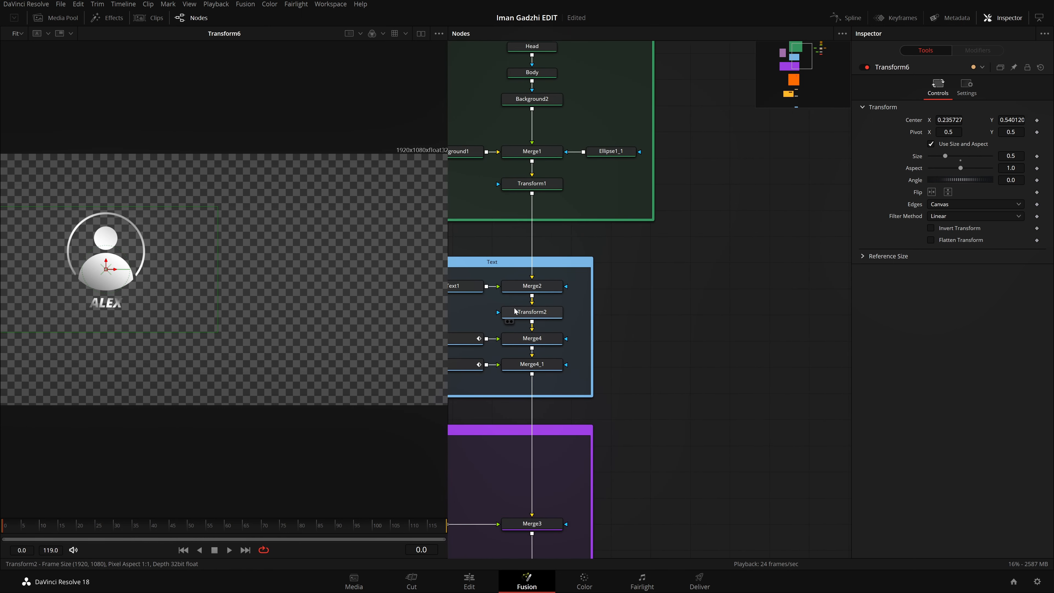
# Step: Move Transform6 up so it sits directly beneath Merge9 in the node graph
pyautogui.click(520, 312)
pyautogui.moveTo(784, 293); pyautogui.dragTo(614, 317)
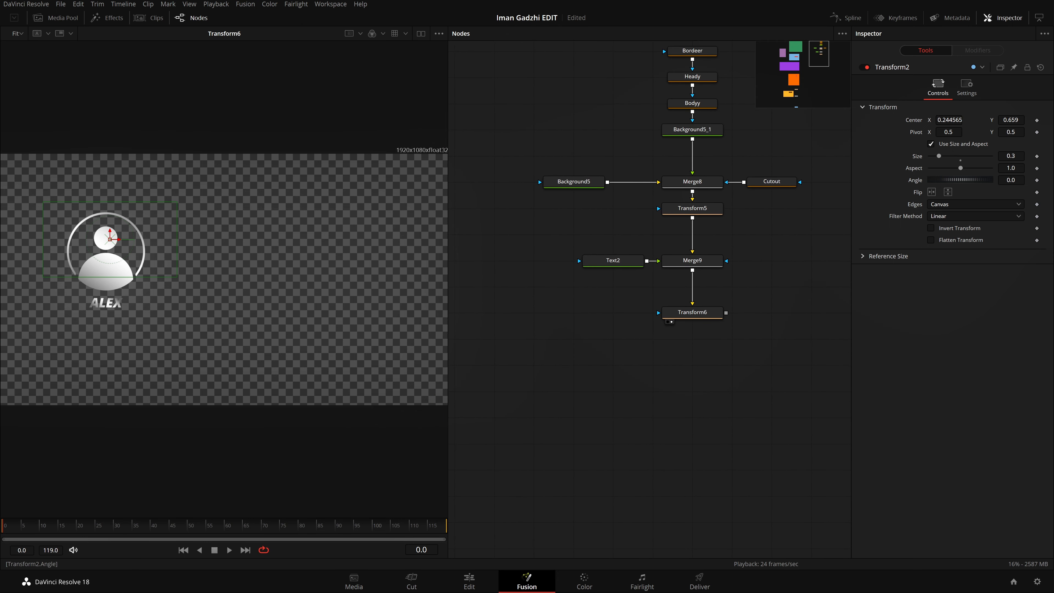
pyautogui.click(699, 311)
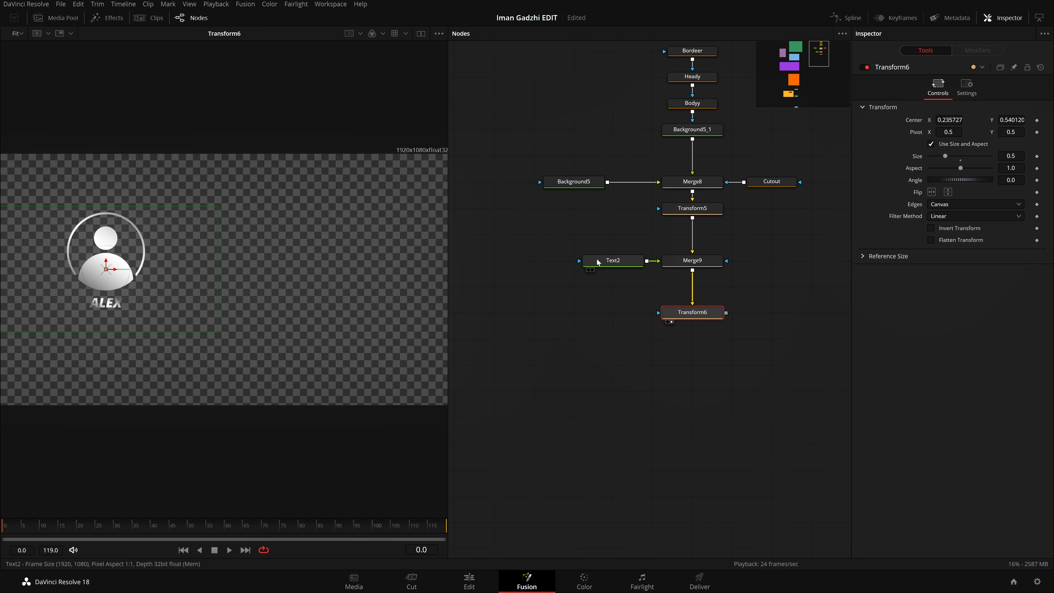
pyautogui.click(664, 392)
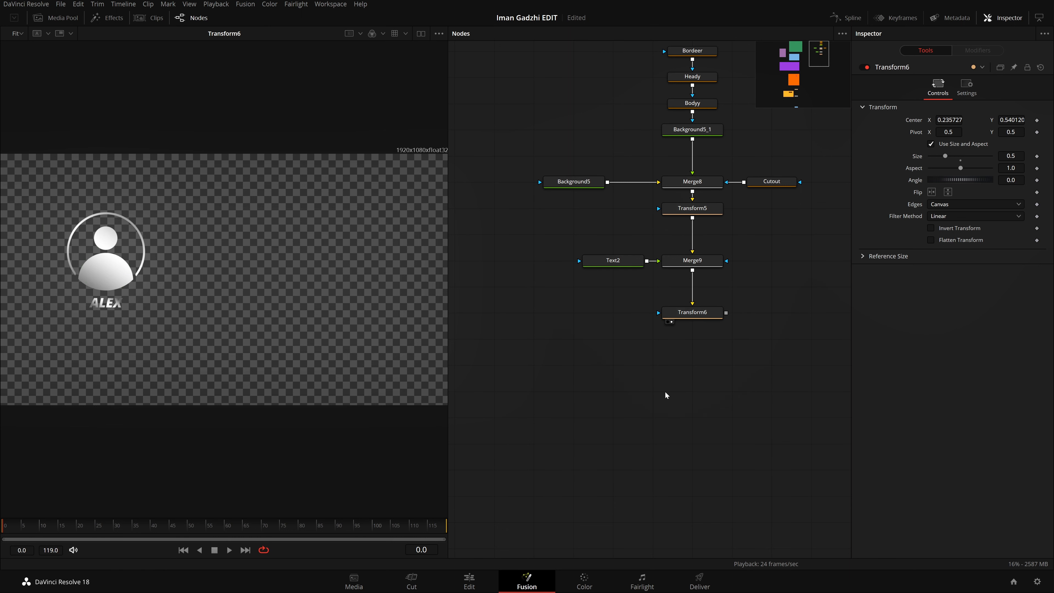
pyautogui.moveTo(677, 342); pyautogui.dragTo(703, 304)
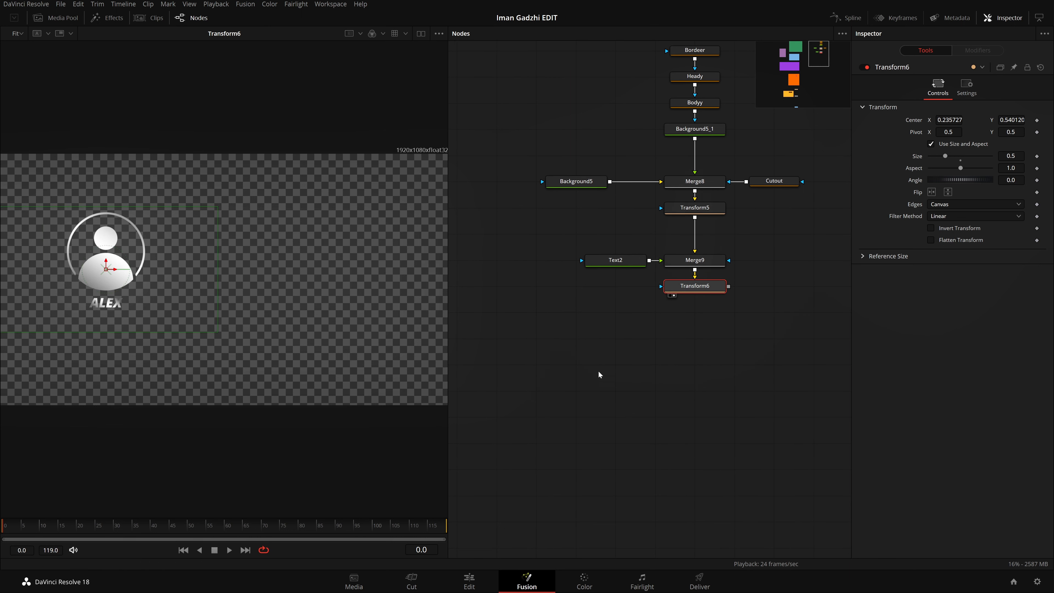
# Step: Move the icon nodes from Bordeer down to Transform5 up together, leaving a gap above Merge9
pyautogui.moveTo(682, 361); pyautogui.dragTo(630, 497)
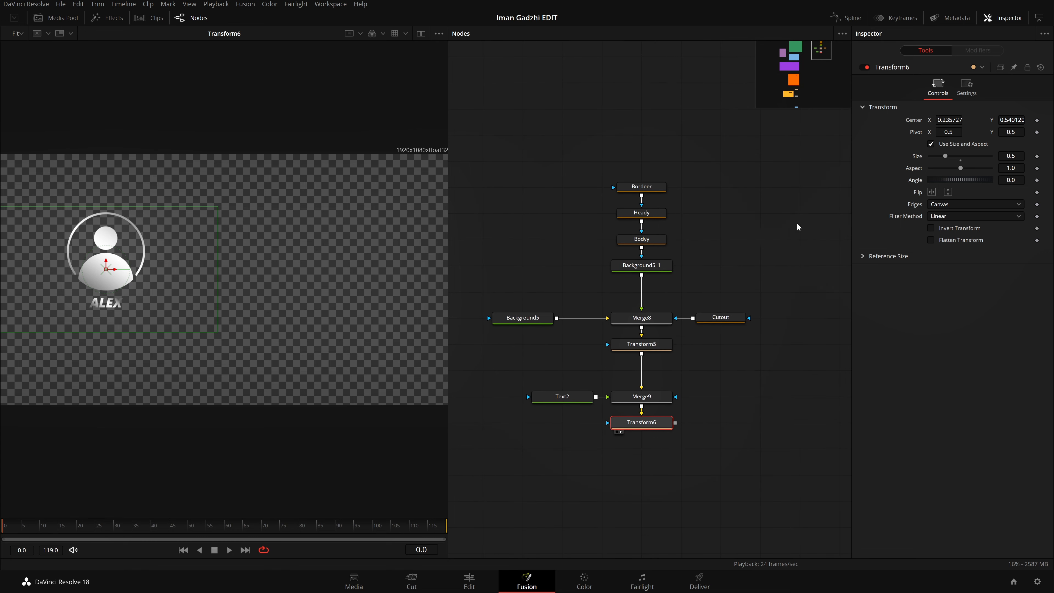
pyautogui.moveTo(792, 152); pyautogui.dragTo(503, 365)
pyautogui.moveTo(641, 344); pyautogui.dragTo(641, 291)
pyautogui.click(802, 195)
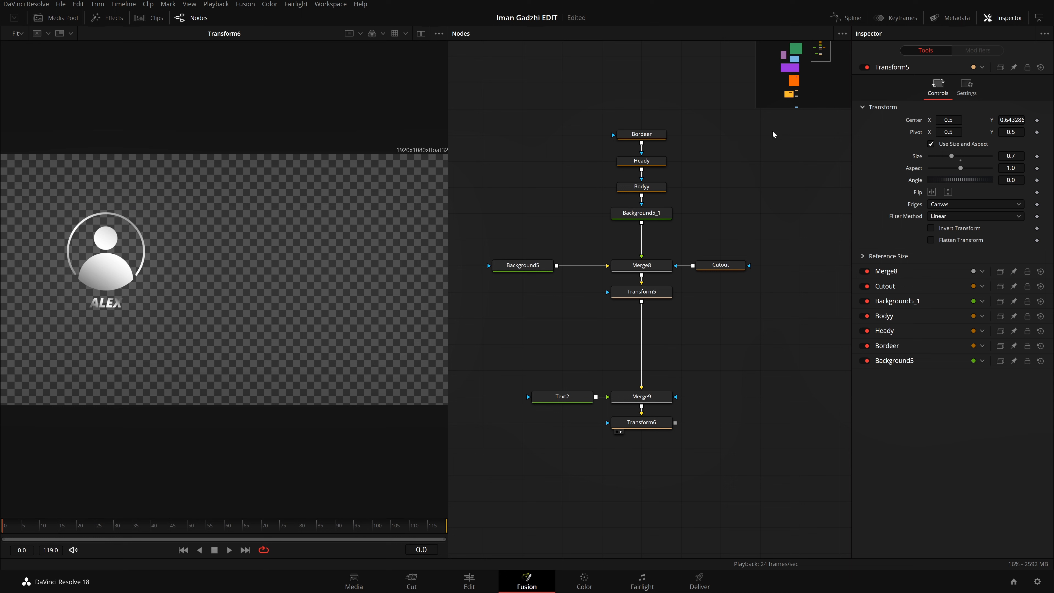
# Step: Add an Underlay around the icon nodes from Bordeer to Transform5, including Background5 and Cutout
pyautogui.moveTo(780, 127); pyautogui.dragTo(487, 325)
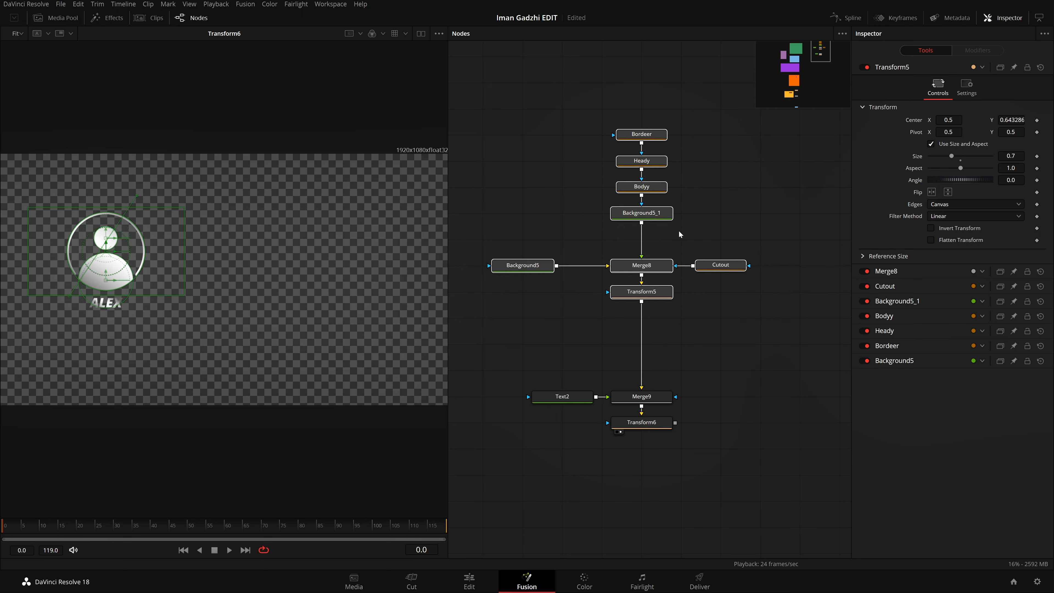
pyautogui.hotkey('shift', 'space')
pyautogui.write('xf')
pyautogui.write('umd')
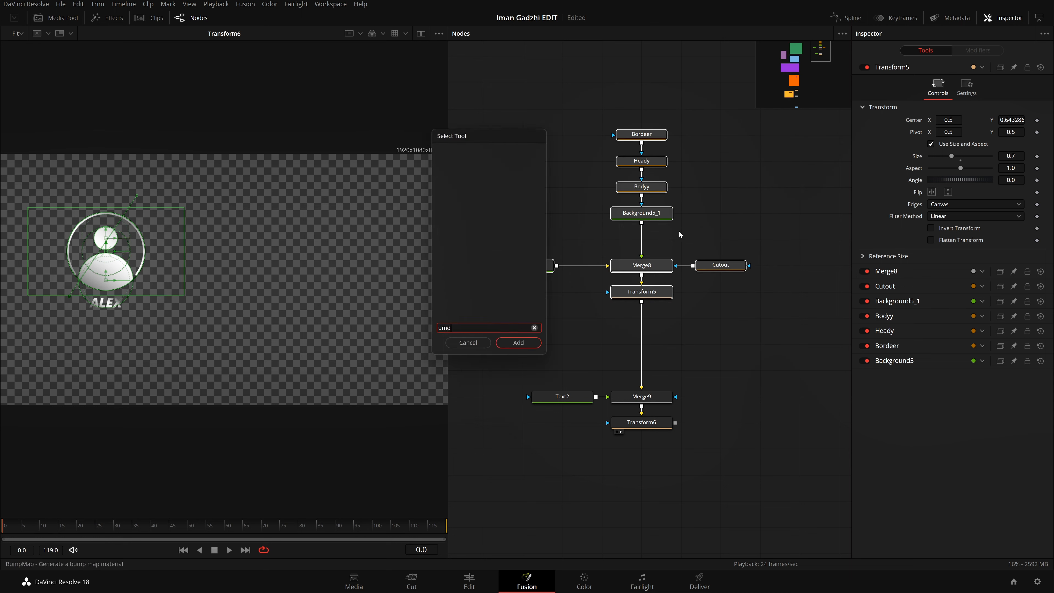
pyautogui.press('BackSpace')
pyautogui.press('BackSpace')
pyautogui.write('nd')
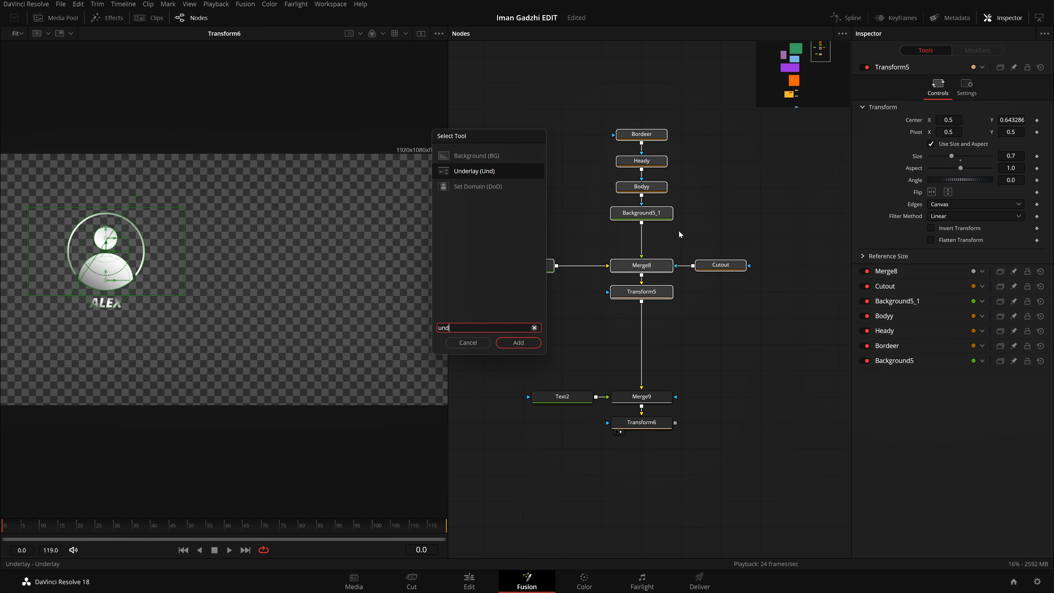
pyautogui.press('Return')
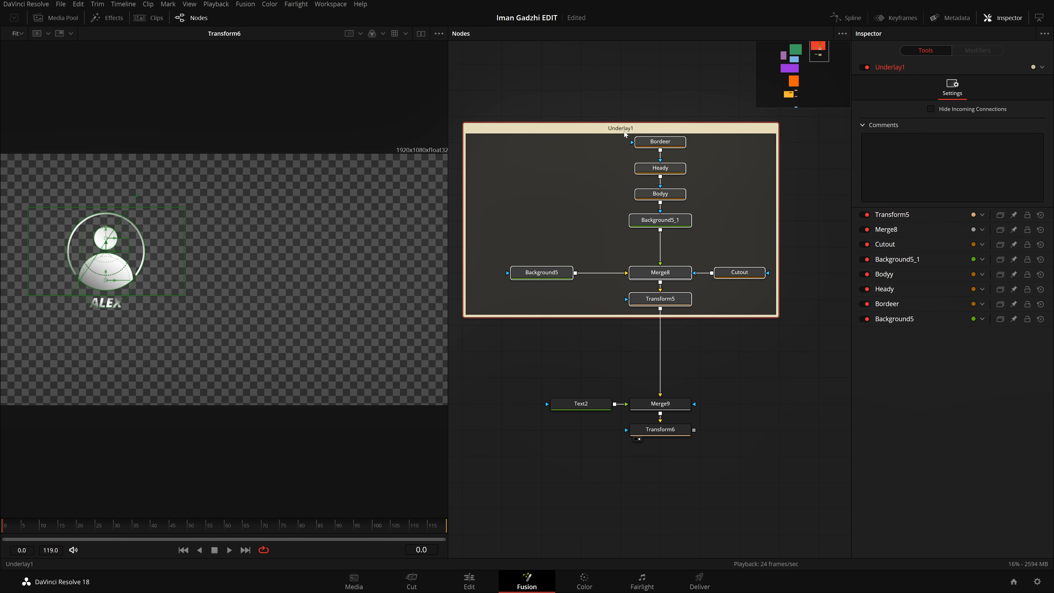
# Step: Rename the new underlay to ID and set its color to Orange
pyautogui.click(635, 70)
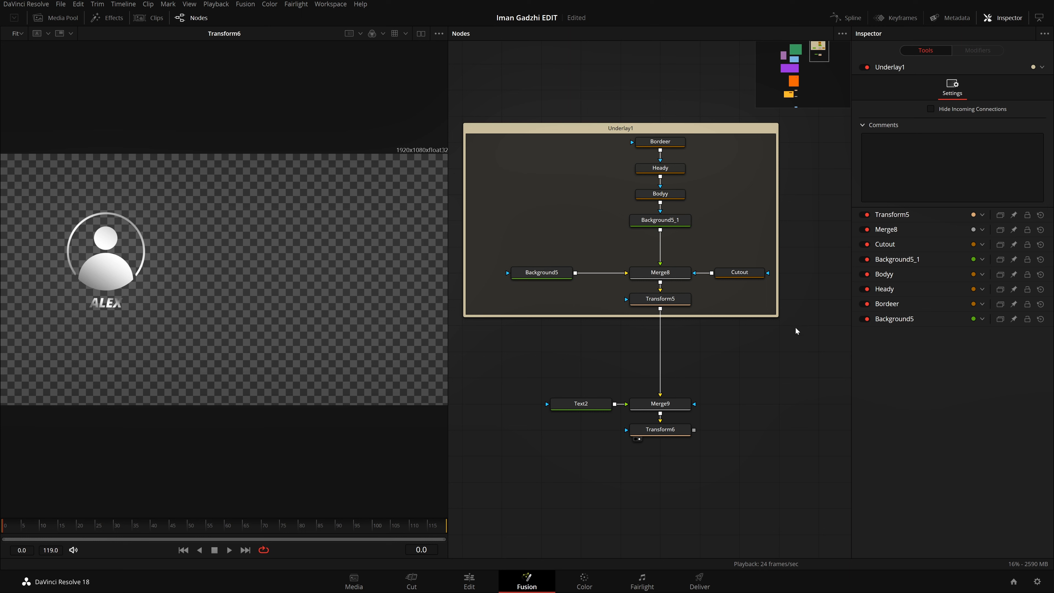
pyautogui.click(616, 132)
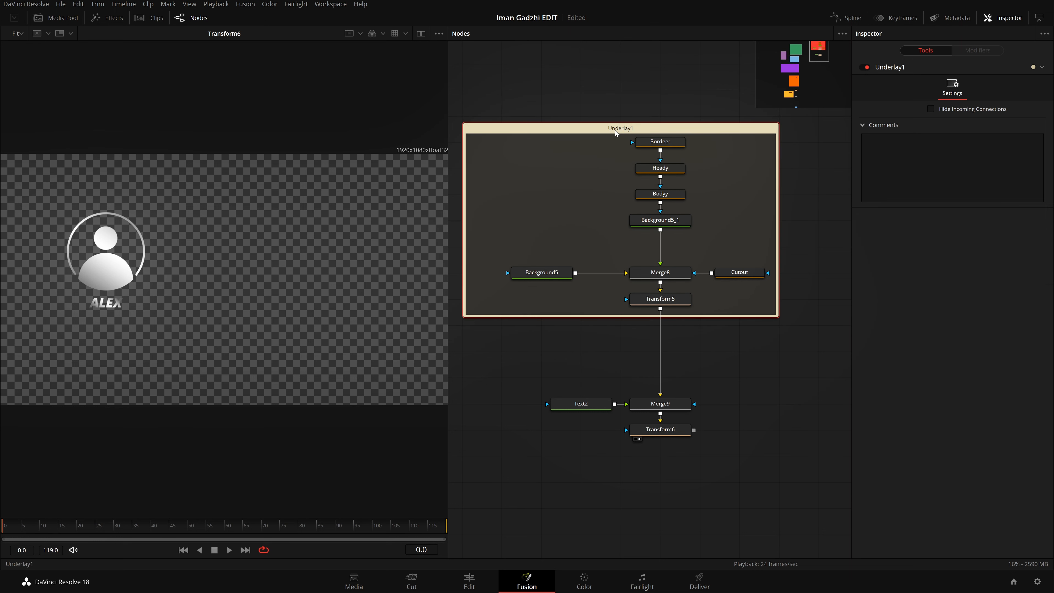
pyautogui.press('F2')
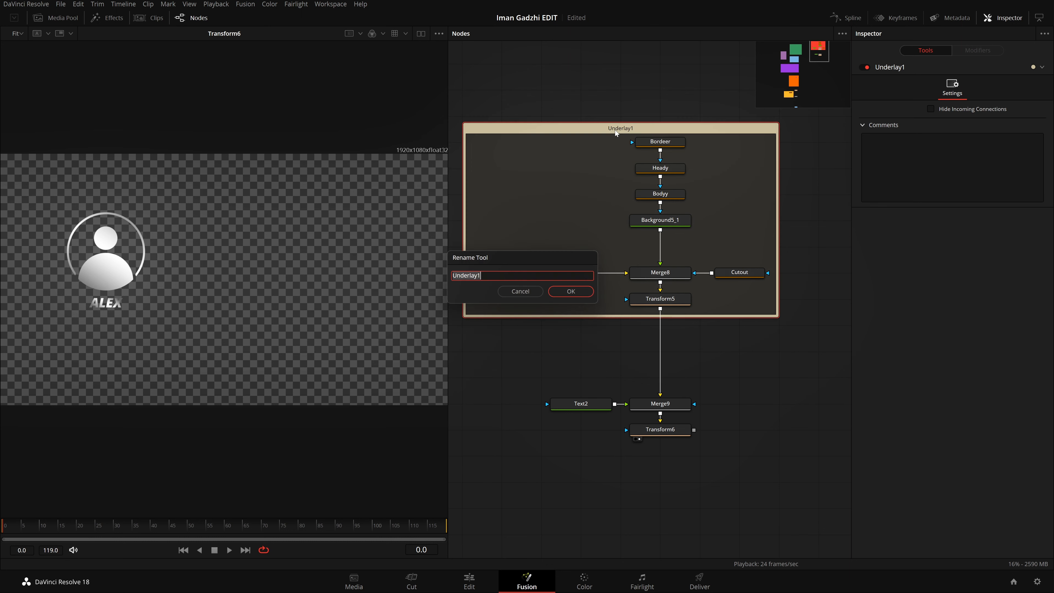
pyautogui.press('BackSpace')
pyautogui.write('ID')
pyautogui.press('Return')
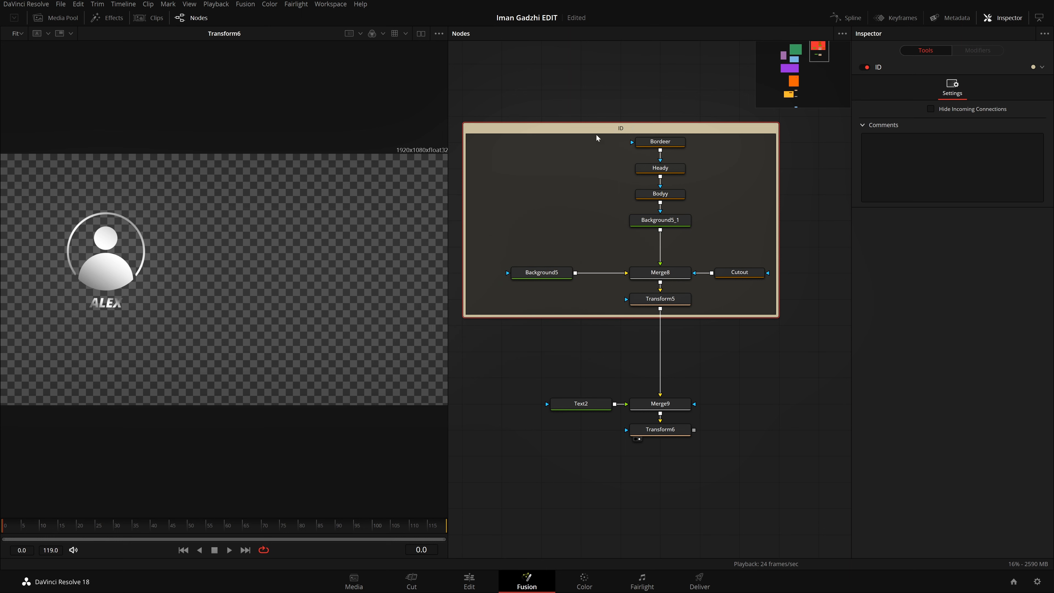
pyautogui.rightClick(598, 128)
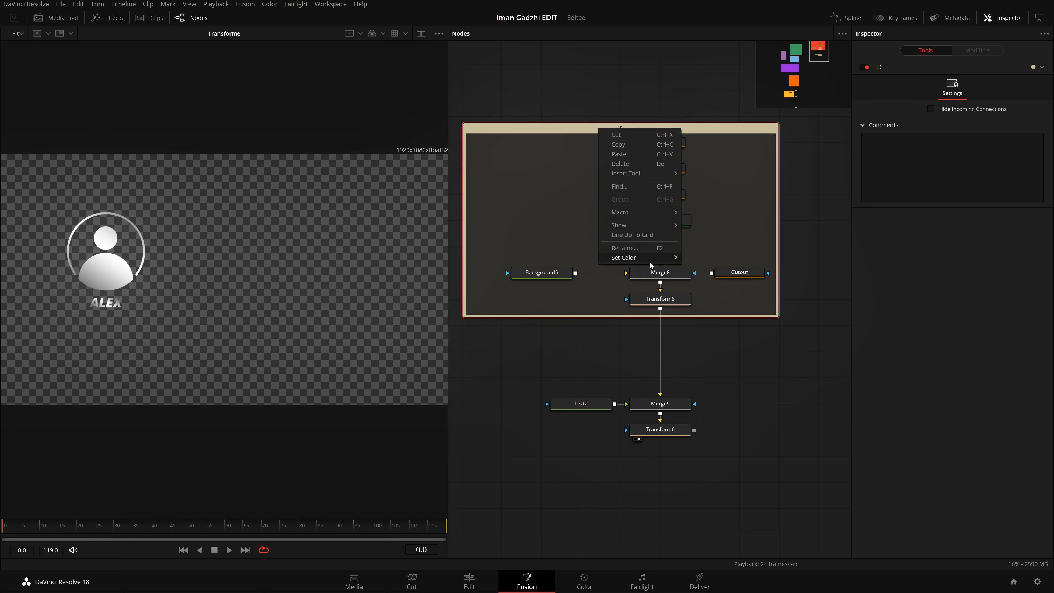
pyautogui.moveTo(650, 259)
pyautogui.click(706, 268)
pyautogui.scroll(-3, 726, 351)
pyautogui.scroll(-2, 726, 351)
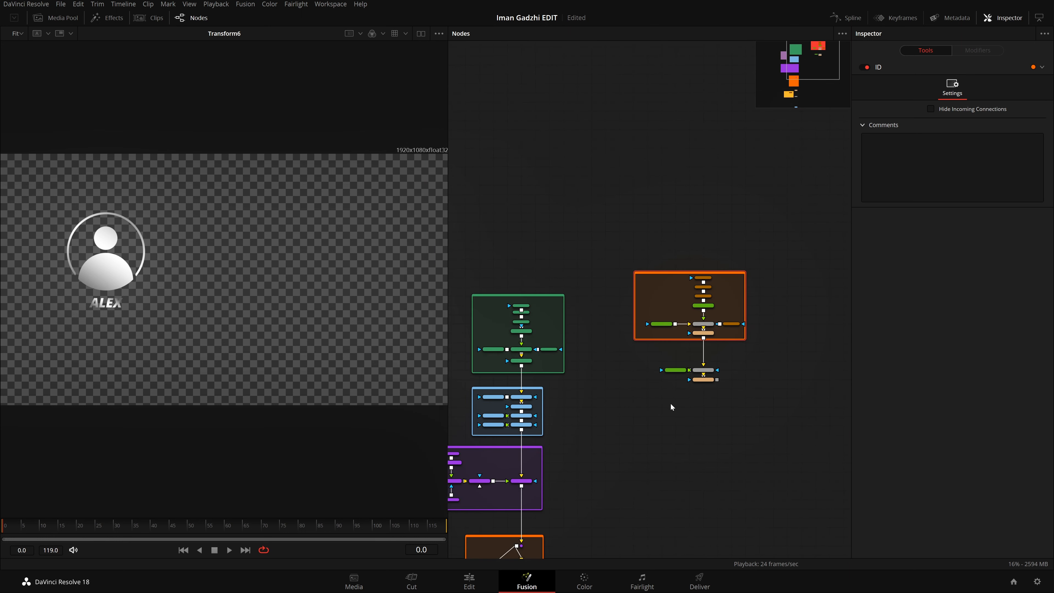
pyautogui.scroll(4, 670, 403)
pyautogui.scroll(-2, 763, 348)
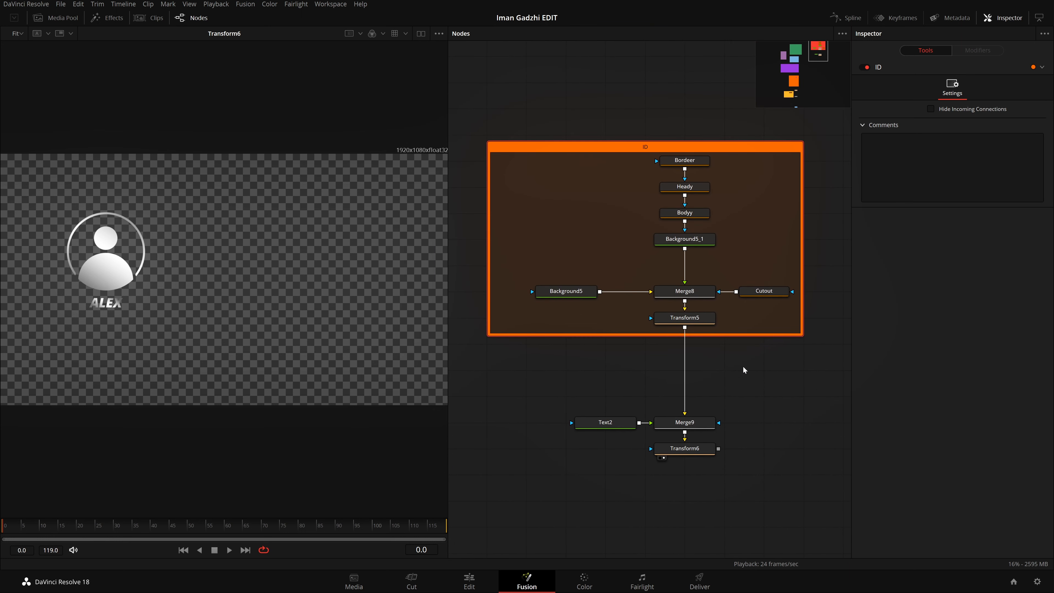
pyautogui.scroll(-3, 742, 366)
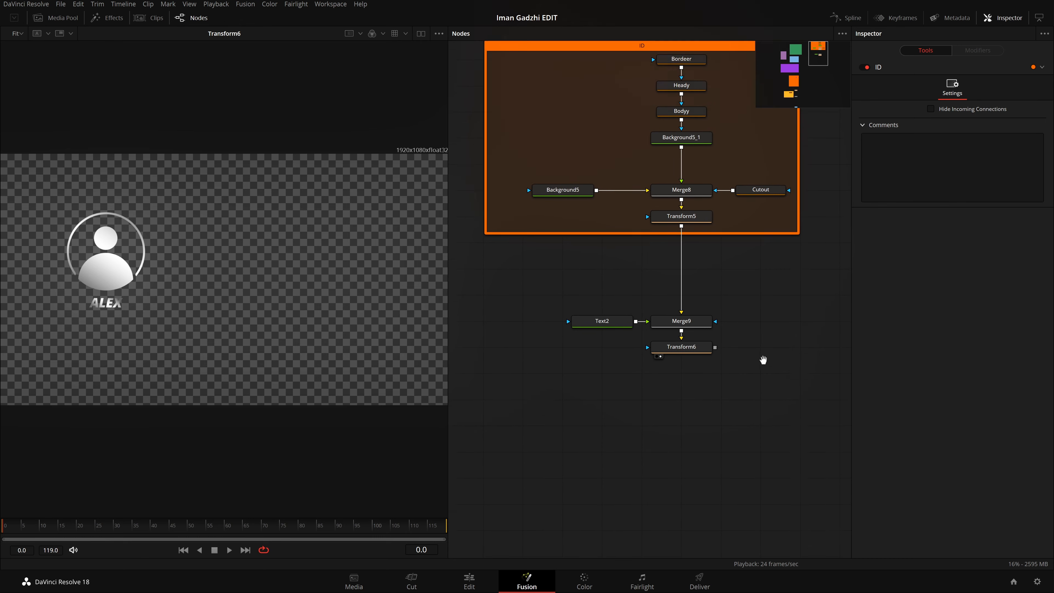
pyautogui.moveTo(762, 360); pyautogui.dragTo(761, 398)
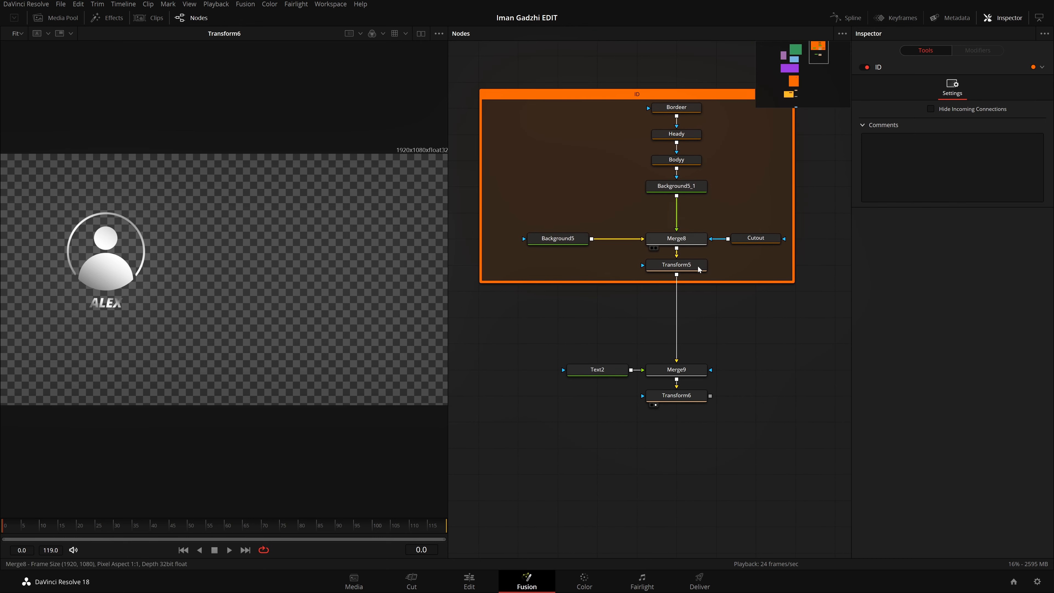
pyautogui.moveTo(735, 162); pyautogui.dragTo(651, 103)
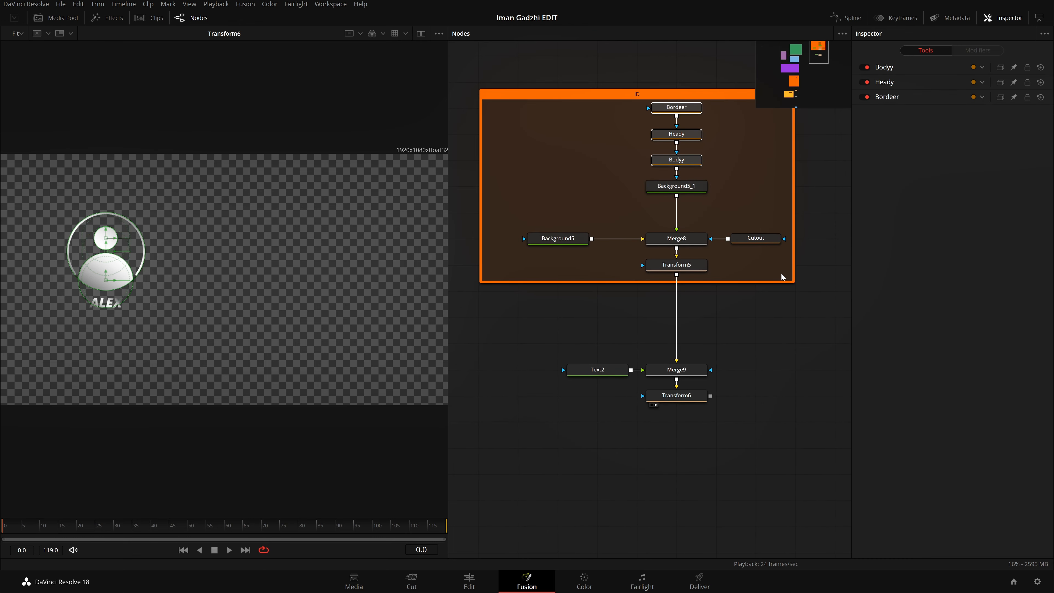
pyautogui.keyDown('ctrl'); pyautogui.click(767, 242); pyautogui.keyUp('ctrl')
pyautogui.rightClick(767, 242)
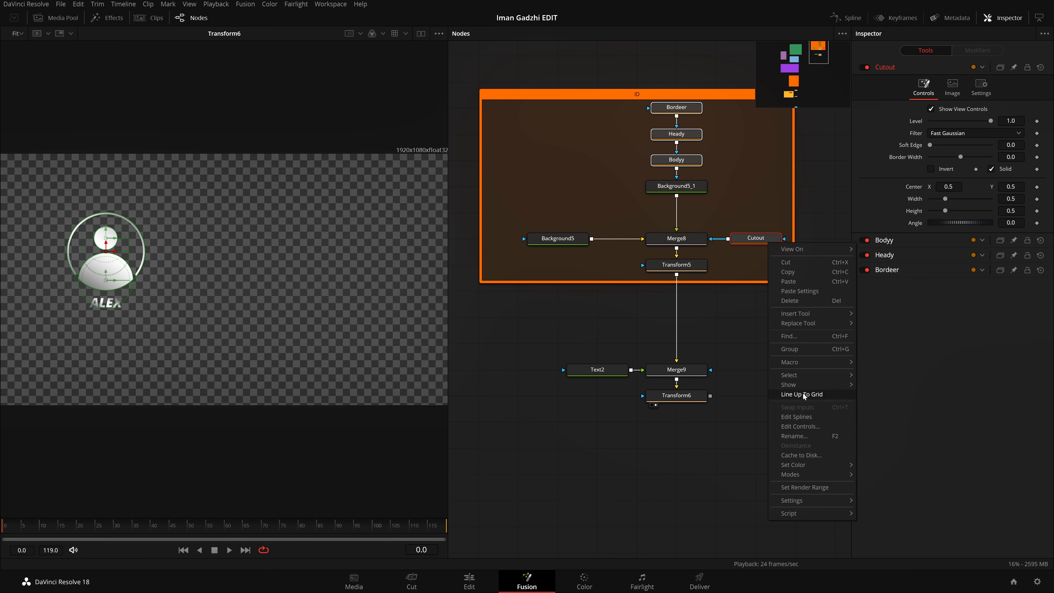
pyautogui.click(719, 336)
pyautogui.click(718, 336)
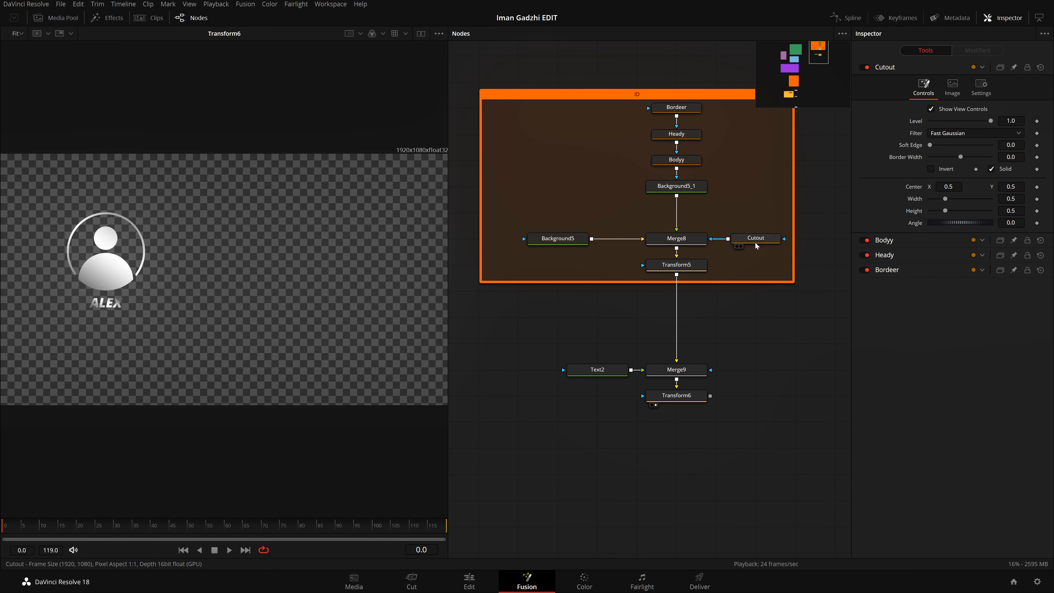
# Step: Set the color of the Cutout, Bodyy, Heady and Bordeer nodes to Orange and replace it with Teal
pyautogui.click(762, 240)
pyautogui.keyDown('ctrl'); pyautogui.click(682, 163); pyautogui.keyUp('ctrl')
pyautogui.keyDown('ctrl'); pyautogui.click(690, 139); pyautogui.keyUp('ctrl')
pyautogui.keyDown('ctrl'); pyautogui.click(689, 107); pyautogui.keyUp('ctrl')
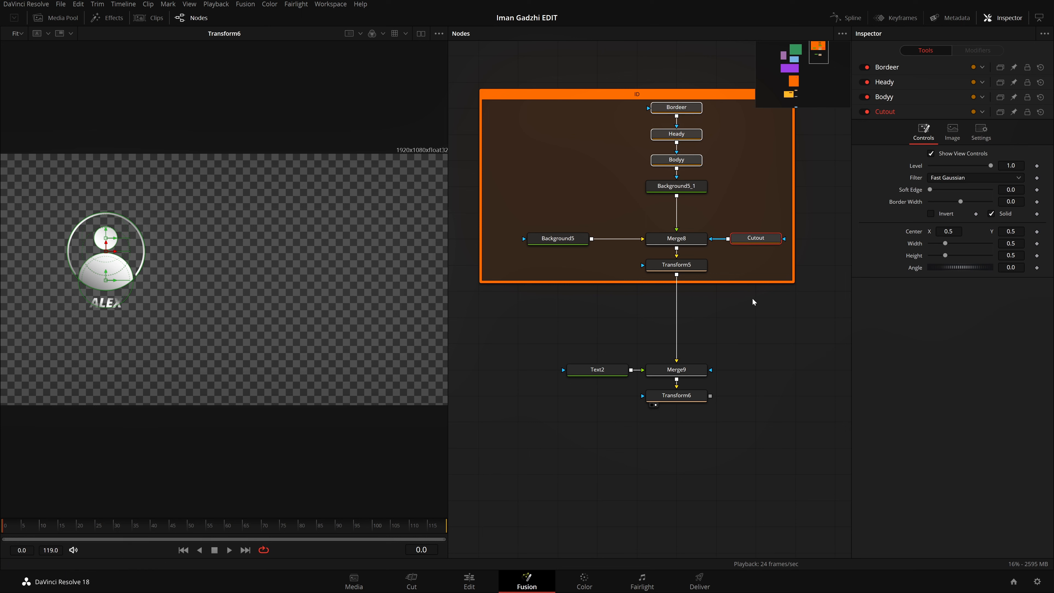
pyautogui.rightClick(766, 240)
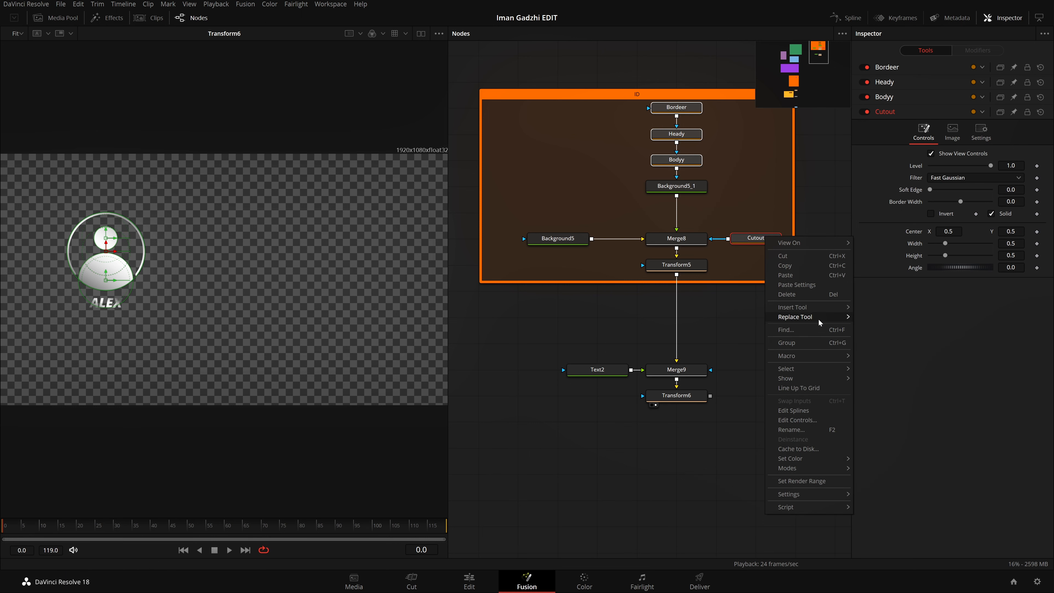
pyautogui.moveTo(806, 460)
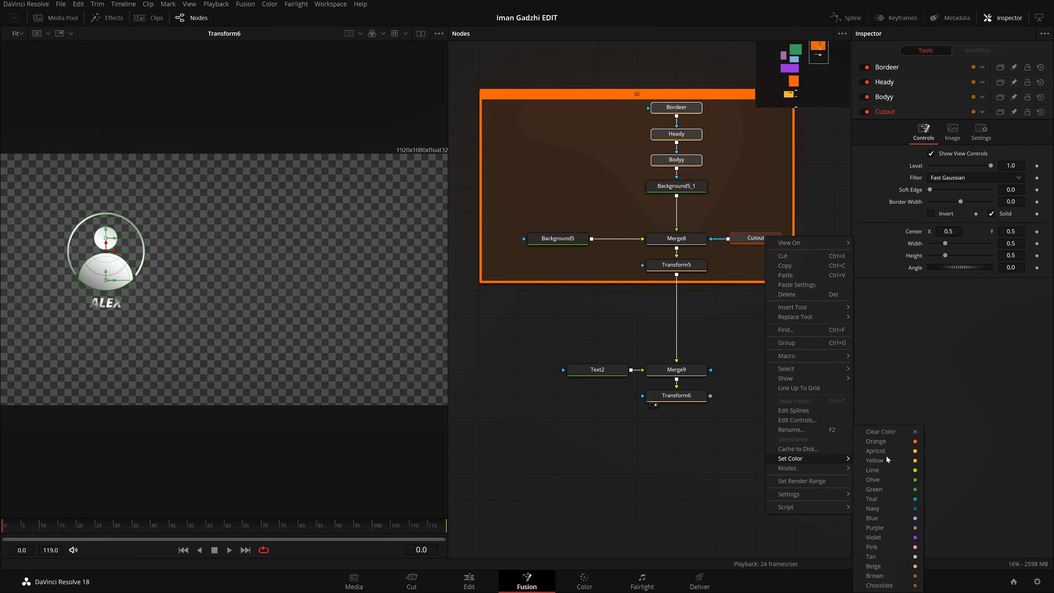
pyautogui.click(895, 440)
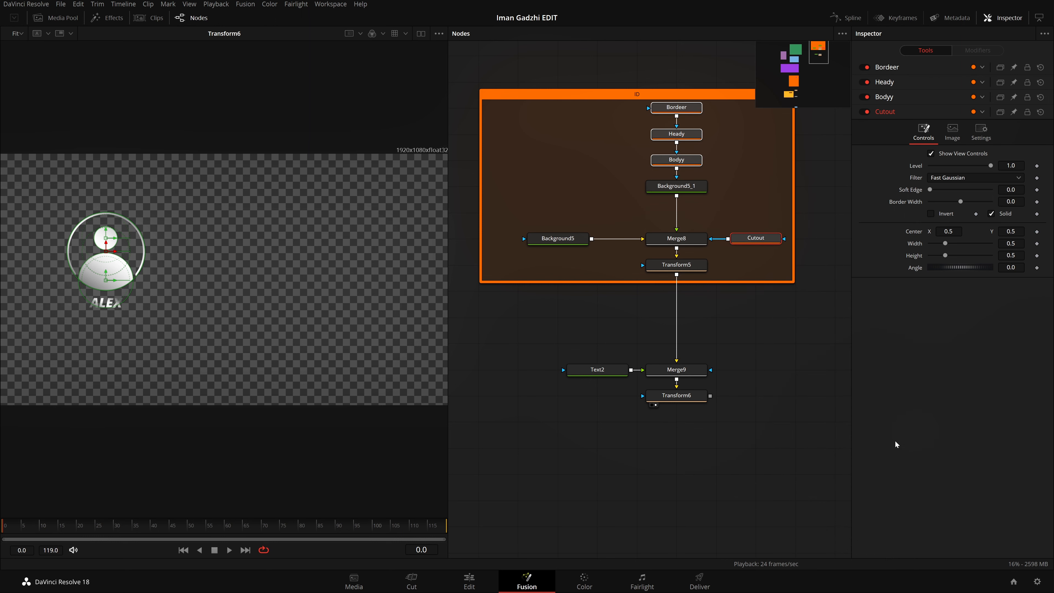
pyautogui.rightClick(767, 242)
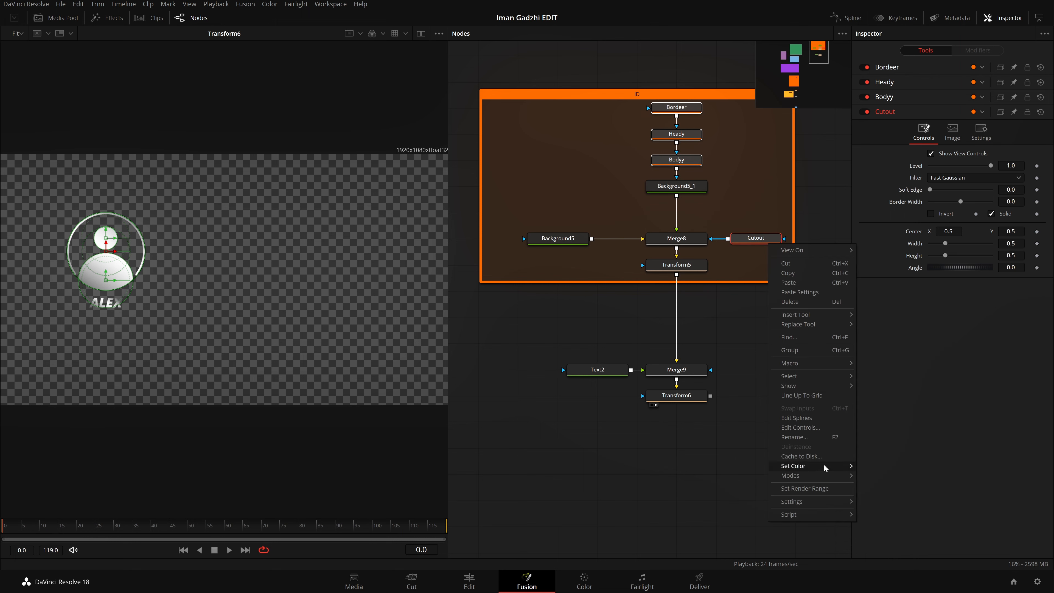
pyautogui.moveTo(823, 463)
pyautogui.click(902, 498)
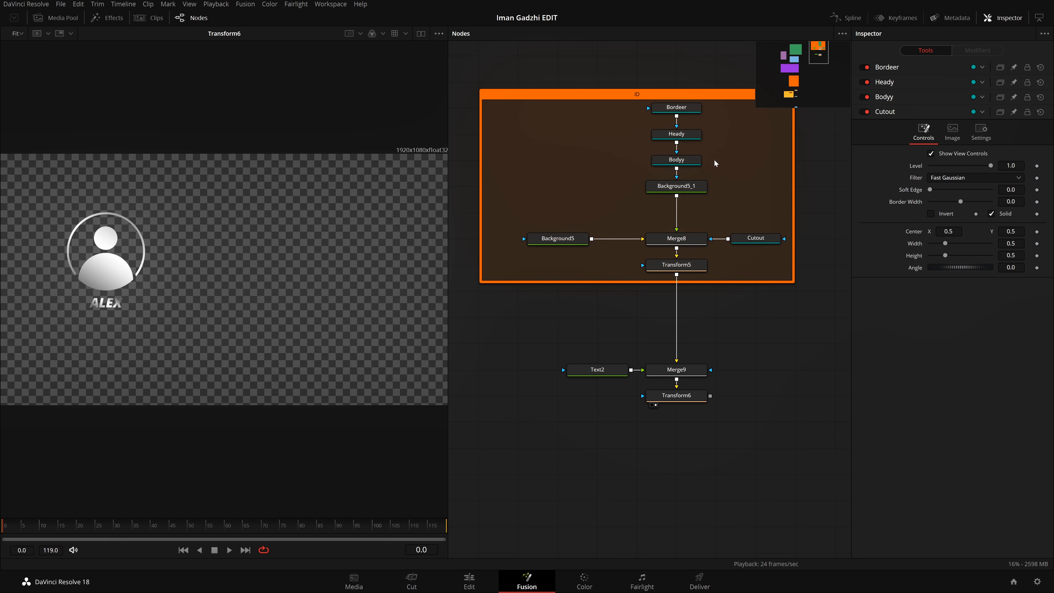
# Step: Set the color of the Transform5 and Transform6 nodes to Orange
pyautogui.click(700, 270)
pyautogui.keyDown('ctrl'); pyautogui.click(689, 396); pyautogui.keyUp('ctrl')
pyautogui.rightClick(692, 397)
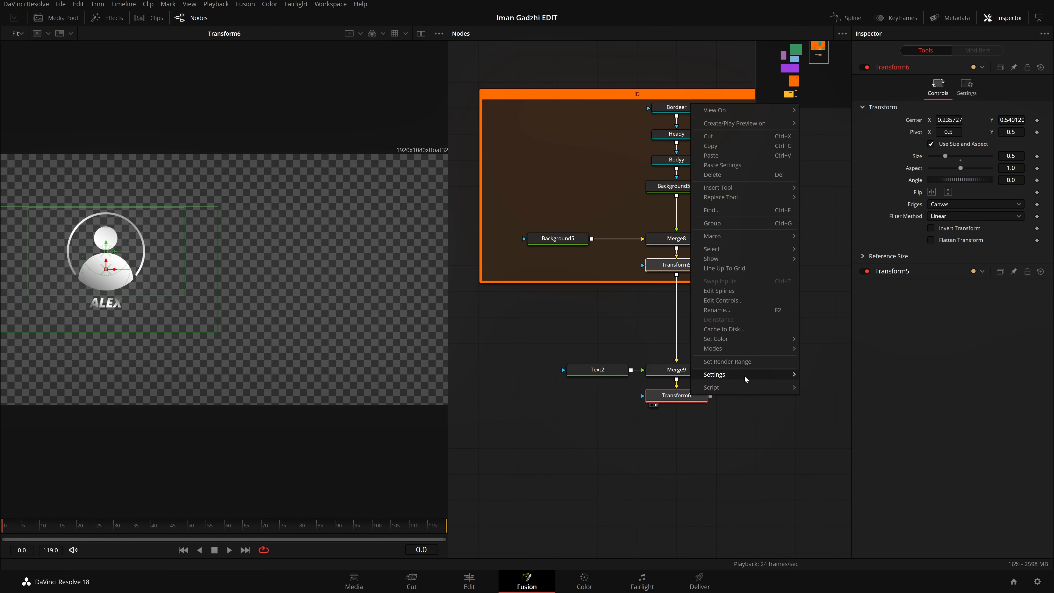
pyautogui.moveTo(748, 339)
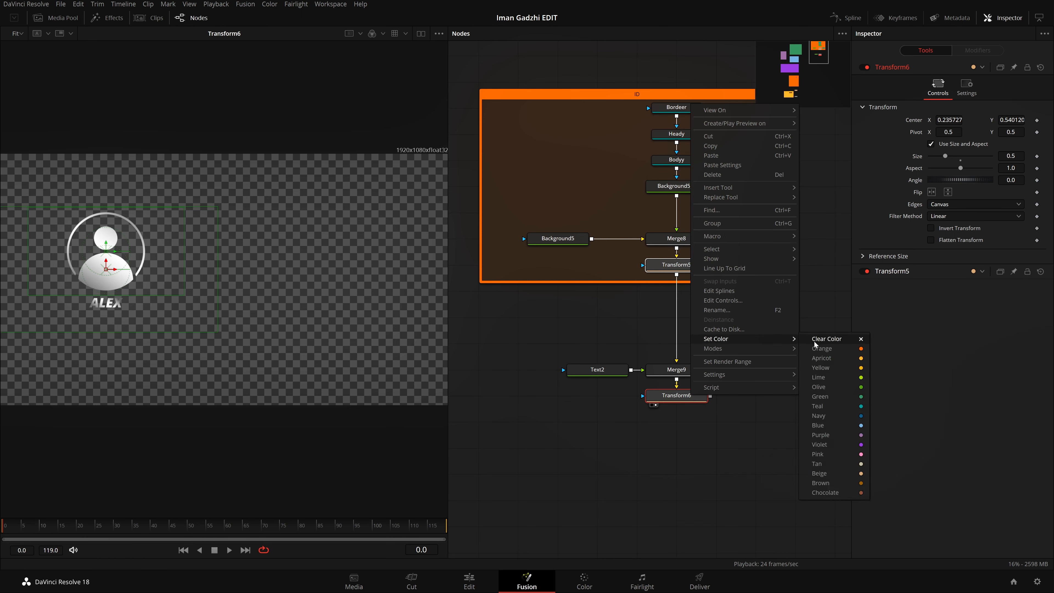
pyautogui.click(815, 341)
pyautogui.scroll(-2, 722, 369)
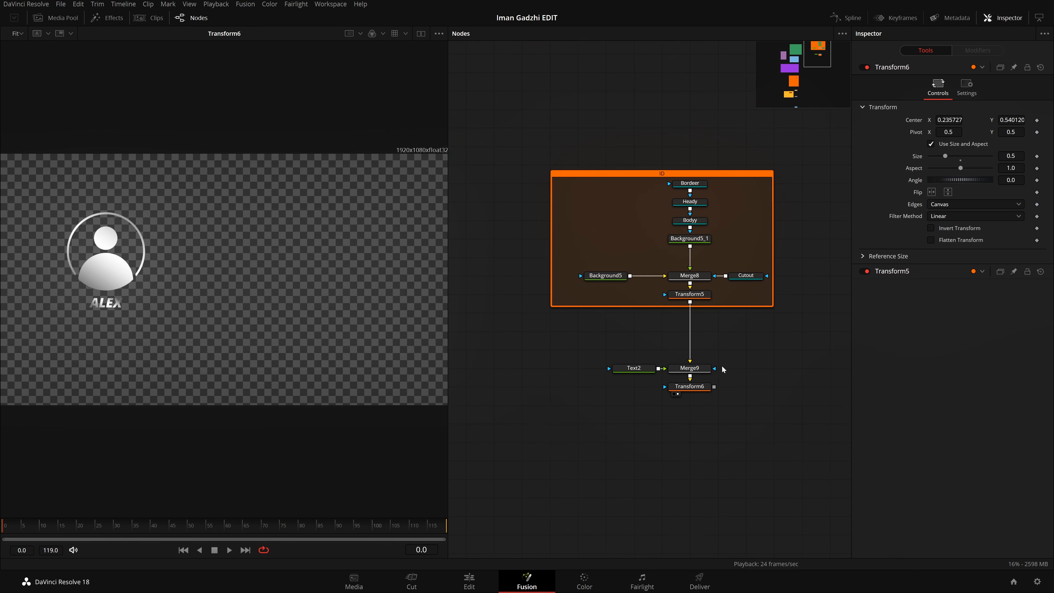
pyautogui.scroll(2, 722, 369)
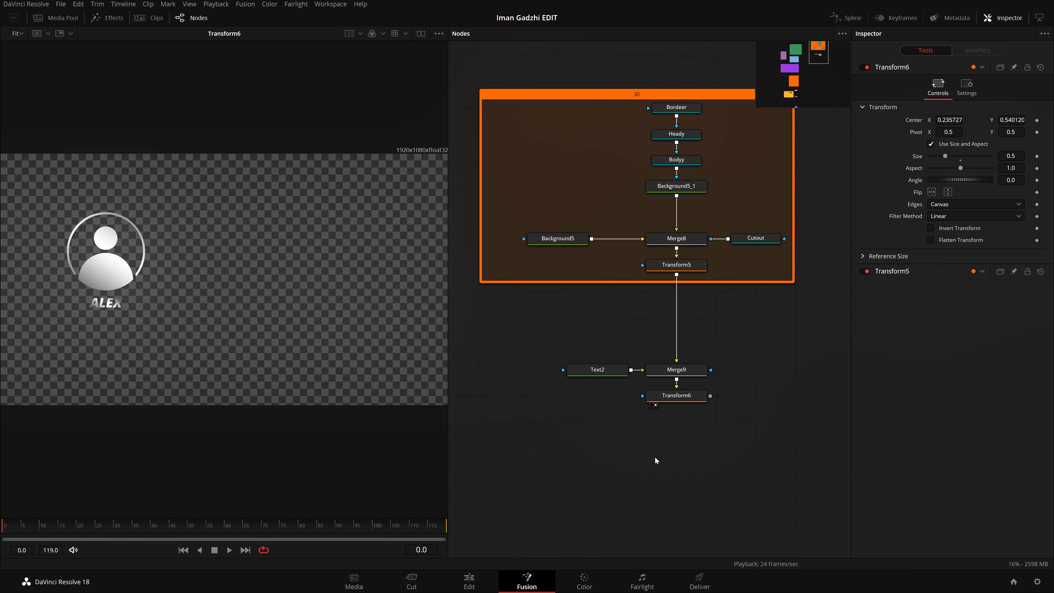
pyautogui.moveTo(665, 319); pyautogui.dragTo(661, 259)
pyautogui.moveTo(684, 400); pyautogui.dragTo(666, 334)
pyautogui.click(666, 271)
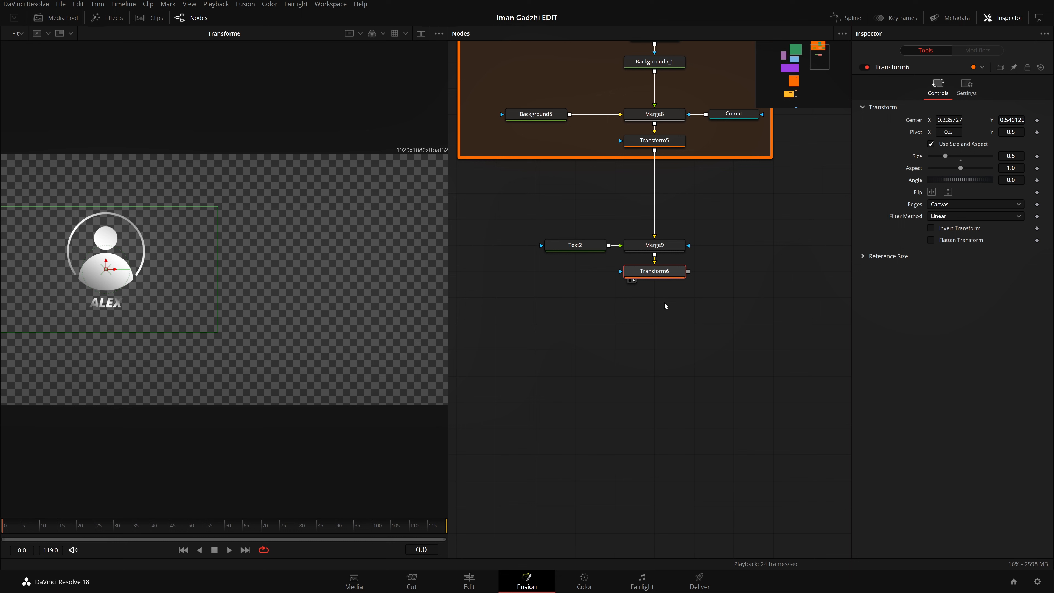
pyautogui.hotkey('shift', 'space')
pyautogui.write('und')
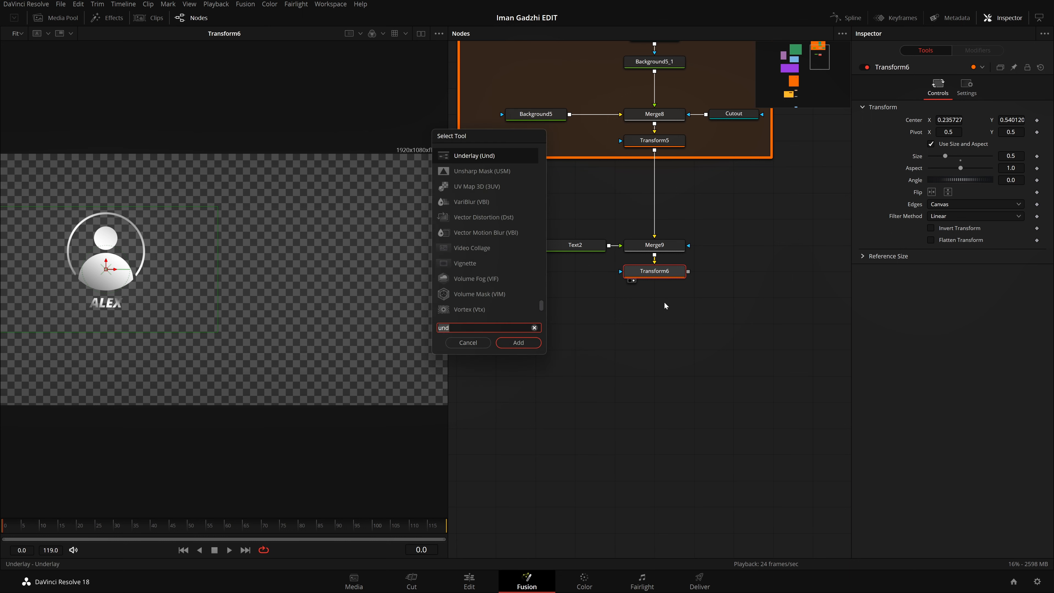
pyautogui.press('BackSpace')
pyautogui.press('BackSpace')
pyautogui.press('BackSpace')
pyautogui.write('text')
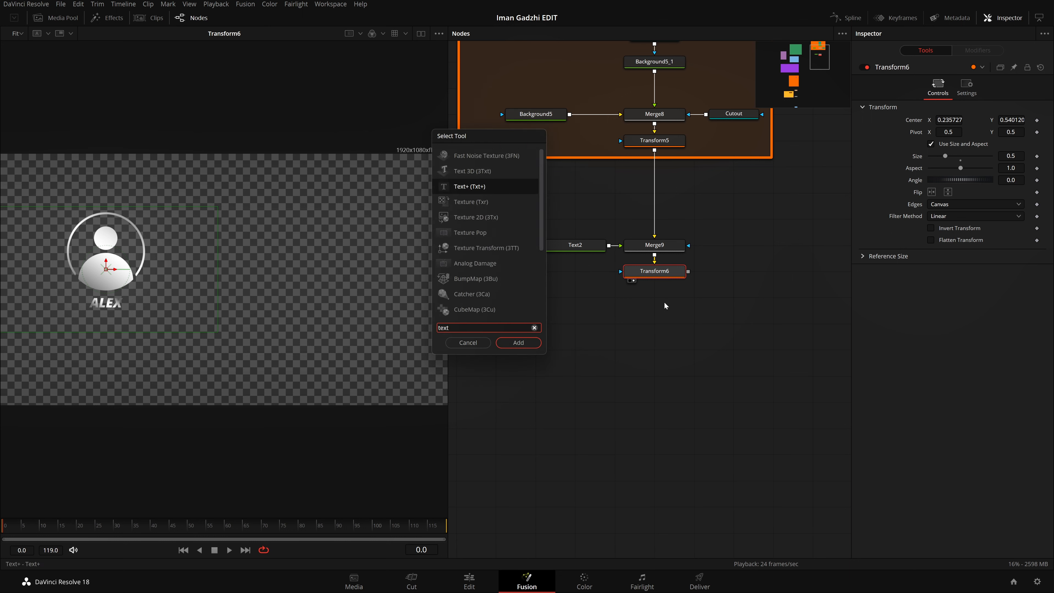
pyautogui.click(468, 342)
# Step: Duplicate the Text2 node, merge the copy over Transform6's output and show the merged result in the viewer
pyautogui.moveTo(609, 328); pyautogui.dragTo(590, 315)
pyautogui.click(552, 237)
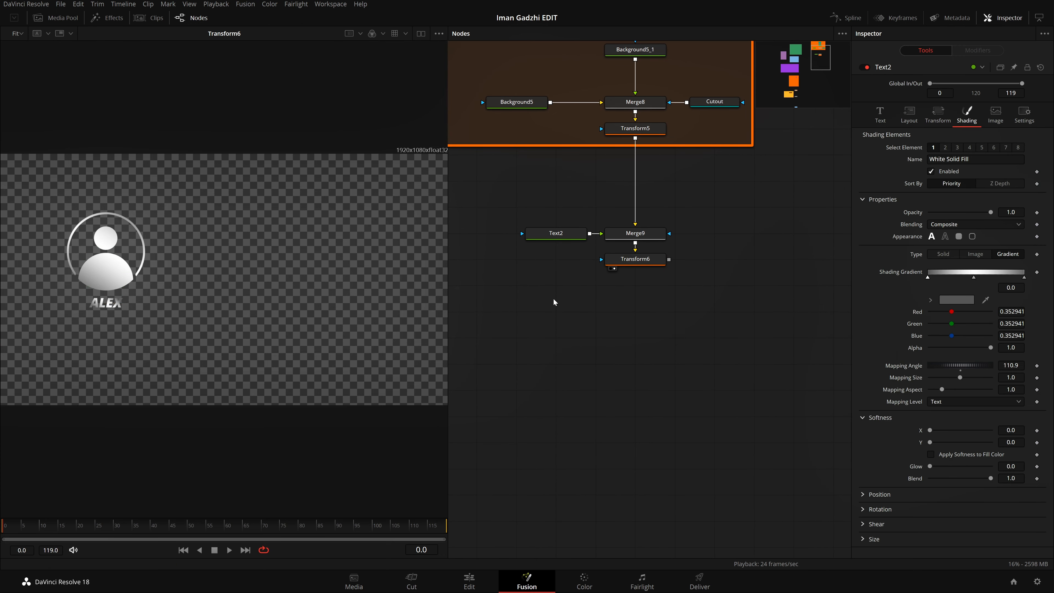
pyautogui.hotkey('ctrl', 'v')
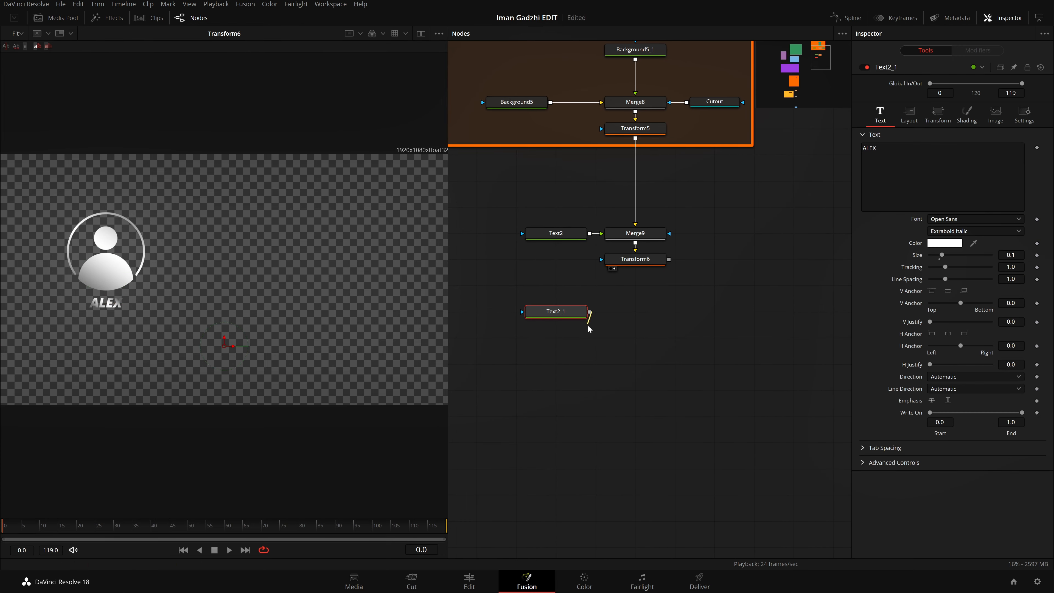
pyautogui.moveTo(589, 311); pyautogui.dragTo(669, 261)
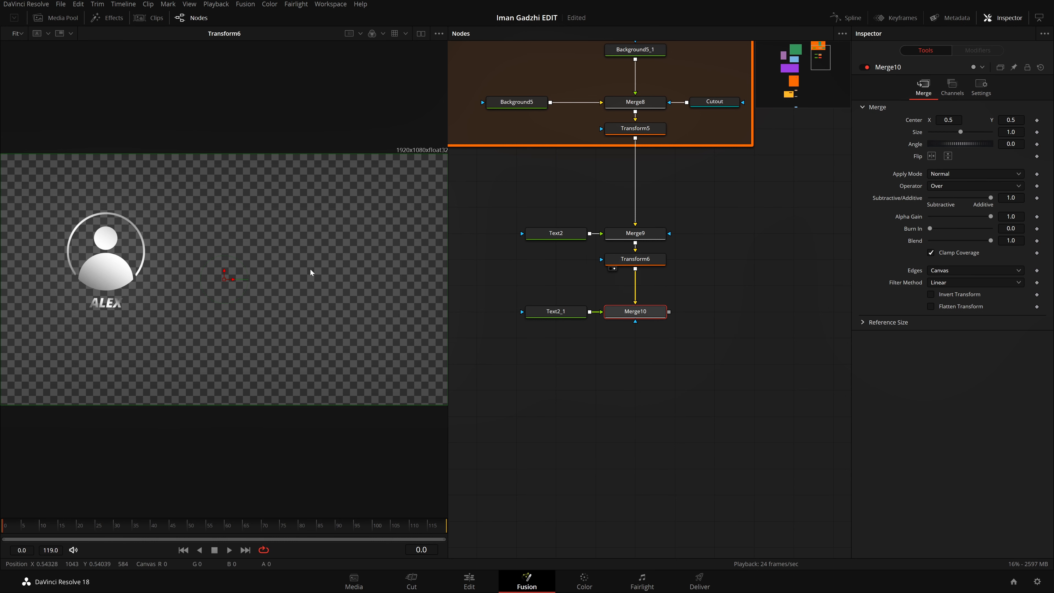
pyautogui.press('2')
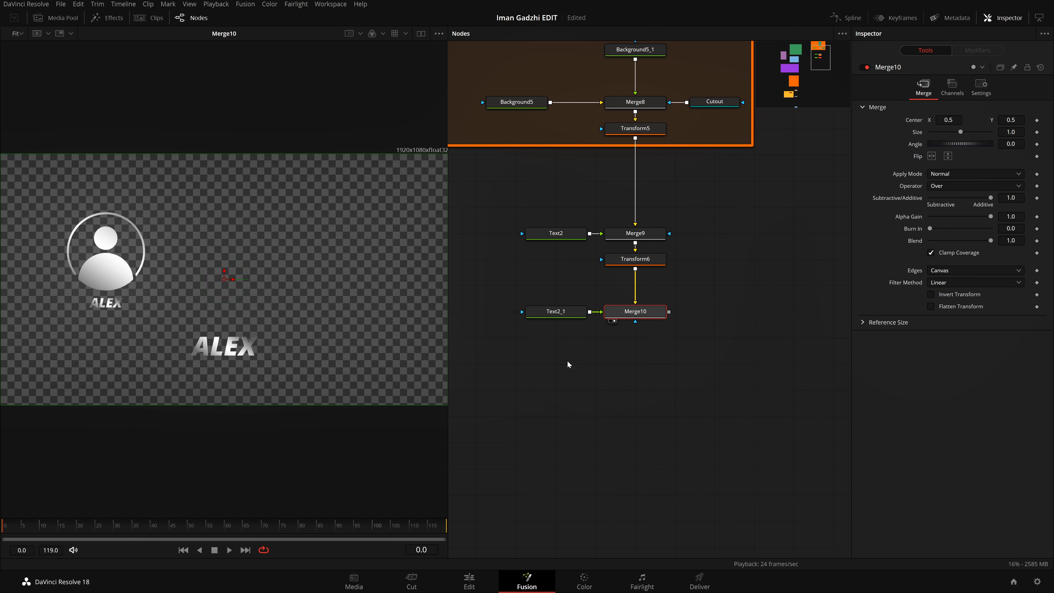
# Step: Change the copied text node's shading type from Gradient to Solid
pyautogui.click(562, 312)
pyautogui.click(877, 149)
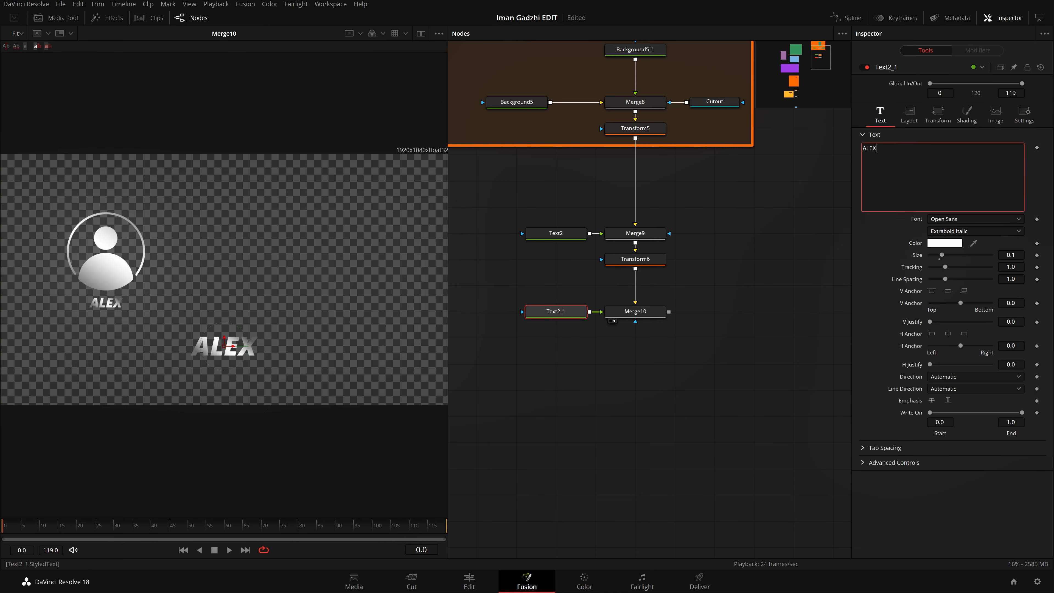
pyautogui.click(966, 114)
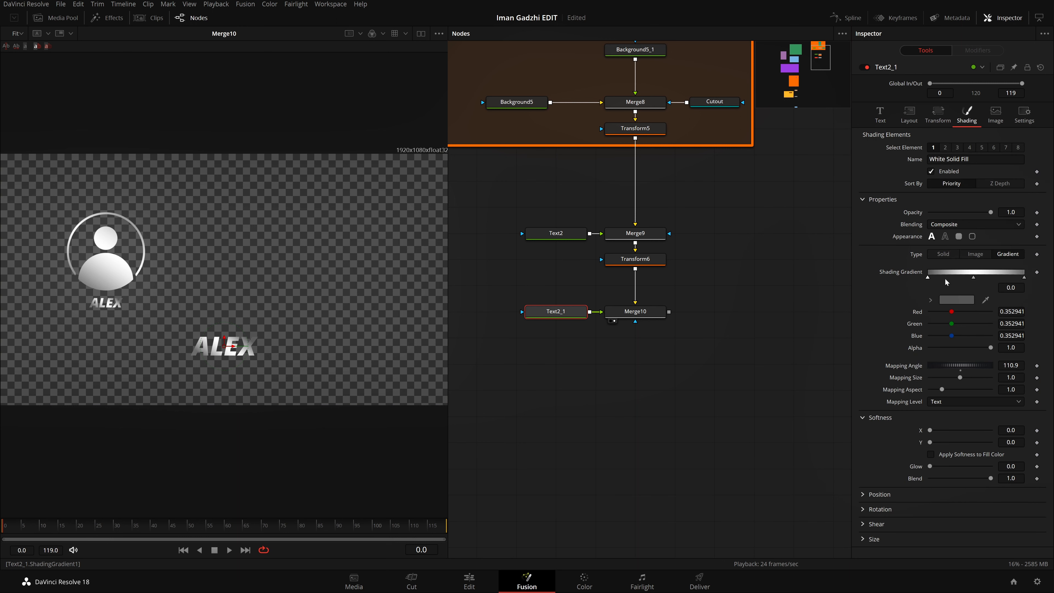
pyautogui.click(950, 255)
# Step: Replace the copied node's text with "Level 1"
pyautogui.click(880, 115)
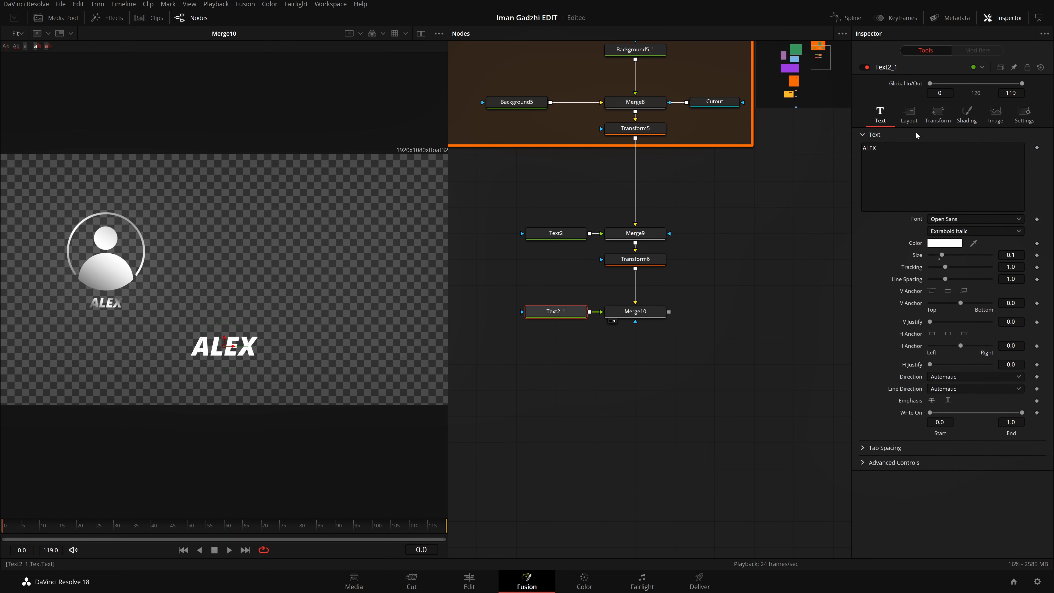
pyautogui.click(882, 150)
pyautogui.press('BackSpace')
pyautogui.press('BackSpace')
pyautogui.press('BackSpace')
pyautogui.press('BackSpace')
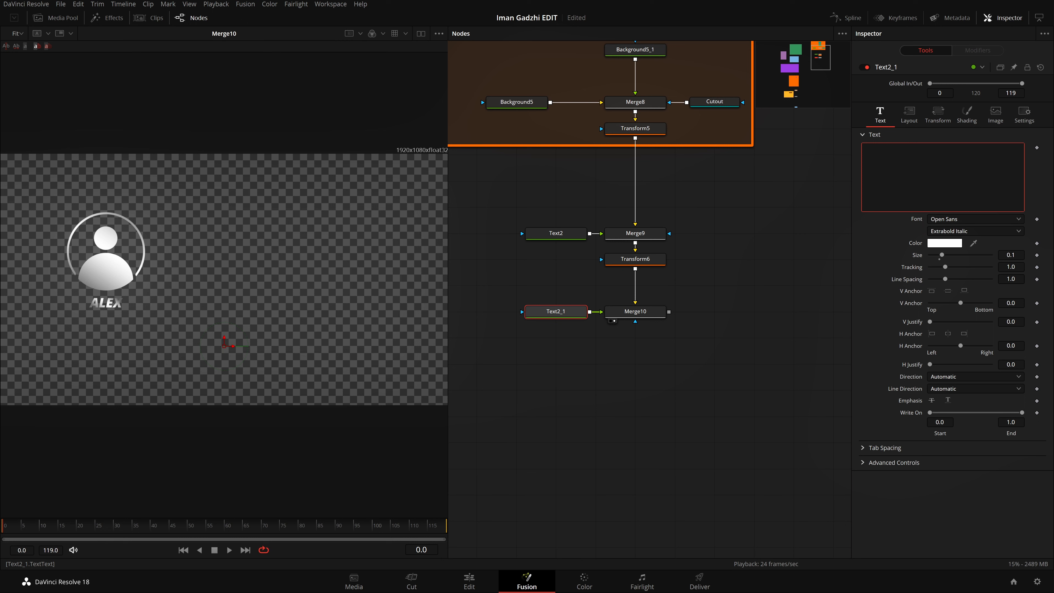
pyautogui.write('Levele 1')
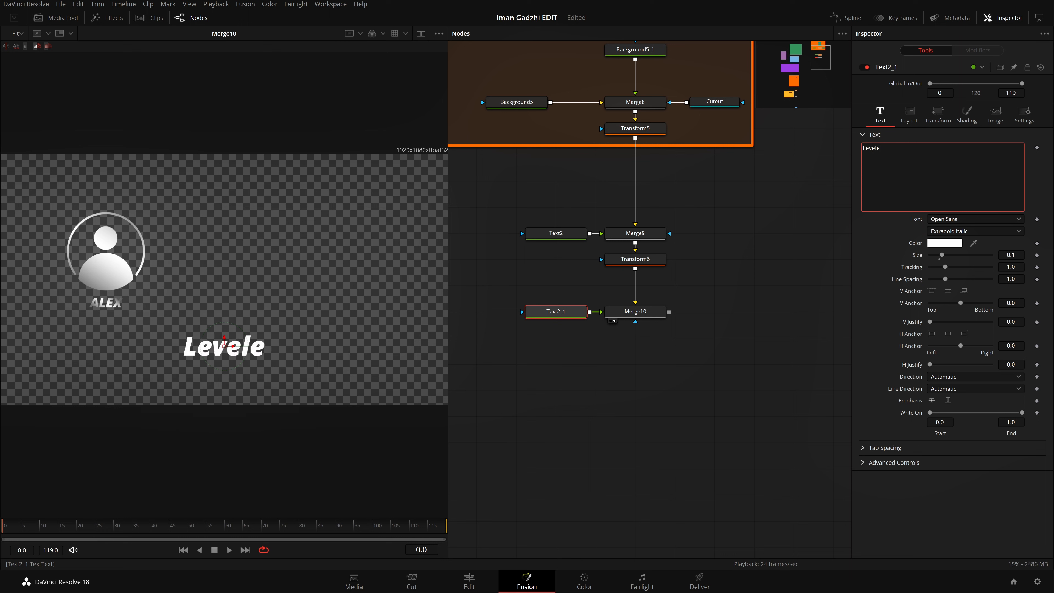
pyautogui.press('BackSpace')
pyautogui.press('BackSpace')
pyautogui.press('BackSpace')
pyautogui.write('1')
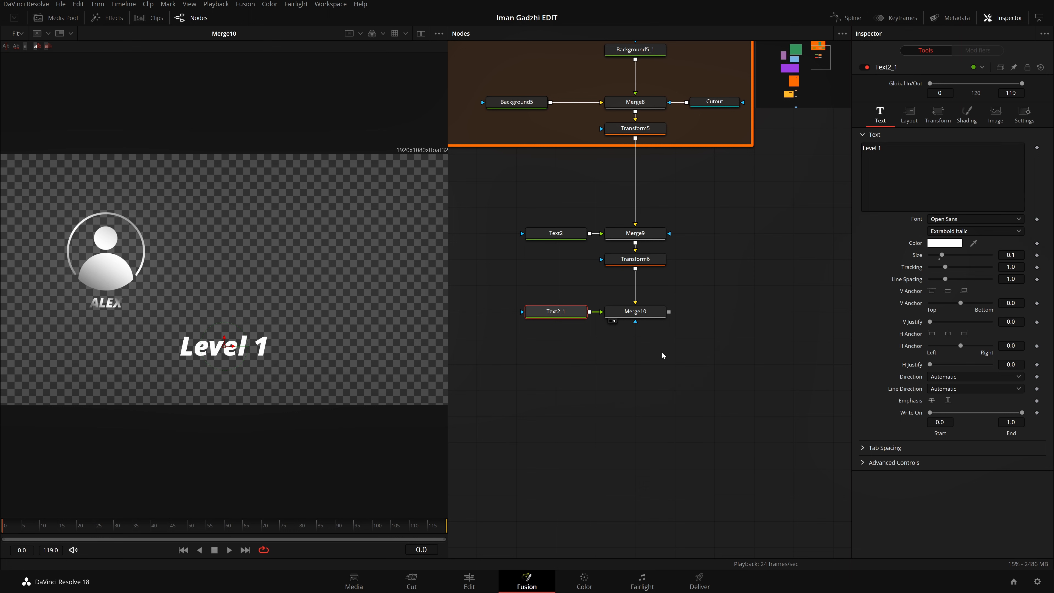
# Step: Duplicate the Text2_1 and Merge10 nodes, feed Merge10 into the copied merge and view its output
pyautogui.moveTo(766, 390); pyautogui.dragTo(519, 307)
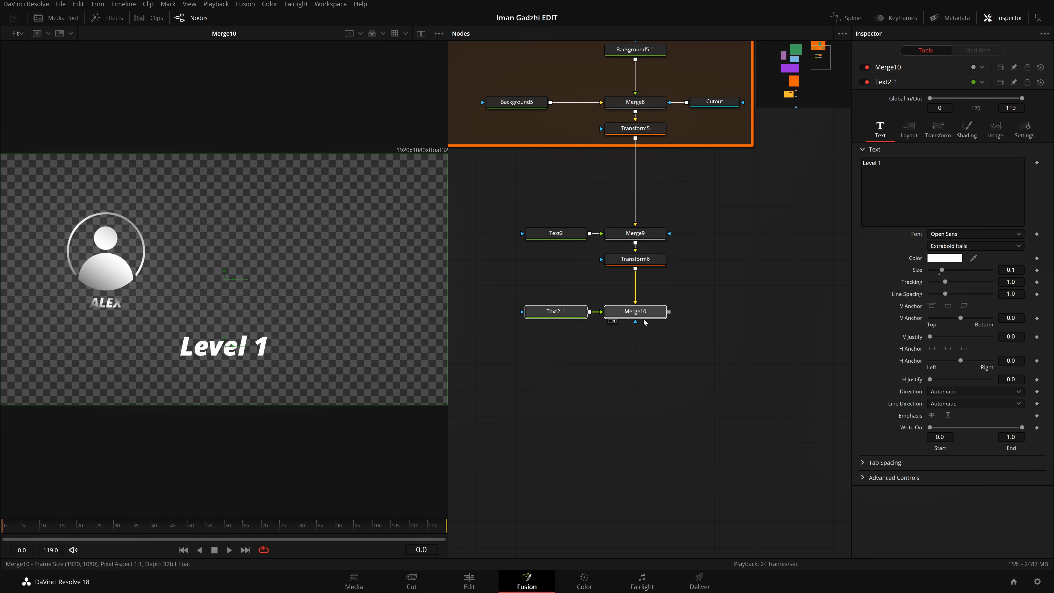
pyautogui.hotkey('ctrl', 'c')
pyautogui.click(620, 365)
pyautogui.hotkey('ctrl', 'v')
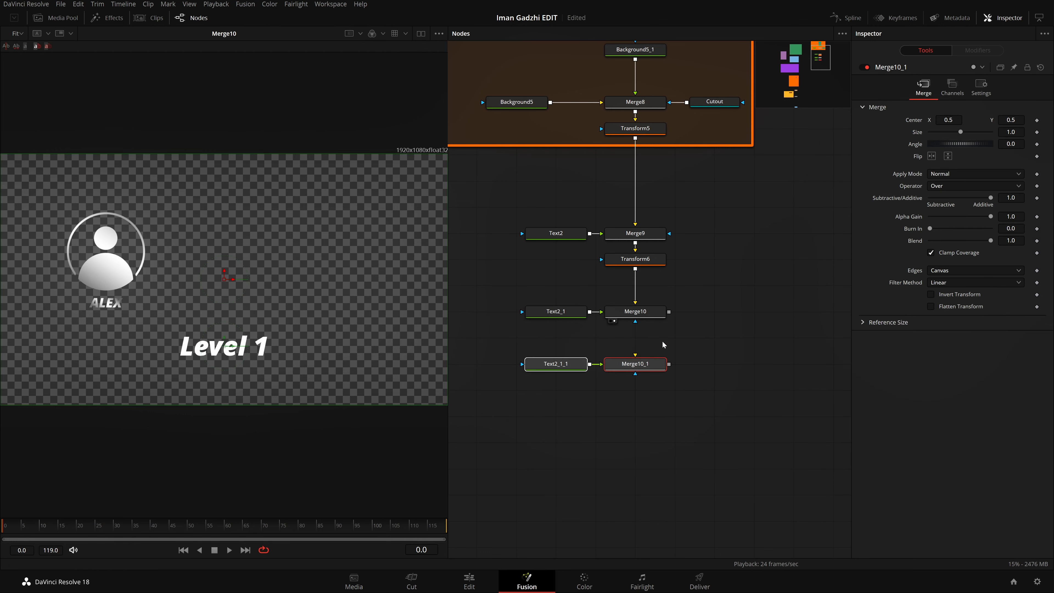
pyautogui.moveTo(669, 312); pyautogui.dragTo(635, 361)
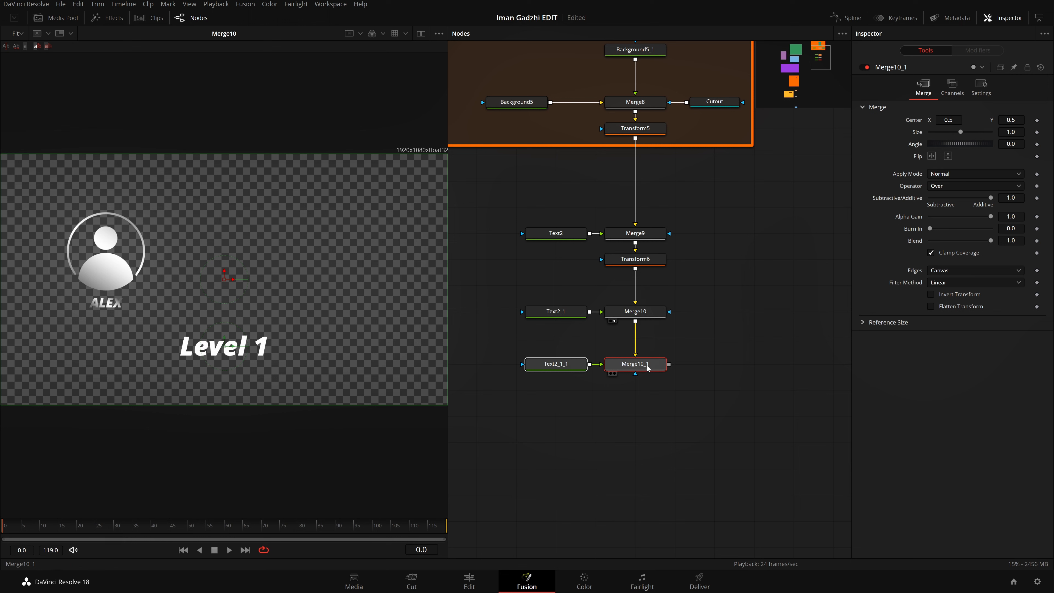
pyautogui.press('1')
# Step: Change the duplicated text to "Level 2" and shift it right to a layout center X of 0.836
pyautogui.moveTo(555, 285); pyautogui.dragTo(595, 449)
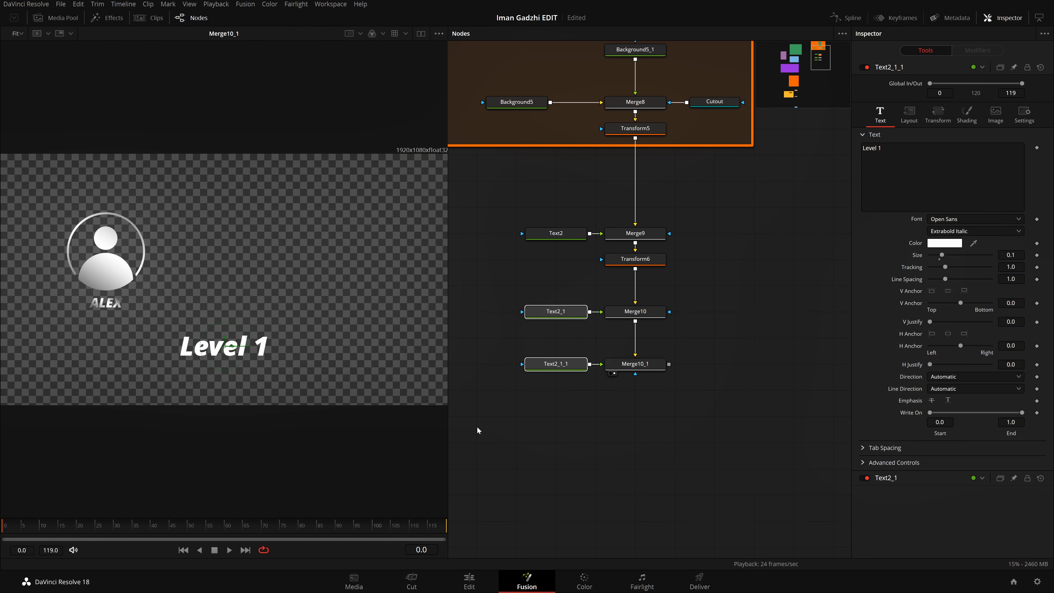
pyautogui.click(554, 370)
pyautogui.click(921, 162)
pyautogui.press('BackSpace')
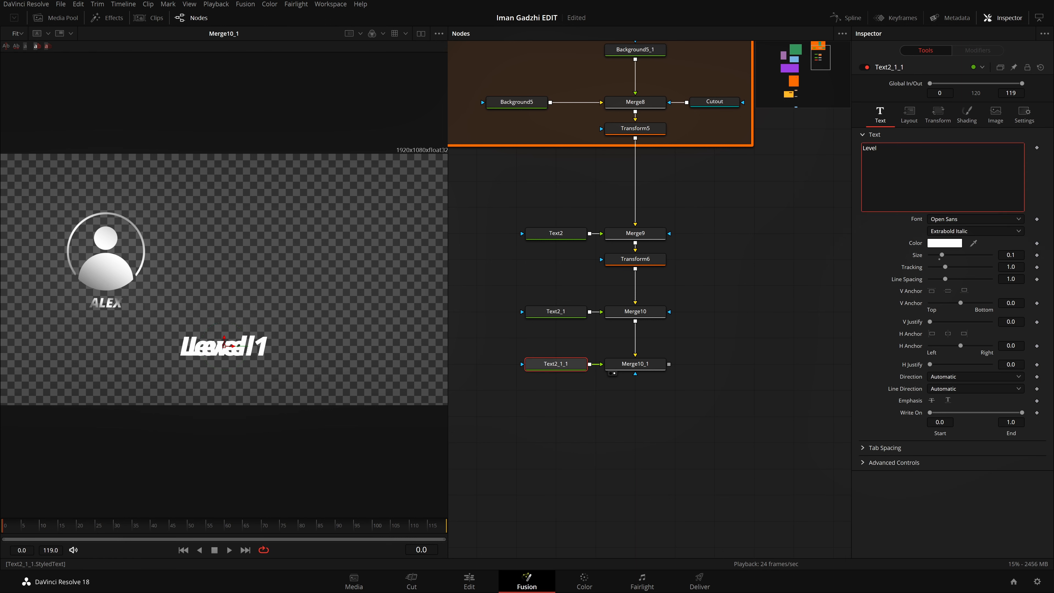
pyautogui.write('2')
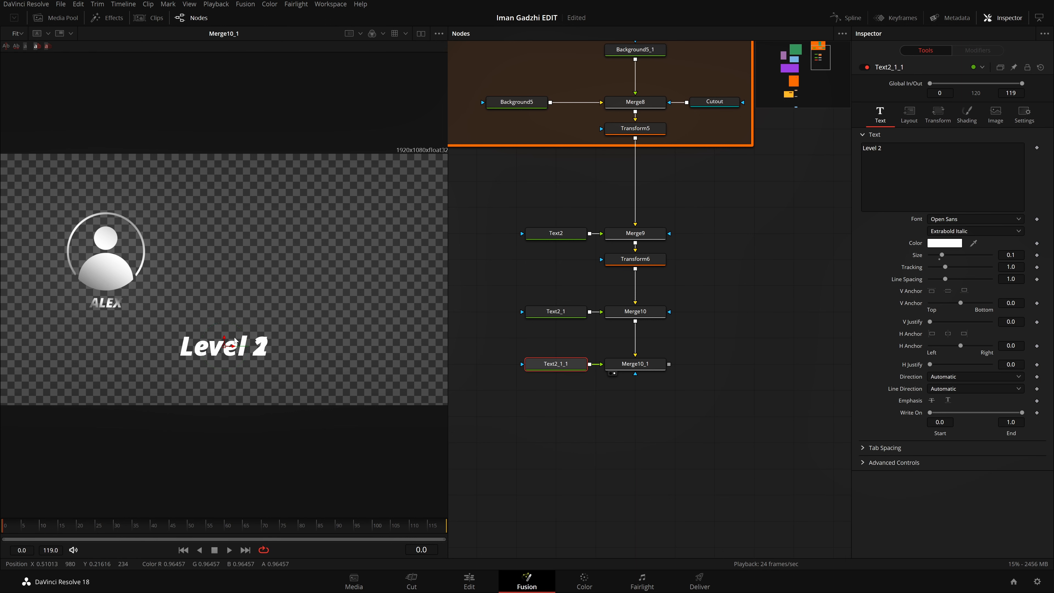
pyautogui.click(917, 126)
pyautogui.moveTo(946, 162); pyautogui.dragTo(1016, 162)
# Step: Move the Text2_1_1 and Merge10_1 nodes up directly beneath Text2_1 and Merge10
pyautogui.moveTo(693, 407); pyautogui.dragTo(561, 349)
pyautogui.moveTo(630, 363); pyautogui.dragTo(631, 336)
pyautogui.moveTo(562, 424); pyautogui.dragTo(868, 408)
pyautogui.moveTo(639, 393); pyautogui.dragTo(498, 353)
pyautogui.moveTo(802, 367); pyautogui.dragTo(595, 419)
pyautogui.moveTo(690, 389); pyautogui.dragTo(659, 400)
# Step: Rename the Text2_1 node to Level1
pyautogui.click(576, 307)
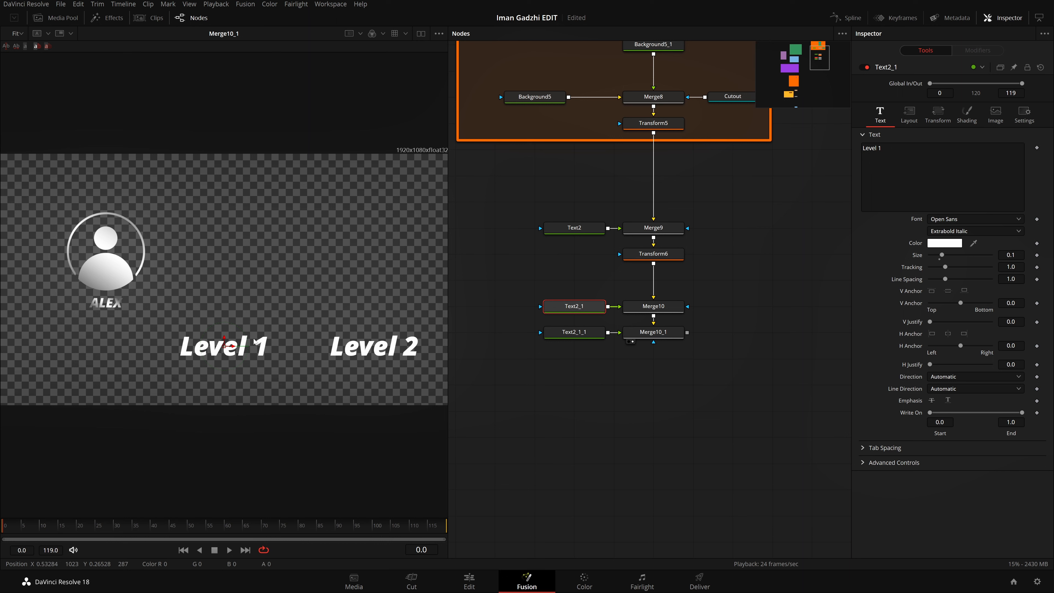
pyautogui.press('F2')
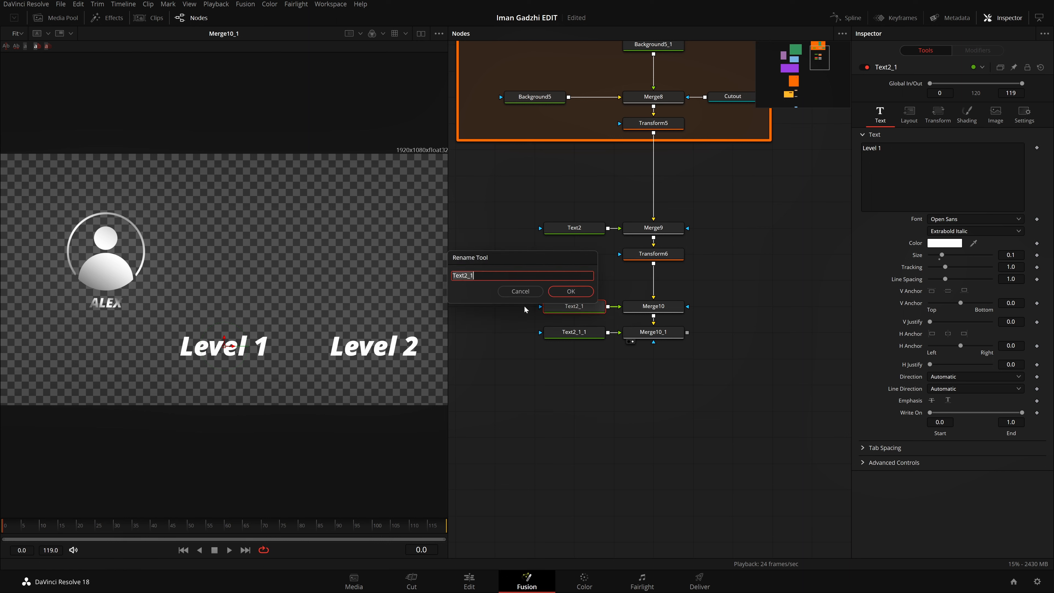
pyautogui.press('BackSpace')
pyautogui.write('Level 1')
pyautogui.press('Return')
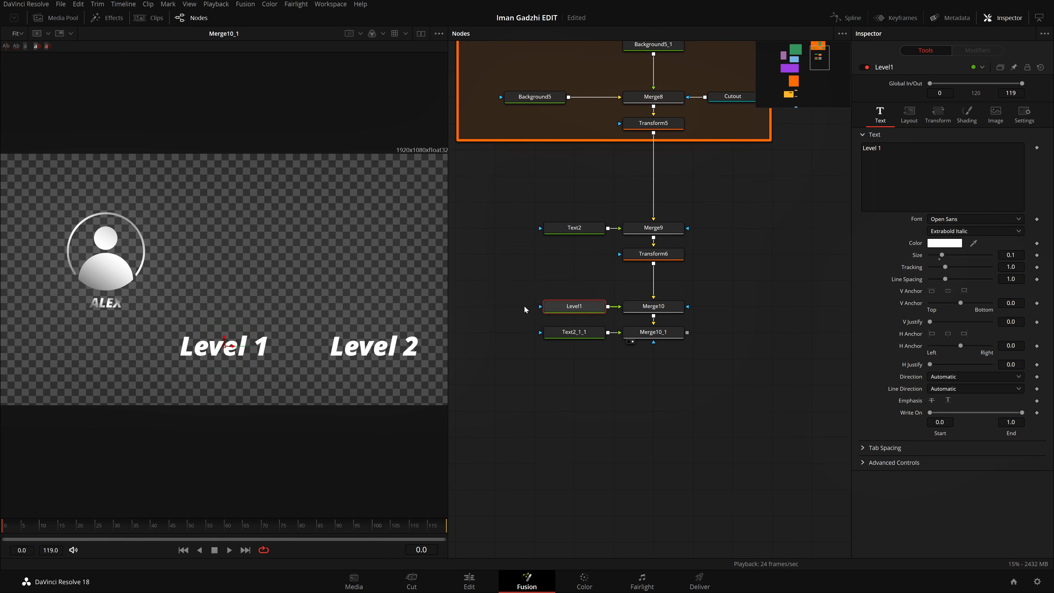
# Step: Rename the Text2_1_1 node to Level2 and save the project
pyautogui.click(589, 333)
pyautogui.press('F2')
pyautogui.press('BackSpace')
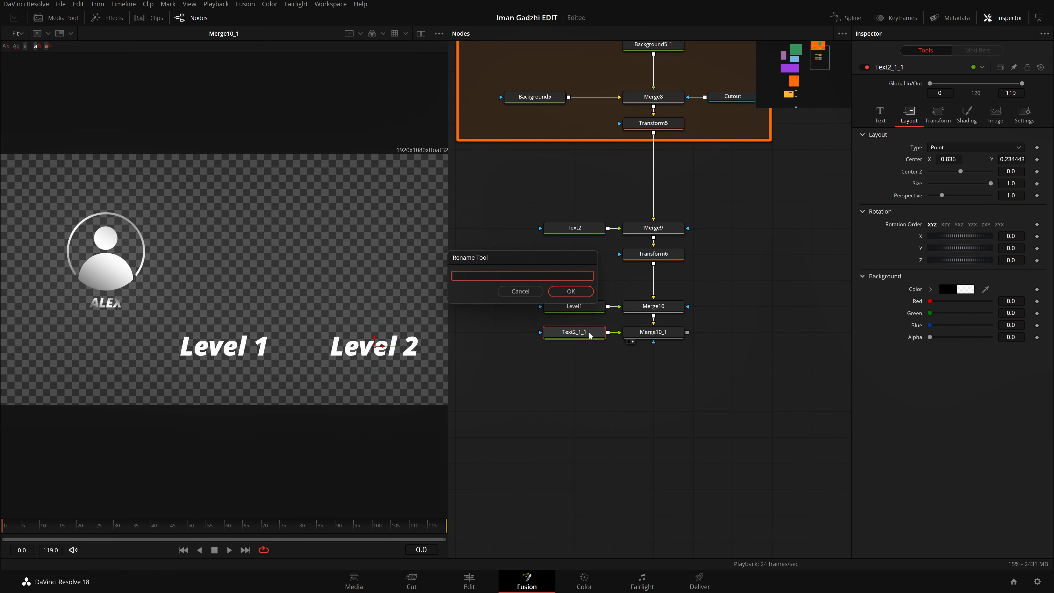
pyautogui.write('Level 2')
pyautogui.press('Return')
pyautogui.hotkey('ctrl', 's')
pyautogui.click(598, 384)
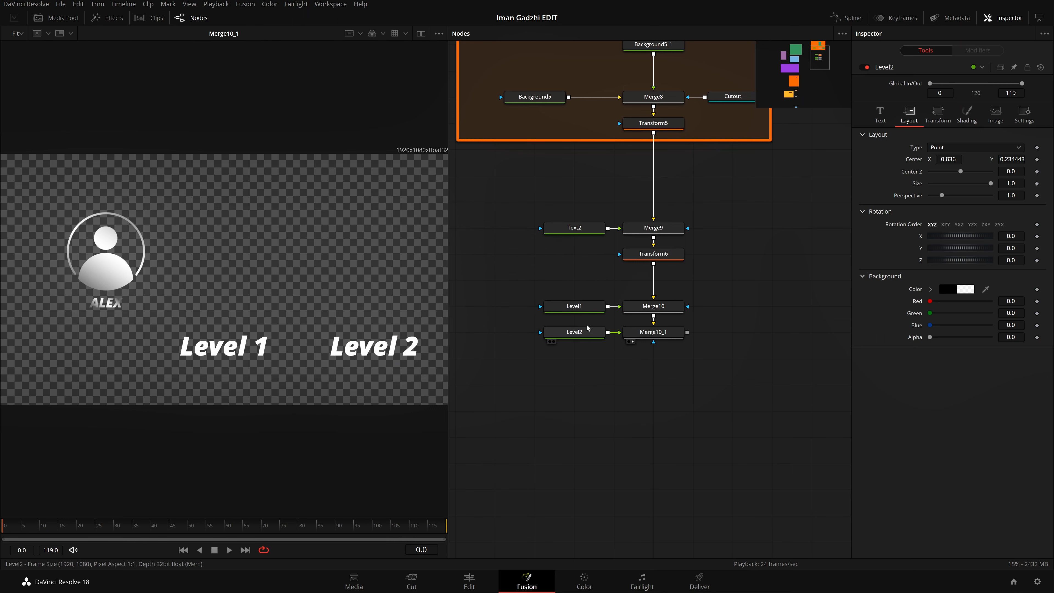
# Step: Move the Level 1 text up to about mid-frame and set its size to 0.04
pyautogui.click(583, 308)
pyautogui.moveTo(224, 340); pyautogui.dragTo(205, 272)
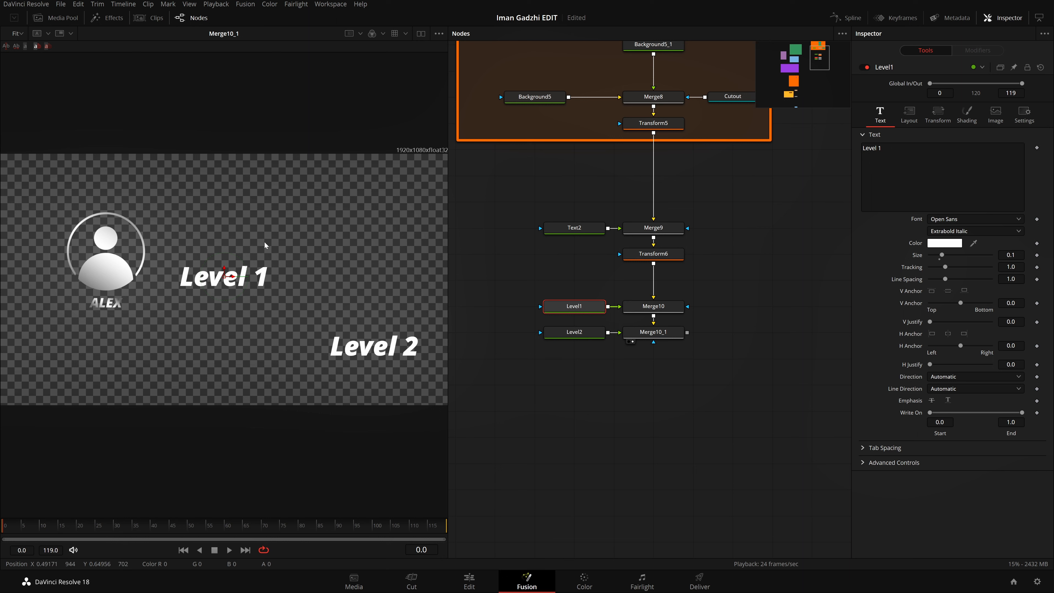
pyautogui.moveTo(941, 255); pyautogui.dragTo(935, 255)
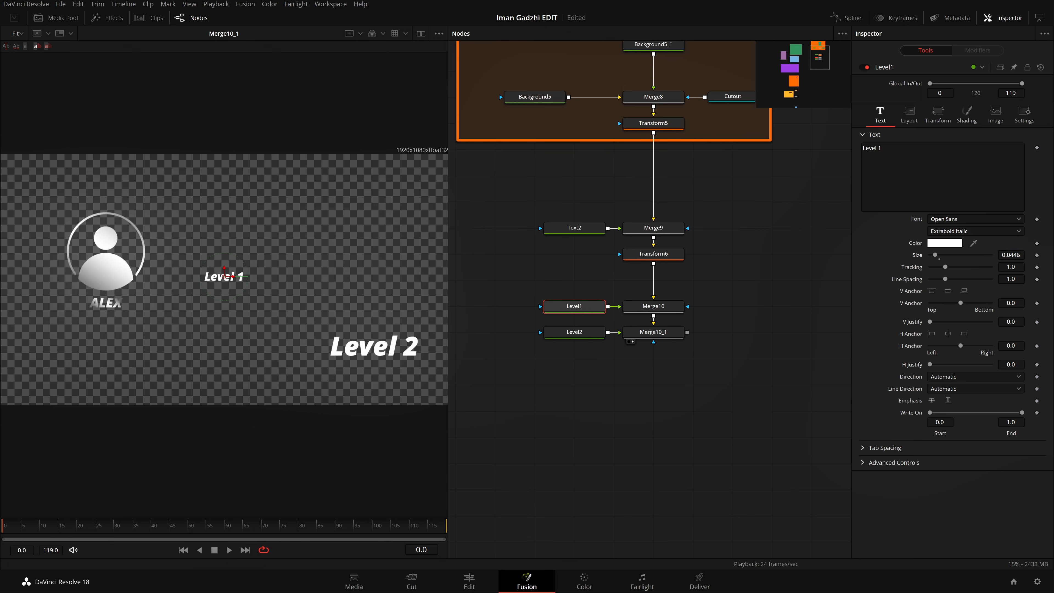
pyautogui.click(1011, 255)
pyautogui.write('0.04')
pyautogui.press('Return')
# Step: Copy Level1's layout center Y value and apply it to Level2, giving a center Y of 0.511462
pyautogui.click(908, 114)
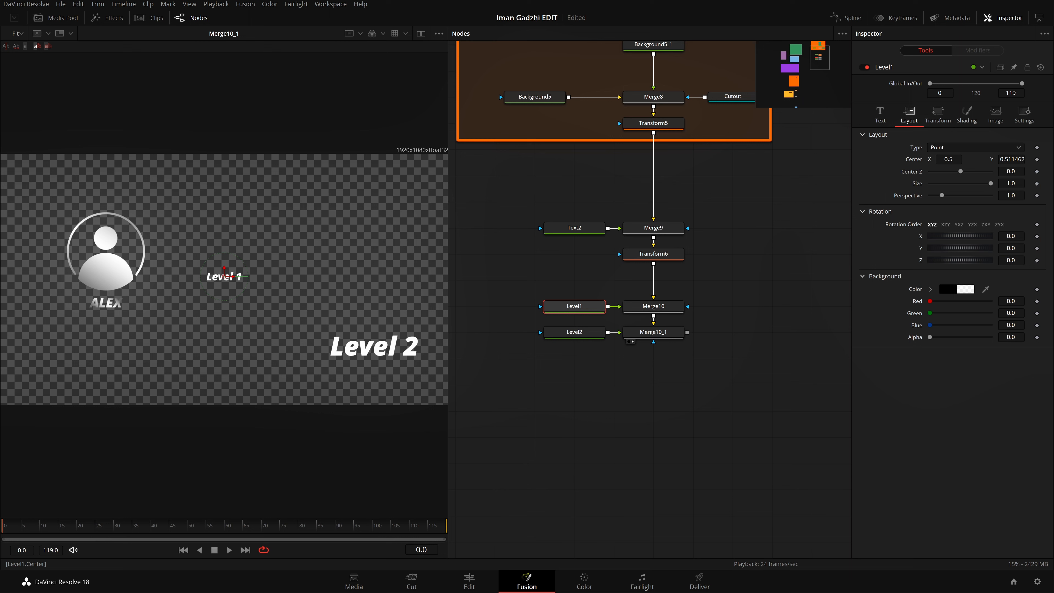
pyautogui.click(950, 159)
pyautogui.press('Return')
pyautogui.click(1011, 160)
pyautogui.press('Return')
pyautogui.click(574, 332)
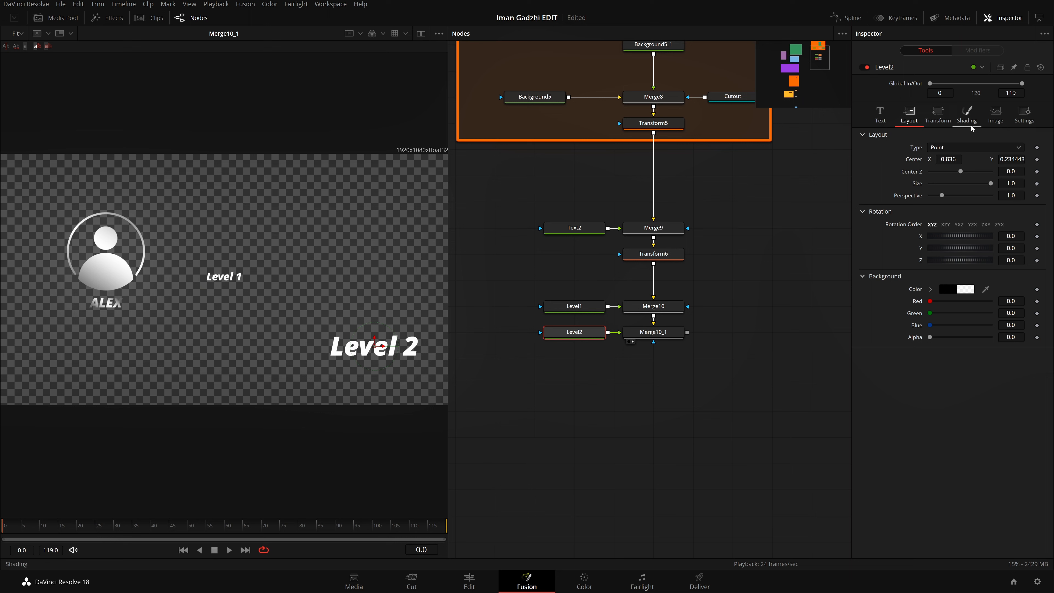
pyautogui.click(1012, 160)
pyautogui.write('0.511462')
pyautogui.press('Tab')
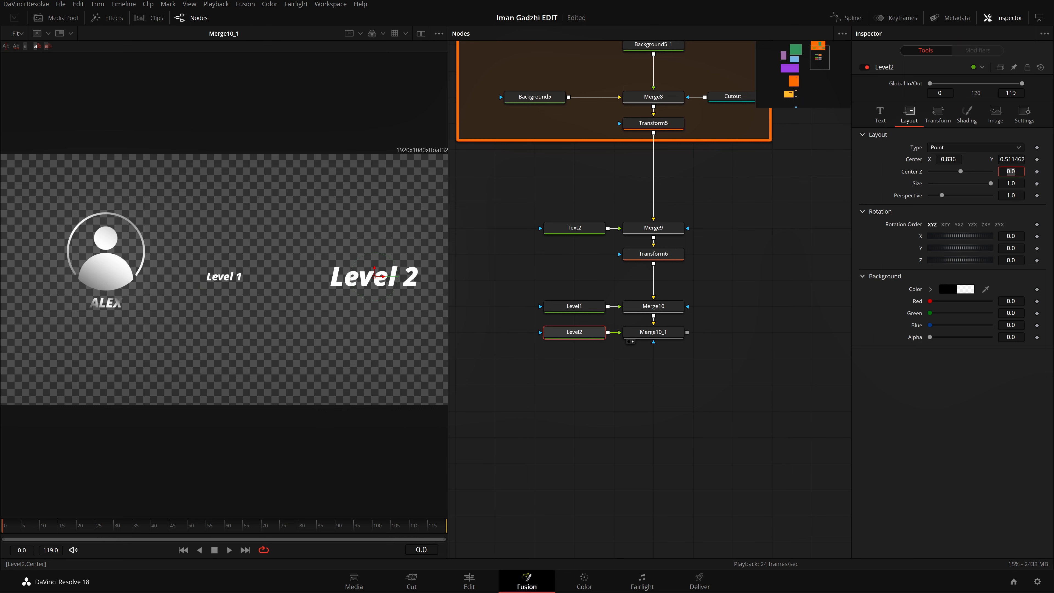
# Step: Set the Level 2 text size to 0.04, move it left closer to Level 1 and save the project
pyautogui.click(883, 118)
pyautogui.click(1011, 255)
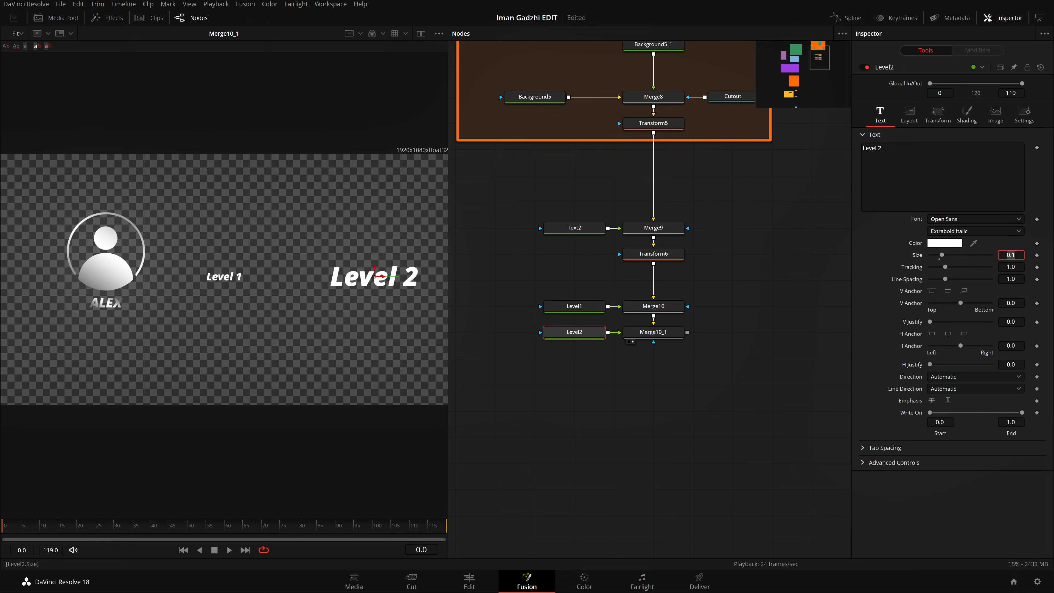
pyautogui.write('0.04')
pyautogui.press('Tab')
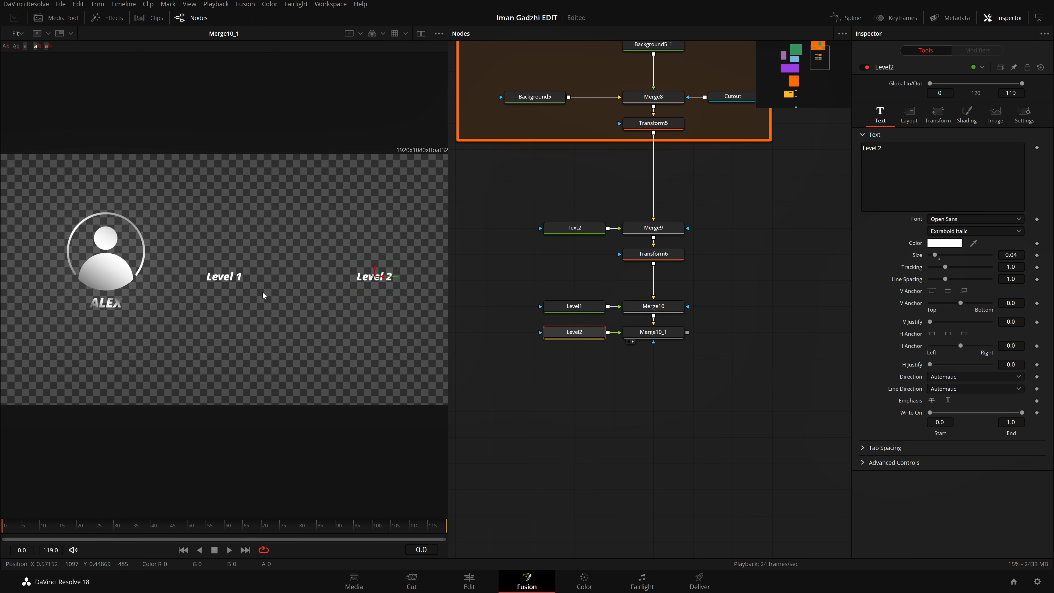
pyautogui.moveTo(378, 276); pyautogui.dragTo(346, 277)
pyautogui.hotkey('ctrl', 's')
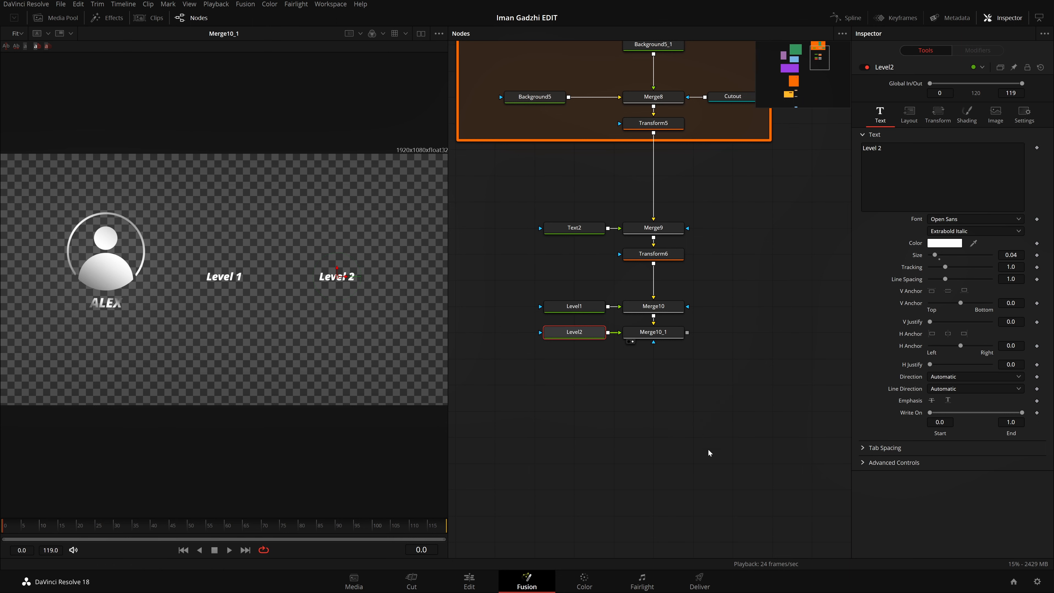
# Step: Add an Underlay around the Text2, Merge9, Transform6, Level1, Merge10, Level2 and Merge10_1 nodes
pyautogui.moveTo(610, 463); pyautogui.dragTo(800, 390)
pyautogui.moveTo(688, 435); pyautogui.dragTo(475, 402)
pyautogui.moveTo(604, 372); pyautogui.dragTo(487, 459)
pyautogui.moveTo(608, 426); pyautogui.dragTo(697, 441)
pyautogui.moveTo(801, 405); pyautogui.dragTo(543, 184)
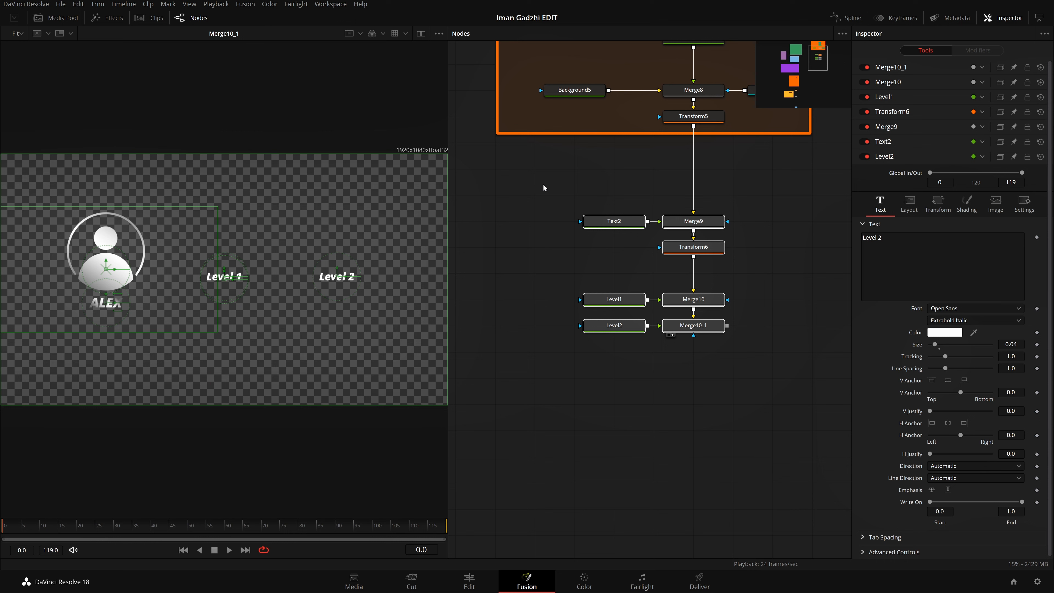
pyautogui.hotkey('shift', 'space')
pyautogui.write('und')
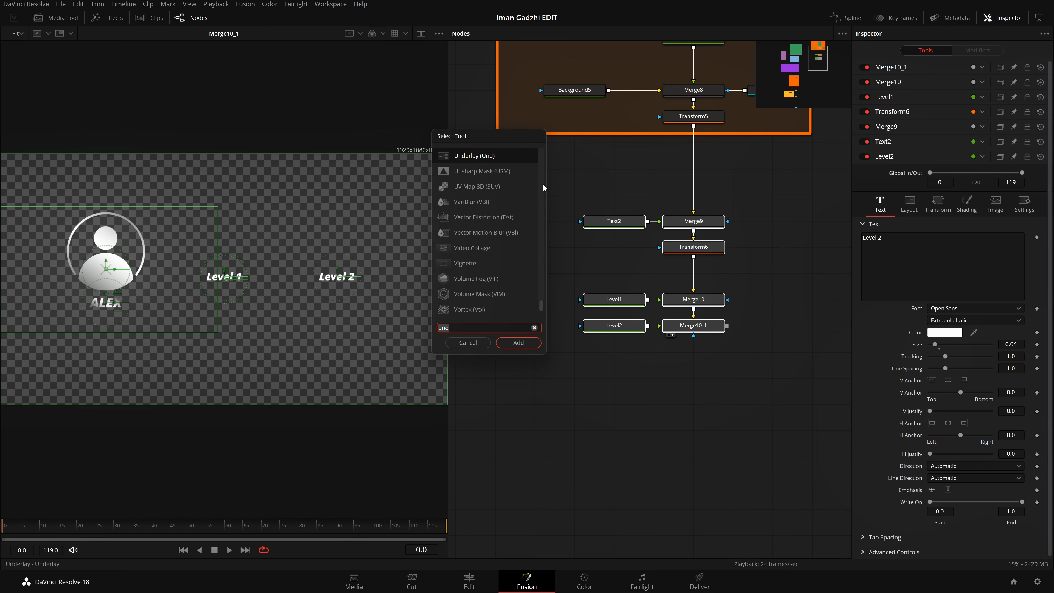
pyautogui.press('Return')
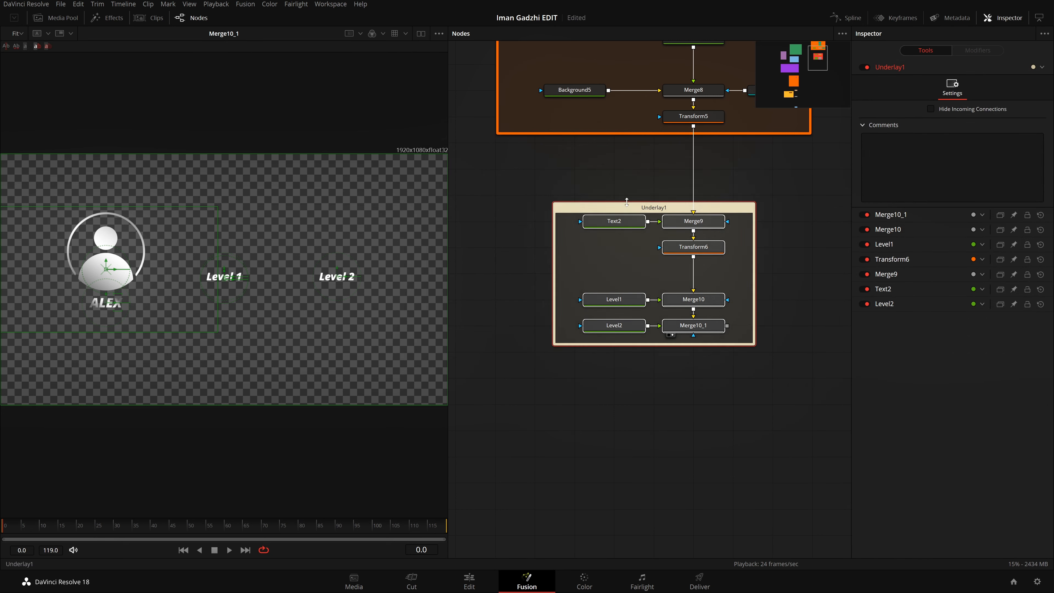
# Step: Rename the underlay around the text nodes to Textsss and set its color to Teal
pyautogui.click(665, 208)
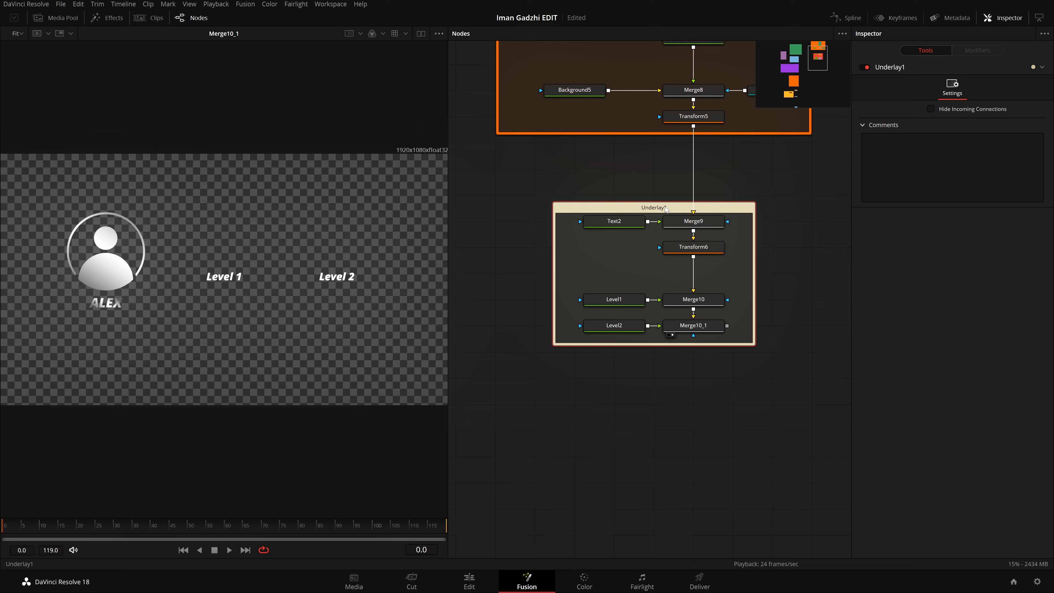
pyautogui.press('F2')
pyautogui.press('BackSpace')
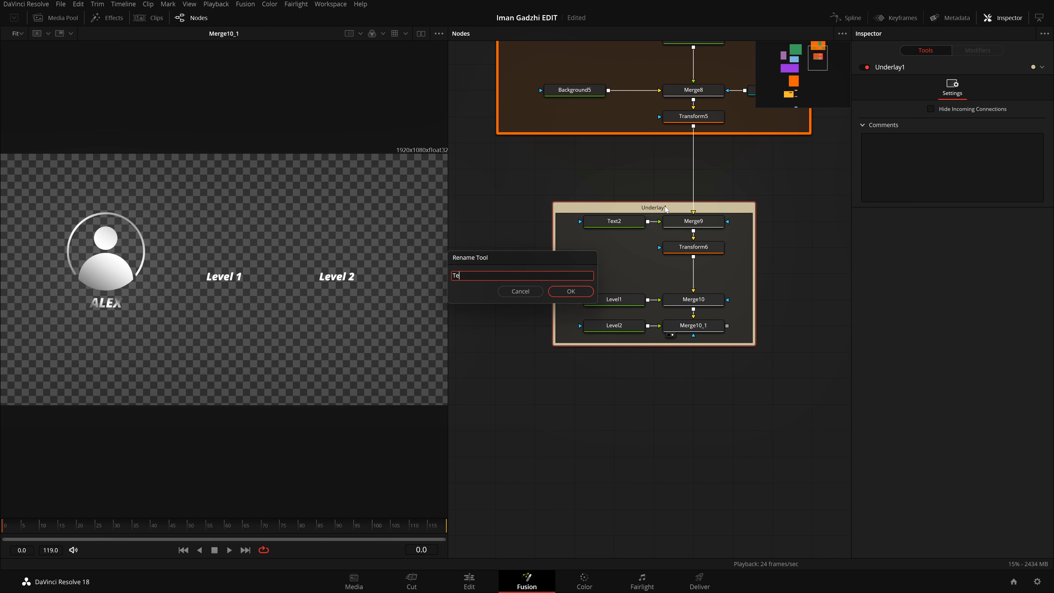
pyautogui.write('Textsss')
pyautogui.press('Return')
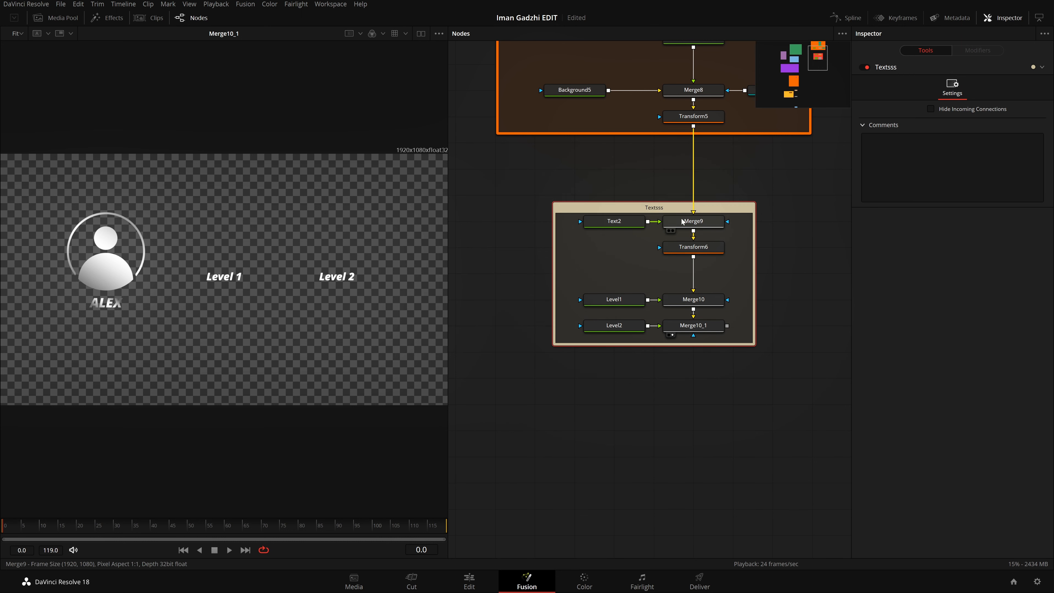
pyautogui.rightClick(684, 212)
pyautogui.moveTo(732, 338)
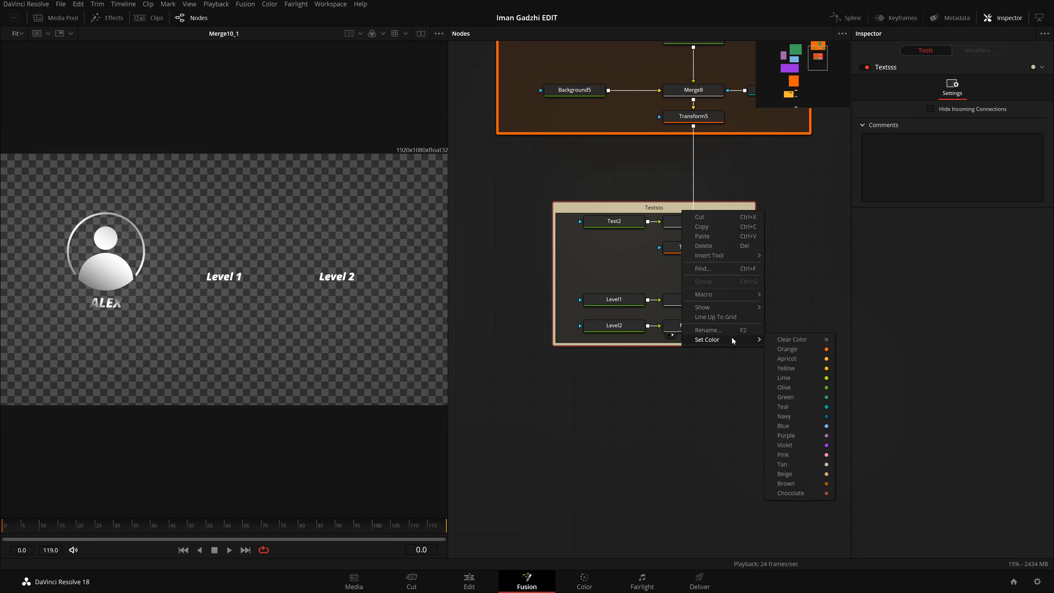
pyautogui.click(816, 403)
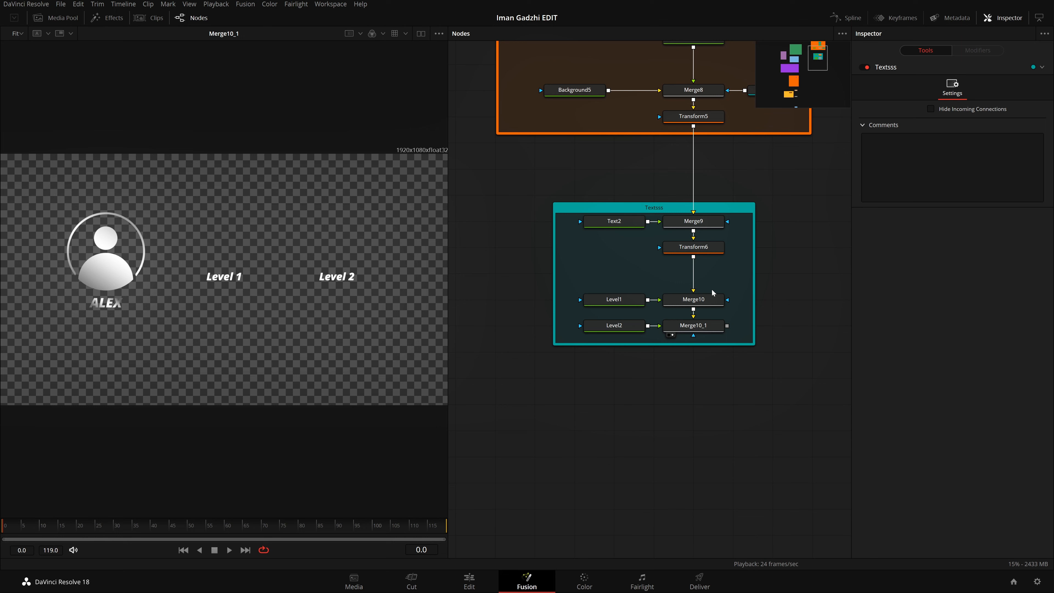
# Step: Move the Level1, Level2, Merge10 and Merge10_1 nodes up below Transform6 and shrink the Textsss underlay to fit
pyautogui.moveTo(721, 293); pyautogui.dragTo(583, 337)
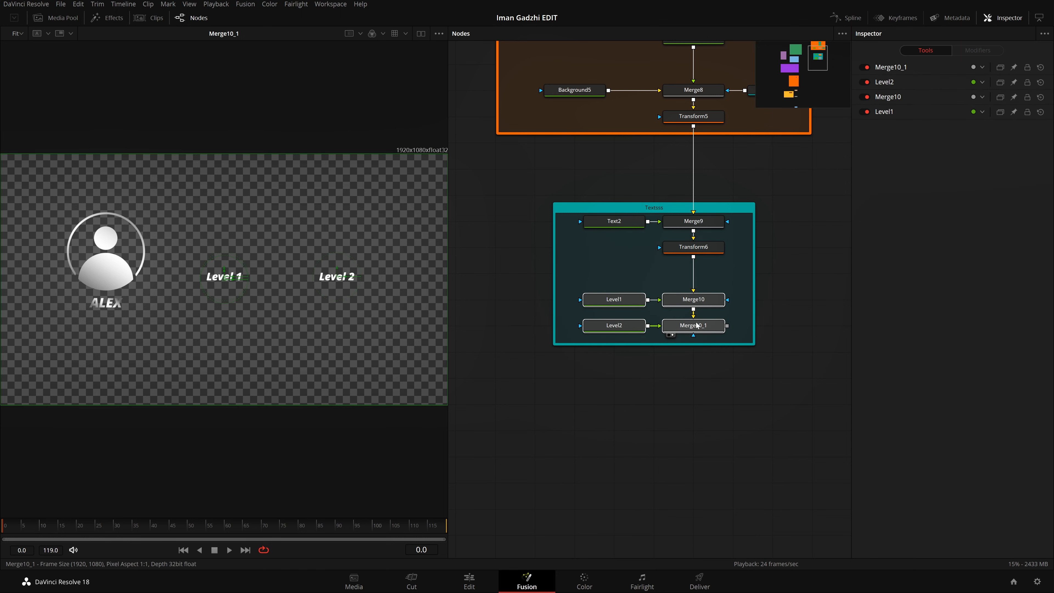
pyautogui.moveTo(697, 325); pyautogui.dragTo(697, 299)
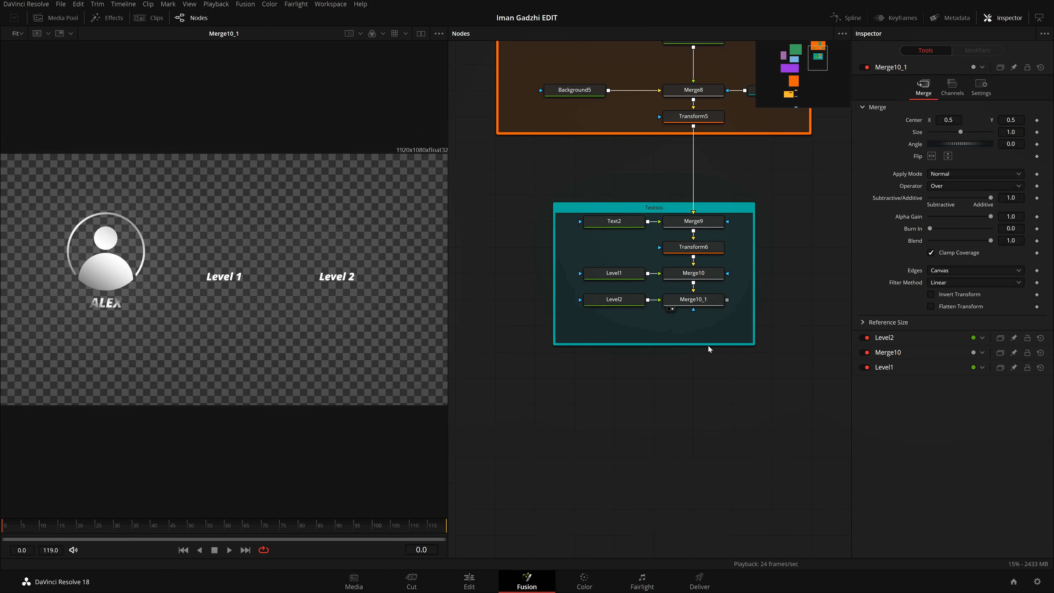
pyautogui.moveTo(708, 348); pyautogui.dragTo(711, 328)
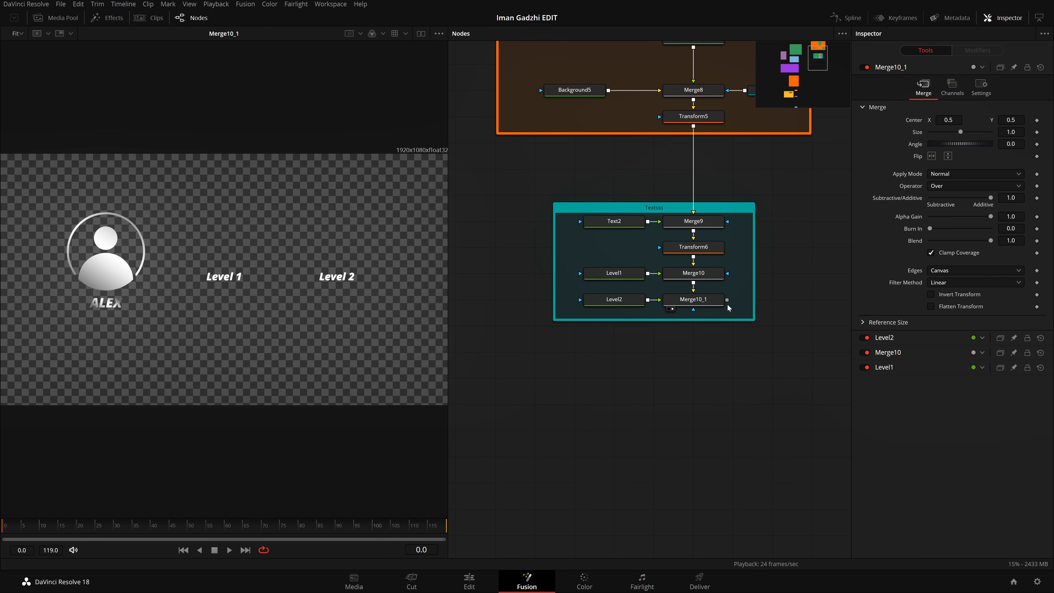
# Step: Add a Background node merged in after Merge10_1
pyautogui.scroll(-2, 707, 328)
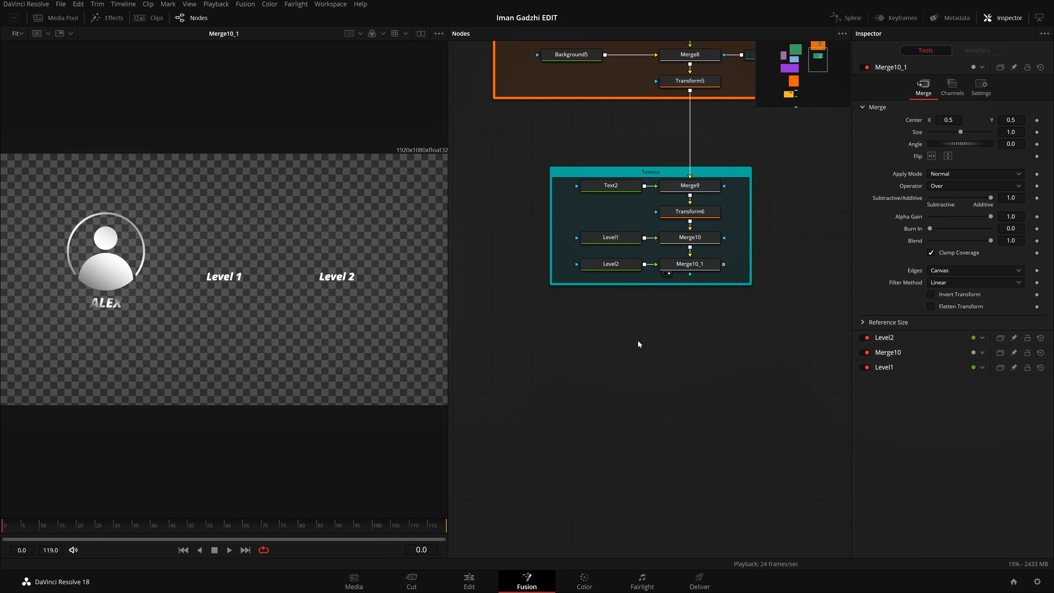
pyautogui.click(711, 270)
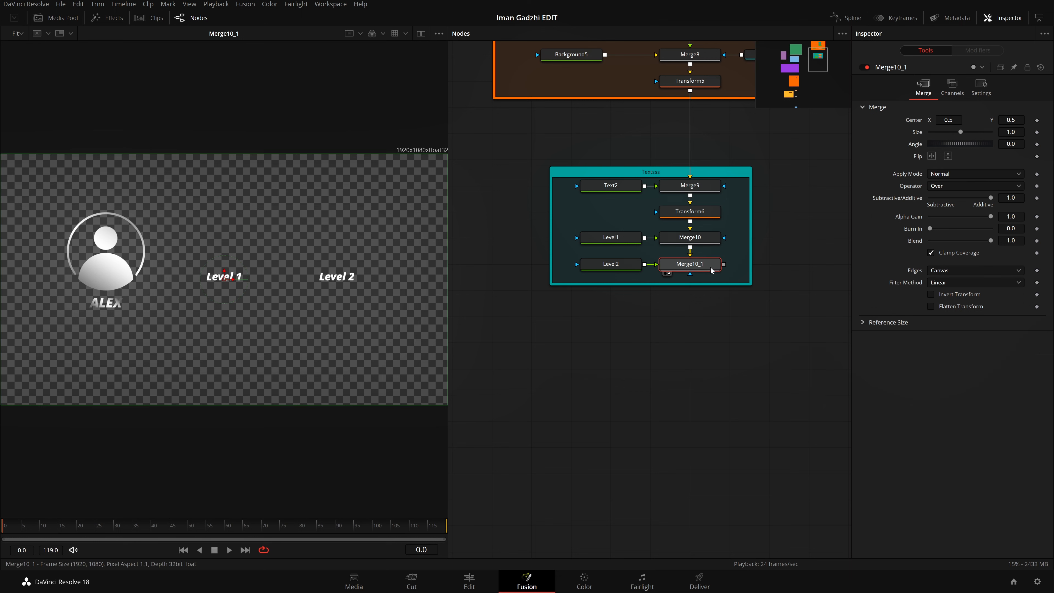
pyautogui.hotkey('shift', 'space')
pyautogui.write('und')
pyautogui.press('BackSpace')
pyautogui.press('BackSpace')
pyautogui.press('BackSpace')
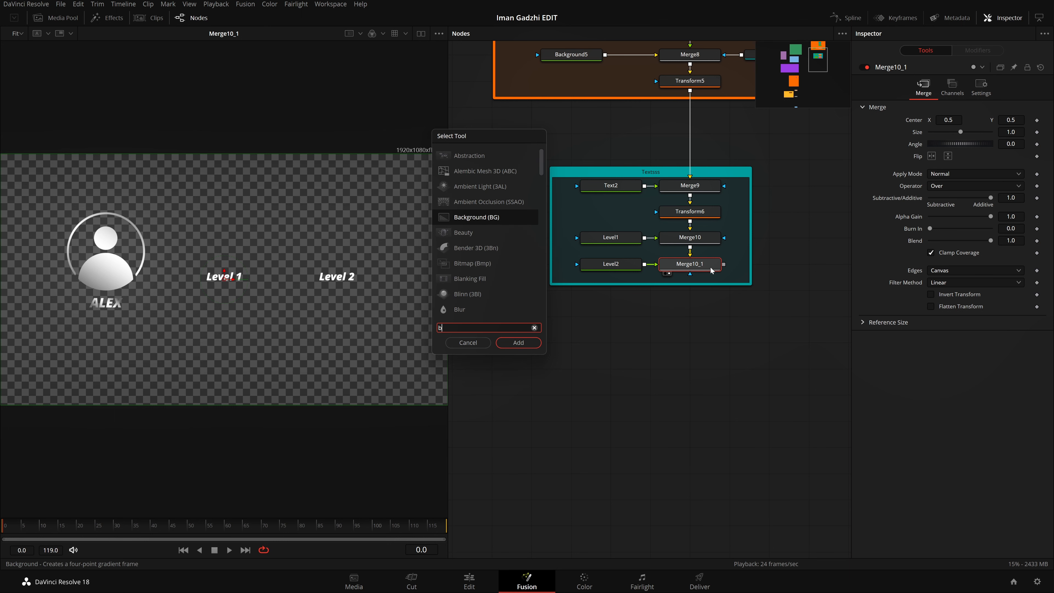
pyautogui.write('bg')
pyautogui.press('Return')
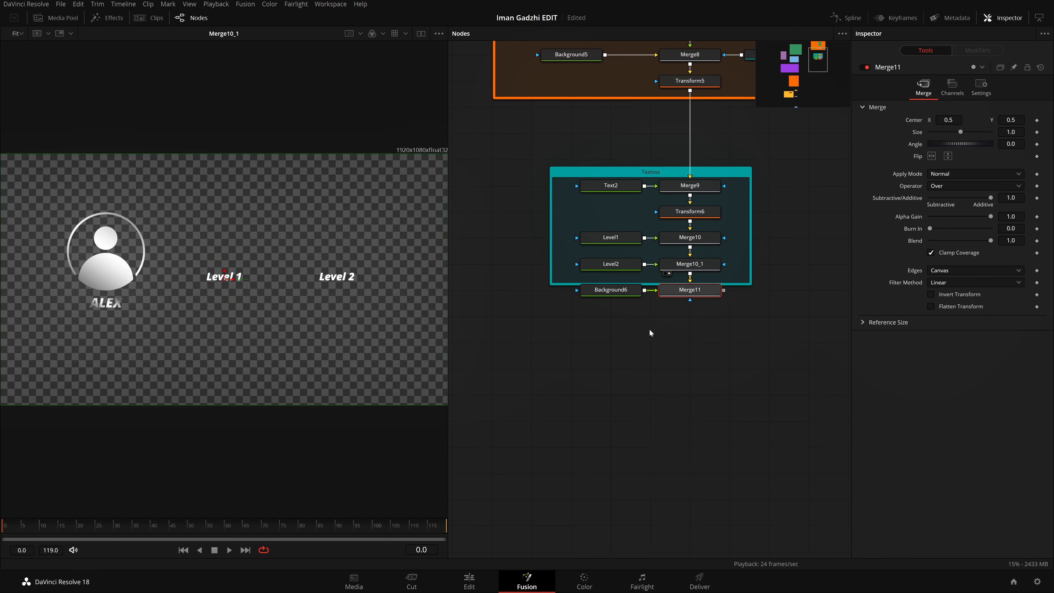
# Step: Move Background6 and Merge11 well below the Textsss underlay and space Background6 farther left of the merge
pyautogui.moveTo(630, 290); pyautogui.dragTo(630, 342)
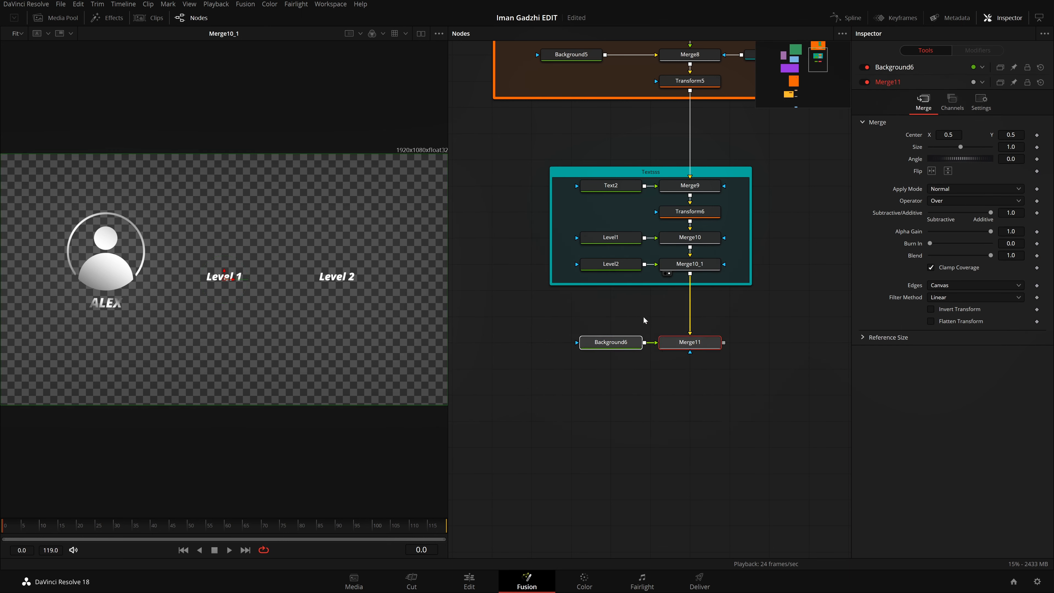
pyautogui.moveTo(694, 347); pyautogui.dragTo(697, 408)
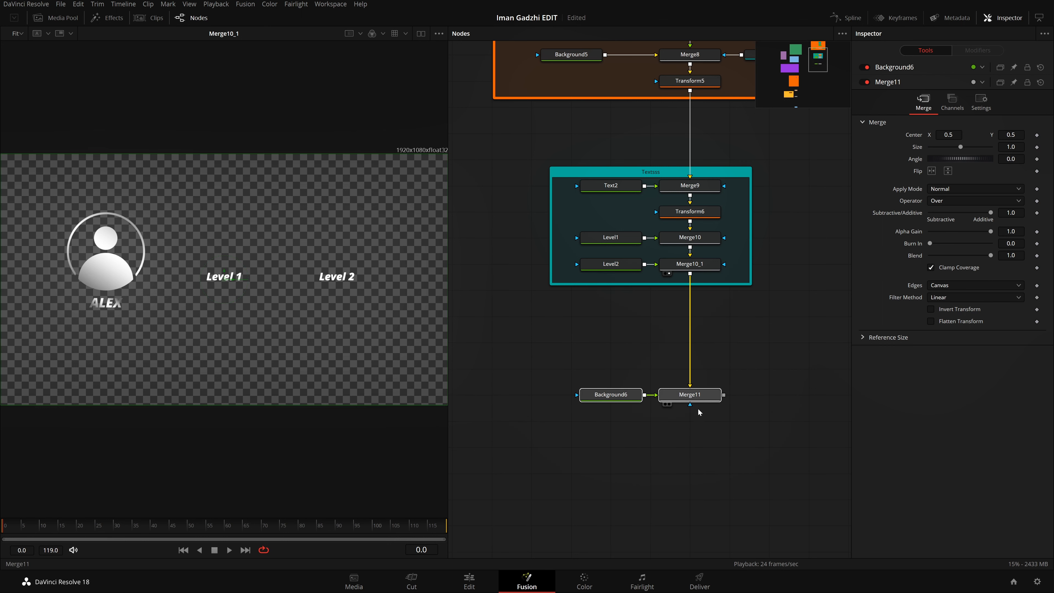
pyautogui.moveTo(719, 361); pyautogui.dragTo(748, 341)
pyautogui.click(746, 342)
pyautogui.moveTo(654, 376); pyautogui.dragTo(614, 378)
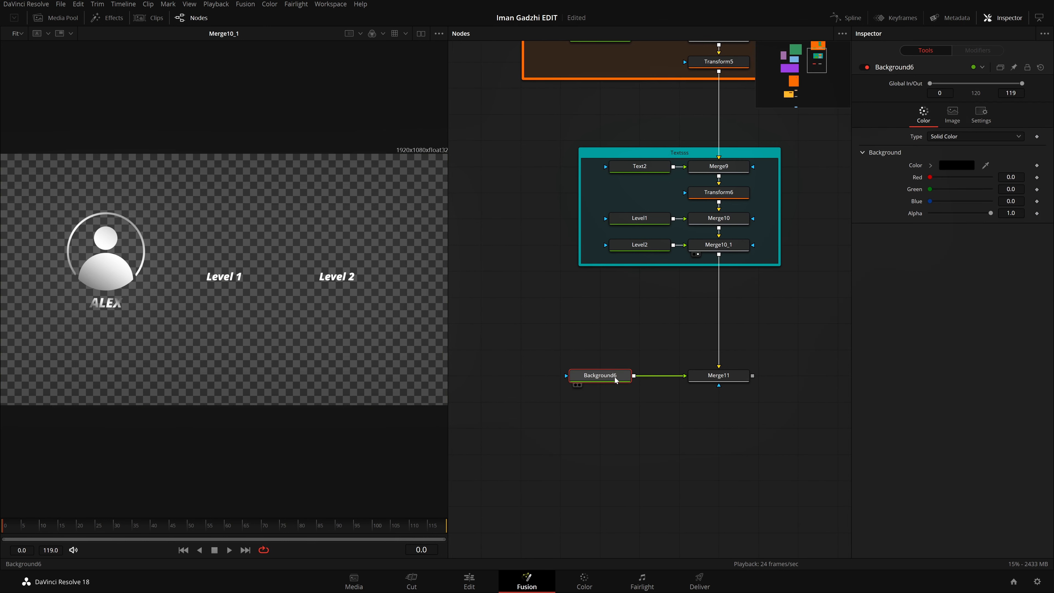
# Step: Show Background6 in the viewer, set its color to white and shift the node farther left
pyautogui.press('1')
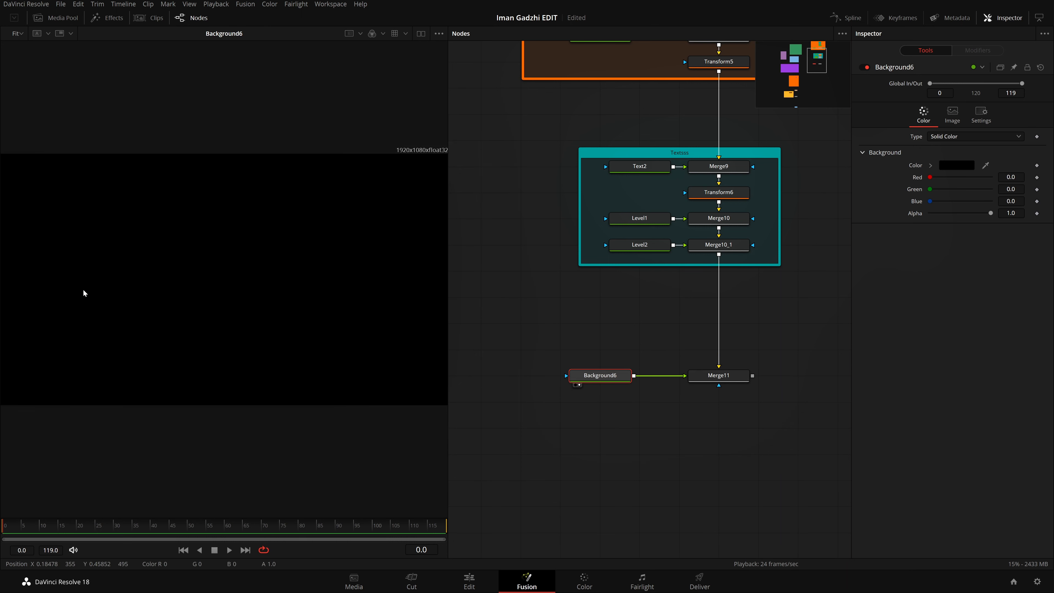
pyautogui.click(967, 168)
pyautogui.moveTo(642, 270); pyautogui.dragTo(641, 208)
pyautogui.click(628, 381)
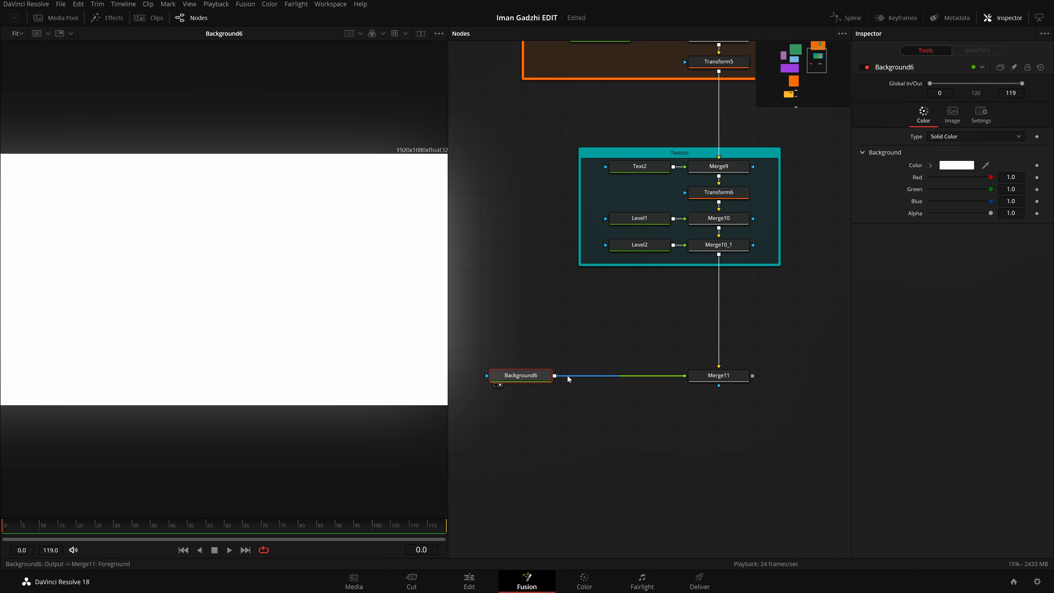
# Step: Add a Rectangle mask to Background6
pyautogui.rightClick(228, 277)
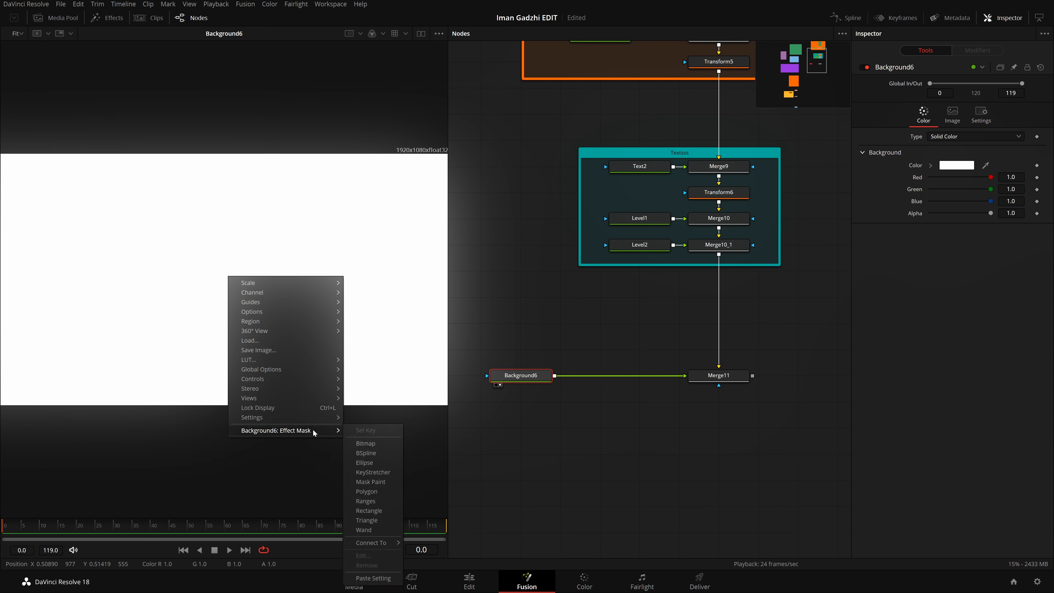
pyautogui.click(619, 326)
pyautogui.hotkey('shift', 'space')
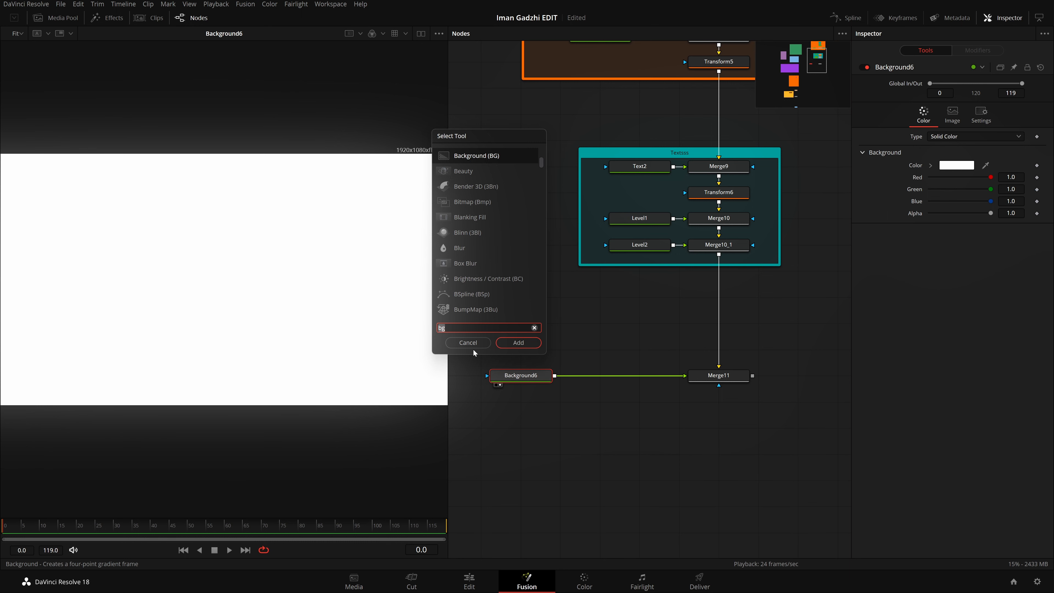
pyautogui.write('rct')
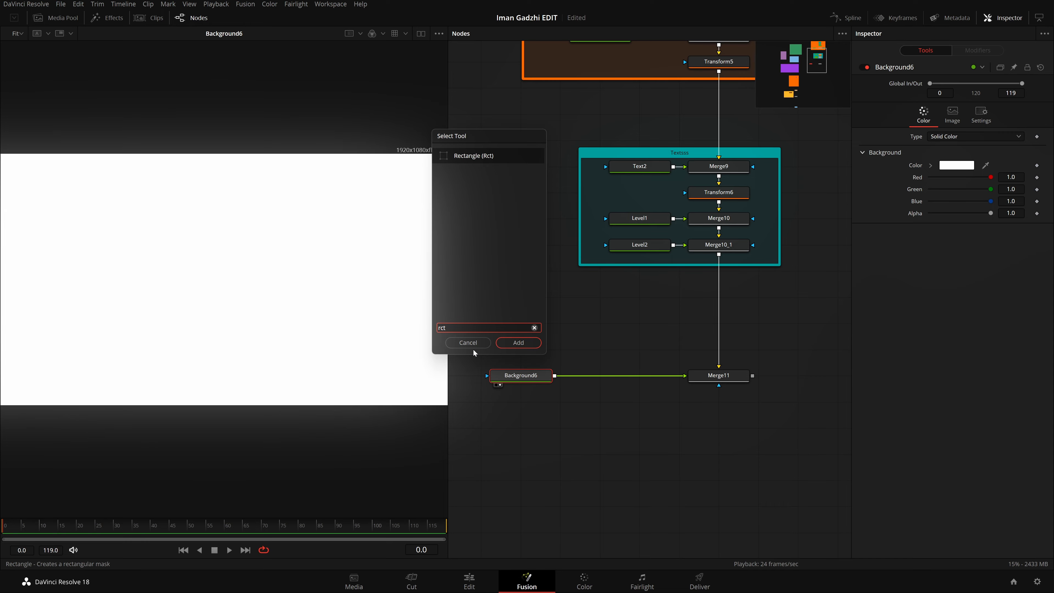
pyautogui.press('Return')
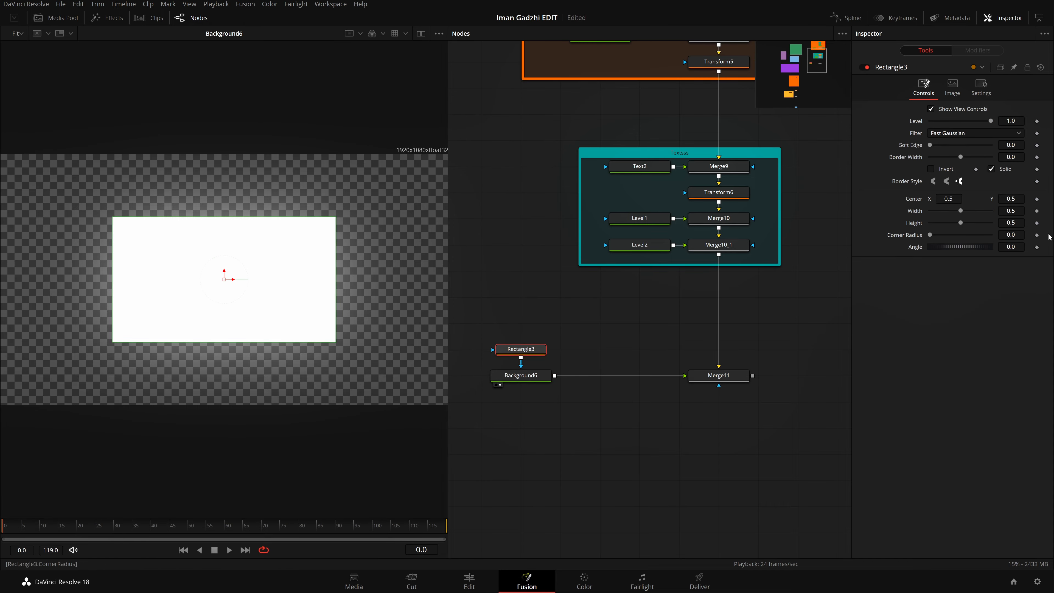
# Step: Reduce the rectangle mask's height to about 0.022 to form a thin bar and save the project
pyautogui.moveTo(1011, 223); pyautogui.dragTo(917, 223)
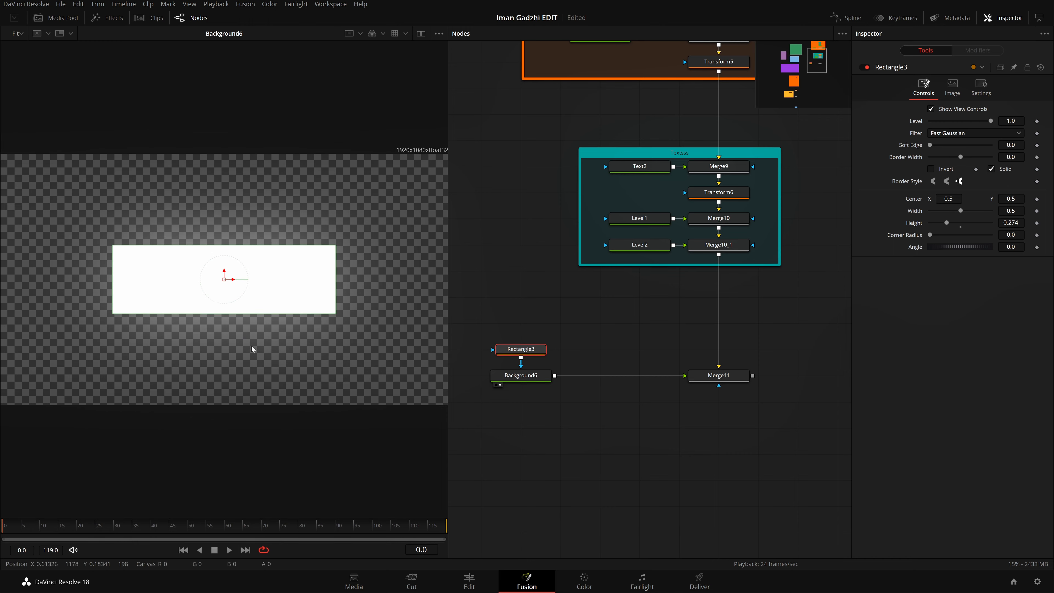
pyautogui.moveTo(254, 313); pyautogui.dragTo(267, 282)
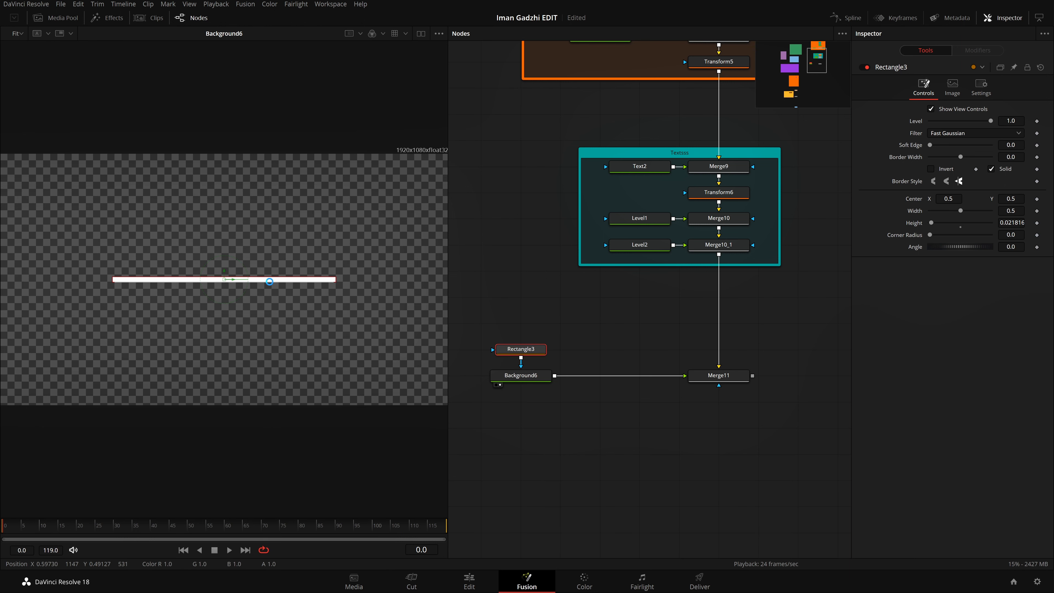
pyautogui.hotkey('ctrl', 's')
# Step: Set the rectangle mask's corner radius to 1.0, fit the image back in the viewer and save the project
pyautogui.scroll(5, 351, 282)
pyautogui.scroll(5, 357, 284)
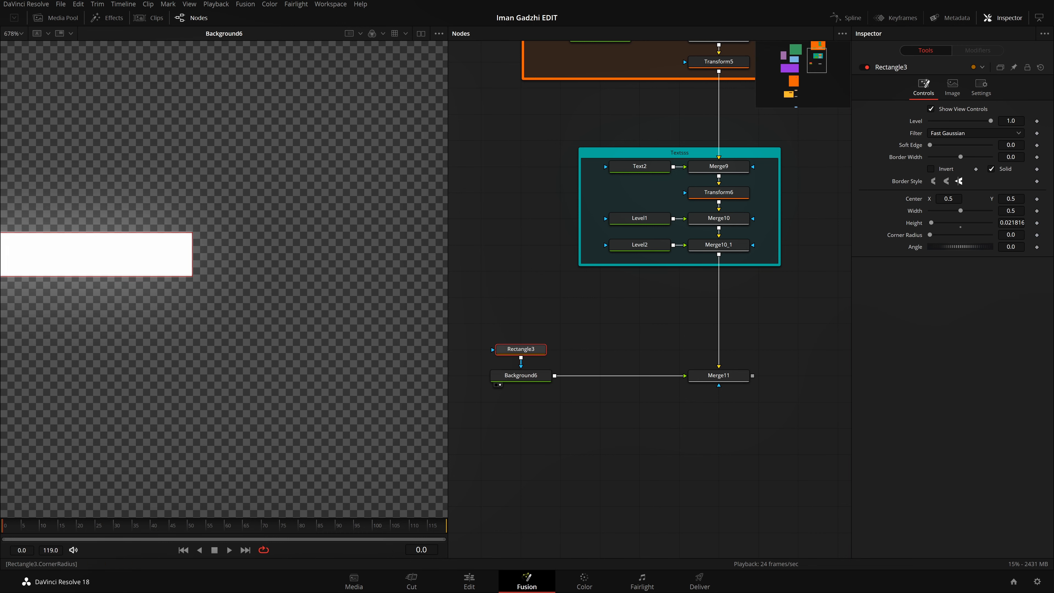
pyautogui.moveTo(1011, 234); pyautogui.dragTo(1050, 235)
pyautogui.scroll(-4, 241, 330)
pyautogui.click(228, 375)
pyautogui.hotkey('ctrl', 'f')
pyautogui.hotkey('ctrl', 's')
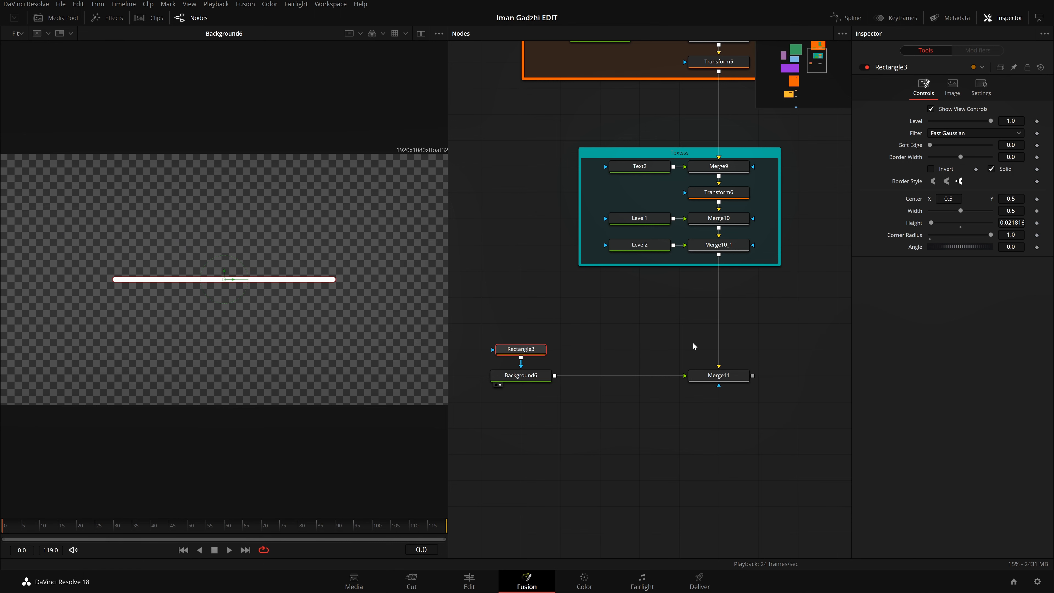
# Step: Show the Merge11 output in the viewer and undo the stray height change to the bar
pyautogui.moveTo(598, 354); pyautogui.dragTo(615, 337)
pyautogui.moveTo(760, 364); pyautogui.dragTo(182, 274)
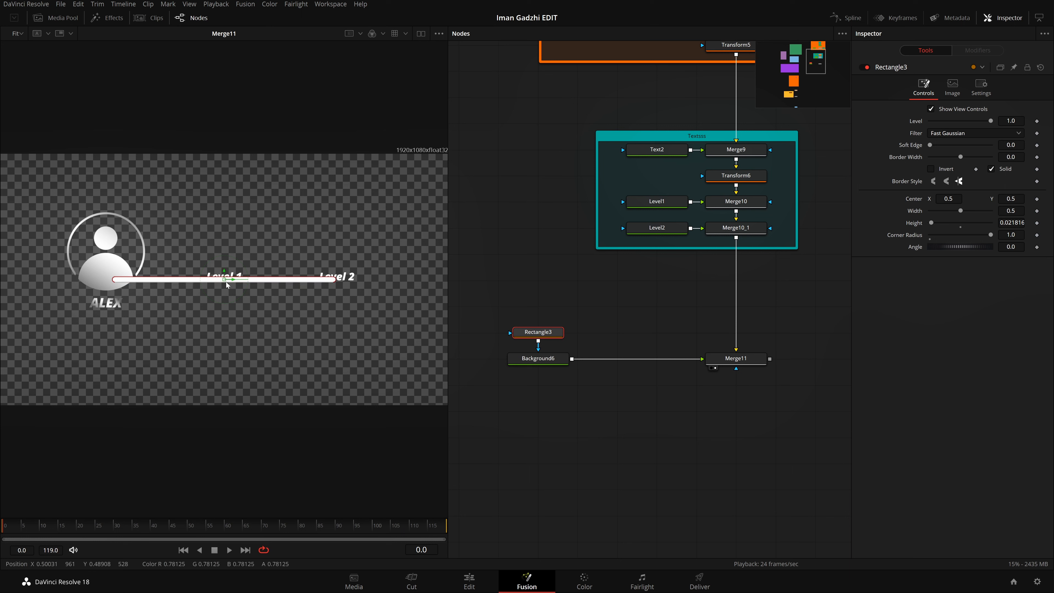
pyautogui.moveTo(256, 282); pyautogui.dragTo(258, 277)
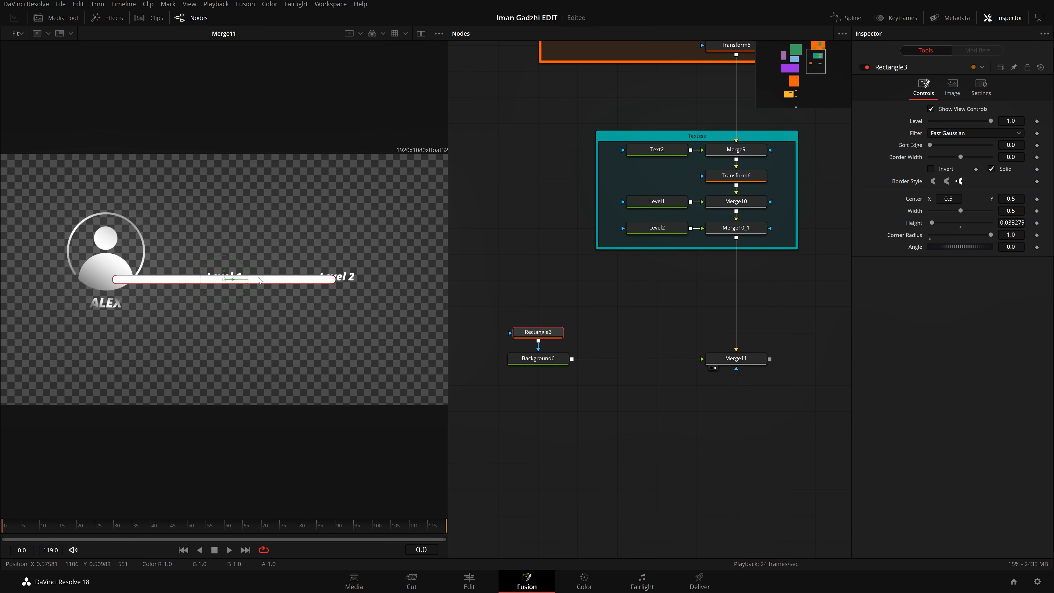
pyautogui.hotkey('ctrl', 'z')
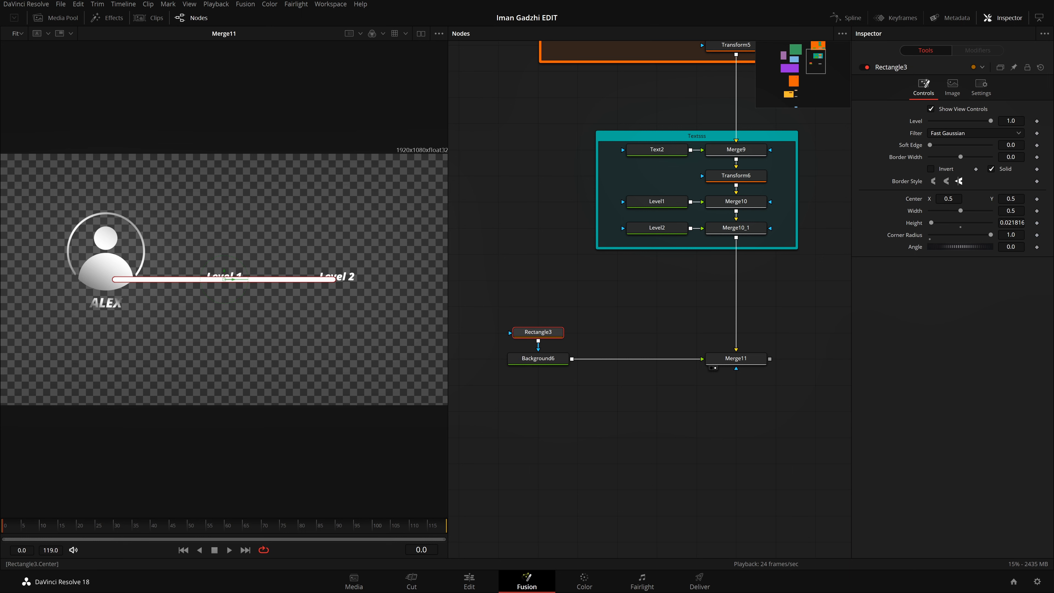
# Step: Place the bar above the level labels at center X about 0.593, Y about 0.621, with a width of 0.414
pyautogui.moveTo(948, 199); pyautogui.dragTo(1051, 199)
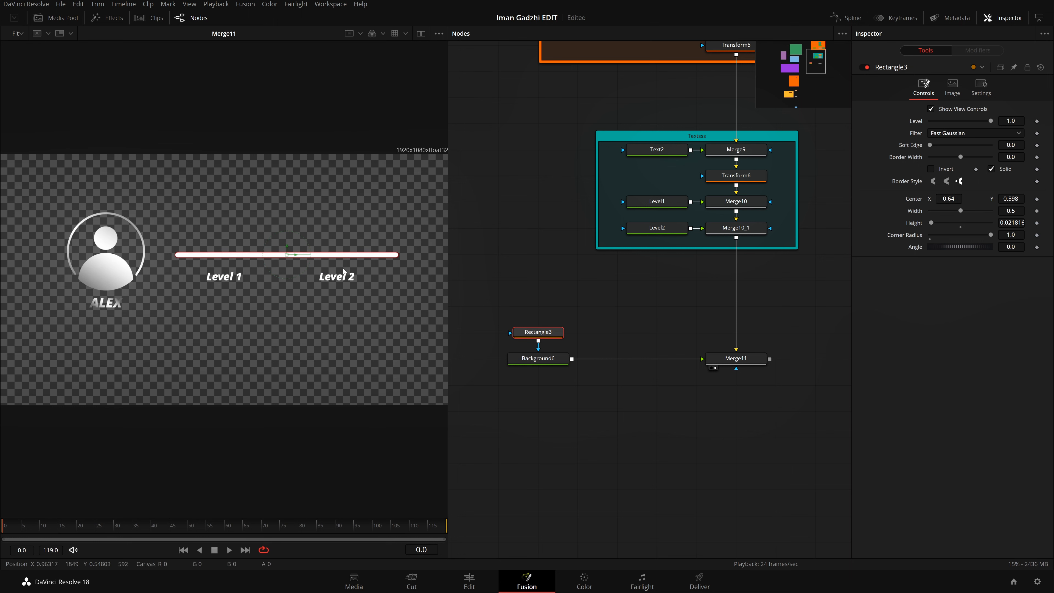
pyautogui.moveTo(287, 255)
pyautogui.mouseDown()
pyautogui.moveTo(303, 282)
pyautogui.moveTo(274, 249)
pyautogui.mouseUp()
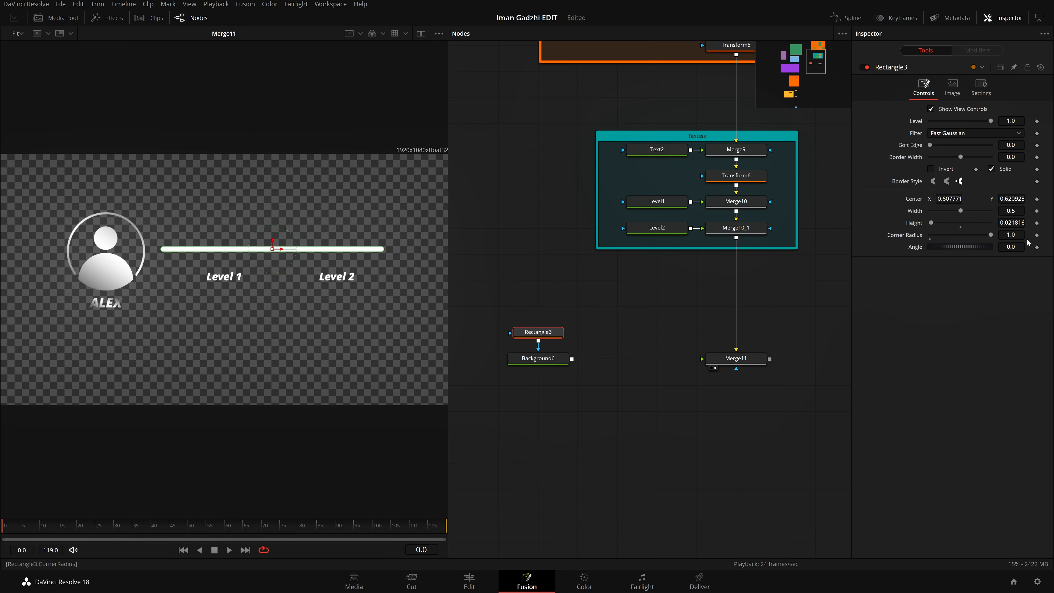
pyautogui.moveTo(1011, 211)
pyautogui.mouseDown()
pyautogui.moveTo(975, 210)
pyautogui.moveTo(1027, 210)
pyautogui.mouseUp()
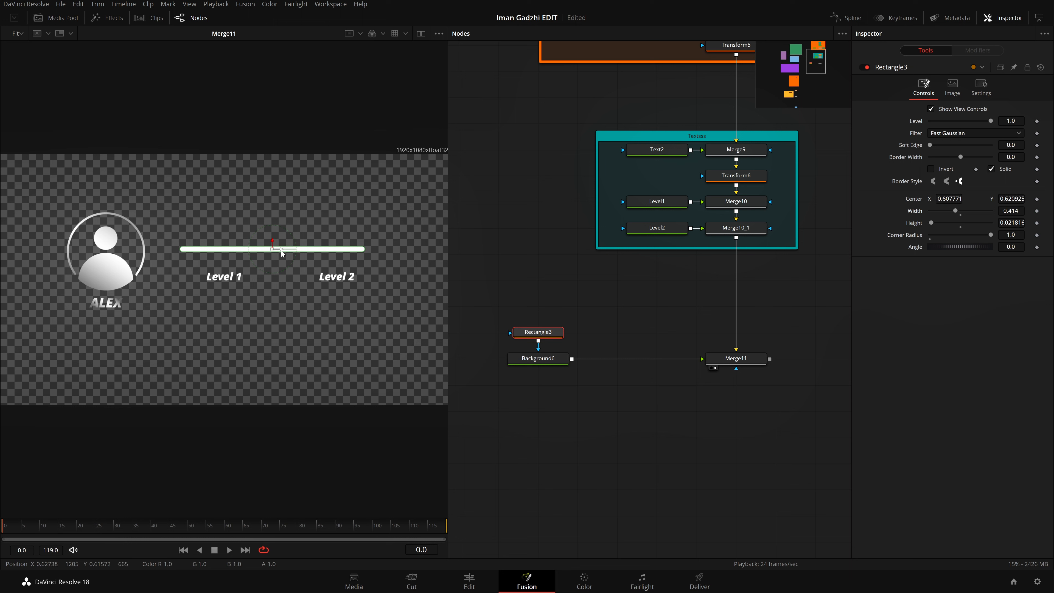
pyautogui.moveTo(281, 251); pyautogui.dragTo(275, 255)
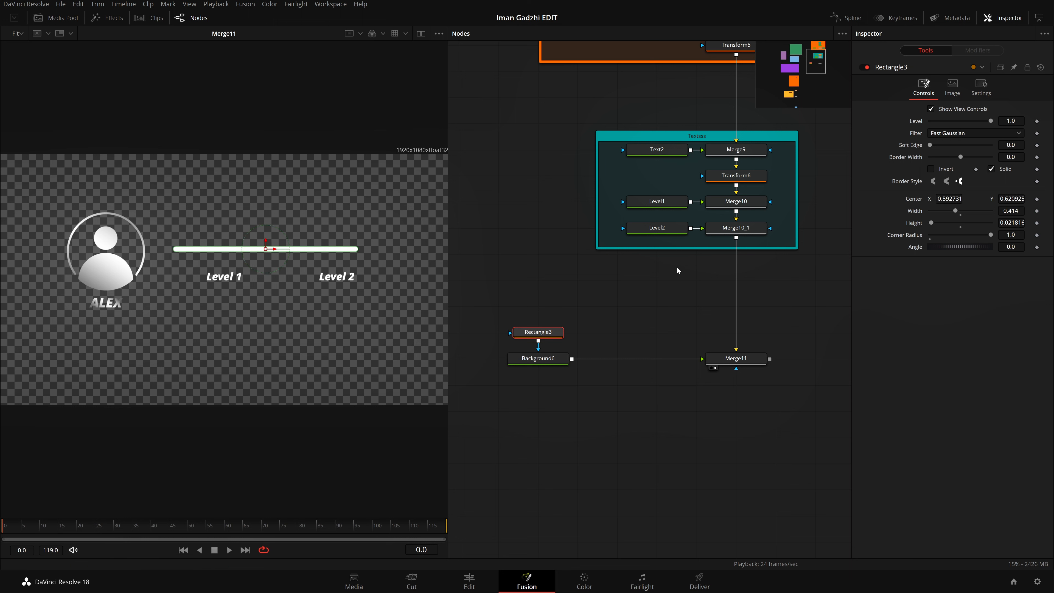
# Step: Move the Level 1 text right under the bar to a layout center X of about 0.545
pyautogui.click(672, 205)
pyautogui.moveTo(224, 280); pyautogui.dragTo(255, 280)
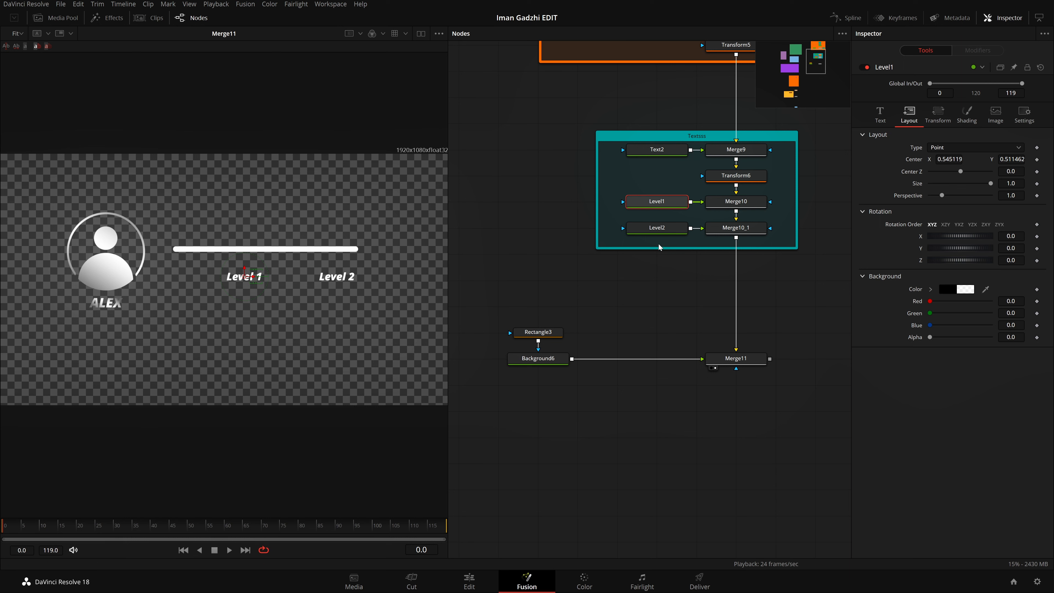
pyautogui.click(668, 229)
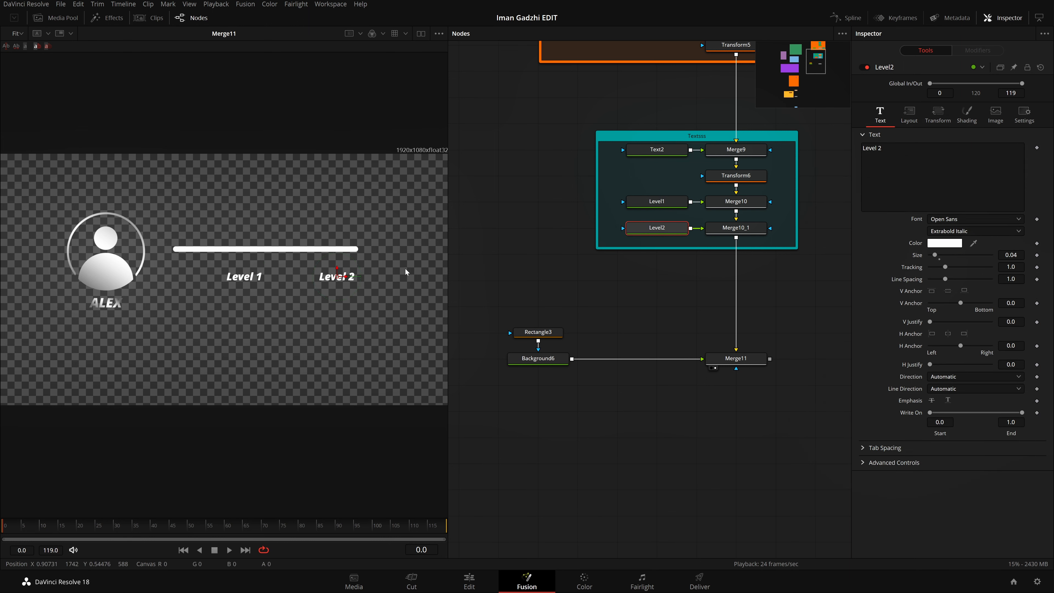
pyautogui.click(617, 307)
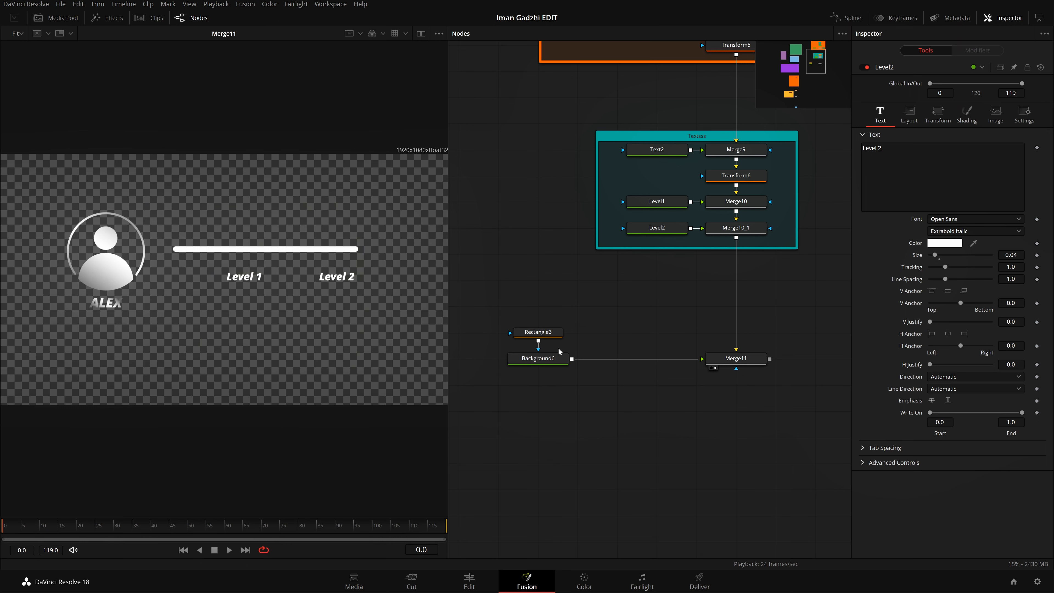
# Step: Lower the level of the bar's rectangle mask to 0.1 and save the project
pyautogui.click(554, 332)
pyautogui.moveTo(990, 123); pyautogui.dragTo(943, 141)
pyautogui.moveTo(732, 260); pyautogui.dragTo(1008, 236)
pyautogui.moveTo(626, 307); pyautogui.dragTo(741, 295)
pyautogui.moveTo(555, 355); pyautogui.dragTo(453, 345)
pyautogui.click(498, 363)
pyautogui.moveTo(842, 303); pyautogui.dragTo(641, 335)
pyautogui.click(680, 327)
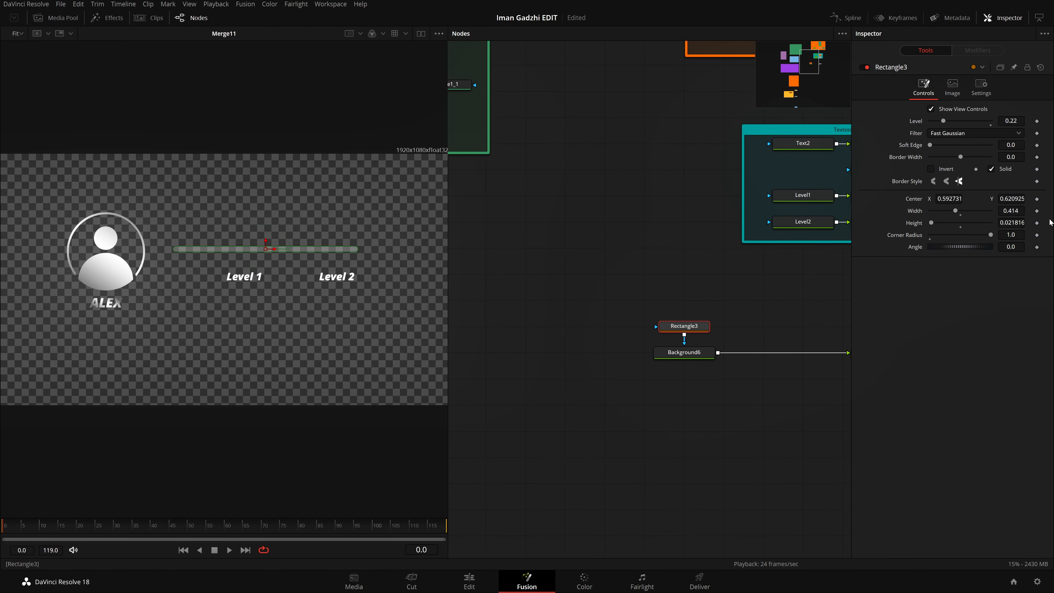
pyautogui.doubleClick(1011, 121)
pyautogui.write('0.1')
pyautogui.press('Tab')
pyautogui.click(637, 191)
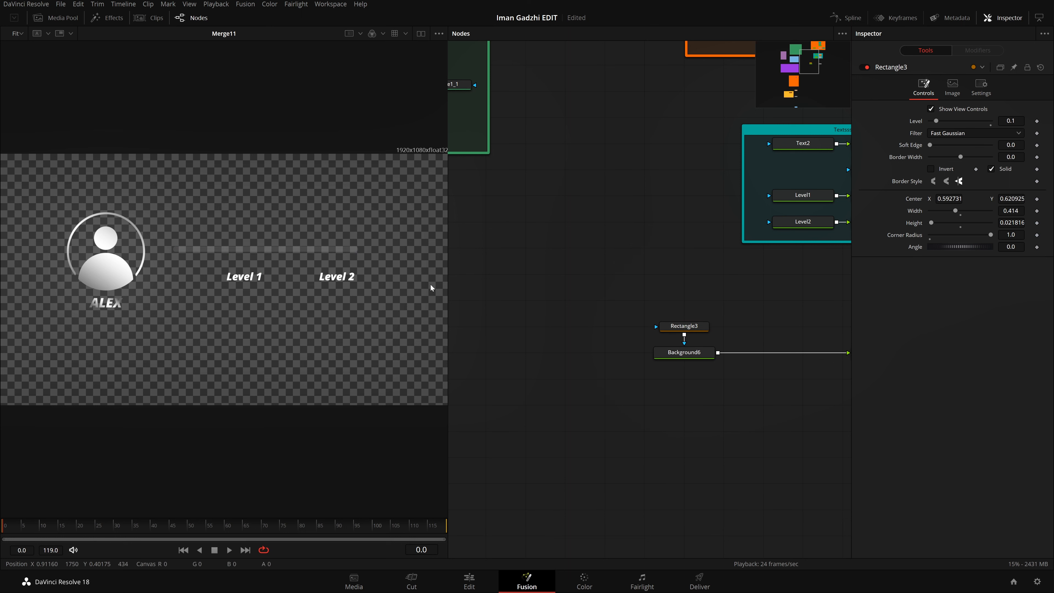
pyautogui.hotkey('ctrl', 's')
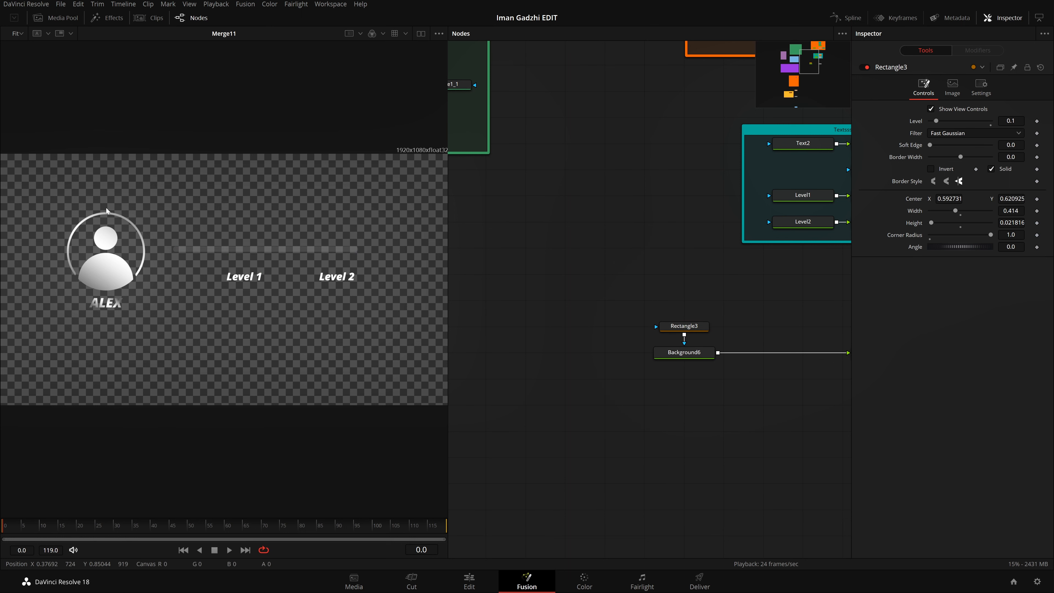
# Step: Turn off the viewer's checker underlay, set the bar mask's level to 0.2 and save the project
pyautogui.click(438, 33)
pyautogui.click(394, 100)
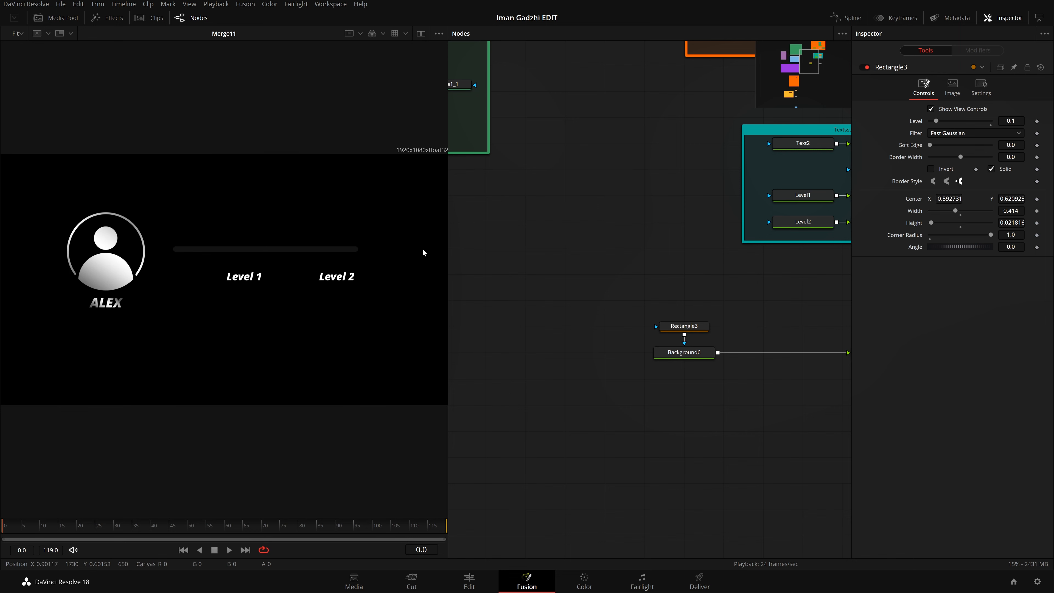
pyautogui.moveTo(1011, 121); pyautogui.dragTo(1030, 121)
pyautogui.doubleClick(1011, 121)
pyautogui.write('.2')
pyautogui.press('Tab')
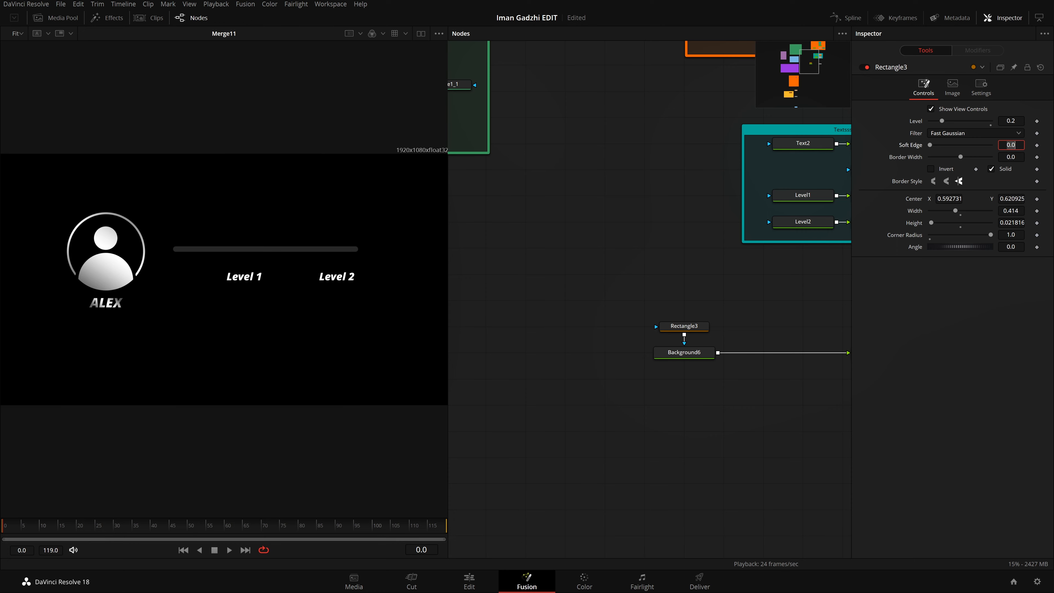
pyautogui.hotkey('ctrl', 's')
# Step: Add a new Background node merged after Merge11 and move the new pair further down the node graph
pyautogui.moveTo(848, 370); pyautogui.dragTo(679, 309)
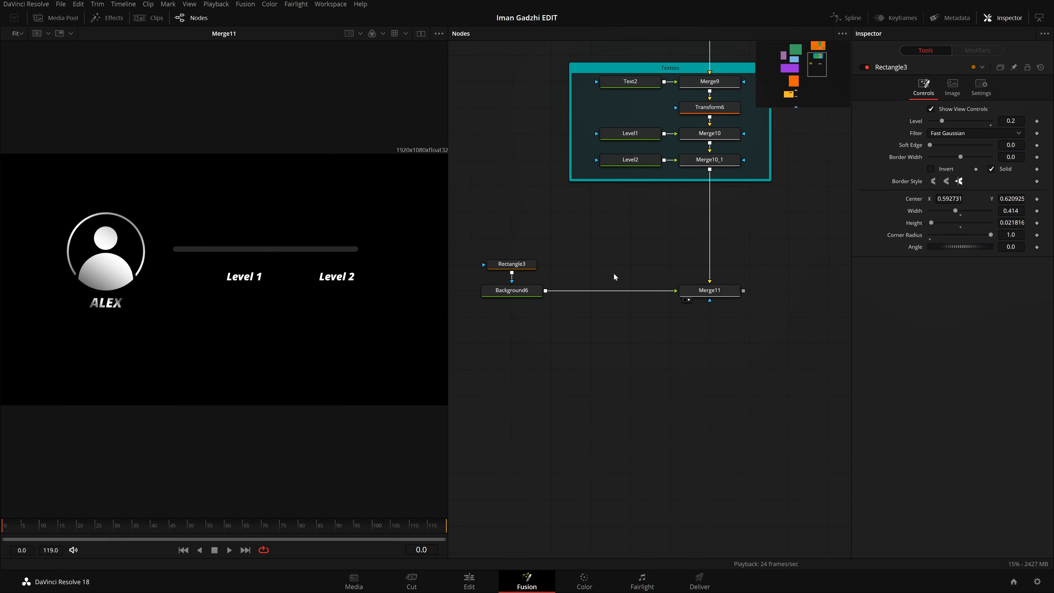
pyautogui.click(711, 294)
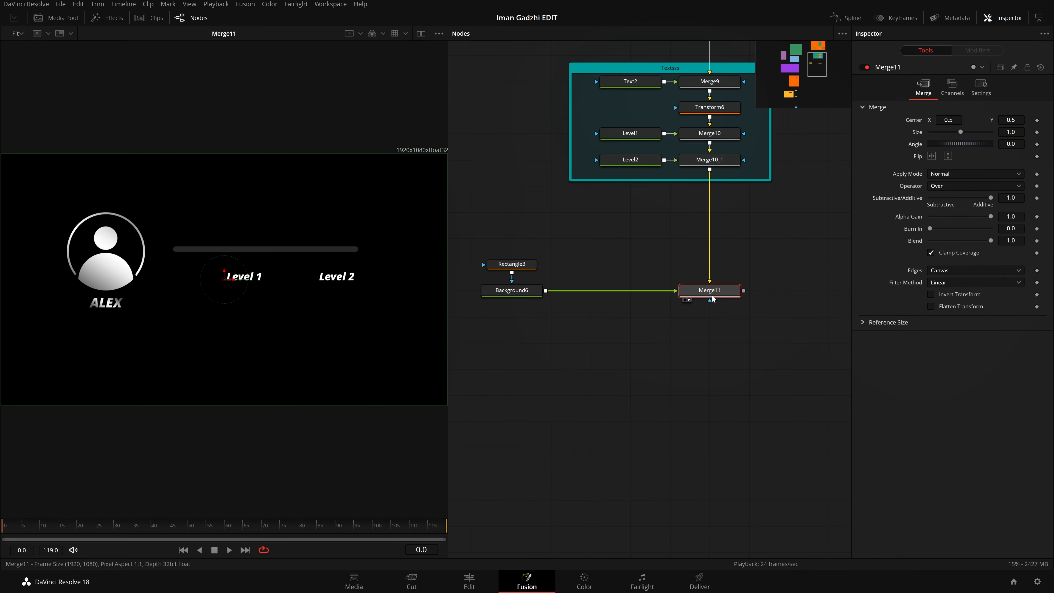
pyautogui.hotkey('shift', 'space')
pyautogui.write('back')
pyautogui.press('Return')
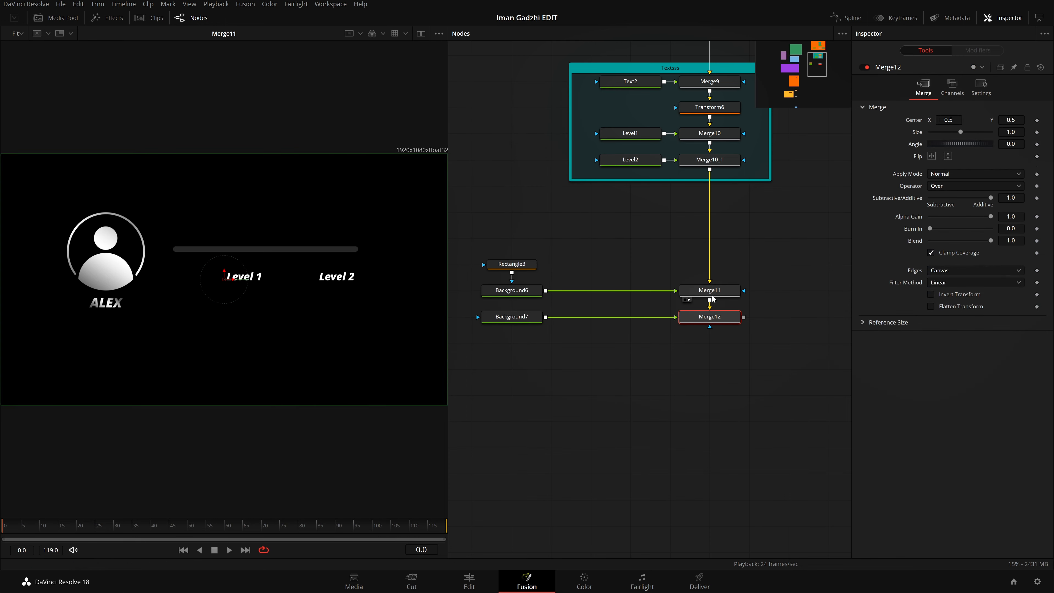
pyautogui.moveTo(761, 394); pyautogui.dragTo(514, 404)
pyautogui.click(514, 399)
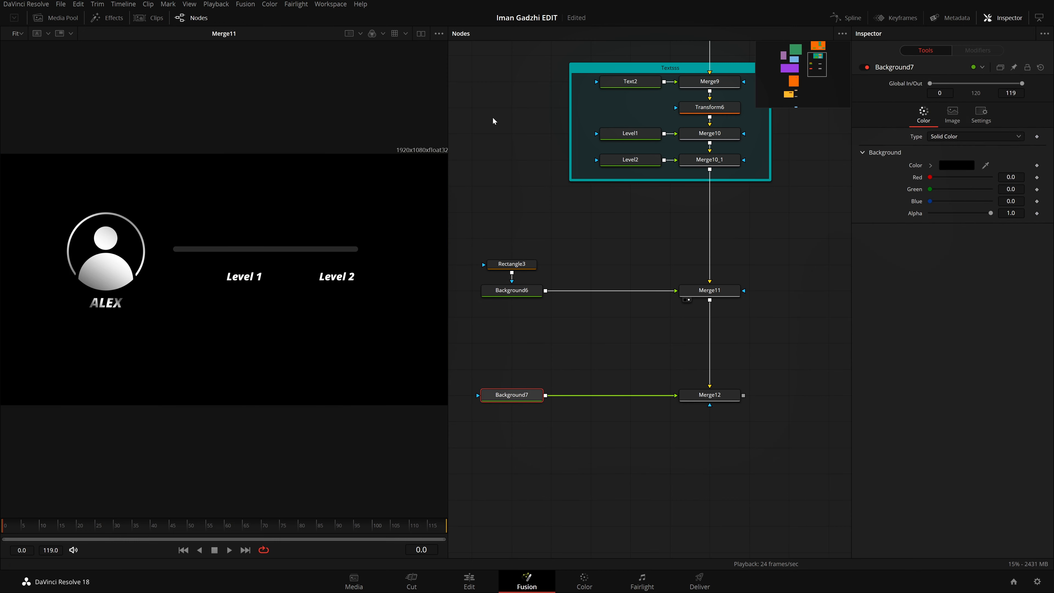
# Step: Turn the checker underlay back on and show the Merge12 output in the viewer
pyautogui.click(439, 33)
pyautogui.click(397, 98)
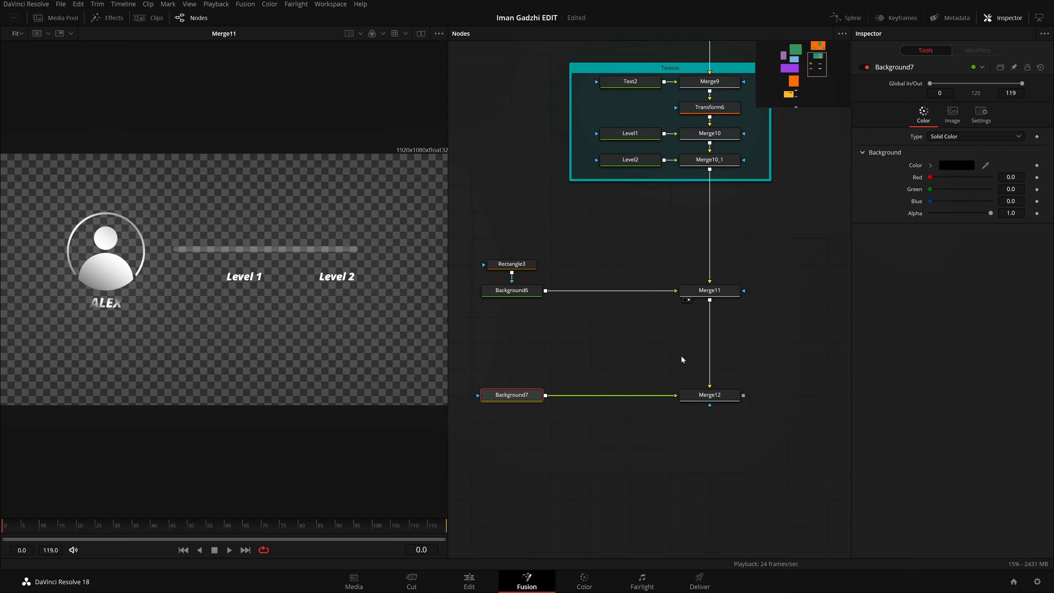
pyautogui.moveTo(709, 395); pyautogui.dragTo(322, 280)
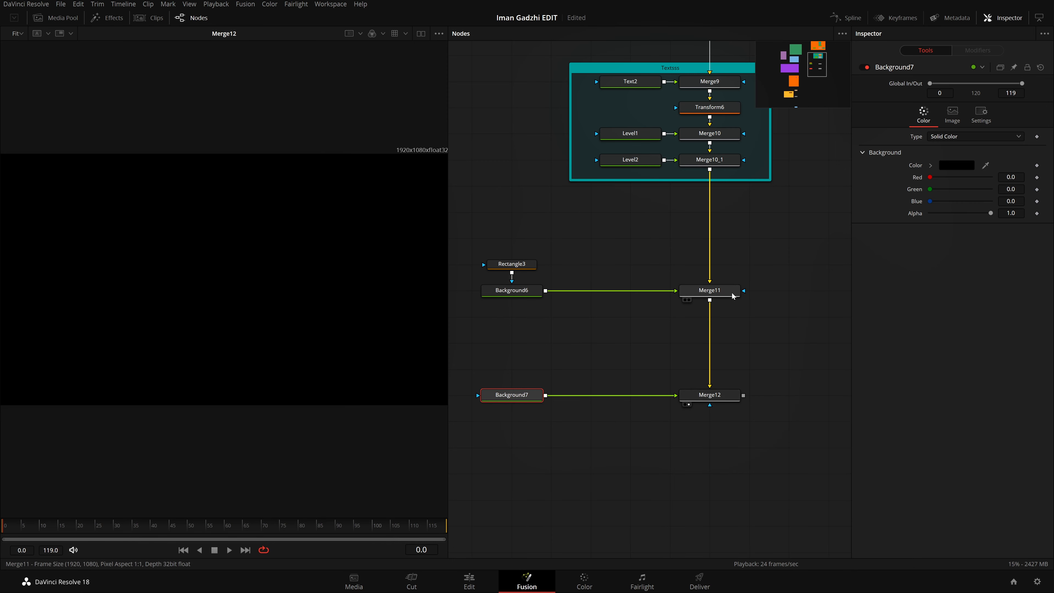
pyautogui.click(685, 300)
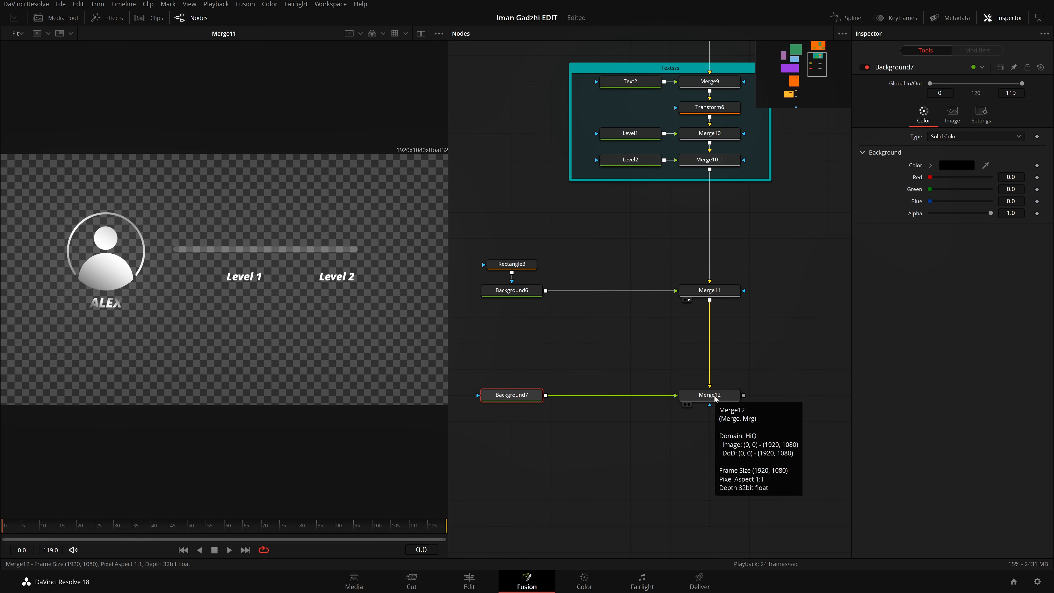
pyautogui.press('1')
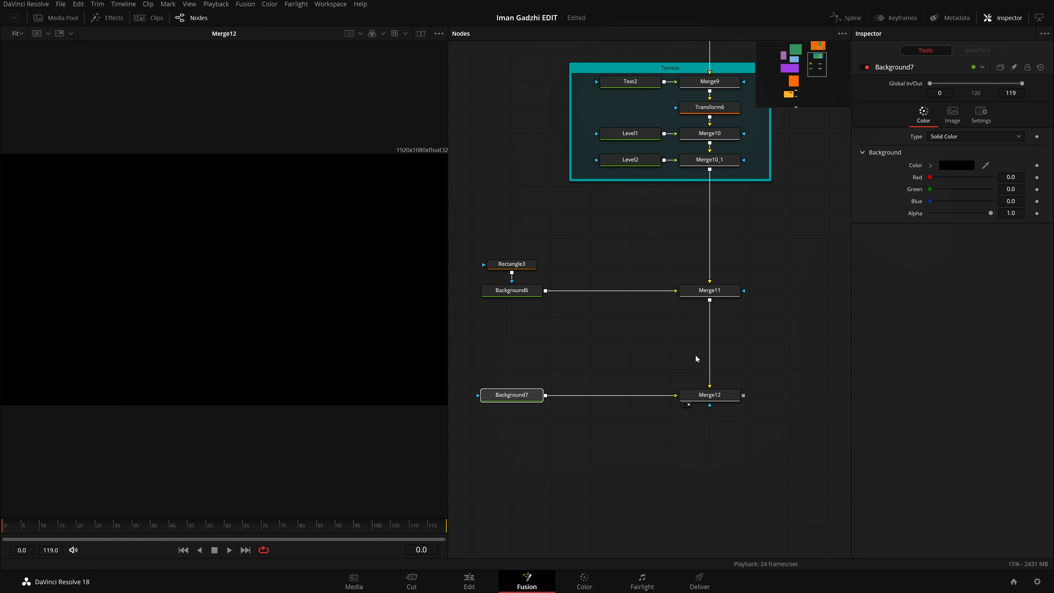
# Step: Swap the foreground and background inputs of Merge12 and save the project
pyautogui.click(714, 400)
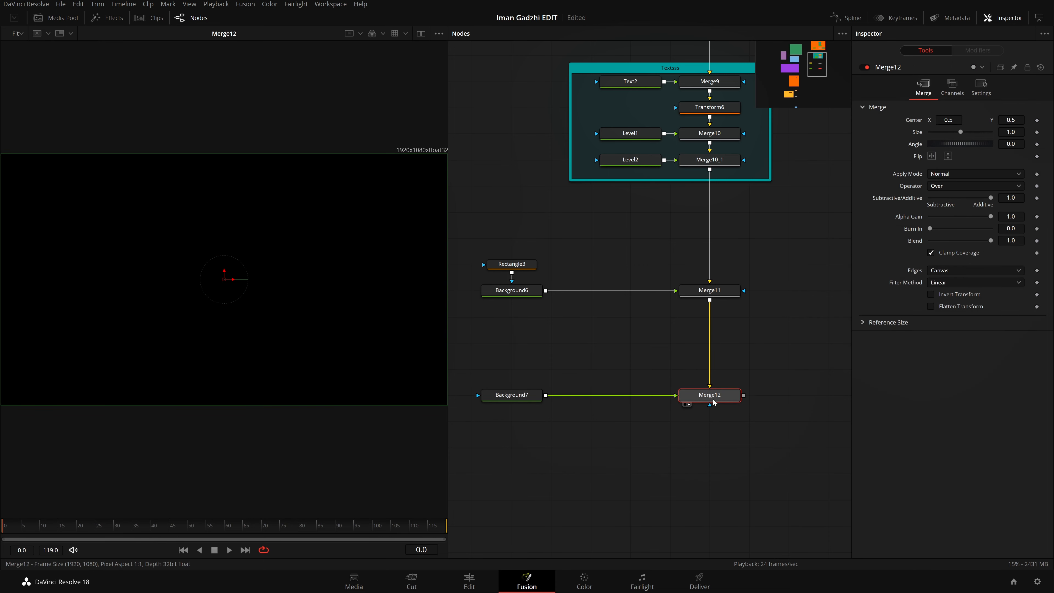
pyautogui.hotkey('ctrl', 't')
pyautogui.hotkey('ctrl', 's')
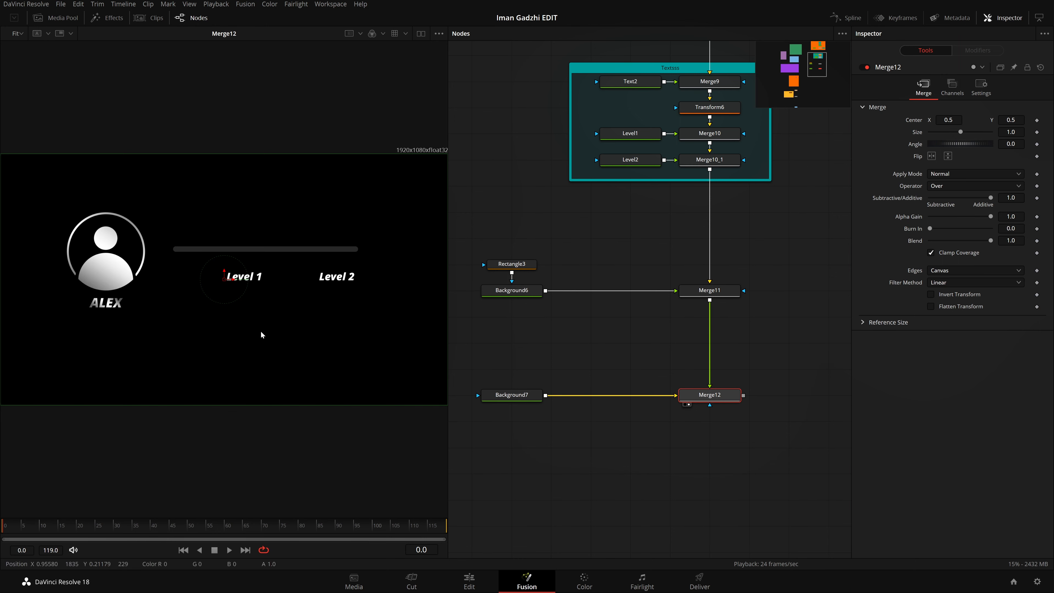
# Step: Make Background7 a Four Corner gradient with a dark blue top-left color of about green 0.043 and blue 0.635
pyautogui.click(526, 400)
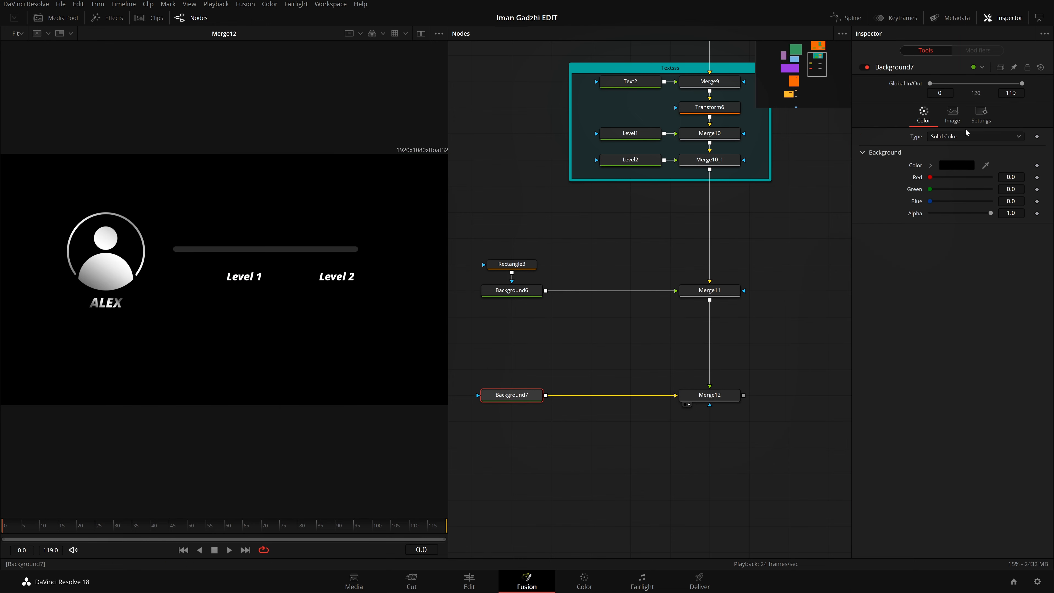
pyautogui.click(975, 136)
pyautogui.click(965, 163)
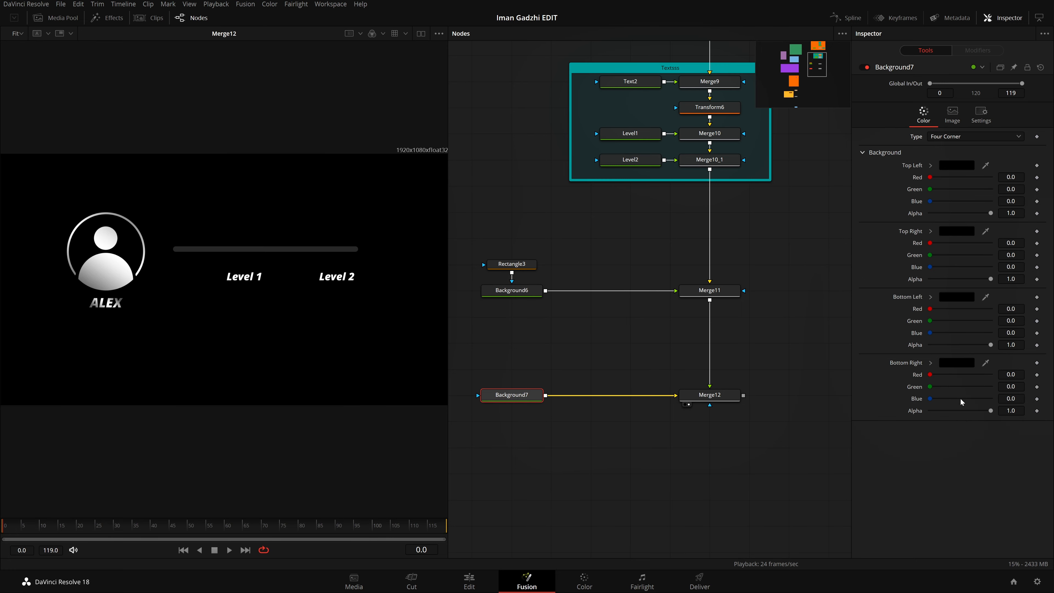
pyautogui.click(963, 164)
pyautogui.moveTo(628, 279); pyautogui.dragTo(551, 204)
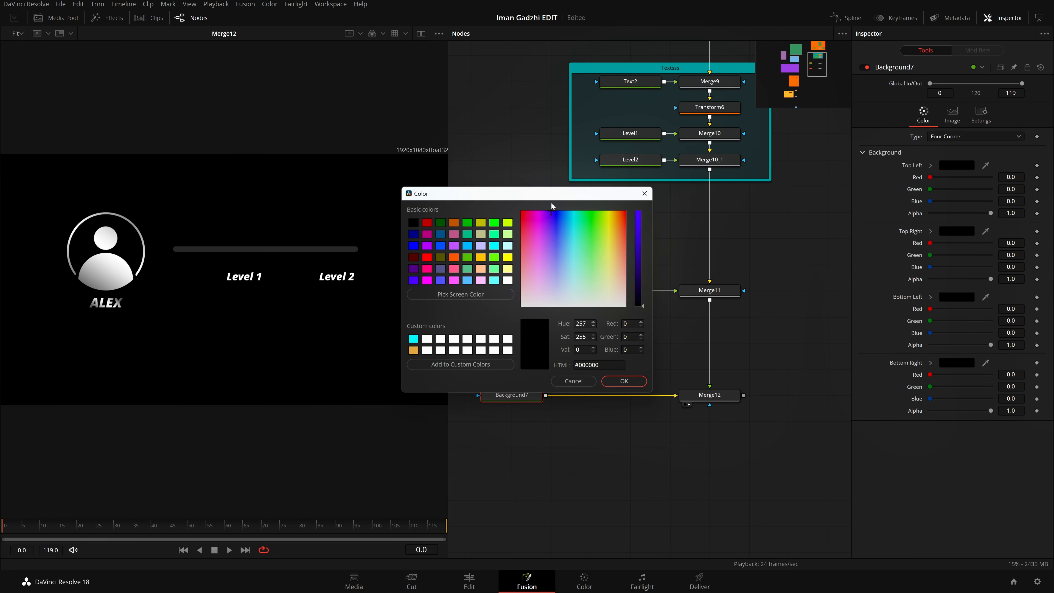
pyautogui.moveTo(639, 239); pyautogui.dragTo(633, 168)
pyautogui.moveTo(558, 215)
pyautogui.mouseDown()
pyautogui.moveTo(561, 249)
pyautogui.moveTo(557, 197)
pyautogui.mouseUp()
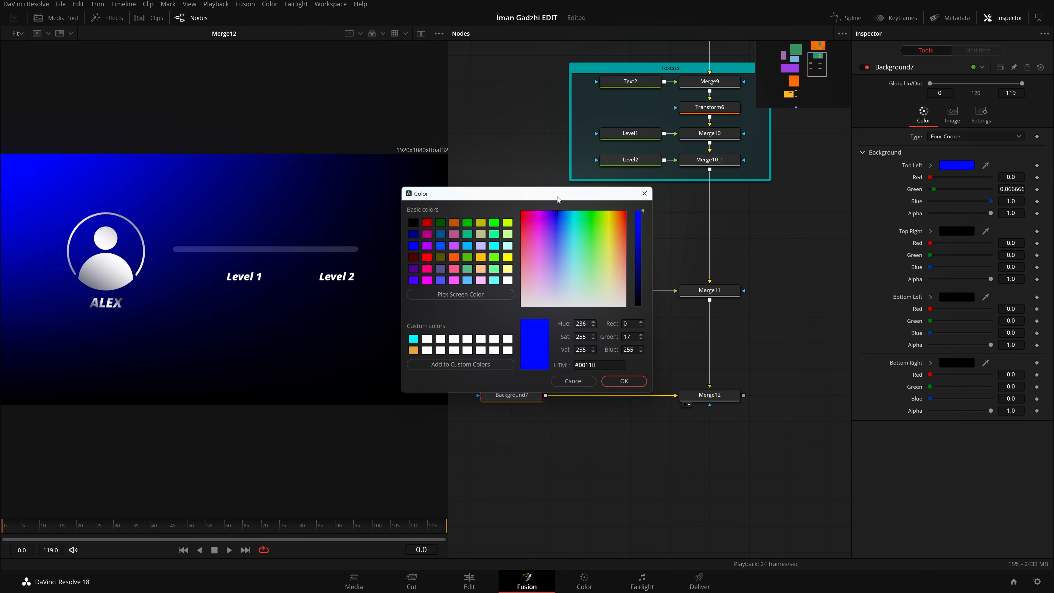
pyautogui.moveTo(638, 228); pyautogui.dragTo(635, 268)
pyautogui.click(624, 380)
# Step: Keep the gradient's bottom-right corner black and set its bottom-left color to dark gray #232323
pyautogui.click(956, 362)
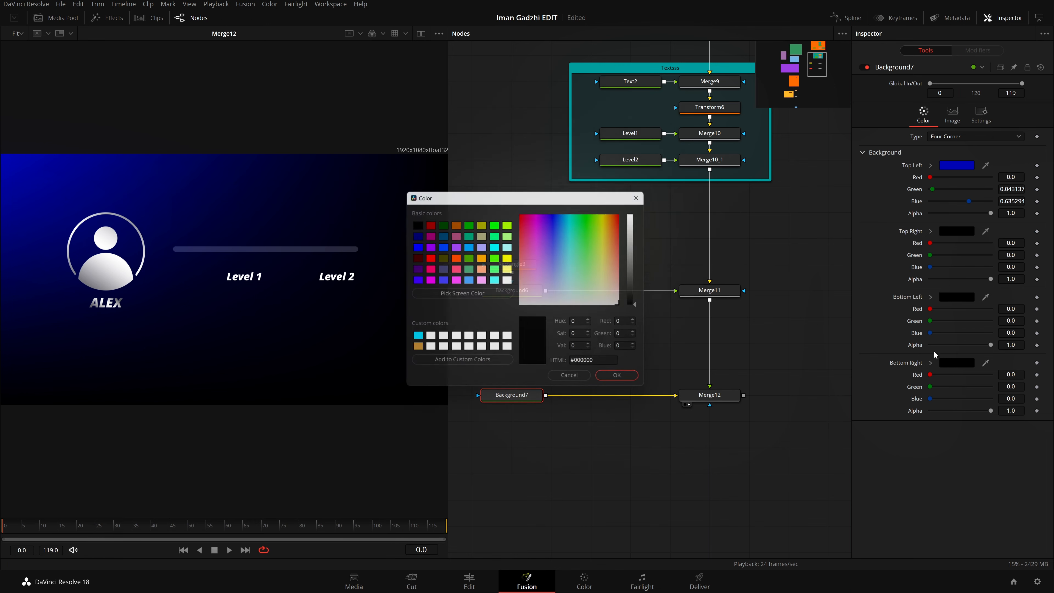
pyautogui.click(623, 380)
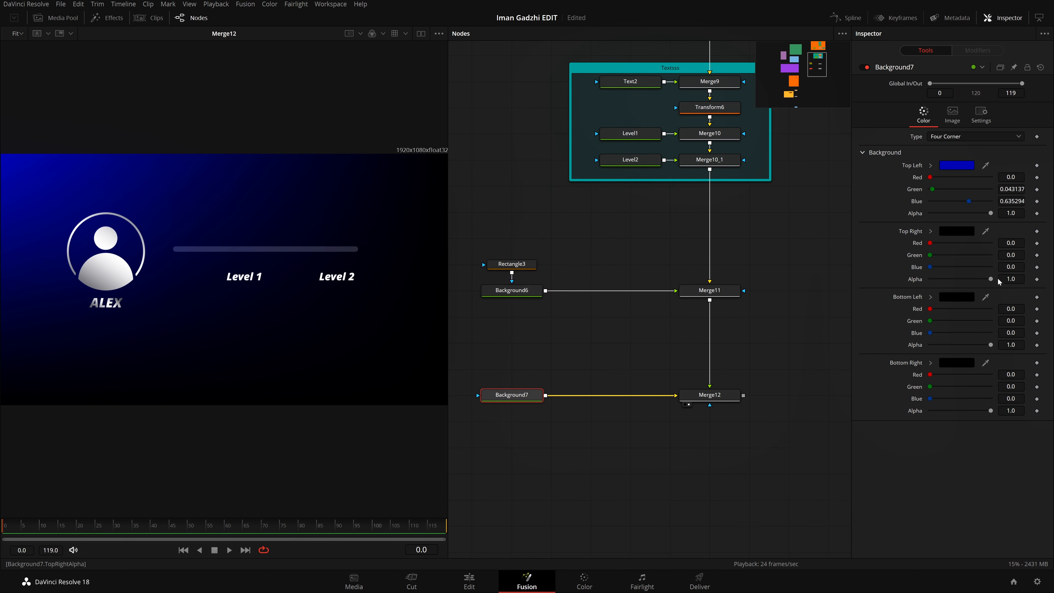
pyautogui.click(957, 297)
pyautogui.click(565, 268)
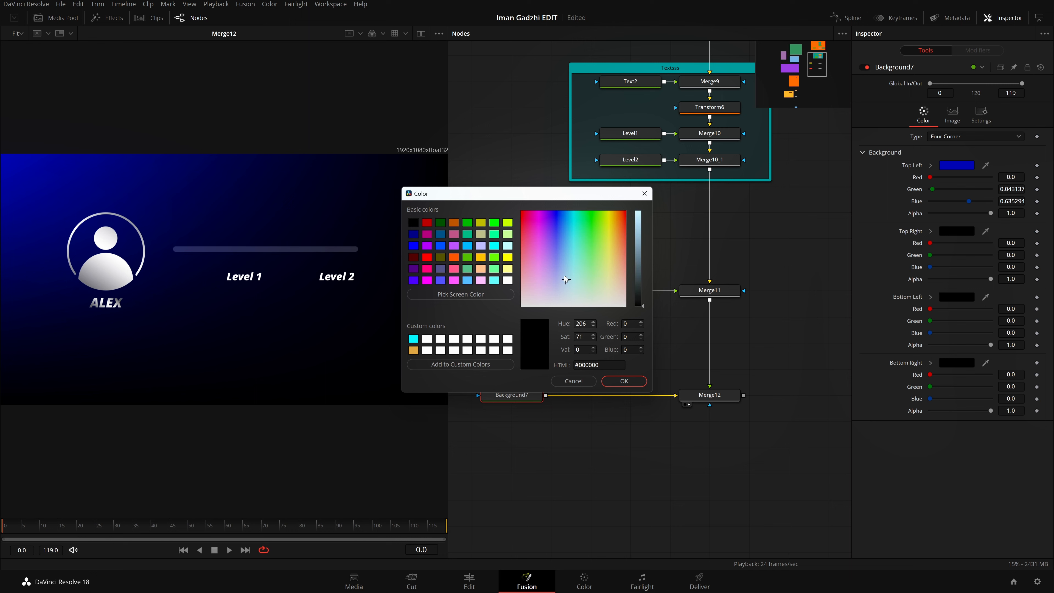
pyautogui.moveTo(635, 270); pyautogui.dragTo(636, 259)
pyautogui.moveTo(564, 273); pyautogui.dragTo(571, 314)
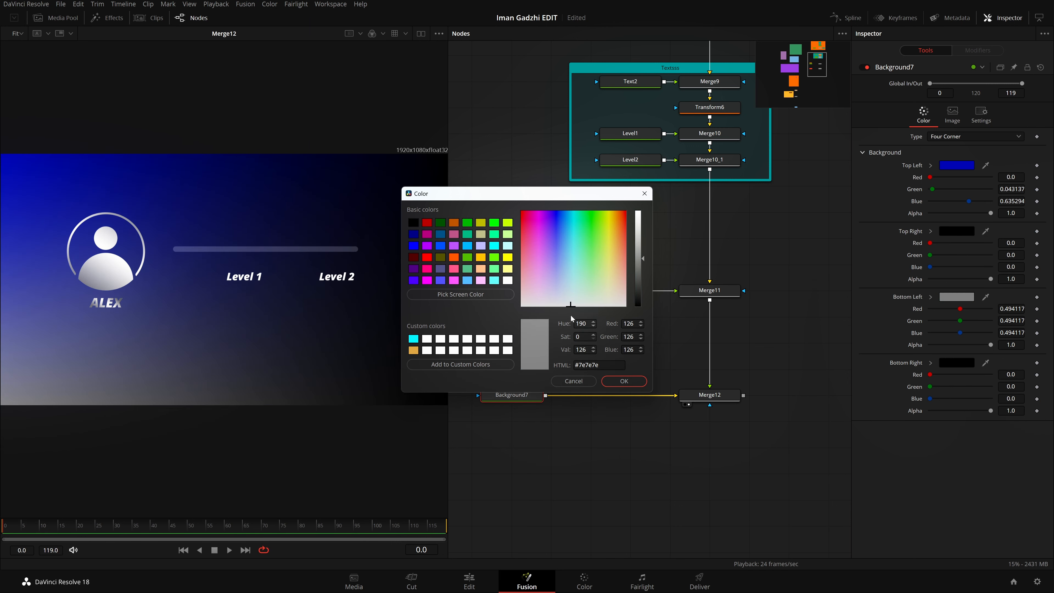
pyautogui.click(639, 264)
pyautogui.moveTo(639, 269); pyautogui.dragTo(635, 294)
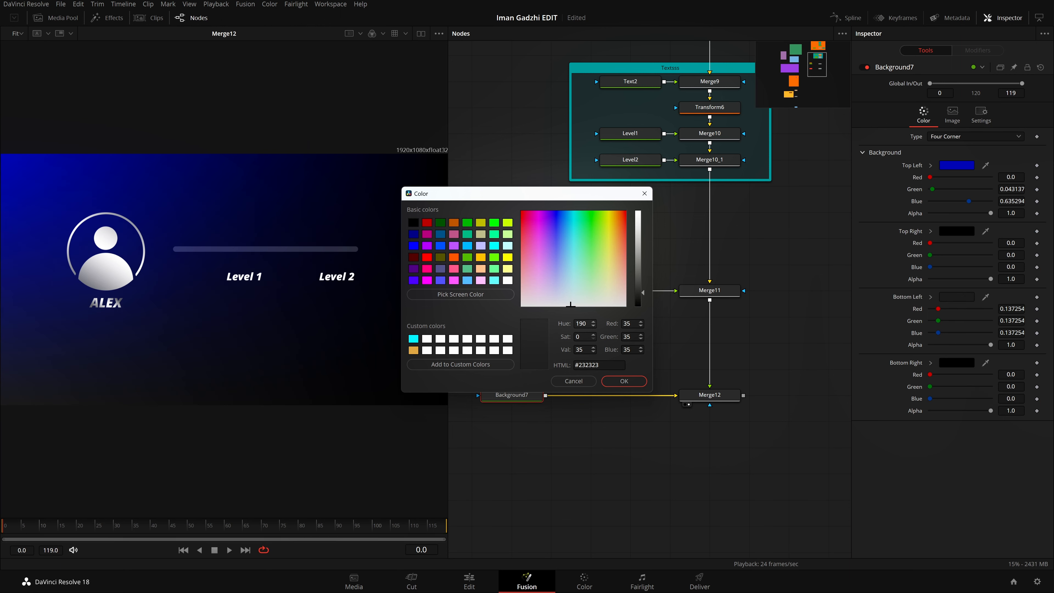
pyautogui.click(615, 379)
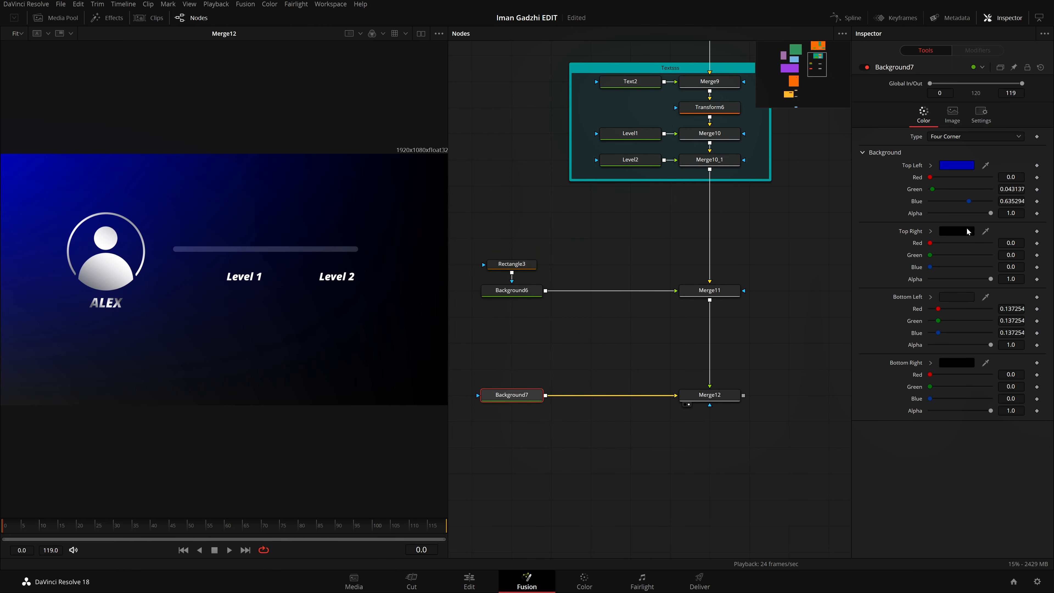
# Step: Give the gradient's top-right corner a muted dark red of about red 0.267, green 0.145 and blue 0.145
pyautogui.click(957, 231)
pyautogui.click(638, 212)
pyautogui.click(587, 282)
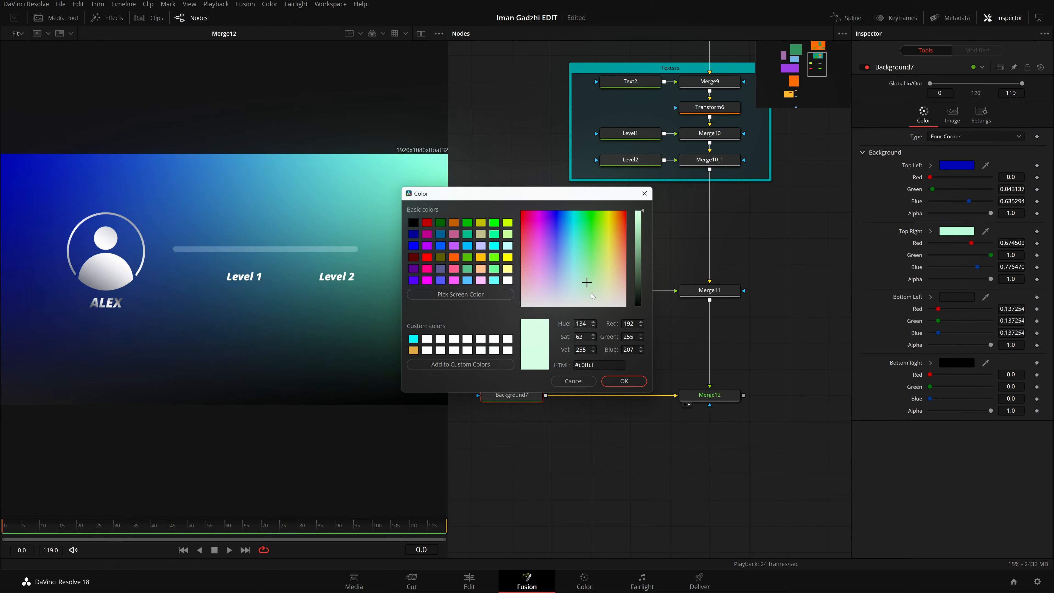
pyautogui.moveTo(592, 296); pyautogui.dragTo(572, 280)
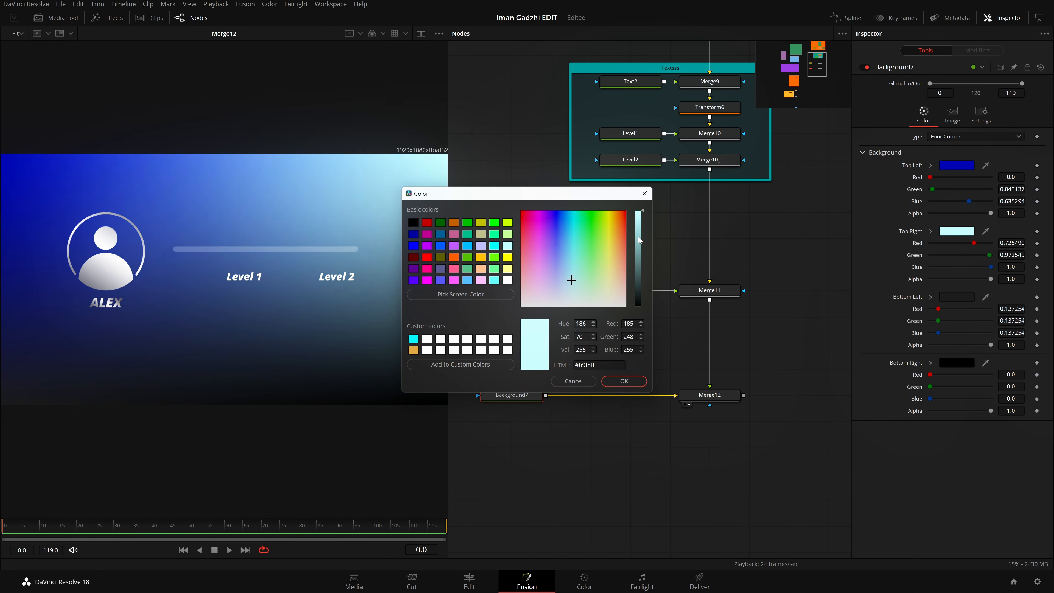
pyautogui.moveTo(639, 240); pyautogui.dragTo(635, 272)
pyautogui.moveTo(571, 279); pyautogui.dragTo(530, 276)
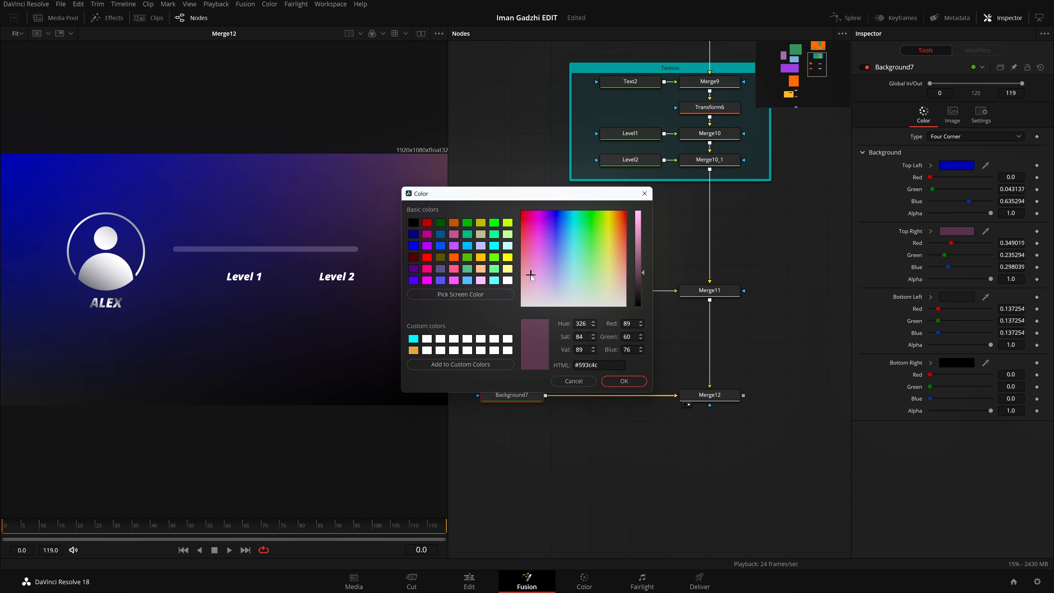
pyautogui.moveTo(638, 271)
pyautogui.mouseDown()
pyautogui.moveTo(637, 280)
pyautogui.moveTo(600, 276)
pyautogui.moveTo(631, 262)
pyautogui.mouseUp()
pyautogui.click(624, 381)
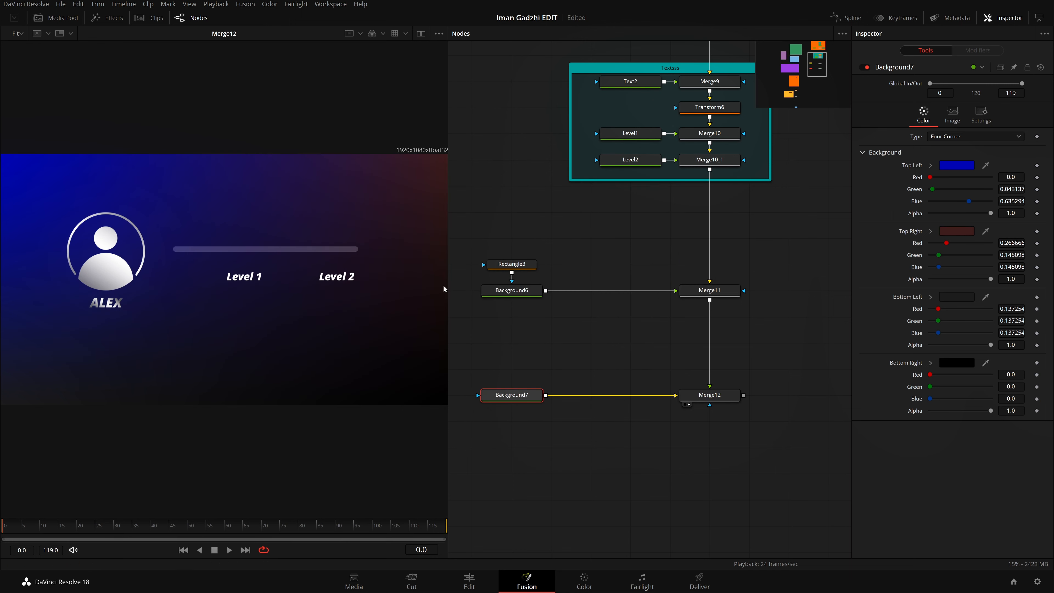
# Step: Darken the gradient's top-right red to about red 0.196, green 0.106 and blue 0.106
pyautogui.moveTo(705, 332); pyautogui.dragTo(758, 332)
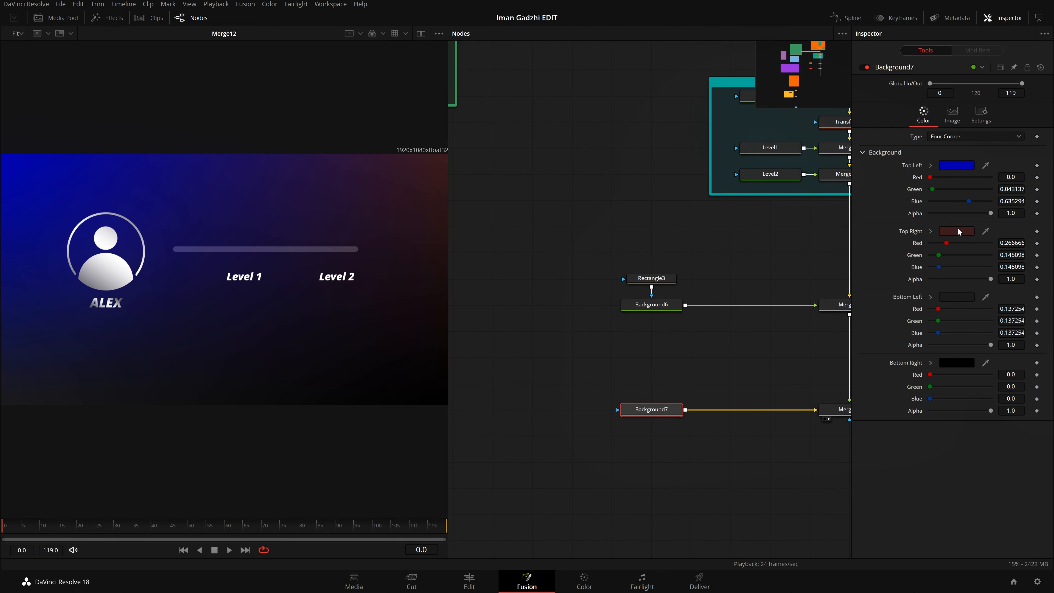
pyautogui.click(957, 231)
pyautogui.moveTo(646, 291); pyautogui.dragTo(635, 286)
pyautogui.click(623, 381)
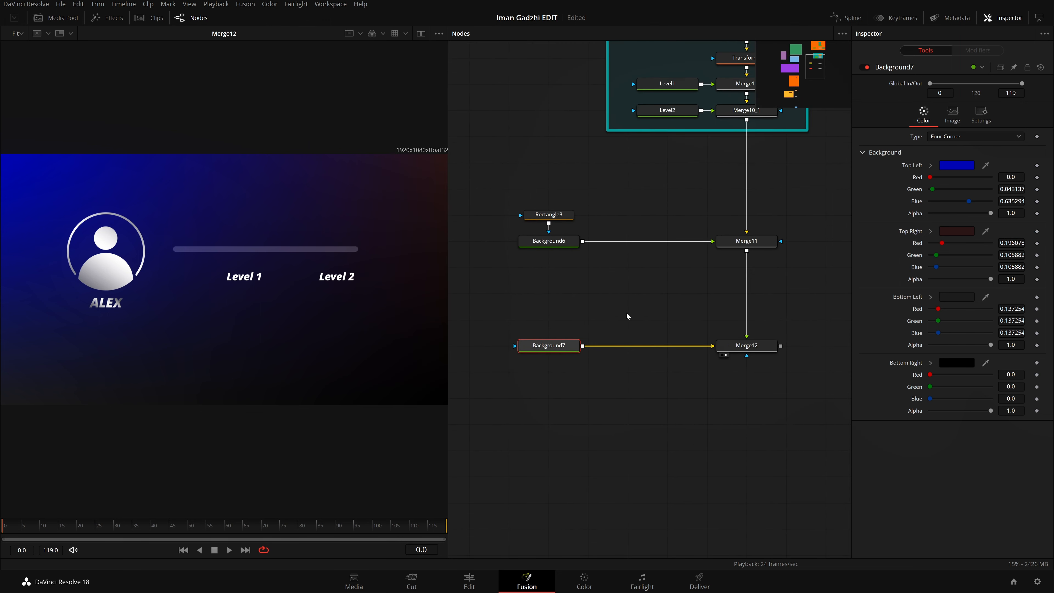
# Step: Move Background7 and Merge12 together further down the node graph, leaving more space below Merge11
pyautogui.moveTo(658, 317); pyautogui.dragTo(656, 310)
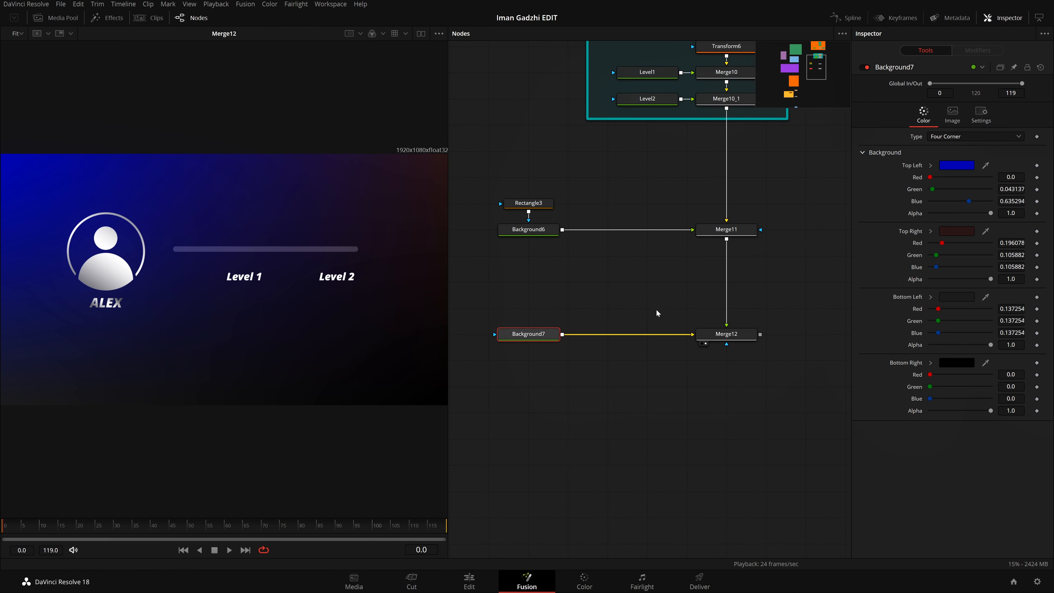
pyautogui.moveTo(643, 267); pyautogui.dragTo(641, 352)
pyautogui.moveTo(724, 441); pyautogui.dragTo(501, 395)
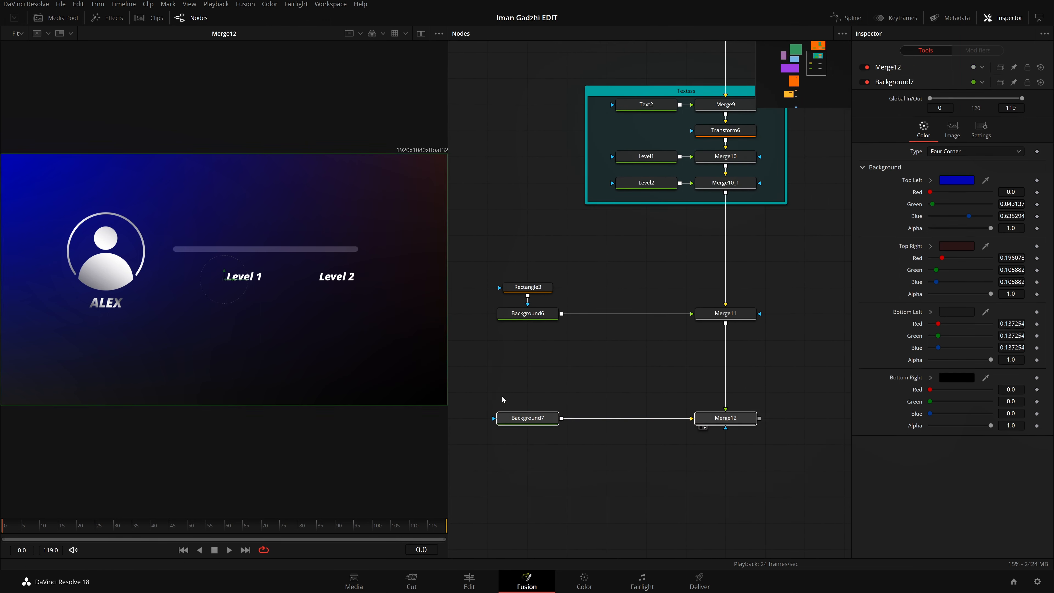
pyautogui.moveTo(716, 423); pyautogui.dragTo(716, 527)
pyautogui.moveTo(633, 463); pyautogui.dragTo(616, 413)
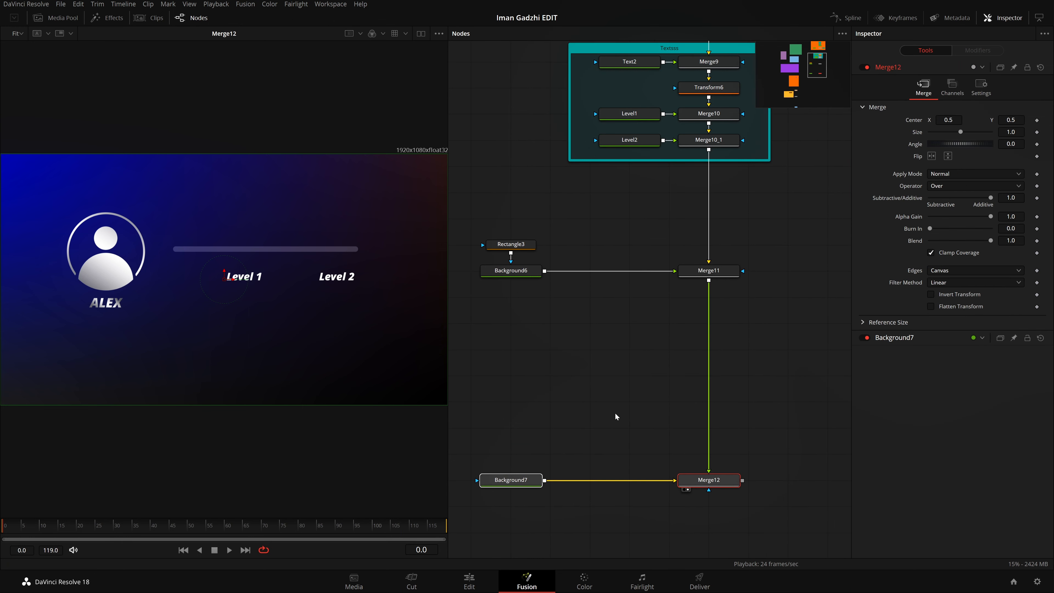
pyautogui.moveTo(633, 328); pyautogui.dragTo(649, 457)
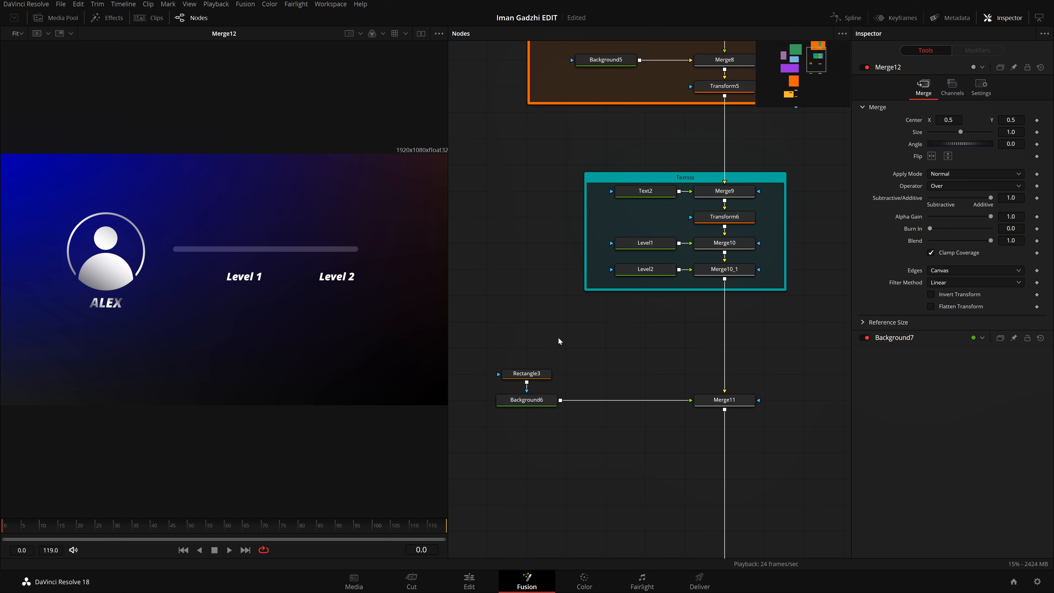
# Step: Duplicate the Rectangle3 and Background6 pair in the node graph, placing the copies between the originals and Merge11
pyautogui.moveTo(558, 337); pyautogui.dragTo(548, 414)
pyautogui.click(589, 354)
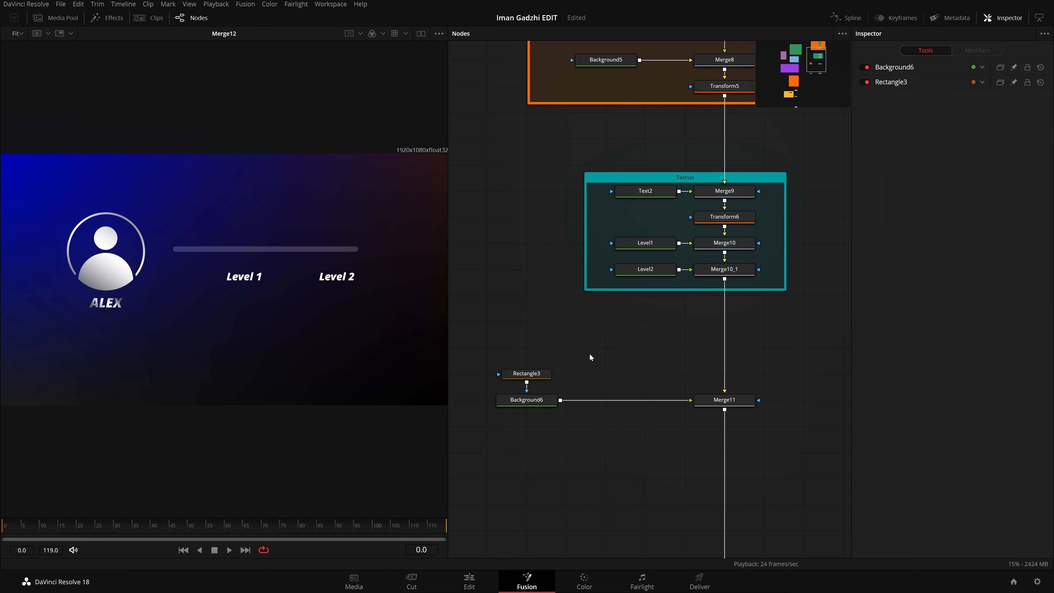
pyautogui.moveTo(575, 336); pyautogui.dragTo(513, 485)
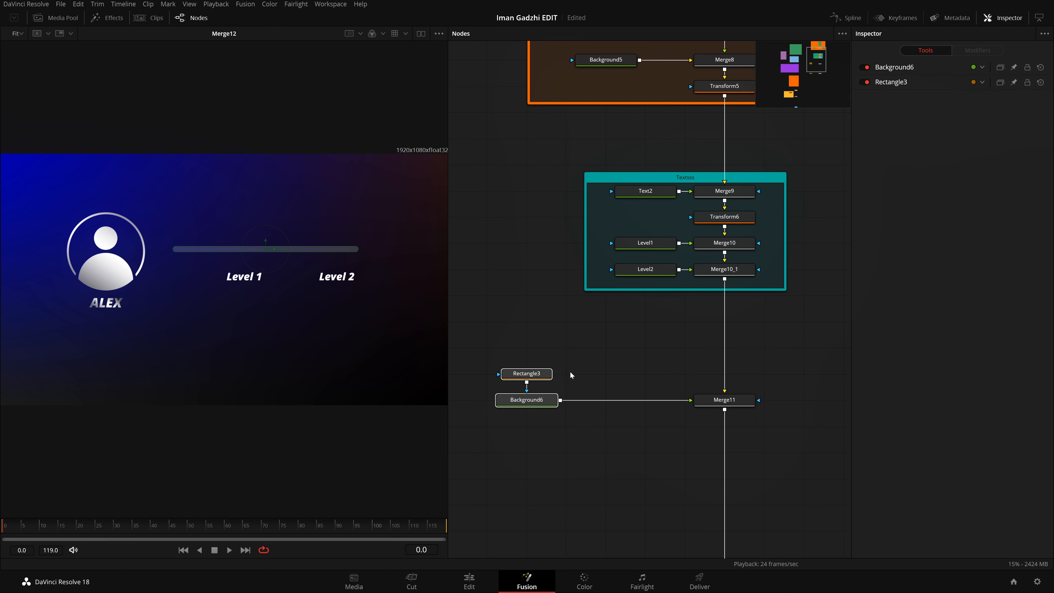
pyautogui.click(612, 386)
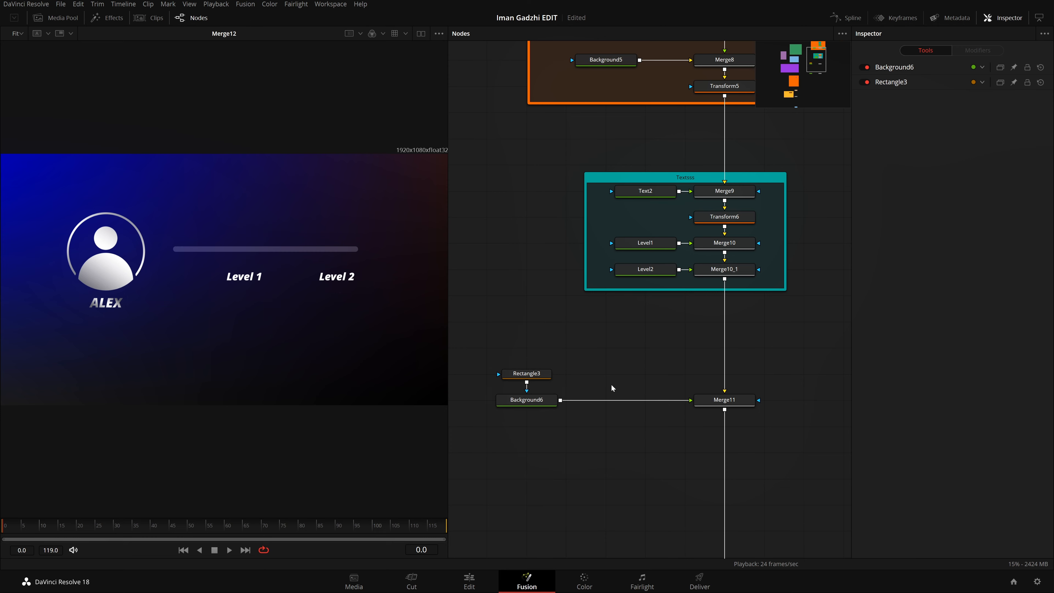
pyautogui.hotkey('ctrl', 'v')
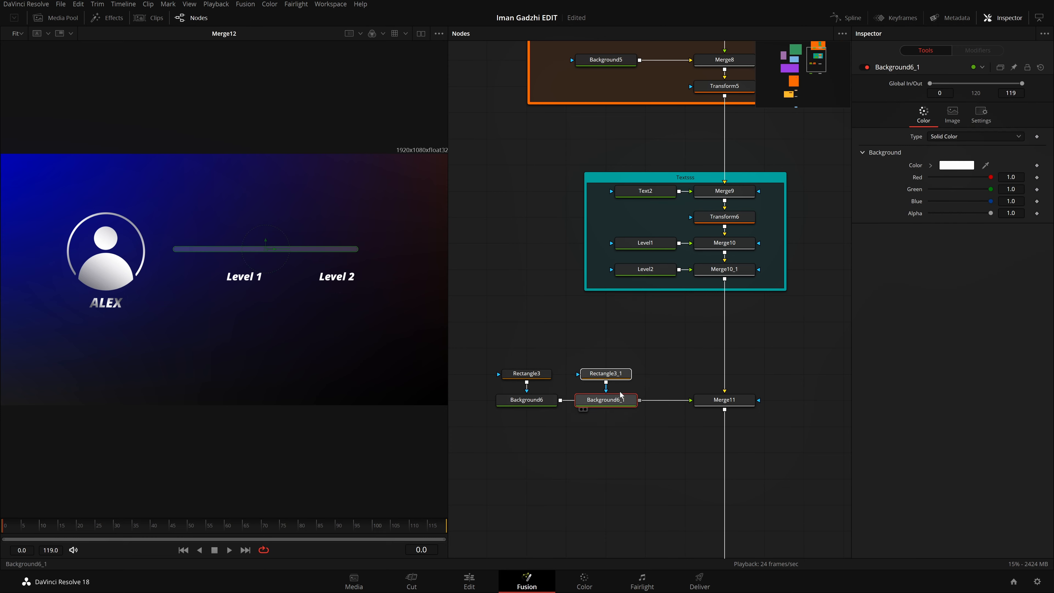
pyautogui.moveTo(621, 394); pyautogui.dragTo(621, 369)
pyautogui.click(658, 382)
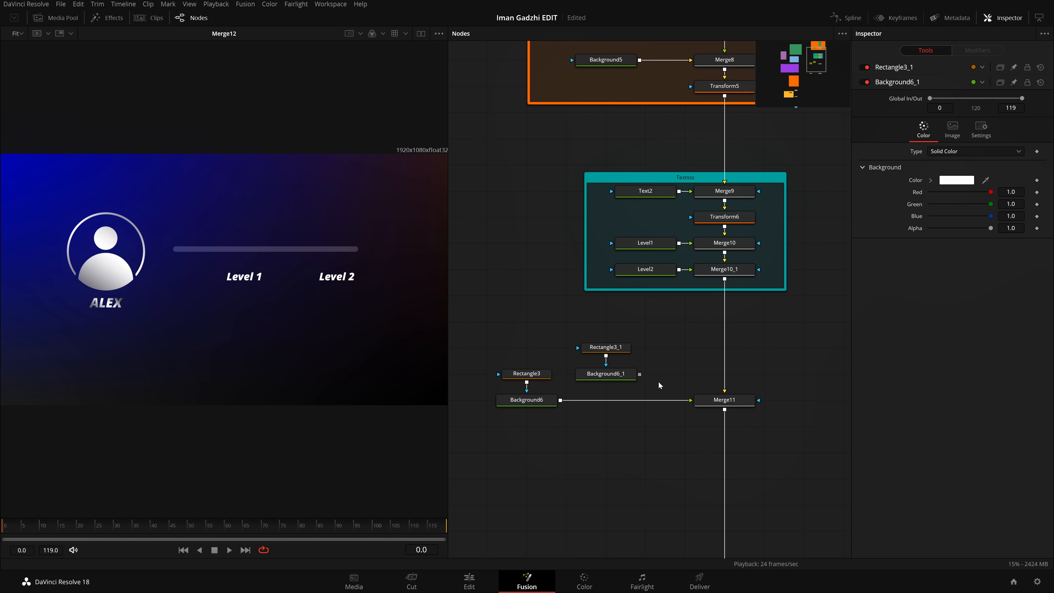
# Step: Insert the duplicated background into the connection between Background6 and Merge11 so that it is merged over the original bar
pyautogui.moveTo(650, 353); pyautogui.dragTo(616, 402)
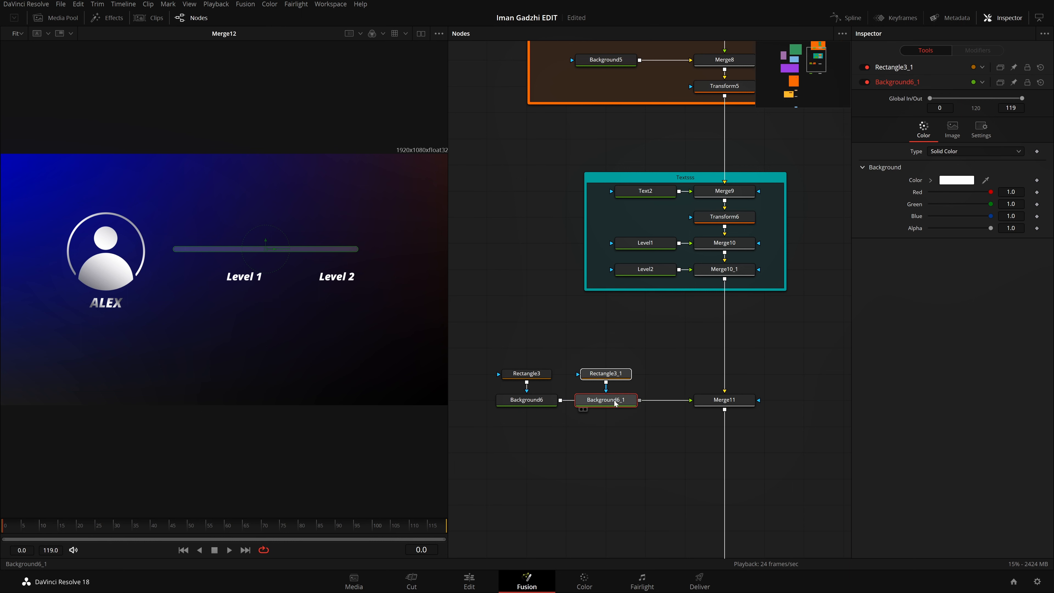
pyautogui.hotkey('ctrl', 'z')
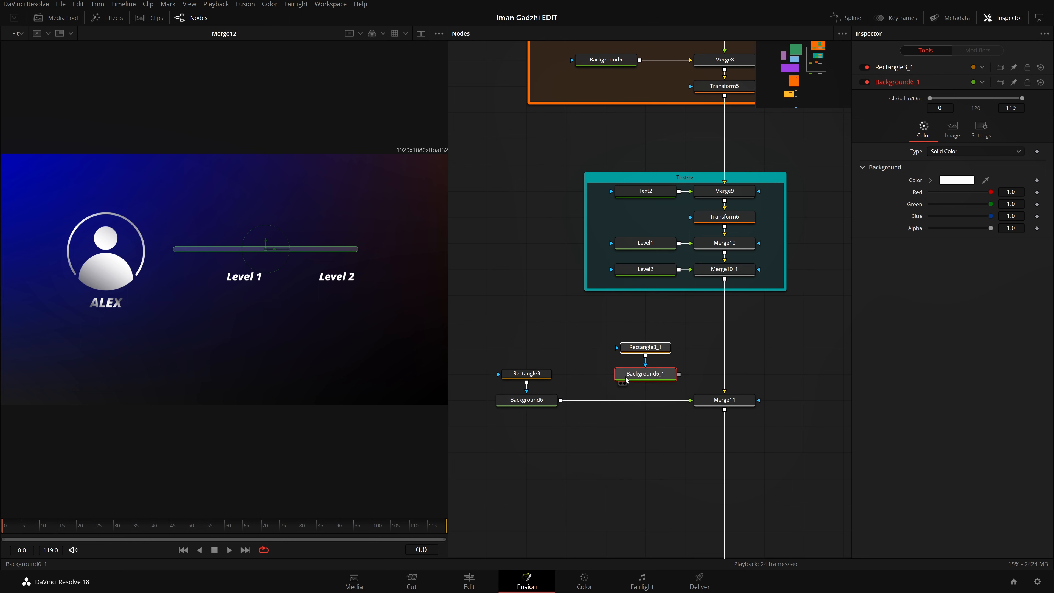
pyautogui.hotkey('ctrl', 'shift', 'z')
pyautogui.hotkey('ctrl', 'z')
pyautogui.hotkey('ctrl', 'shift', 'z')
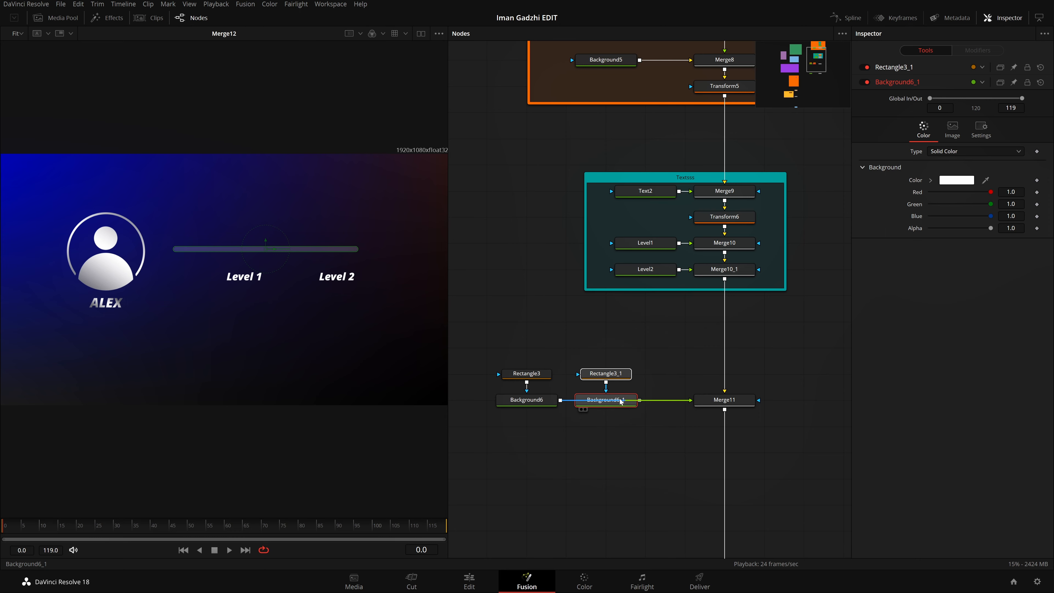
pyautogui.moveTo(621, 402); pyautogui.dragTo(620, 401)
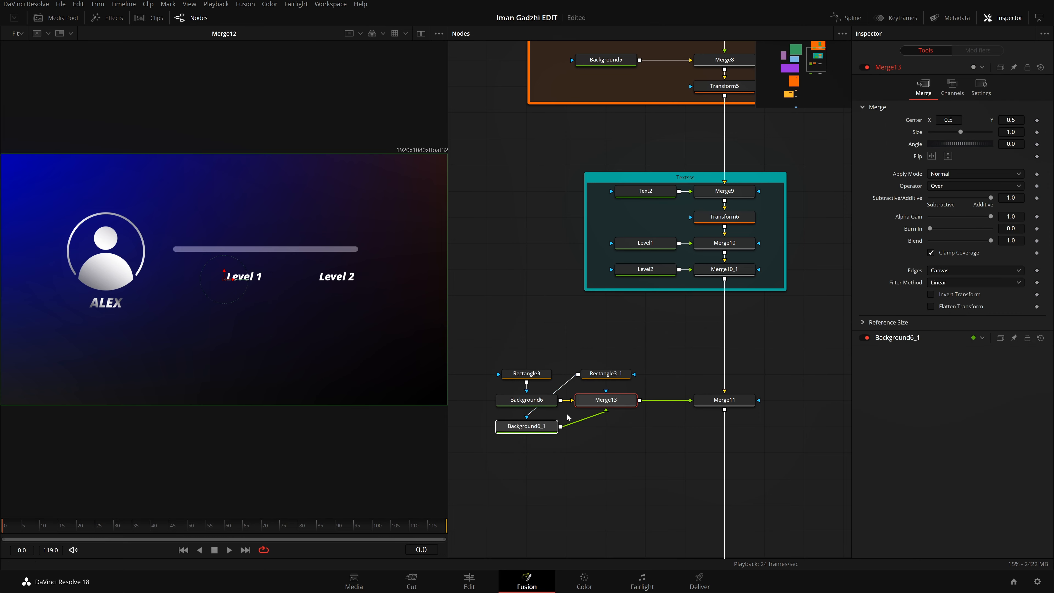
# Step: Stack the duplicated rectangle and background nodes vertically above Merge13
pyautogui.moveTo(543, 425)
pyautogui.mouseDown()
pyautogui.moveTo(574, 357)
pyautogui.moveTo(583, 373)
pyautogui.moveTo(554, 410)
pyautogui.moveTo(536, 413)
pyautogui.mouseUp()
pyautogui.moveTo(601, 375); pyautogui.dragTo(620, 348)
pyautogui.click(615, 477)
pyautogui.moveTo(536, 432); pyautogui.dragTo(616, 380)
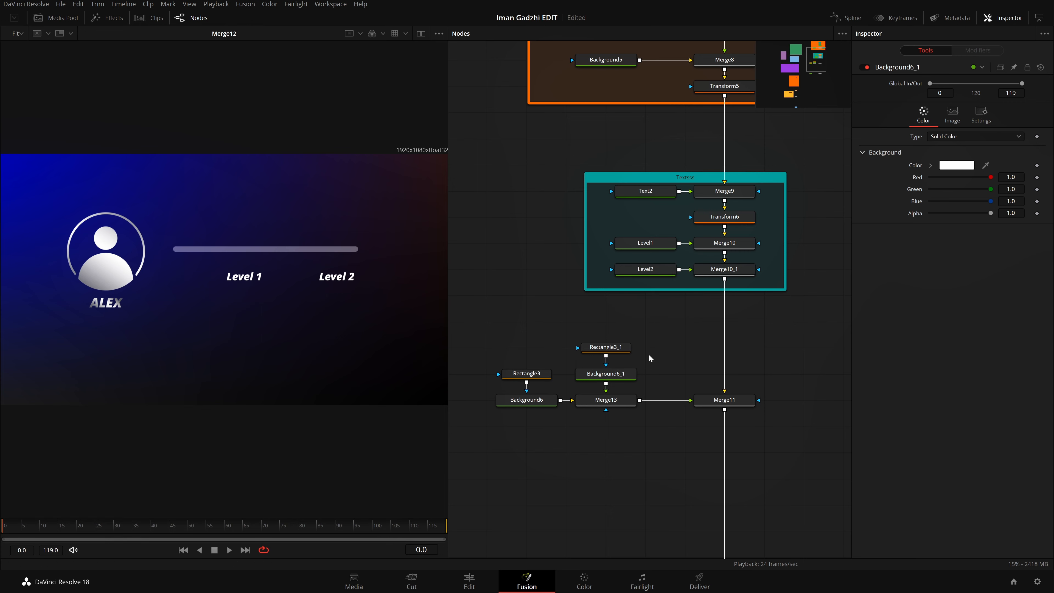
# Step: Set the duplicated rectangle's Level to 1.0, keeping its bar on top of the translucent track
pyautogui.click(609, 347)
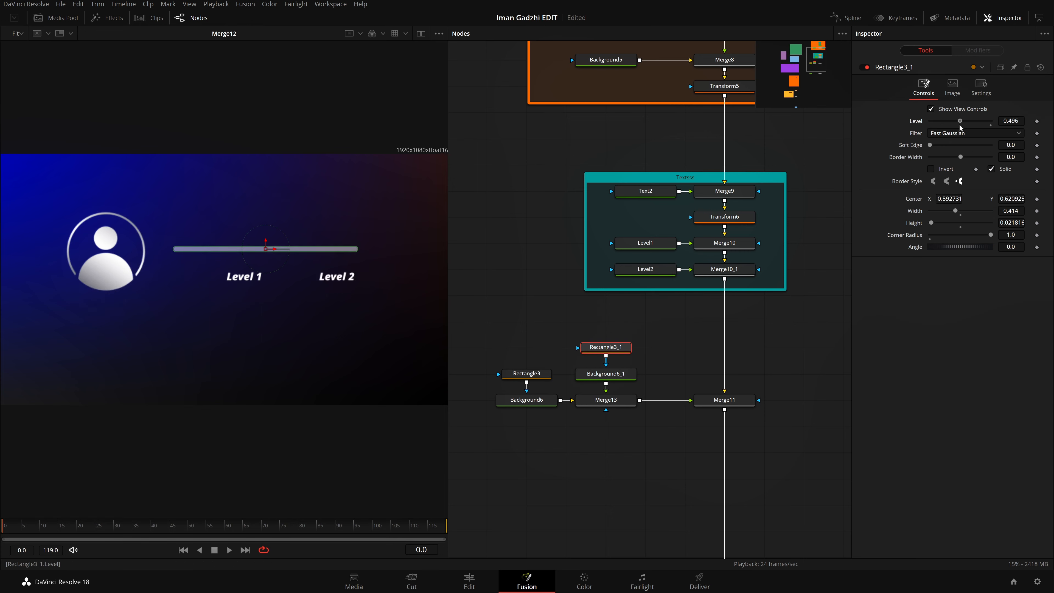
pyautogui.moveTo(959, 124); pyautogui.dragTo(991, 123)
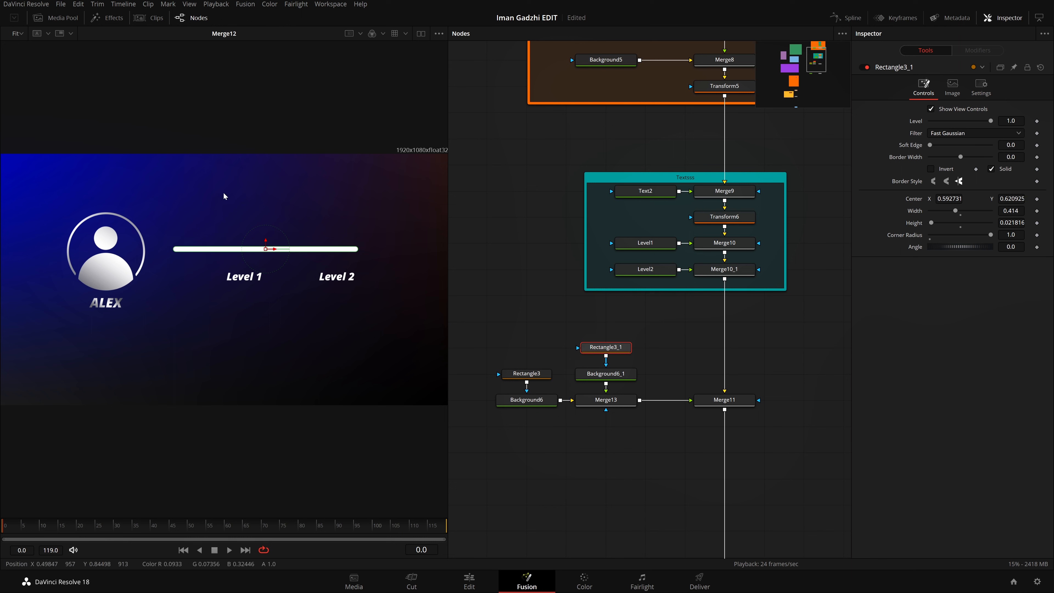
pyautogui.moveTo(266, 239); pyautogui.dragTo(266, 265)
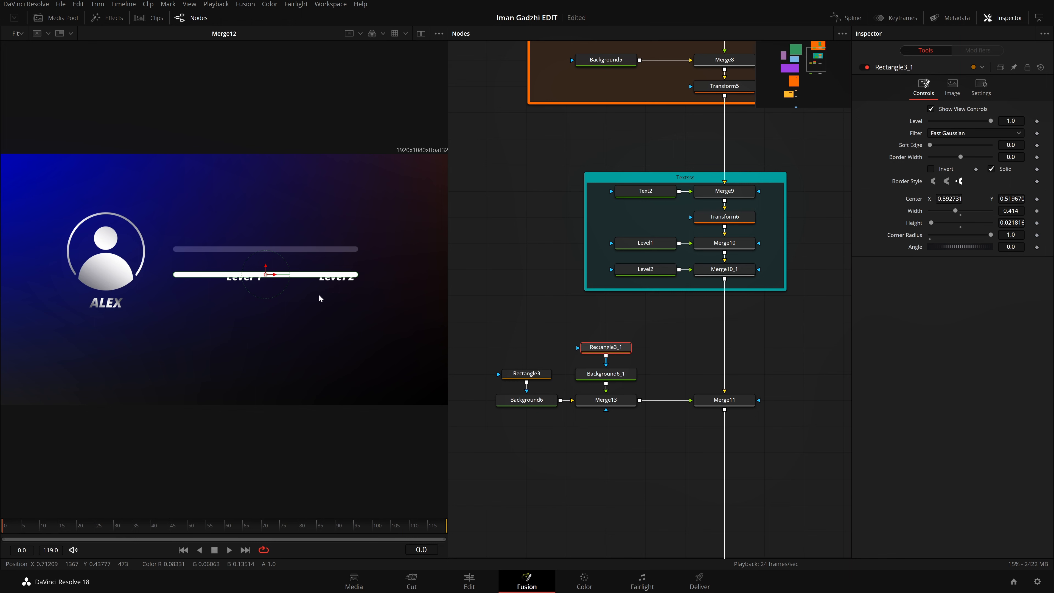
pyautogui.hotkey('ctrl', 'z')
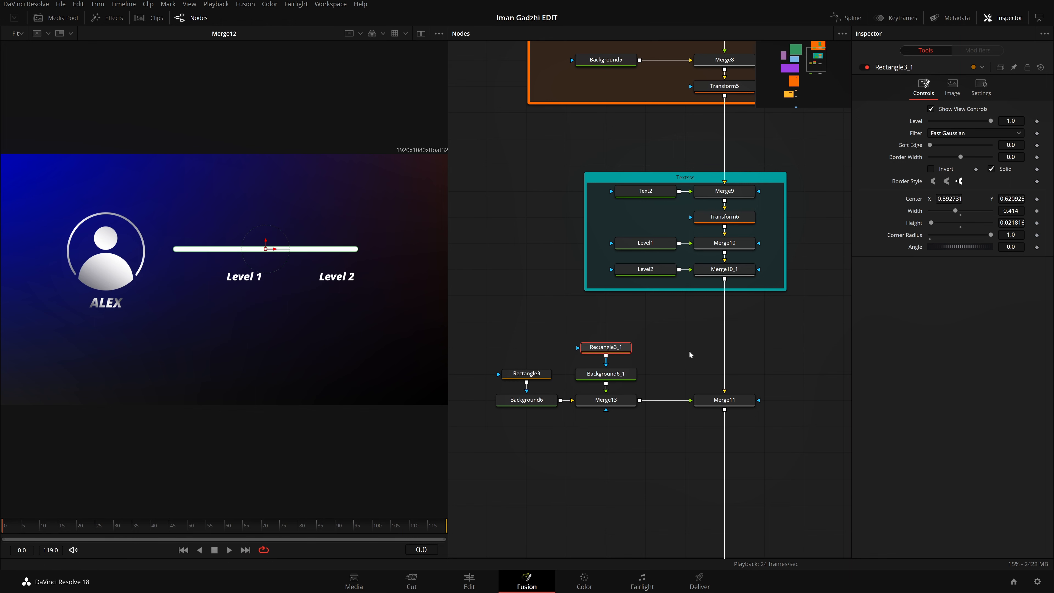
# Step: Add a Rectangle mask about 0.59 wide and 0.13 high, and connect it to Merge13's mask input
pyautogui.moveTo(690, 352); pyautogui.dragTo(562, 343)
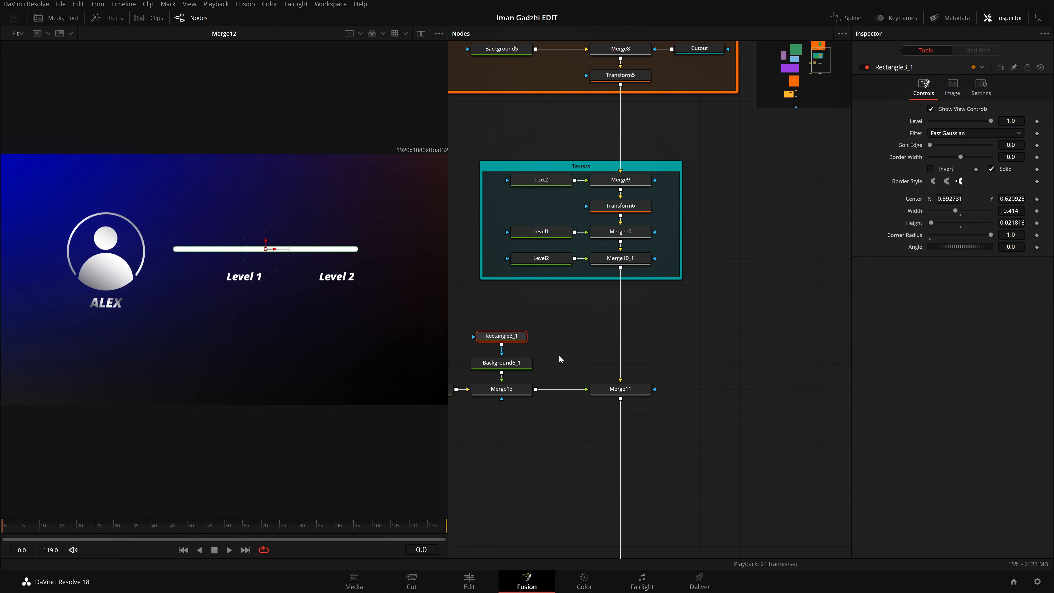
pyautogui.click(712, 368)
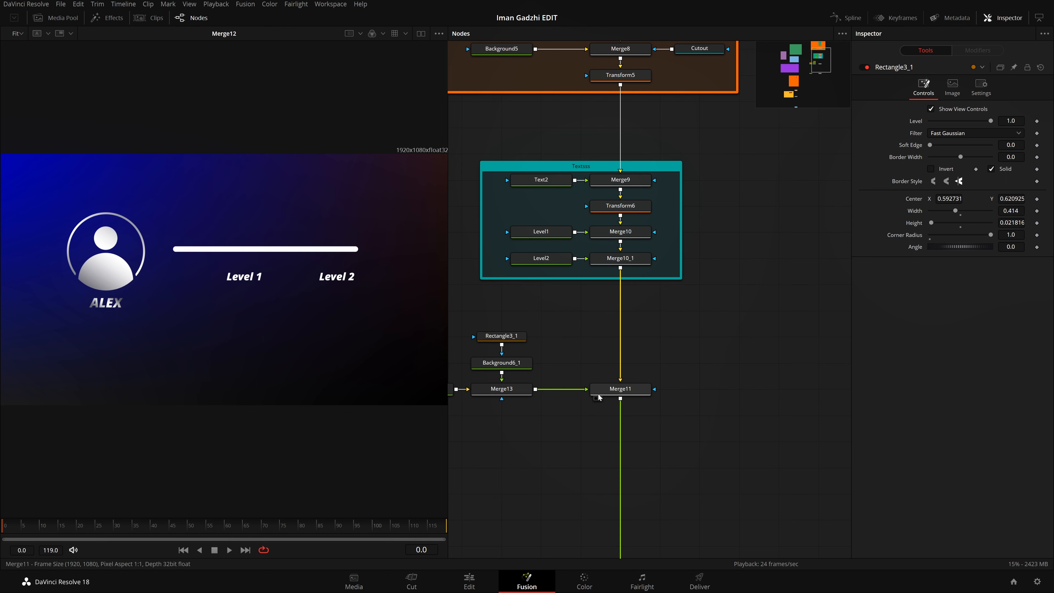
pyautogui.moveTo(691, 387); pyautogui.dragTo(643, 371)
pyautogui.hotkey('shift', 'space')
pyautogui.write('bg')
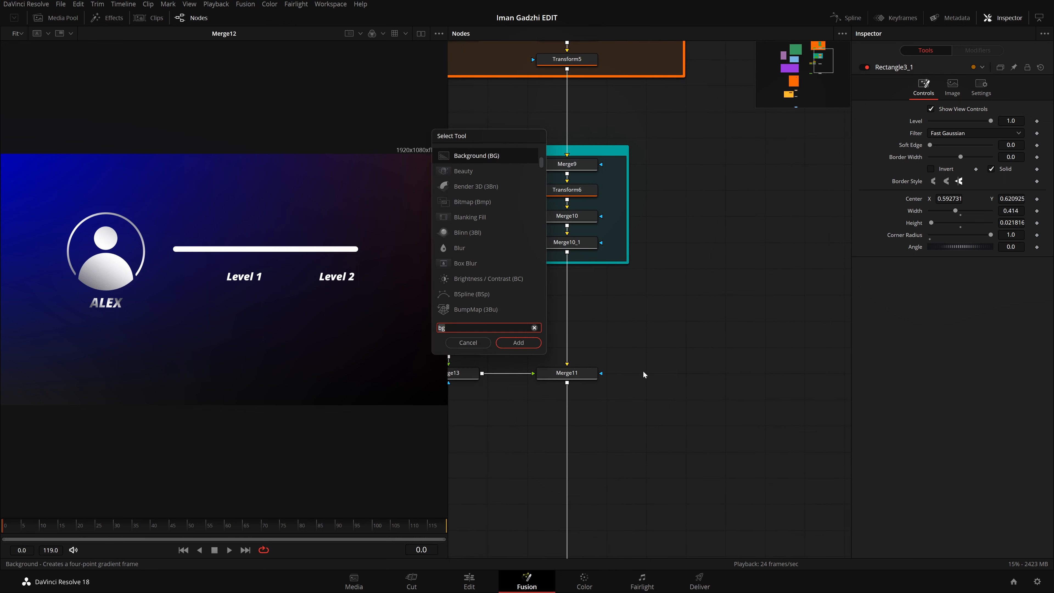
pyautogui.press('BackSpace')
pyautogui.press('BackSpace')
pyautogui.write('rect')
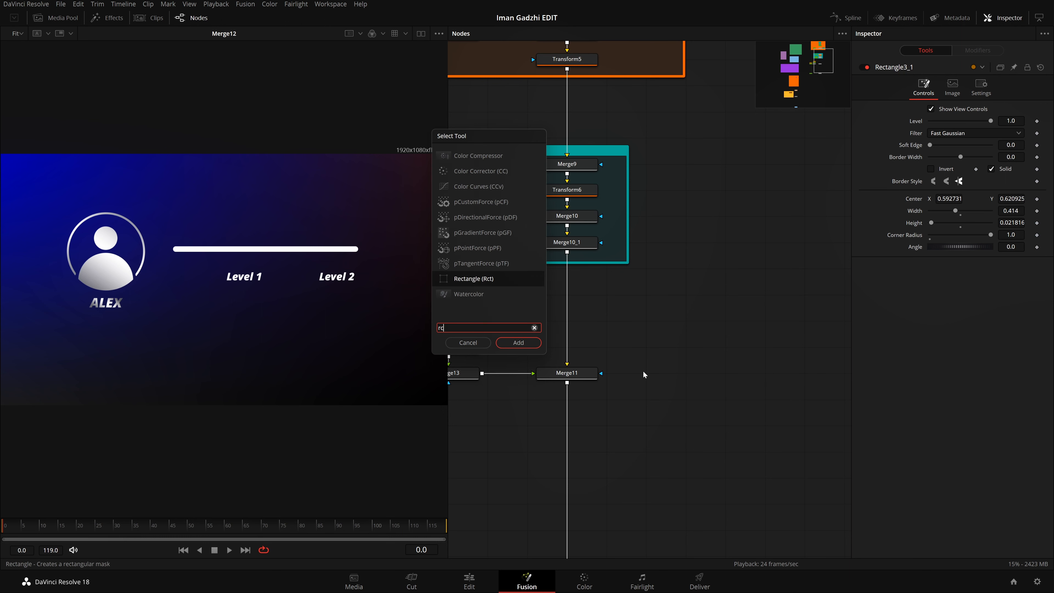
pyautogui.press('Return')
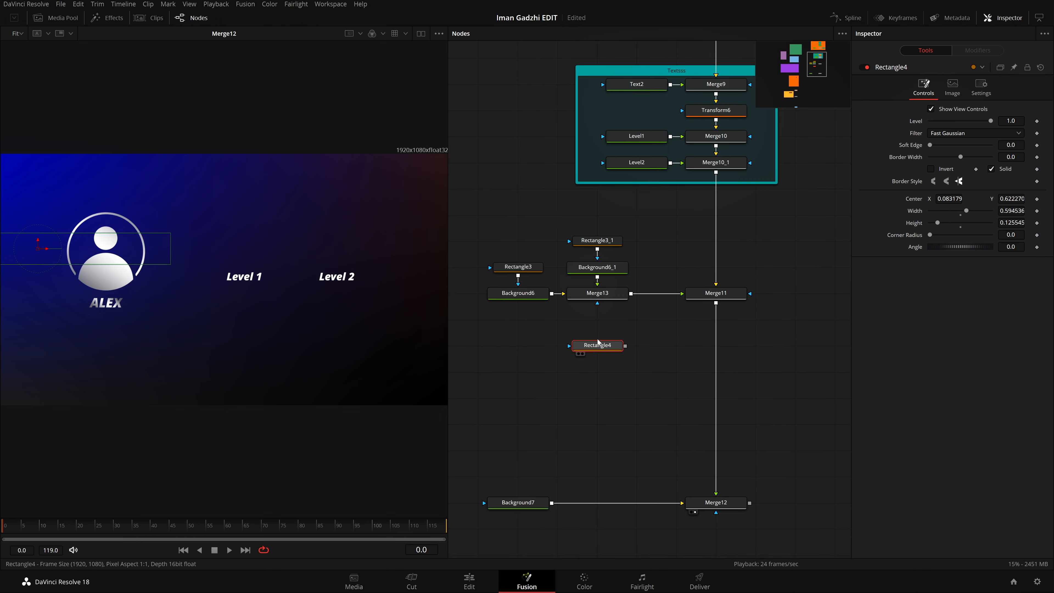
pyautogui.moveTo(625, 345); pyautogui.dragTo(613, 296)
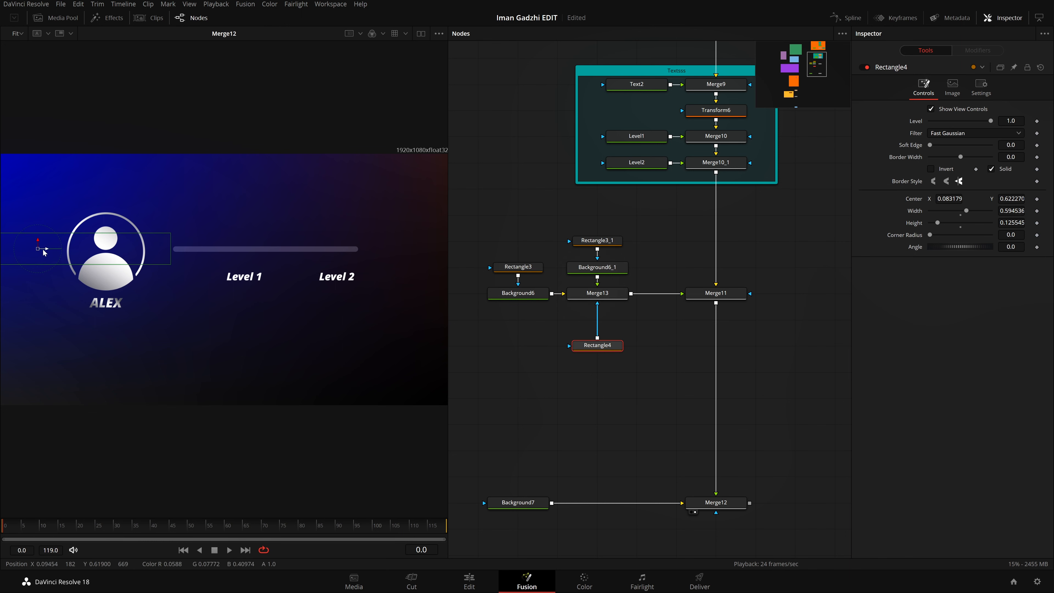
# Step: Place the new mask just before the bar's start at center X about 0.082, and keyframe its Center at frame 0
pyautogui.moveTo(47, 257); pyautogui.dragTo(43, 340)
pyautogui.click(1037, 200)
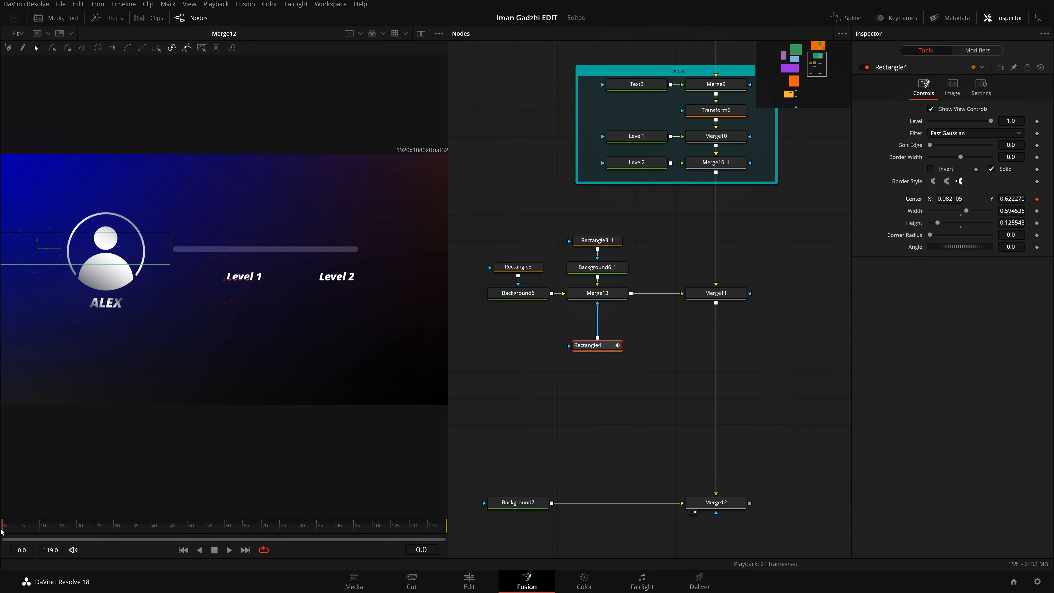
pyautogui.moveTo(37, 533); pyautogui.dragTo(41, 533)
pyautogui.click(1037, 580)
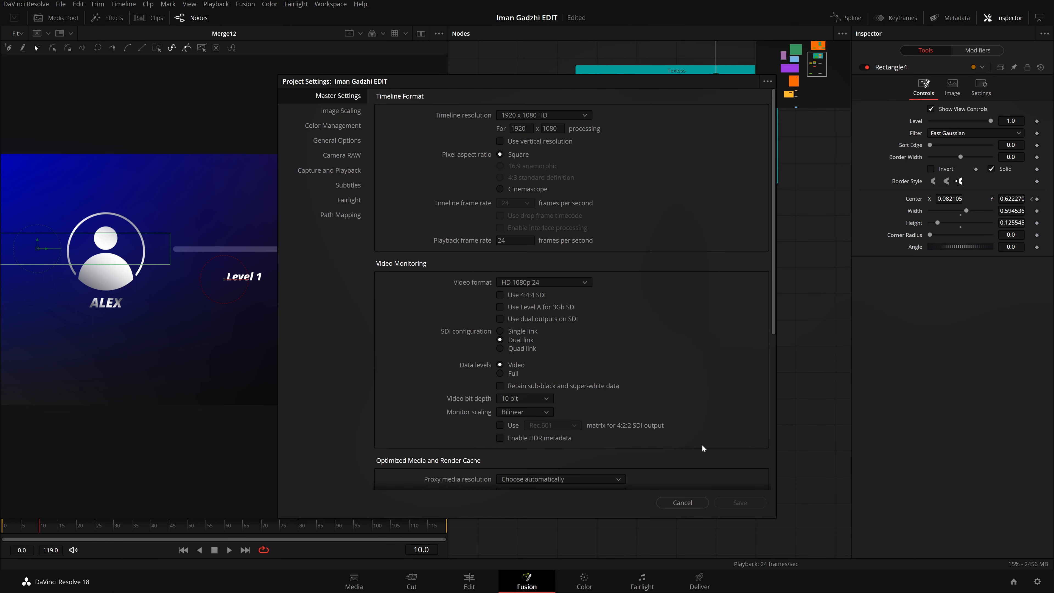
pyautogui.click(683, 503)
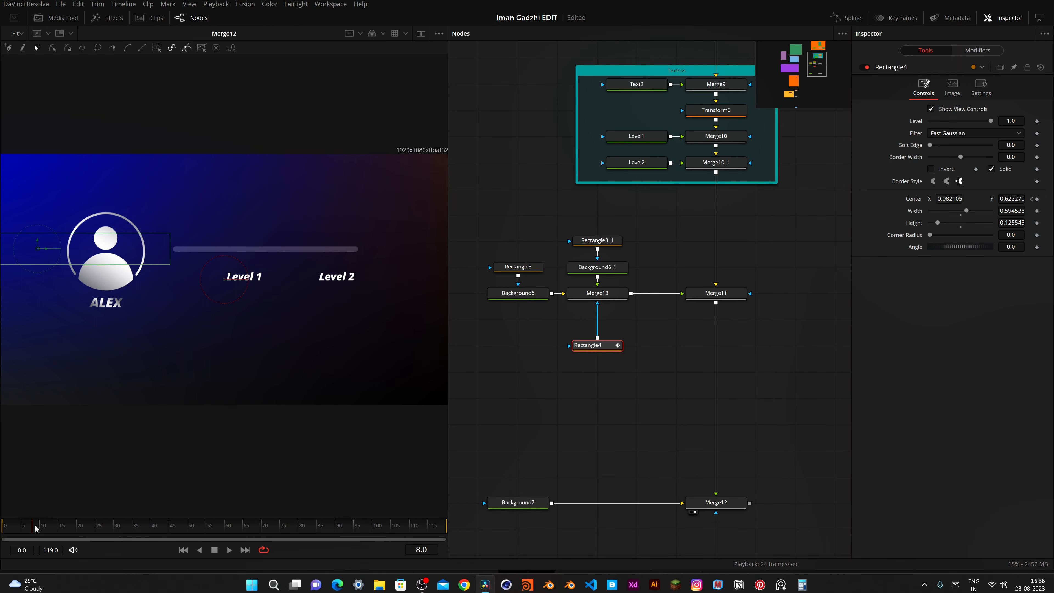
pyautogui.click(92, 527)
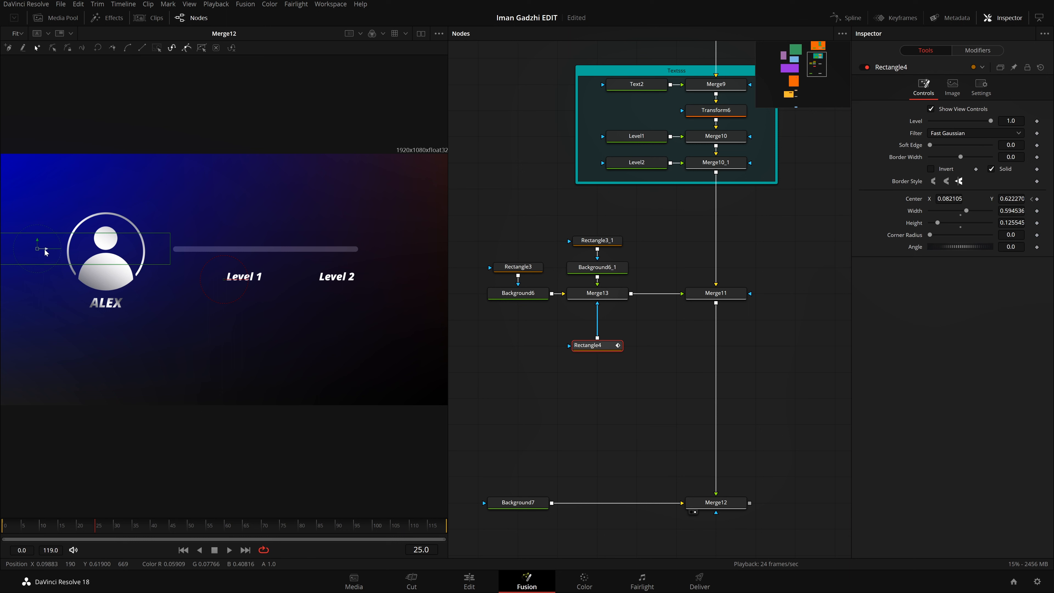
pyautogui.moveTo(45, 251); pyautogui.dragTo(44, 287)
pyautogui.click(1037, 200)
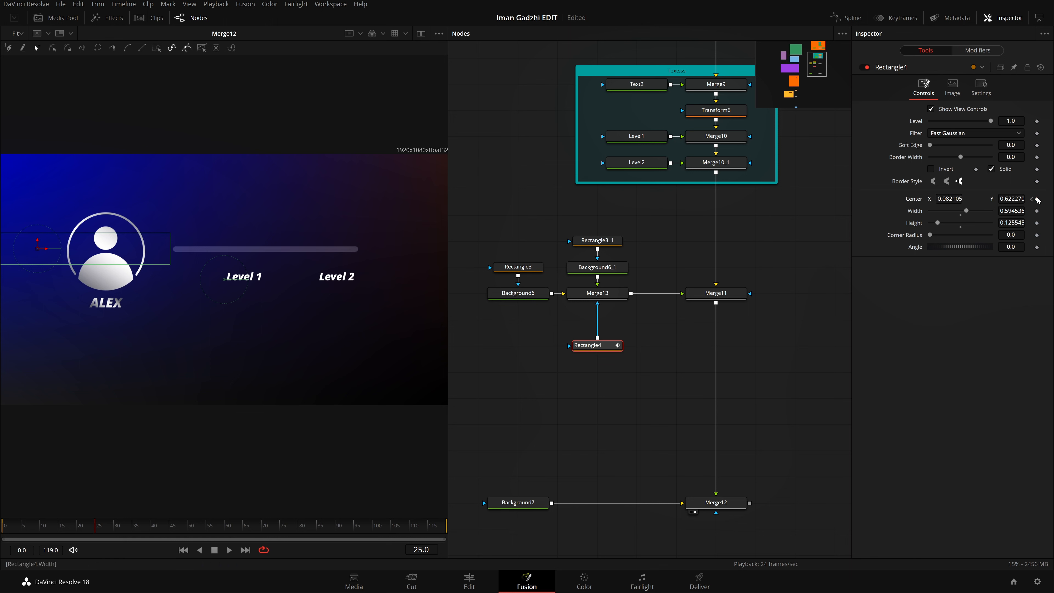
# Step: Keyframe the mask's Center unchanged at frame 10, and at frame 34 with X about 0.287 to fill half the bar
pyautogui.click(46, 528)
pyautogui.click(1037, 198)
pyautogui.moveTo(49, 532); pyautogui.dragTo(101, 532)
pyautogui.moveTo(45, 248); pyautogui.dragTo(159, 272)
pyautogui.hotkey('ctrl', 's')
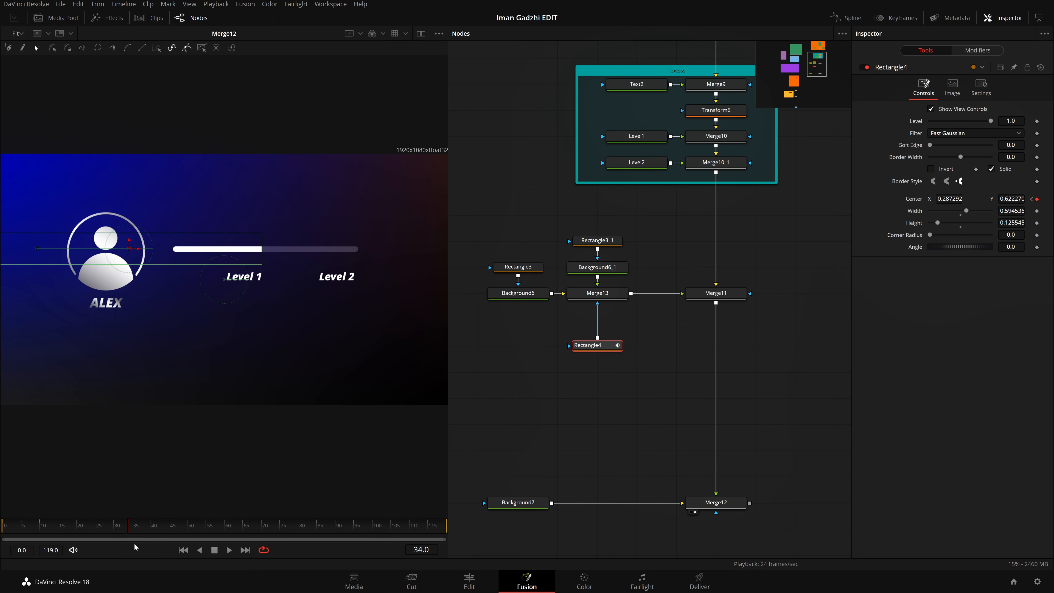
# Step: Hold the mask's Center with a keyframe at frame 50, and set X to about 0.523 at frame 74 to fill the bar
pyautogui.moveTo(140, 533); pyautogui.dragTo(150, 534)
pyautogui.press('Left')
pyautogui.moveTo(138, 252); pyautogui.dragTo(243, 252)
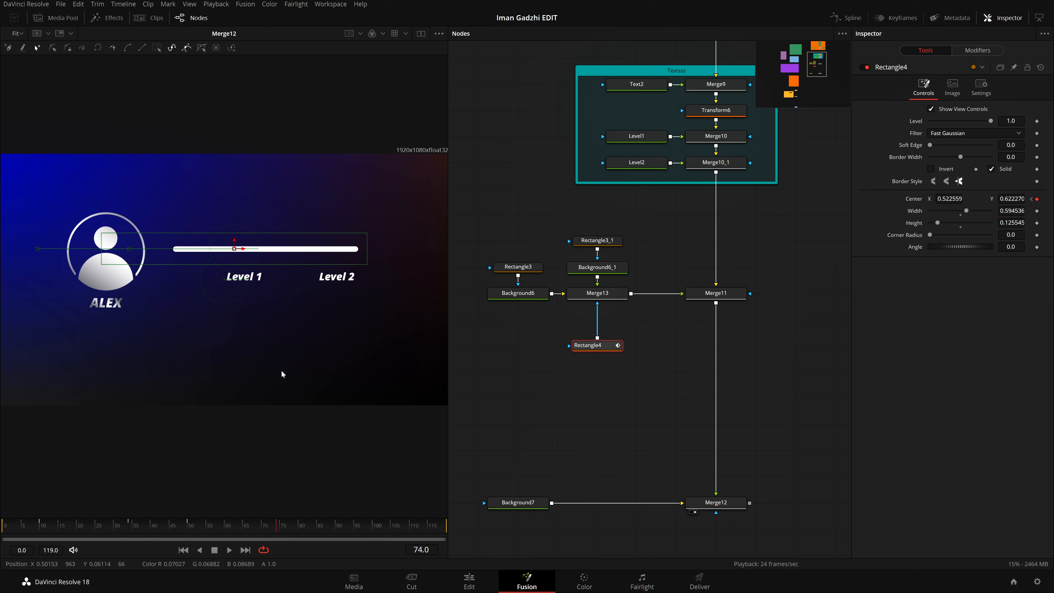
# Step: Return the playhead to frame 11 and show Rectangle4's displacement curve in the Spline editor, fitted to the view
pyautogui.moveTo(277, 528); pyautogui.dragTo(43, 526)
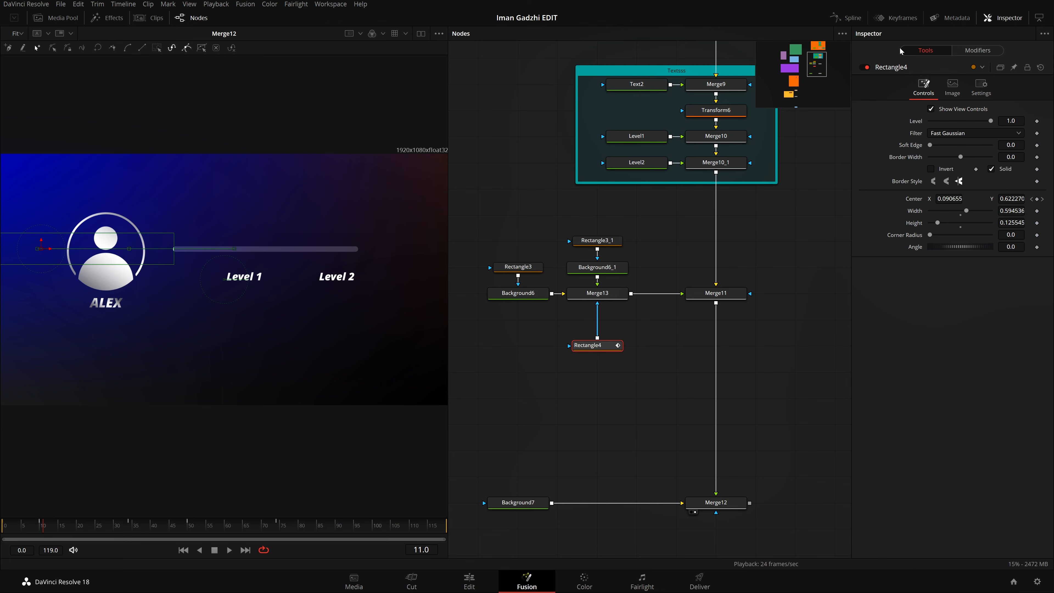
pyautogui.click(846, 20)
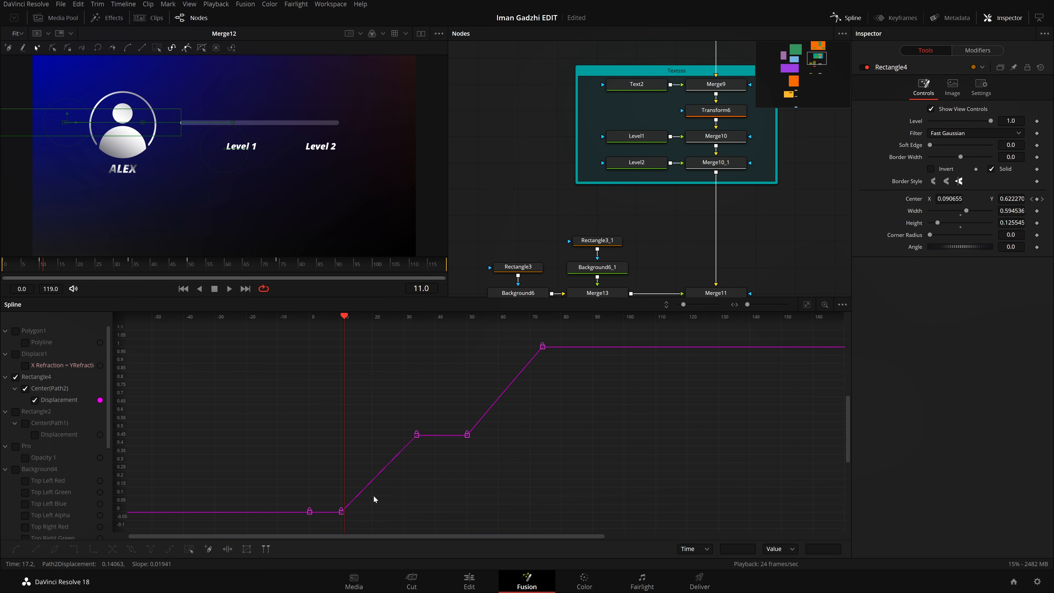
pyautogui.click(805, 303)
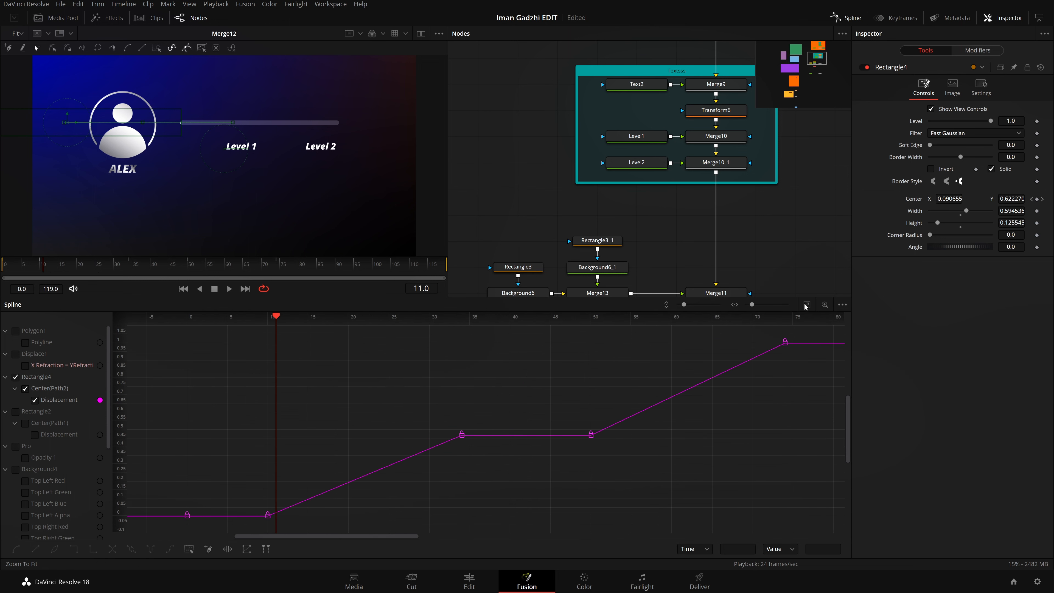
# Step: Select all of Rectangle4's displacement keyframes and shift them later so the sequence starts at frame 20
pyautogui.moveTo(814, 330); pyautogui.dragTo(154, 551)
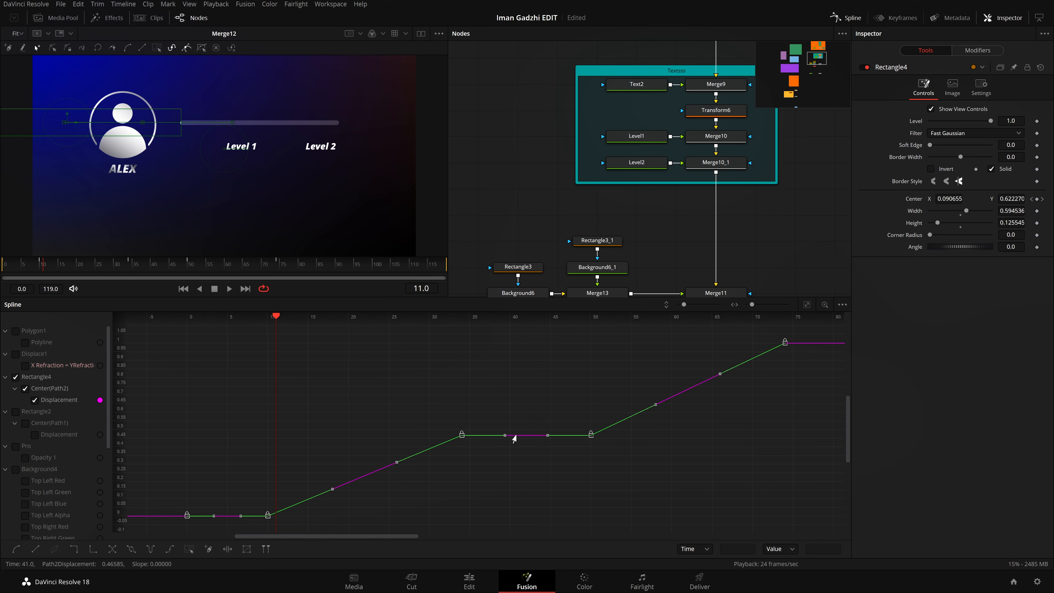
pyautogui.press('Right')
pyautogui.press('Right')
pyautogui.press('Right')
pyautogui.press('Right')
pyautogui.press('Right')
pyautogui.press('Right')
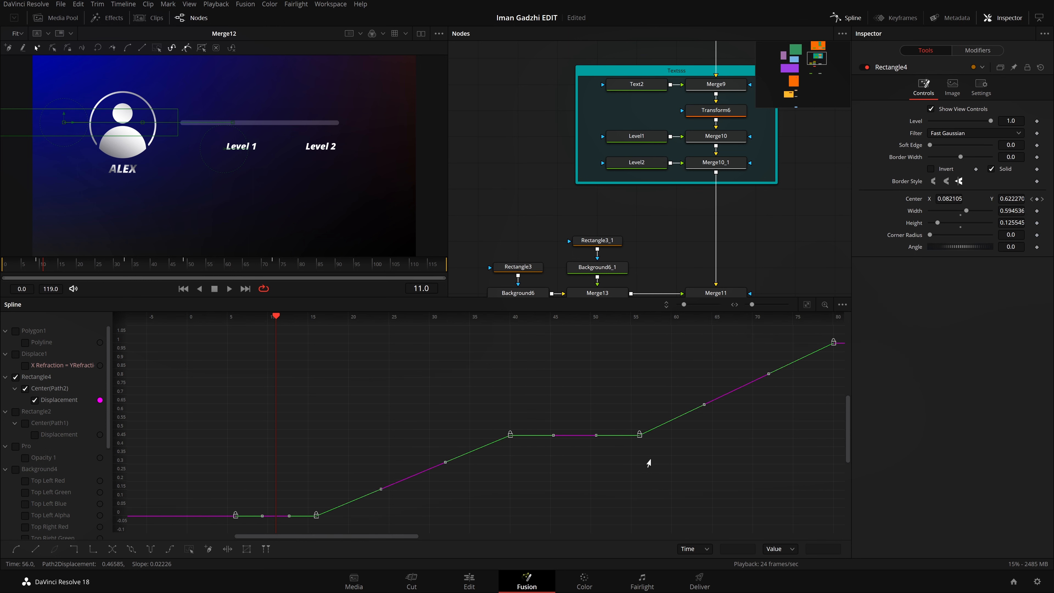
pyautogui.press('Left')
pyautogui.press('Left')
pyautogui.press('Left')
pyautogui.press('Left')
pyautogui.press('Left')
pyautogui.press('Left')
pyautogui.press('Left')
pyautogui.press('Left')
pyautogui.press('Left')
pyautogui.press('Left')
pyautogui.press('Left')
pyautogui.press('Left')
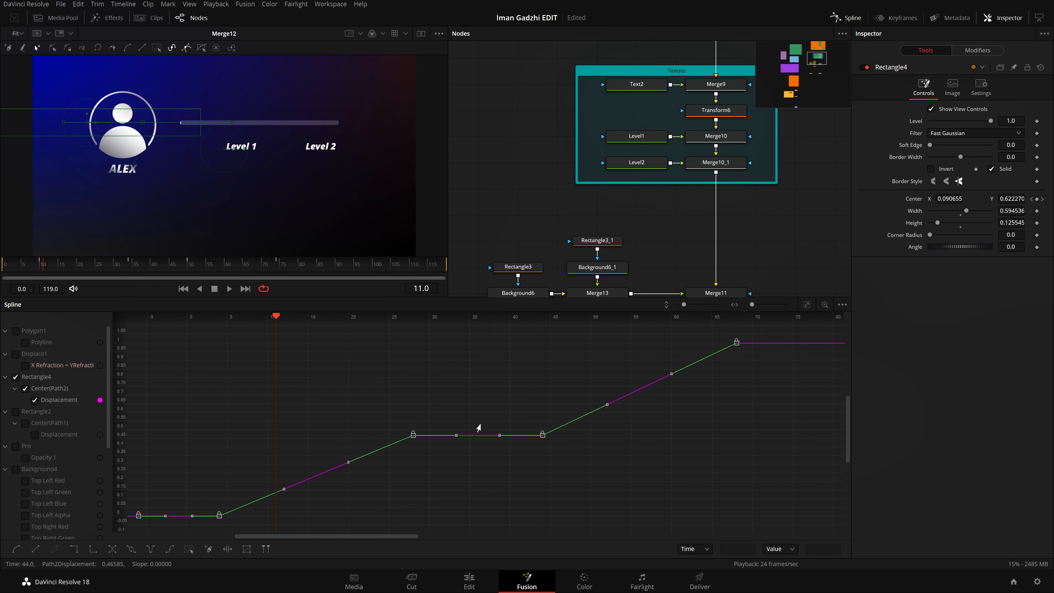
pyautogui.press('Right')
pyautogui.press('Right')
pyautogui.press('Right')
pyautogui.press('Right')
pyautogui.press('Right')
pyautogui.press('Right')
pyautogui.press('Right')
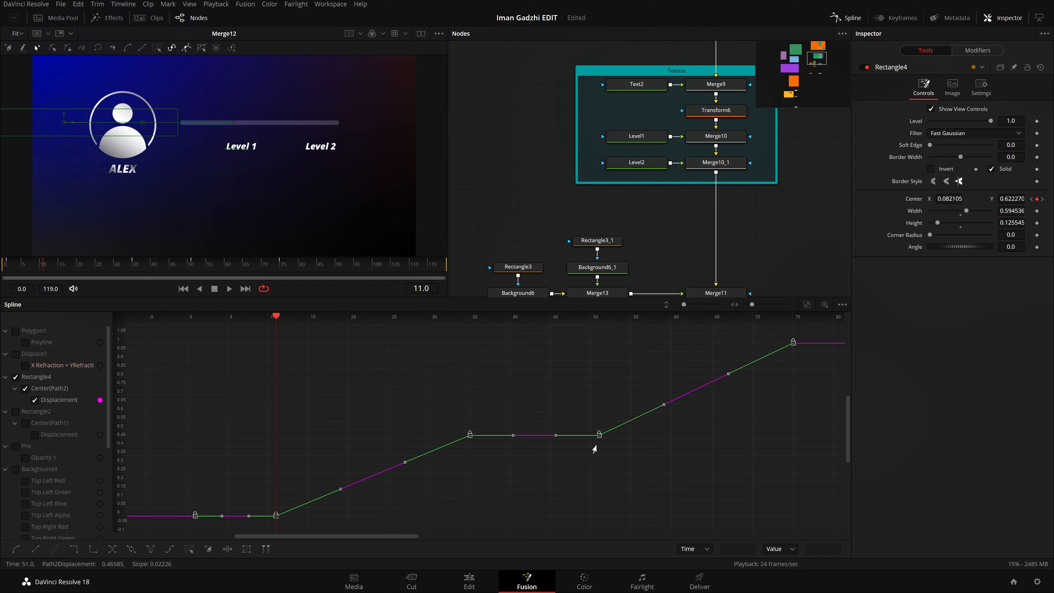
pyautogui.press('Right')
pyautogui.press('Right')
pyautogui.press('Right')
pyautogui.press('Right')
pyautogui.press('Right')
pyautogui.press('Right')
pyautogui.press('Right')
pyautogui.press('Right')
pyautogui.press('Right')
pyautogui.press('Right')
pyautogui.press('Right')
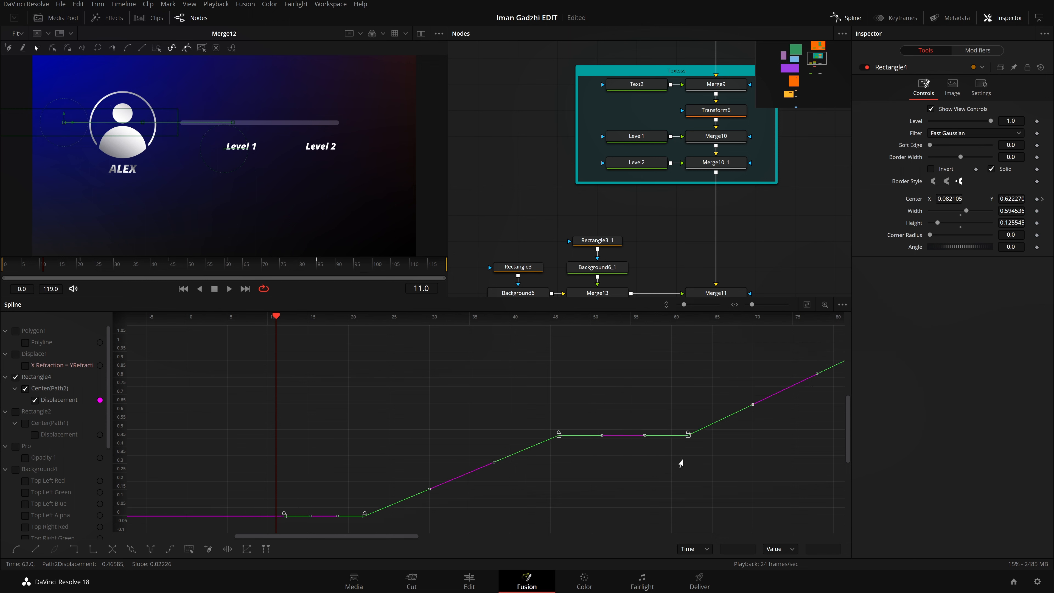
pyautogui.press('Right')
pyautogui.press('Right')
pyautogui.press('Right')
pyautogui.press('Right')
pyautogui.press('Right')
pyautogui.press('Right')
pyautogui.press('Right')
pyautogui.press('Right')
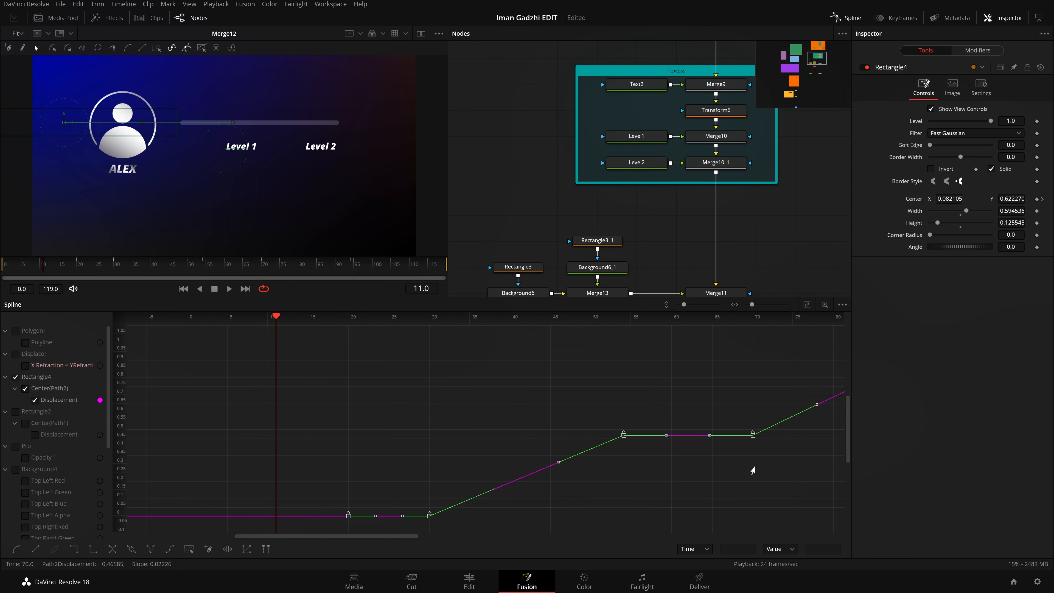
# Step: Save the project and play the shifted fill animation from the start
pyautogui.hotkey('ctrl', 's')
pyautogui.moveTo(46, 265); pyautogui.dragTo(1, 275)
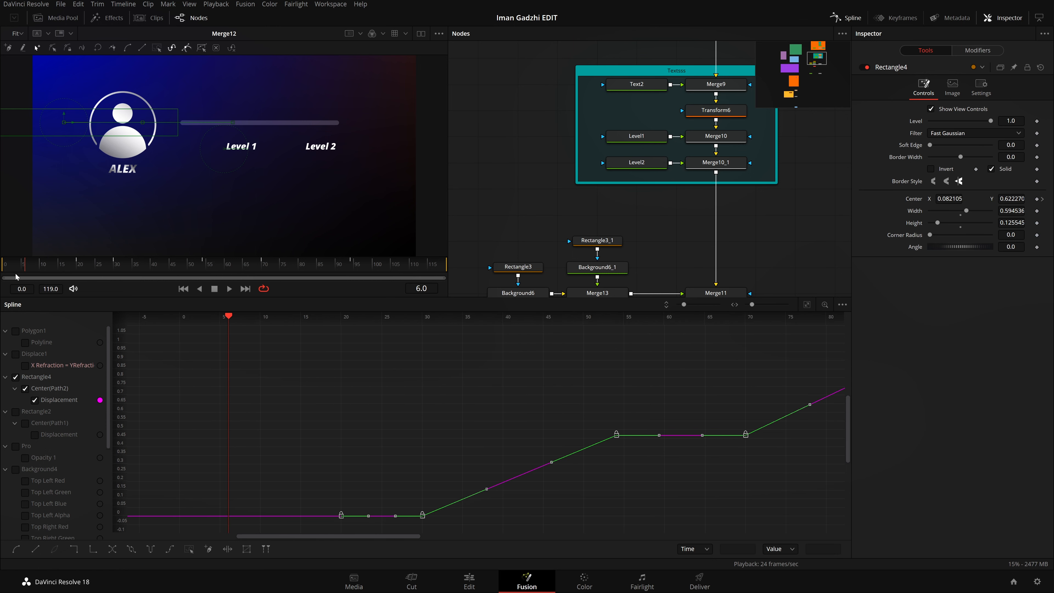
pyautogui.press('space')
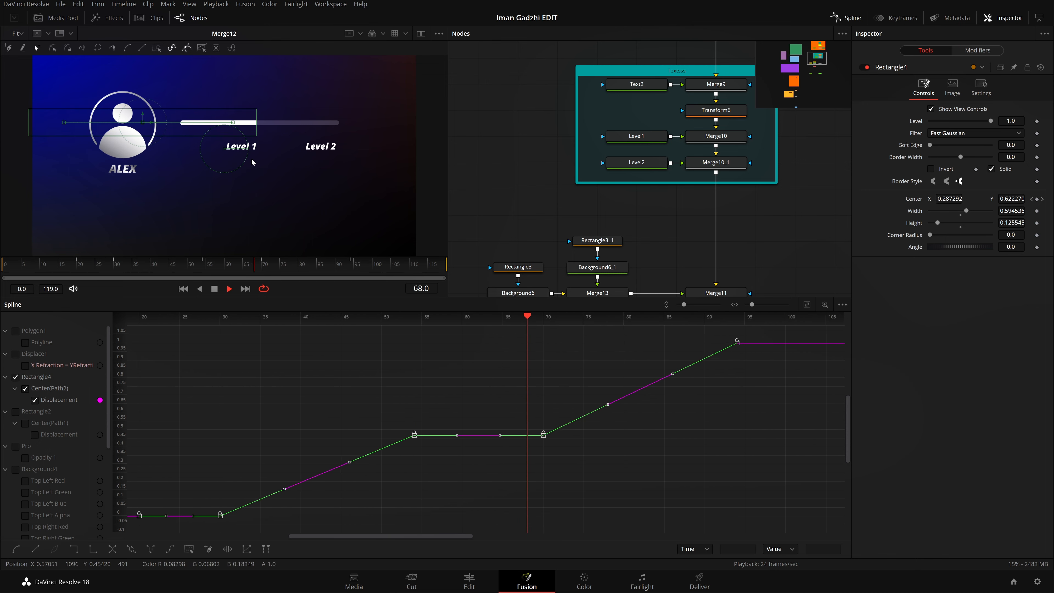
pyautogui.press('space')
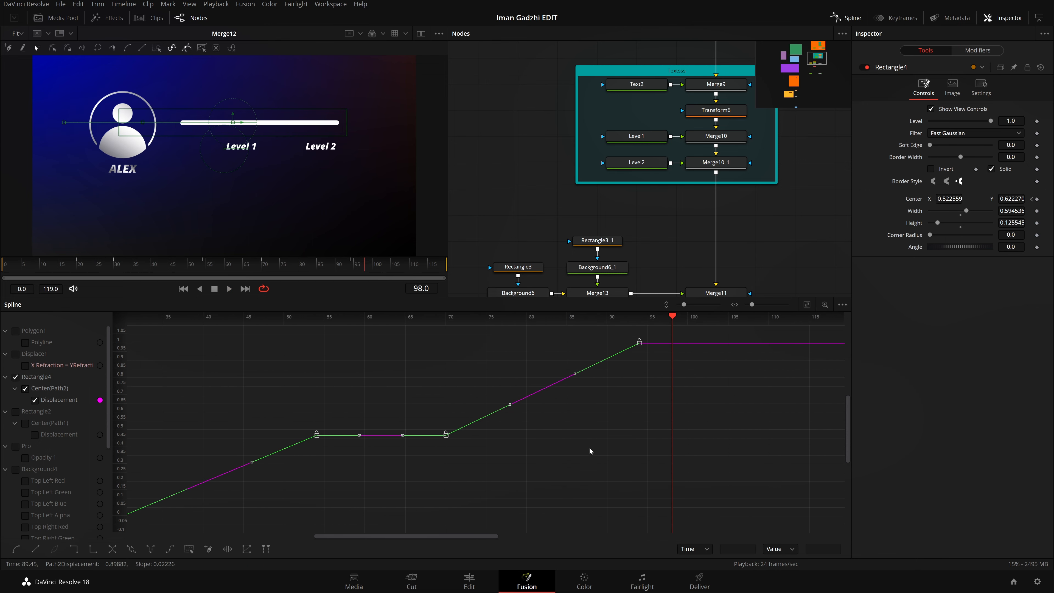
# Step: Select all of Rectangle4's displacement keyframes and smooth the curve between them
pyautogui.moveTo(558, 455); pyautogui.dragTo(710, 452)
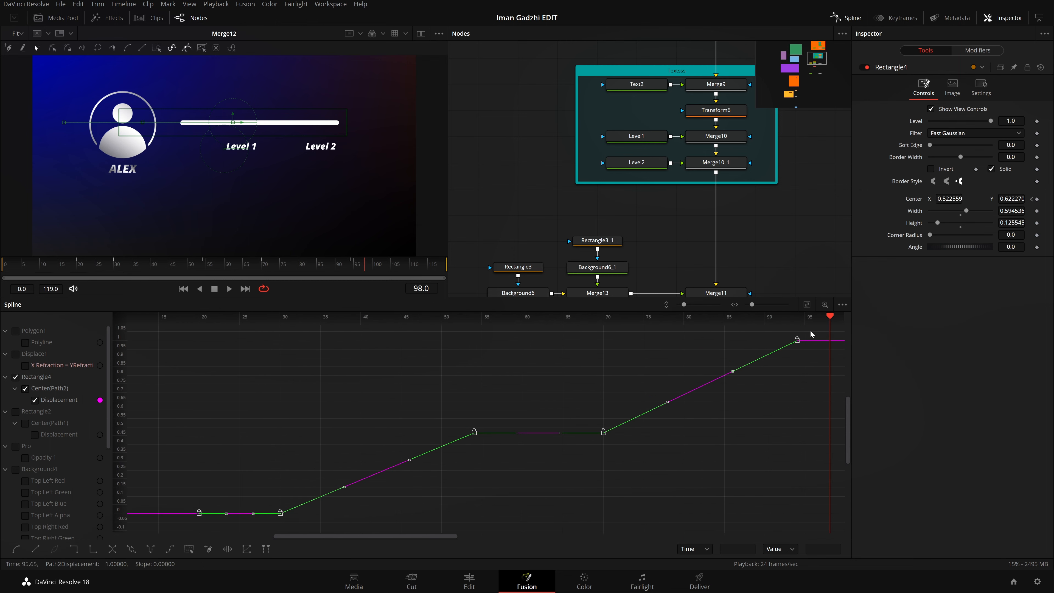
pyautogui.moveTo(815, 333); pyautogui.dragTo(227, 510)
pyautogui.hotkey('ctrl', 'a')
pyautogui.press('s')
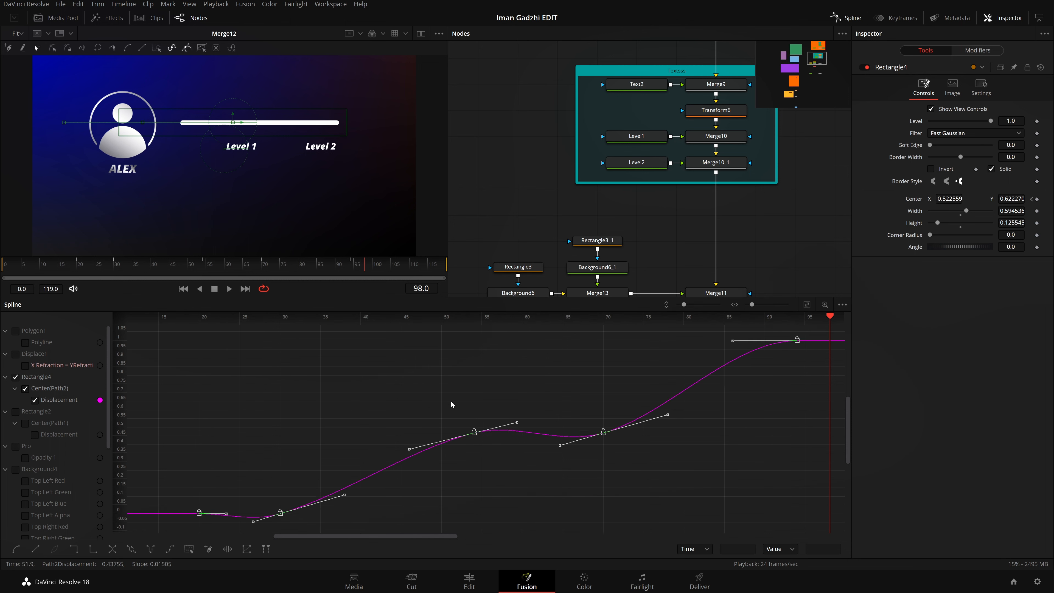
# Step: Play the smoothed fill animation from the start, pausing around the hold at half fill
pyautogui.moveTo(180, 270); pyautogui.dragTo(1, 298)
pyautogui.press('space')
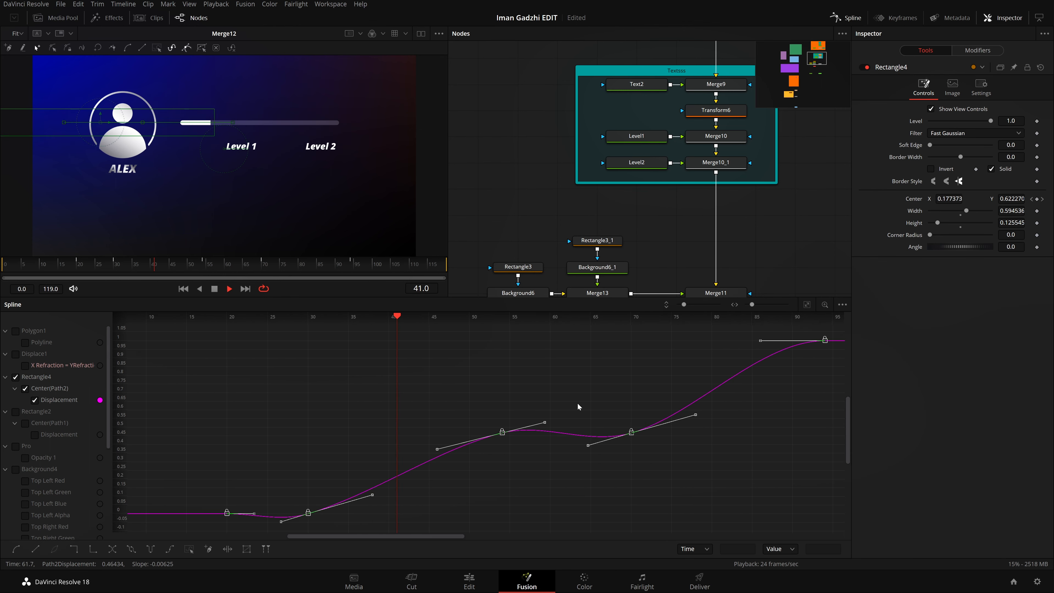
pyautogui.press('space')
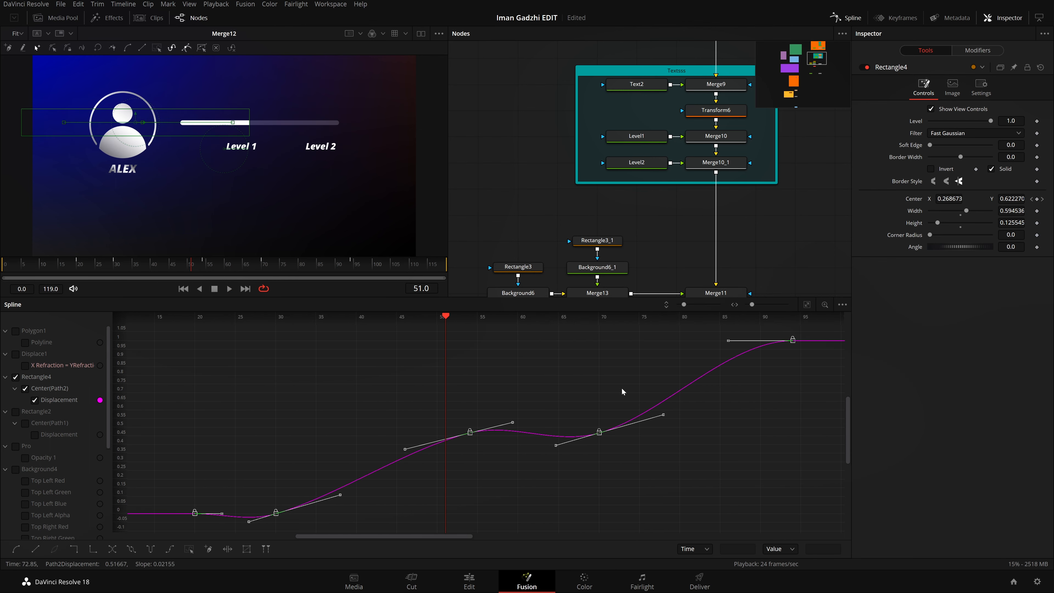
pyautogui.press('space')
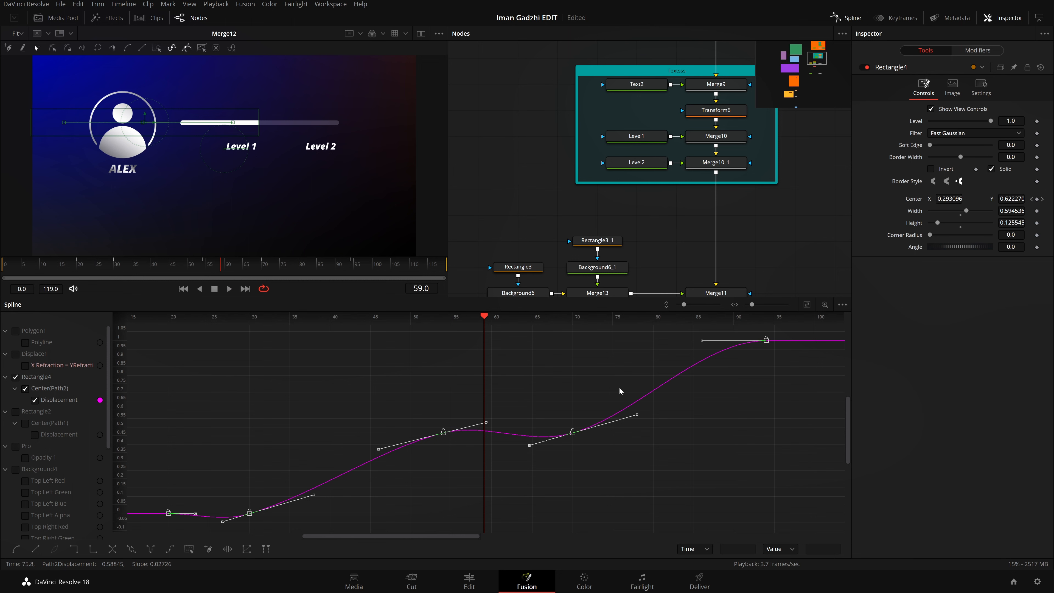
# Step: Flatten the curve at all selected keyframes with ease in/out values shown for editing, and save the project
pyautogui.press('f')
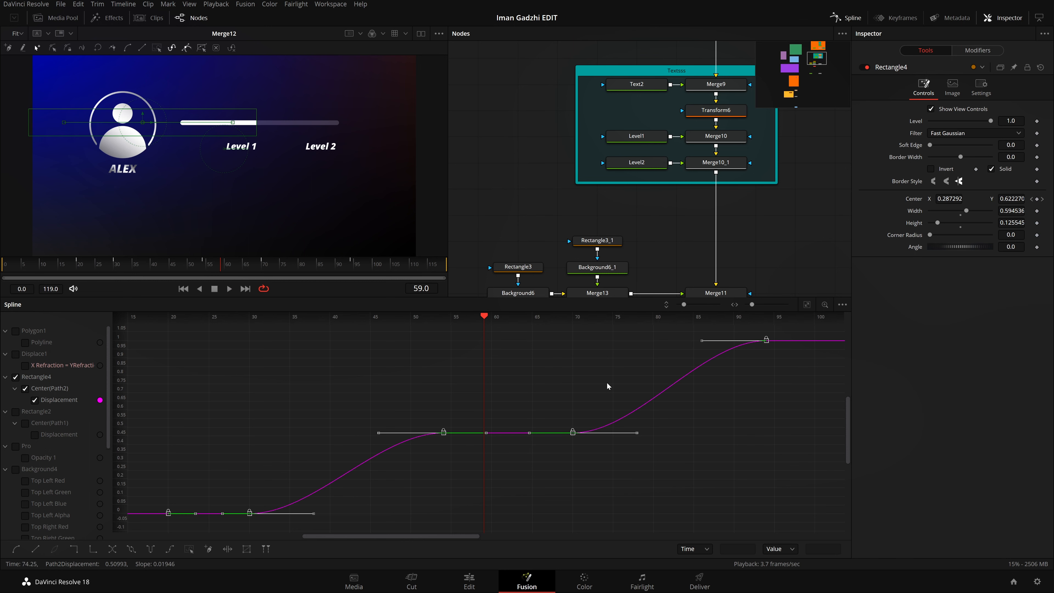
pyautogui.press('t')
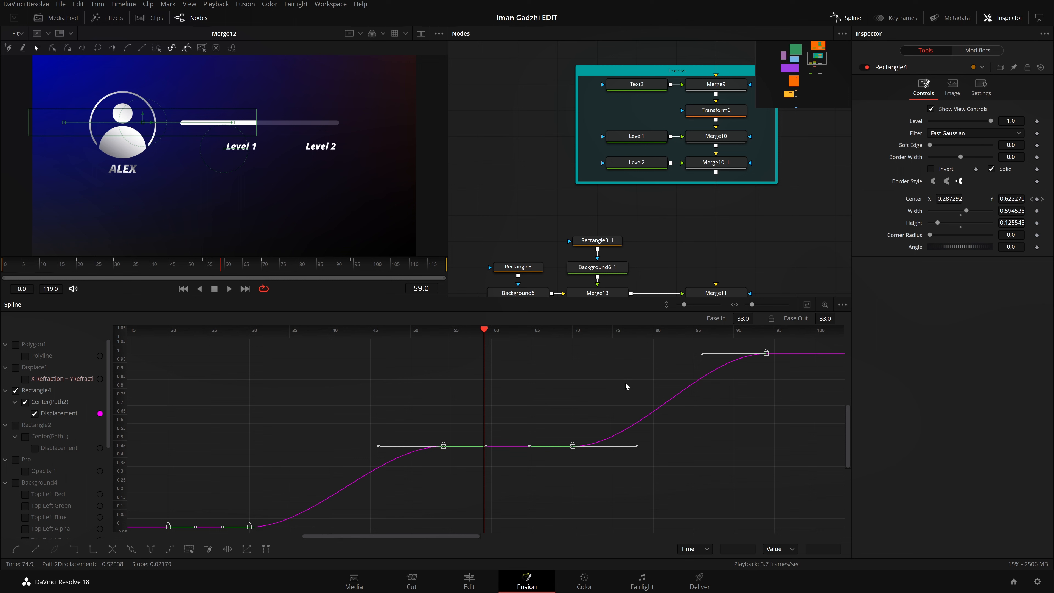
pyautogui.scroll(-1, 768, 412)
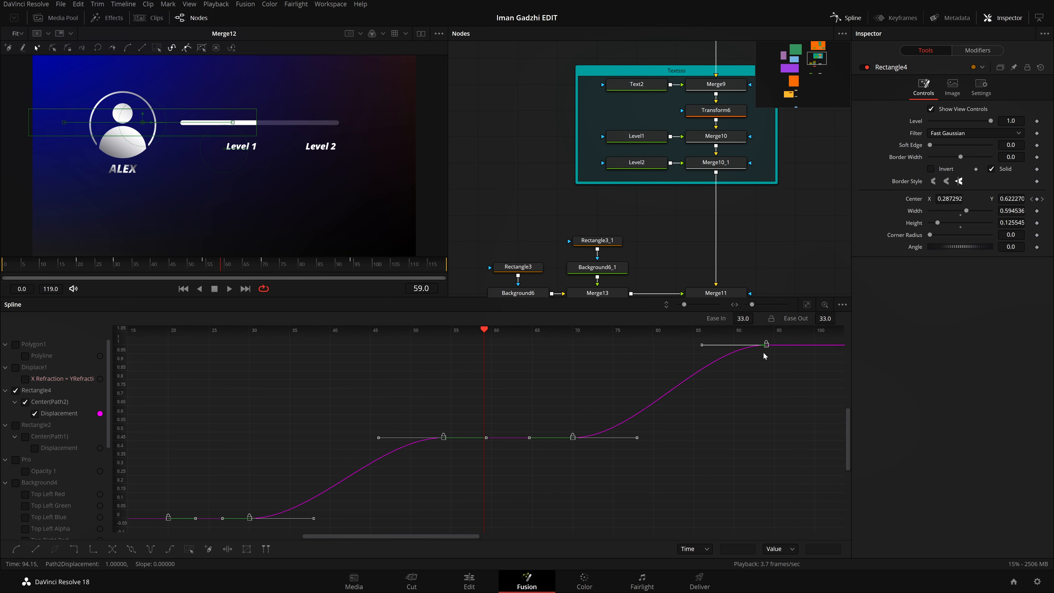
pyautogui.moveTo(745, 319)
pyautogui.mouseDown()
pyautogui.moveTo(762, 319)
pyautogui.moveTo(745, 319)
pyautogui.mouseUp()
pyautogui.hotkey('ctrl', 's')
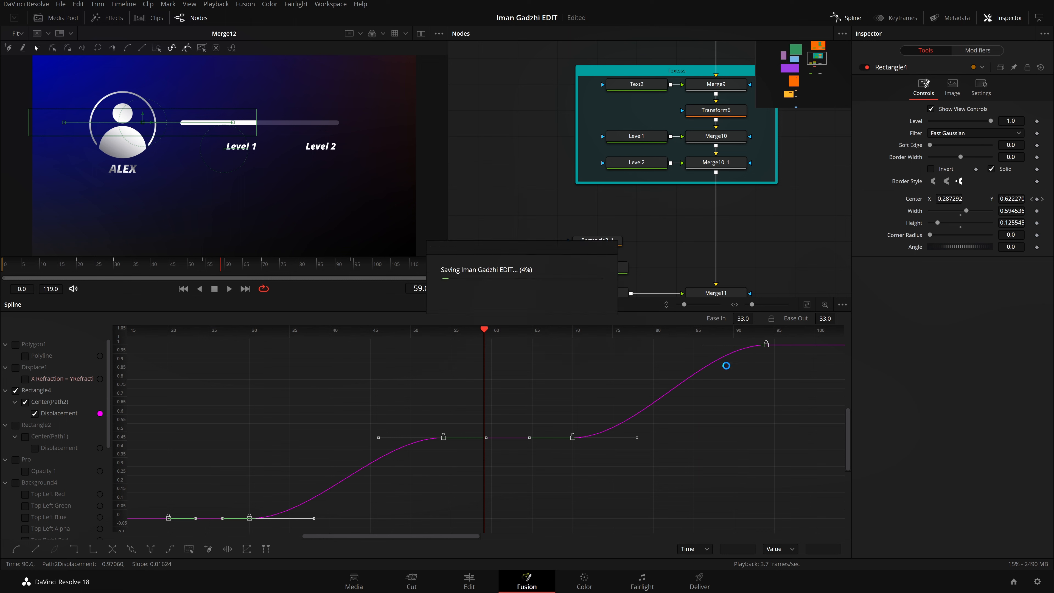
# Step: Set Ease In to about 87 for the displacement keyframes at frames 30, 54 and 94
pyautogui.click(773, 388)
pyautogui.click(766, 345)
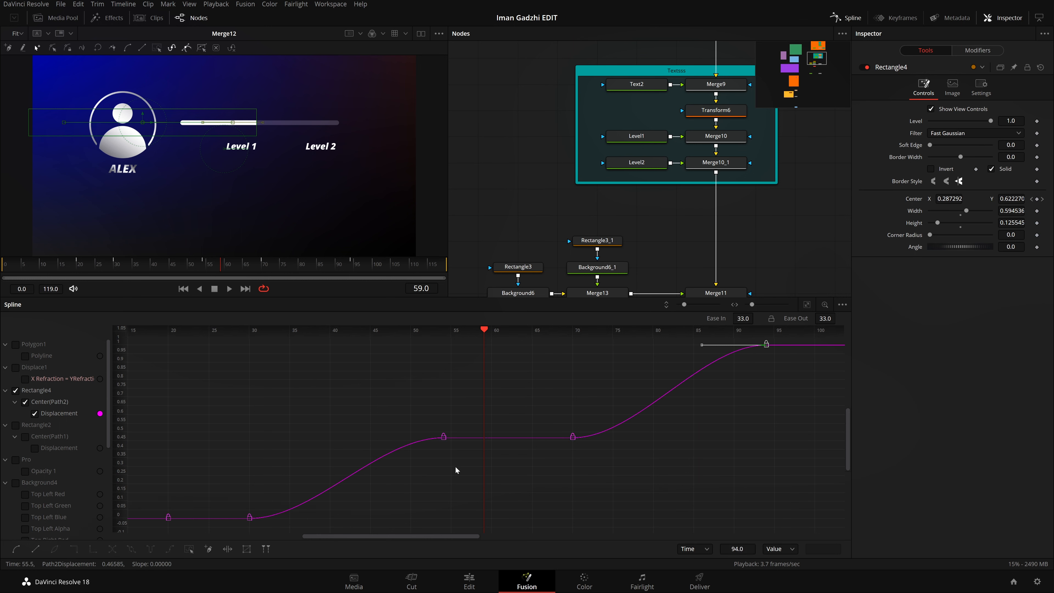
pyautogui.moveTo(462, 466); pyautogui.dragTo(432, 429)
pyautogui.moveTo(253, 506); pyautogui.dragTo(234, 500)
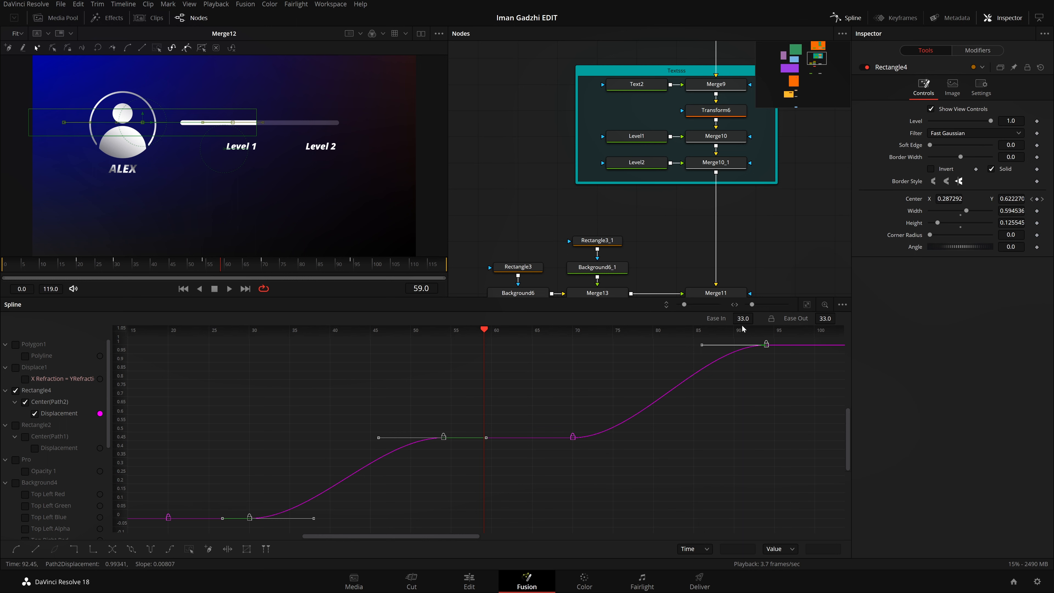
pyautogui.moveTo(743, 319); pyautogui.dragTo(756, 317)
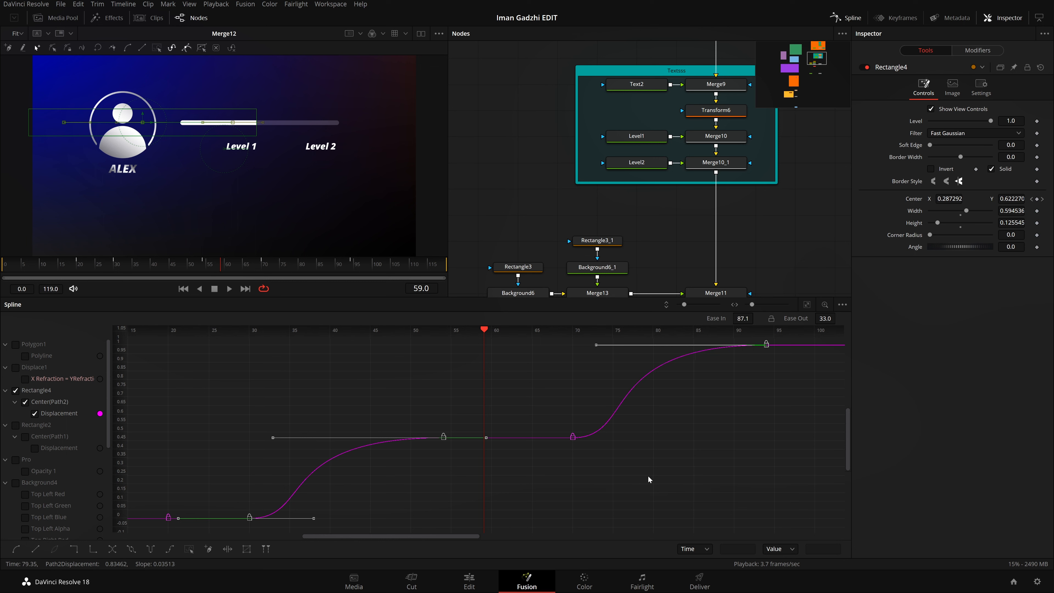
# Step: Set Ease Out to 50 for the keyframes at frames 30 and 70, where each fill movement starts
pyautogui.moveTo(650, 476); pyautogui.dragTo(544, 418)
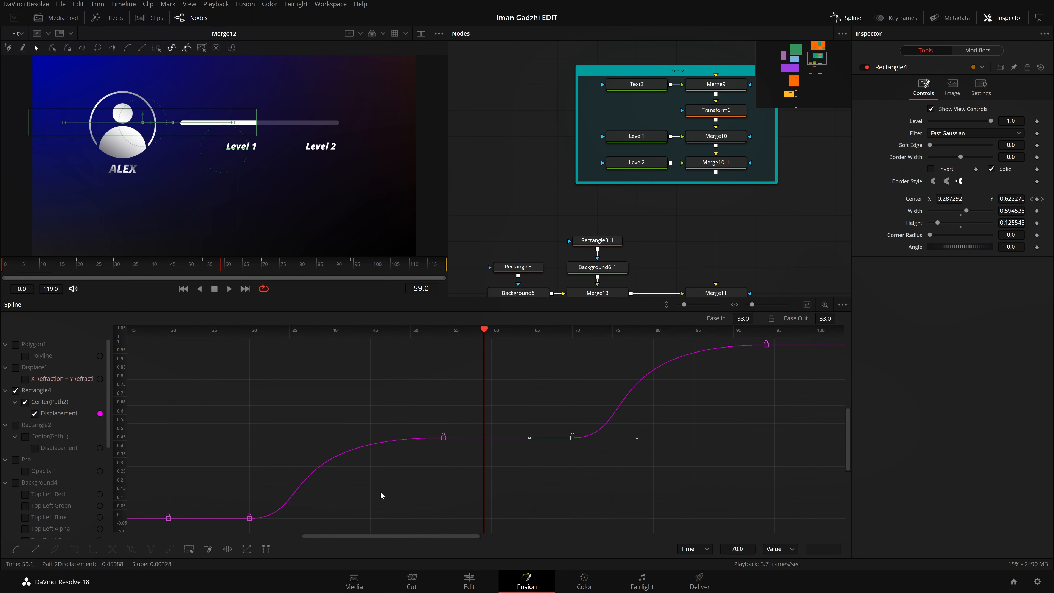
pyautogui.moveTo(312, 517); pyautogui.dragTo(292, 532)
pyautogui.moveTo(564, 430); pyautogui.dragTo(634, 471)
pyautogui.moveTo(825, 318); pyautogui.dragTo(838, 316)
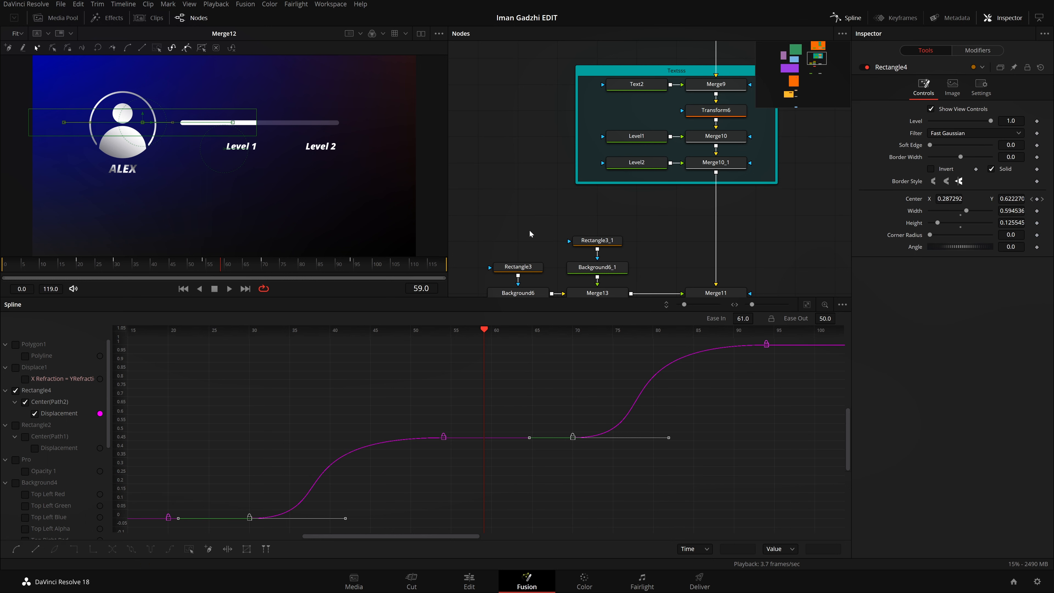
# Step: Play the eased fill animation from frame 0 to check its motion
pyautogui.press('Home')
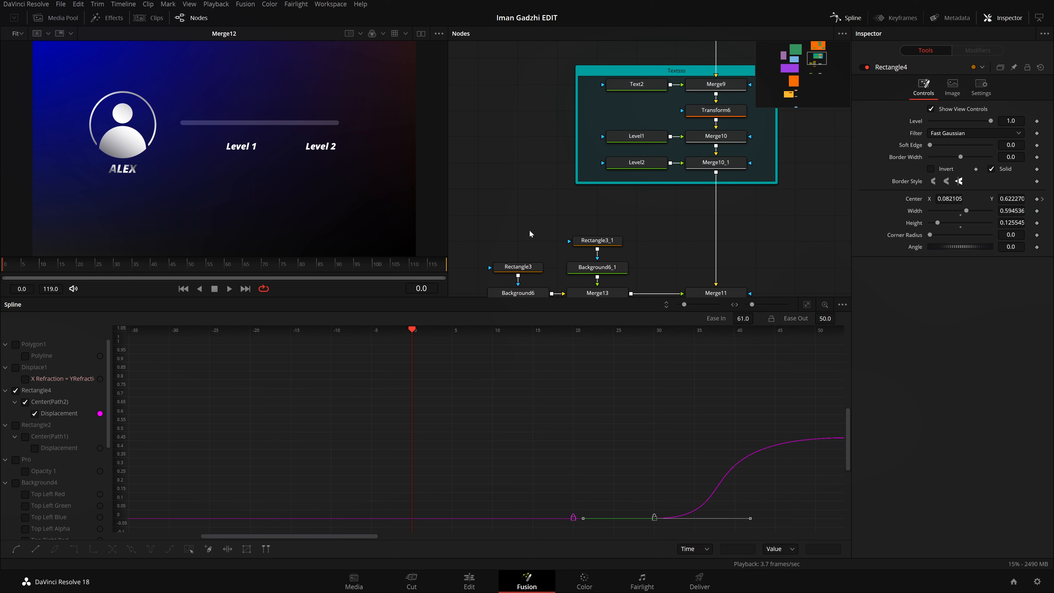
pyautogui.press('space')
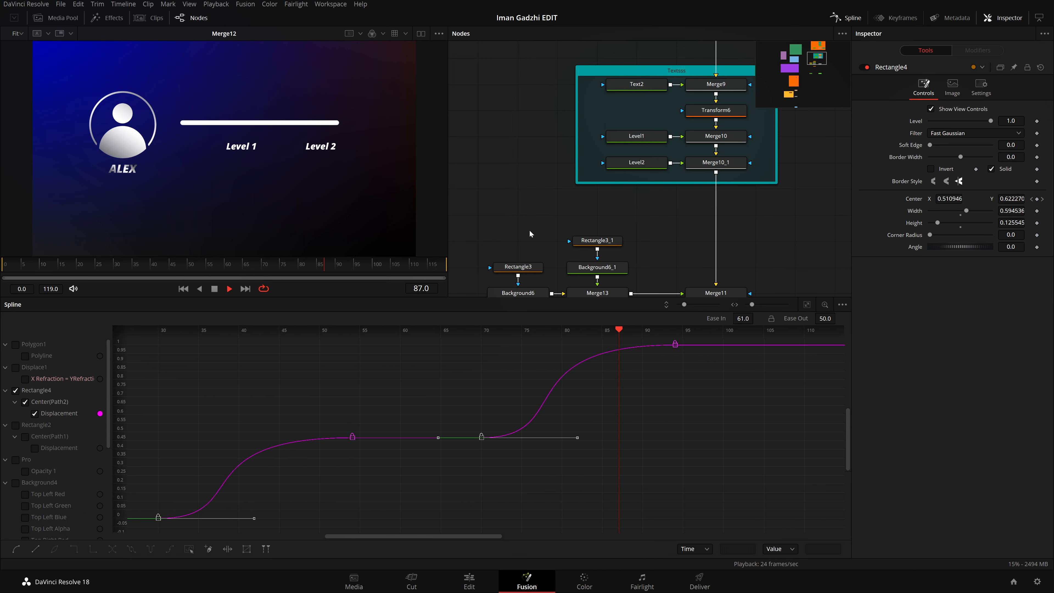
pyautogui.press('space')
# Step: Reduce Ease Out to 27.7 for the keyframes at frames 30 and 70, and replay the fill from the start
pyautogui.moveTo(525, 521); pyautogui.dragTo(632, 511)
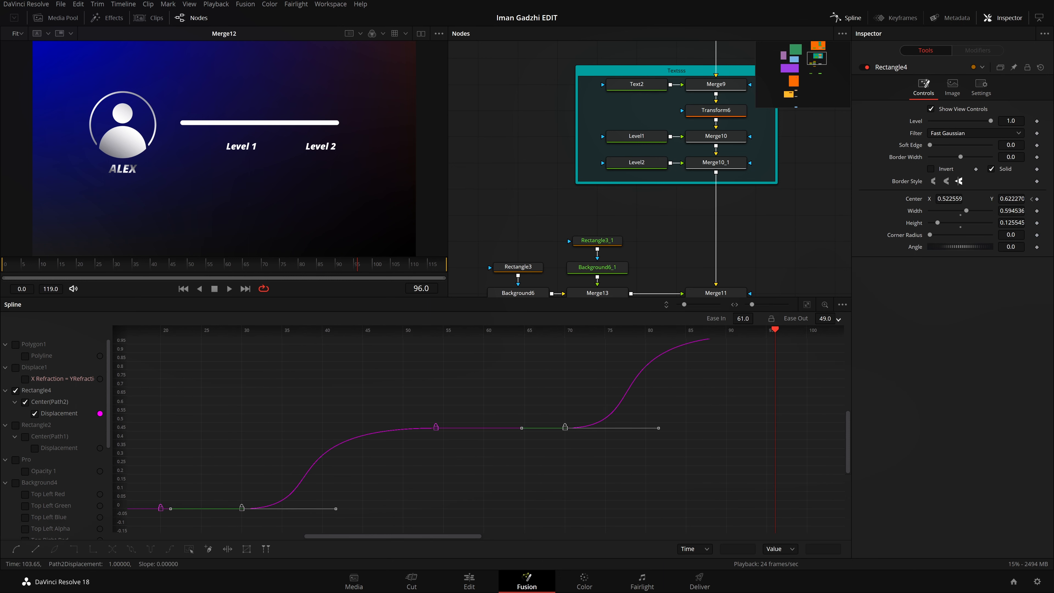
pyautogui.moveTo(825, 318); pyautogui.dragTo(816, 318)
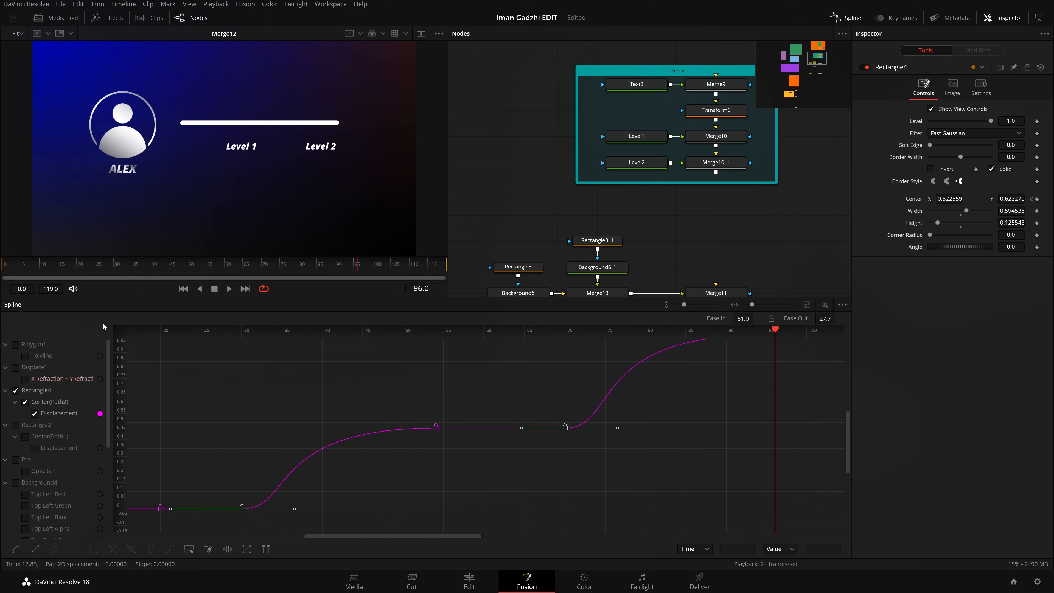
pyautogui.click(3, 266)
pyautogui.press('space')
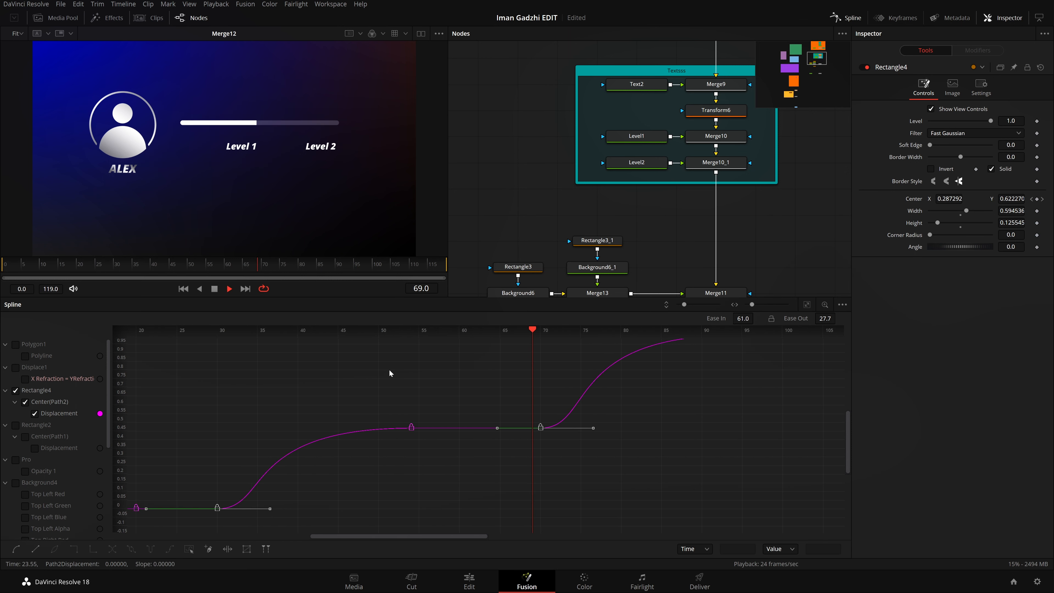
# Step: Reduce Ease In to 65.6 for the keyframes at frames 54 and 94, where each fill movement ends
pyautogui.moveTo(389, 369); pyautogui.dragTo(436, 391)
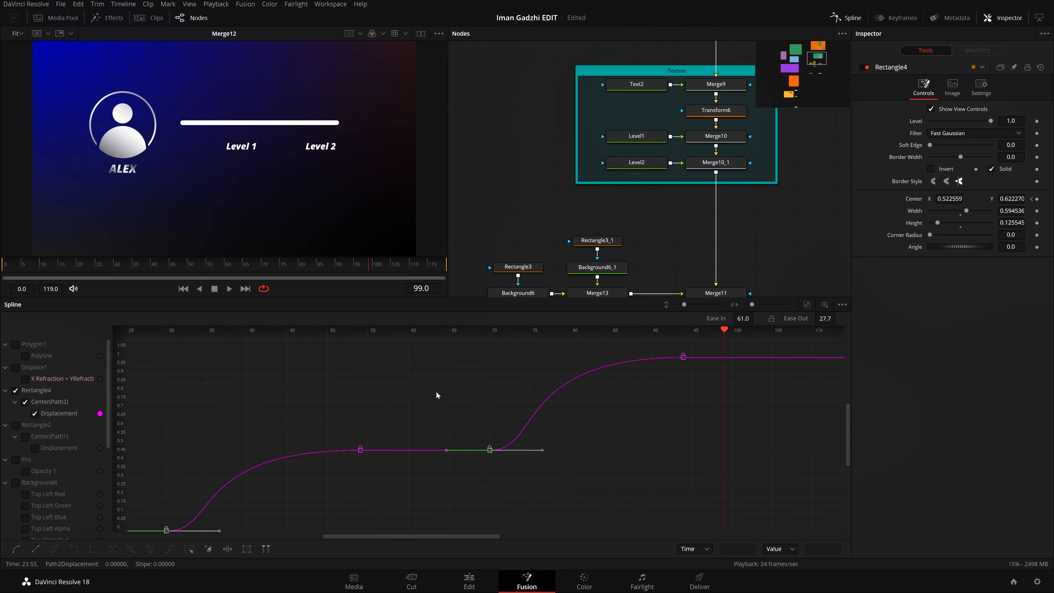
pyautogui.moveTo(647, 339); pyautogui.dragTo(511, 338)
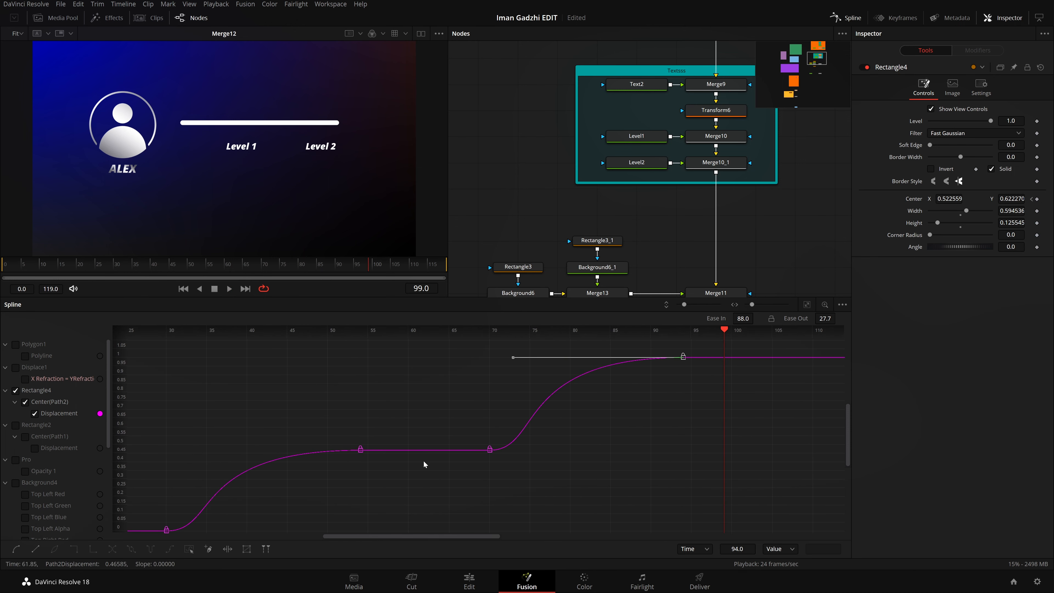
pyautogui.keyDown('ctrl'); pyautogui.click(360, 449); pyautogui.keyUp('ctrl')
pyautogui.moveTo(742, 318); pyautogui.dragTo(726, 318)
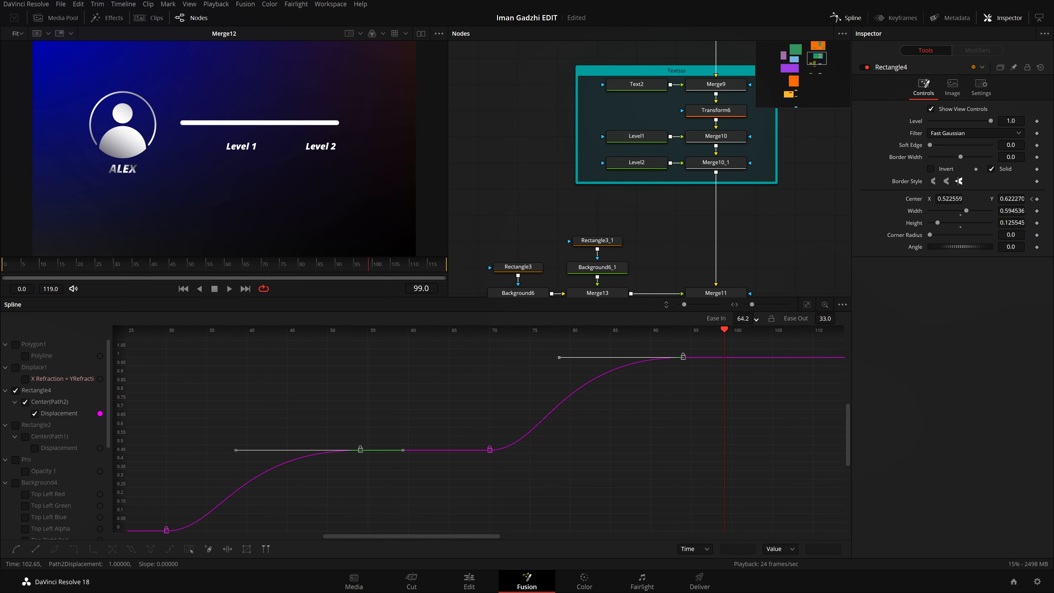
# Step: Replay the animation from the first frame to check the softer ease in
pyautogui.click(183, 290)
pyautogui.press('space')
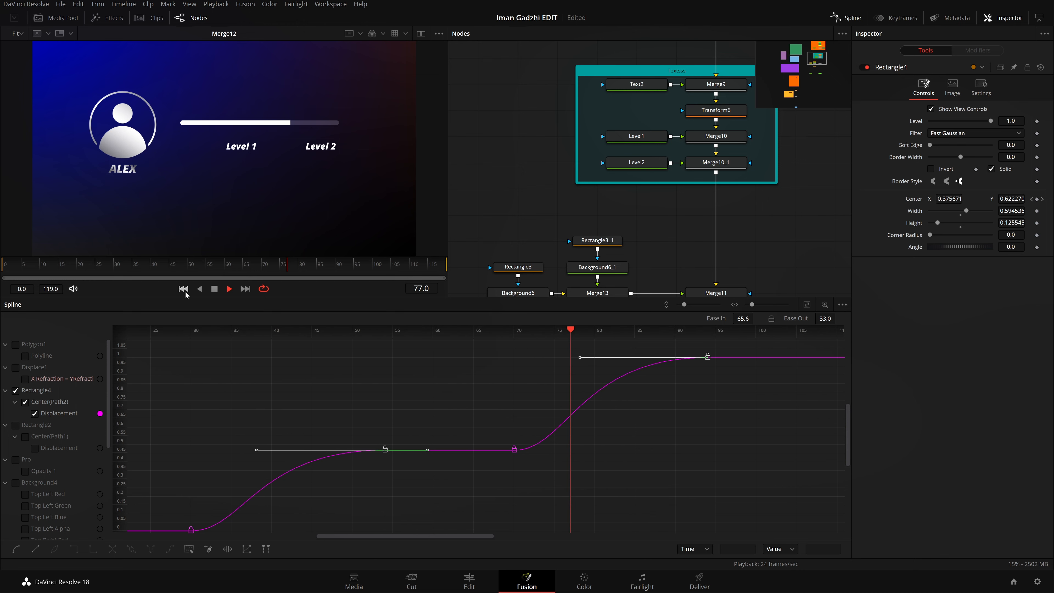
pyautogui.press('space')
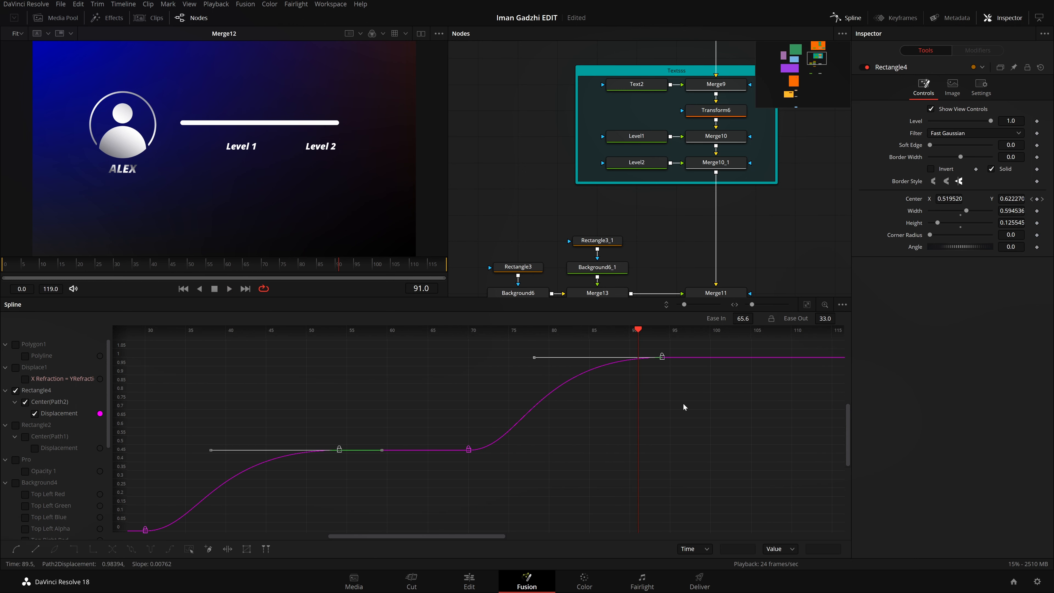
# Step: Raise Ease In to 73.6 at frames 54 and 94 and Ease Out to 79.4 at frames 30 and 70, and replay the fill
pyautogui.moveTo(743, 318); pyautogui.dragTo(757, 318)
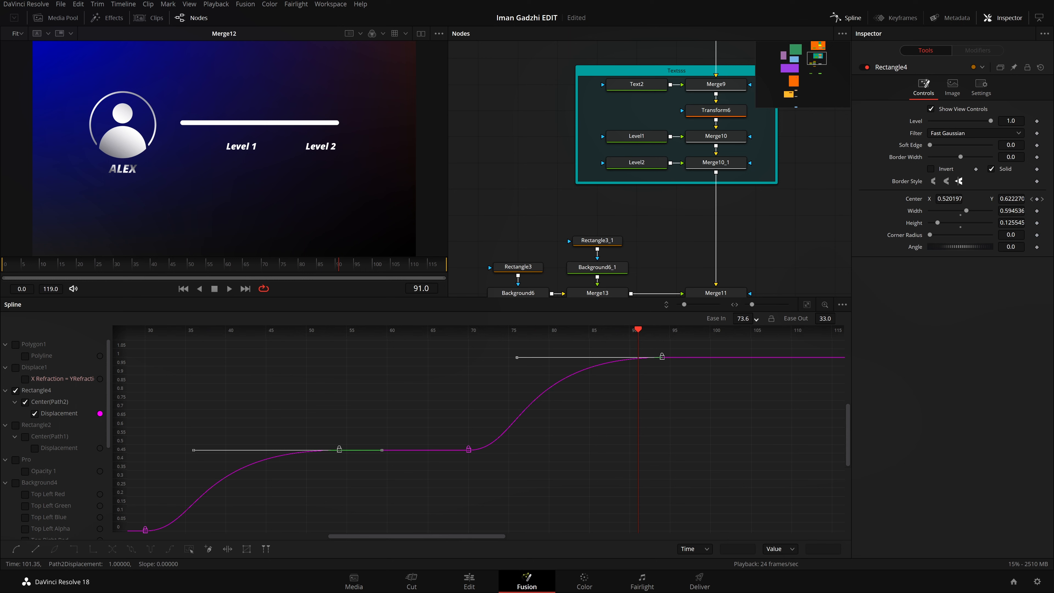
pyautogui.moveTo(548, 469); pyautogui.dragTo(384, 400)
pyautogui.moveTo(432, 492); pyautogui.dragTo(548, 460)
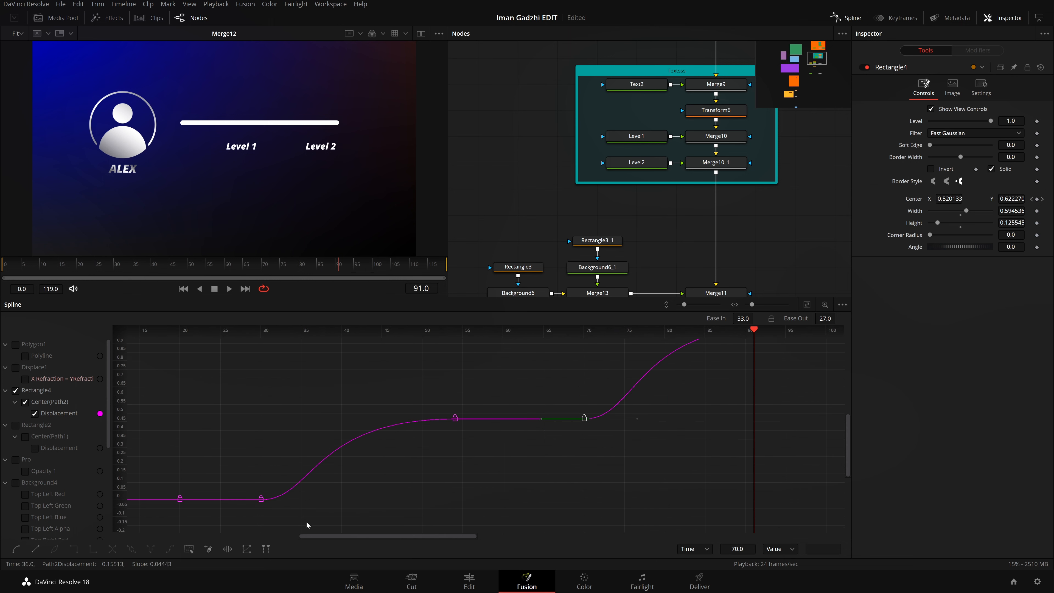
pyautogui.moveTo(306, 524); pyautogui.dragTo(225, 469)
pyautogui.moveTo(829, 319); pyautogui.dragTo(1047, 319)
pyautogui.moveTo(104, 267); pyautogui.dragTo(1, 267)
pyautogui.press('space')
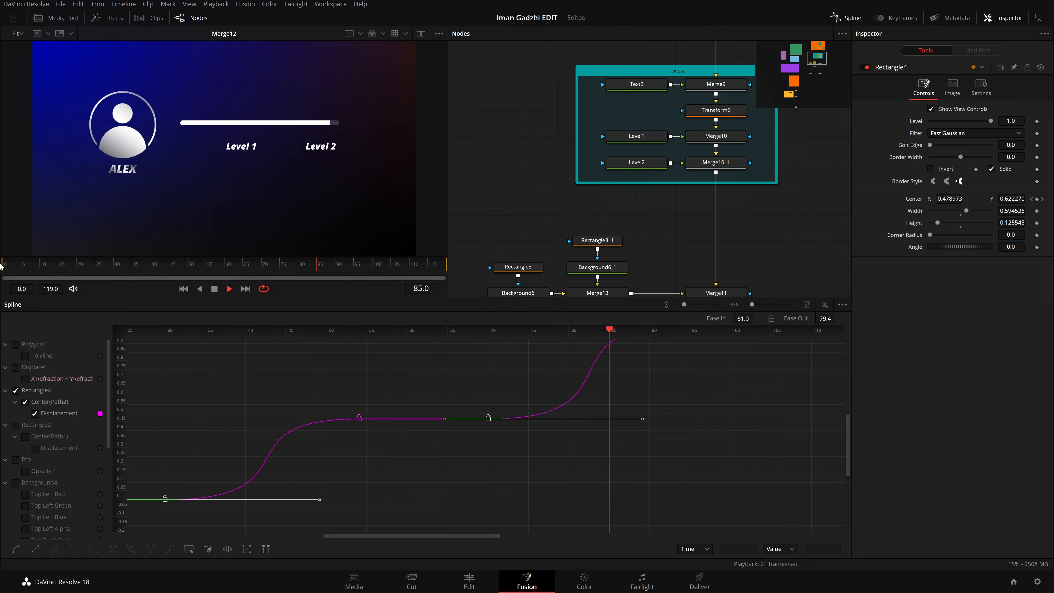
pyautogui.press('space')
# Step: Increase Ease In further for the keyframes at frames 54 and 94, where each fill movement ends
pyautogui.moveTo(274, 469); pyautogui.dragTo(325, 484)
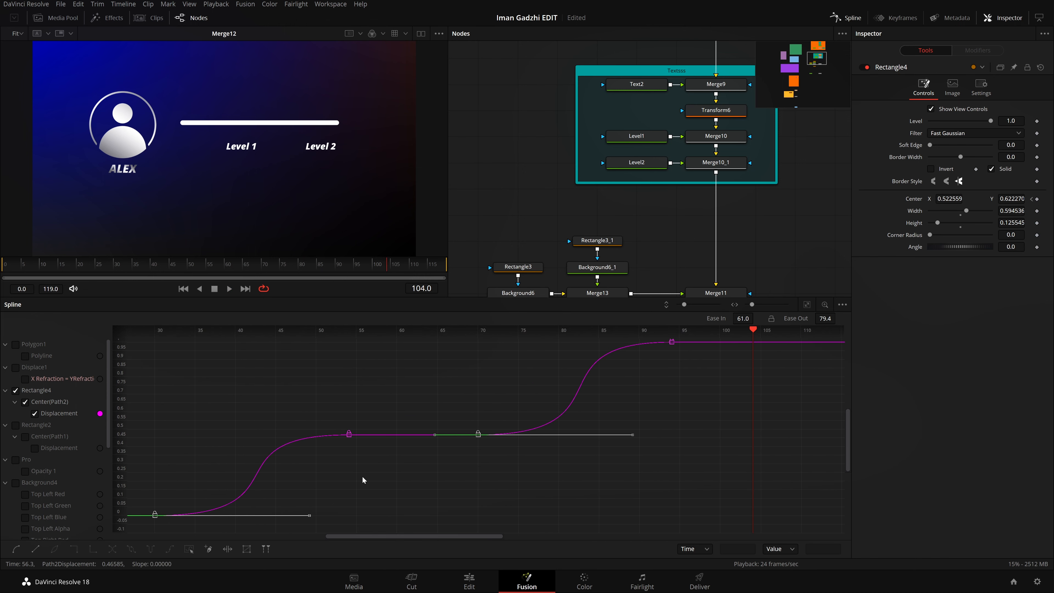
pyautogui.click(348, 434)
pyautogui.moveTo(654, 339); pyautogui.dragTo(689, 387)
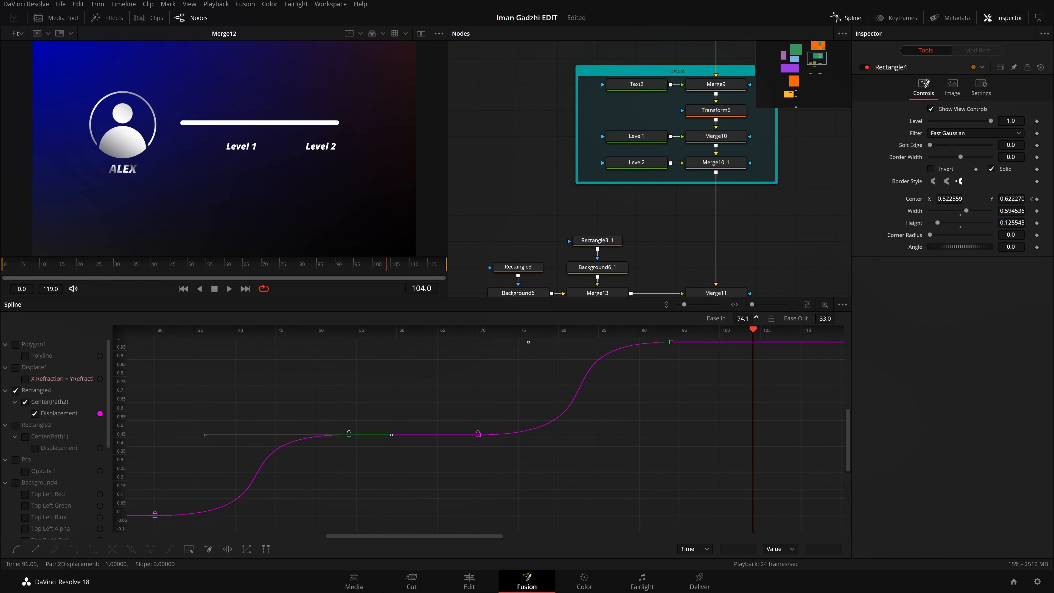
pyautogui.moveTo(756, 317); pyautogui.dragTo(762, 317)
# Step: Set Ease Out to 57.6 for the keyframes at frames 30 and 70, and replay the animation from frame 0
pyautogui.moveTo(159, 522); pyautogui.dragTo(264, 533)
pyautogui.moveTo(470, 410); pyautogui.dragTo(507, 455)
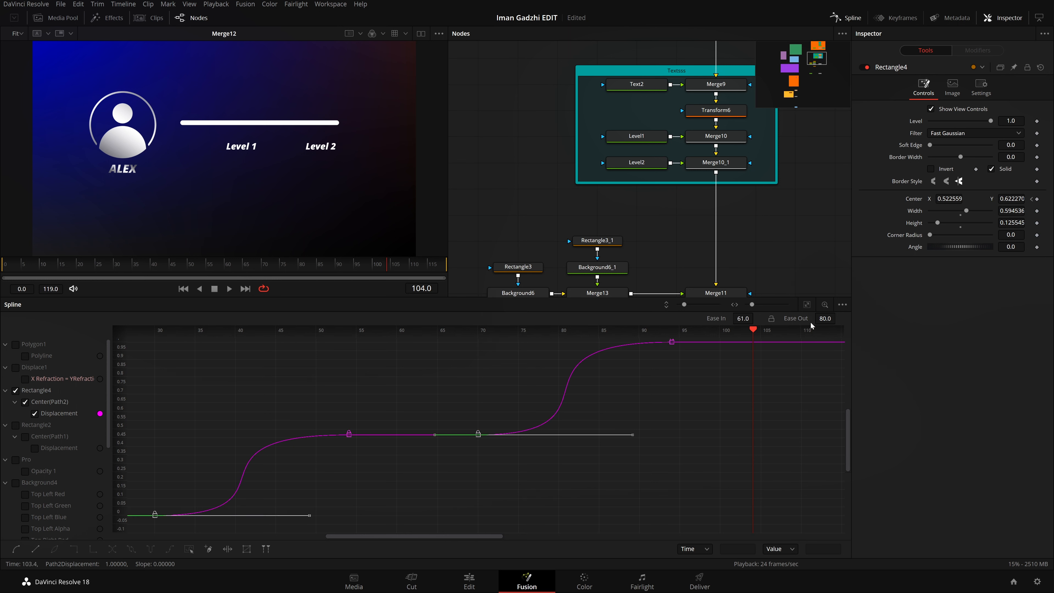
pyautogui.moveTo(826, 318); pyautogui.dragTo(814, 319)
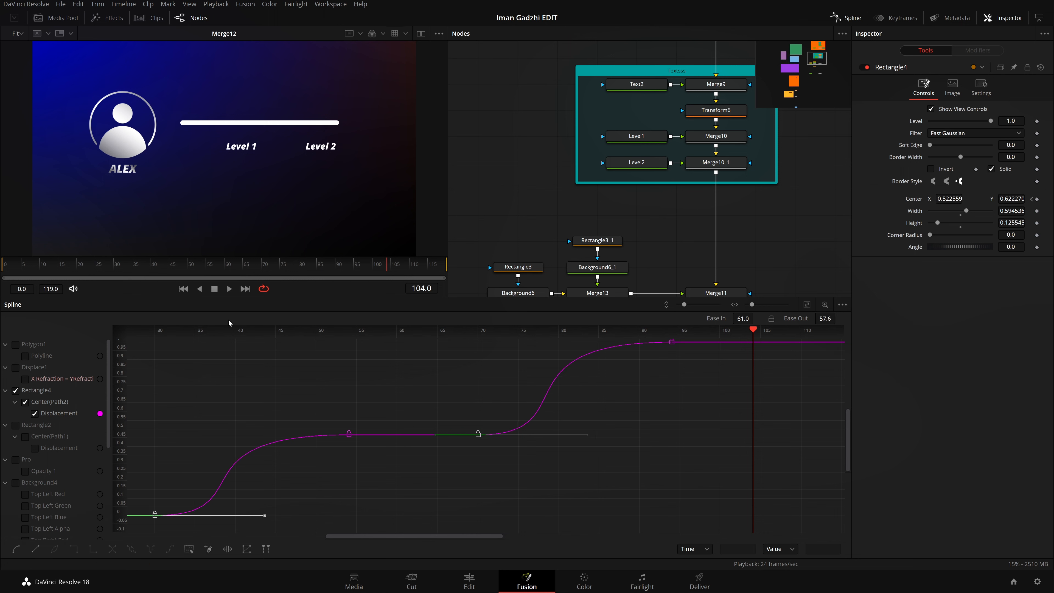
pyautogui.click(183, 288)
pyautogui.press('space')
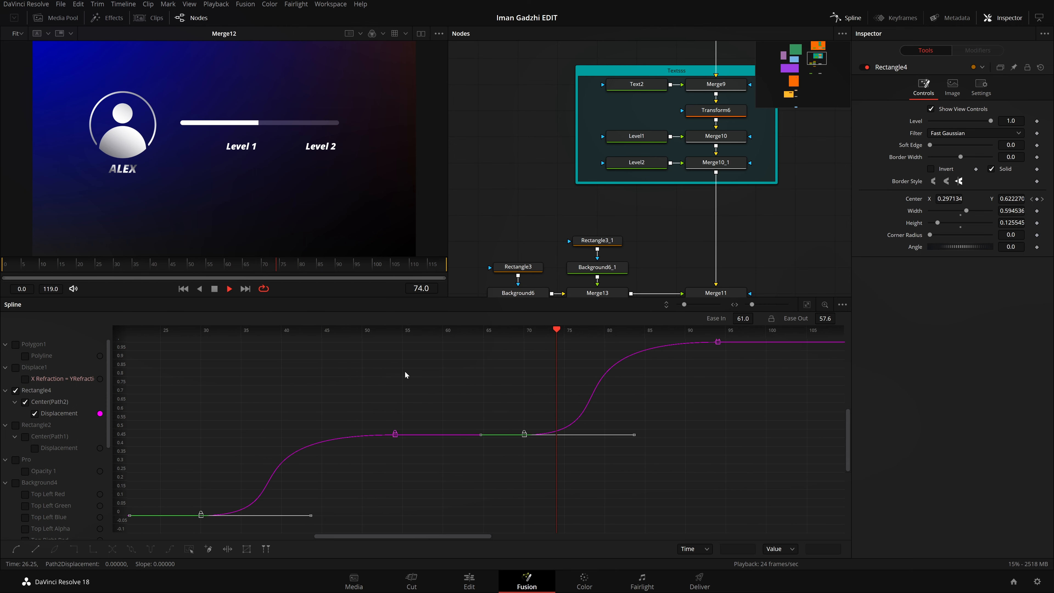
# Step: Close the Spline editor and move the progress bar's nodes away from Merge11 to make room between Merge13 and Merge11
pyautogui.click(847, 19)
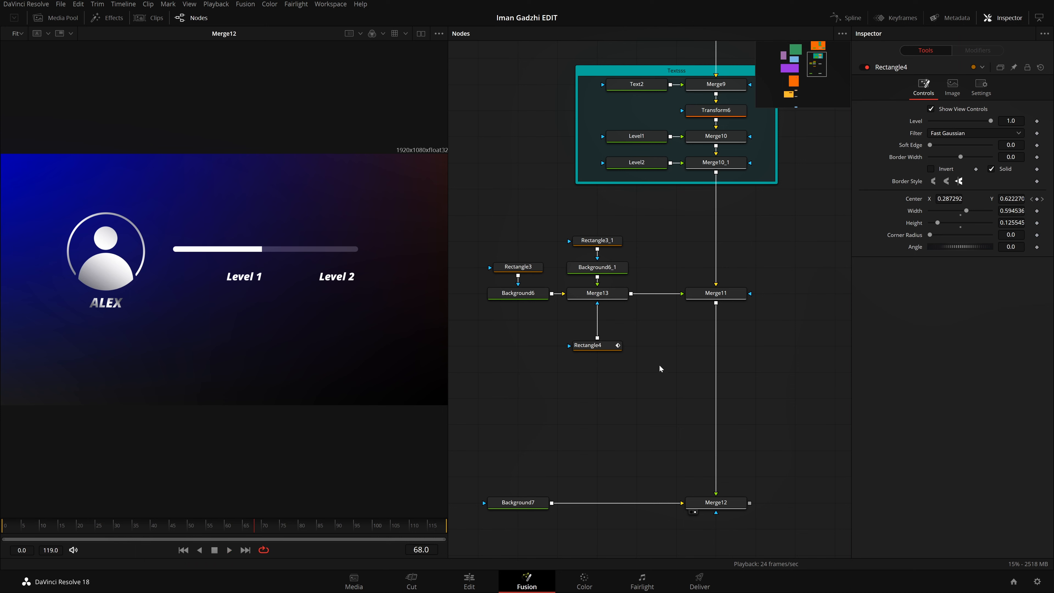
pyautogui.moveTo(479, 219); pyautogui.dragTo(681, 407)
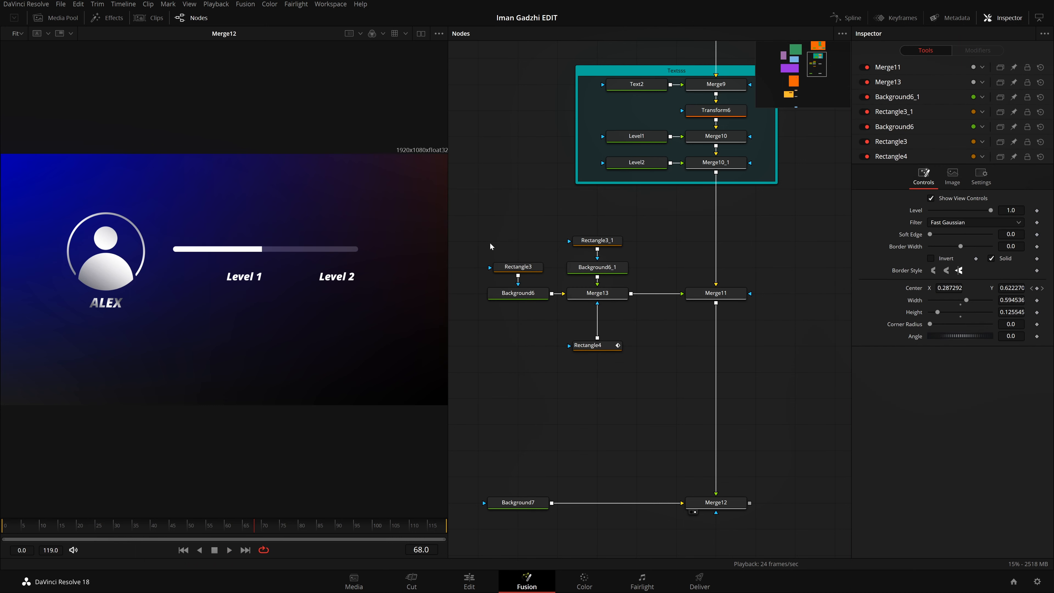
pyautogui.moveTo(491, 242); pyautogui.dragTo(645, 380)
pyautogui.moveTo(597, 349); pyautogui.dragTo(556, 350)
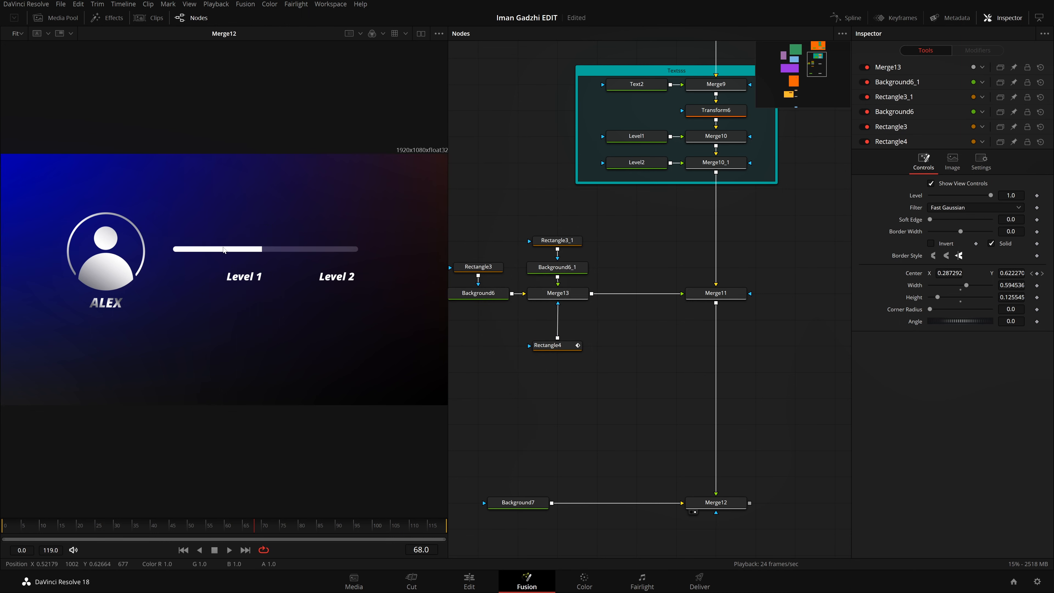
# Step: Insert a Glow node between Merge13 and Merge11, and save the project
pyautogui.hotkey('shift', 'space')
pyautogui.write('rct')
pyautogui.click(473, 346)
pyautogui.click(573, 298)
pyautogui.hotkey('shift', 'space')
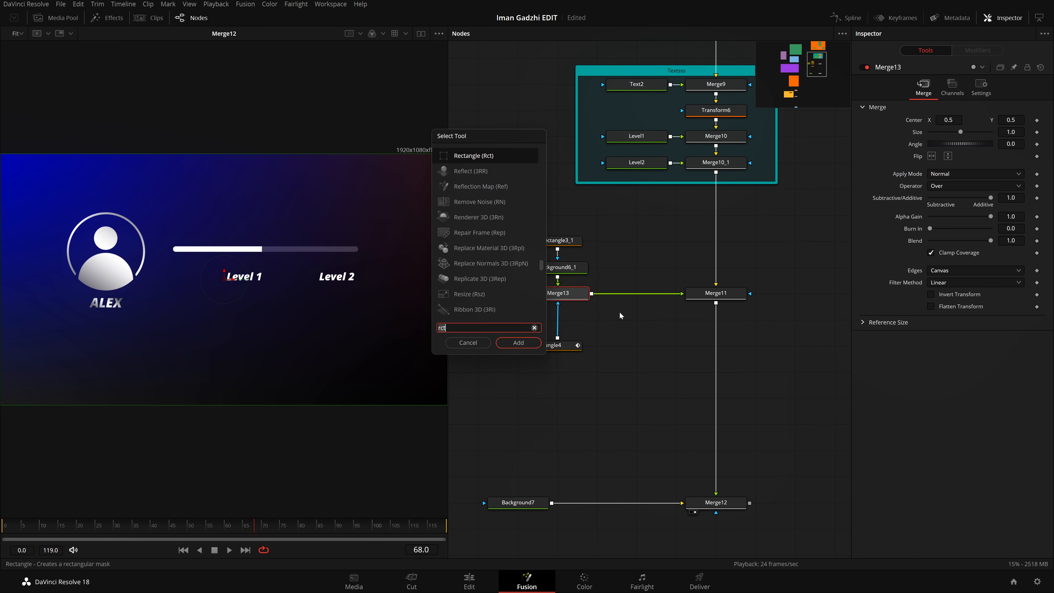
pyautogui.write('glow')
pyautogui.press('Return')
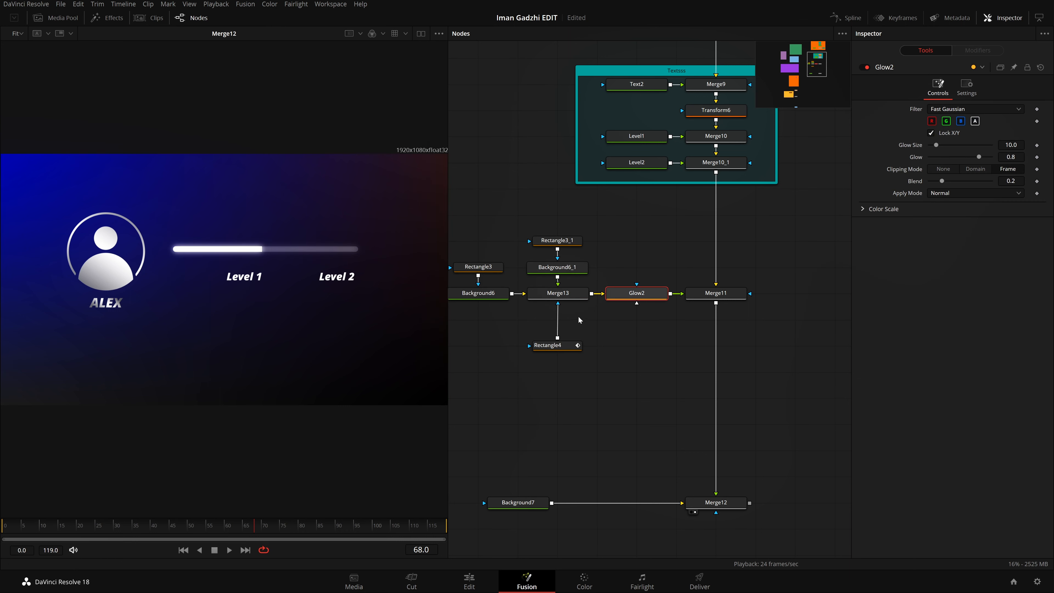
pyautogui.hotkey('ctrl', 's')
# Step: Add a Glow node directly after Merge11 so it affects the icon, text and progress bar together
pyautogui.moveTo(634, 374); pyautogui.dragTo(620, 329)
pyautogui.scroll(-5, 720, 417)
pyautogui.click(706, 140)
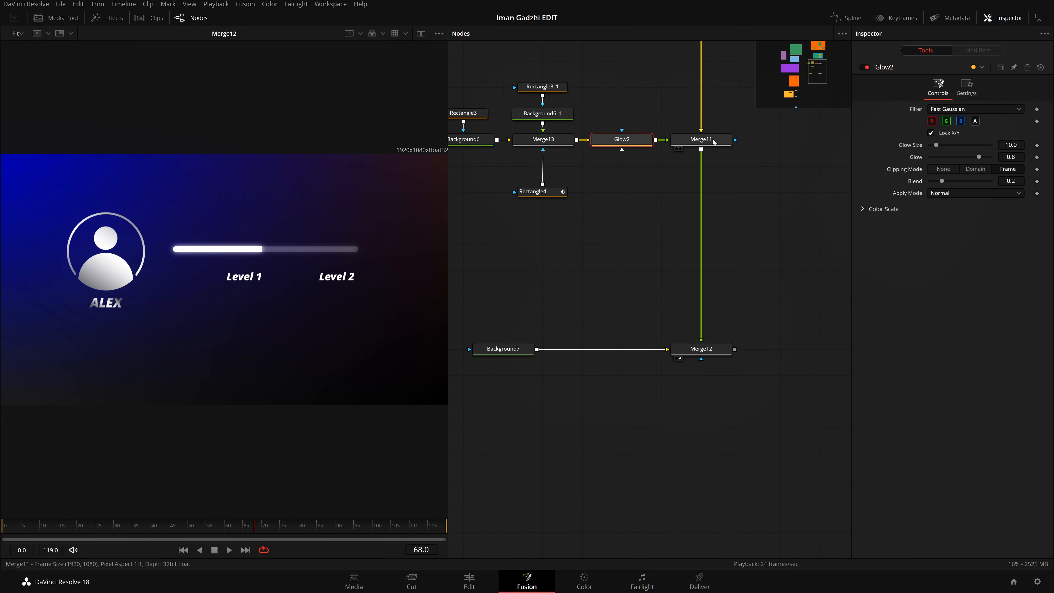
pyautogui.hotkey('shift', 'space')
pyautogui.write('glow')
pyautogui.press('Return')
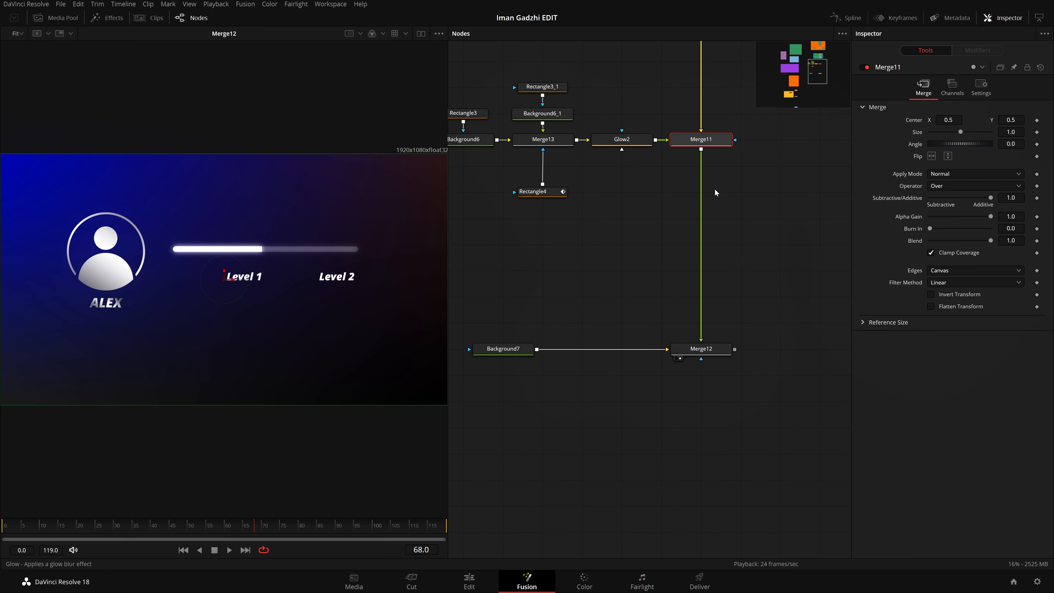
# Step: Add a Soft Glow node after the new Glow and reduce its Blend to about 0.252
pyautogui.hotkey('shift', 'space')
pyautogui.write('lo')
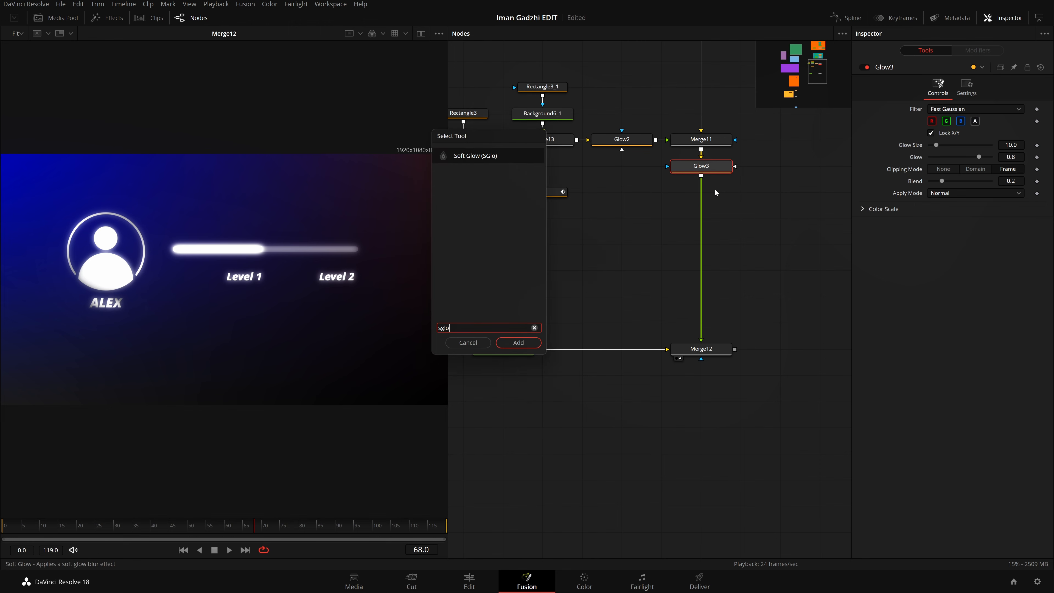
pyautogui.press('Return')
pyautogui.click(712, 192)
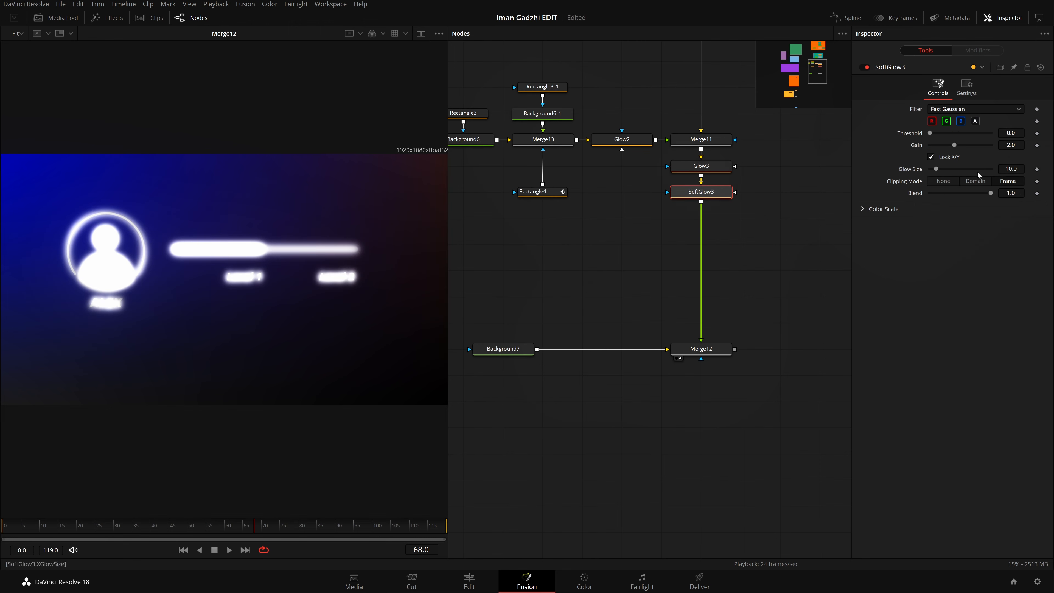
pyautogui.moveTo(991, 193); pyautogui.dragTo(941, 210)
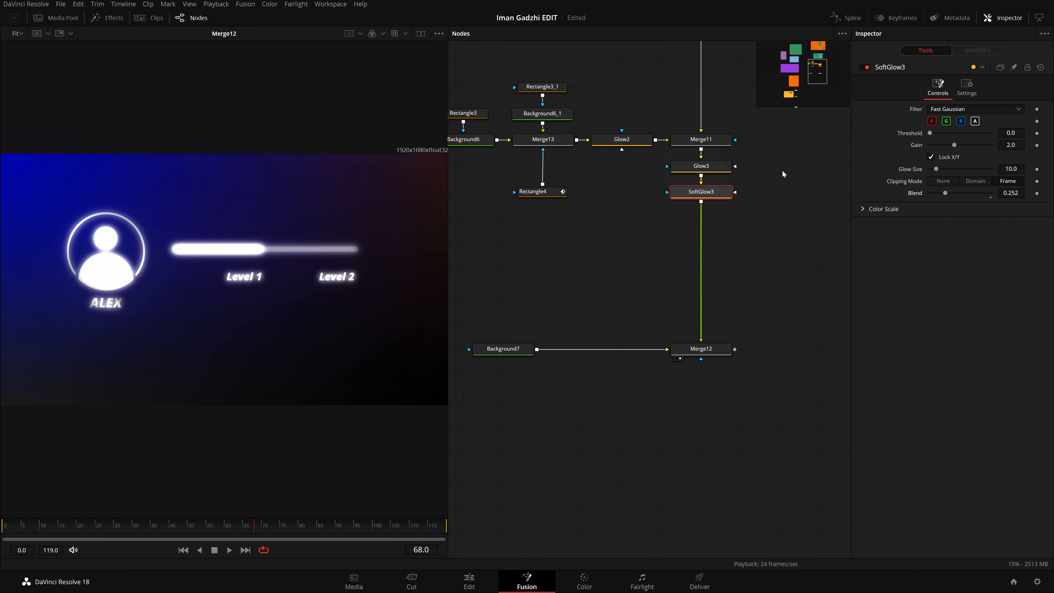
# Step: Set the Soft Glow's Glow Size to 15 and its Gain to 1.0
pyautogui.doubleClick(1011, 169)
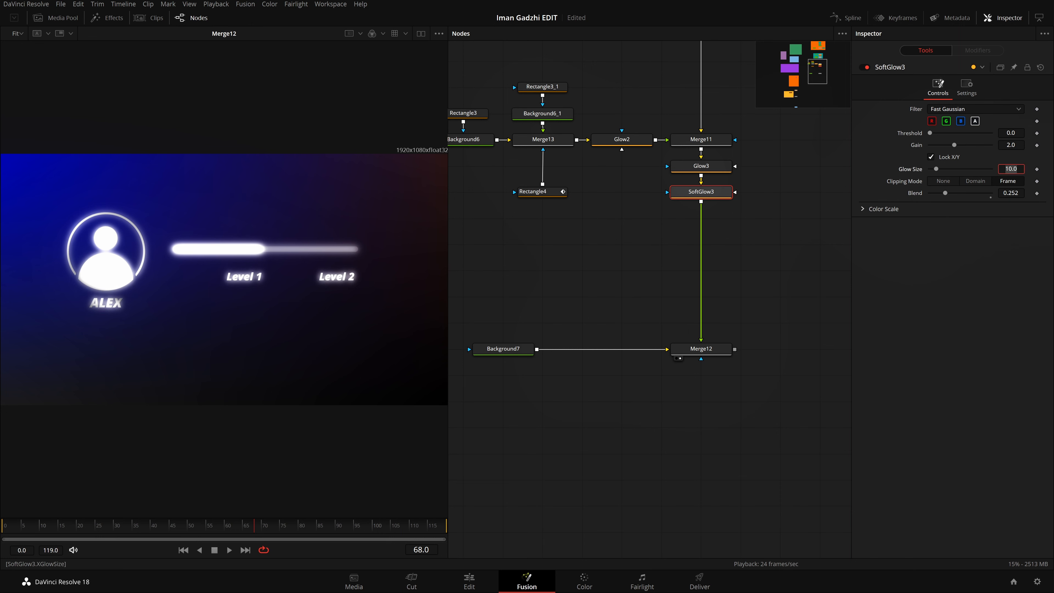
pyautogui.write('15')
pyautogui.press('Tab')
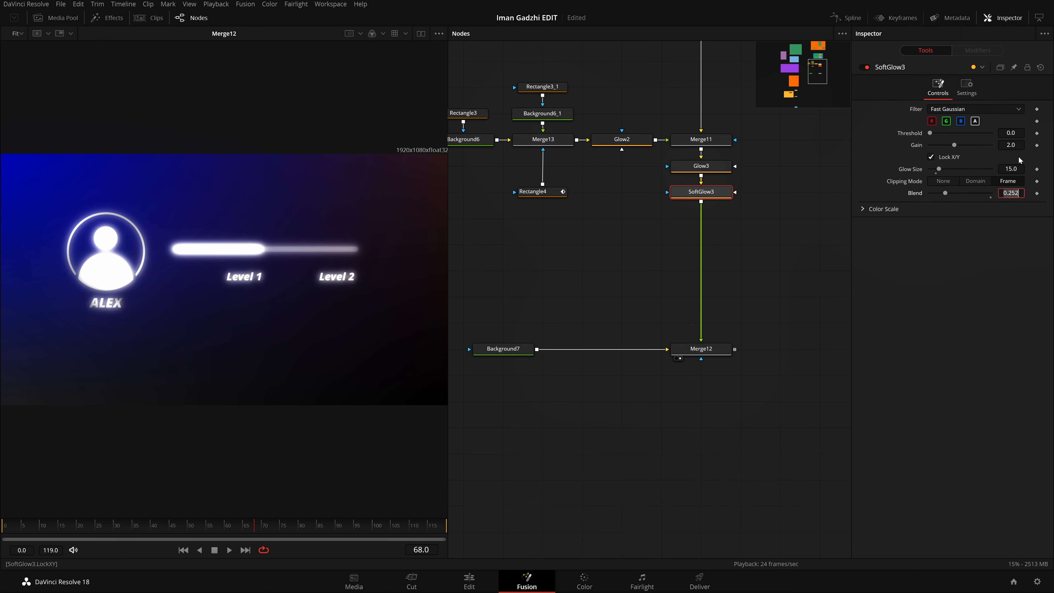
pyautogui.doubleClick(1011, 144)
pyautogui.write('0.8')
pyautogui.press('Return')
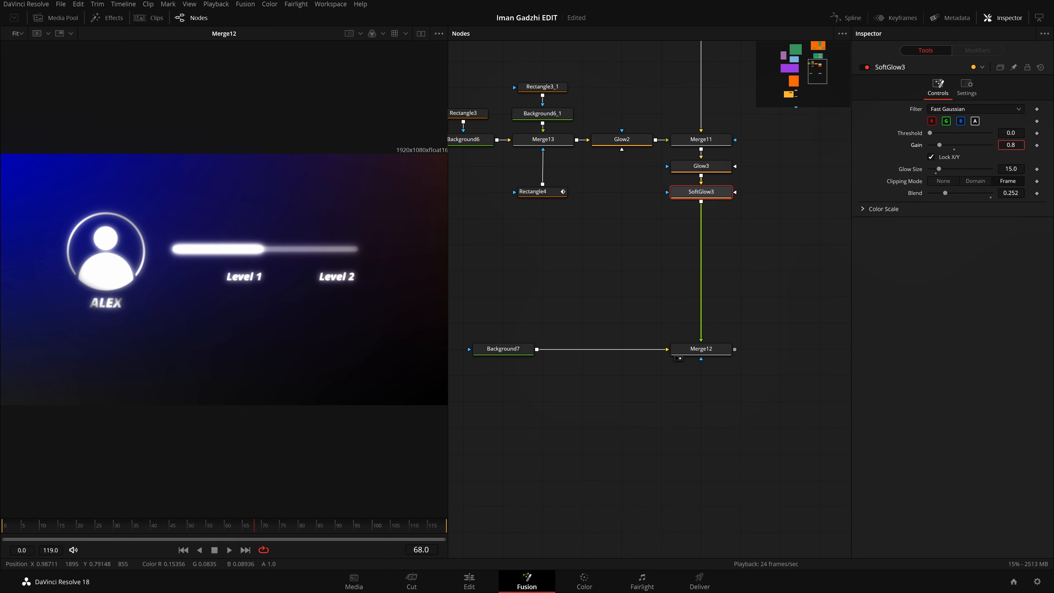
pyautogui.moveTo(940, 145); pyautogui.dragTo(940, 145)
pyautogui.press('Tab')
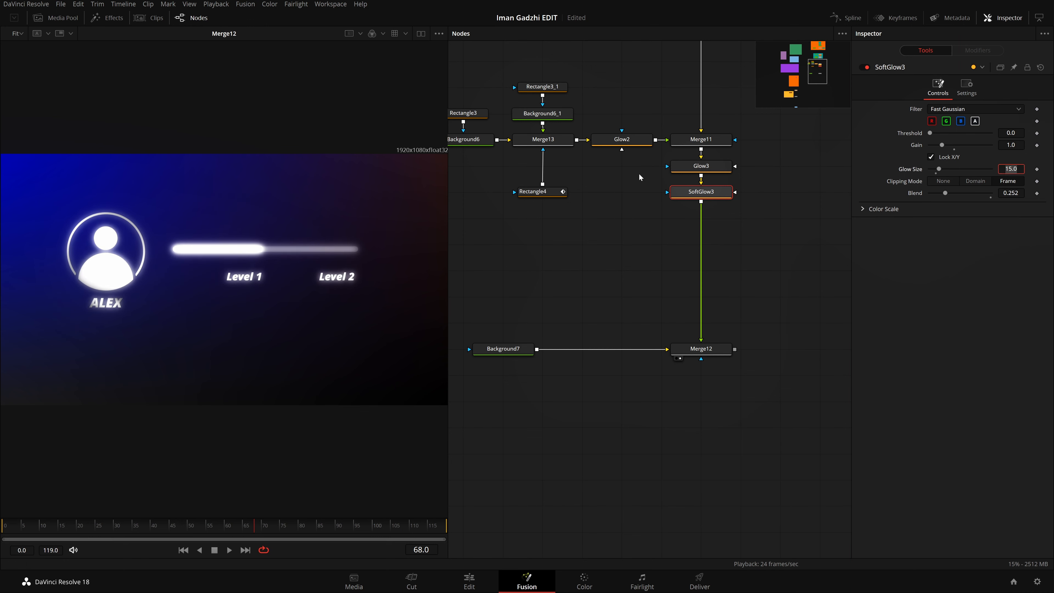
# Step: Weaken the Glow after Merge11 to Blend 0.132, Glow 0.137 and Glow Size 5
pyautogui.click(713, 169)
pyautogui.moveTo(942, 181); pyautogui.dragTo(952, 157)
pyautogui.click(774, 275)
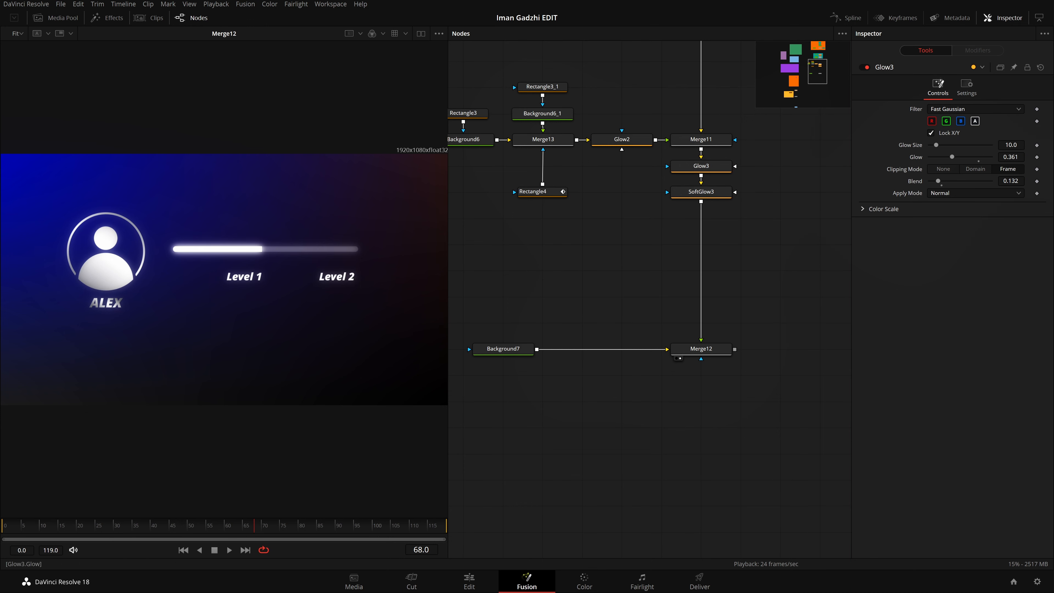
pyautogui.moveTo(952, 157); pyautogui.dragTo(938, 157)
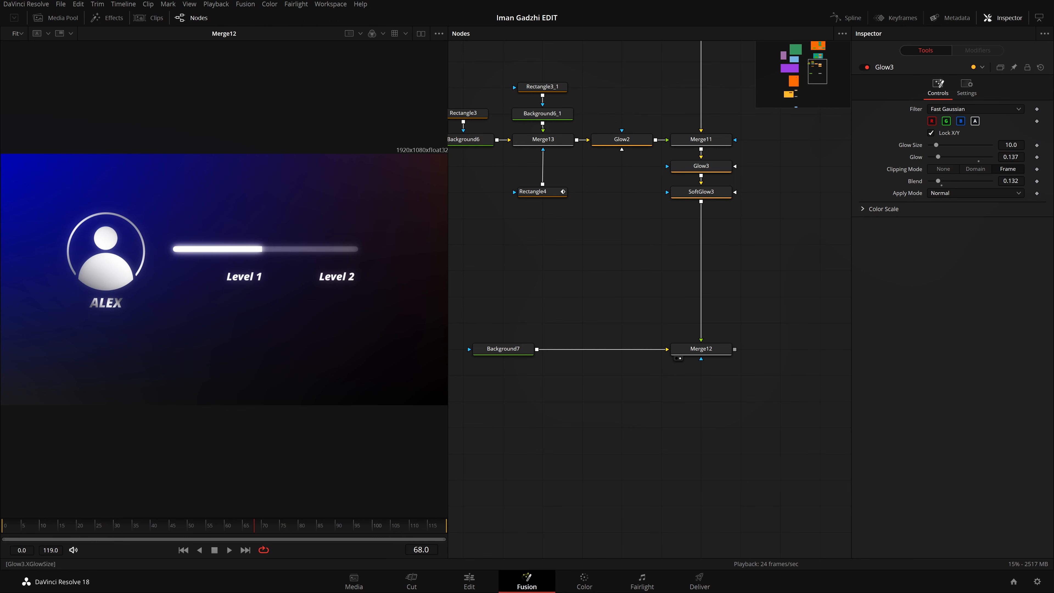
pyautogui.write('5')
pyautogui.press('Return')
# Step: Enable the texture clip MediaIn2 in the BG group, show Merge7 in the viewer and play the background
pyautogui.moveTo(564, 301); pyautogui.dragTo(766, 226)
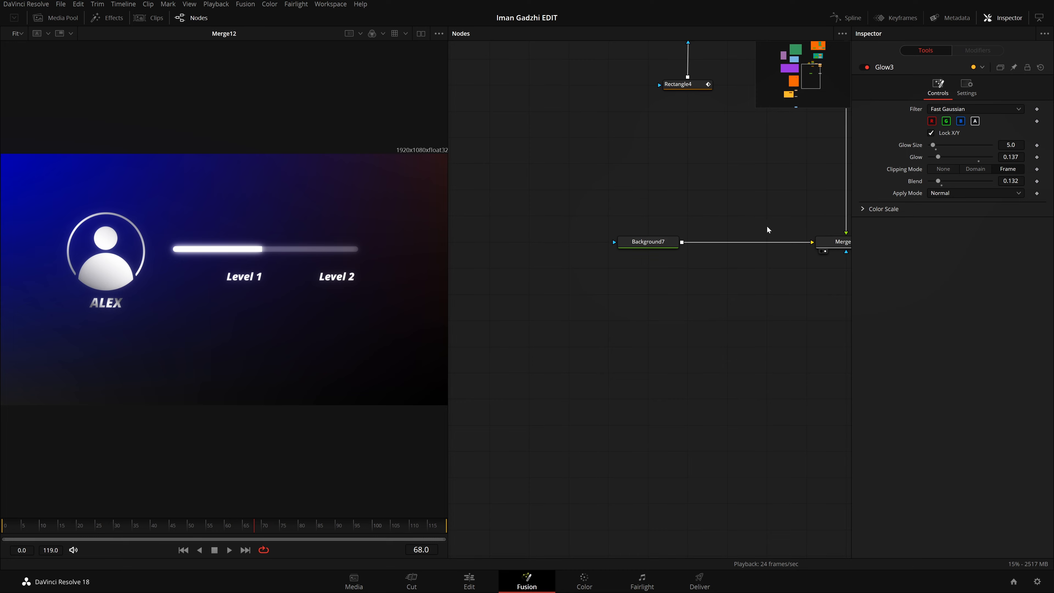
pyautogui.moveTo(700, 326); pyautogui.dragTo(631, 364)
pyautogui.moveTo(479, 373); pyautogui.dragTo(713, 337)
pyautogui.moveTo(598, 354); pyautogui.dragTo(797, 248)
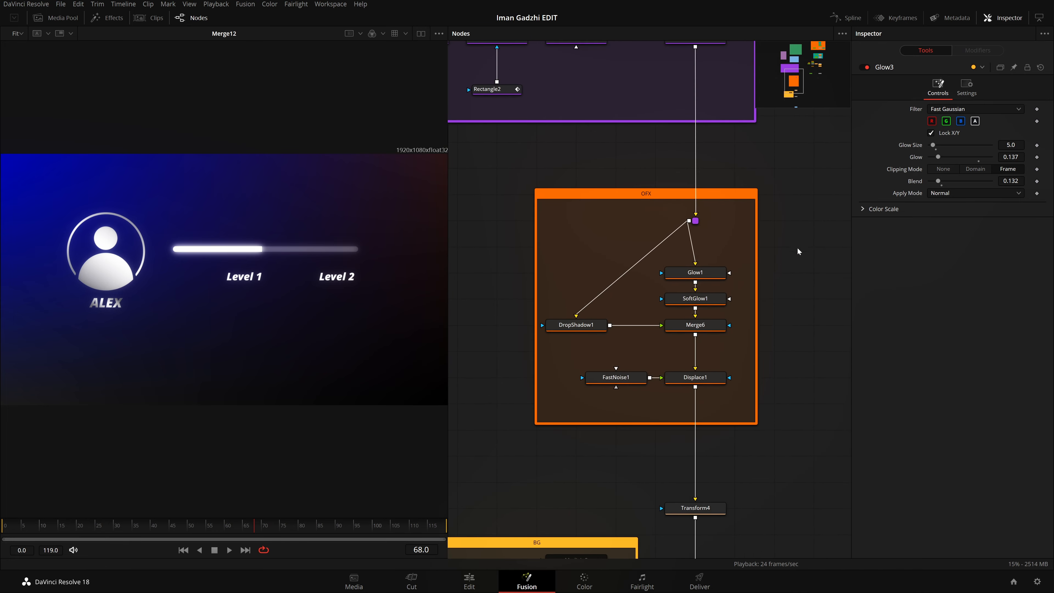
pyautogui.moveTo(608, 377); pyautogui.dragTo(818, 194)
pyautogui.moveTo(667, 325); pyautogui.dragTo(586, 233)
pyautogui.moveTo(585, 306); pyautogui.dragTo(735, 338)
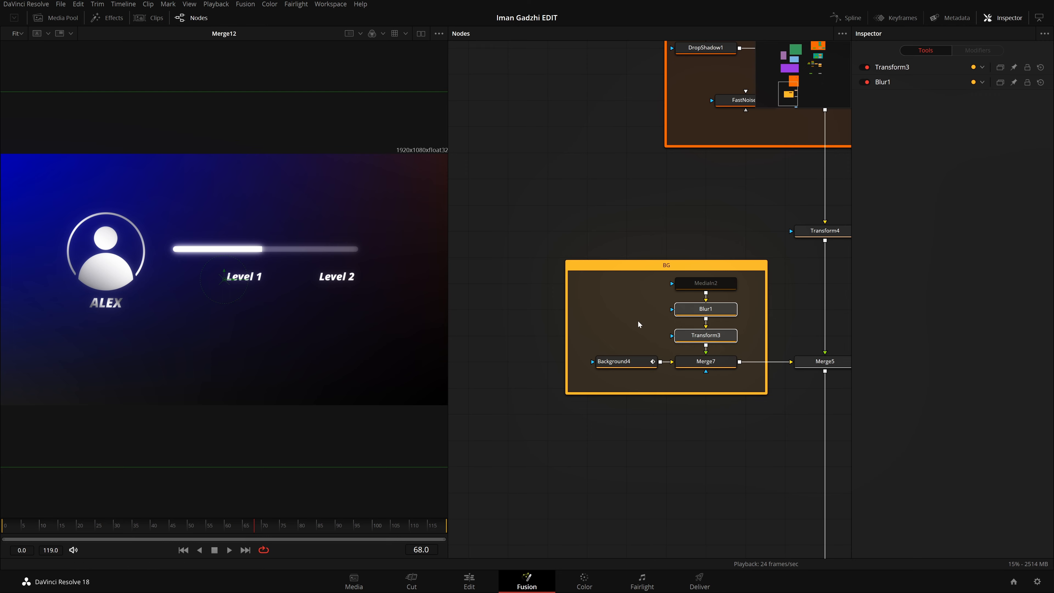
pyautogui.click(718, 284)
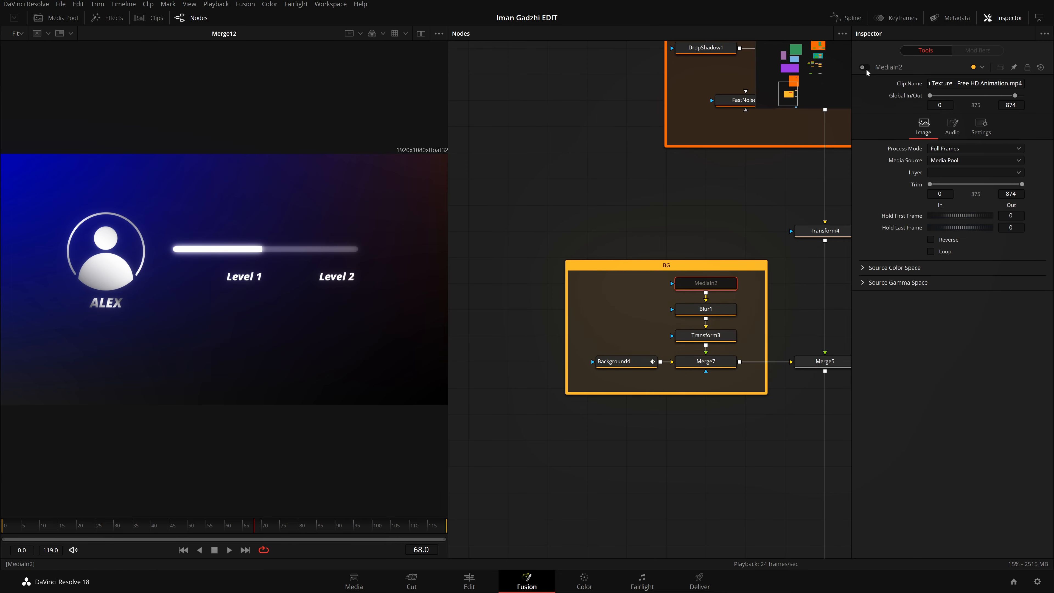
pyautogui.click(866, 68)
pyautogui.click(683, 370)
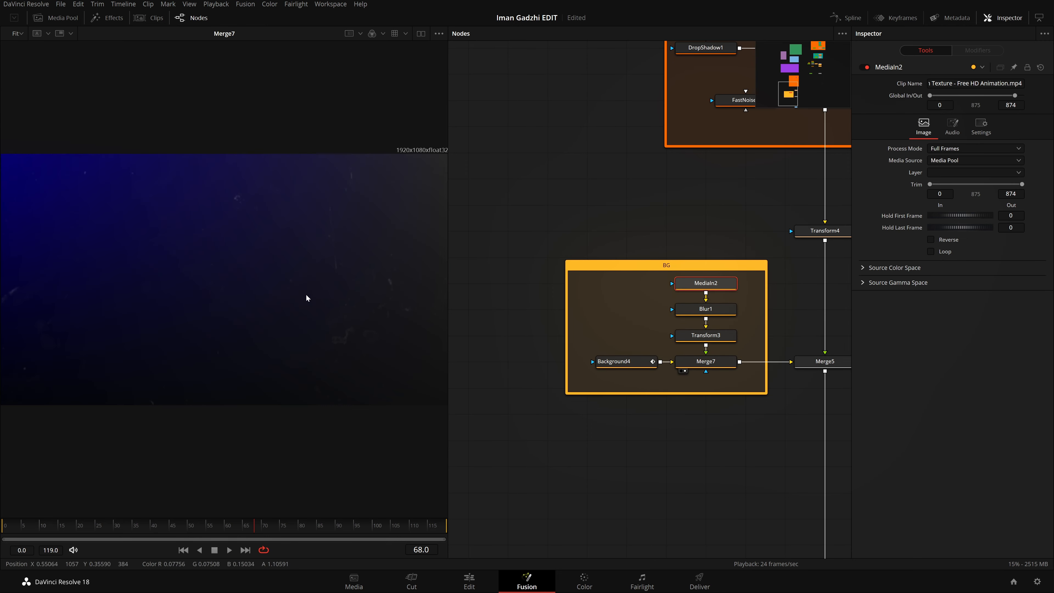
pyautogui.click(229, 550)
pyautogui.click(214, 550)
# Step: Show the output of Merge12 with the level bar scene in the viewer again
pyautogui.hscroll(10, 748, 324)
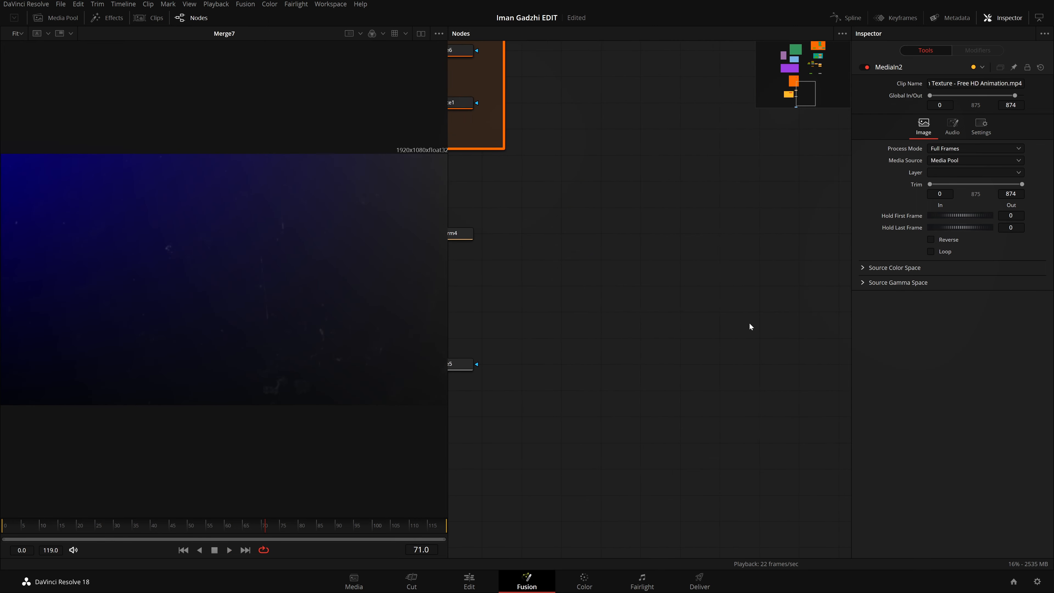
pyautogui.moveTo(820, 92); pyautogui.dragTo(819, 71)
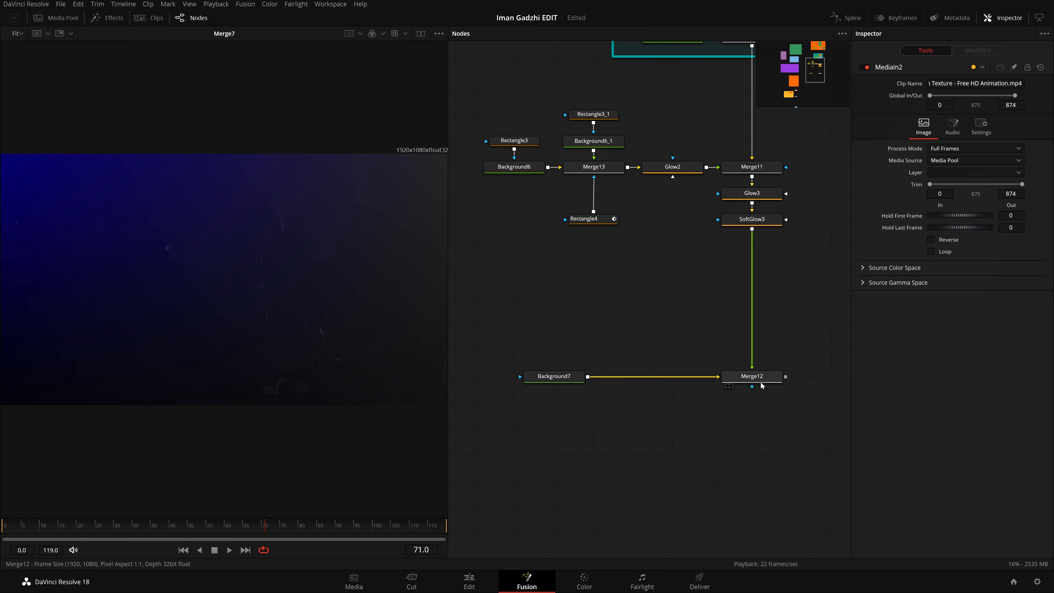
pyautogui.moveTo(751, 376); pyautogui.dragTo(227, 338)
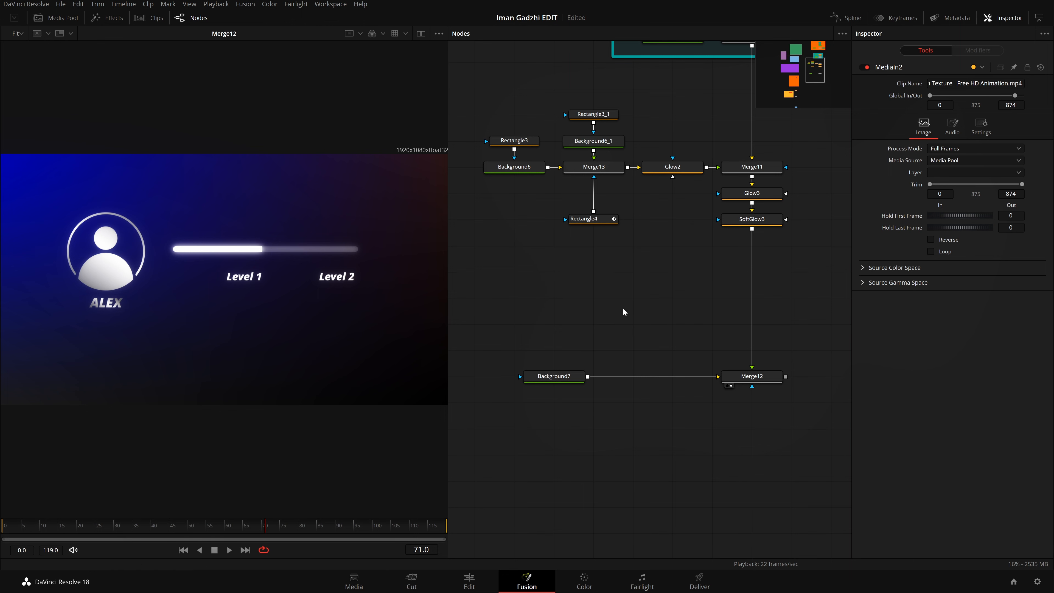
# Step: Spread out the node graph by moving Background7 and Merge12 down and lowering Glow3 and SoftGlow3 away from Merge11
pyautogui.scroll(5, 696, 288)
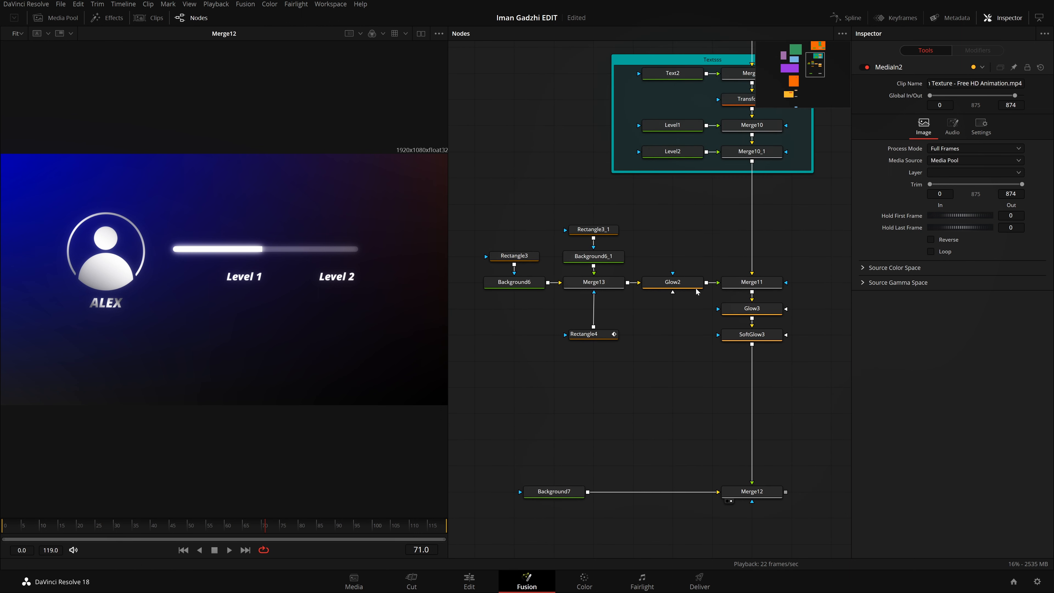
pyautogui.scroll(-10, 695, 291)
pyautogui.moveTo(783, 338); pyautogui.dragTo(522, 223)
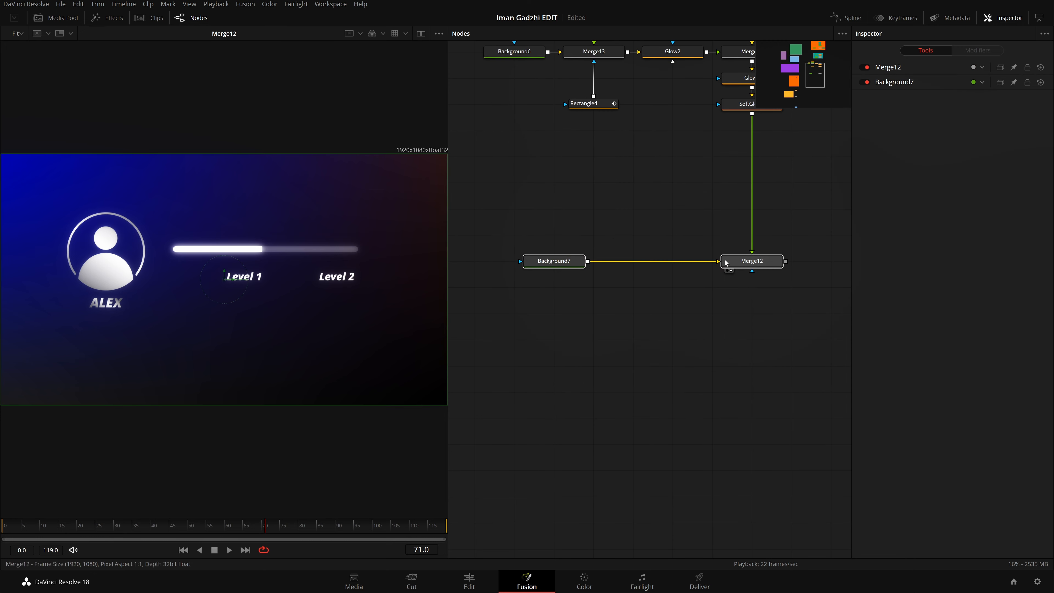
pyautogui.scroll(2, 725, 263)
pyautogui.click(743, 311)
pyautogui.scroll(4, 529, 268)
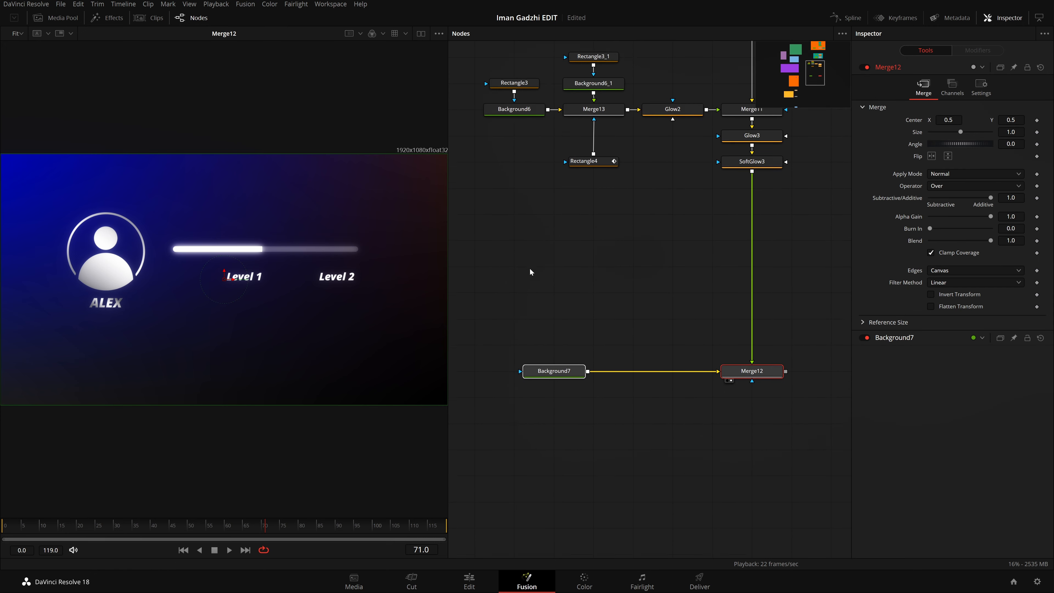
pyautogui.click(659, 284)
pyautogui.scroll(5, 659, 284)
pyautogui.moveTo(495, 171); pyautogui.dragTo(760, 384)
pyautogui.scroll(2, 784, 397)
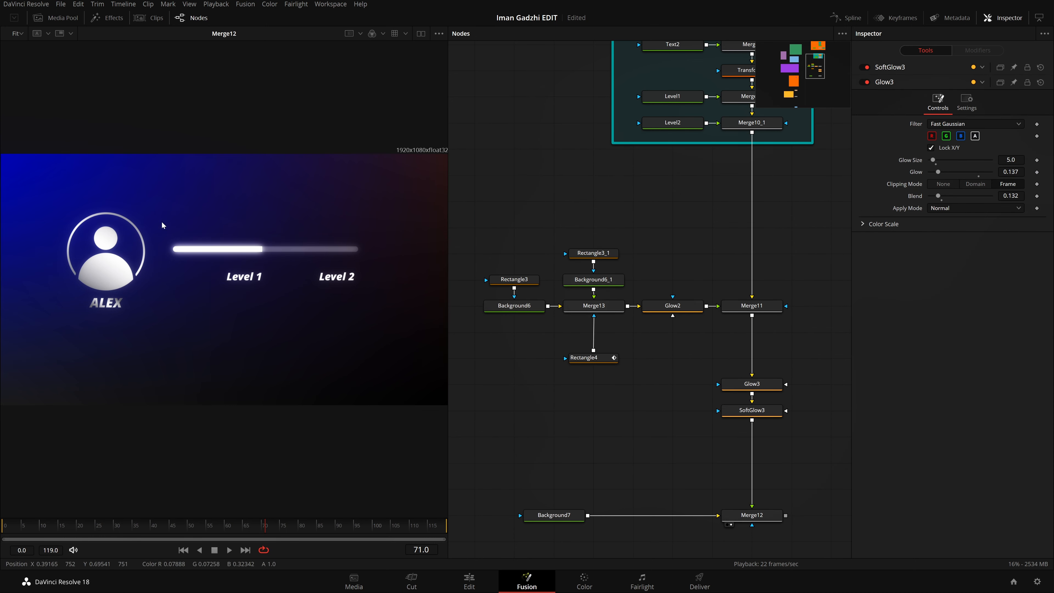
# Step: Show Merge11 in the viewer and insert a Drop Shadow node after it
pyautogui.click(727, 315)
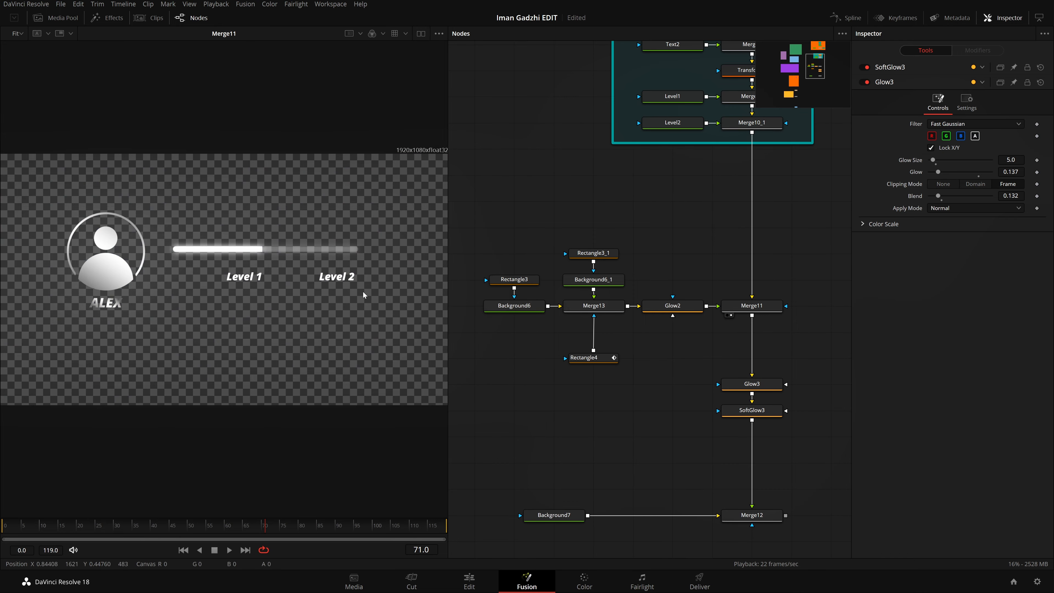
pyautogui.click(750, 312)
pyautogui.hotkey('shift', 'space')
pyautogui.write('sglo')
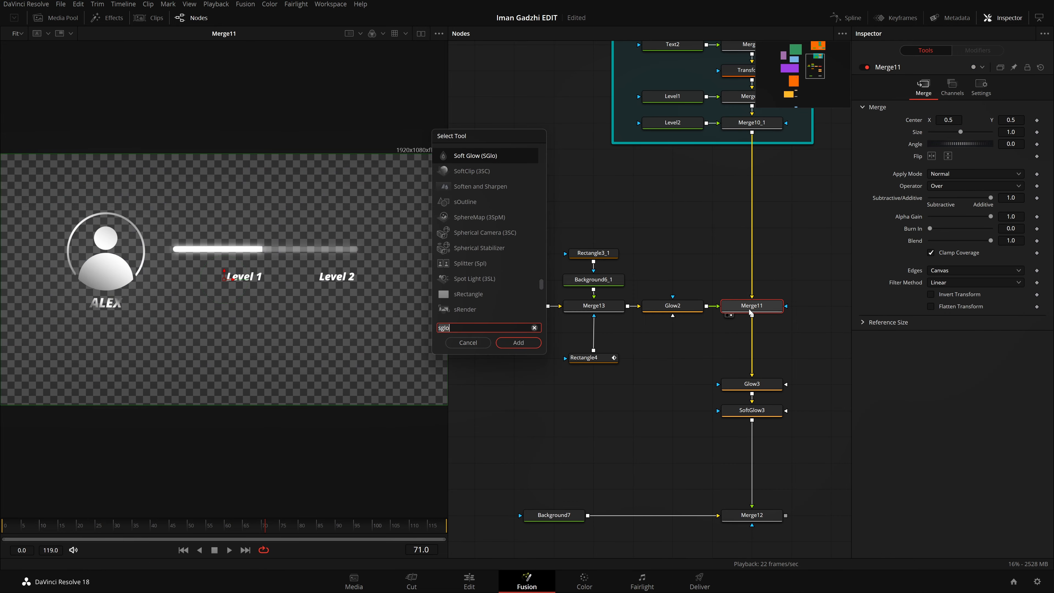
pyautogui.press('BackSpace')
pyautogui.press('BackSpace')
pyautogui.press('BackSpace')
pyautogui.press('BackSpace')
pyautogui.write('dro')
pyautogui.press('Return')
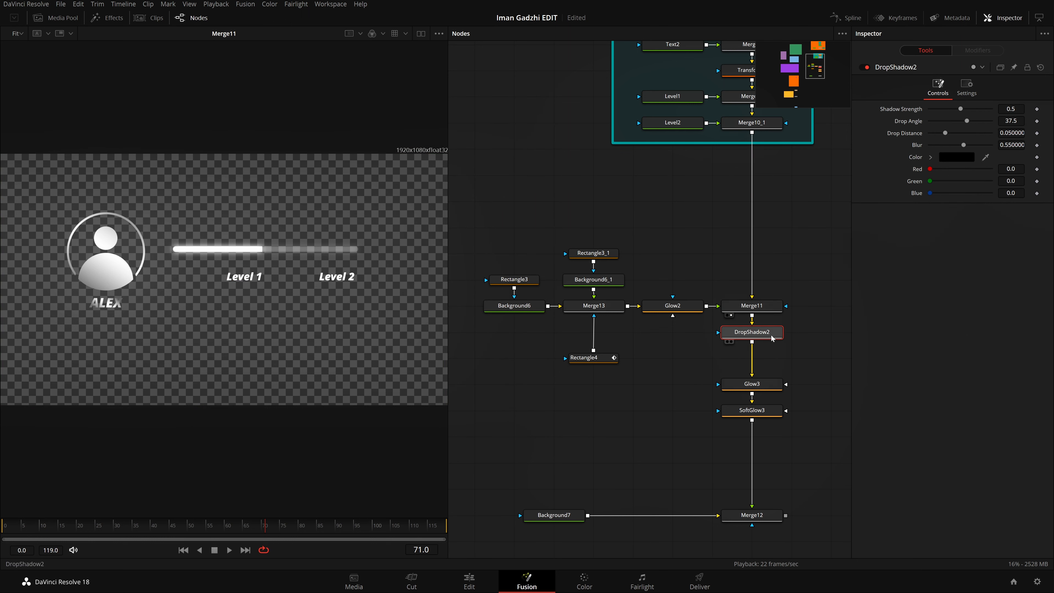
# Step: Branch the Drop Shadow off Merge11, merge it into the chain directly after SoftGlow3, and place Glow3 just above SoftGlow3
pyautogui.moveTo(771, 338); pyautogui.dragTo(693, 391)
pyautogui.moveTo(753, 317); pyautogui.dragTo(753, 422)
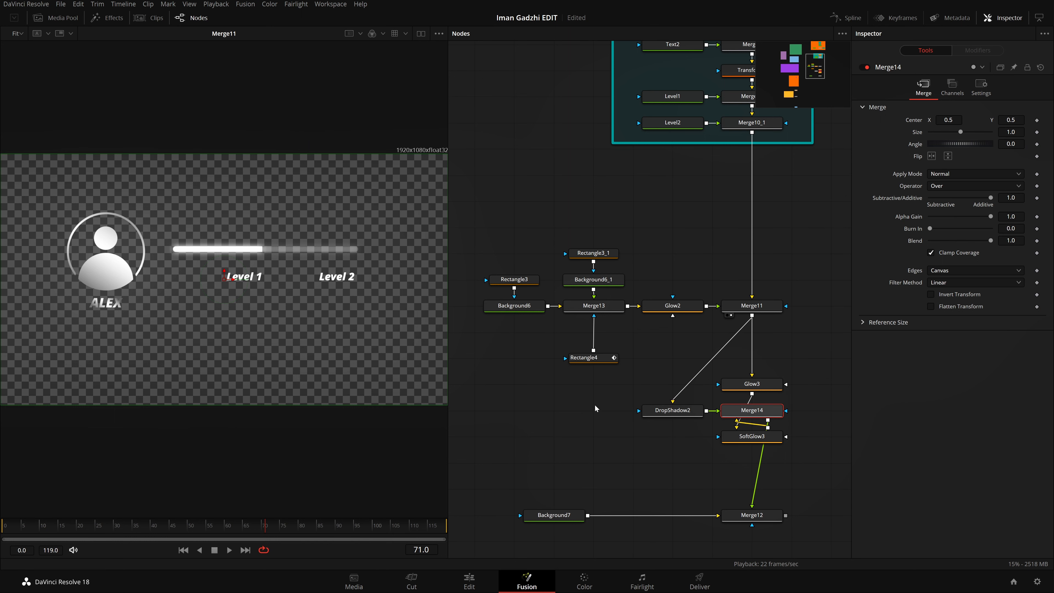
pyautogui.moveTo(595, 408); pyautogui.dragTo(773, 468)
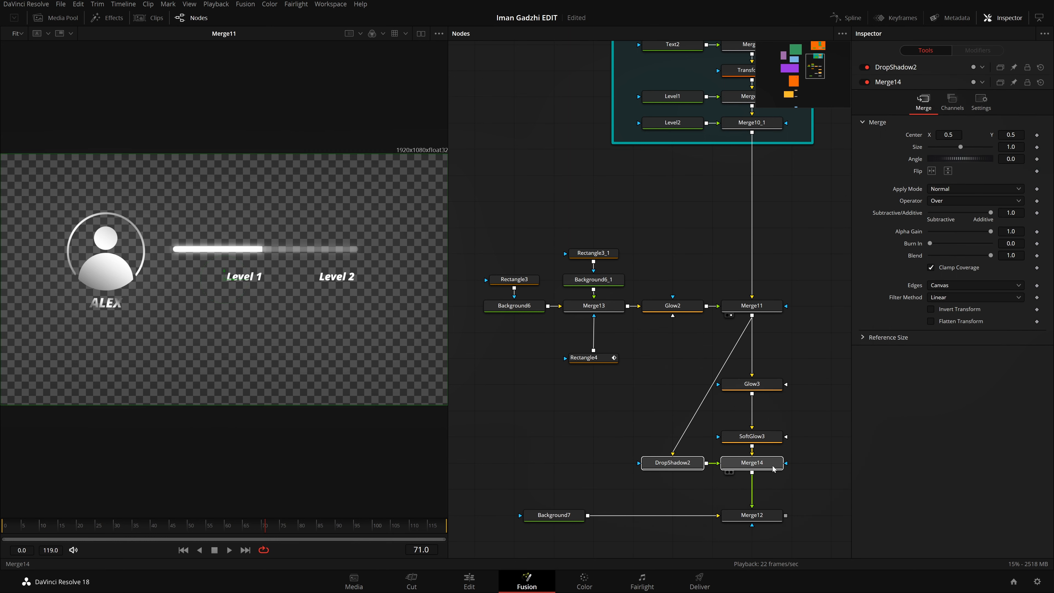
pyautogui.scroll(-3, 767, 415)
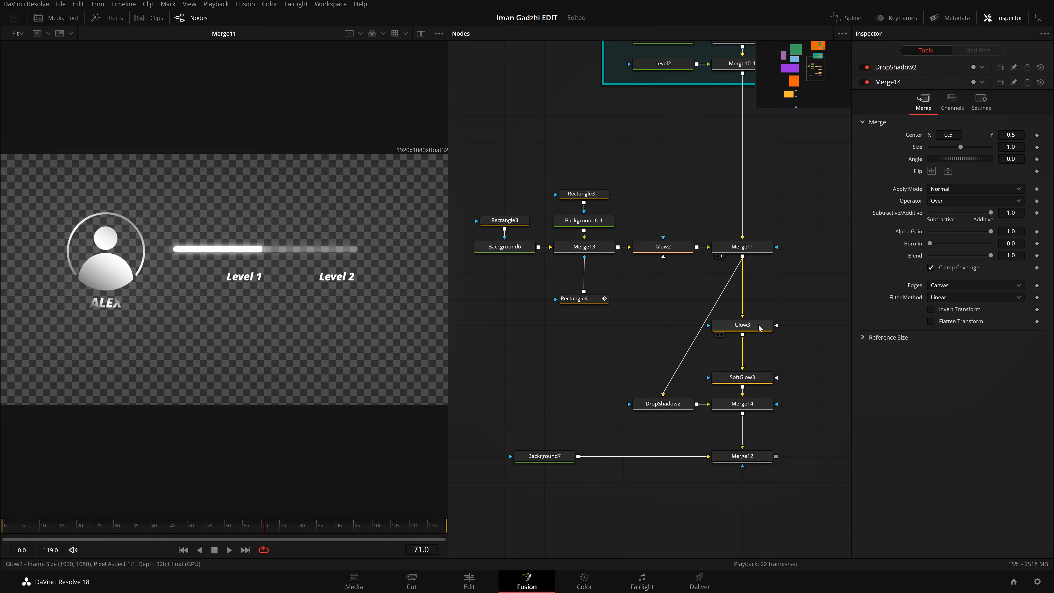
pyautogui.moveTo(759, 328); pyautogui.dragTo(759, 354)
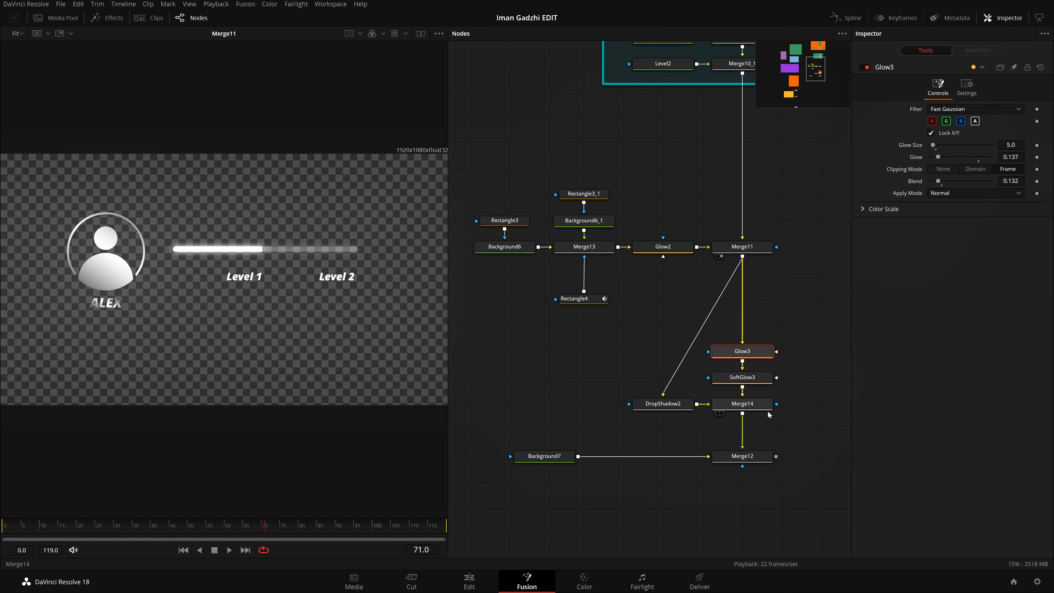
# Step: Show Merge12 in the viewer and set the Drop Shadow's Blur to 0.929 and Shadow Strength to 0.834
pyautogui.moveTo(755, 463); pyautogui.dragTo(308, 301)
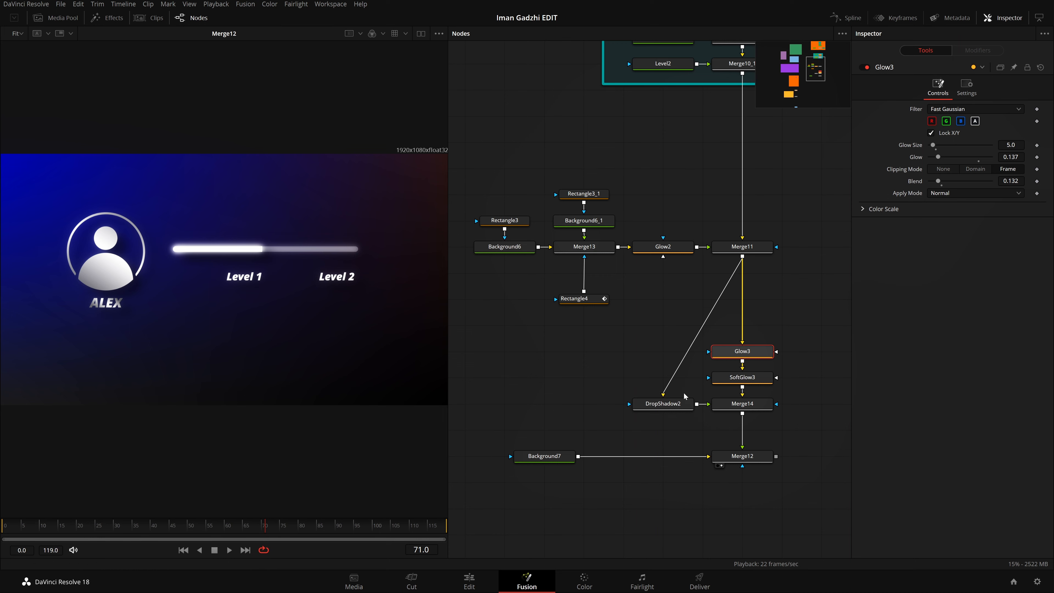
pyautogui.click(659, 406)
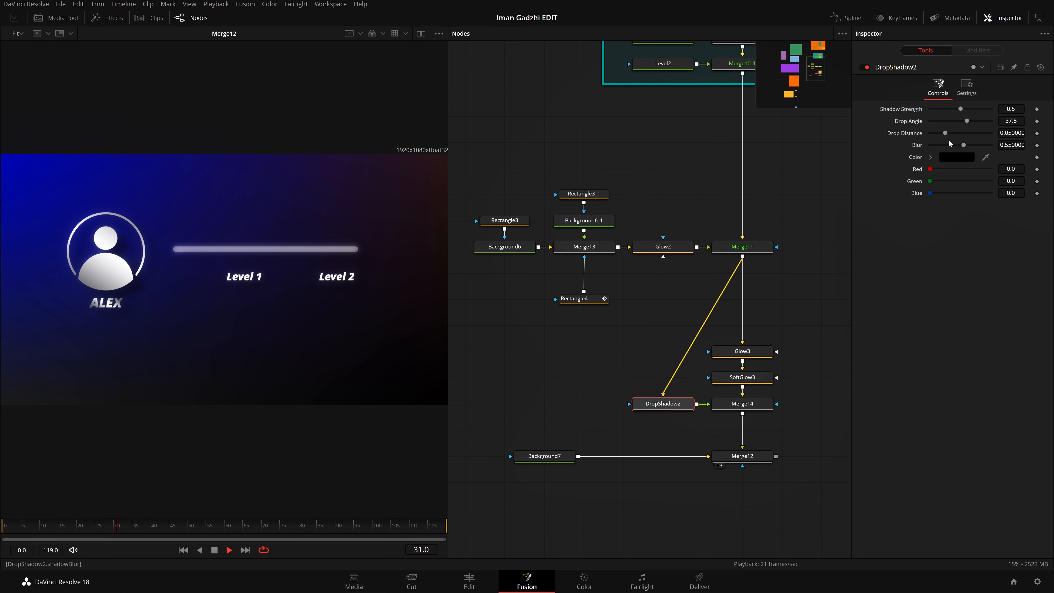
pyautogui.moveTo(963, 145); pyautogui.dragTo(986, 145)
pyautogui.moveTo(960, 109); pyautogui.dragTo(980, 109)
pyautogui.click(794, 337)
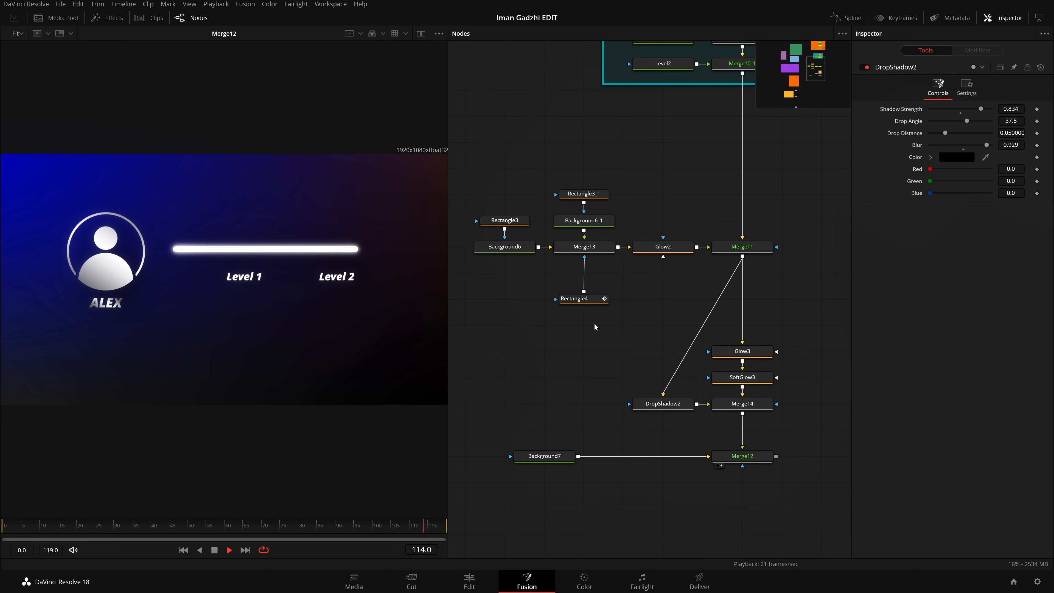
# Step: Move Background7 and Merge12 further down to make room below the drop shadow merge
pyautogui.scroll(-4, 754, 277)
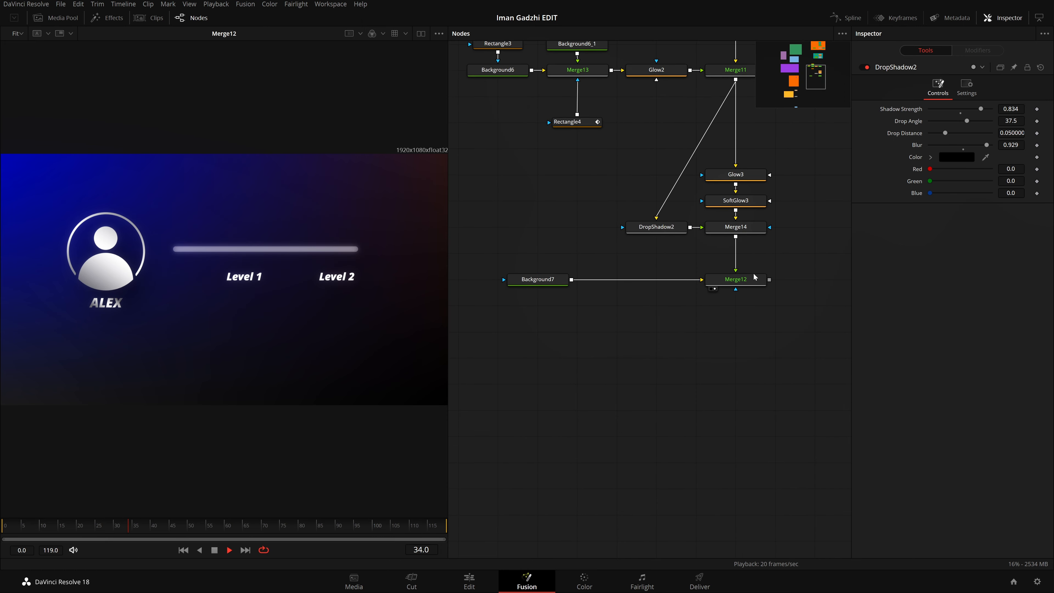
pyautogui.moveTo(809, 382); pyautogui.dragTo(507, 267)
pyautogui.moveTo(753, 281); pyautogui.dragTo(752, 427)
# Step: Insert a Displace node after Merge14 and place it midway between Merge14 and Merge12
pyautogui.click(749, 228)
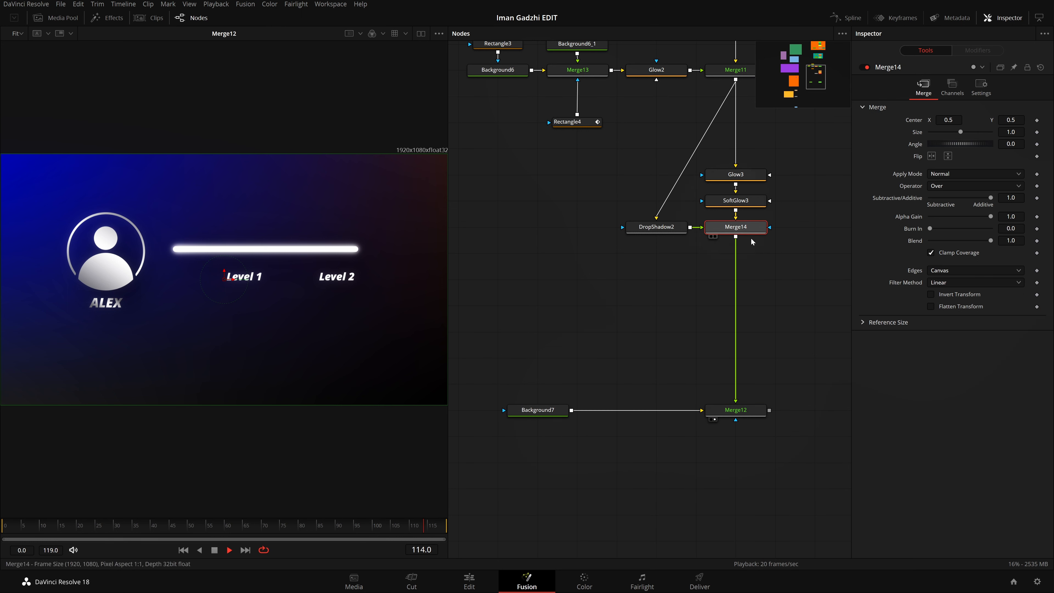
pyautogui.hotkey('shift', 'space')
pyautogui.write('drop')
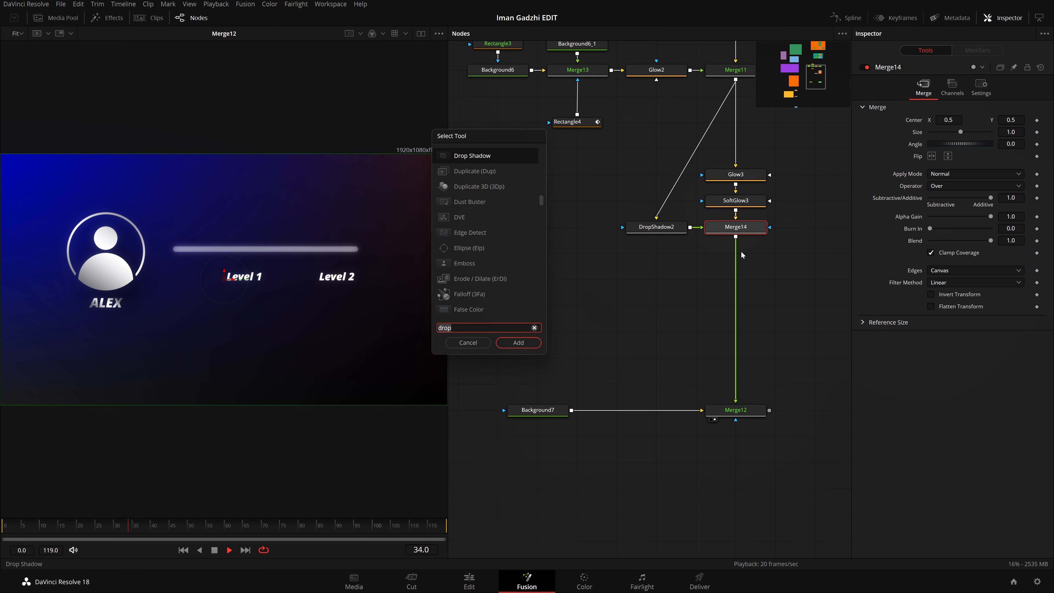
pyautogui.press('BackSpace')
pyautogui.press('BackSpace')
pyautogui.press('BackSpace')
pyautogui.press('BackSpace')
pyautogui.write('dis')
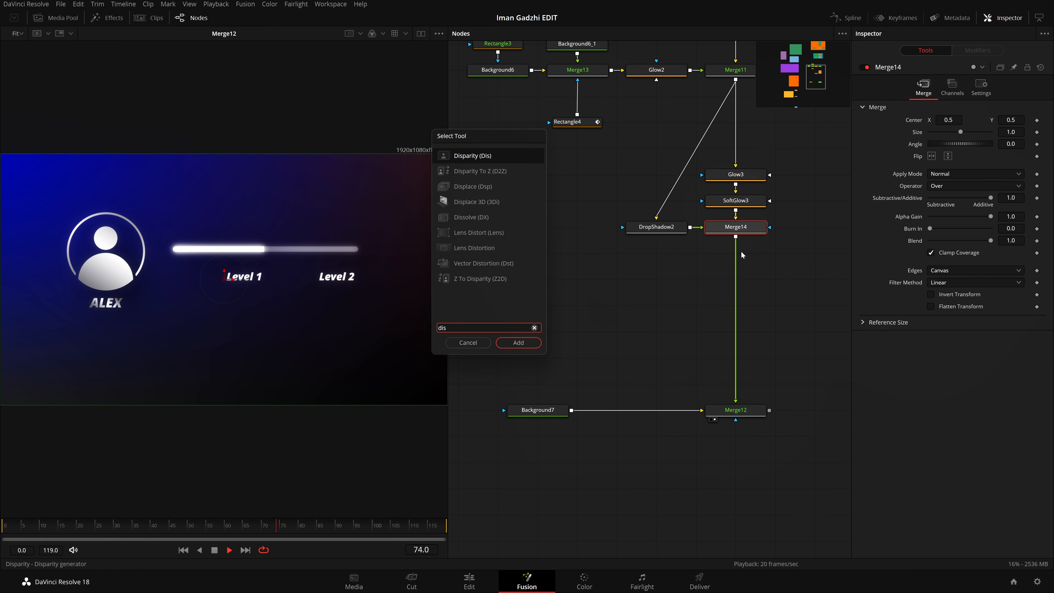
pyautogui.press('Down')
pyautogui.press('Down')
pyautogui.press('Return')
pyautogui.moveTo(753, 252); pyautogui.dragTo(754, 305)
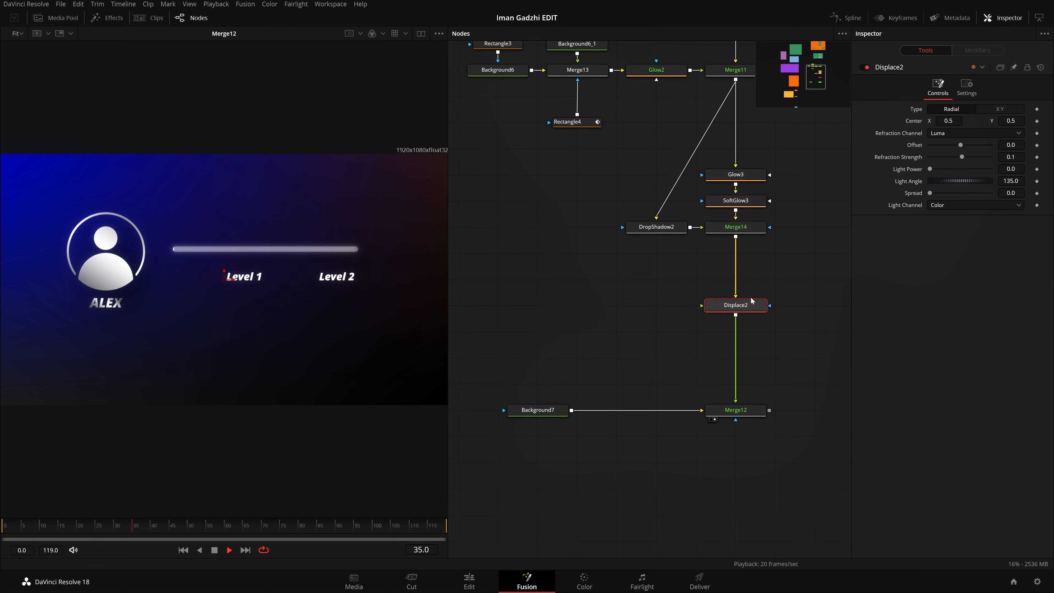
# Step: Add a FastNoise node, connect it to the Displace node's foreground input and line it up beside that node
pyautogui.hotkey('shift', 'space')
pyautogui.write('fn')
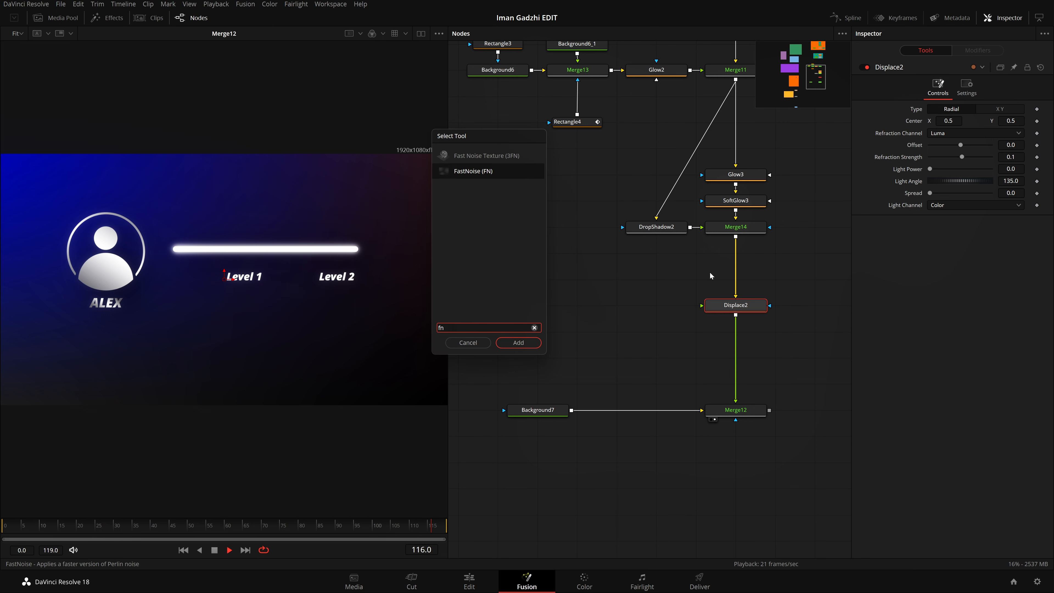
pyautogui.press('Return')
pyautogui.press('Delete')
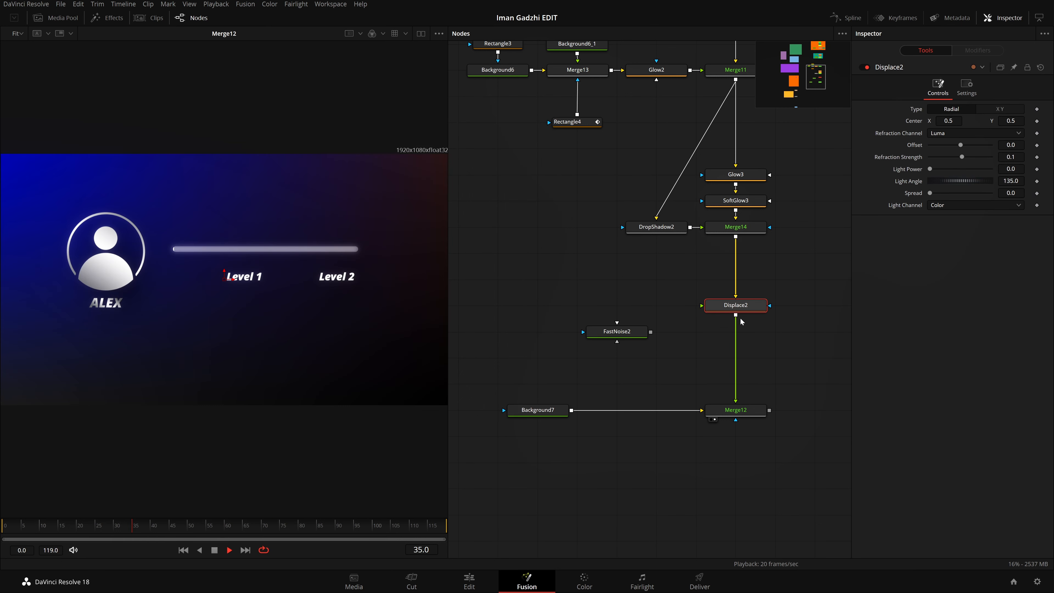
pyautogui.moveTo(651, 332); pyautogui.dragTo(702, 306)
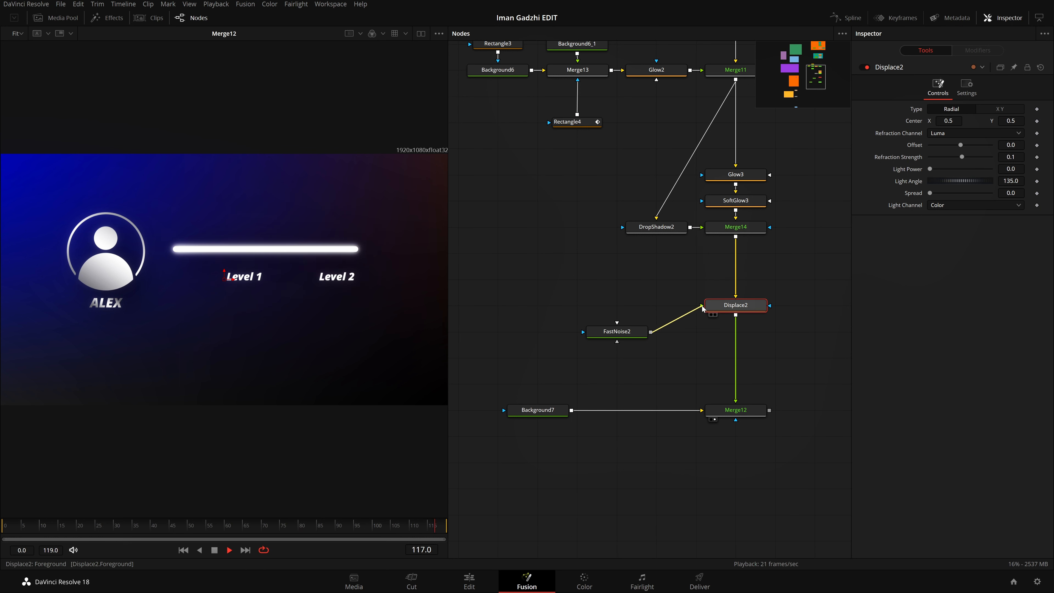
pyautogui.moveTo(637, 337); pyautogui.dragTo(638, 311)
pyautogui.click(637, 312)
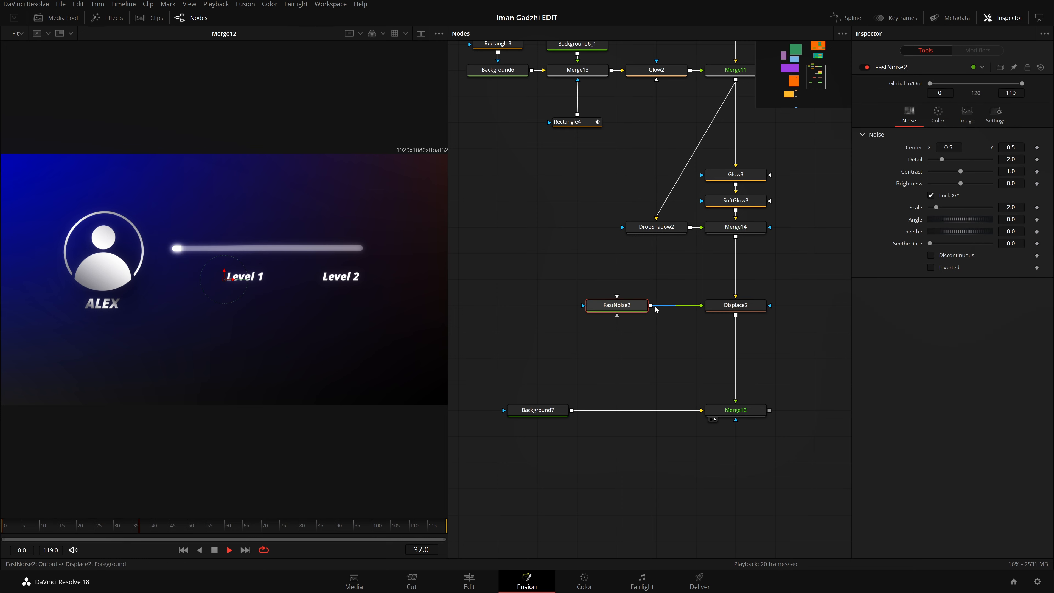
# Step: Examine the displacement effect on the avatar and progress bar up close in the viewer
pyautogui.scroll(5, 61, 251)
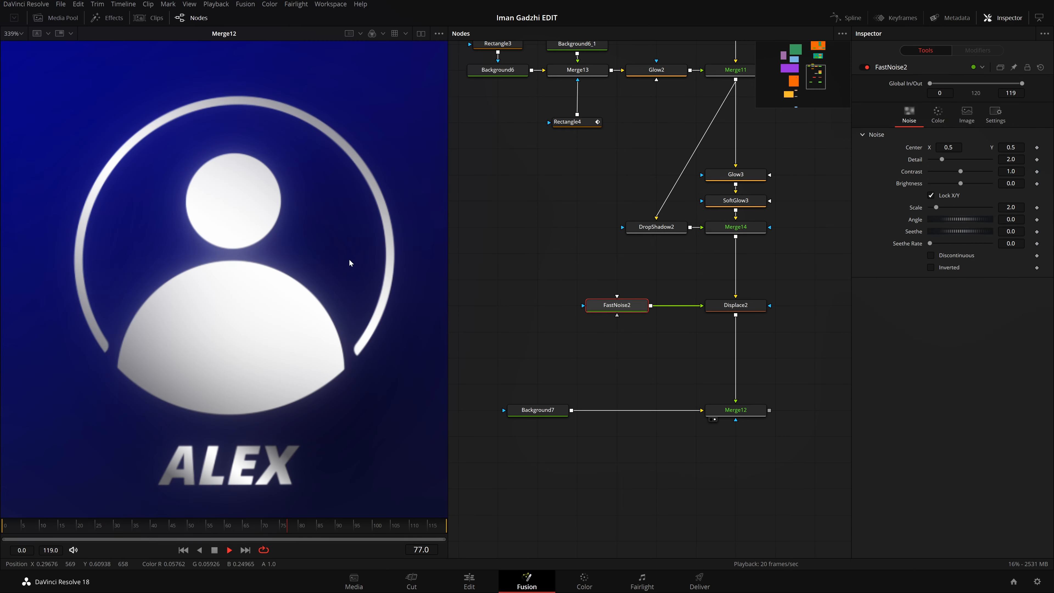
pyautogui.scroll(-2, 285, 269)
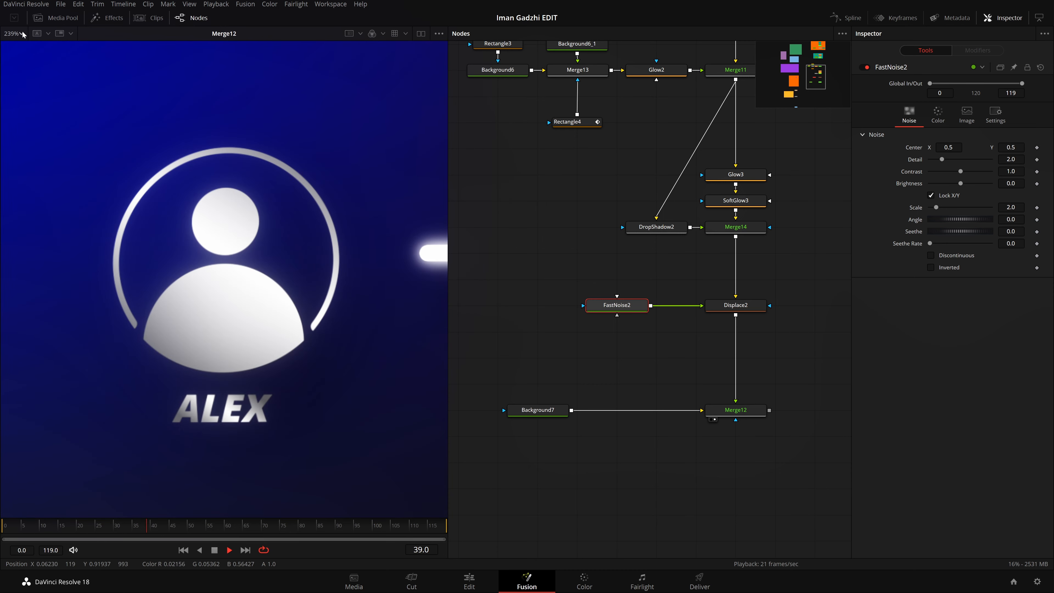
pyautogui.click(13, 33)
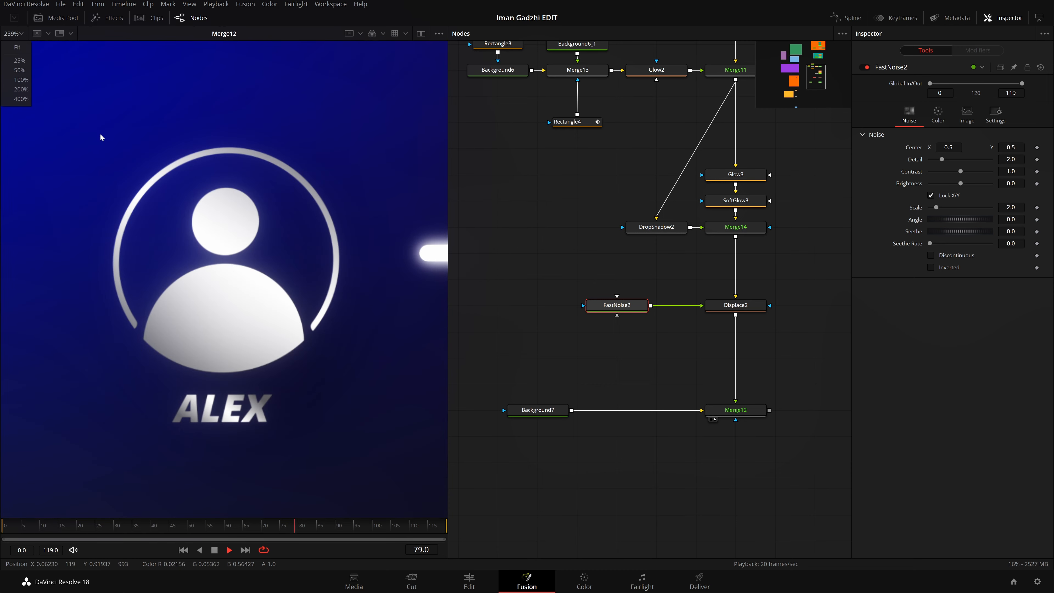
pyautogui.click(101, 137)
pyautogui.click(13, 33)
pyautogui.click(17, 47)
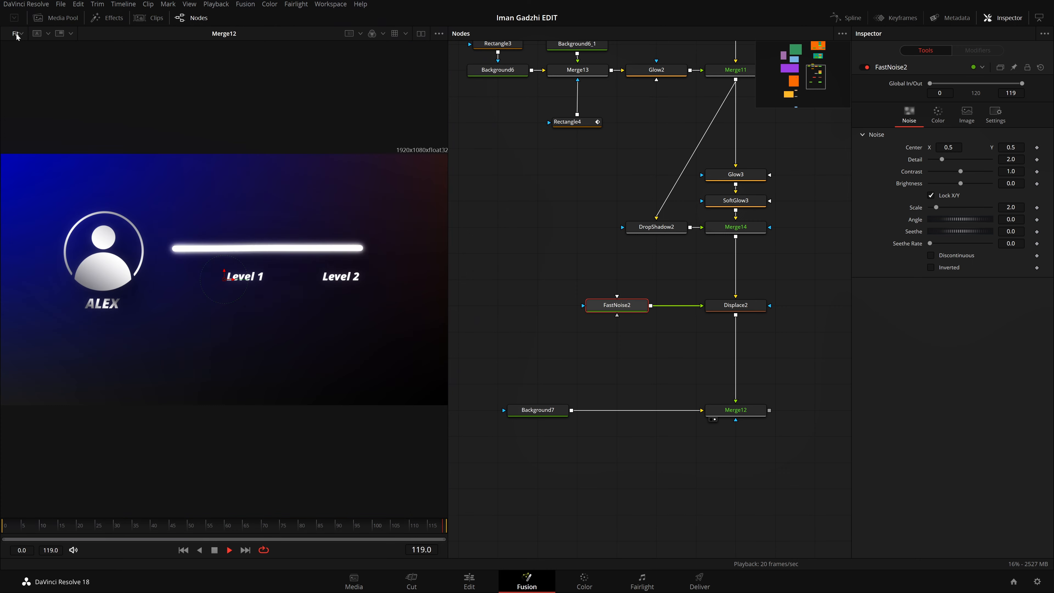
pyautogui.click(13, 33)
pyautogui.click(19, 92)
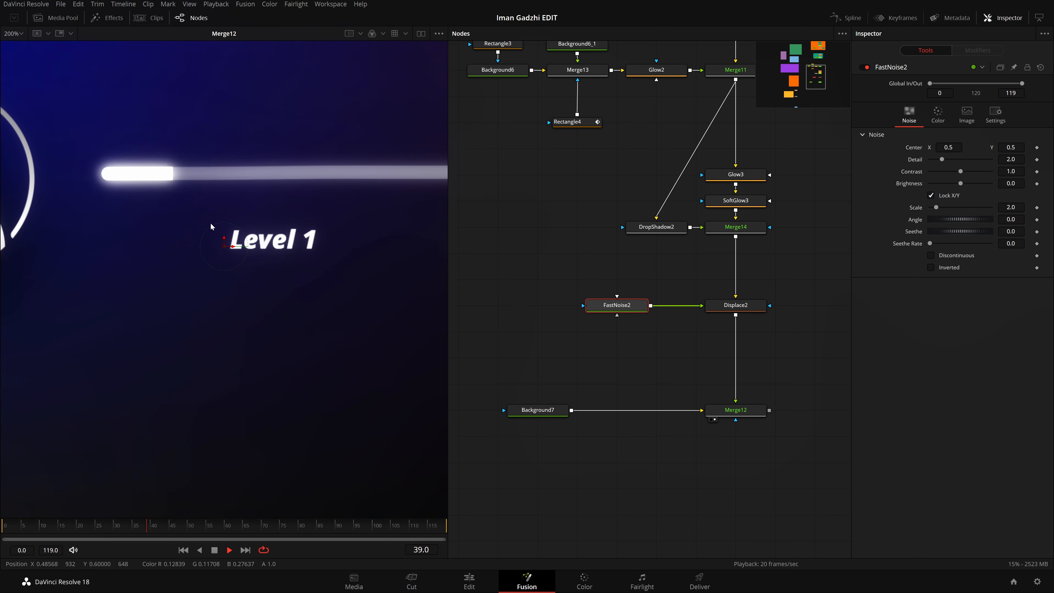
pyautogui.scroll(-5, 210, 224)
pyautogui.scroll(1, 205, 226)
pyautogui.scroll(-9, 193, 229)
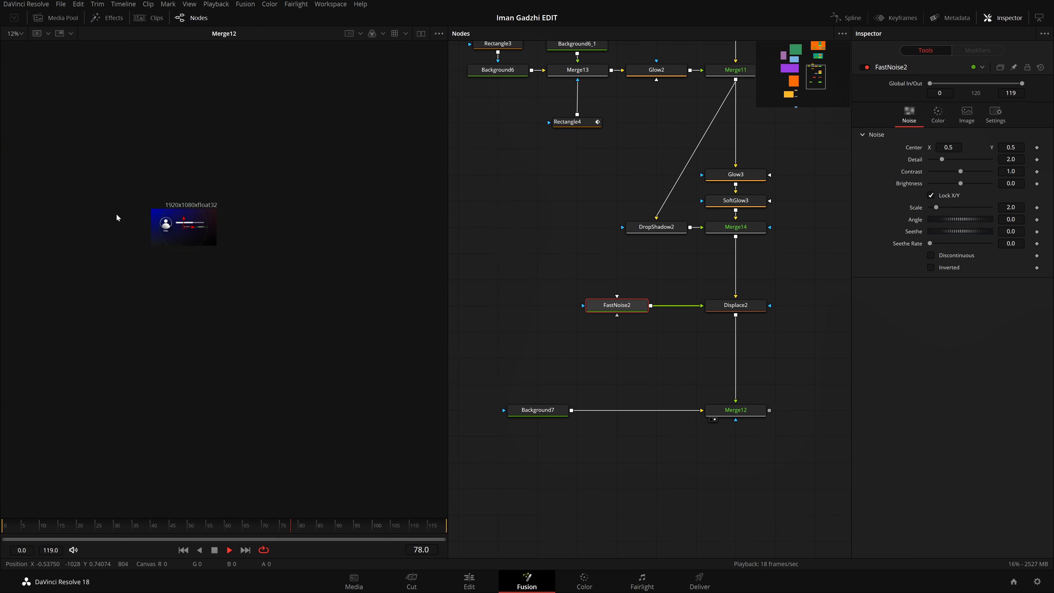
pyautogui.scroll(8, 201, 237)
pyautogui.scroll(-1, 219, 226)
pyautogui.scroll(1, 246, 222)
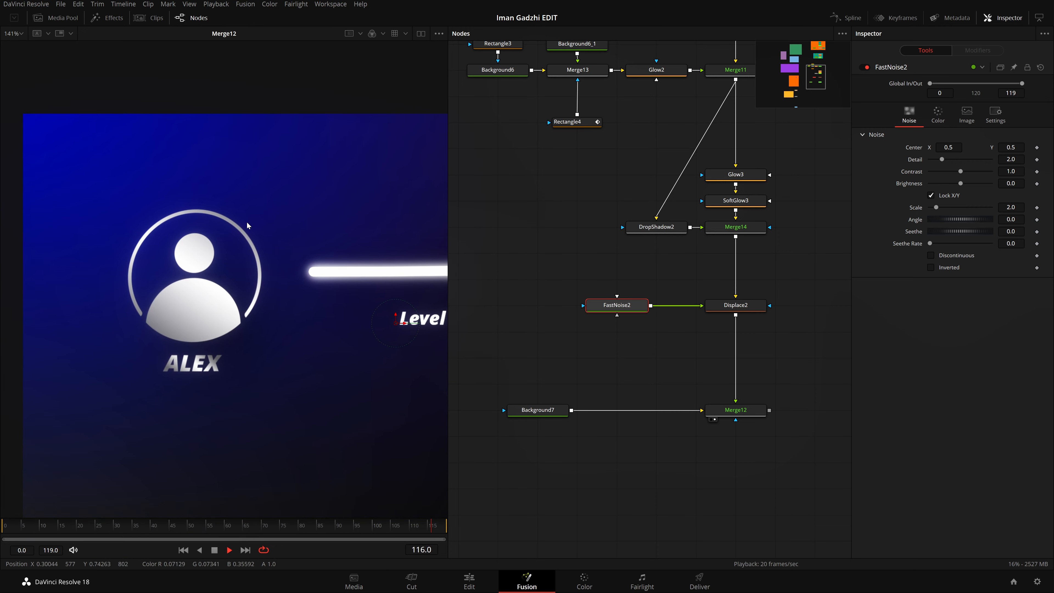
pyautogui.scroll(3, 246, 222)
pyautogui.scroll(-1, 260, 228)
pyautogui.scroll(2, 260, 228)
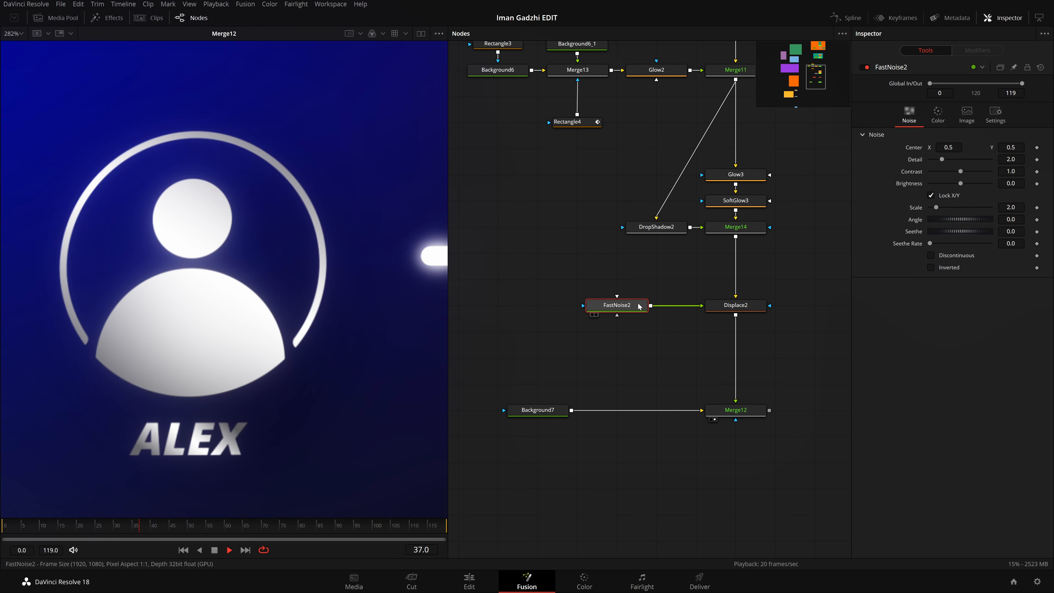
# Step: Set the FastNoise Scale to 170 and switch the Displace Type to XY
pyautogui.click(1011, 207)
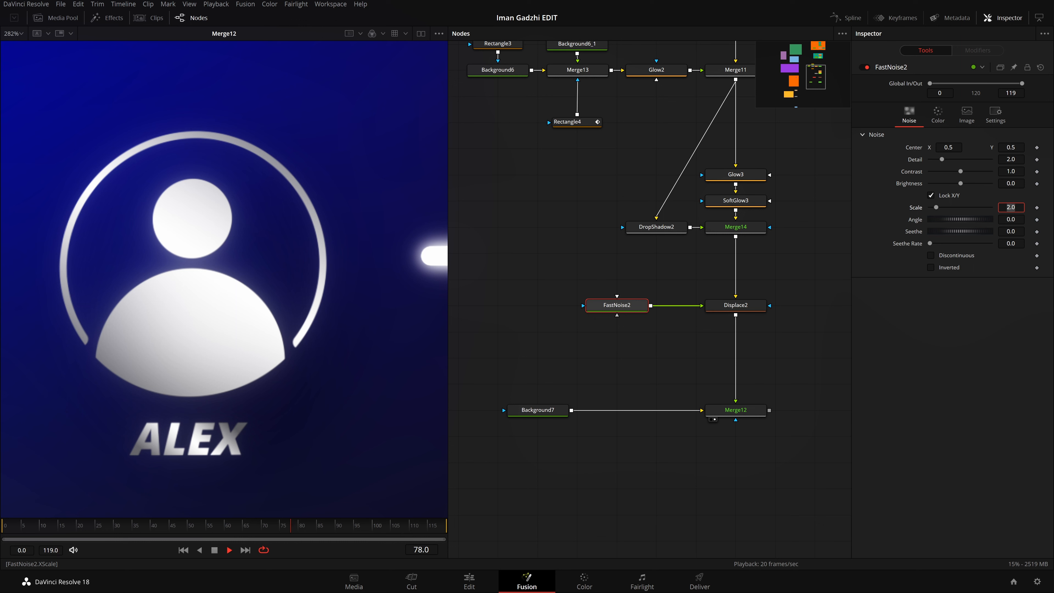
pyautogui.press('Tab')
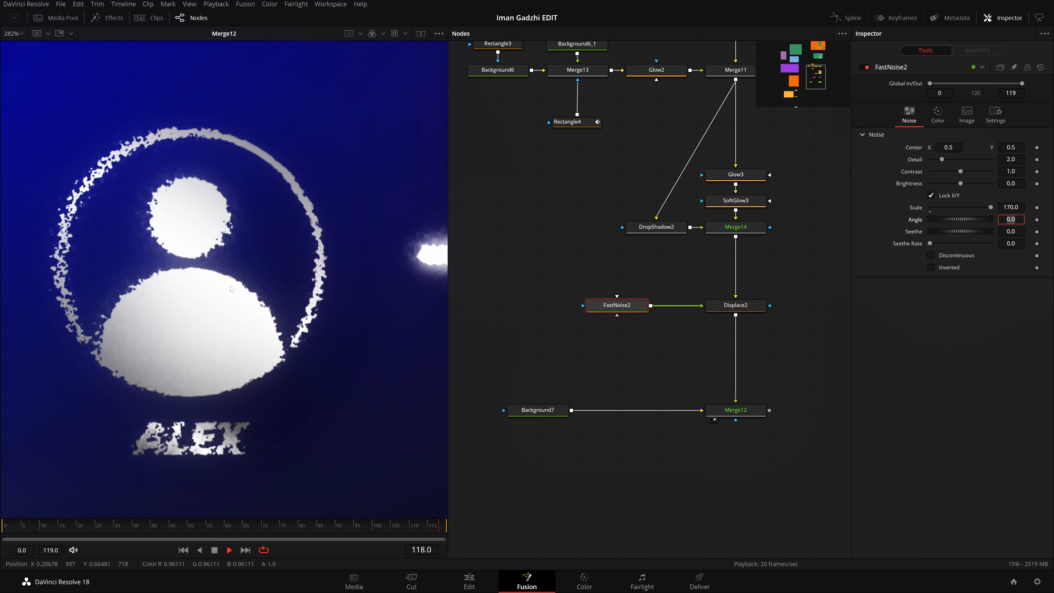
pyautogui.click(746, 309)
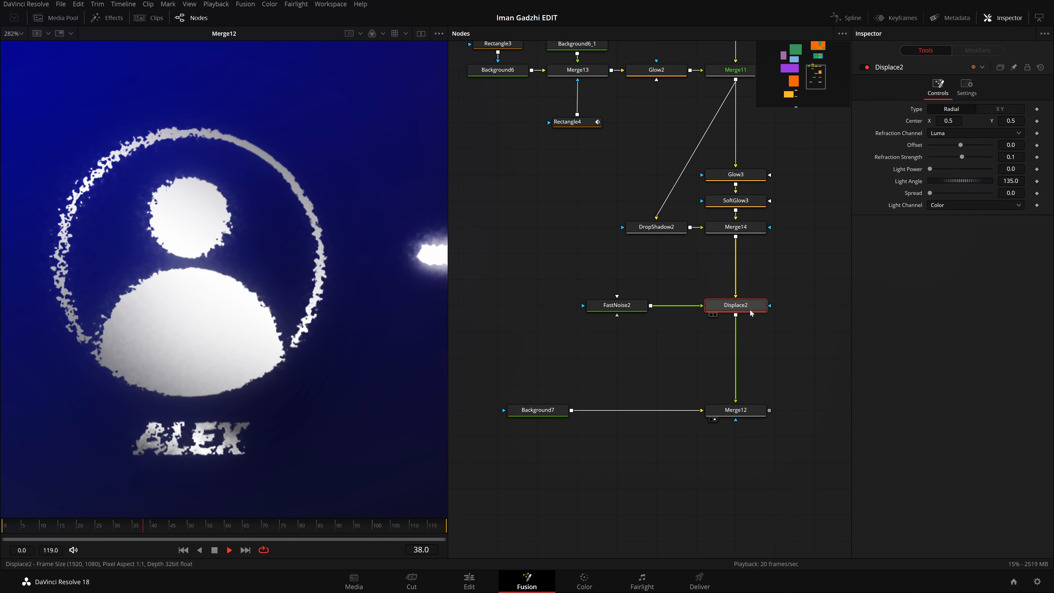
pyautogui.click(999, 110)
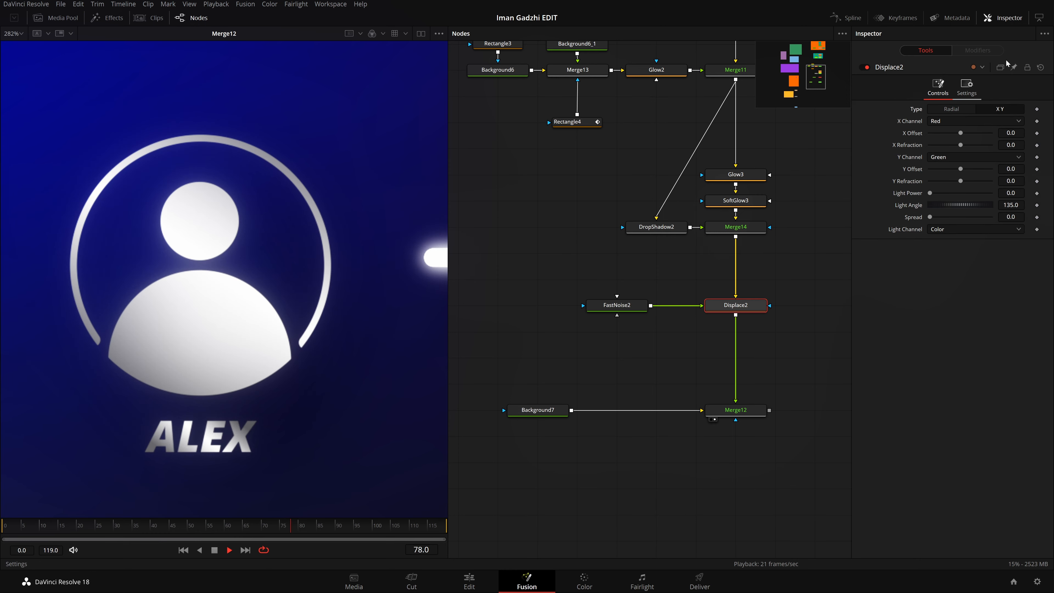
# Step: Set the Displace node's X Refraction and Y Refraction to 0.1 and check the scattered result on the avatar and bar
pyautogui.moveTo(960, 145); pyautogui.dragTo(991, 145)
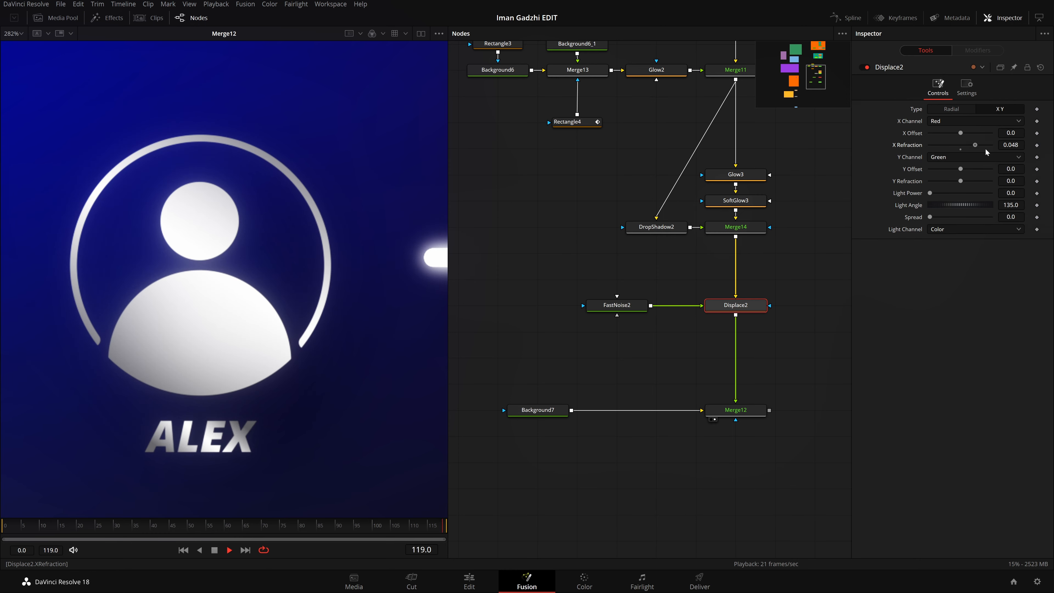
pyautogui.moveTo(961, 181); pyautogui.dragTo(991, 181)
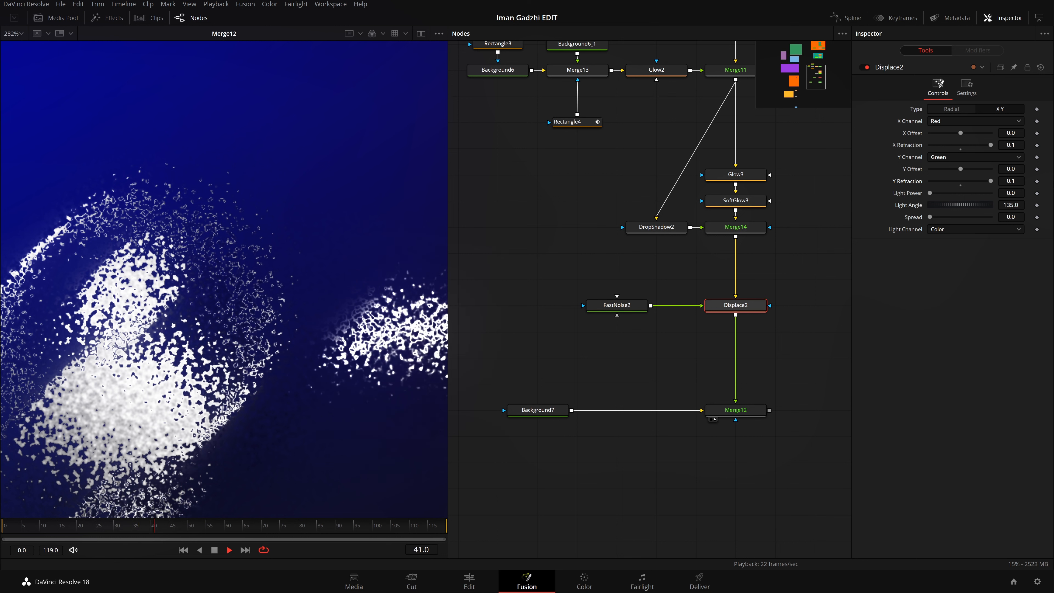
pyautogui.scroll(-4, 324, 375)
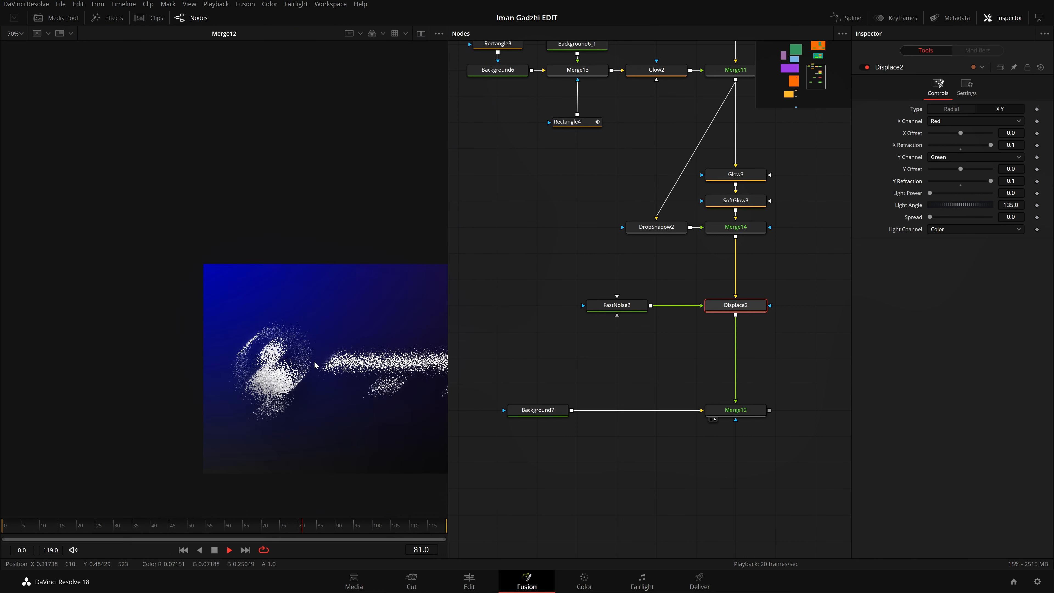
pyautogui.scroll(3, 317, 366)
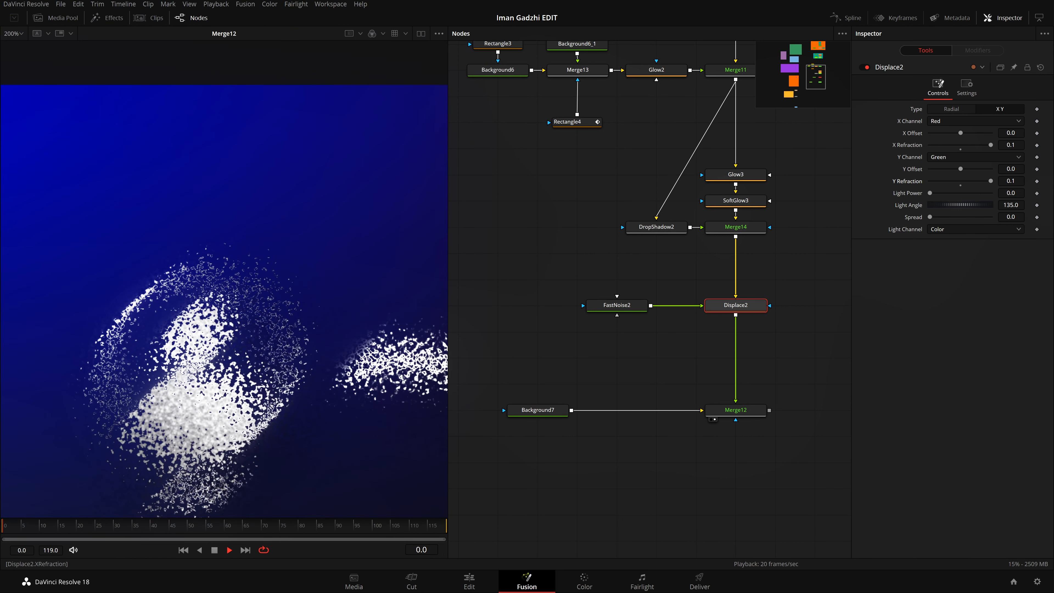
# Step: Link the Displace X Refraction to YRefraction with an expression and lower Y Refraction to about 0.0034
pyautogui.doubleClick(1011, 145)
pyautogui.write('=')
pyautogui.press('Tab')
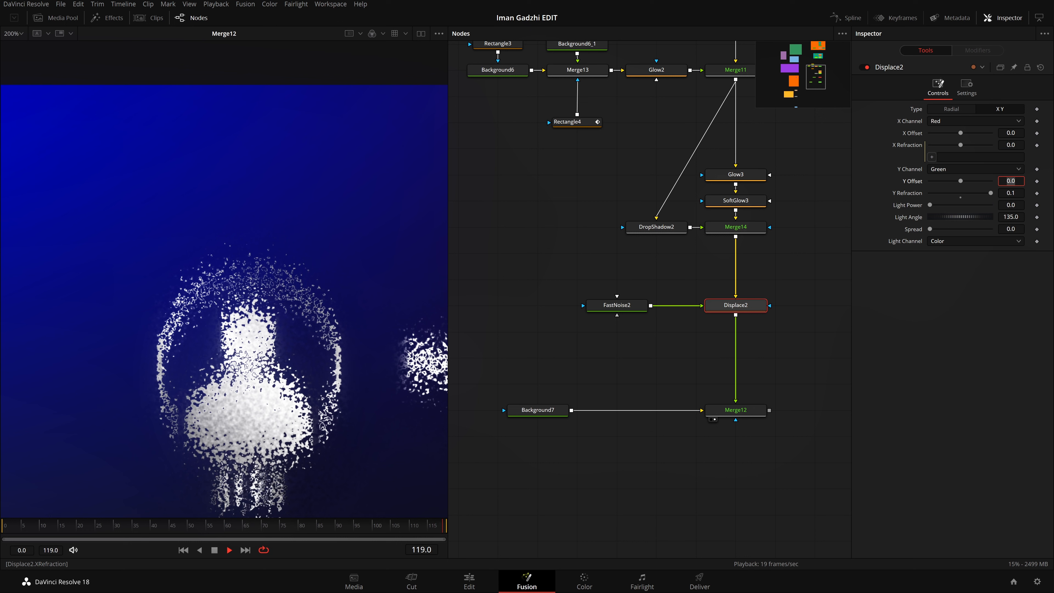
pyautogui.moveTo(932, 157); pyautogui.dragTo(987, 196)
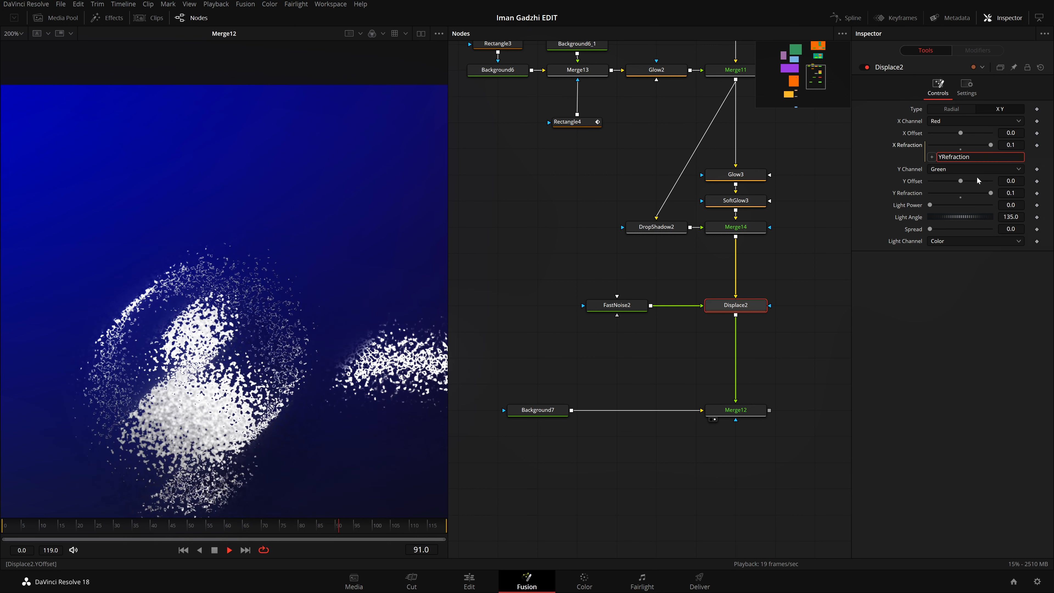
pyautogui.click(973, 318)
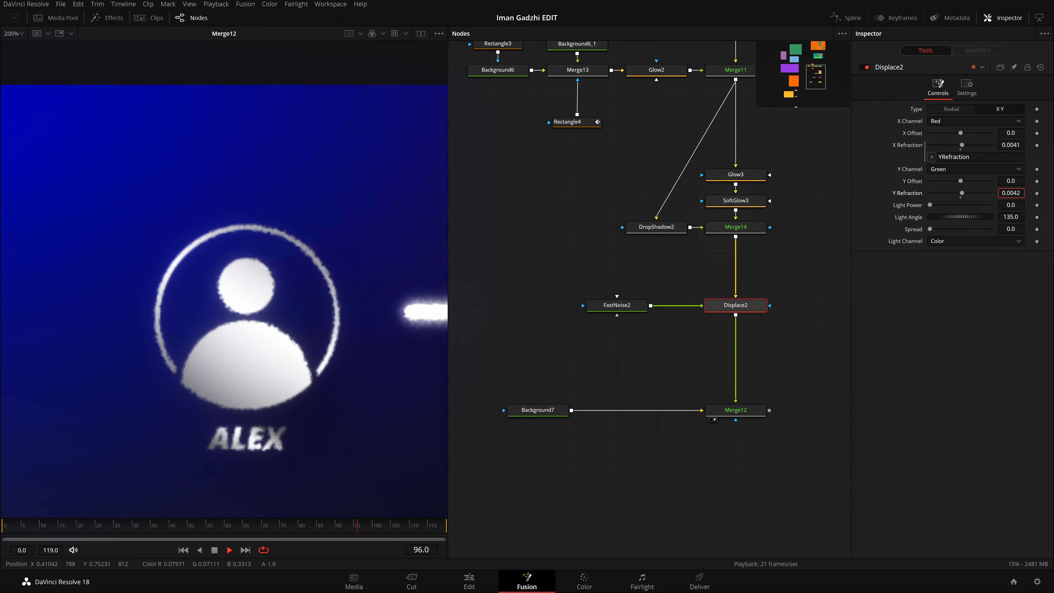
pyautogui.scroll(2, 239, 307)
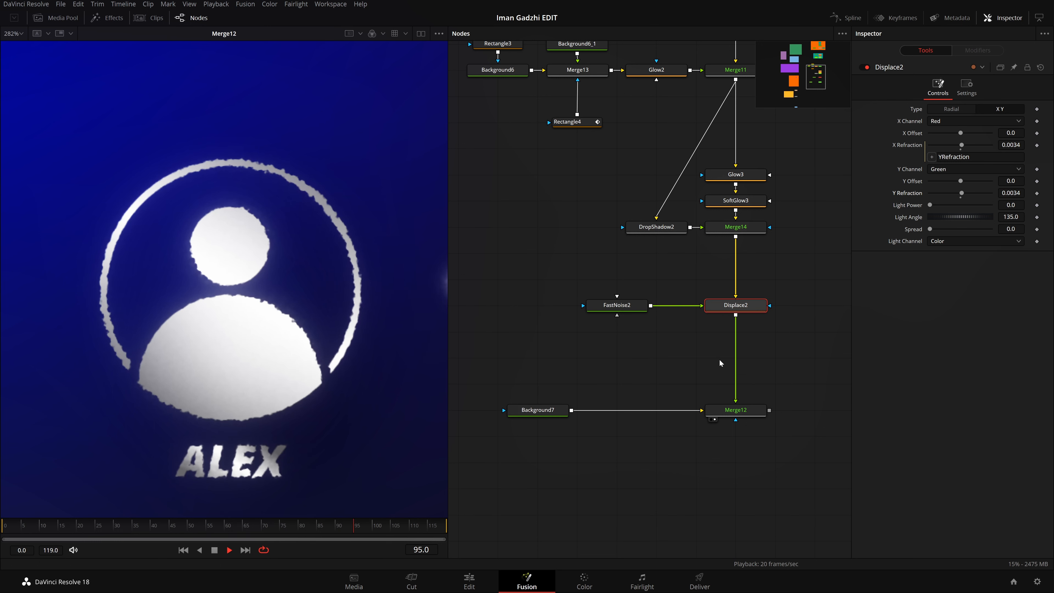
# Step: Set the FastNoise node's Seethe Rate to 1.0 and check the animated edges on the avatar, bar and level text
pyautogui.click(618, 305)
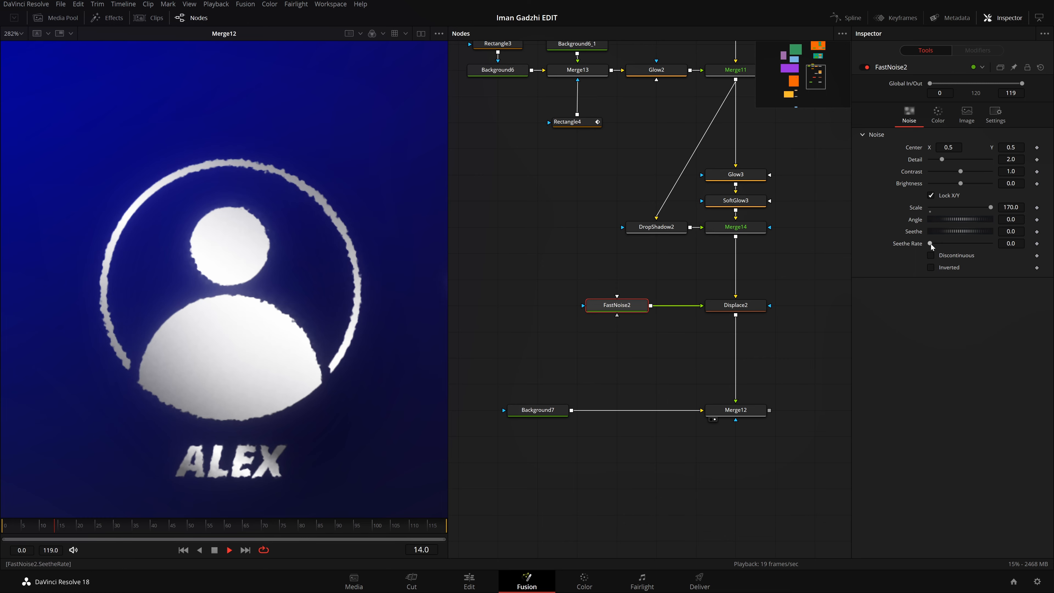
pyautogui.moveTo(931, 244); pyautogui.dragTo(991, 244)
pyautogui.scroll(-2, 273, 309)
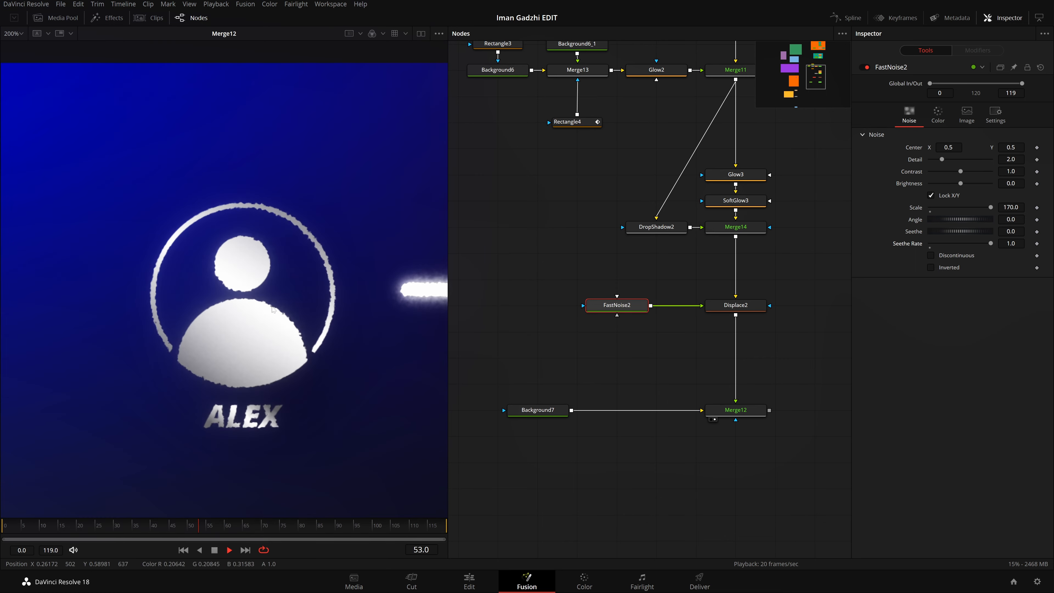
pyautogui.scroll(2, 221, 335)
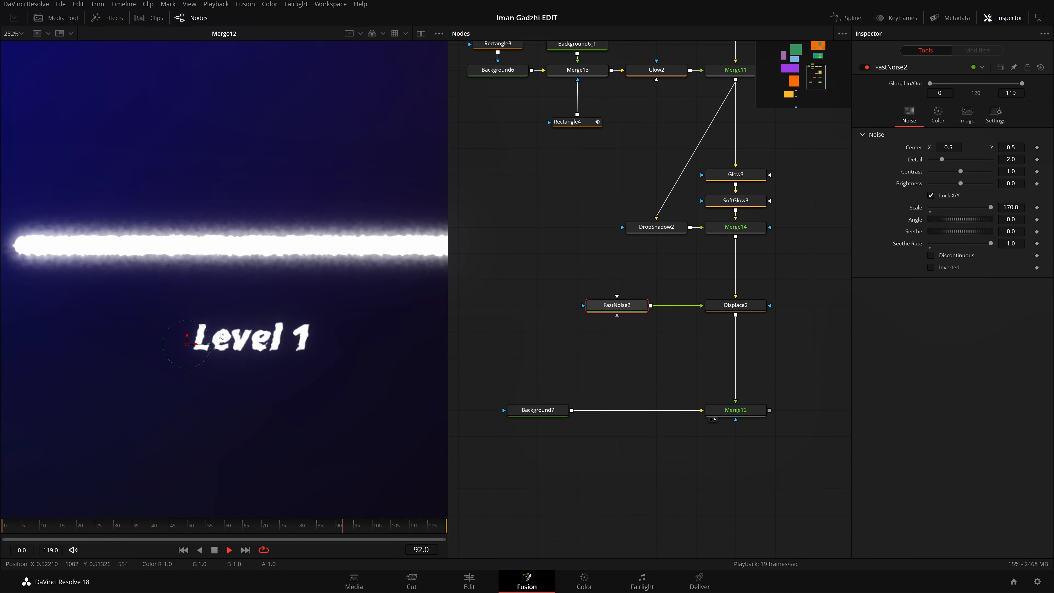
pyautogui.scroll(2, 221, 335)
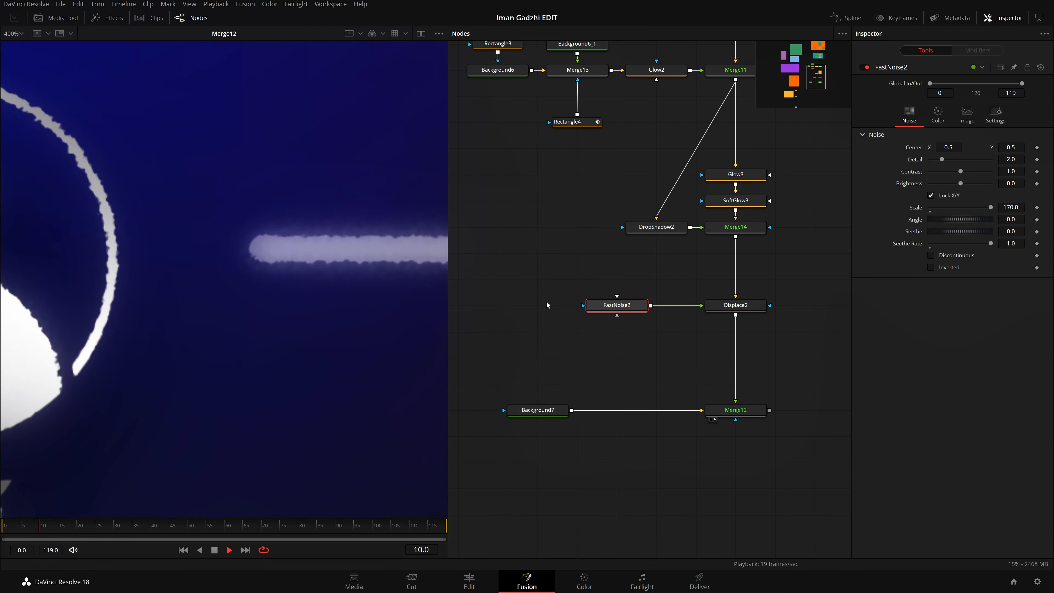
# Step: Pause playback, reduce the Displace Y Refraction to 0.0011, and replay the whole frame fitted in the viewer
pyautogui.press('space')
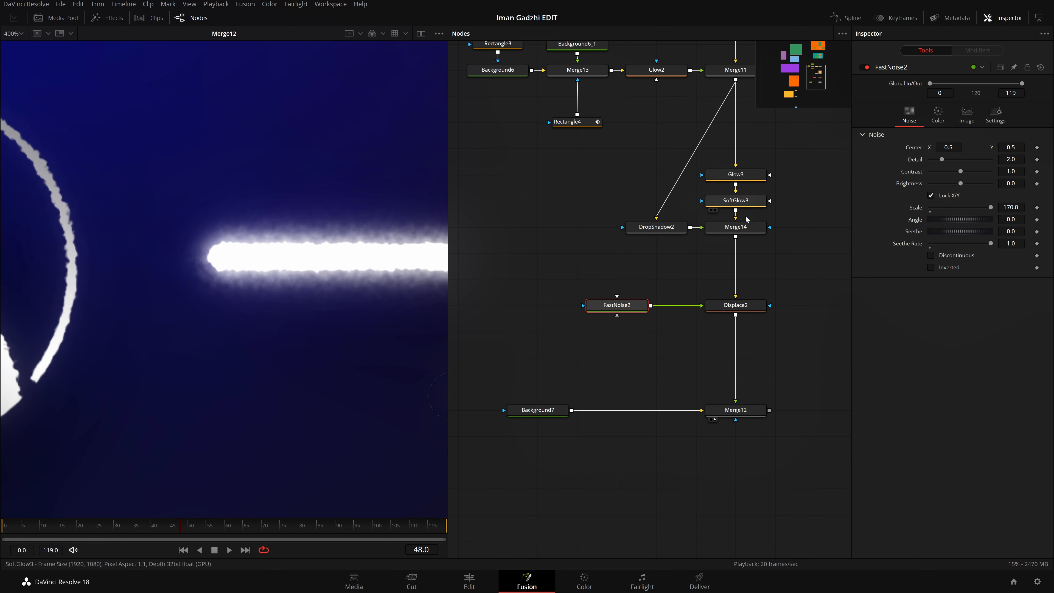
pyautogui.click(733, 307)
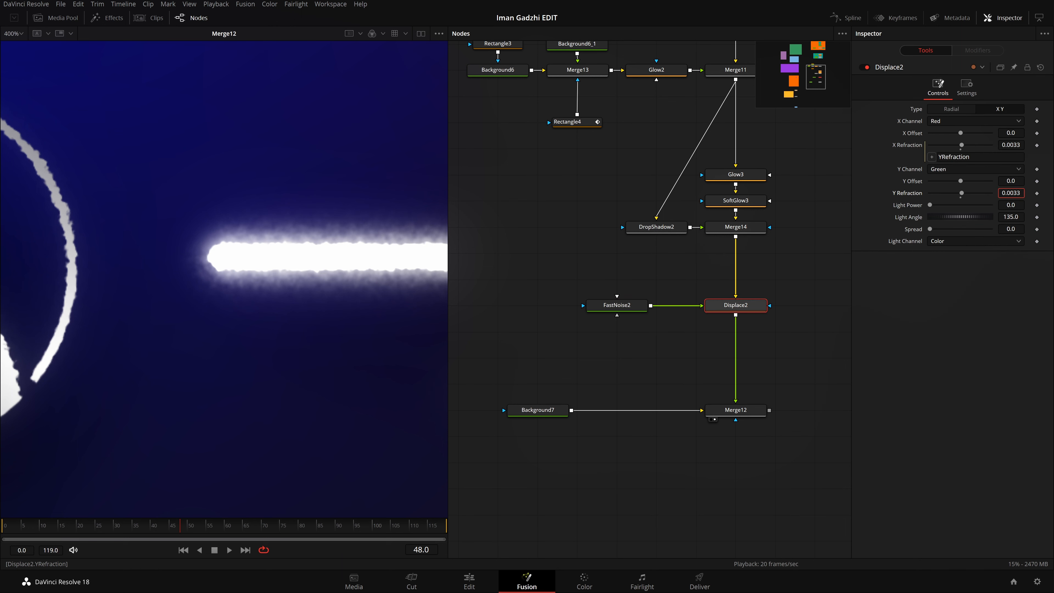
pyautogui.moveTo(1011, 193); pyautogui.dragTo(1002, 193)
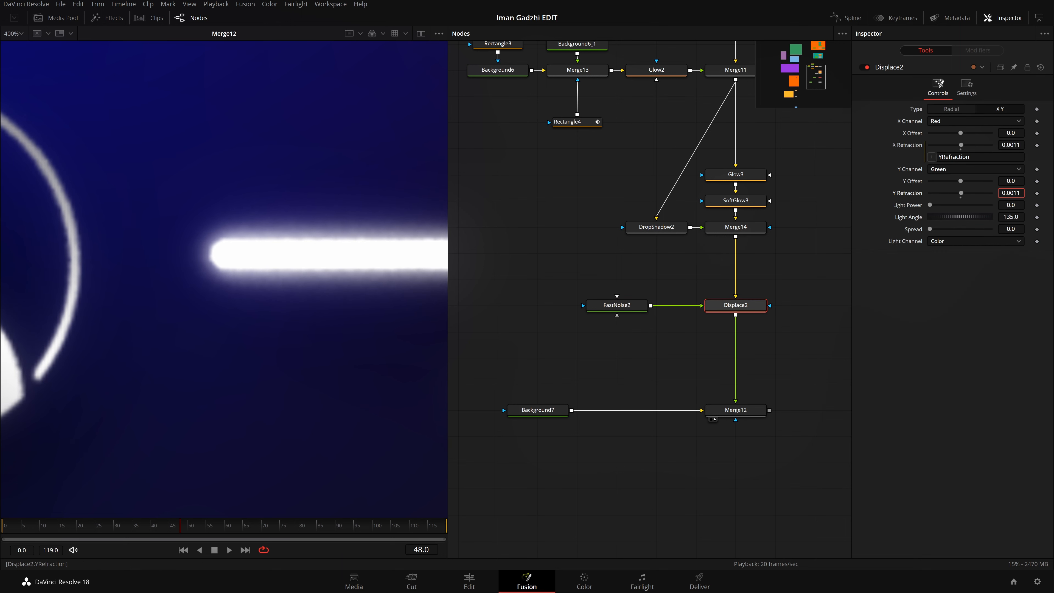
pyautogui.scroll(-1, 327, 321)
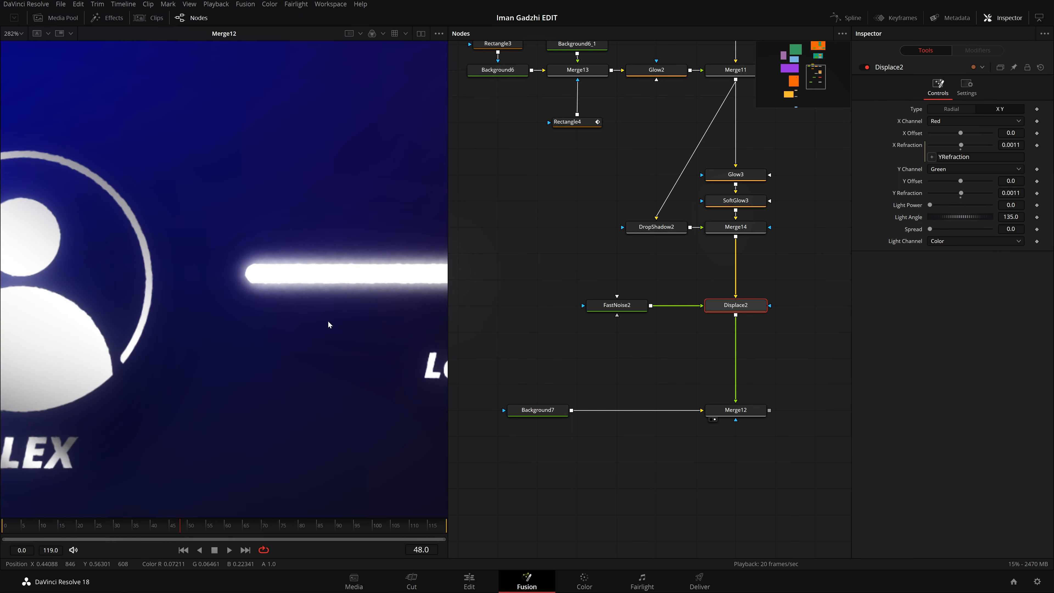
pyautogui.hotkey('ctrl', 'f')
pyautogui.press('space')
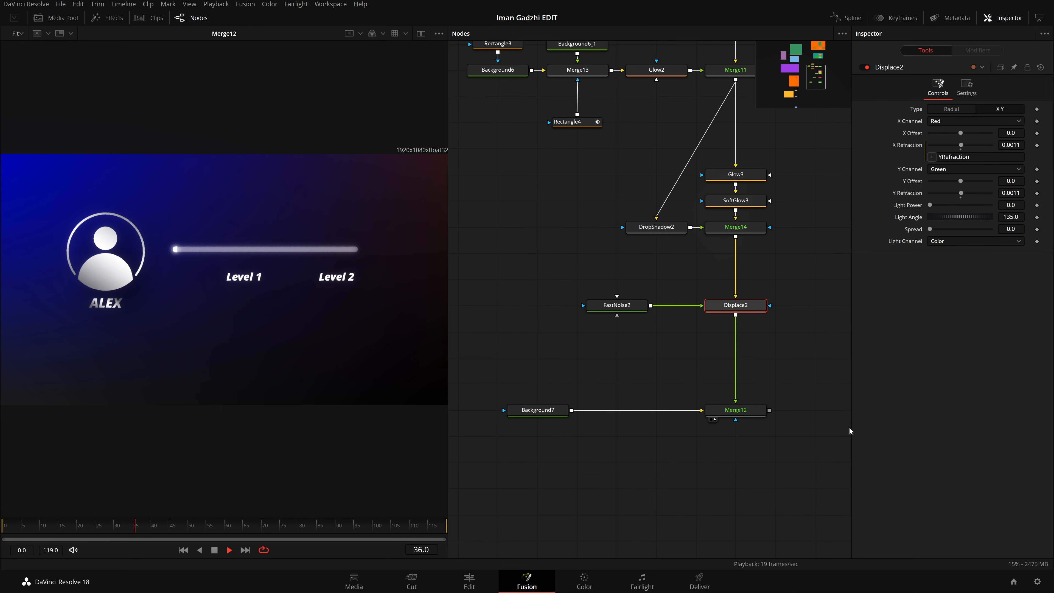
# Step: Select the progress bar, glow, drop shadow and merge nodes down to Merge14 and move them slightly up, away from the Displace node
pyautogui.scroll(-2, 739, 436)
pyautogui.click(735, 368)
pyautogui.moveTo(773, 249); pyautogui.dragTo(759, 421)
pyautogui.scroll(-2, 755, 387)
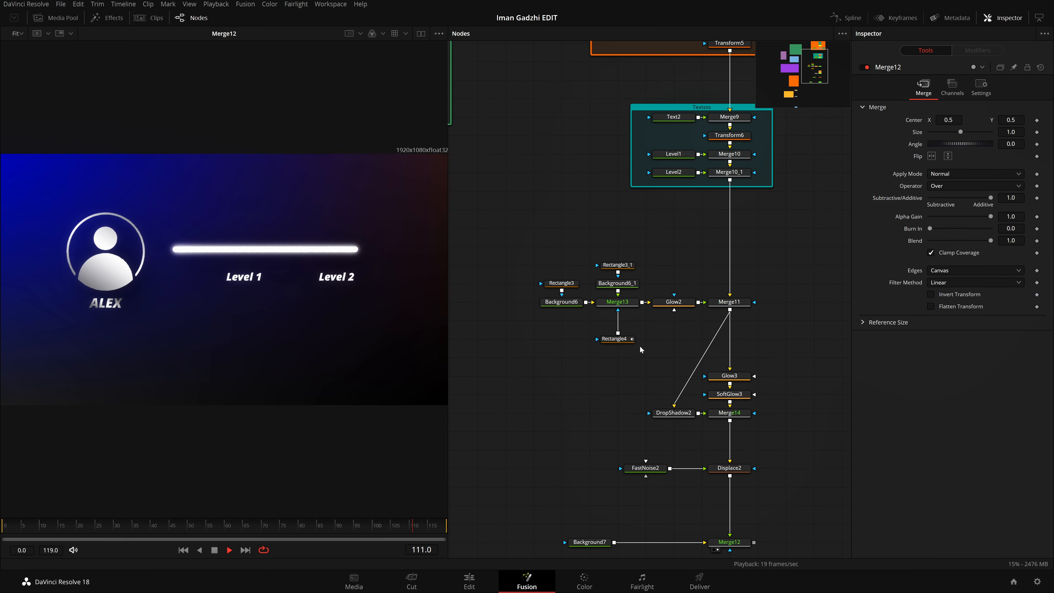
pyautogui.moveTo(517, 241); pyautogui.dragTo(749, 459)
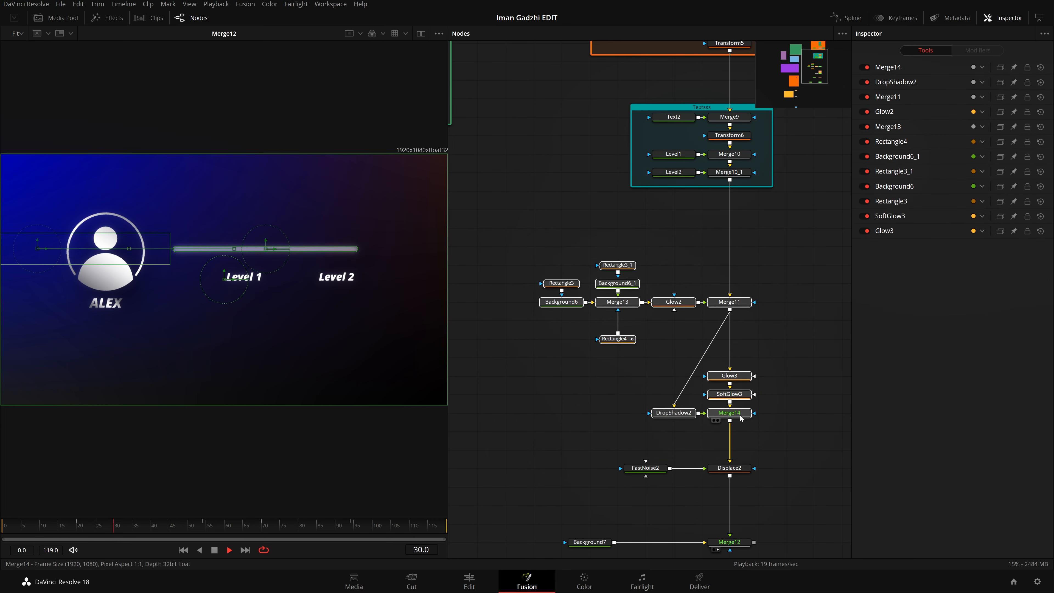
pyautogui.moveTo(738, 409); pyautogui.dragTo(737, 391)
pyautogui.click(737, 390)
# Step: Add an Underlay around the selected bar, glow, drop shadow and merge nodes
pyautogui.hotkey('shift', 'space')
pyautogui.write('fn')
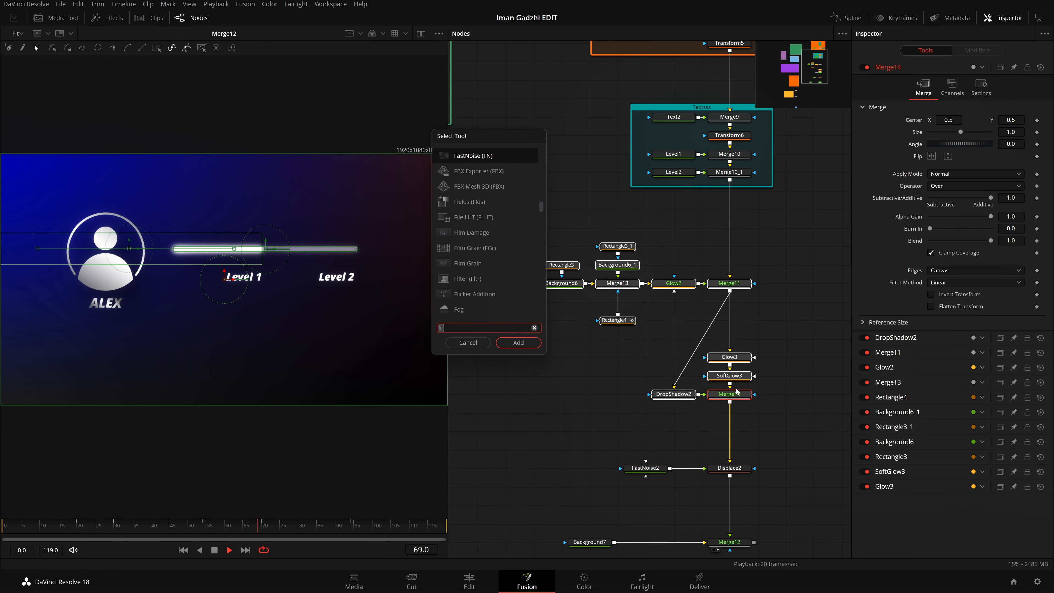
pyautogui.press('BackSpace')
pyautogui.press('BackSpace')
pyautogui.write('und')
pyautogui.press('Return')
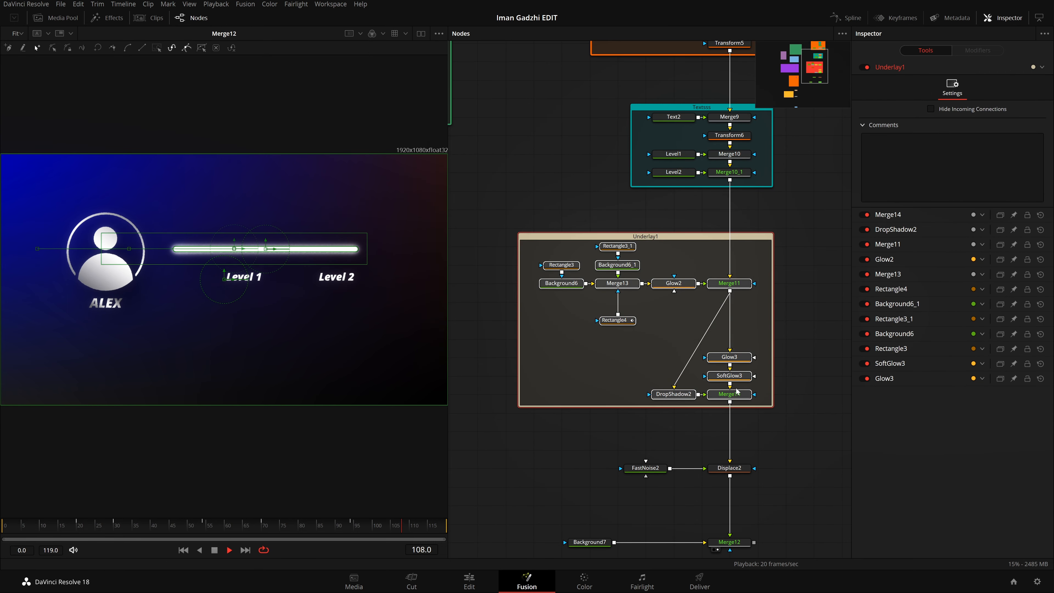
pyautogui.click(820, 260)
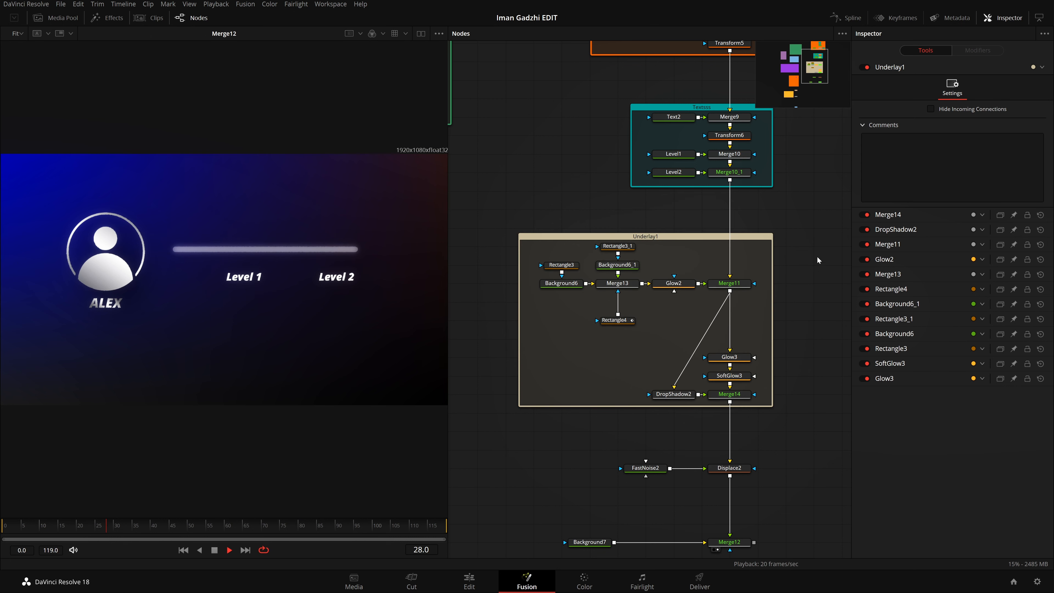
# Step: Rename the new underlay as TextANDEFFECts
pyautogui.keyDown('alt'); pyautogui.click(663, 237); pyautogui.keyUp('alt')
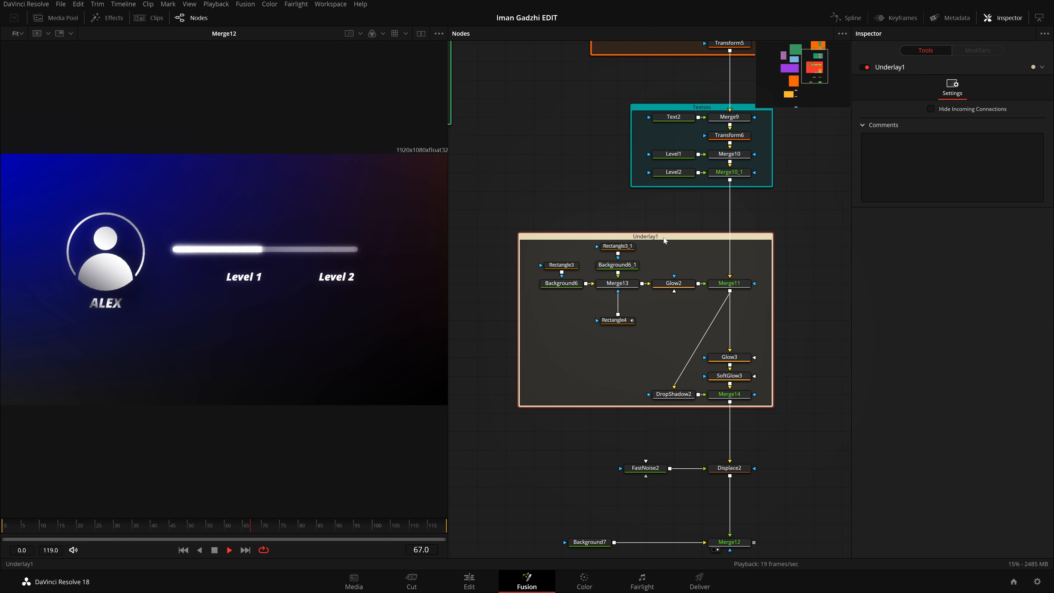
pyautogui.press('F2')
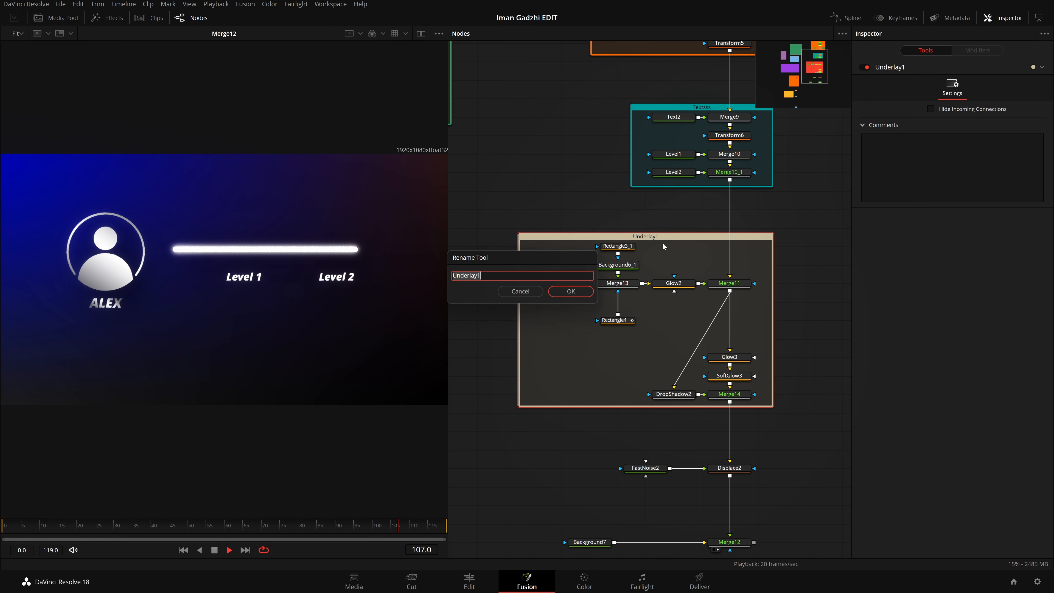
pyautogui.press('BackSpace')
pyautogui.write('Text')
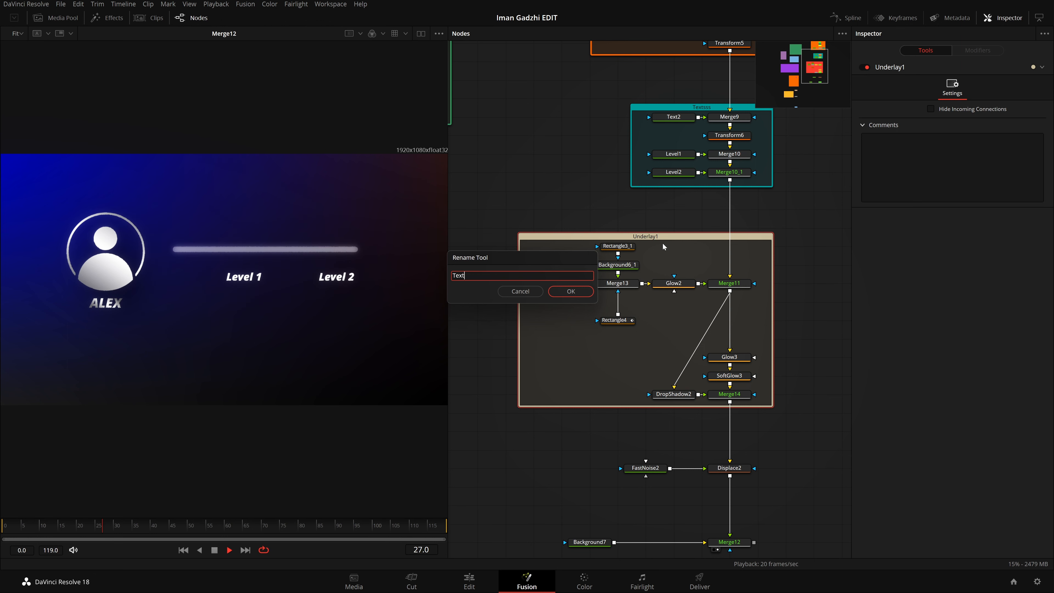
pyautogui.write('ANDEF')
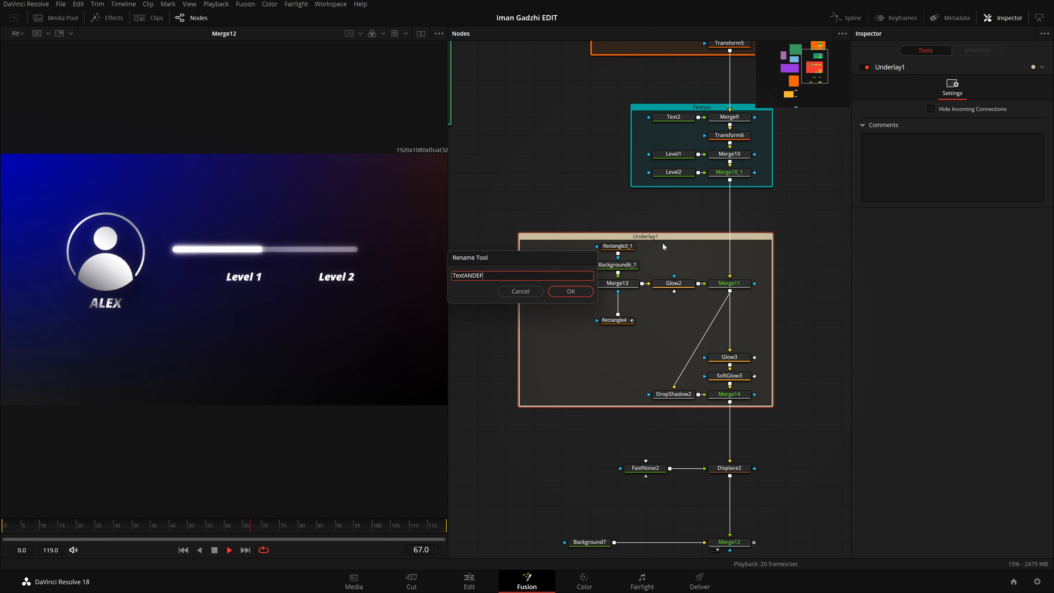
pyautogui.write('FEC')
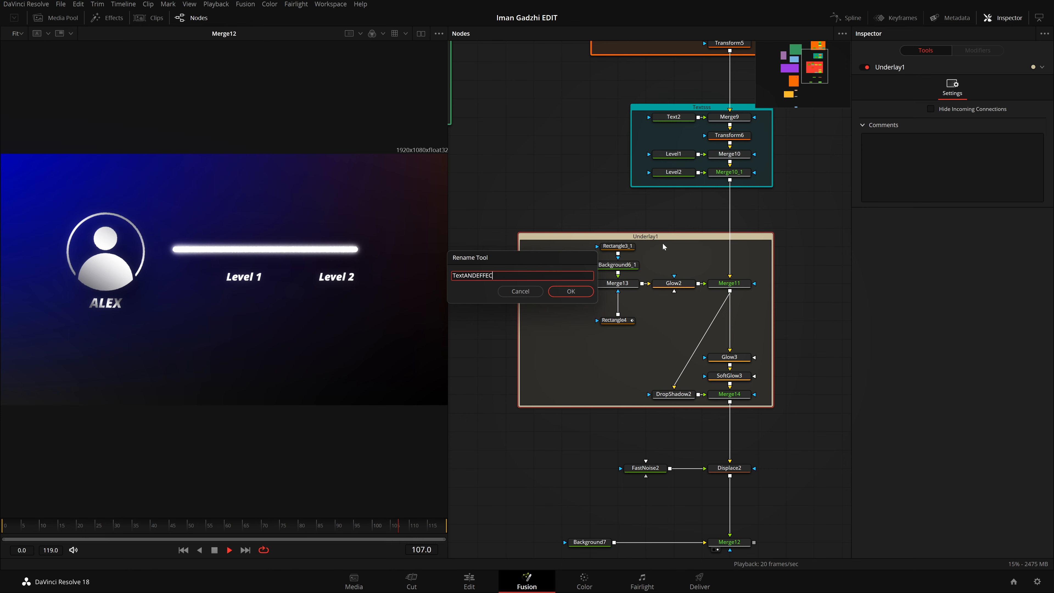
pyautogui.write('^Tts')
pyautogui.press('Return')
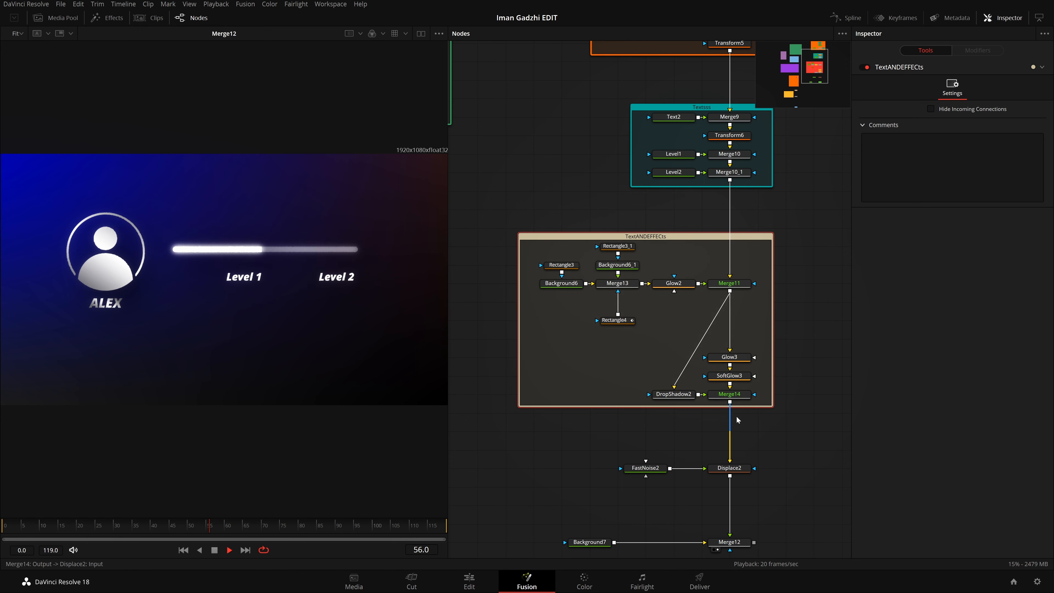
pyautogui.rightClick(672, 240)
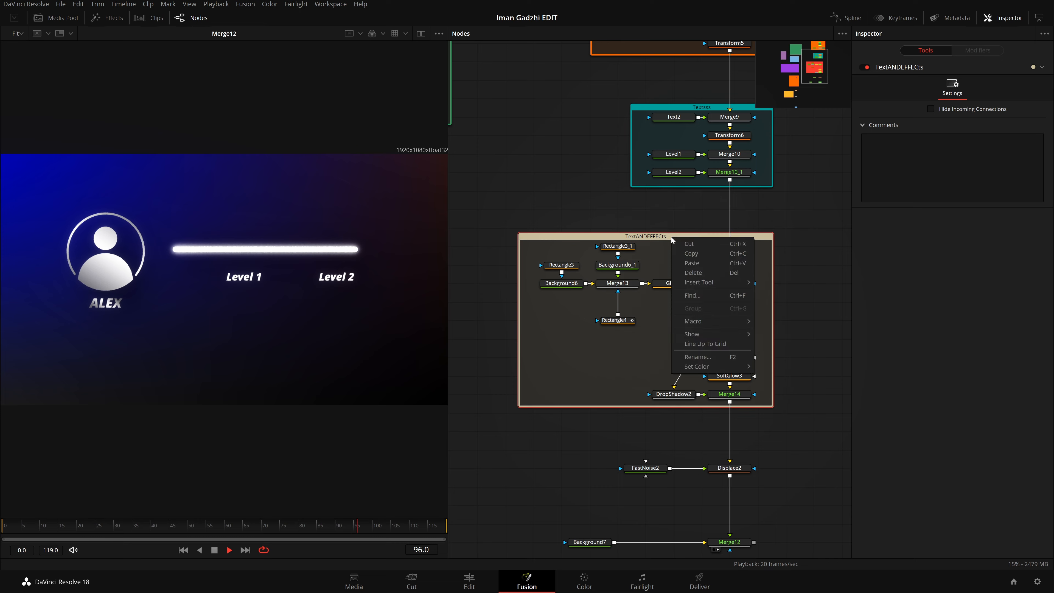
pyautogui.moveTo(715, 370)
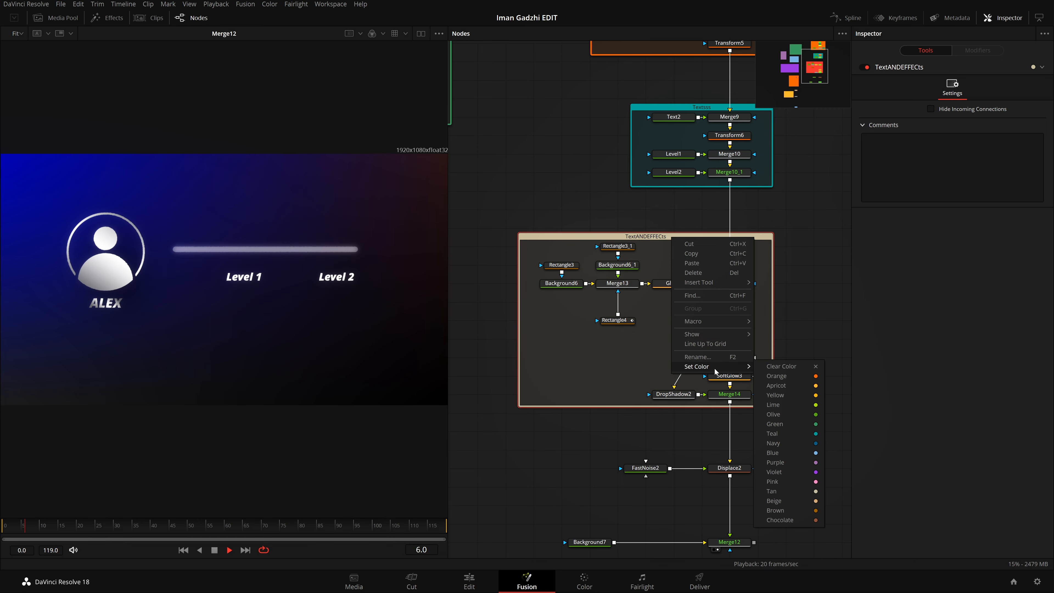
pyautogui.click(580, 427)
# Step: Set the color of the TextANDEFFECts underlay and all the nodes inside it to Violet
pyautogui.moveTo(560, 216); pyautogui.dragTo(831, 433)
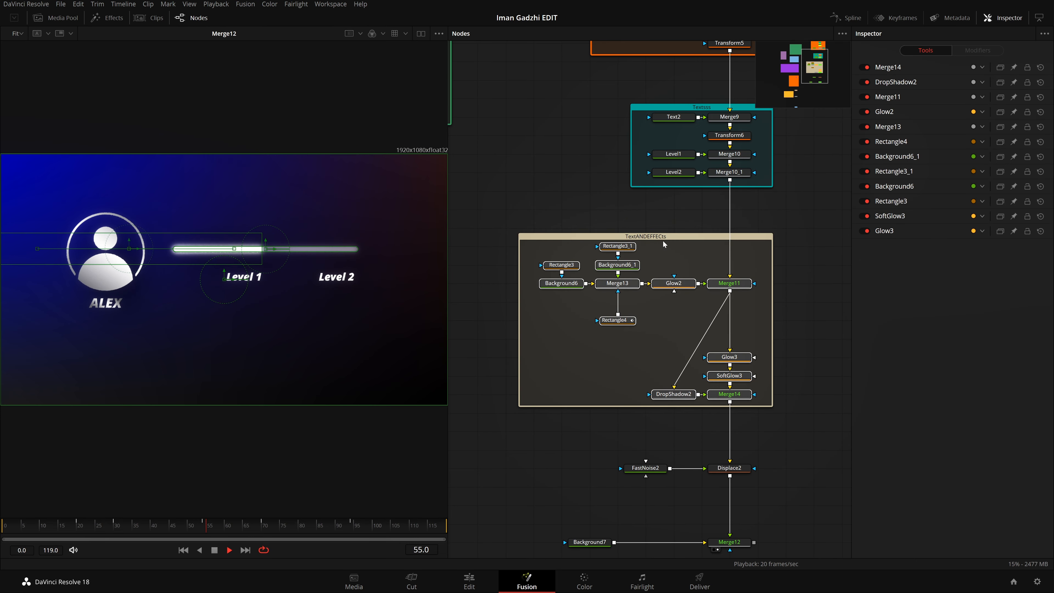
pyautogui.rightClick(664, 244)
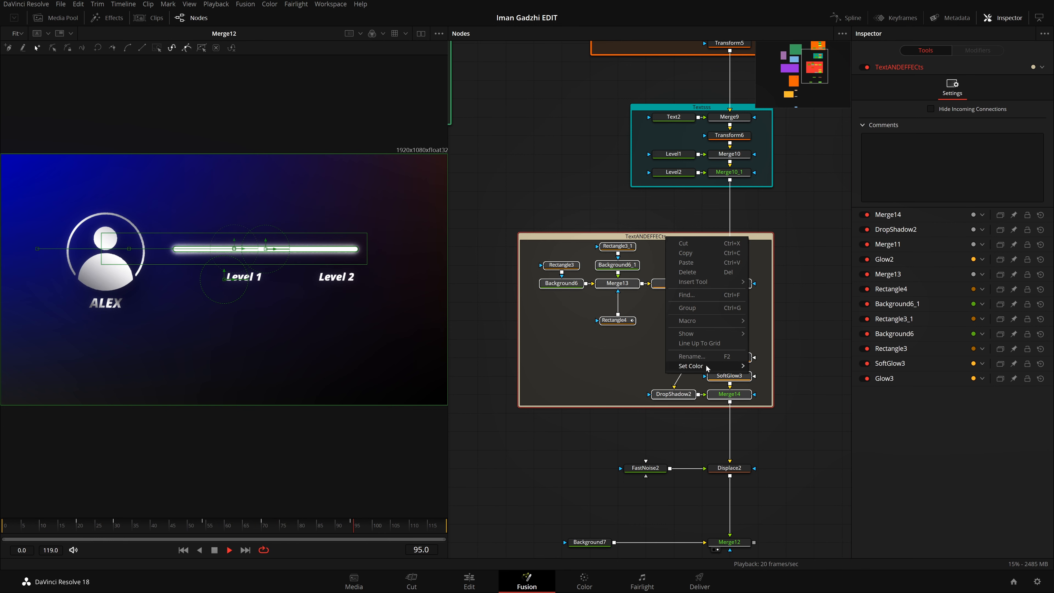
pyautogui.moveTo(707, 367)
pyautogui.click(789, 471)
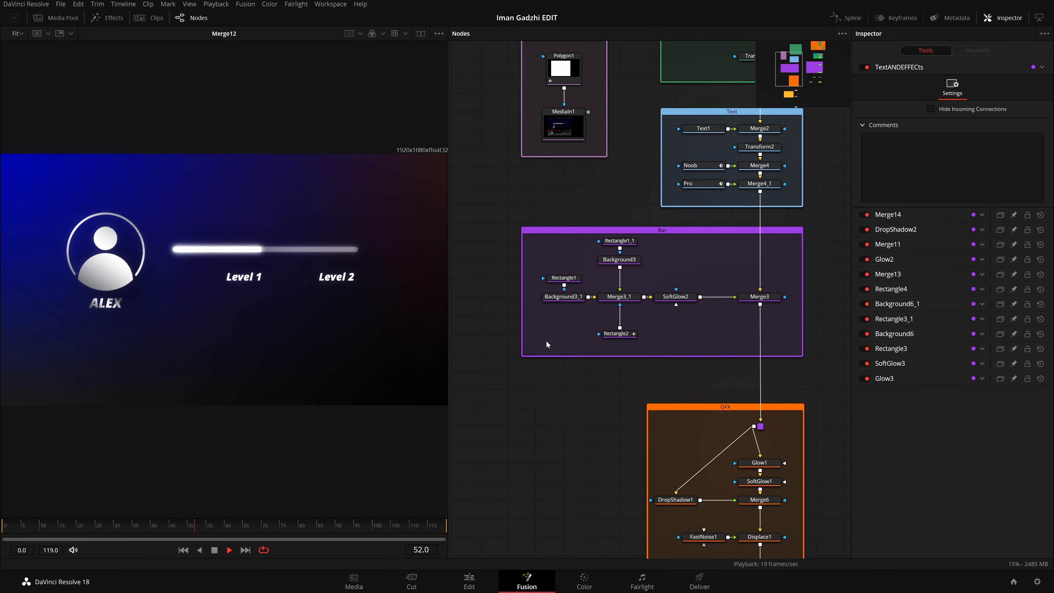
# Step: Rename the TextANDEFFECts underlay as BARANDEFFECts
pyautogui.moveTo(775, 356); pyautogui.dragTo(628, 400)
pyautogui.moveTo(838, 407); pyautogui.dragTo(953, 407)
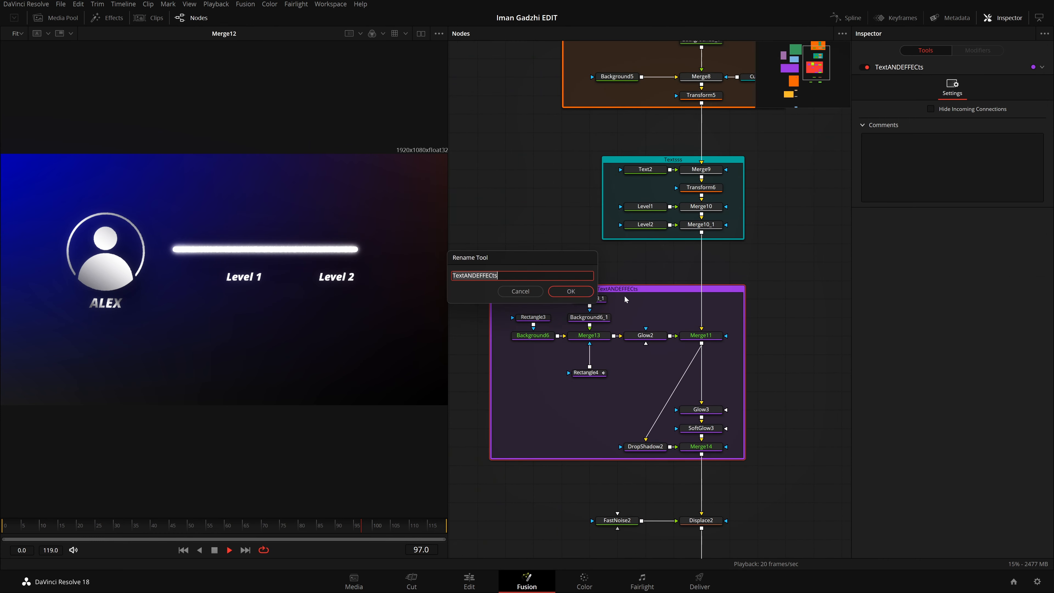
pyautogui.press('Left')
pyautogui.press('Left')
pyautogui.press('Left')
pyautogui.press('Left')
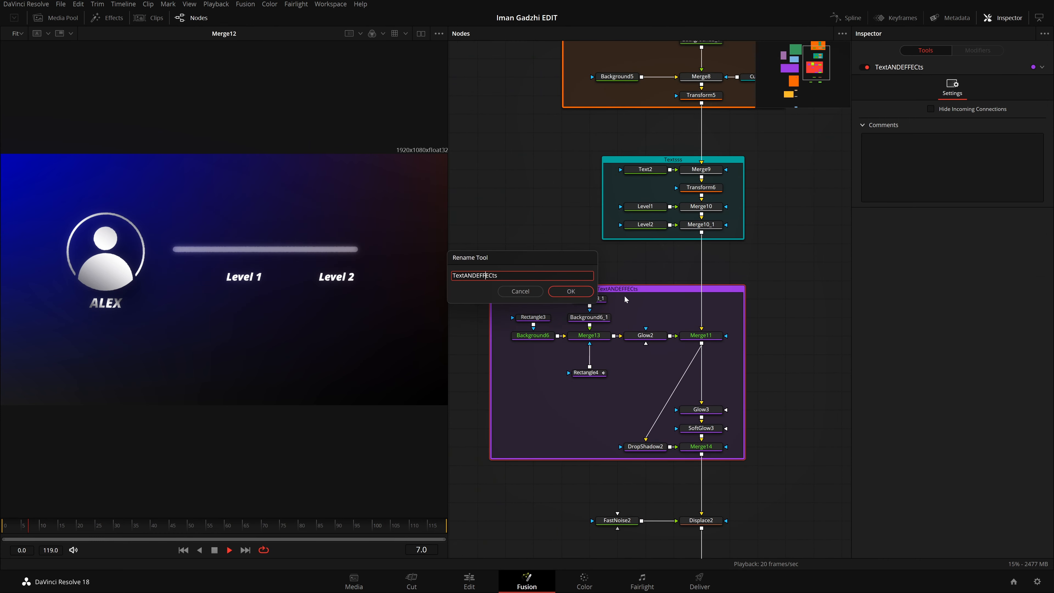
pyautogui.press('Right')
pyautogui.press('BackSpace')
pyautogui.press('BackSpace')
pyautogui.press('BackSpace')
pyautogui.press('BackSpace')
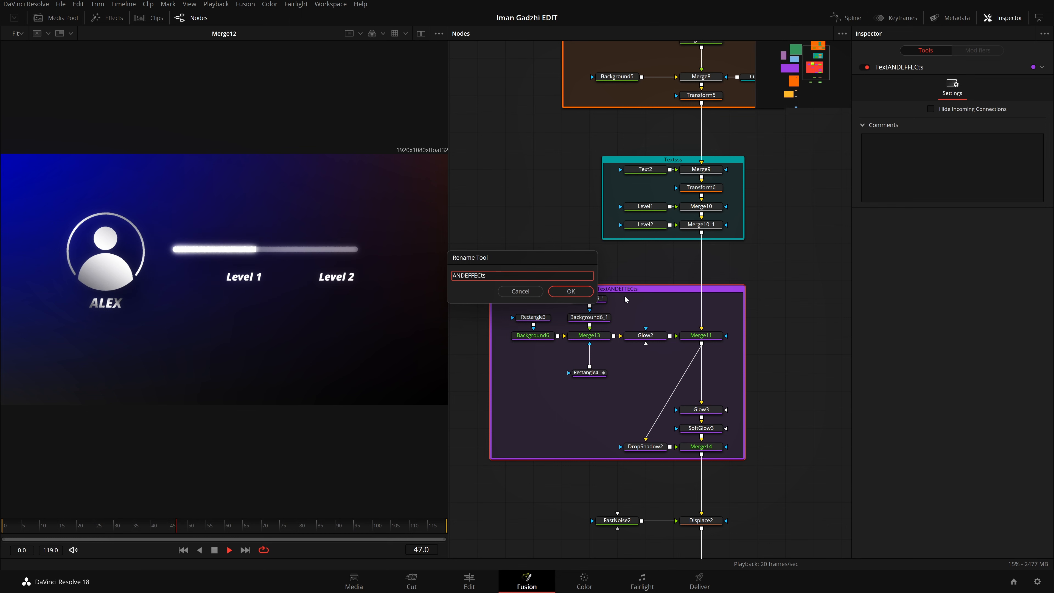
pyautogui.write('BAR')
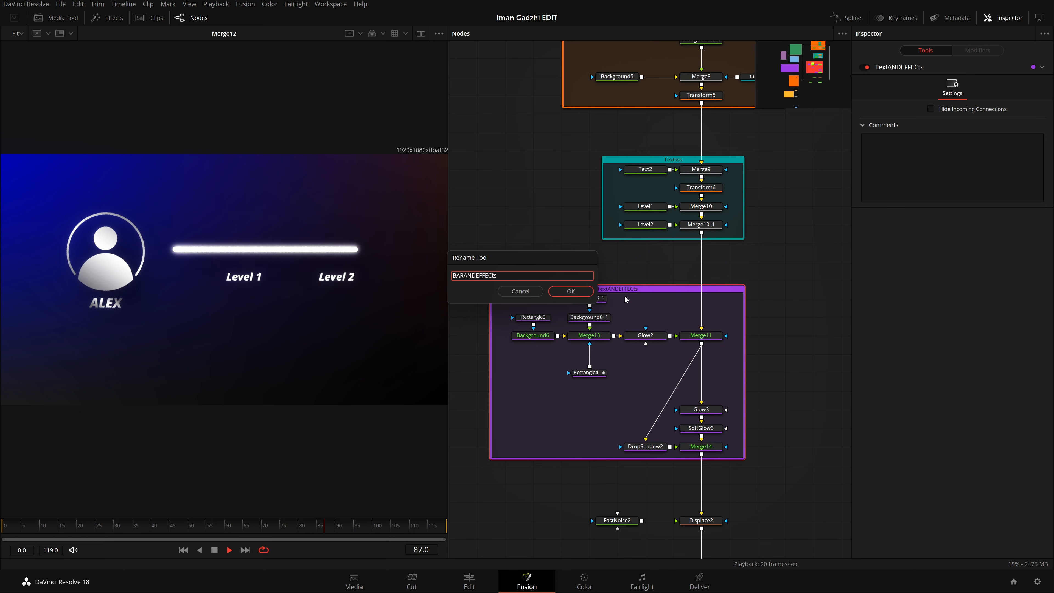
pyautogui.press('Return')
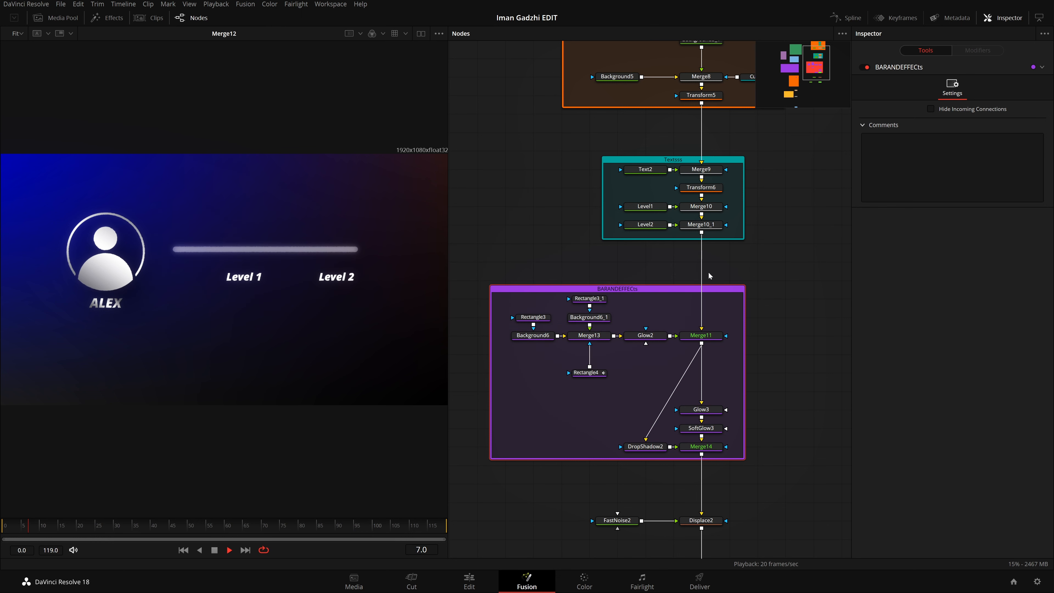
# Step: Move the Displace2 and FastNoise2 nodes up slightly, closer to the BARANDEFFECts underlay
pyautogui.scroll(-5, 774, 340)
pyautogui.scroll(-3, 774, 347)
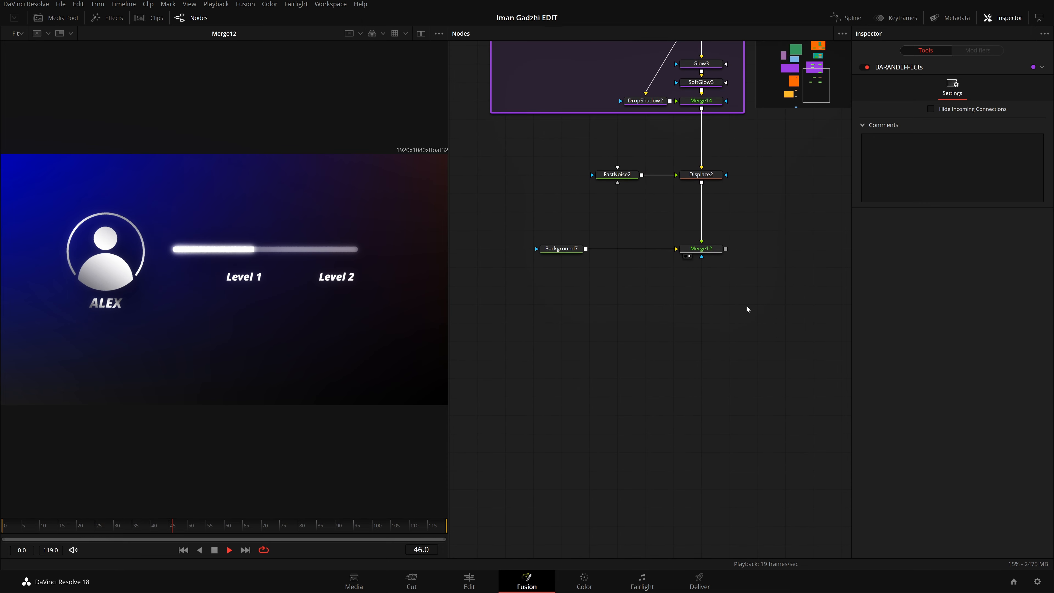
pyautogui.moveTo(730, 202); pyautogui.dragTo(592, 159)
pyautogui.moveTo(701, 175); pyautogui.dragTo(701, 157)
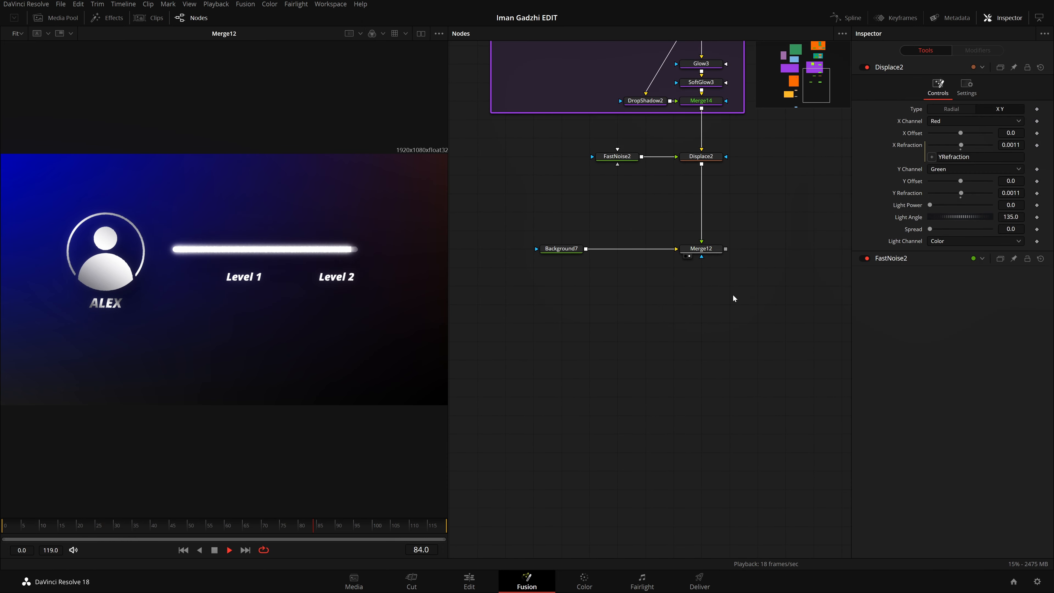
pyautogui.moveTo(733, 296); pyautogui.dragTo(588, 226)
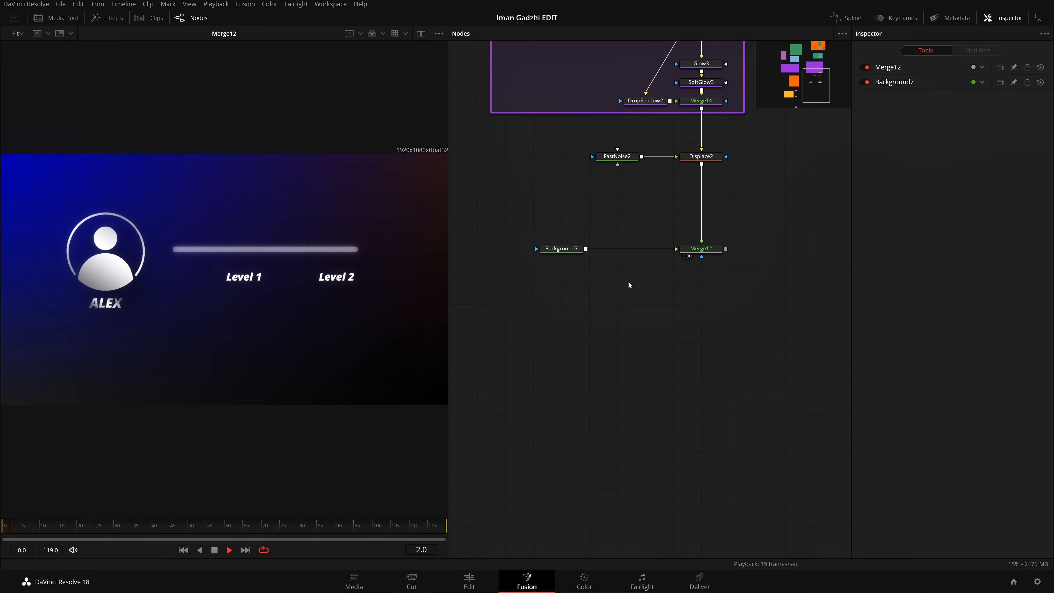
# Step: Add a Media Out node after Merge12 and show its output in the viewer
pyautogui.click(715, 251)
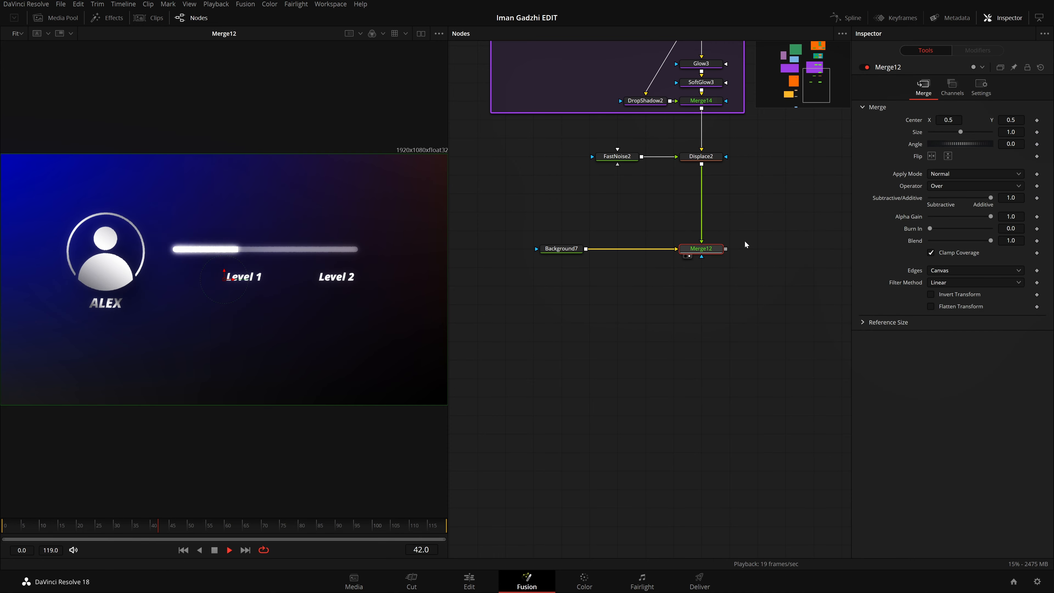
pyautogui.hotkey('shift', 'space')
pyautogui.write('media')
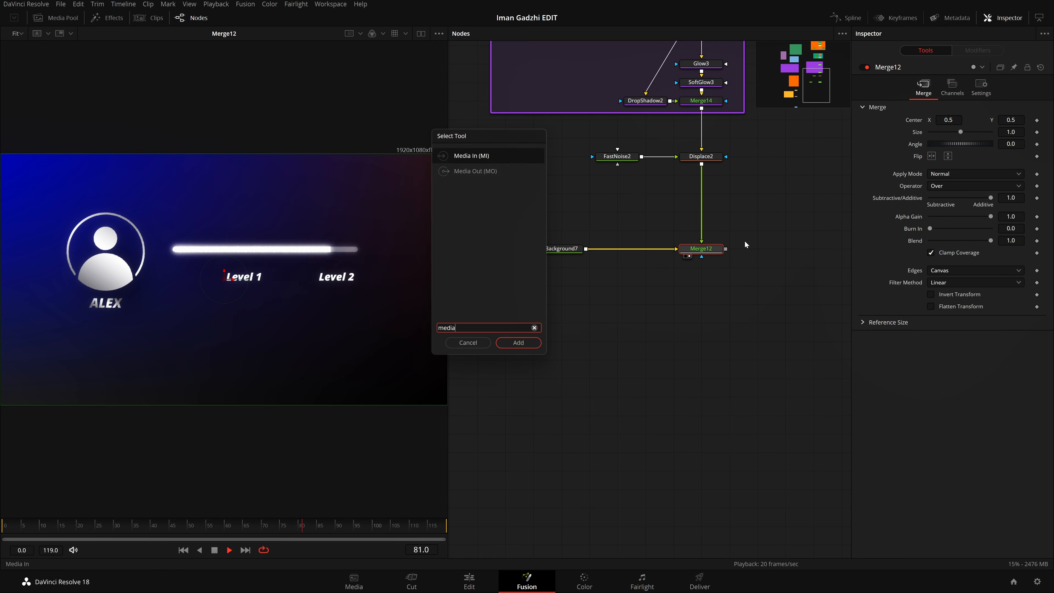
pyautogui.press('Down')
pyautogui.press('Return')
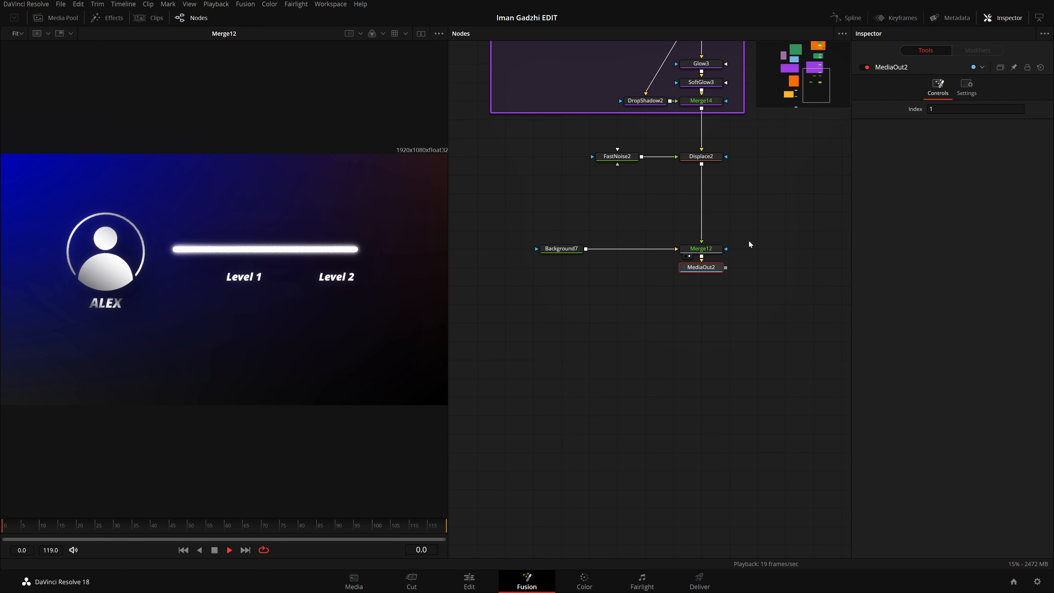
pyautogui.moveTo(712, 270); pyautogui.dragTo(253, 236)
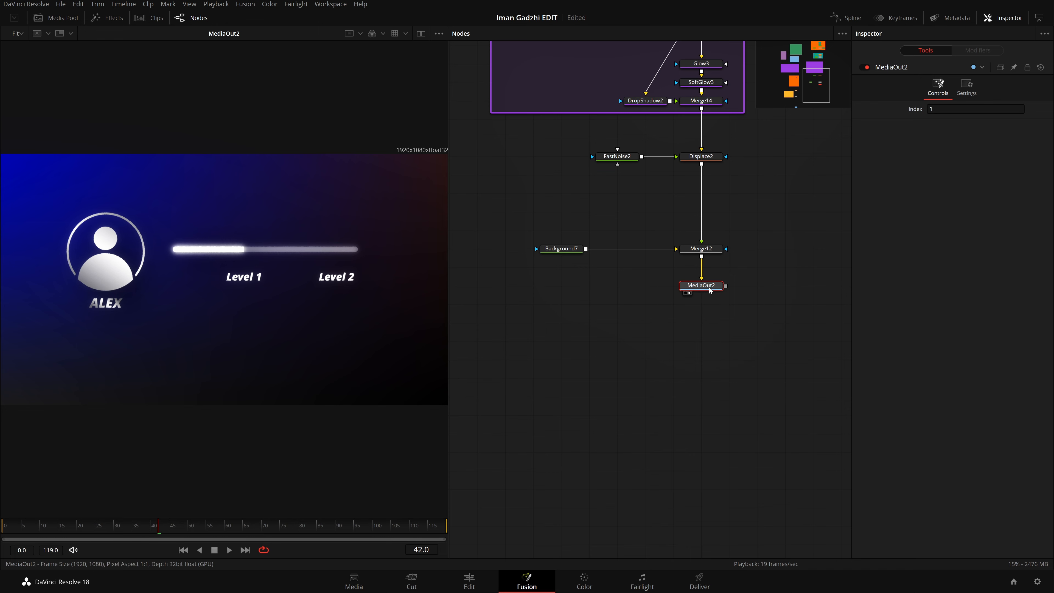
pyautogui.click(959, 109)
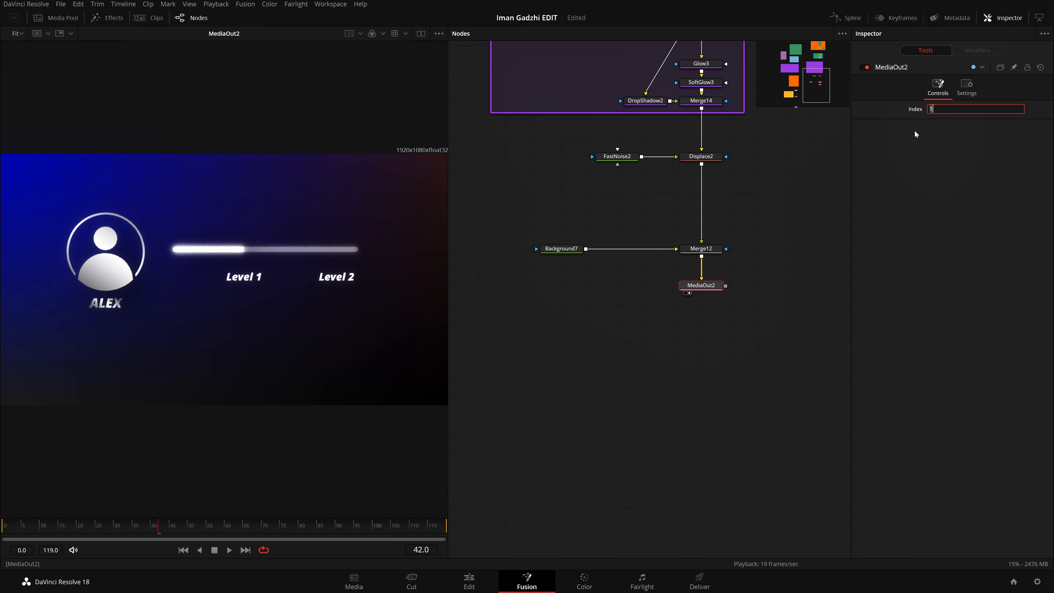
# Step: Examine the Level1 text's shading and the Rectangle4 mask animation between frames 30 and 50 to time the bar reaching Level 1
pyautogui.scroll(6, 746, 207)
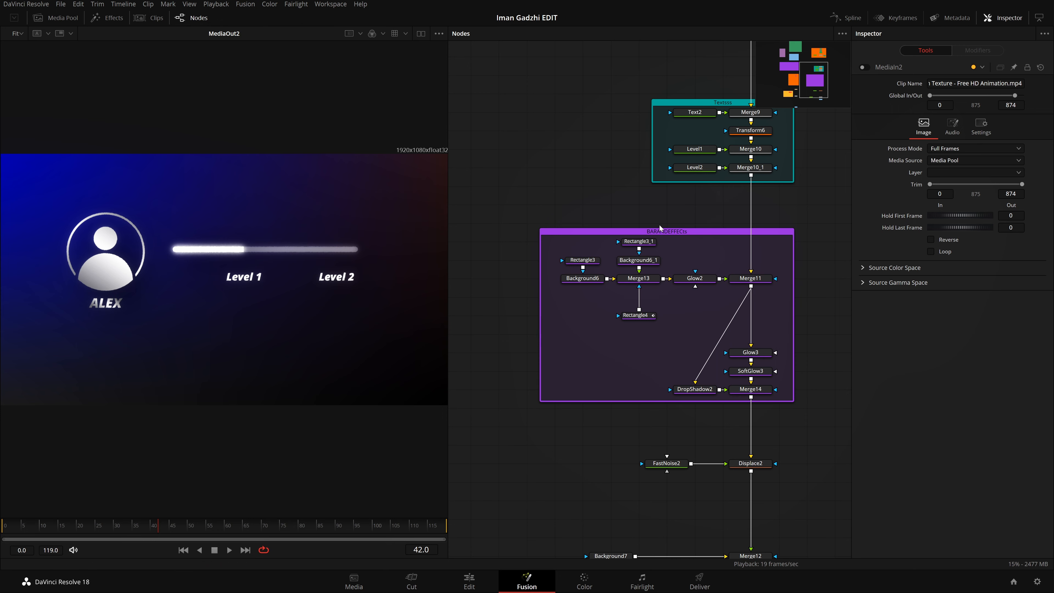
pyautogui.moveTo(723, 155); pyautogui.dragTo(644, 224)
pyautogui.click(616, 220)
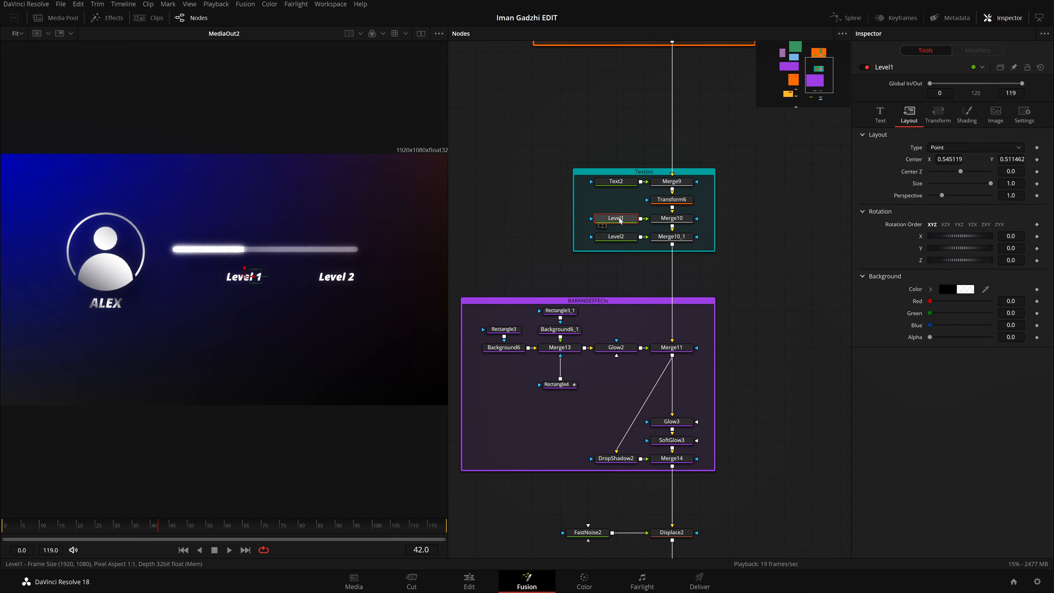
pyautogui.click(967, 114)
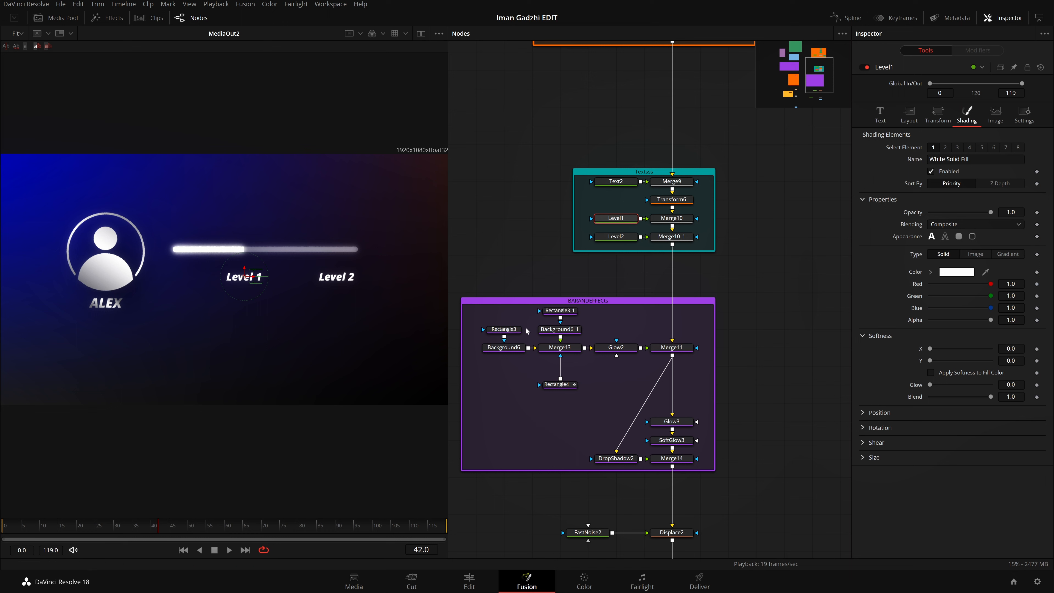
pyautogui.click(506, 329)
pyautogui.click(559, 310)
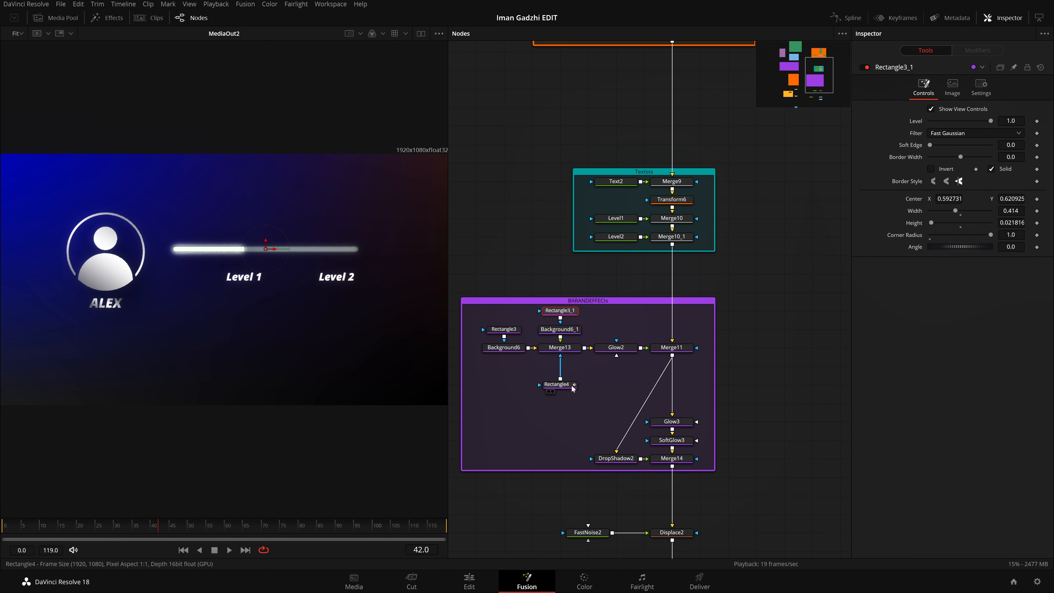
pyautogui.click(571, 386)
pyautogui.click(117, 534)
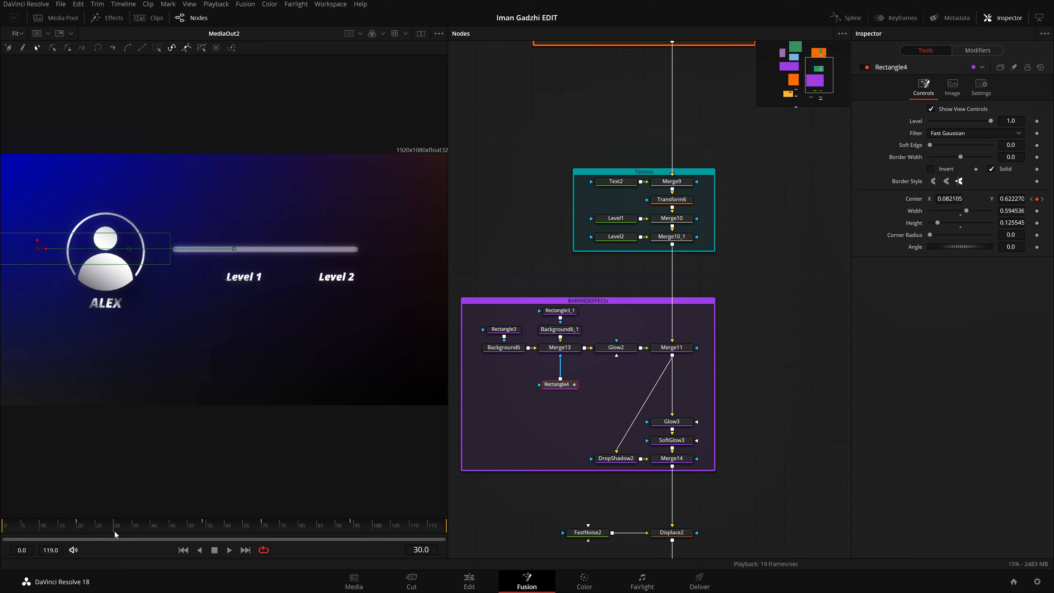
pyautogui.moveTo(116, 534); pyautogui.dragTo(191, 529)
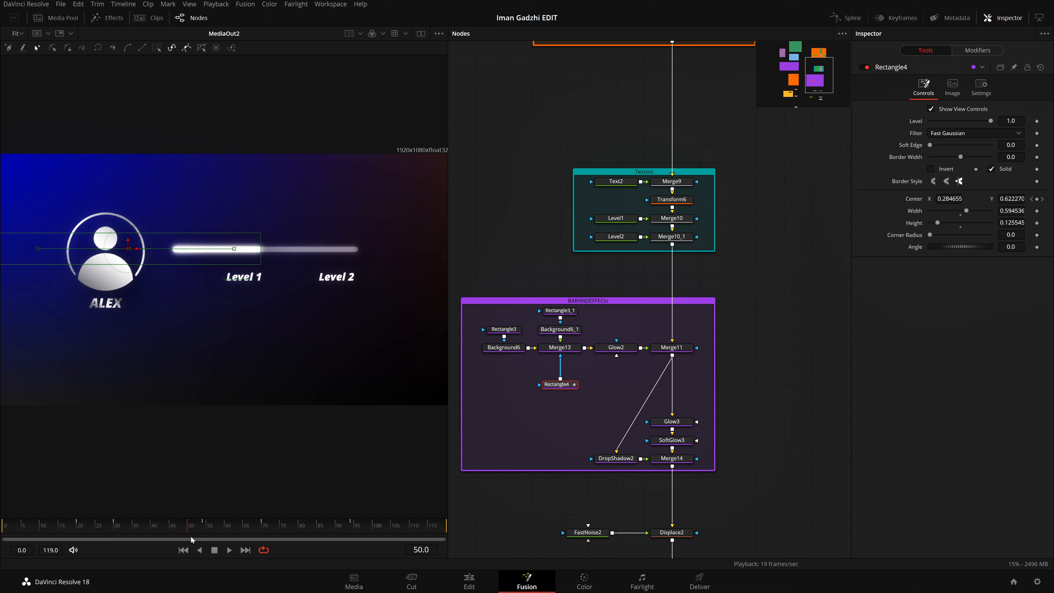
# Step: Keyframe the Level1 text's shading opacity at 0.4 on frame 40
pyautogui.click(626, 219)
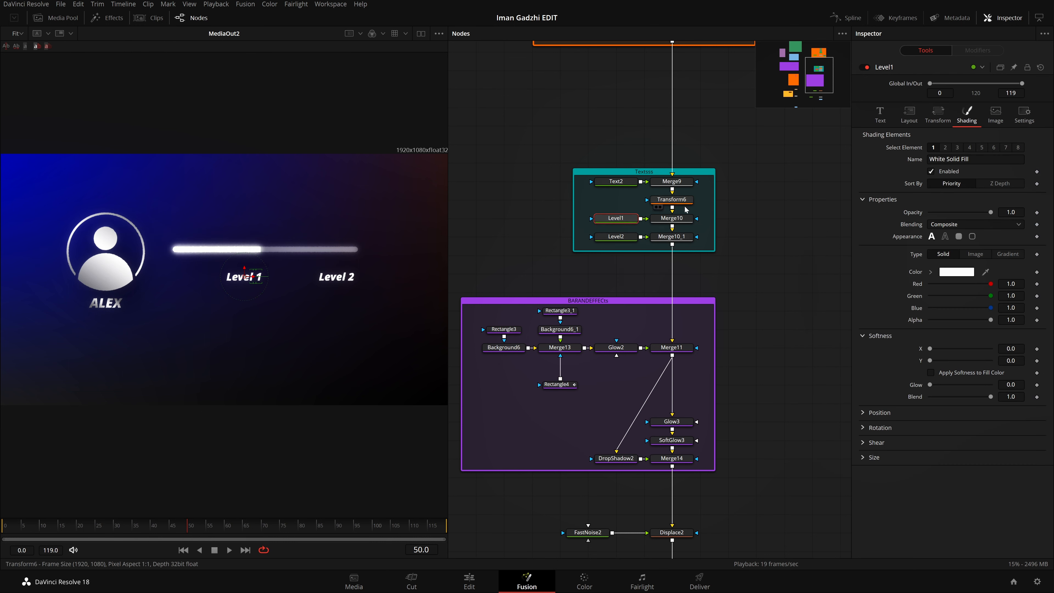
pyautogui.click(158, 527)
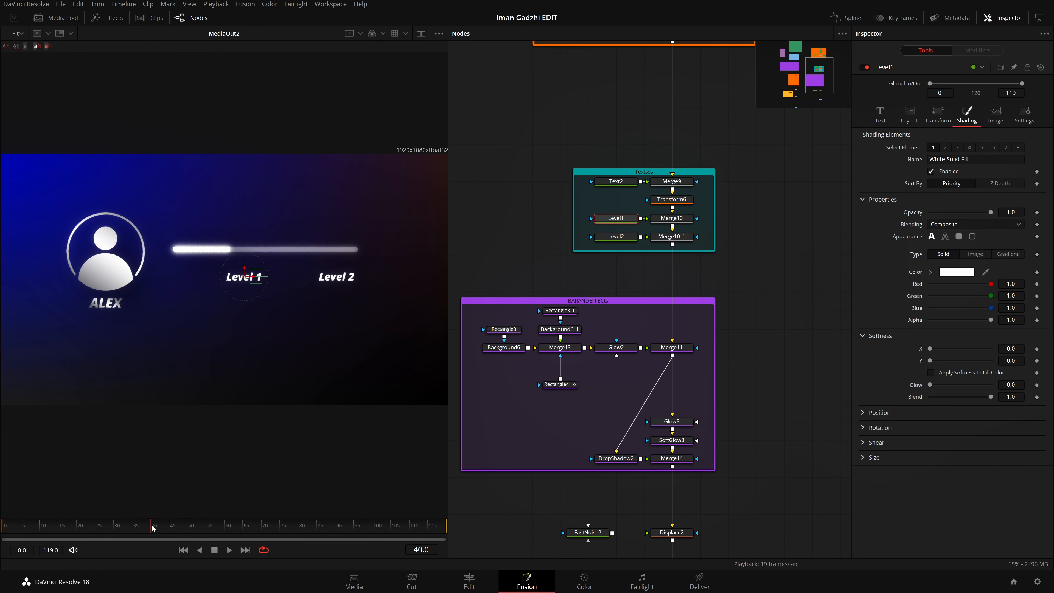
pyautogui.moveTo(1012, 212); pyautogui.dragTo(998, 212)
pyautogui.moveTo(1011, 212); pyautogui.dragTo(1005, 212)
pyautogui.doubleClick(1010, 213)
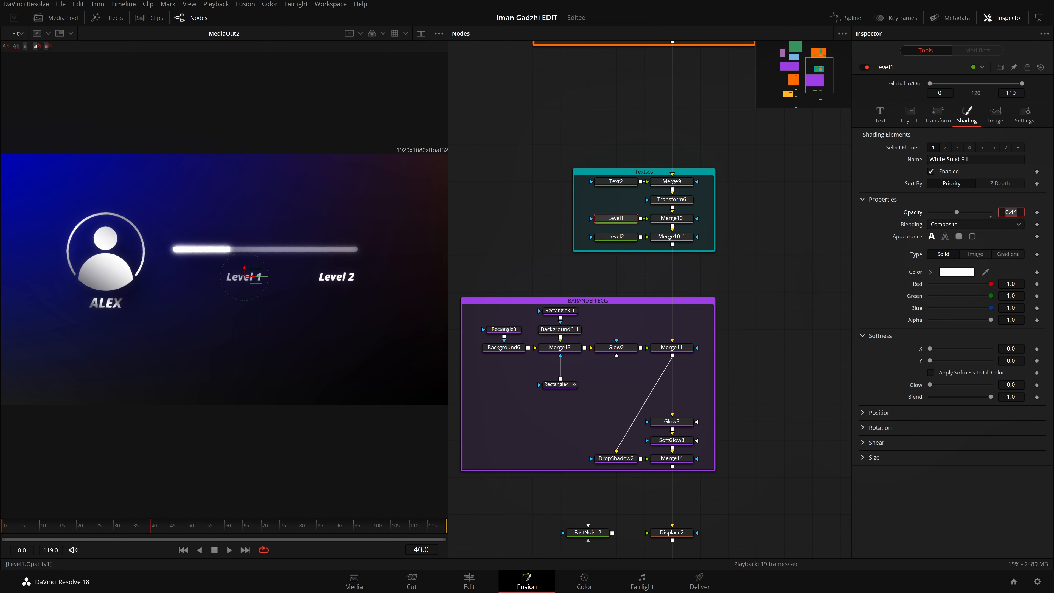
pyautogui.write('.4')
pyautogui.press('Tab')
pyautogui.click(1036, 213)
# Step: Keyframe the Level1 text's opacity at 1.0 on frame 50 and play back the fade
pyautogui.moveTo(179, 527); pyautogui.dragTo(189, 528)
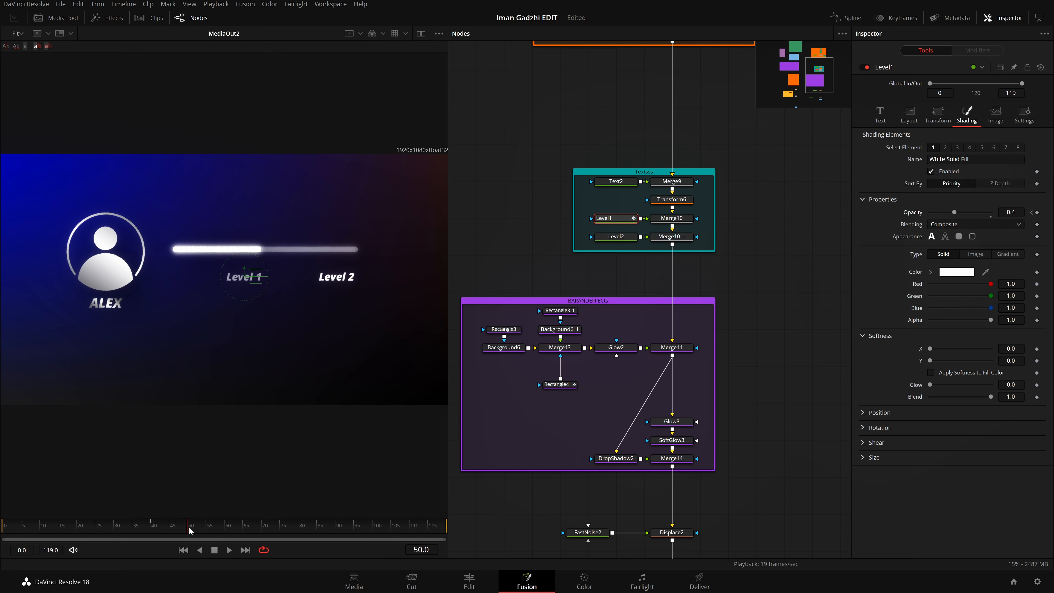
pyautogui.click(991, 216)
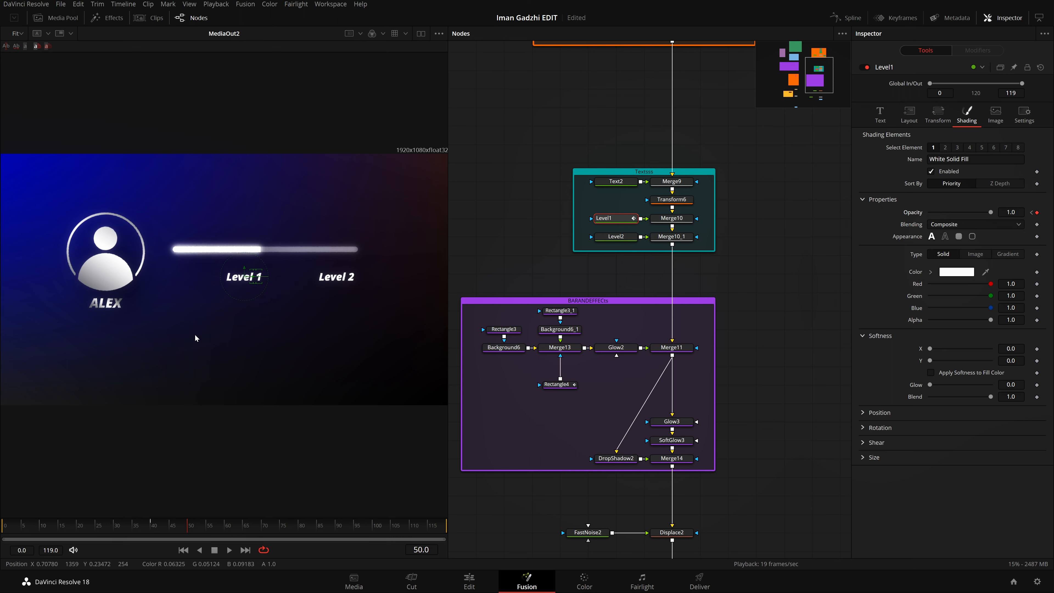
pyautogui.click(129, 528)
pyautogui.click(229, 550)
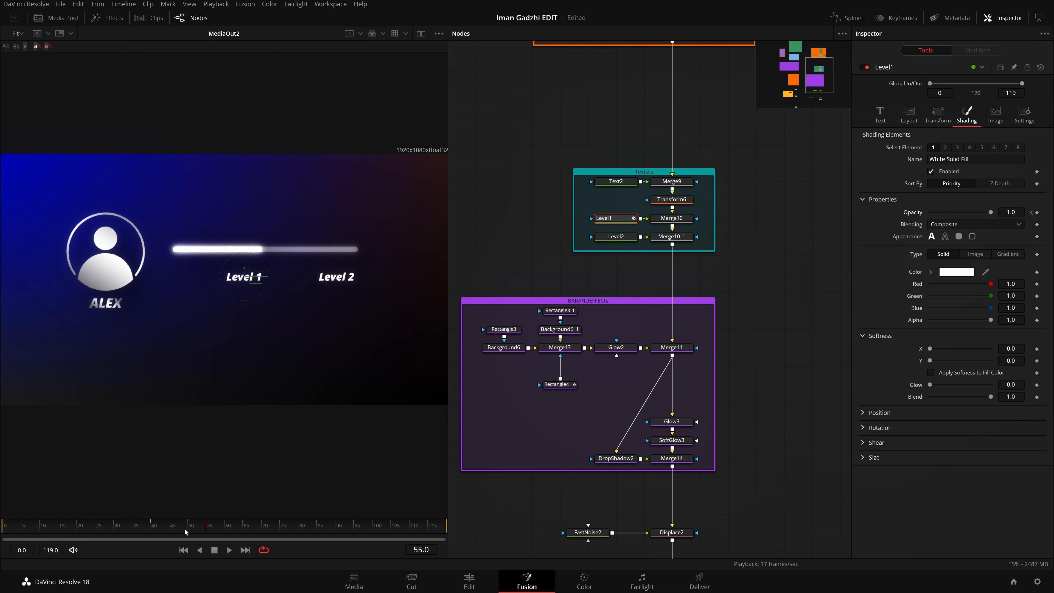
pyautogui.click(143, 528)
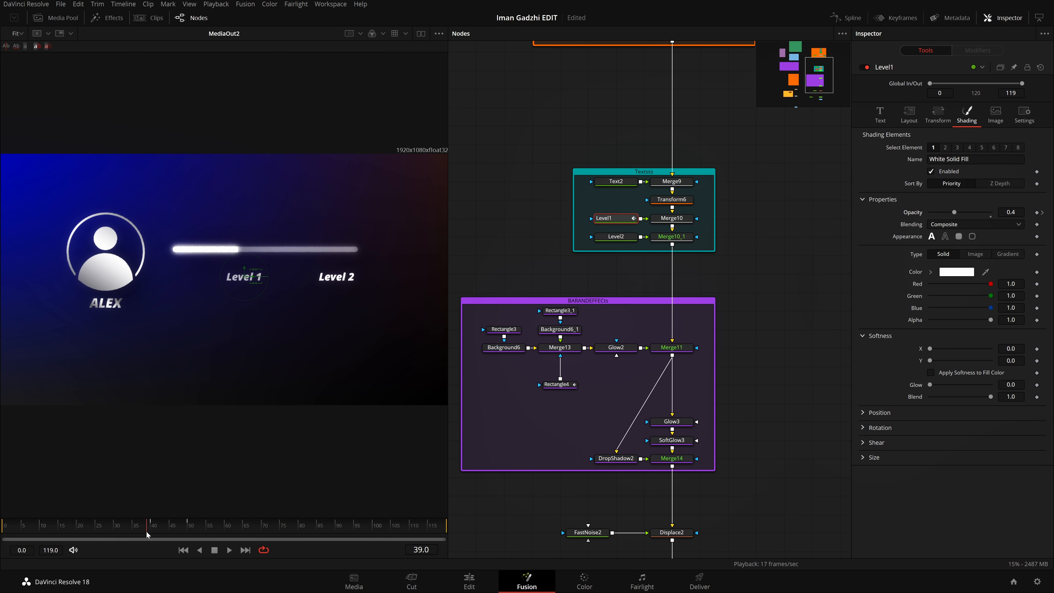
# Step: Keyframe the Level2 text's shading opacity at 0.4 on frame 78 and at 1.0 on frame 84
pyautogui.click(622, 240)
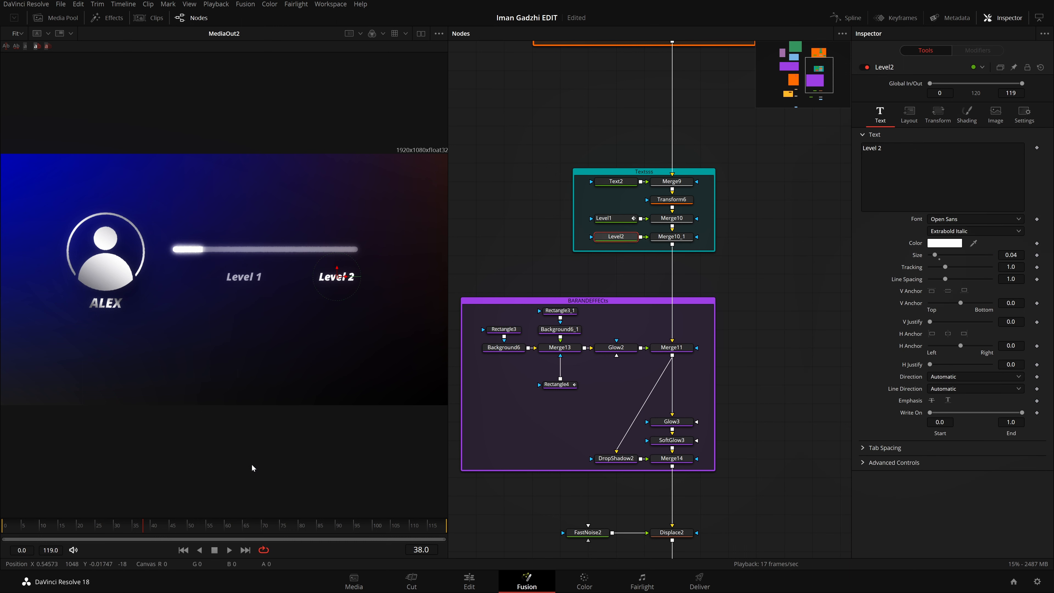
pyautogui.moveTo(184, 525); pyautogui.dragTo(296, 536)
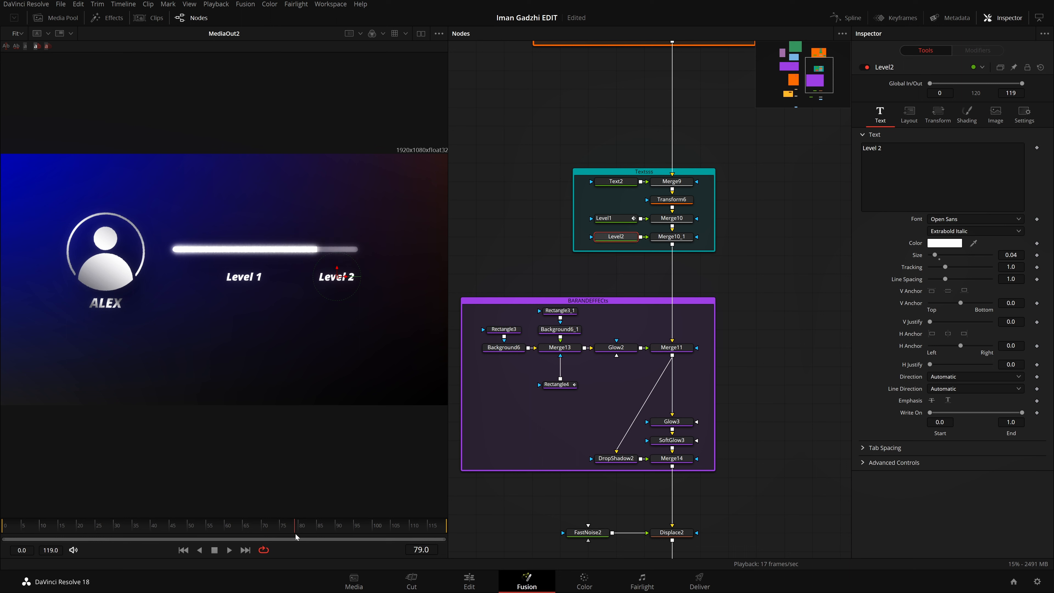
pyautogui.moveTo(295, 534); pyautogui.dragTo(312, 538)
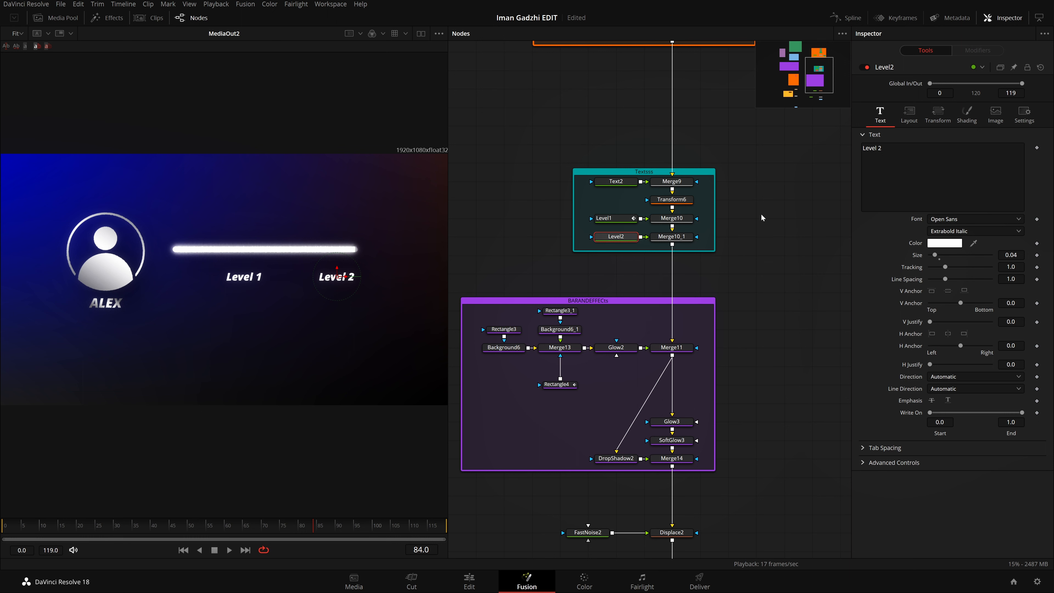
pyautogui.click(976, 119)
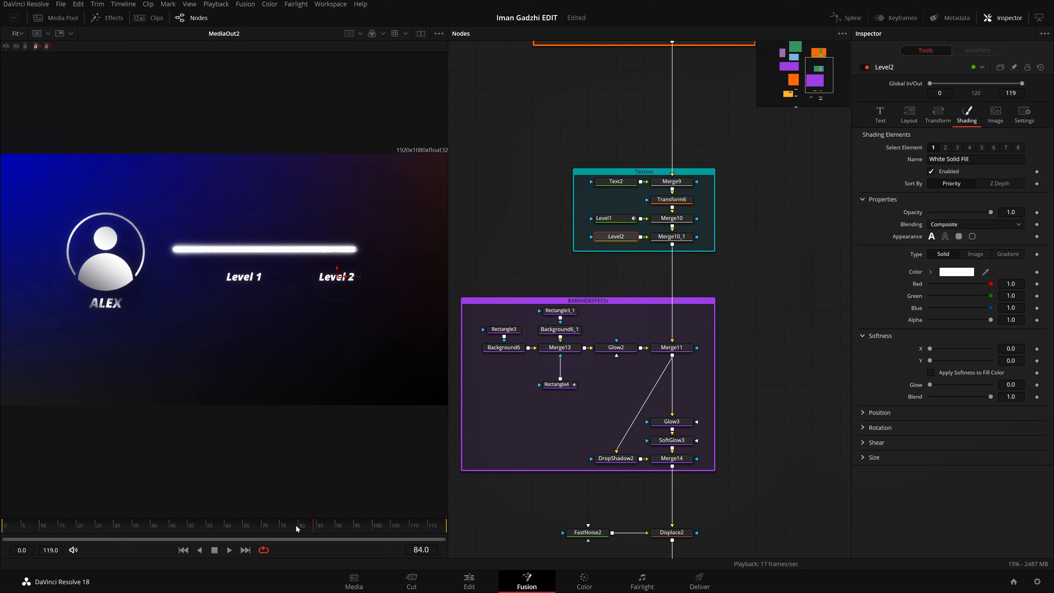
pyautogui.moveTo(295, 524); pyautogui.dragTo(293, 531)
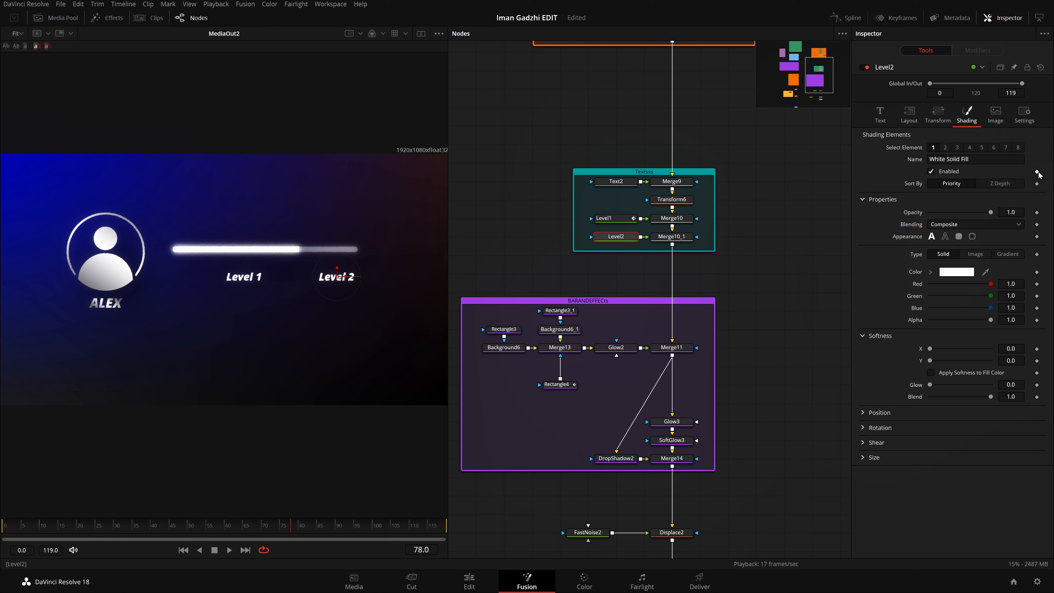
pyautogui.click(1037, 213)
pyautogui.moveTo(1010, 212); pyautogui.dragTo(1001, 212)
pyautogui.write('.4')
pyautogui.press('Tab')
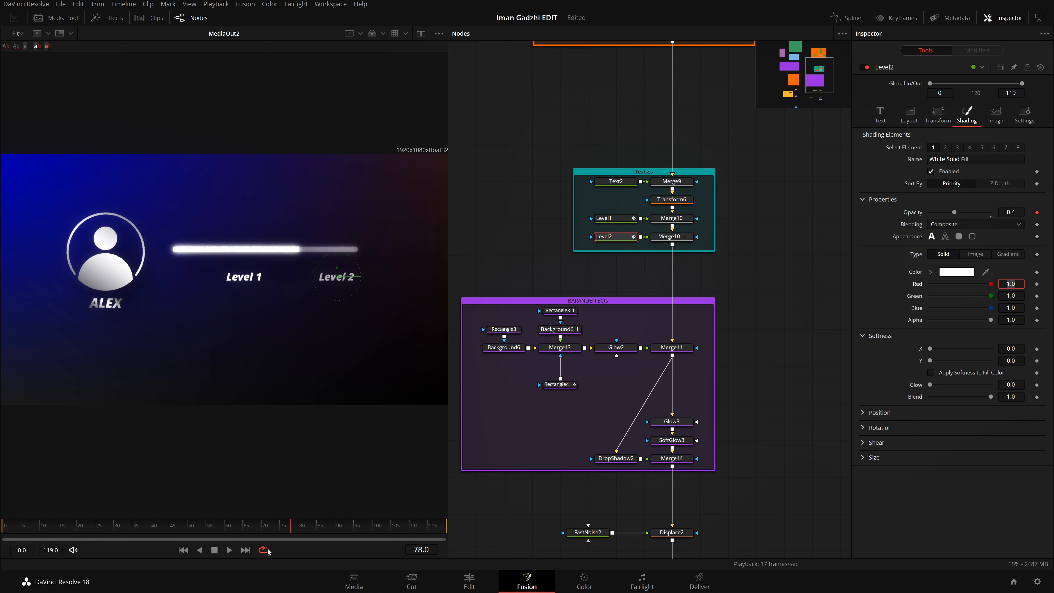
pyautogui.moveTo(300, 528); pyautogui.dragTo(314, 535)
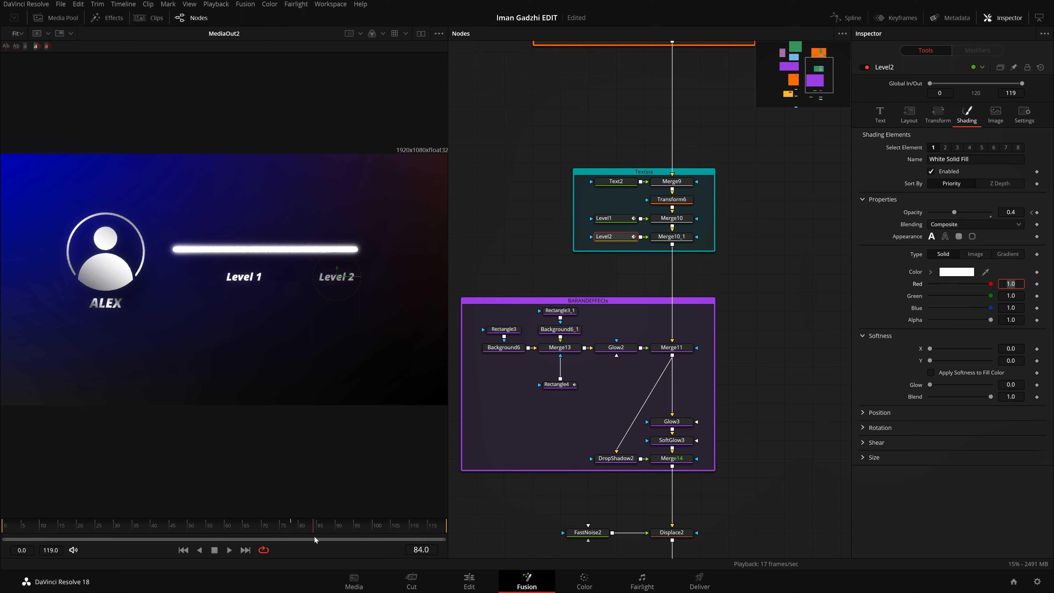
pyautogui.moveTo(969, 212); pyautogui.dragTo(999, 225)
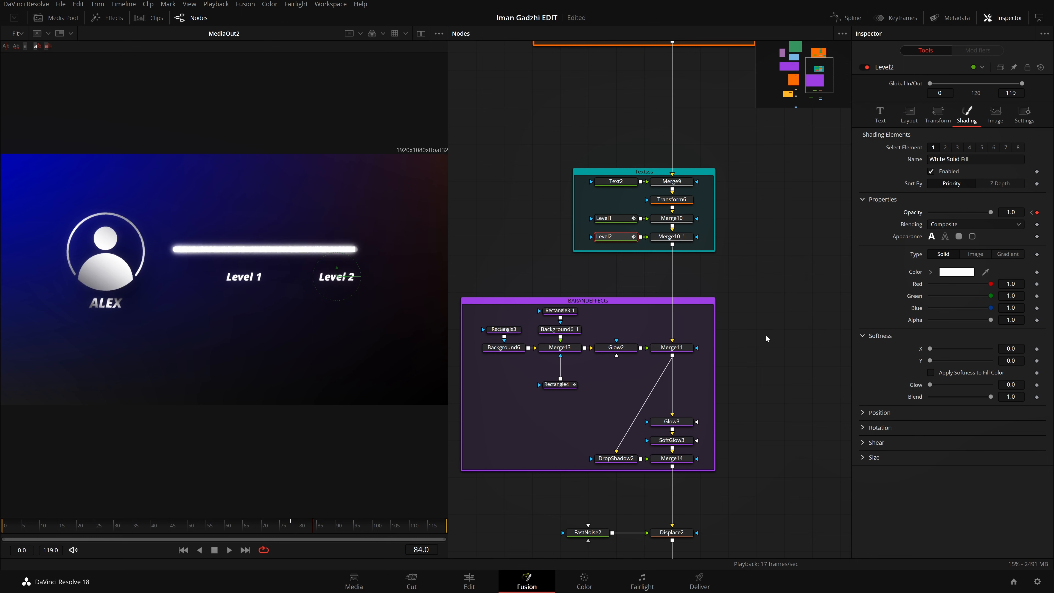
# Step: Show only the Level1 and Level2 opacity curves in the Spline editor, collapsing the unrelated nodes and hiding Rectangle4's displacement curve
pyautogui.keyDown('ctrl'); pyautogui.click(610, 218); pyautogui.keyUp('ctrl')
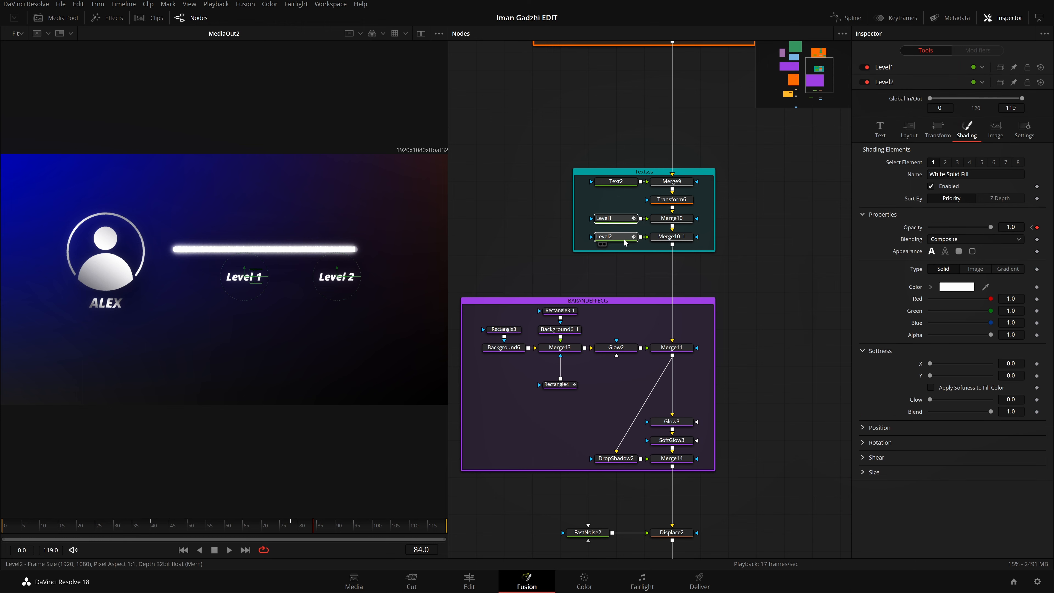
pyautogui.rightClick(623, 235)
pyautogui.click(682, 423)
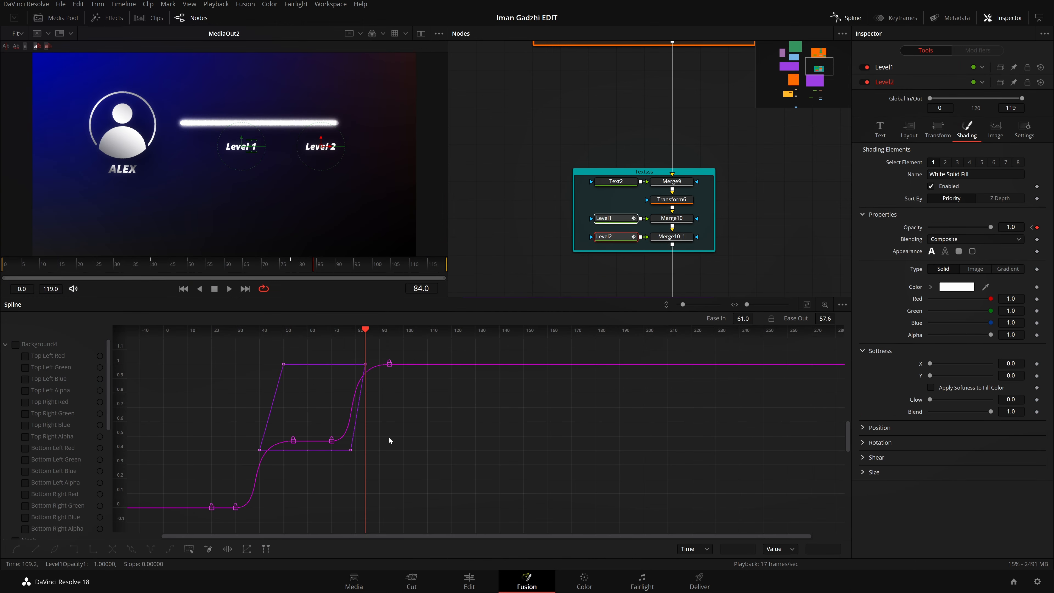
pyautogui.scroll(-10, 40, 410)
pyautogui.click(5, 344)
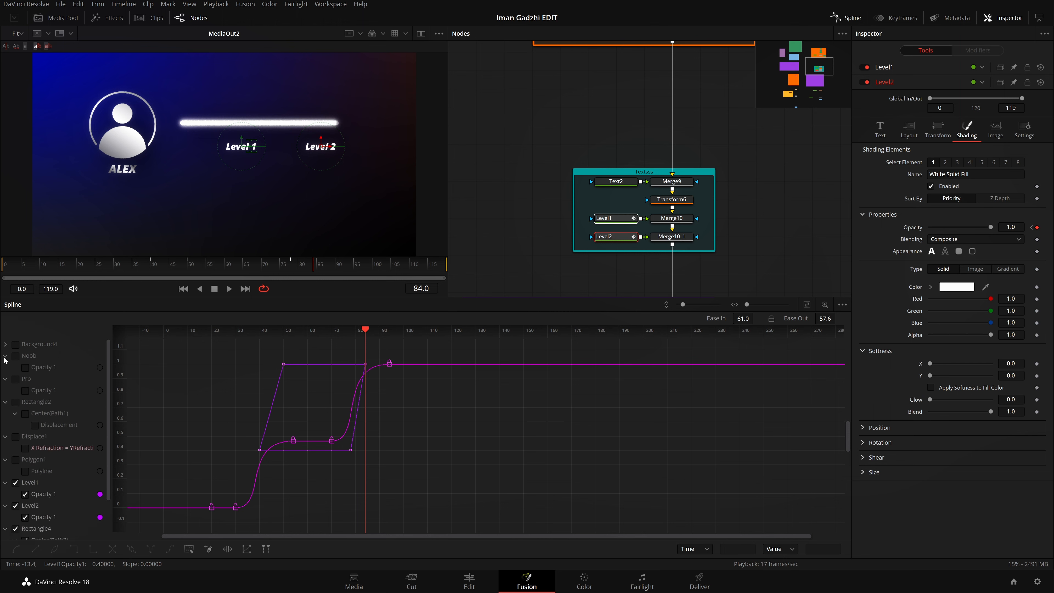
pyautogui.click(5, 356)
pyautogui.click(5, 368)
pyautogui.click(6, 379)
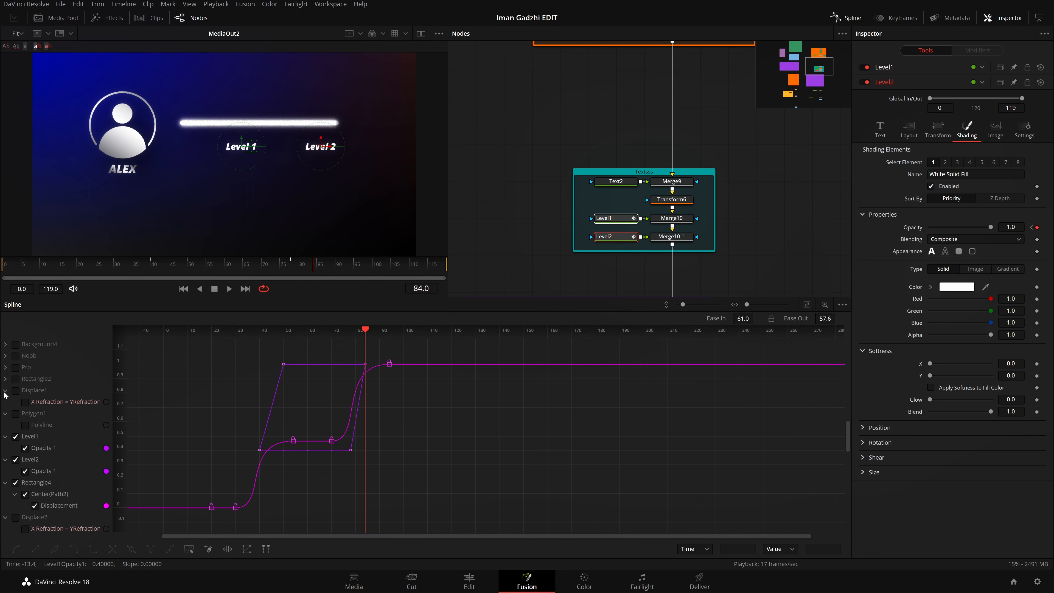
pyautogui.click(5, 391)
pyautogui.click(6, 403)
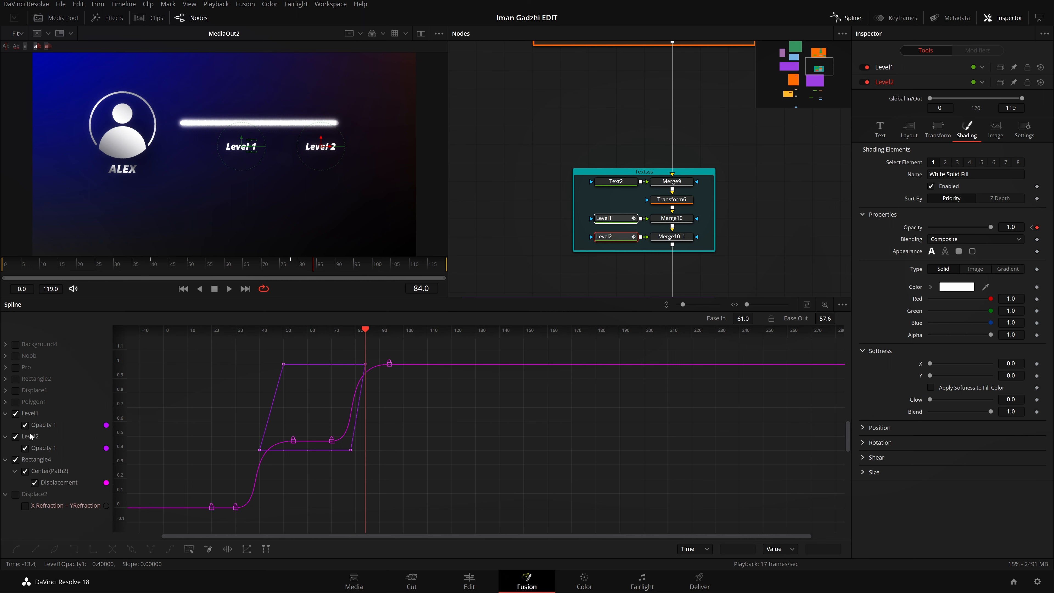
pyautogui.click(16, 462)
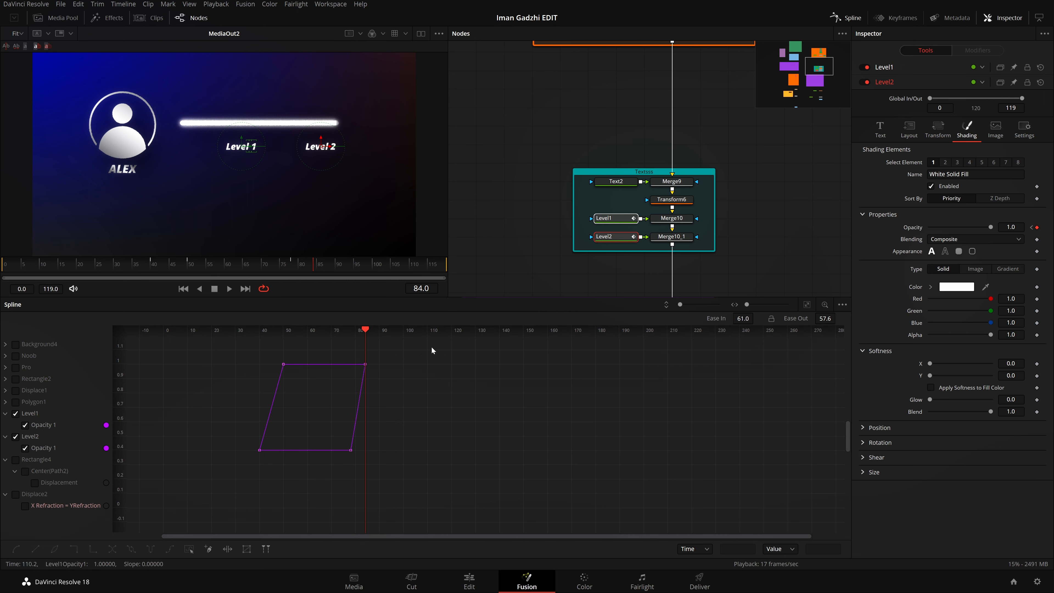
# Step: Smooth all the Level1 and Level2 opacity keyframes with ease in 77.9 and ease out 86.8
pyautogui.moveTo(431, 345); pyautogui.dragTo(251, 459)
pyautogui.hotkey('shift', 's')
pyautogui.moveTo(756, 317); pyautogui.dragTo(756, 317)
pyautogui.moveTo(838, 318); pyautogui.dragTo(839, 316)
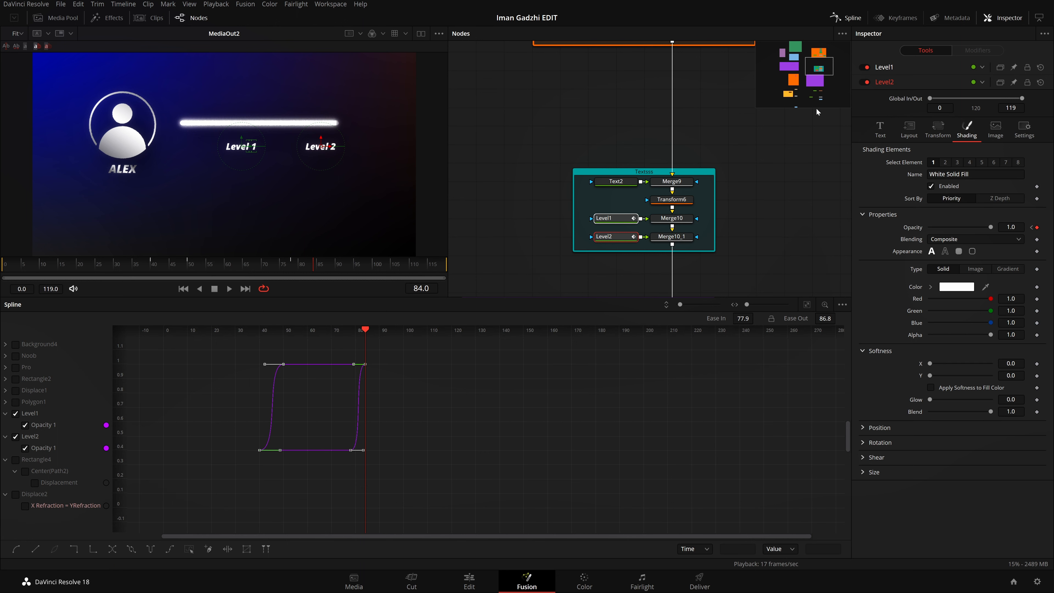
# Step: Play back the eased label fades from the start in a widened viewer with the Spline editor closed
pyautogui.click(855, 21)
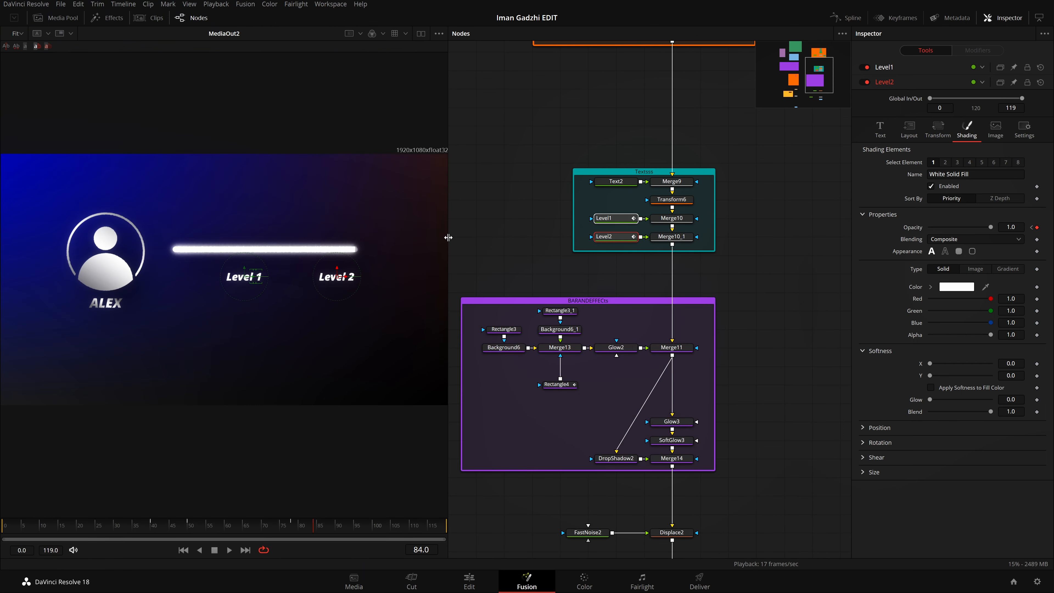
pyautogui.moveTo(449, 237); pyautogui.dragTo(637, 237)
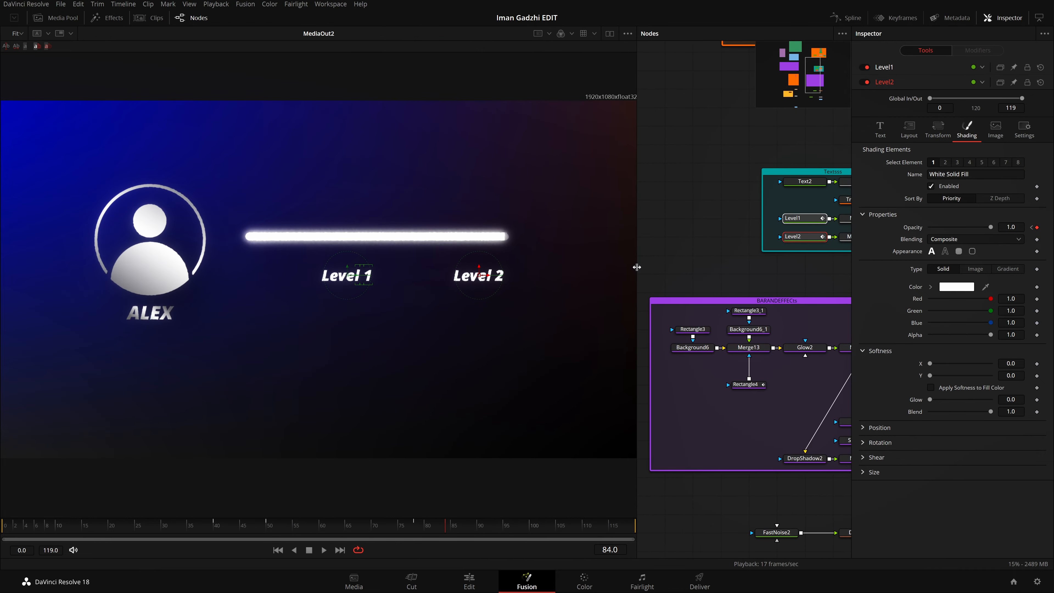
pyautogui.click(278, 550)
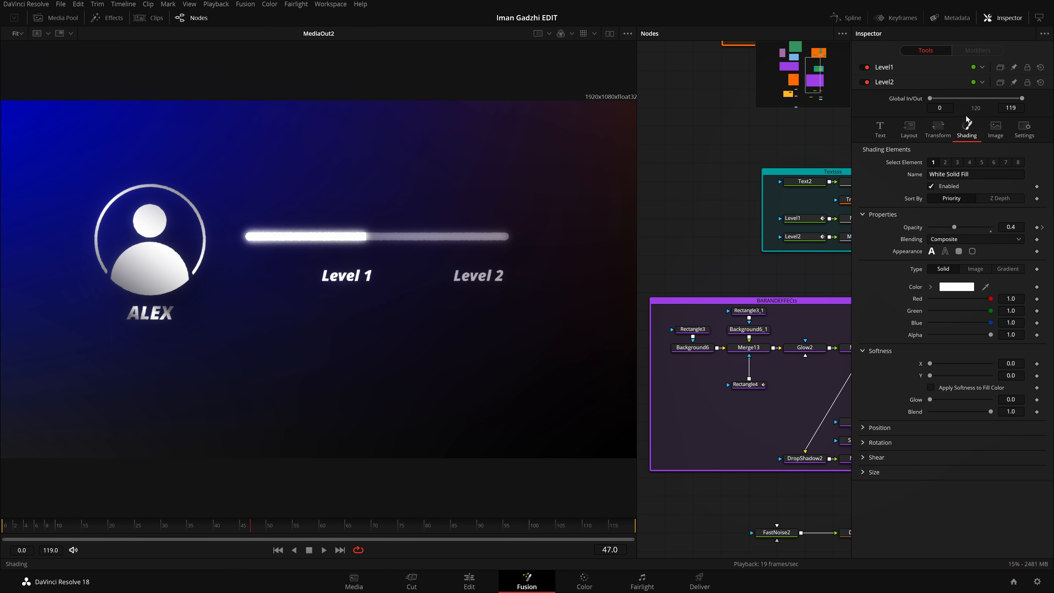
# Step: Reopen the Spline editor for Level1 and select both of its opacity keyframes, with the curves fitted to the view
pyautogui.click(792, 218)
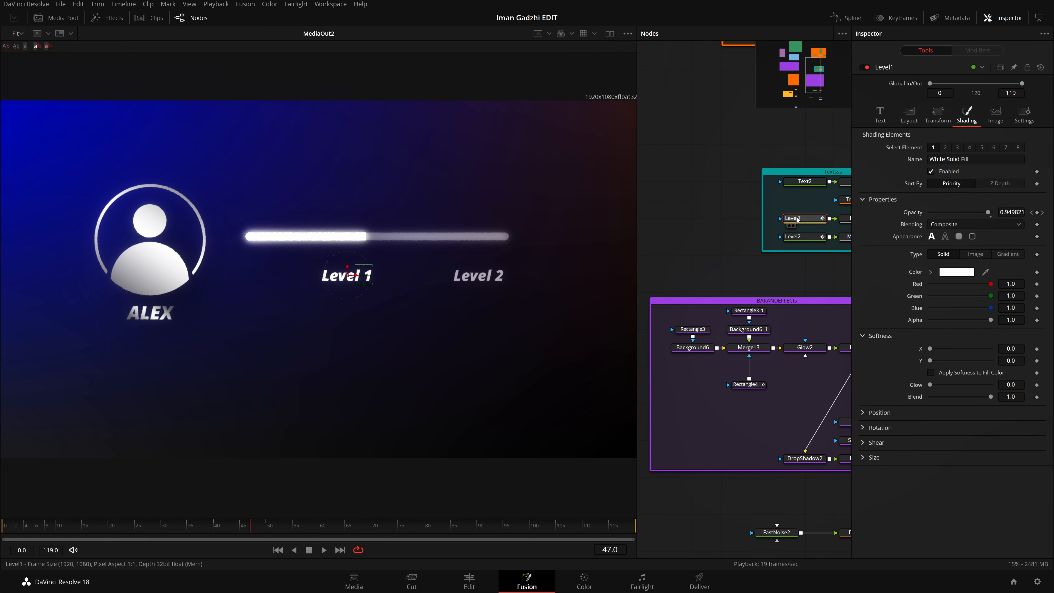
pyautogui.rightClick(796, 218)
pyautogui.click(828, 405)
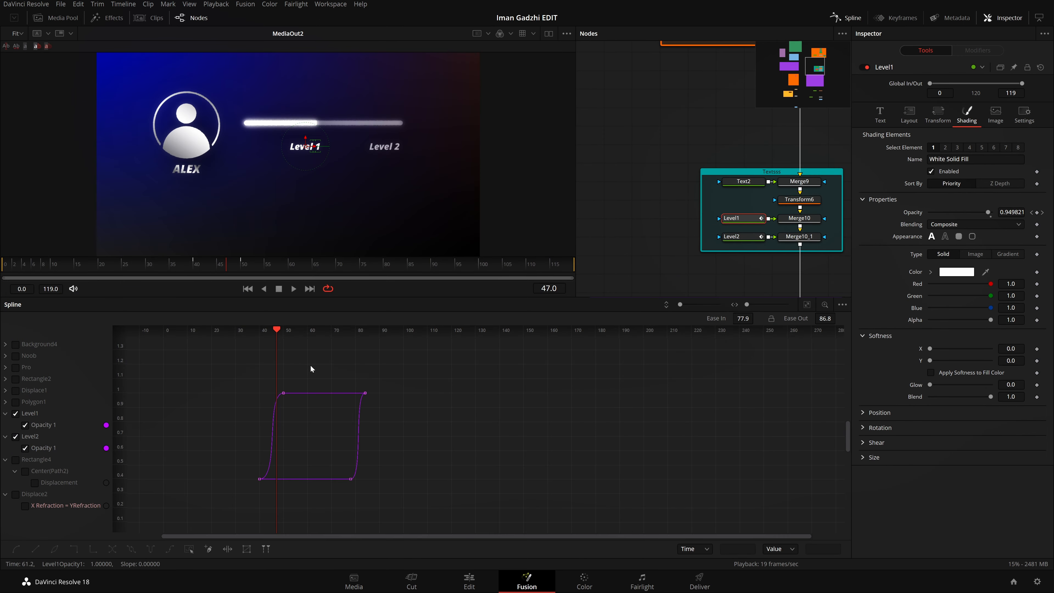
pyautogui.moveTo(311, 365); pyautogui.dragTo(203, 503)
pyautogui.moveTo(307, 443); pyautogui.dragTo(390, 443)
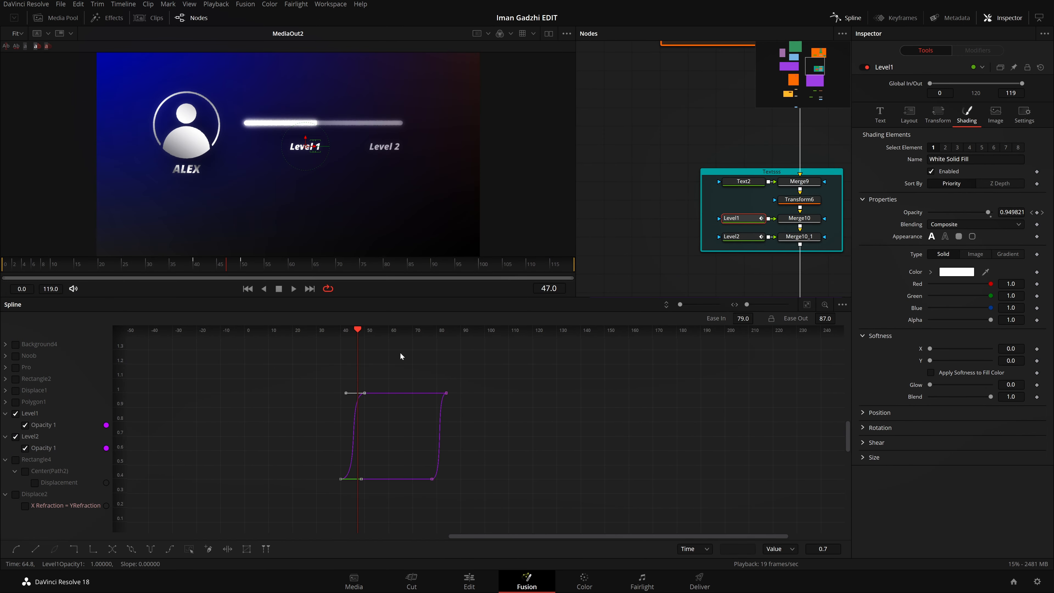
pyautogui.moveTo(400, 355); pyautogui.dragTo(291, 519)
pyautogui.moveTo(309, 413); pyautogui.dragTo(407, 438)
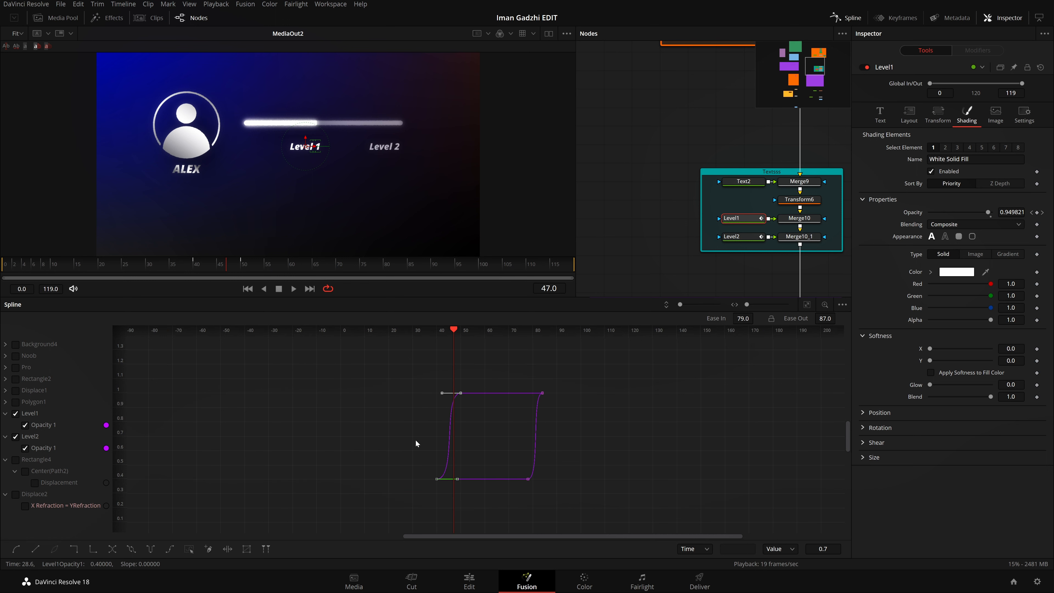
pyautogui.scroll(3, 454, 432)
pyautogui.click(807, 305)
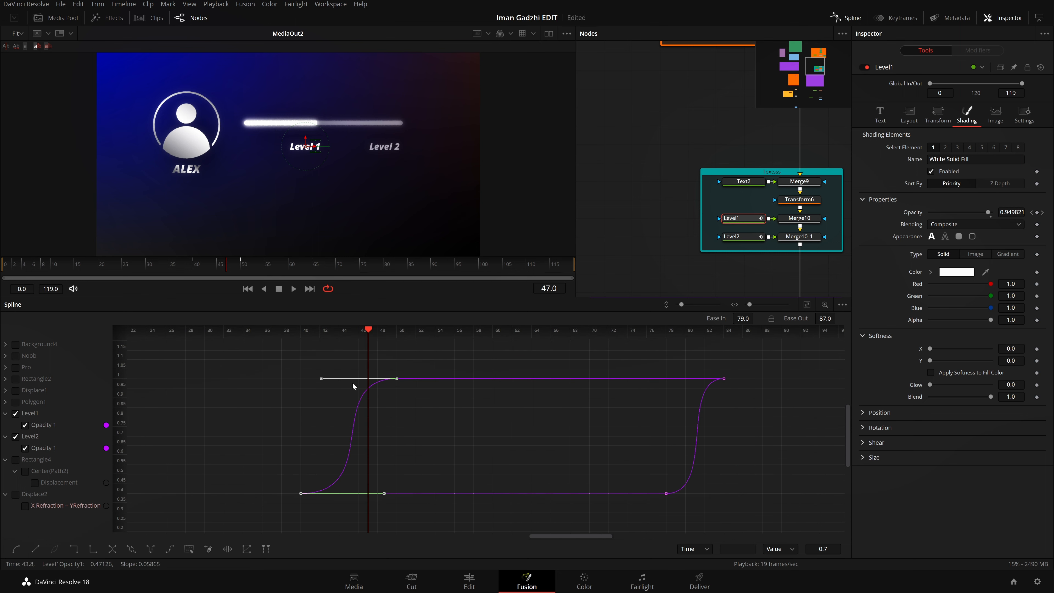
# Step: Move Level1's two opacity keyframes earlier to about frames 31 and 41 and play back the fade
pyautogui.moveTo(397, 379); pyautogui.dragTo(305, 383)
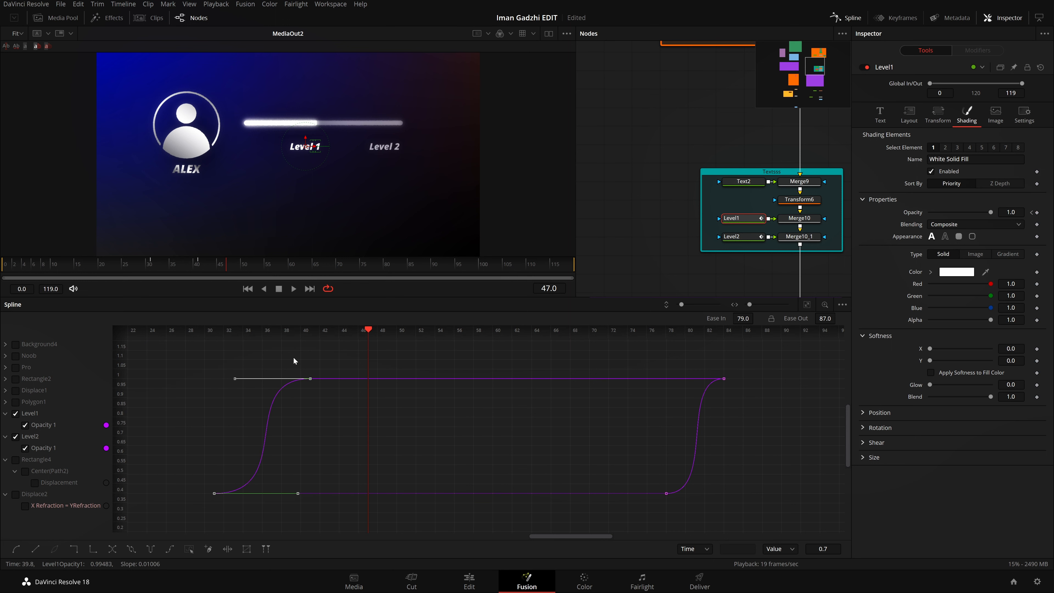
pyautogui.click(132, 267)
pyautogui.press('space')
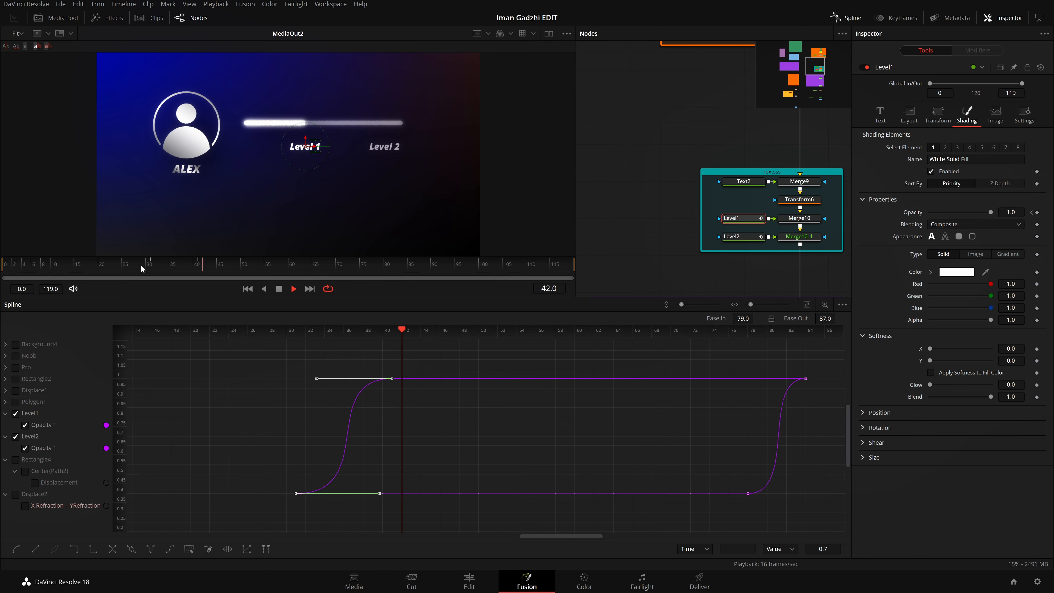
pyautogui.click(141, 266)
pyautogui.press('space')
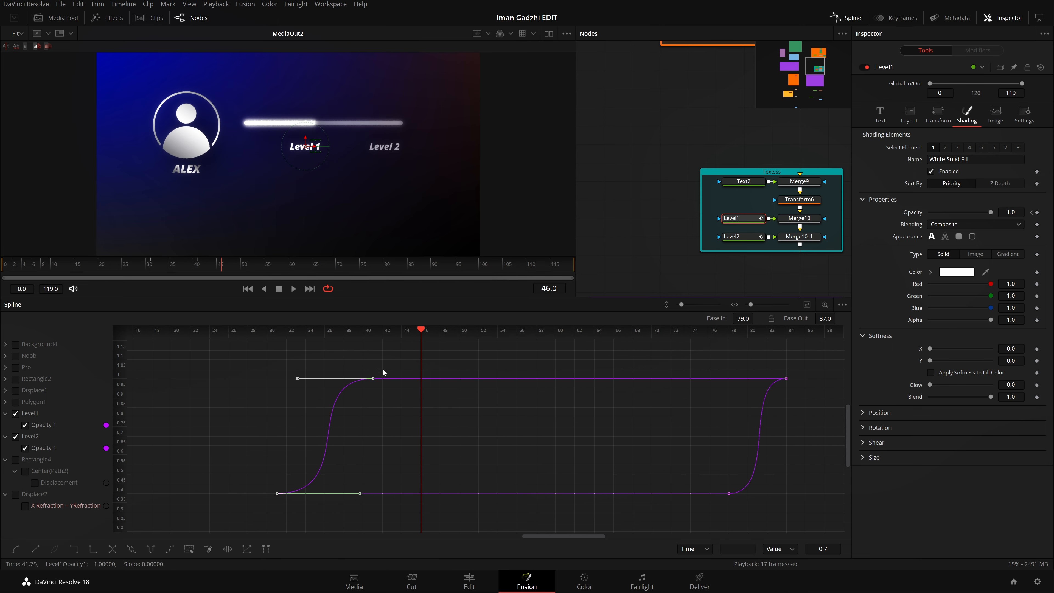
# Step: Shift Level1's two opacity keyframes to frames 36 and 46 and replay the fade against the filling bar
pyautogui.moveTo(373, 378); pyautogui.dragTo(419, 378)
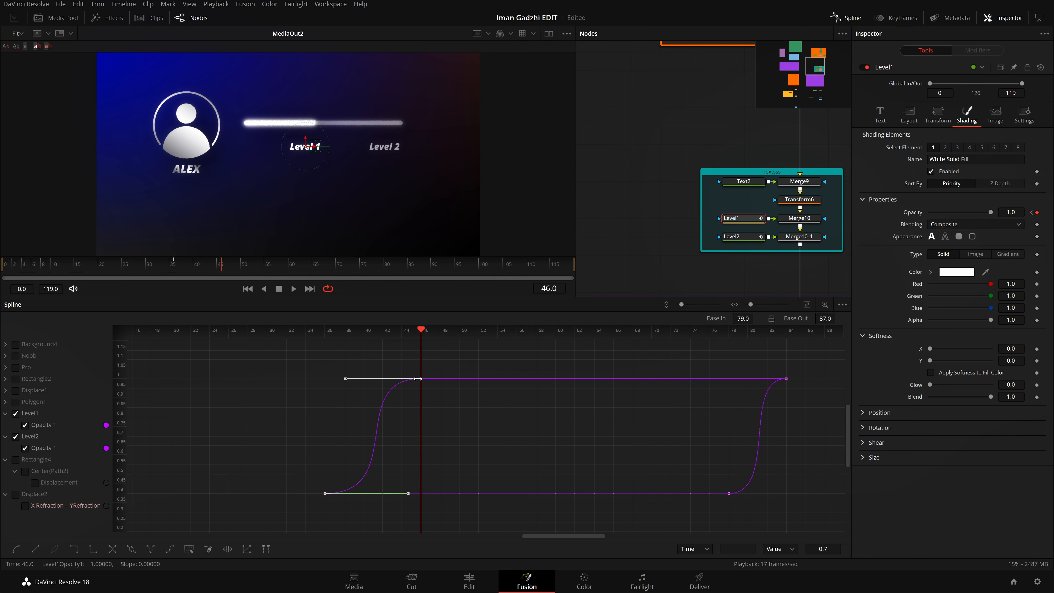
pyautogui.click(157, 266)
pyautogui.press('space')
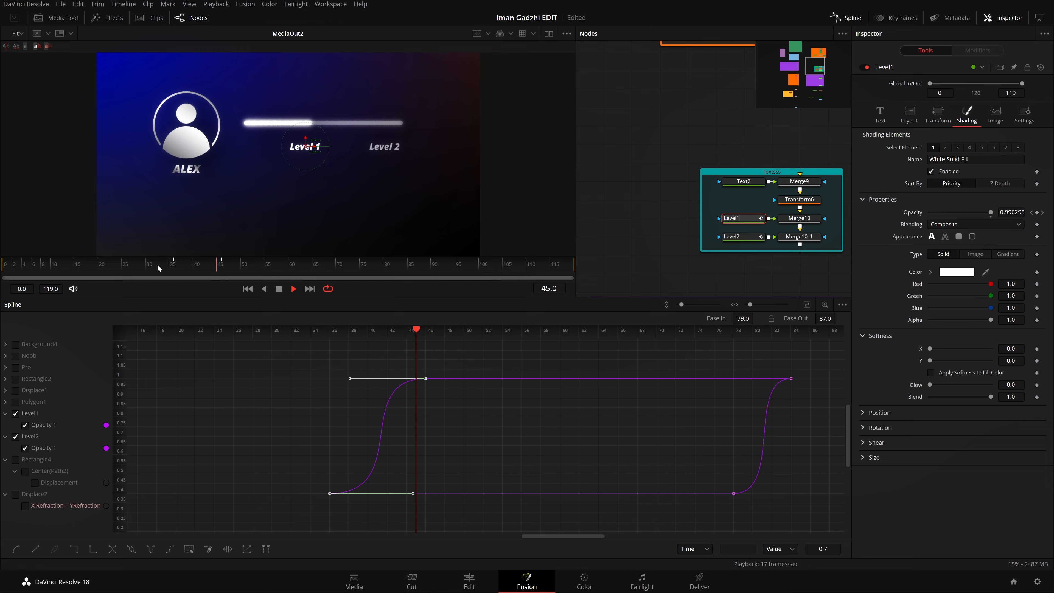
pyautogui.click(157, 263)
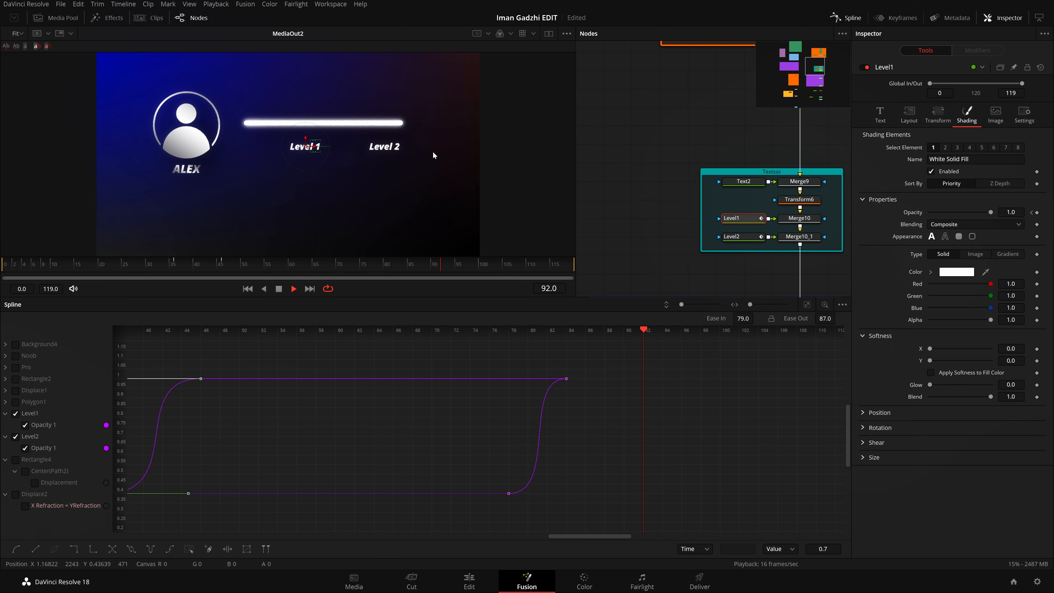
# Step: Close the Spline editor, save the project and clear the node selection
pyautogui.click(846, 18)
pyautogui.hotkey('ctrl', 's')
pyautogui.click(647, 271)
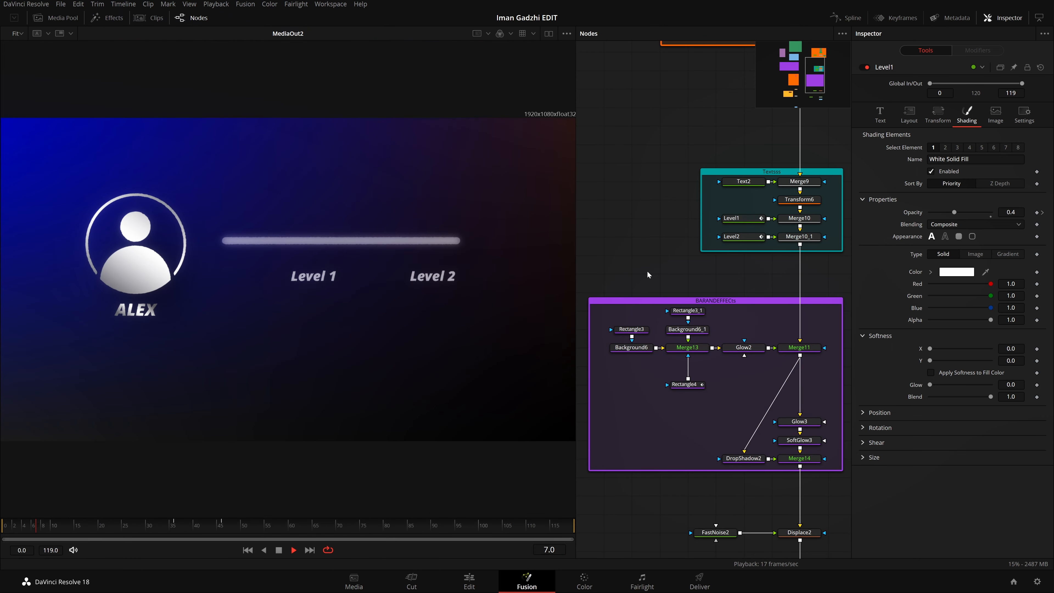